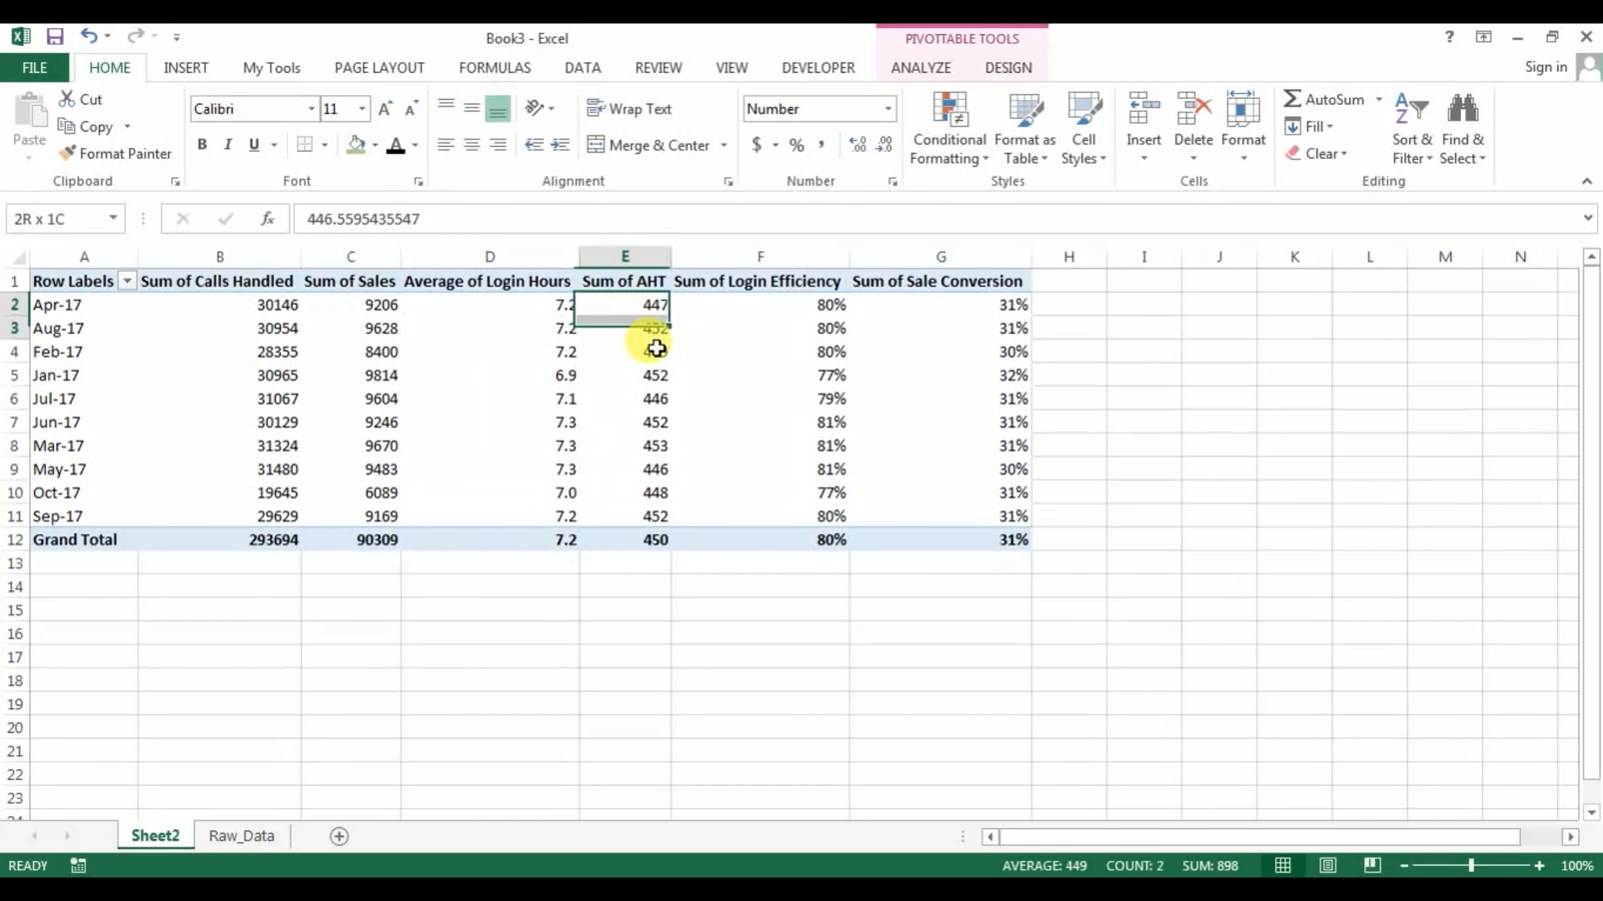
# Examine the pivot table's monthly metrics in Book3 and browse all pages of the finished Performance Dashboard workbook, returning to Summary
pyautogui.moveTo(1016, 306); pyautogui.dragTo(312, 406)
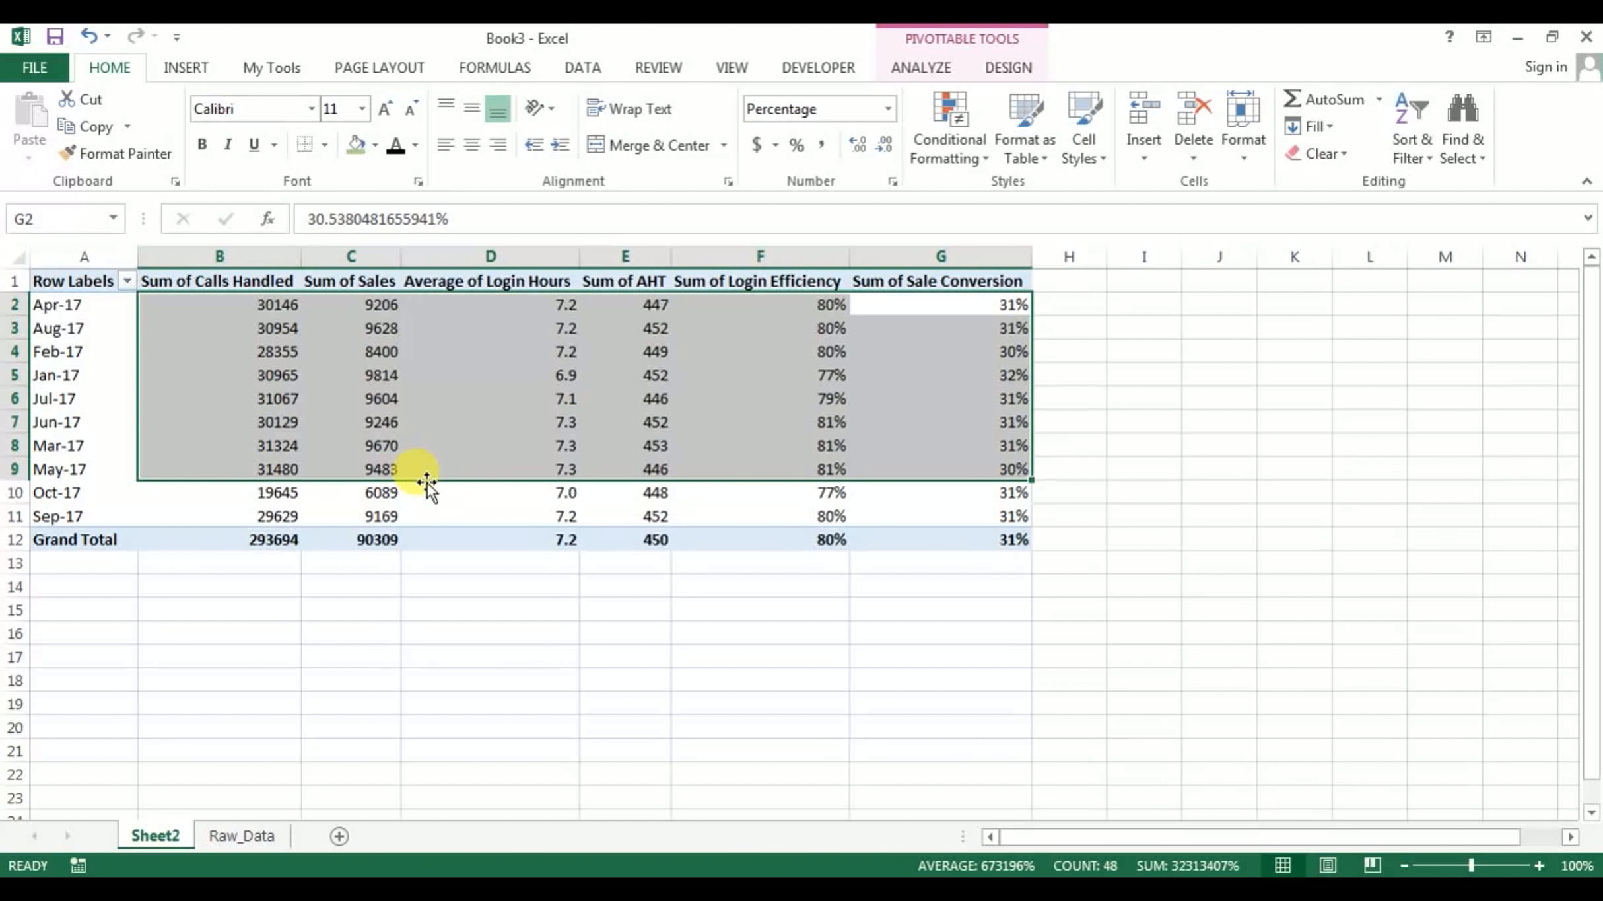
pyautogui.click(660, 378)
pyautogui.hotkey('alt', 'Tab')
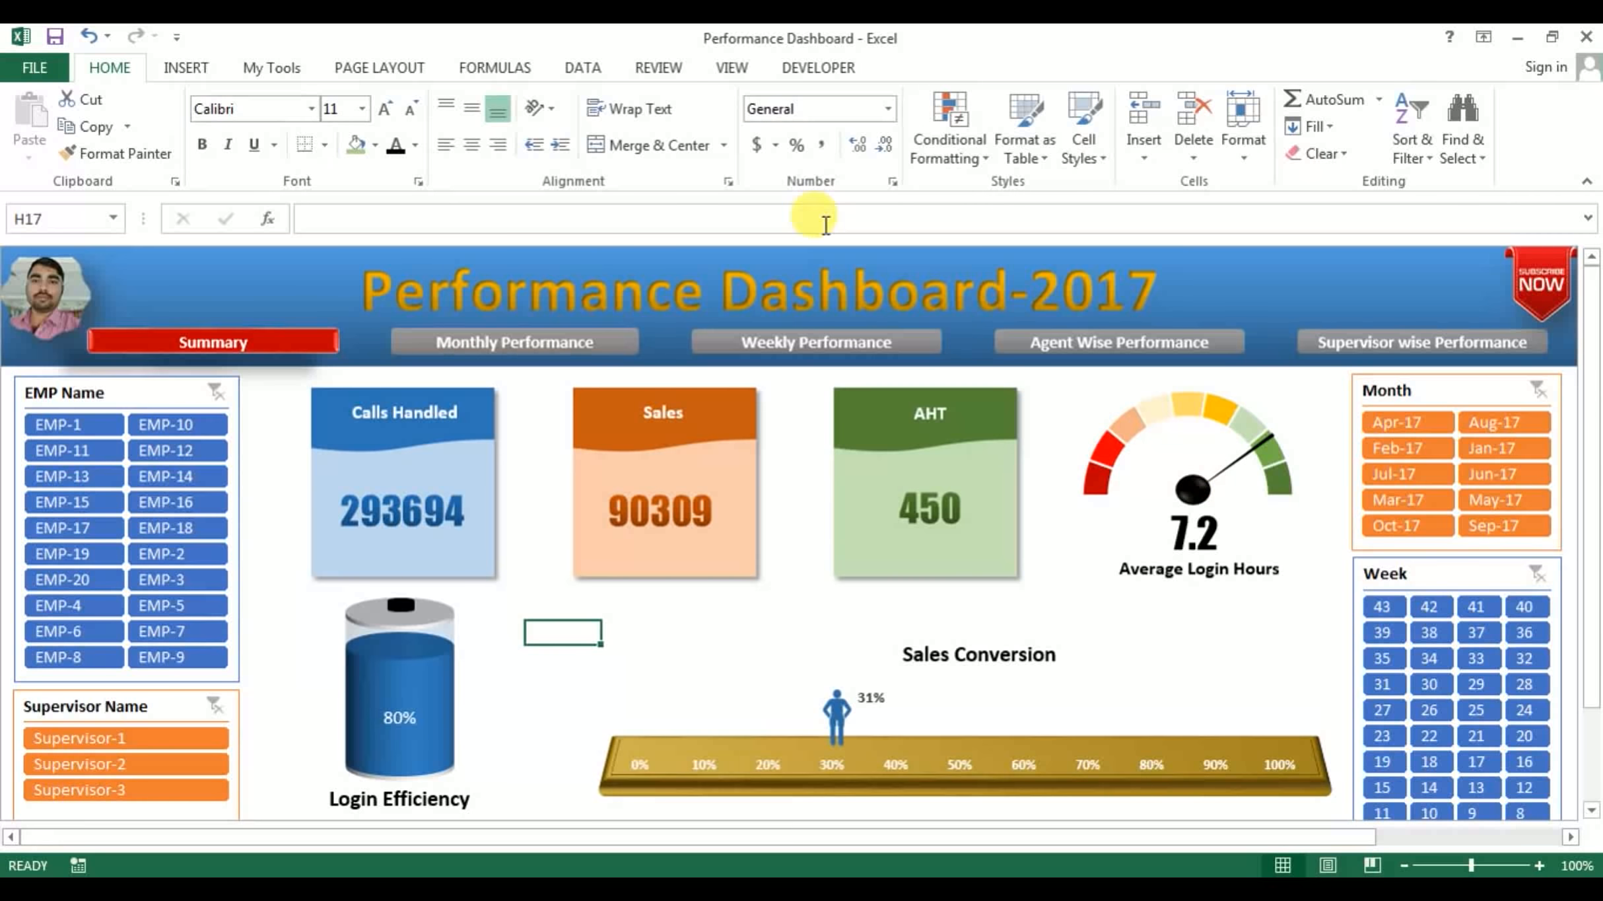
pyautogui.click(568, 346)
pyautogui.click(816, 344)
pyautogui.click(1153, 345)
pyautogui.click(1372, 350)
pyautogui.click(213, 342)
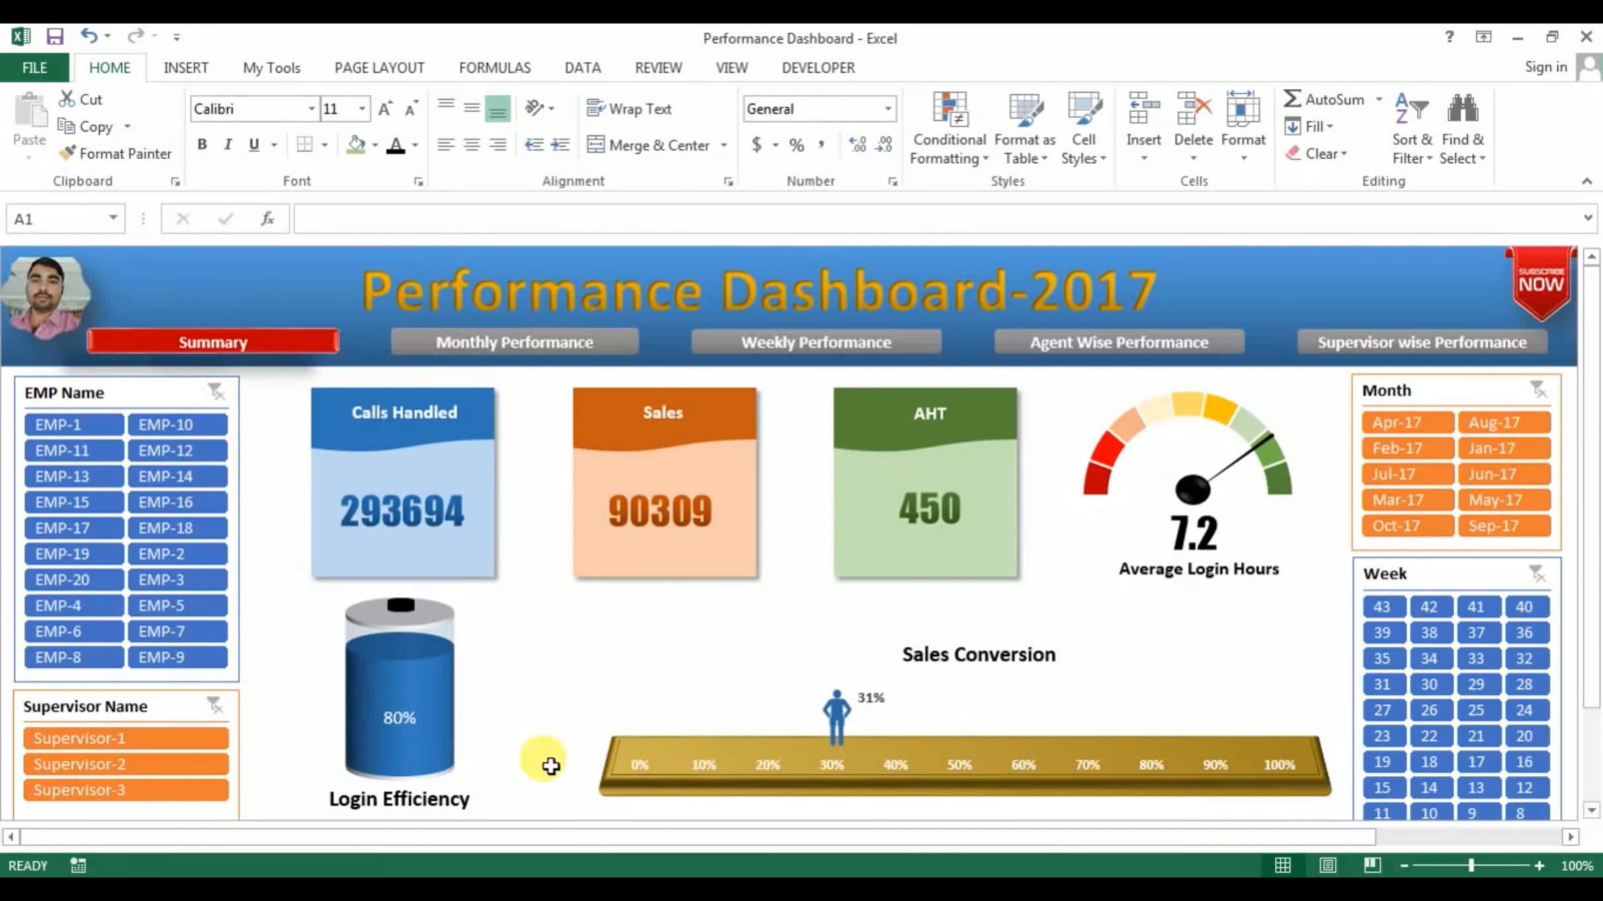
# Examine Book3's Raw_Data sheet and the Sheet2 pivot metrics, comparing them with the Performance Dashboard workbook
pyautogui.hotkey('alt', 'Tab')
pyautogui.click(245, 836)
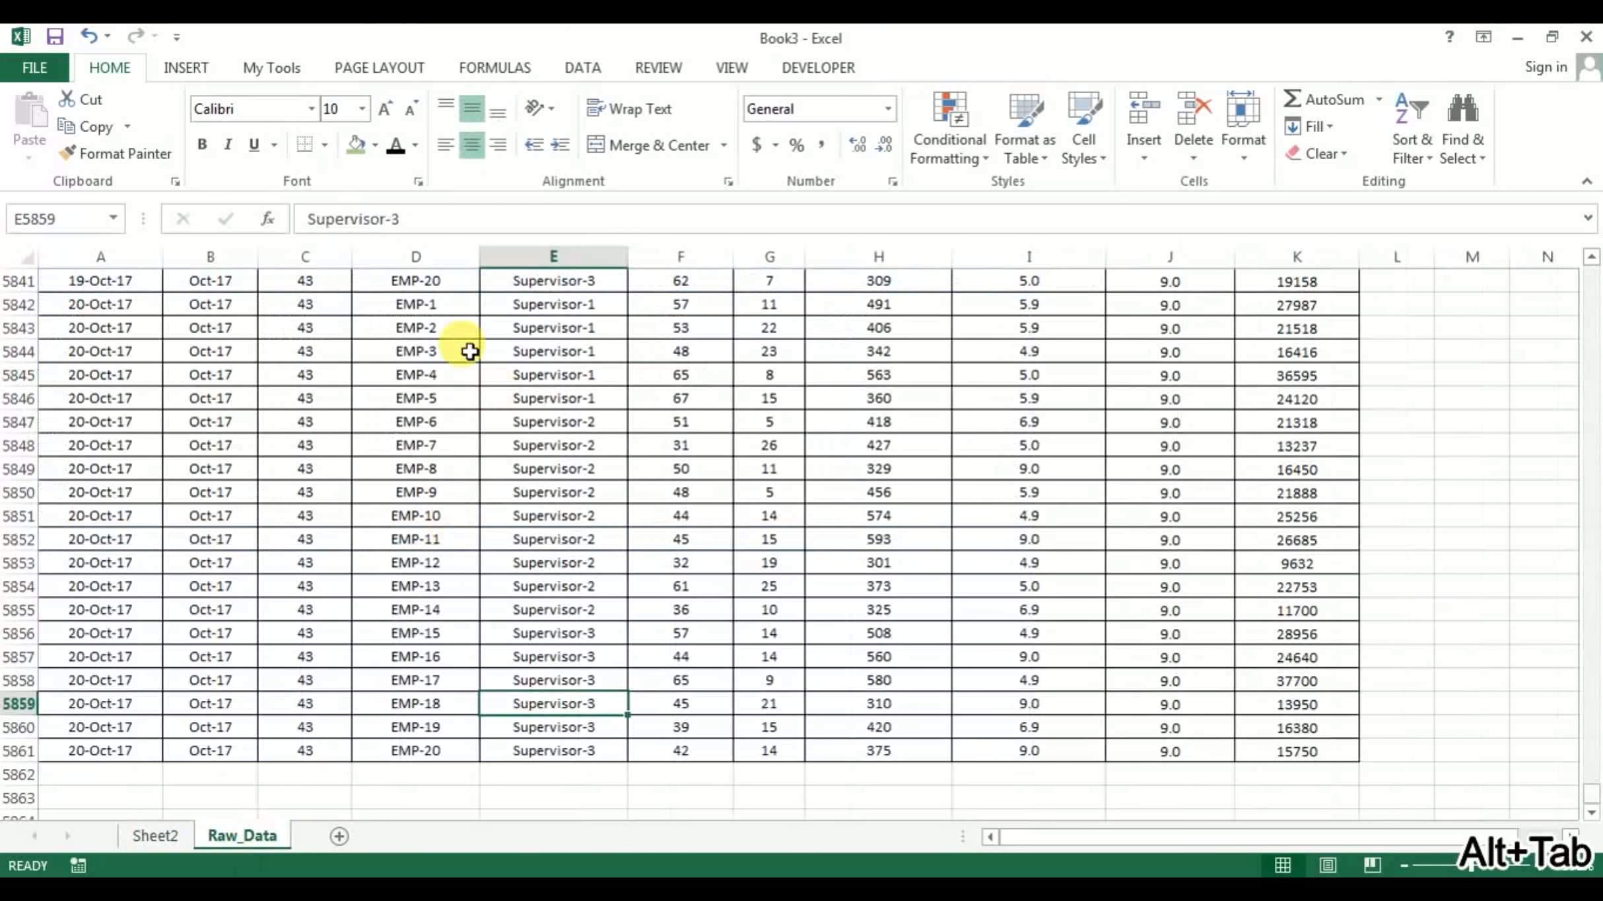
pyautogui.click(154, 834)
pyautogui.click(390, 308)
pyautogui.click(667, 305)
pyautogui.moveTo(755, 304); pyautogui.dragTo(938, 321)
pyautogui.hotkey('alt', 'Tab')
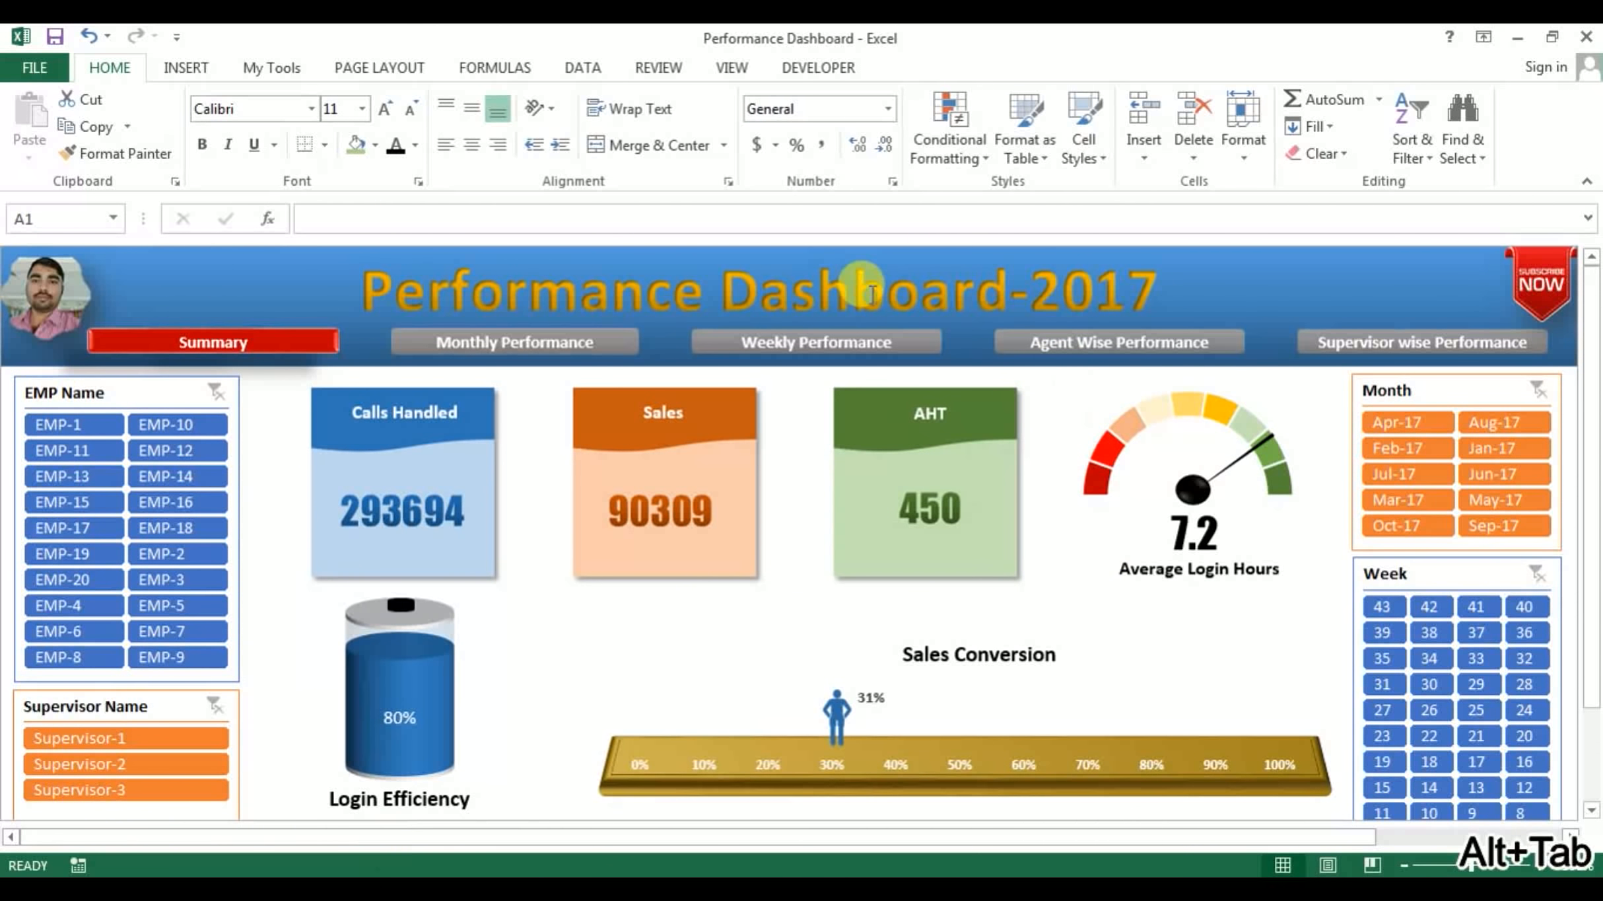
pyautogui.hotkey('alt', 'Tab')
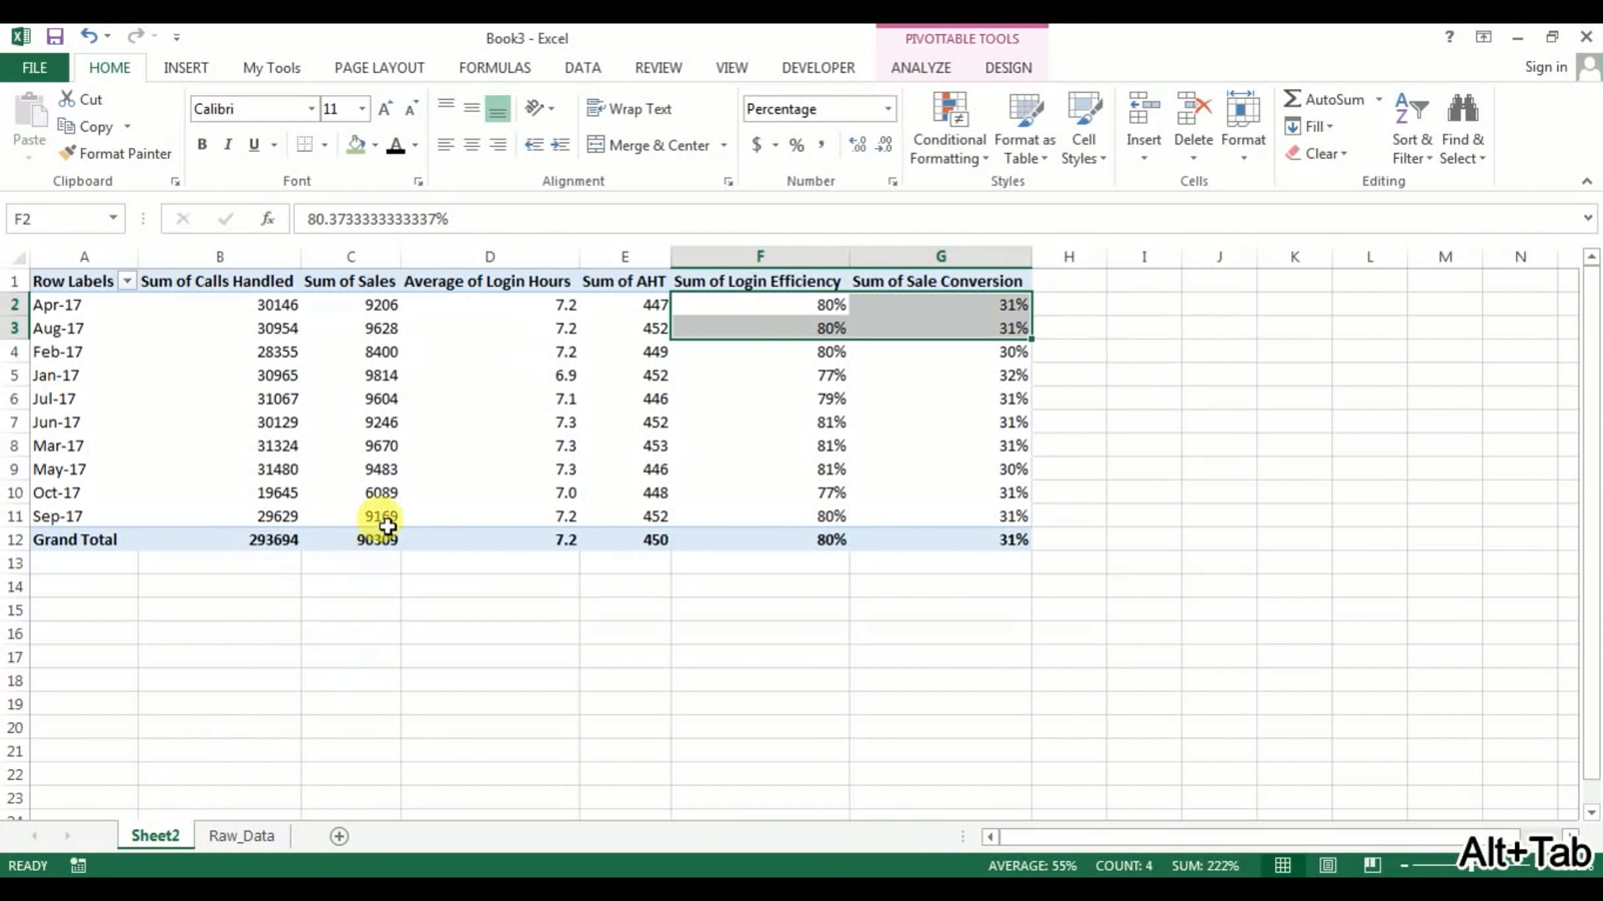
# Insert a new worksheet in Book3 before Sheet2 and name it Summary
pyautogui.click(405, 468)
pyautogui.hotkey('alt', 'i')
pyautogui.press('w')
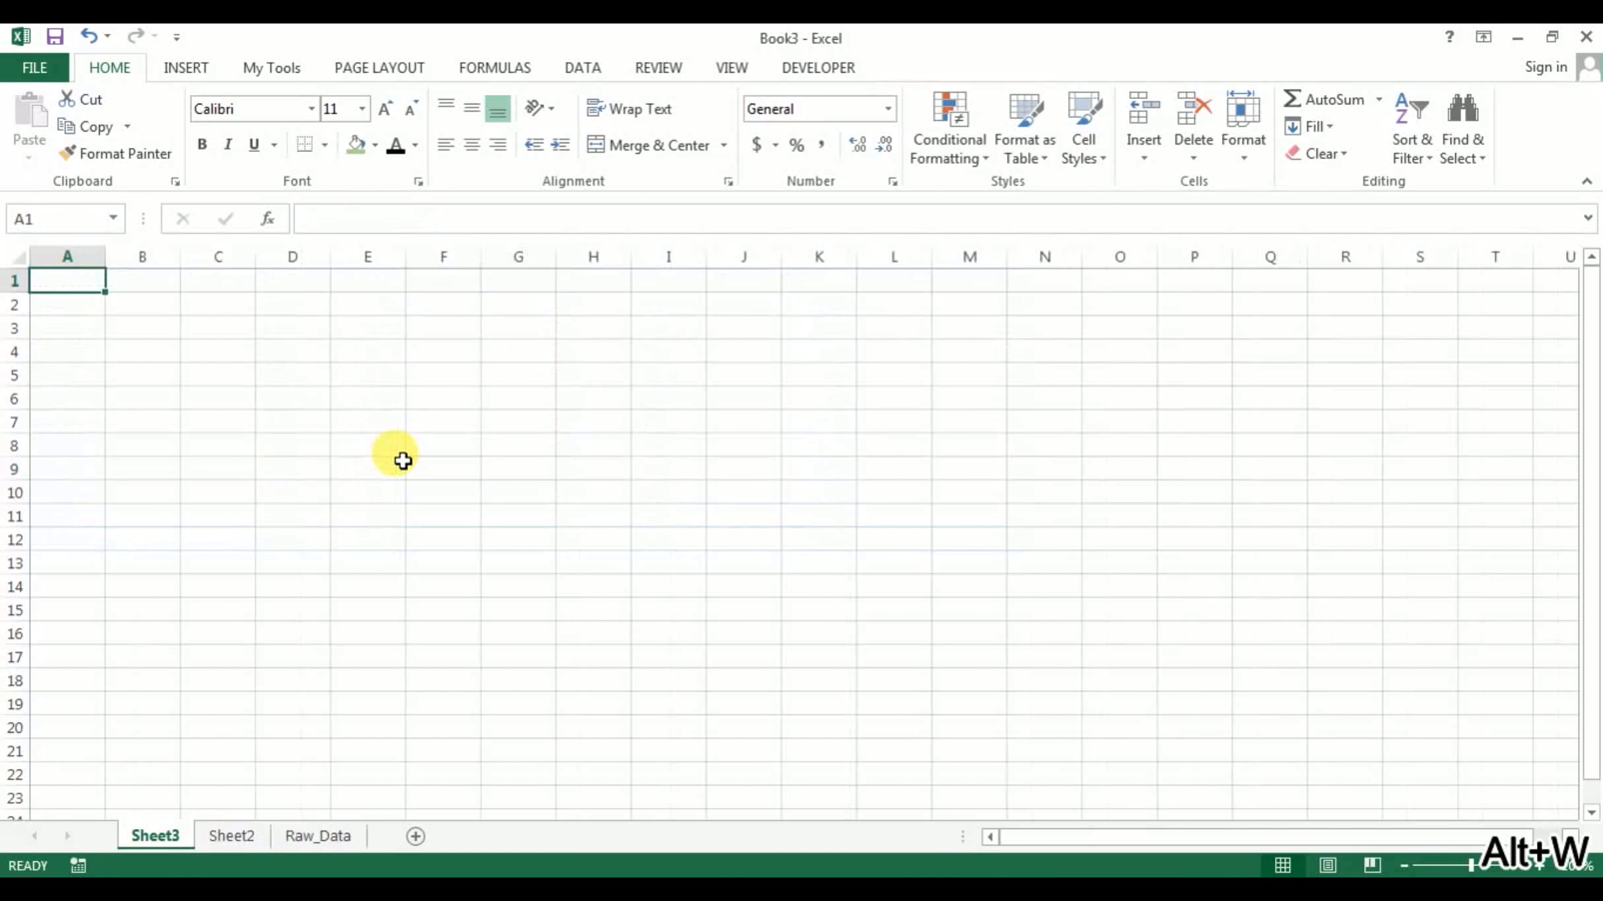
pyautogui.doubleClick(143, 844)
pyautogui.write('Summry')
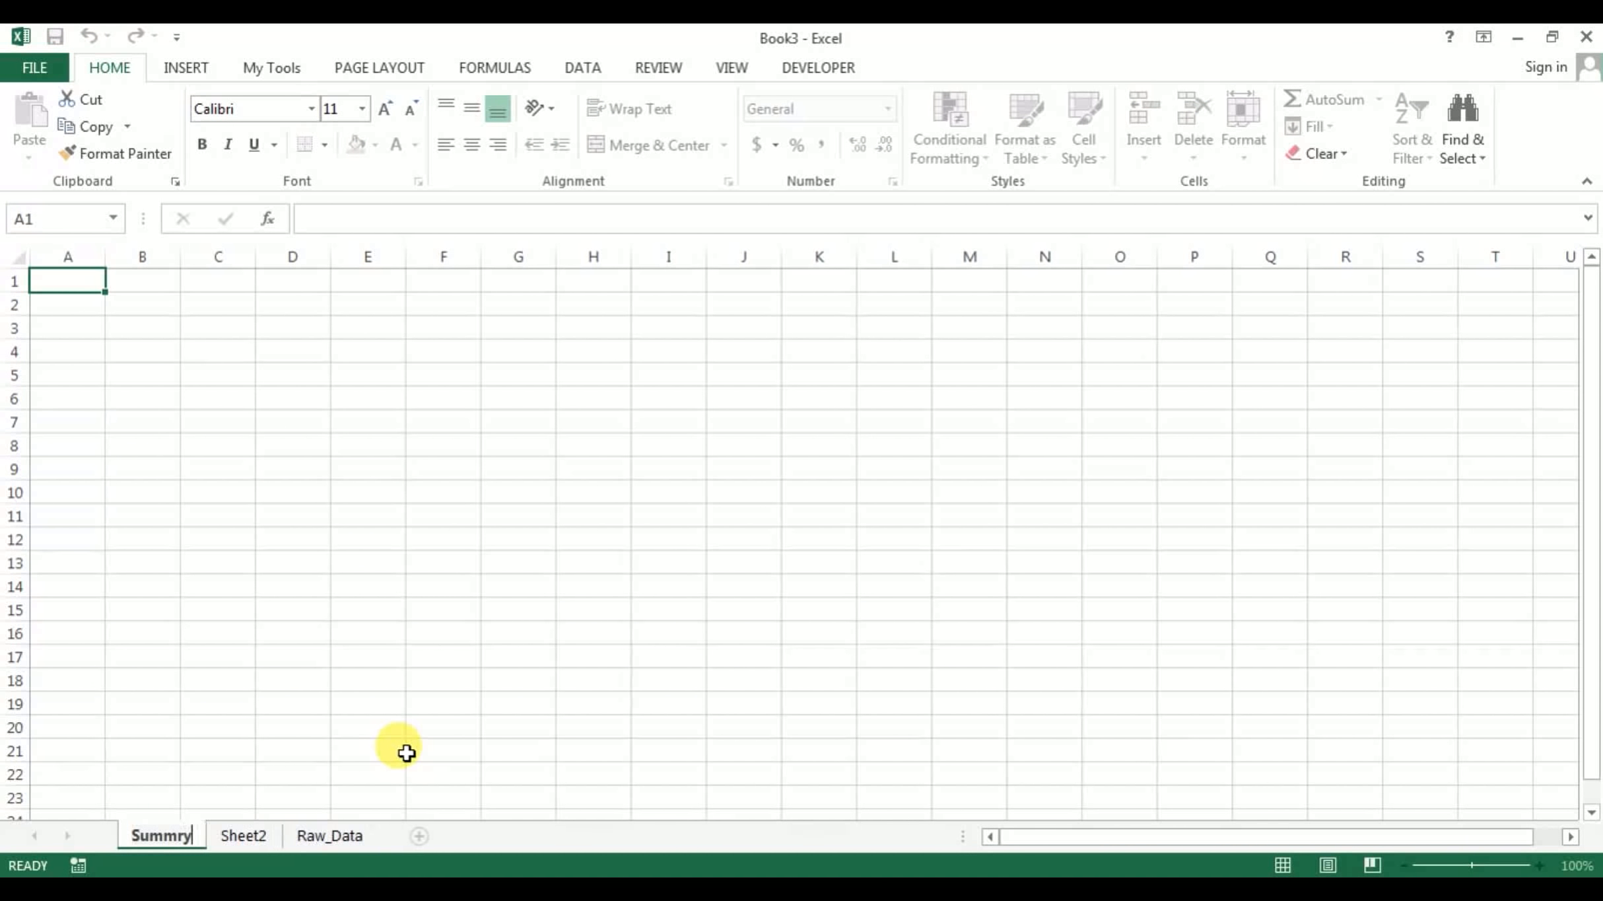
pyautogui.press('BackSpace')
pyautogui.press('BackSpace')
pyautogui.write('ary')
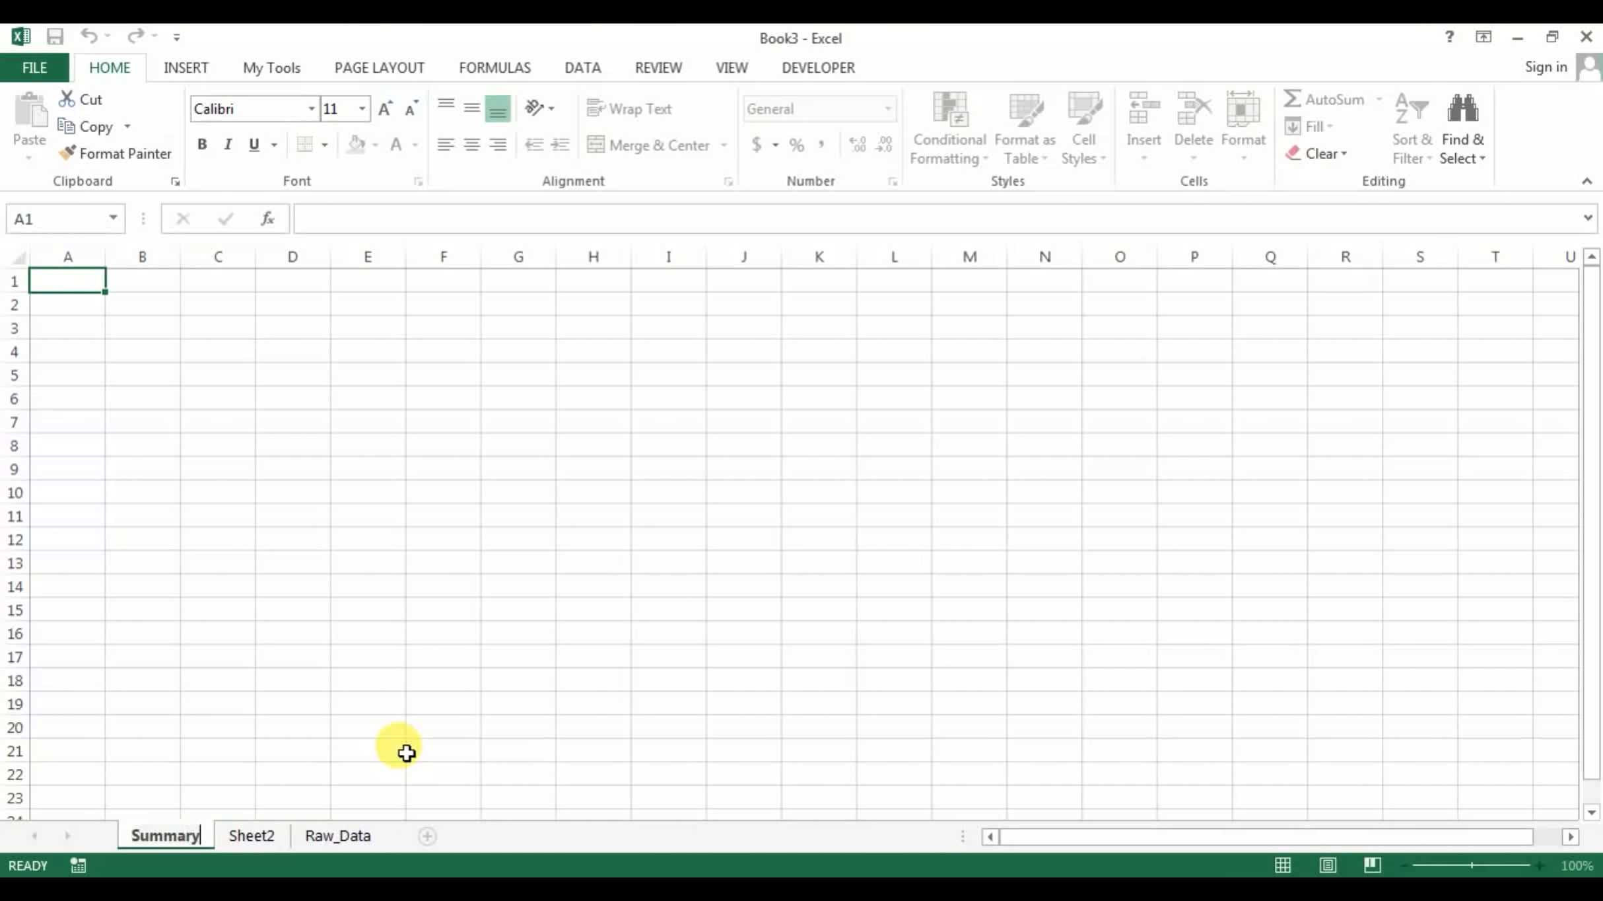
pyautogui.press('Return')
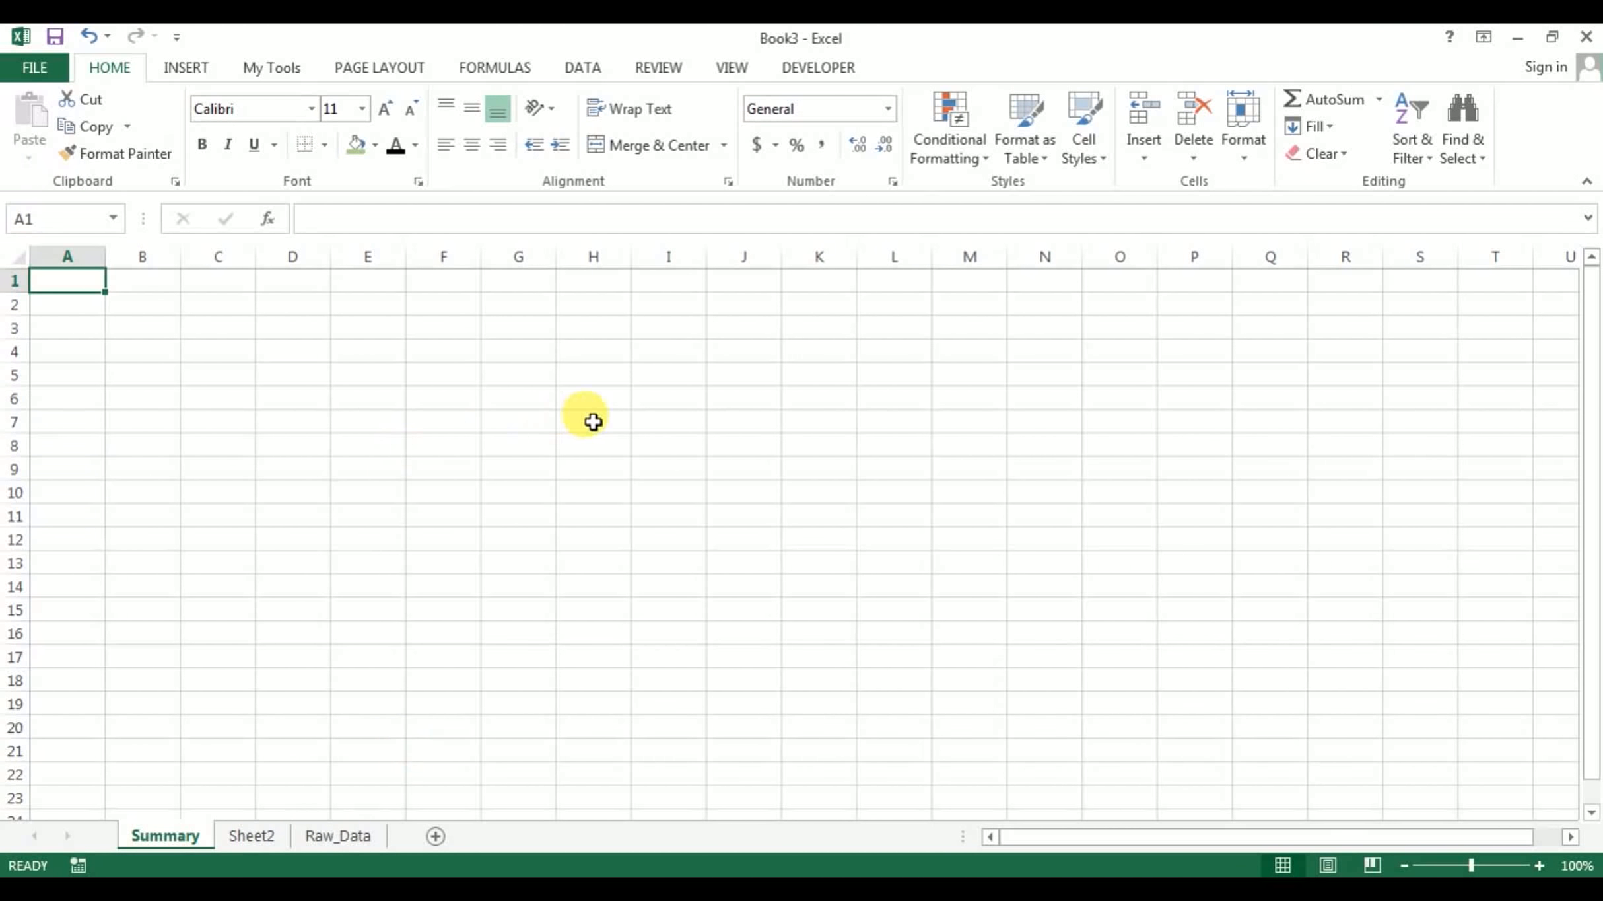
# Check the finished dashboard's layout for reference and hide the gridlines on Book3's Summary sheet
pyautogui.hotkey('alt', 'Tab')
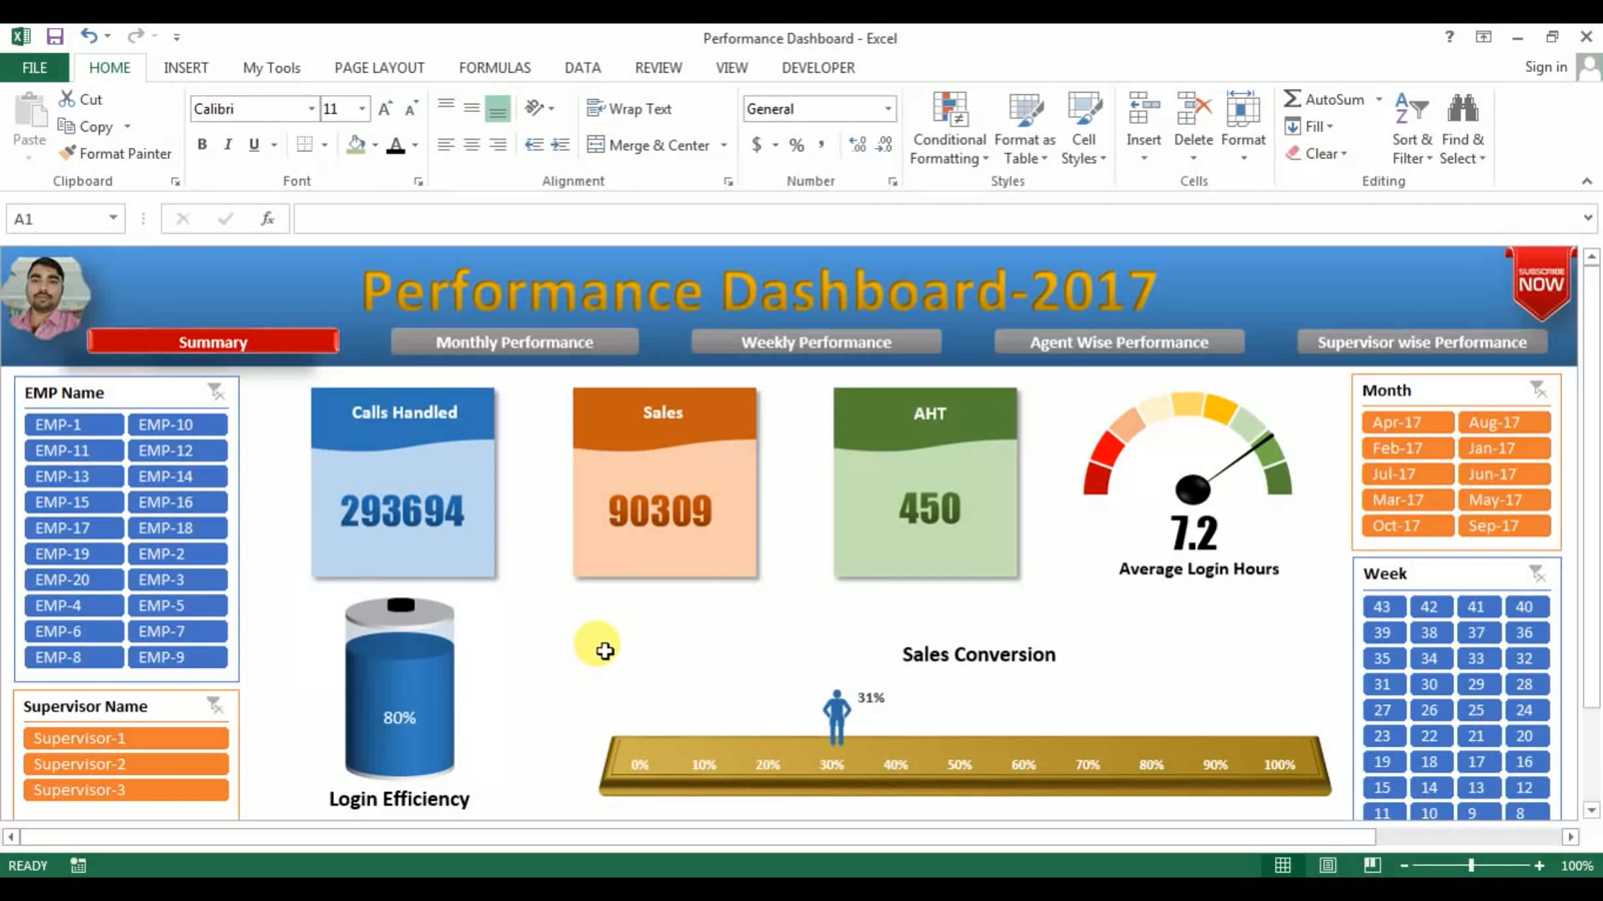
pyautogui.hotkey('alt', 'Tab')
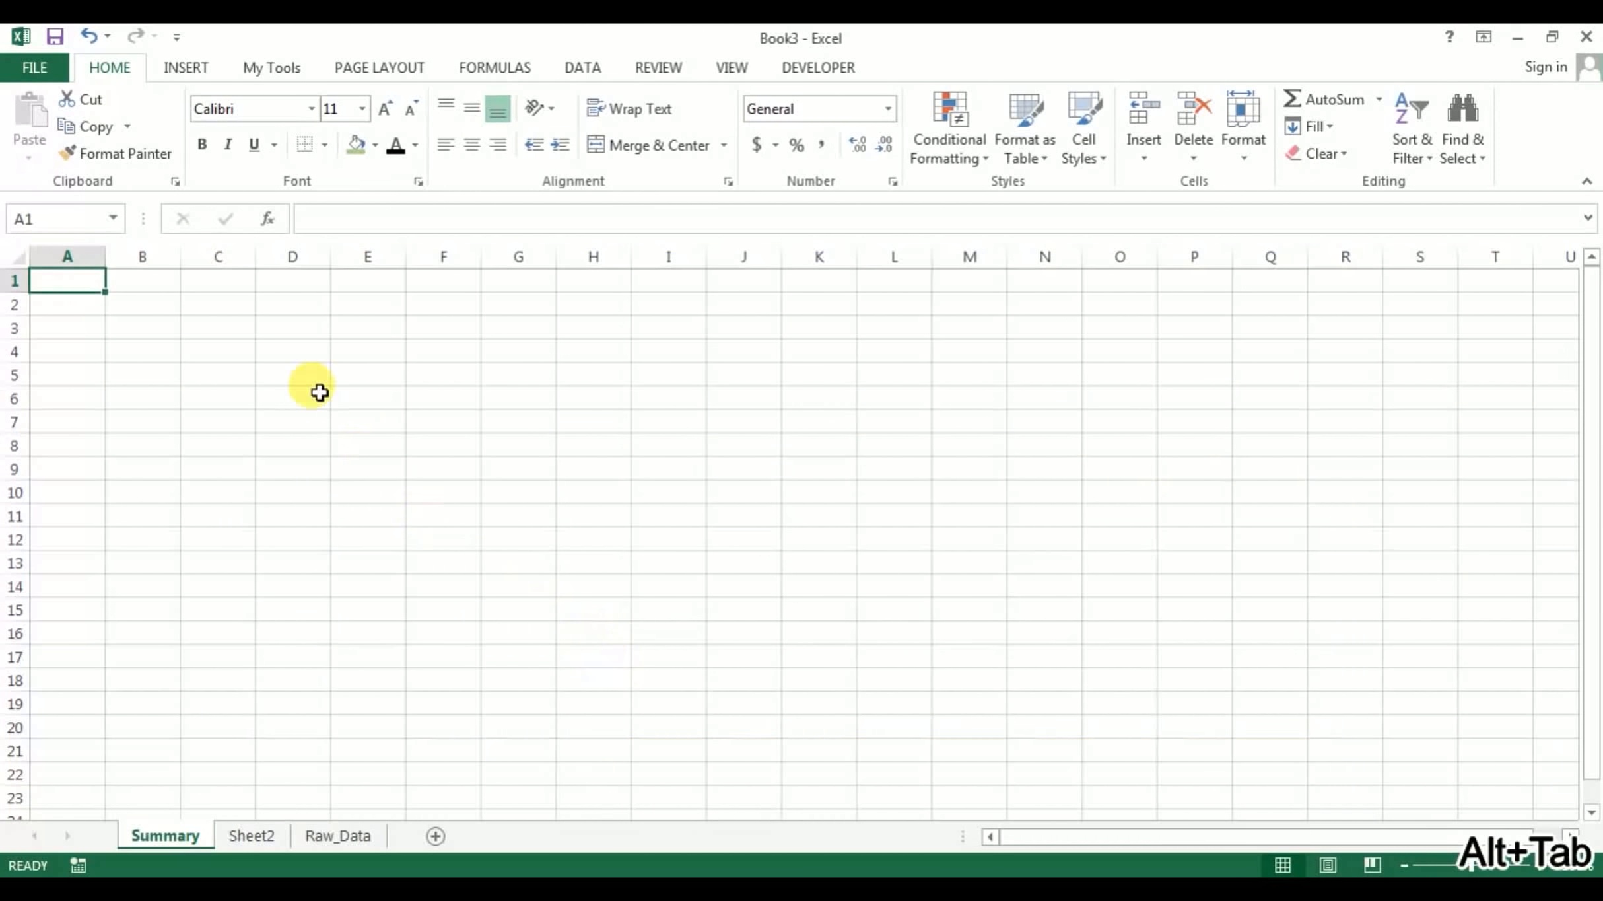
pyautogui.click(728, 67)
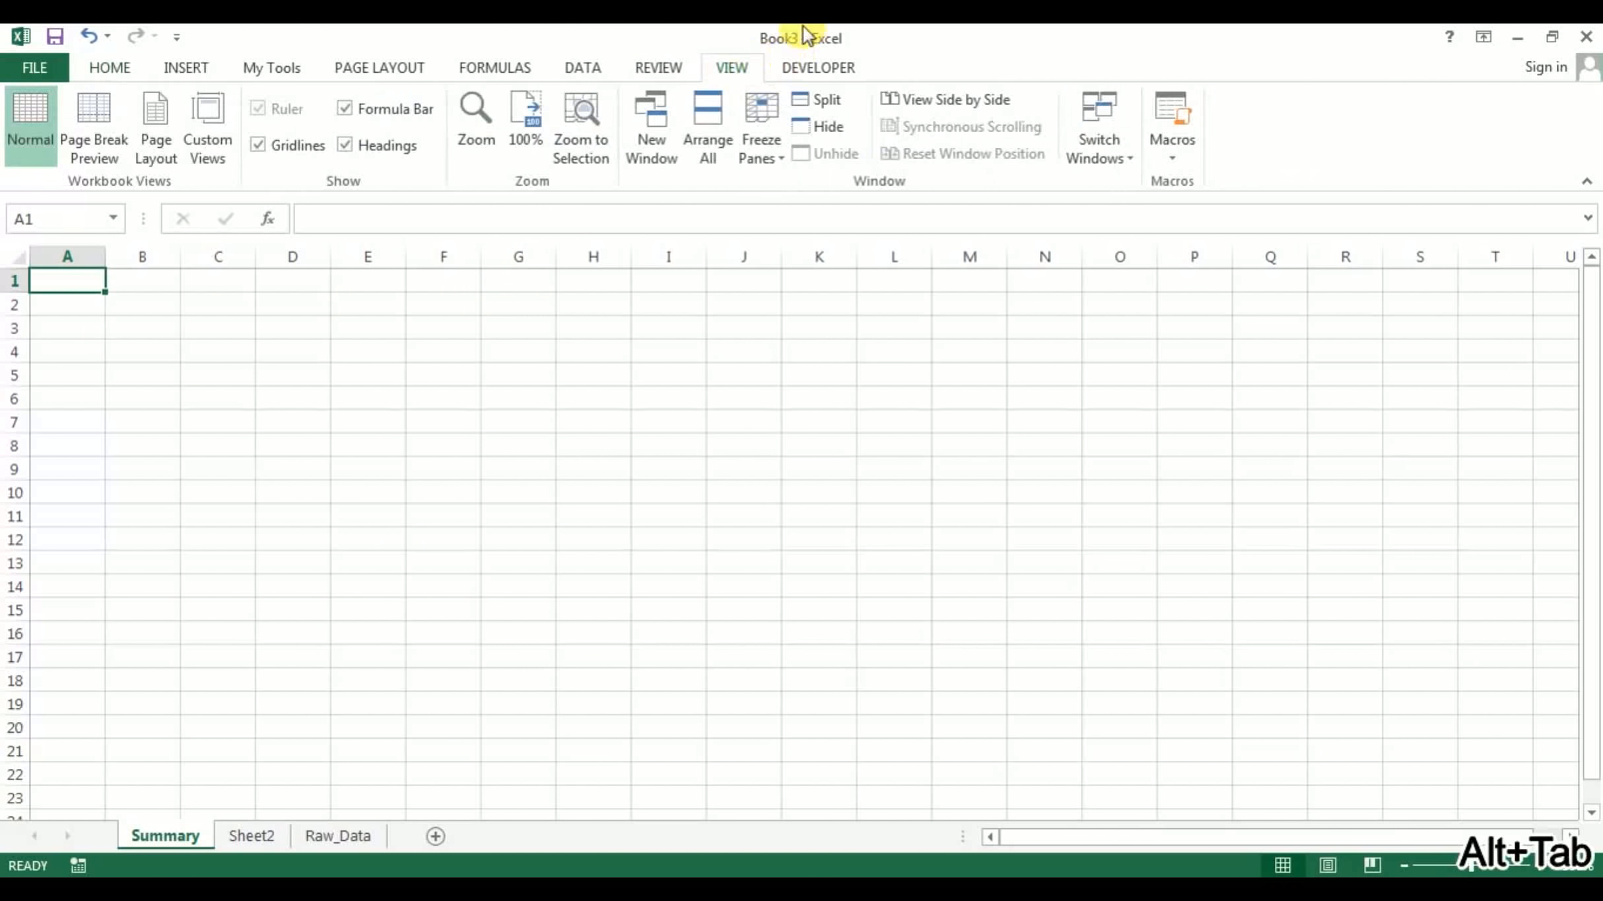
pyautogui.click(284, 145)
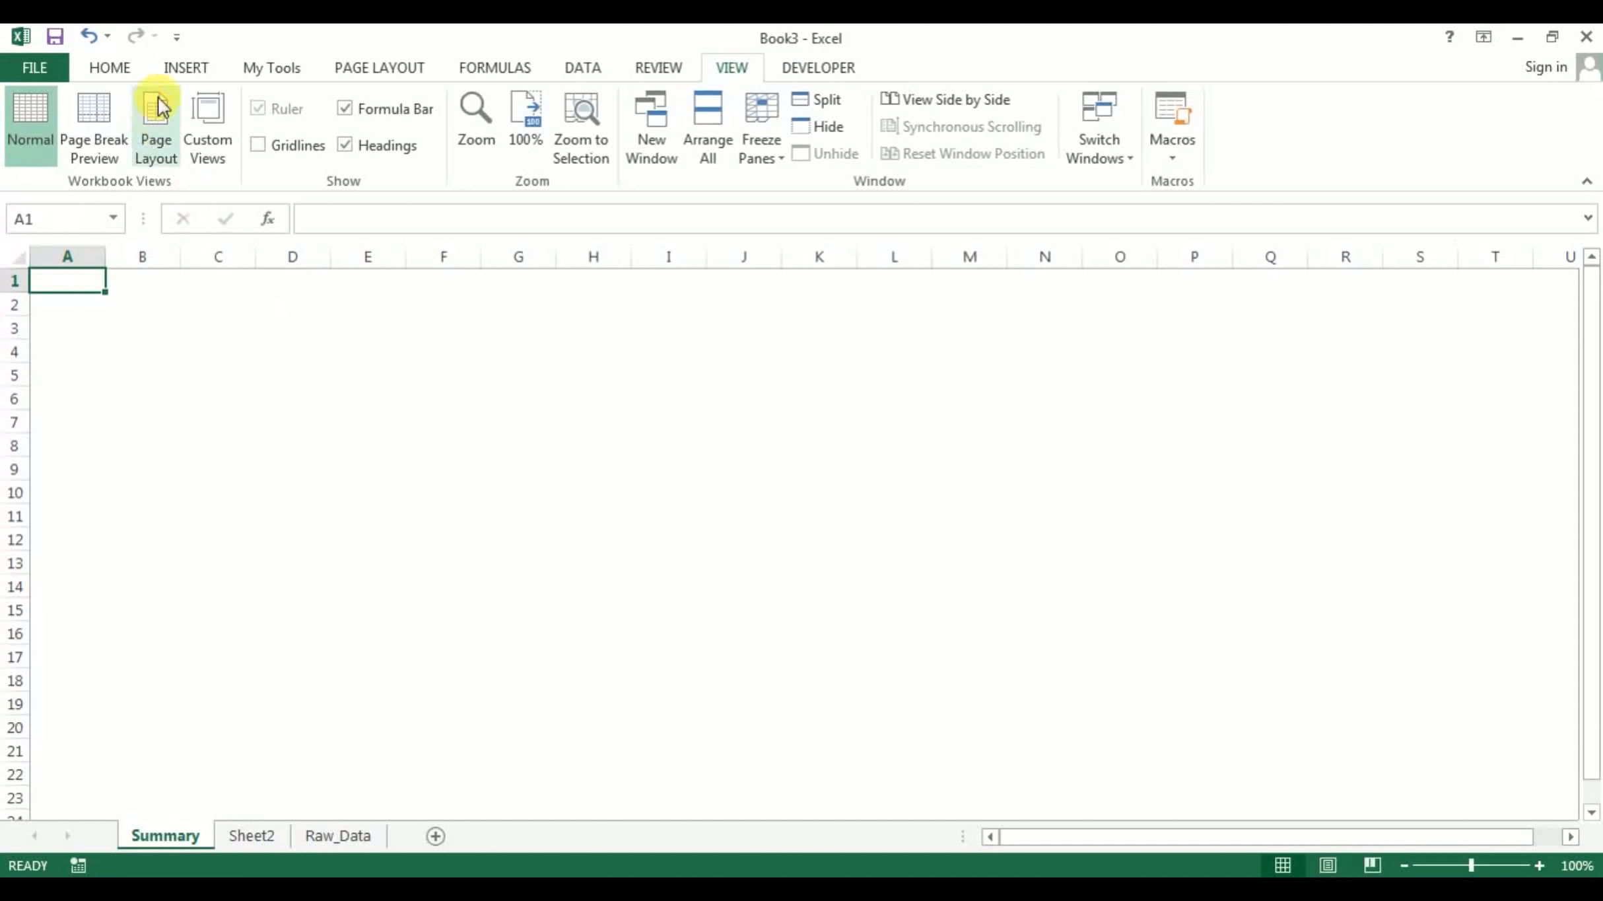
# Insert a 1" by 1" rectangle on the Summary sheet, aligned with the top-left corner of cell A1
pyautogui.click(219, 66)
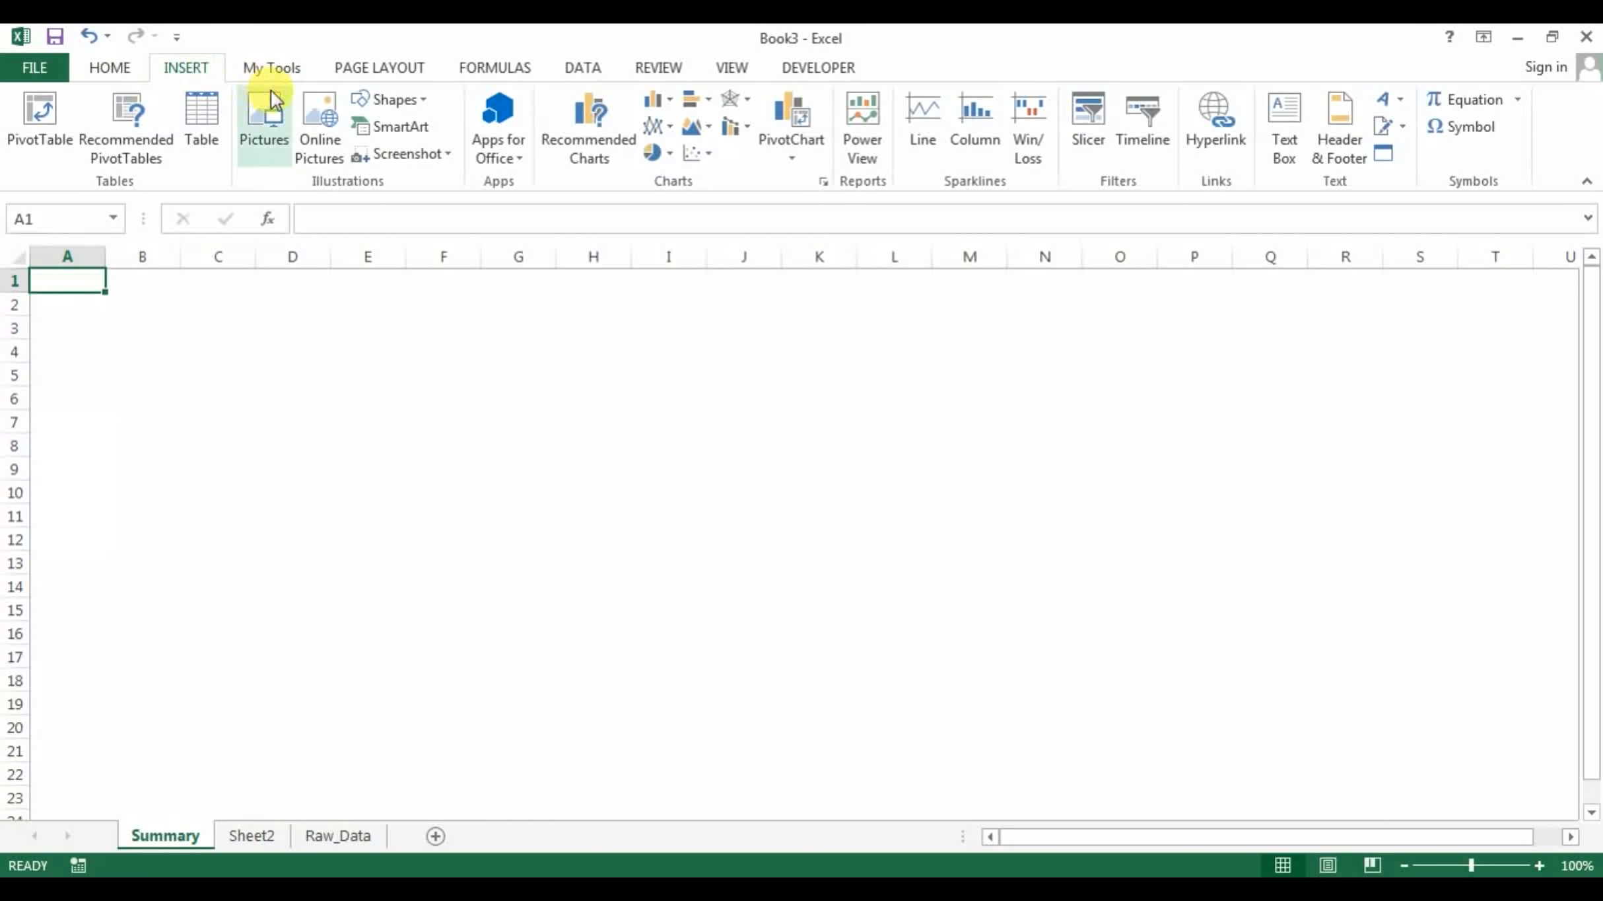
pyautogui.click(426, 103)
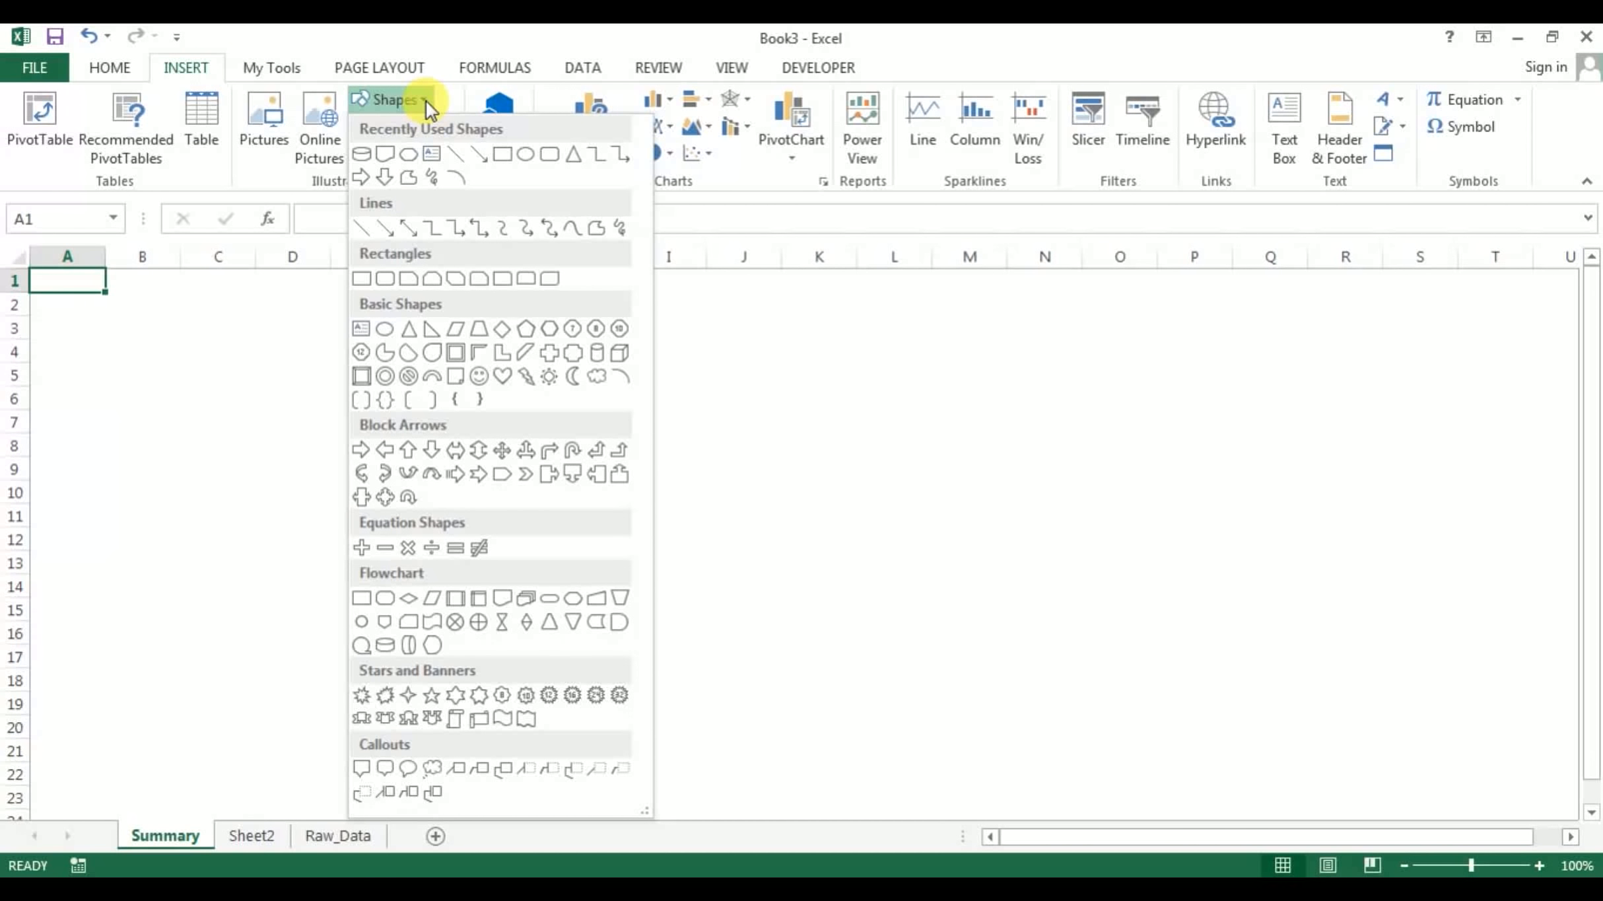
pyautogui.click(390, 270)
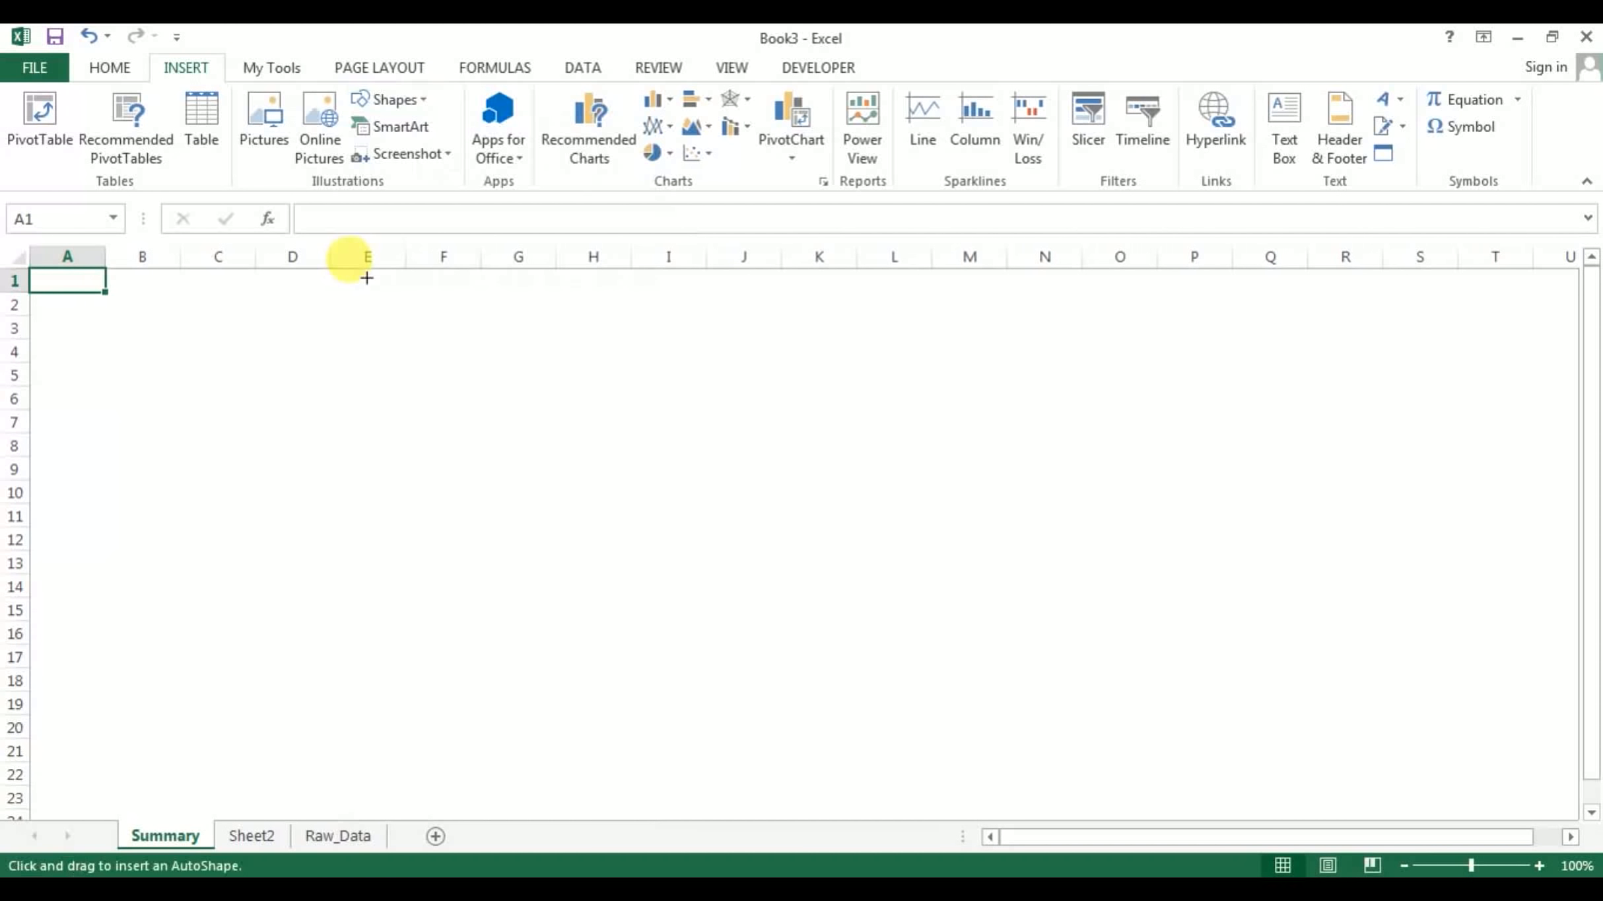
pyautogui.click(29, 267)
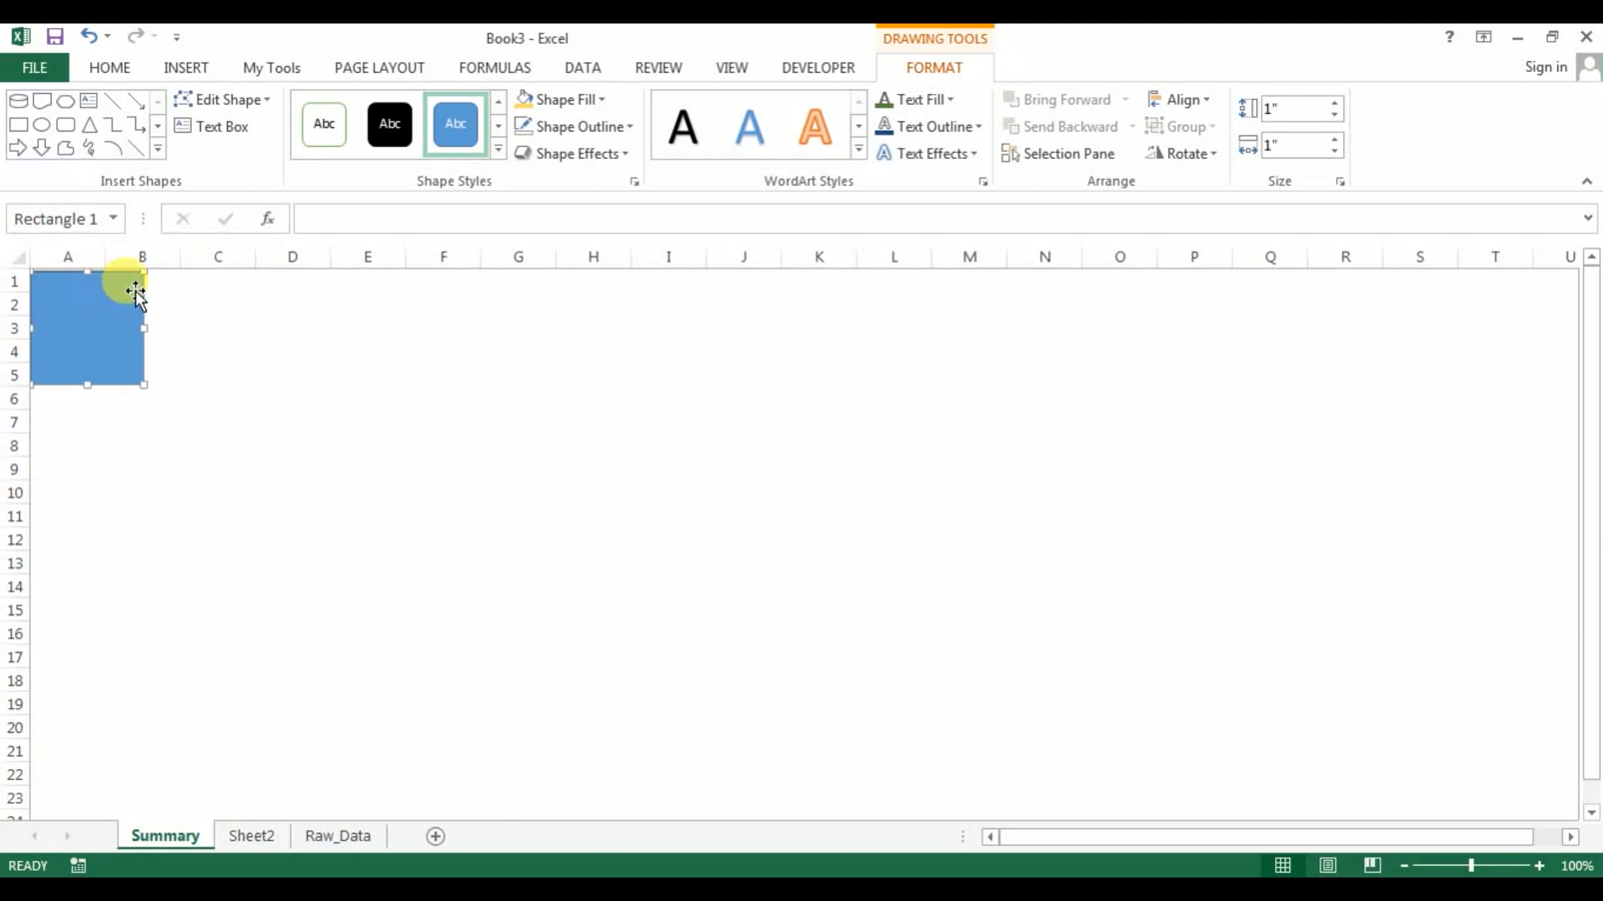
pyautogui.press('Up')
pyautogui.press('Up')
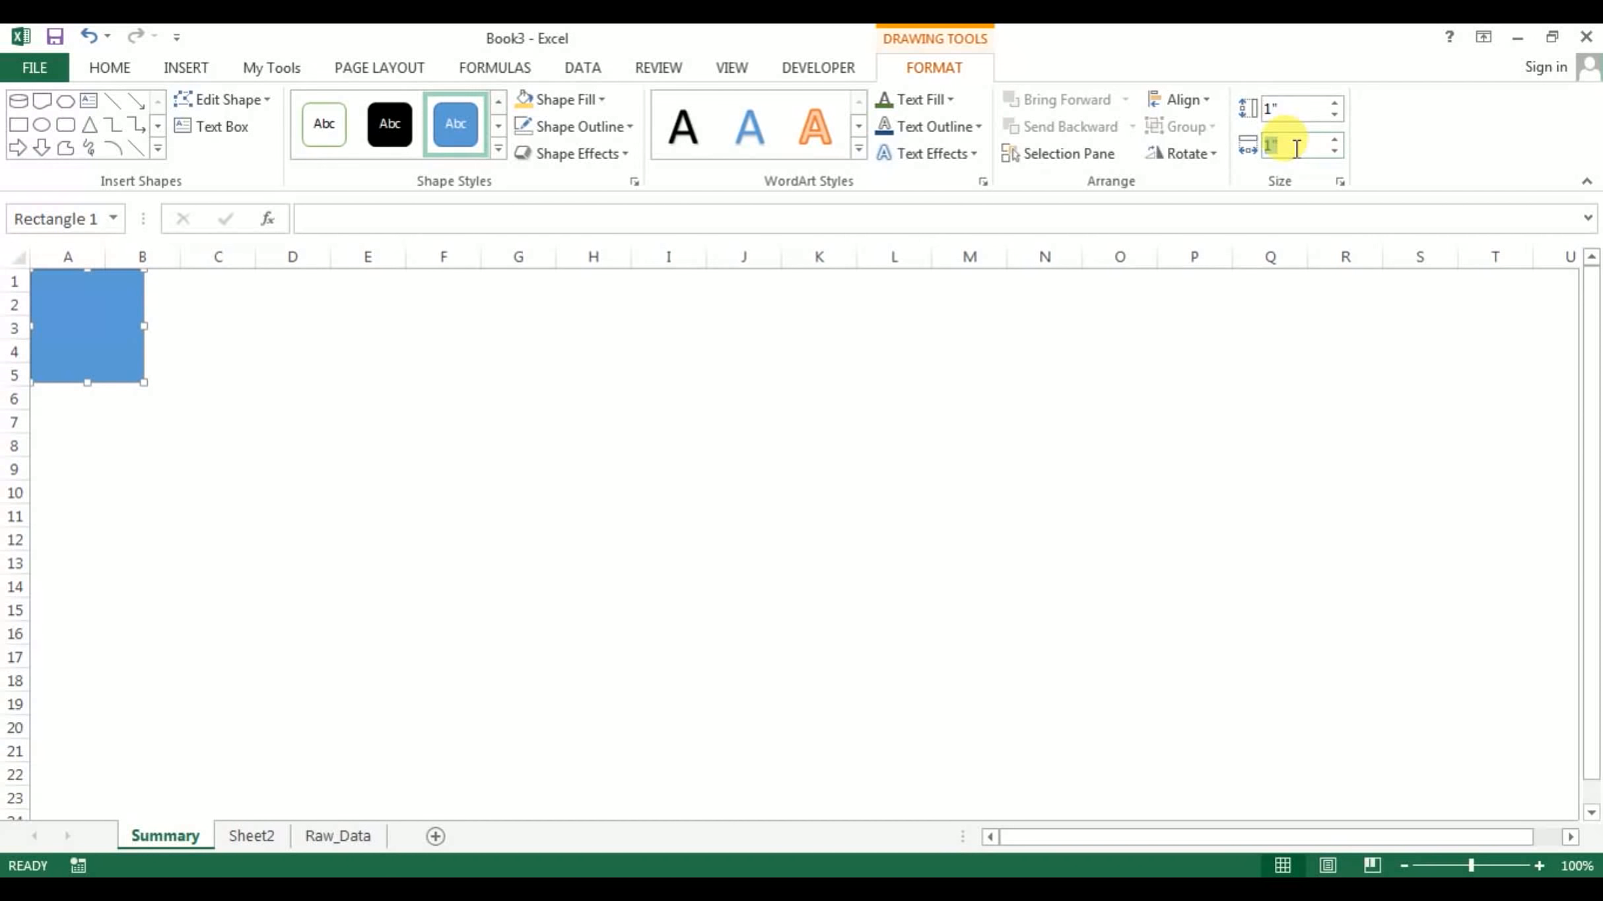
# Set the rectangle's width to 15" so it forms a header banner across the sheet, and deselect it
pyautogui.write('15')
pyautogui.press('Return')
pyautogui.click(1089, 405)
pyautogui.click(888, 300)
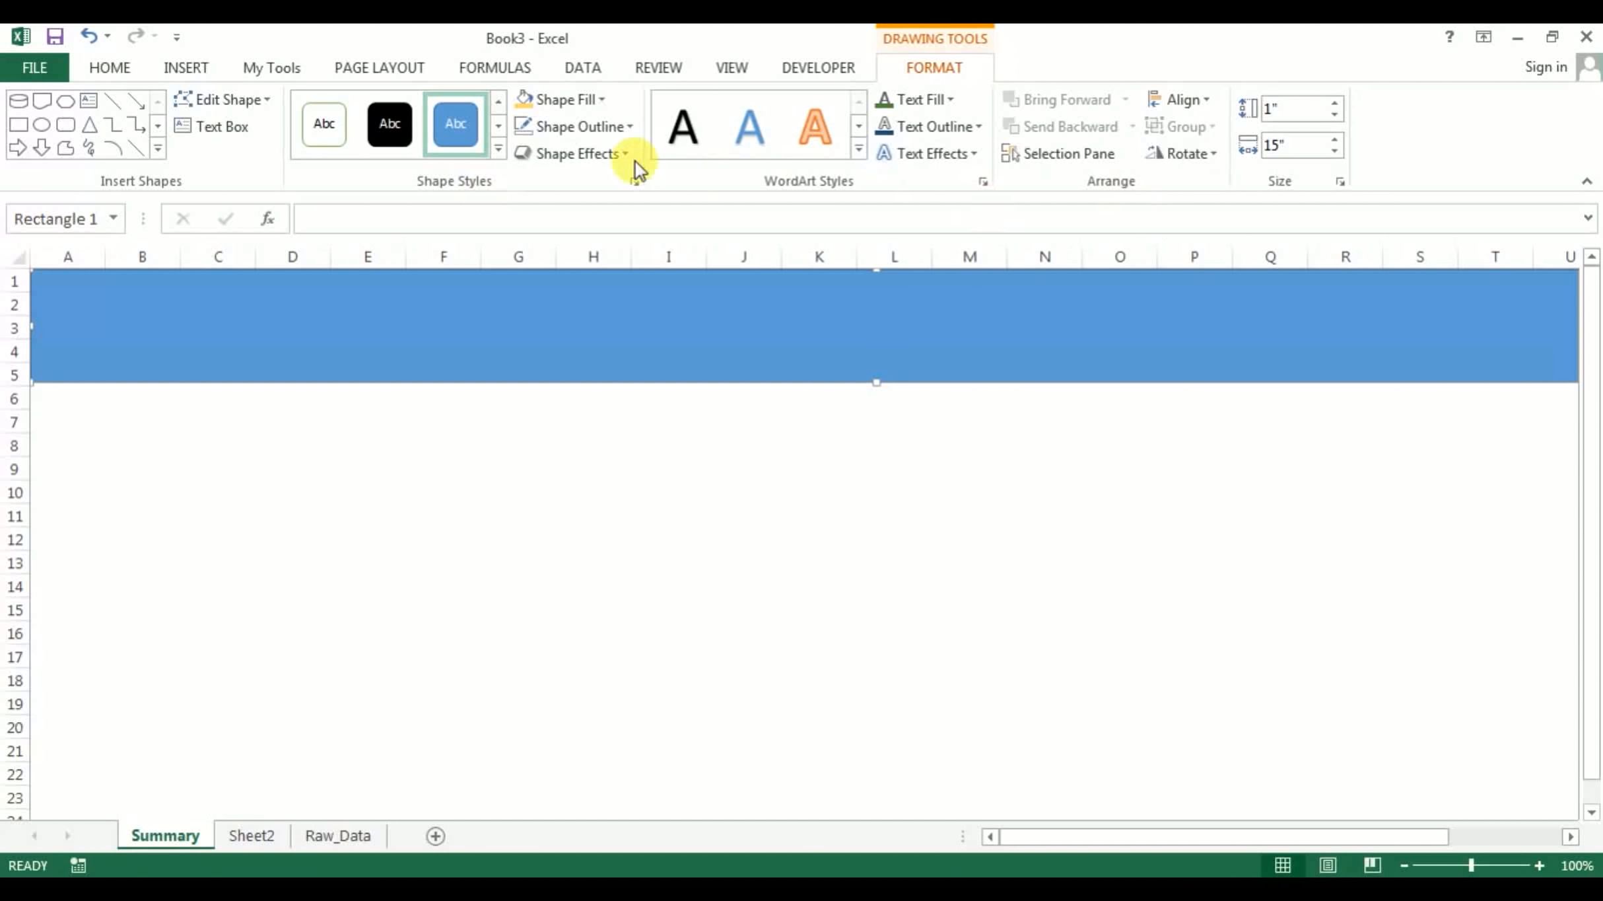
pyautogui.click(608, 446)
# Insert a light grey inner-shadow WordArt title reading "Performance Dashboard 2017"
pyautogui.click(185, 68)
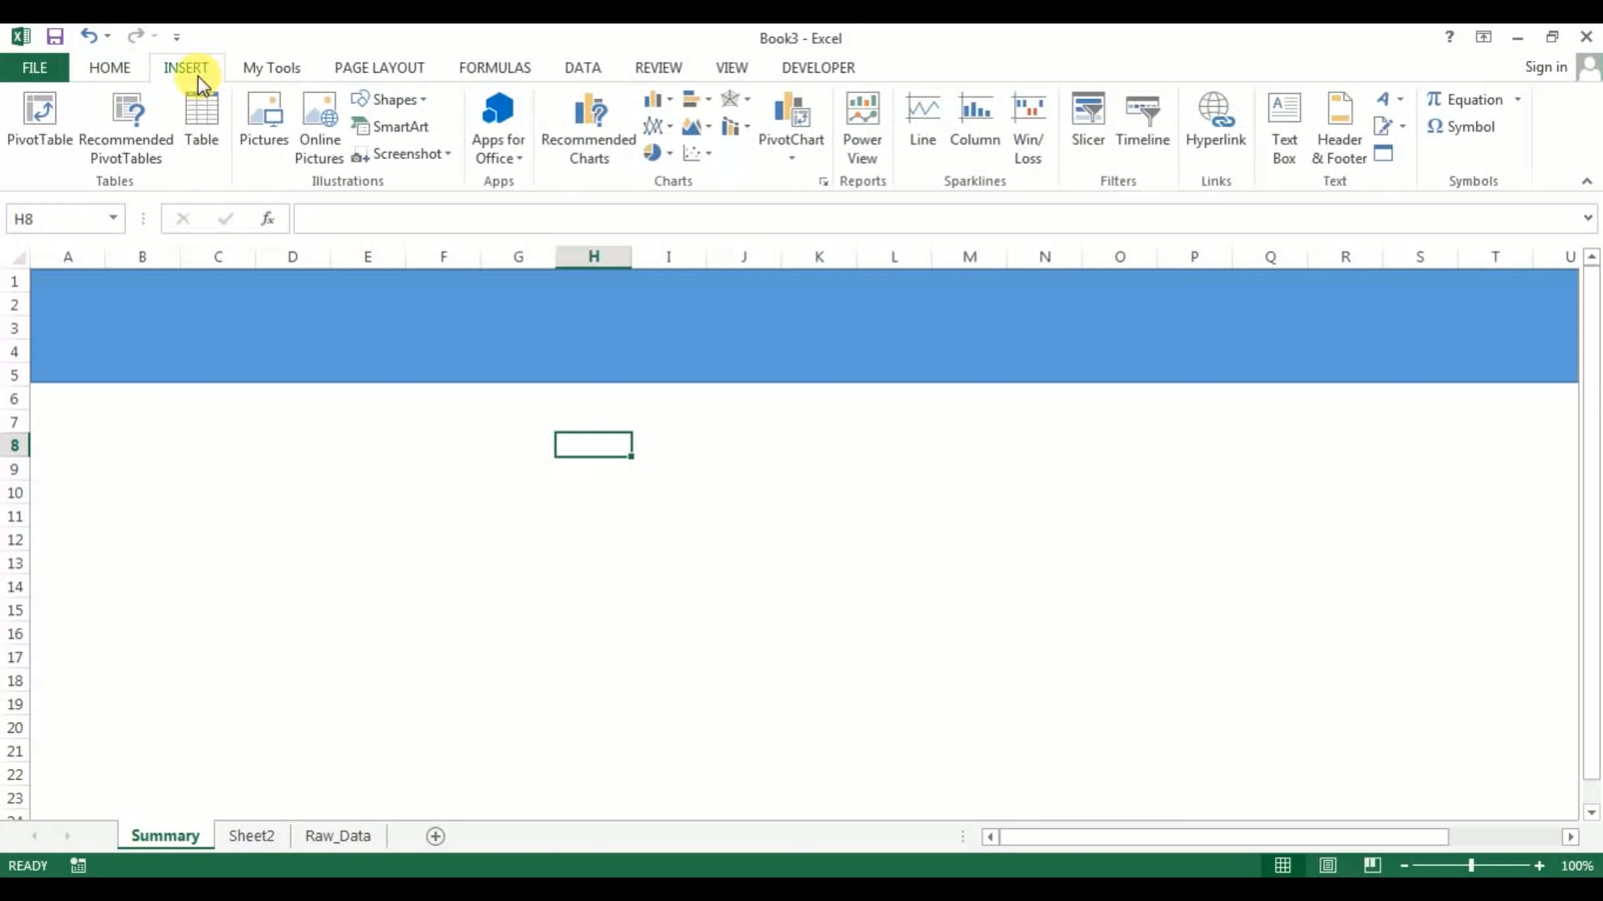
pyautogui.click(1394, 100)
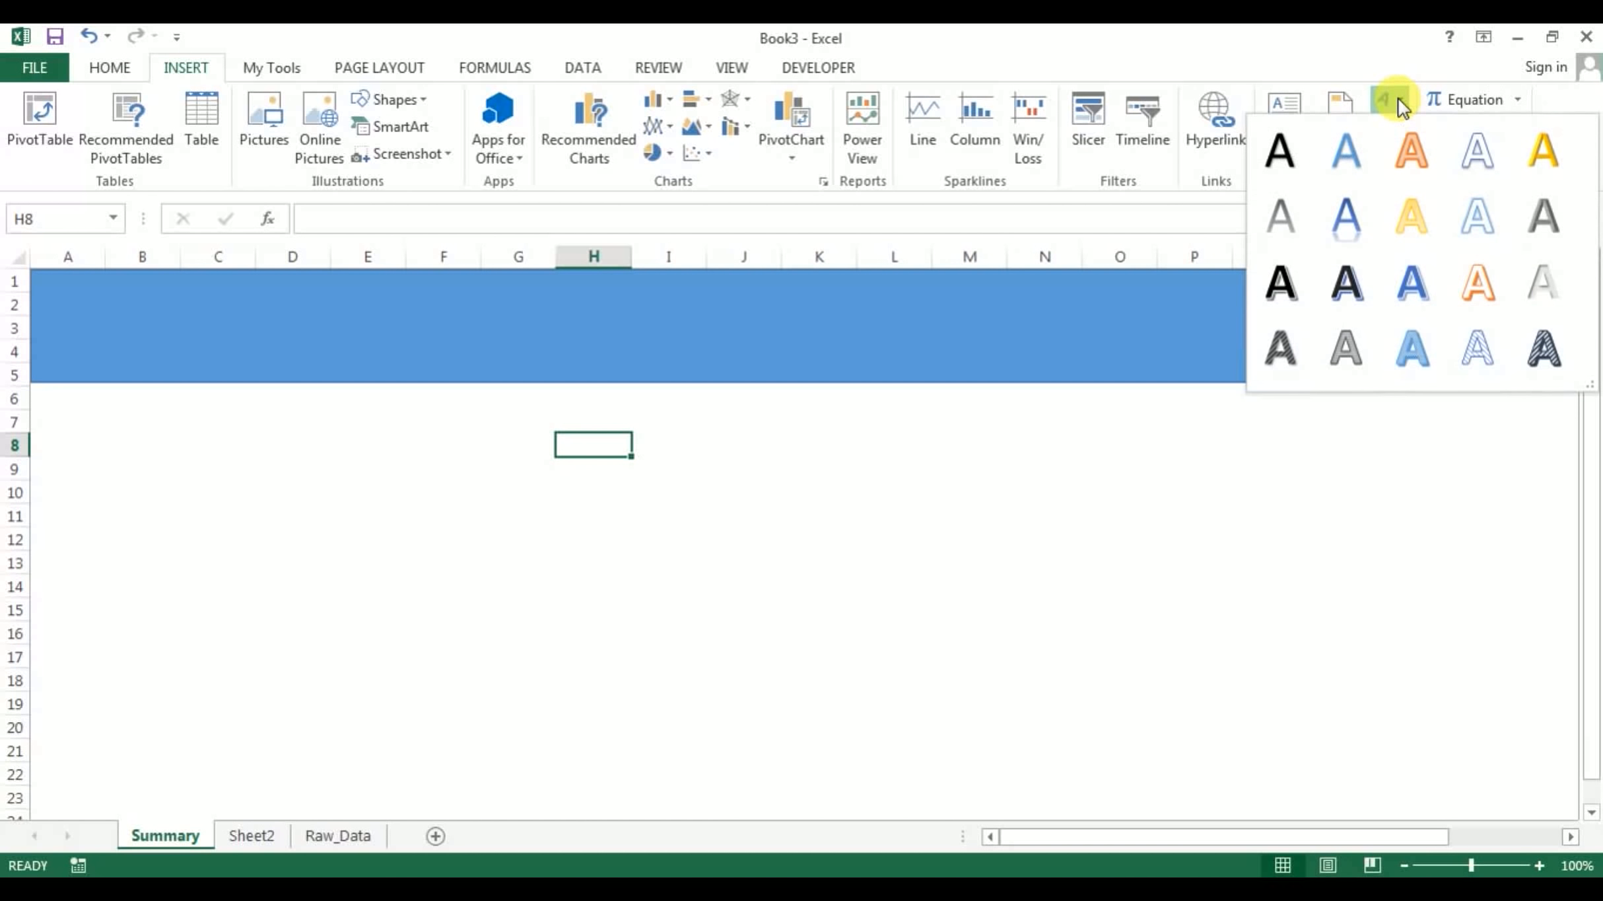
pyautogui.click(1545, 283)
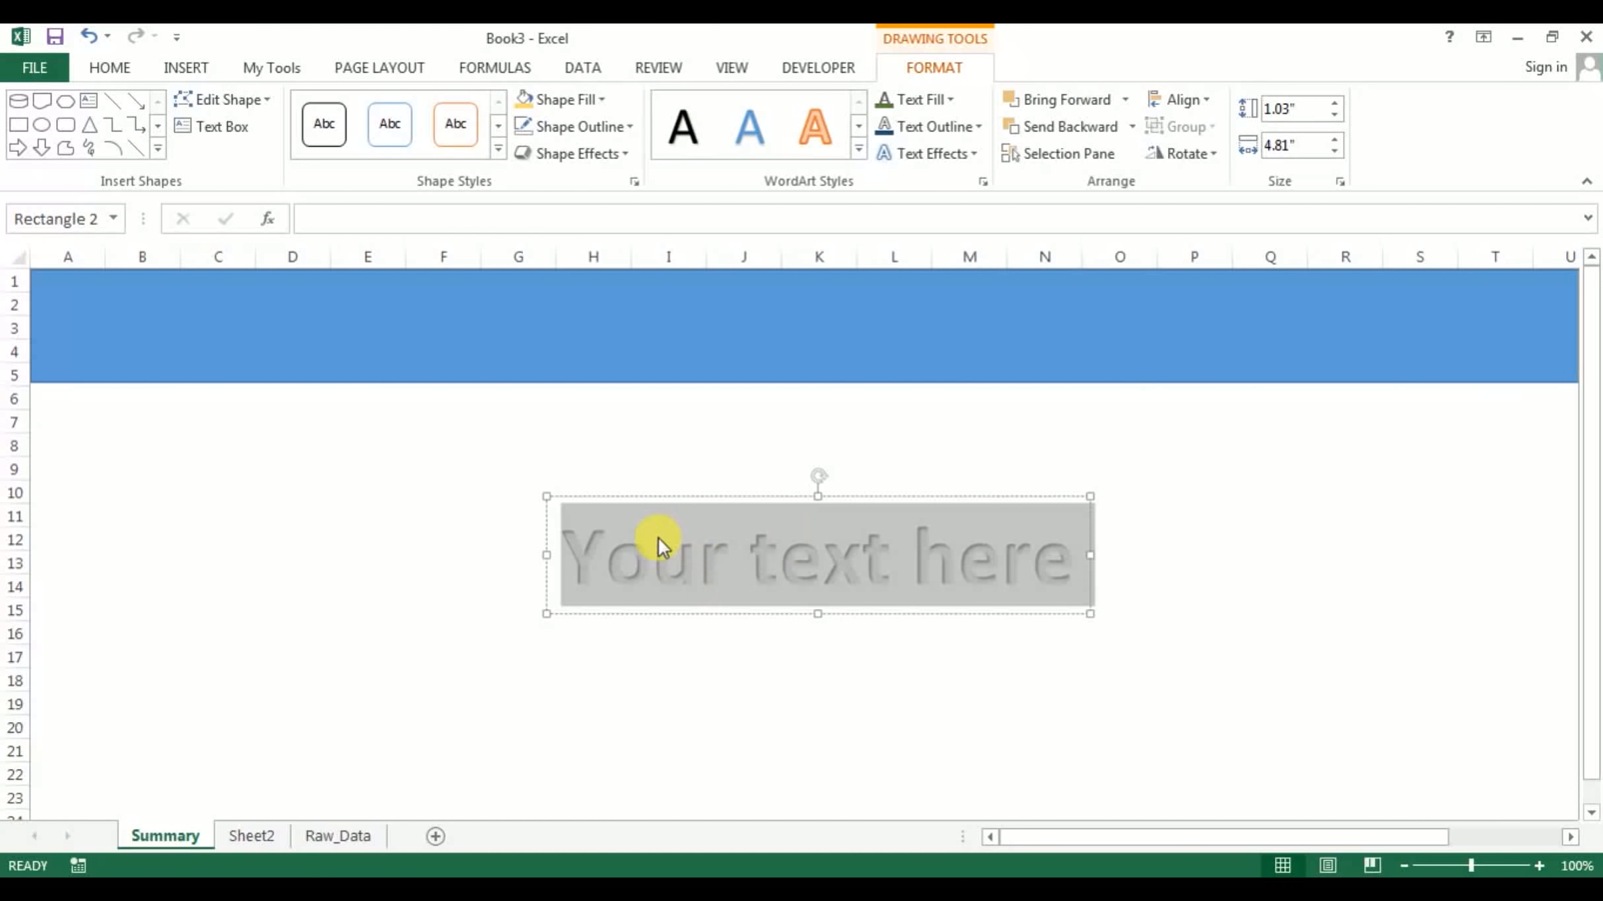
pyautogui.click(778, 554)
pyautogui.hotkey('ctrl', 'a')
pyautogui.write('P')
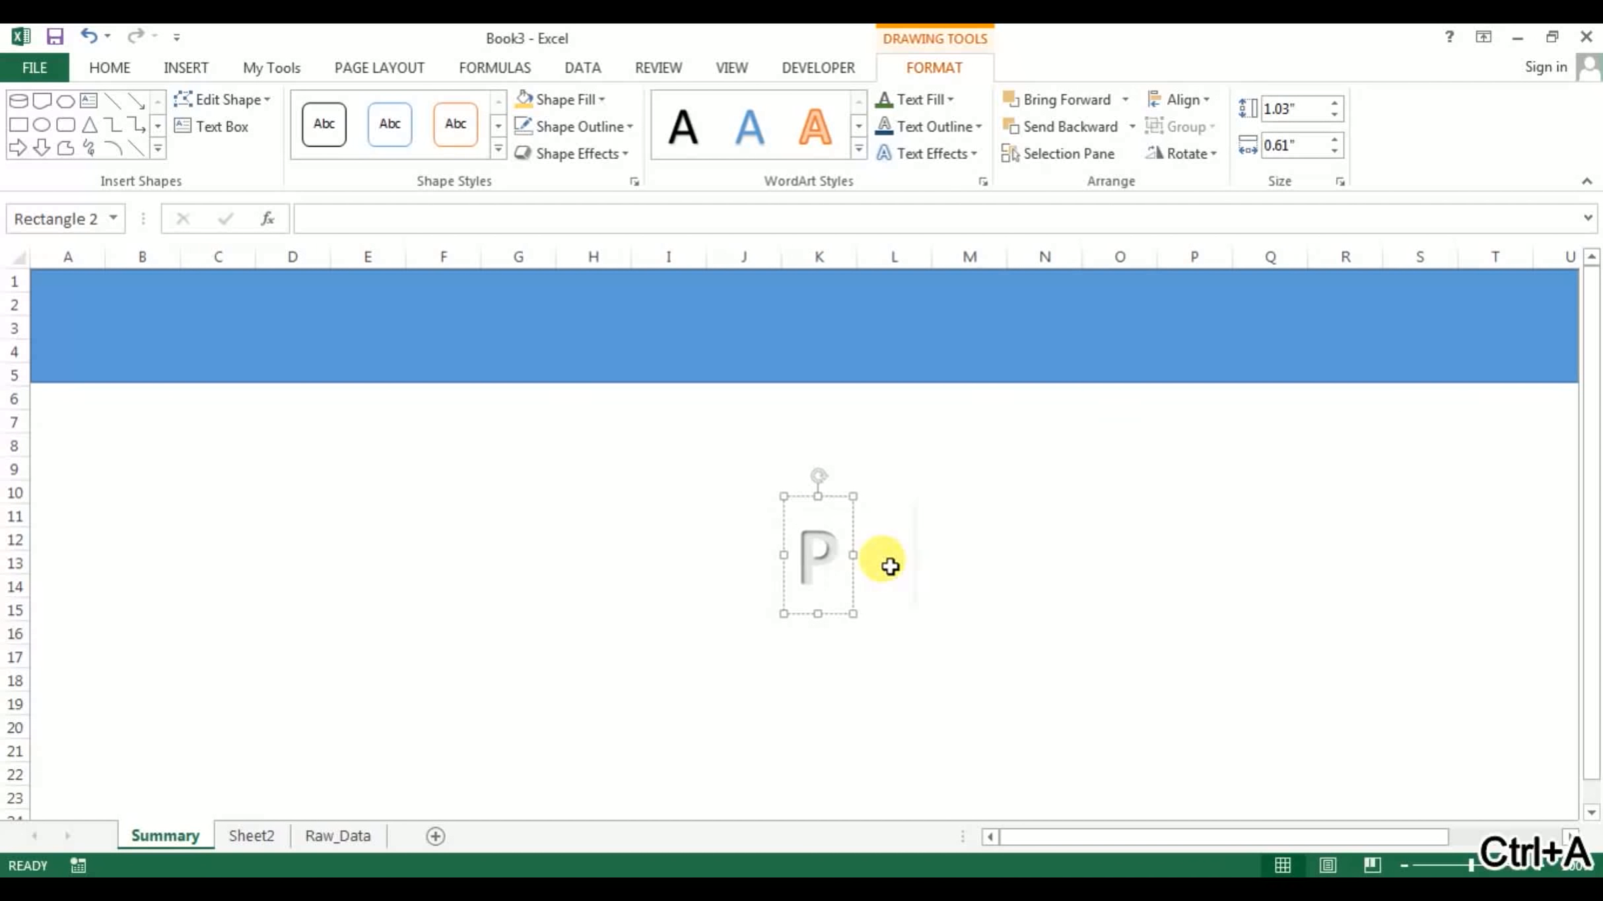
pyautogui.write('erforman')
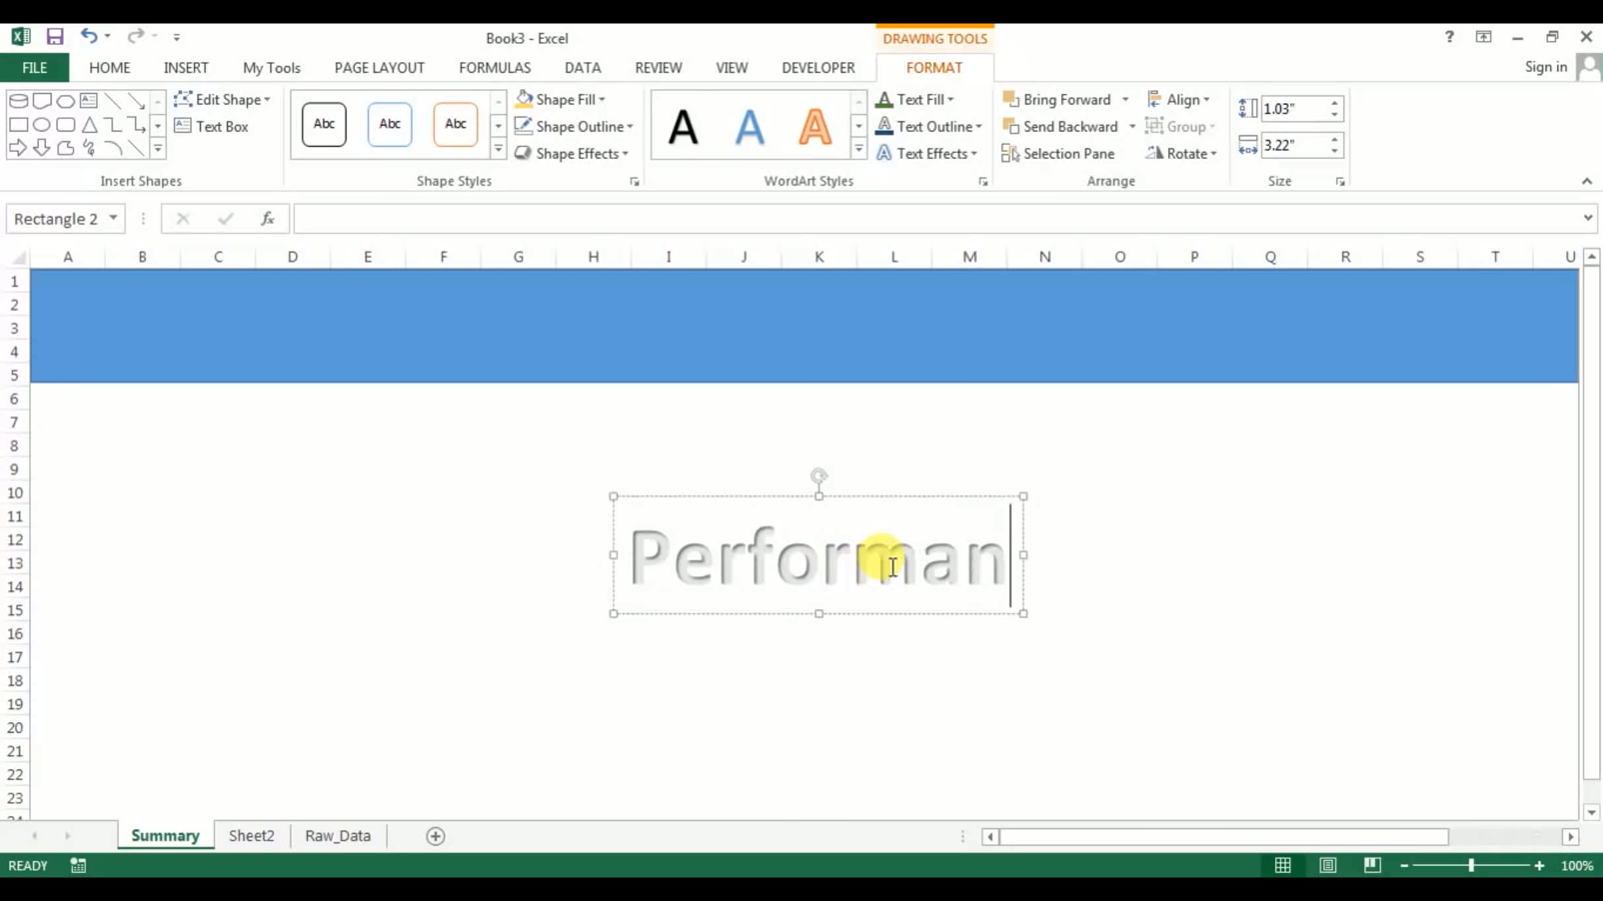
pyautogui.write('ce Dashboard')
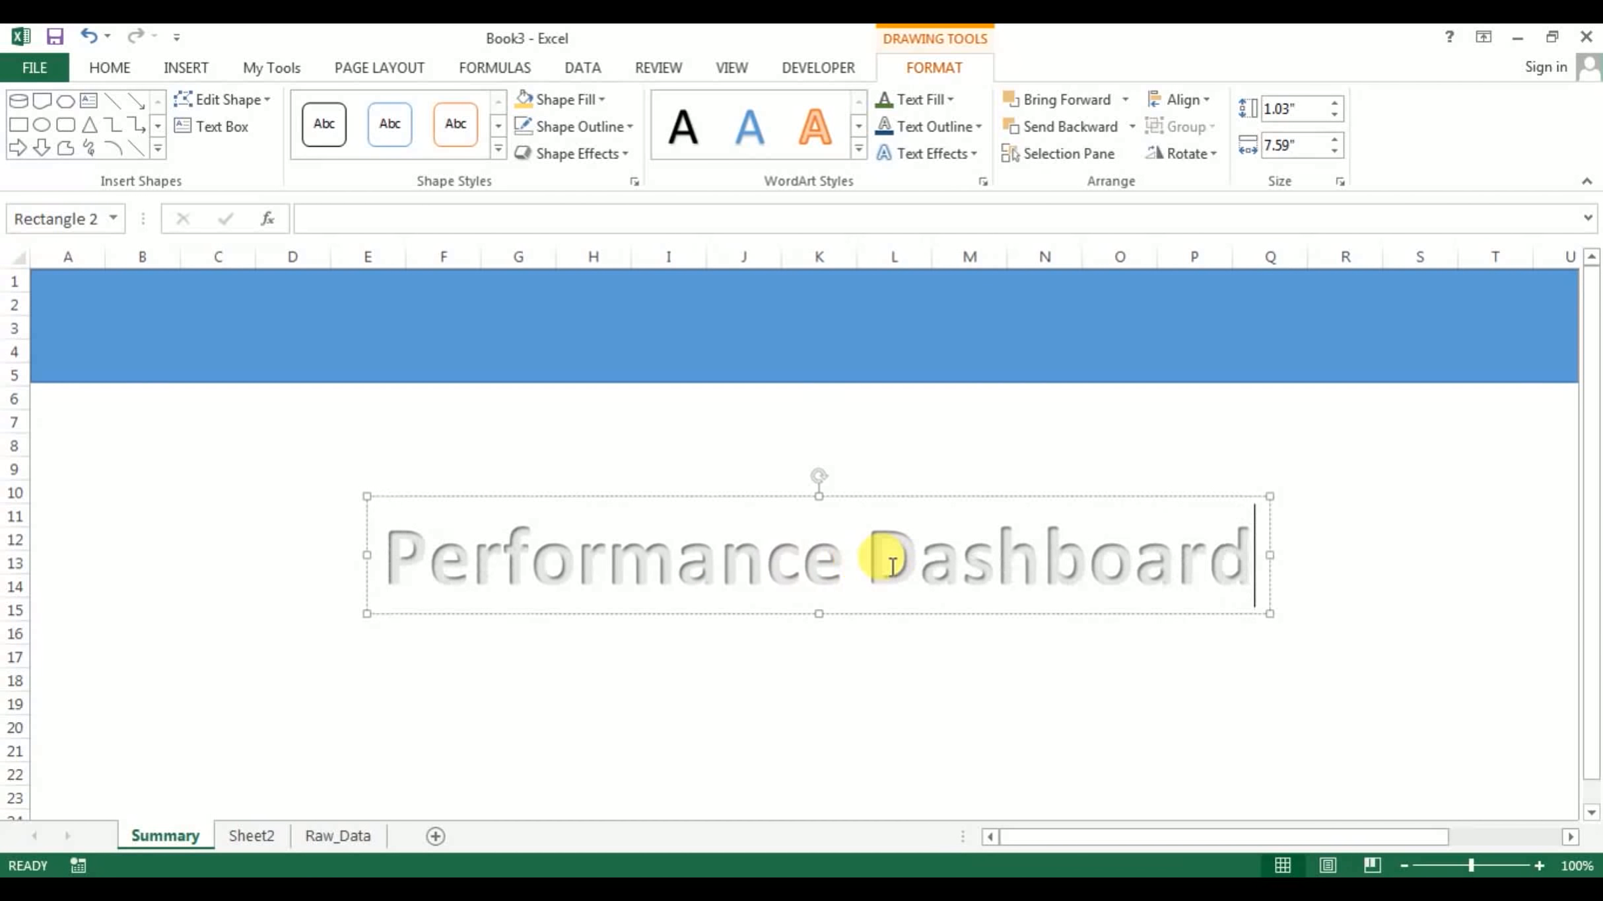
pyautogui.write(' 2017')
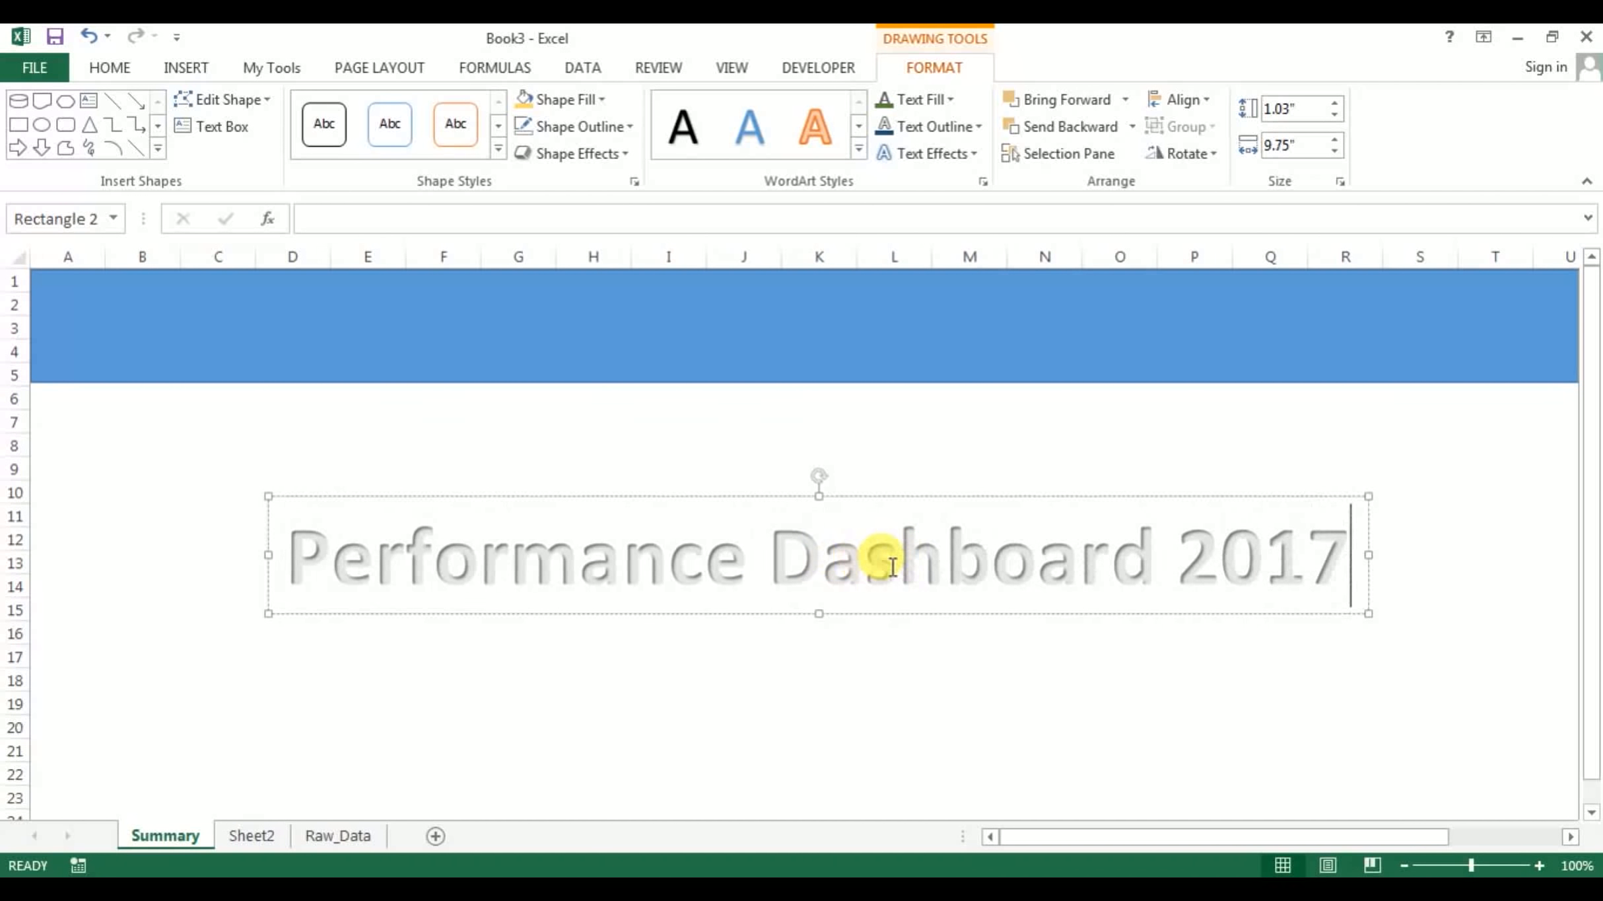
# Place the WordArt title centrally at the top of the blue banner and set its font size to 35
pyautogui.moveTo(948, 616); pyautogui.dragTo(889, 329)
pyautogui.click(199, 67)
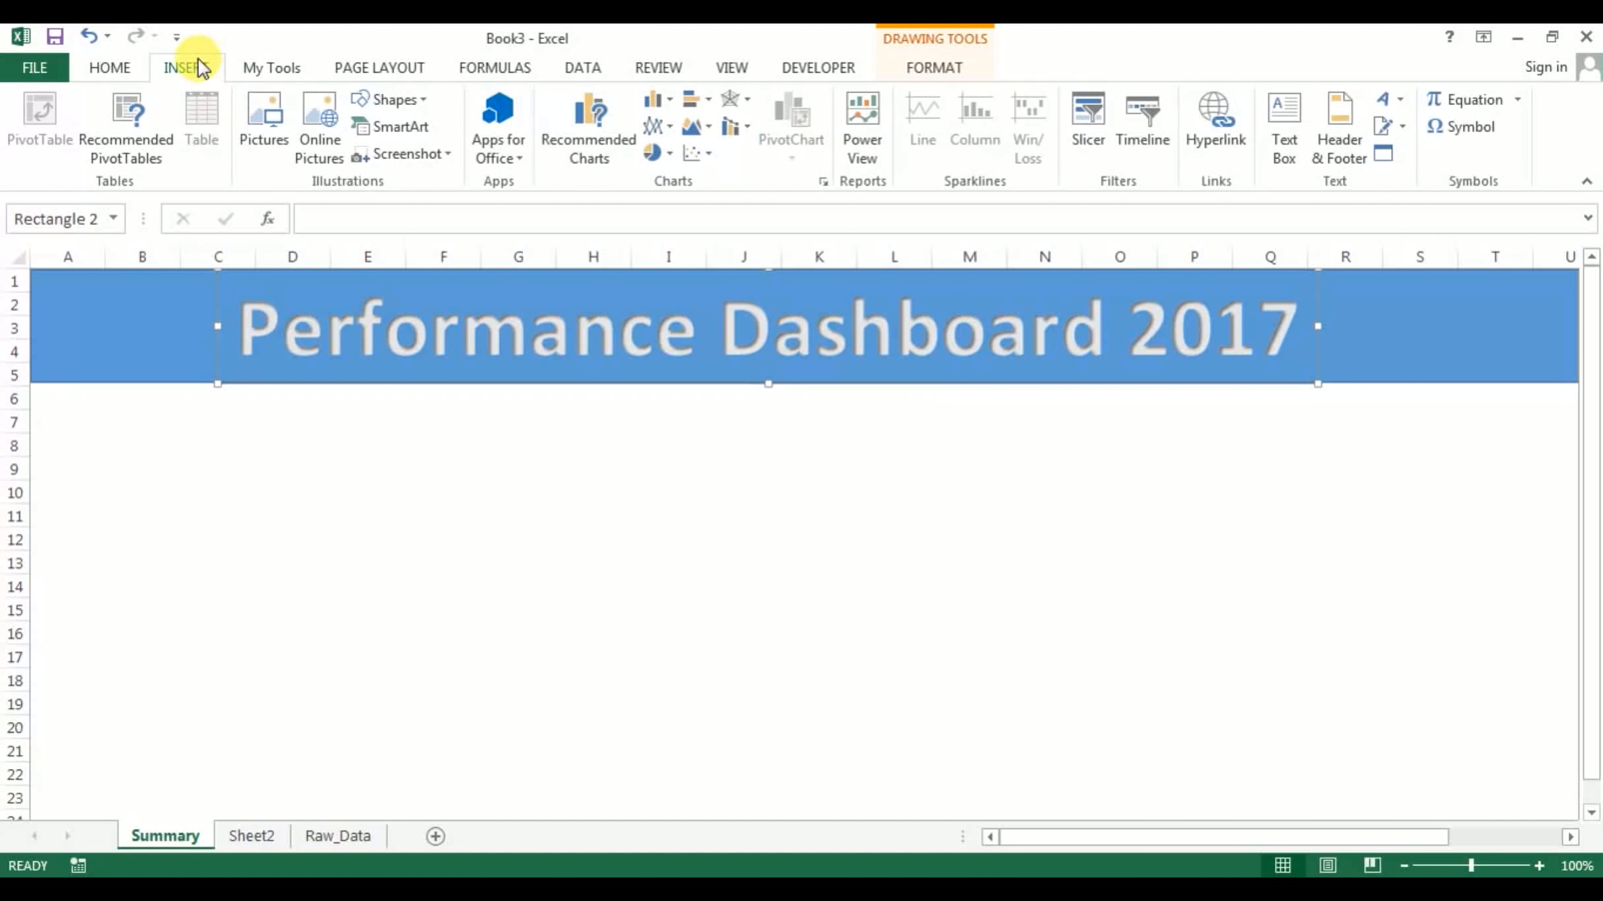
pyautogui.click(109, 67)
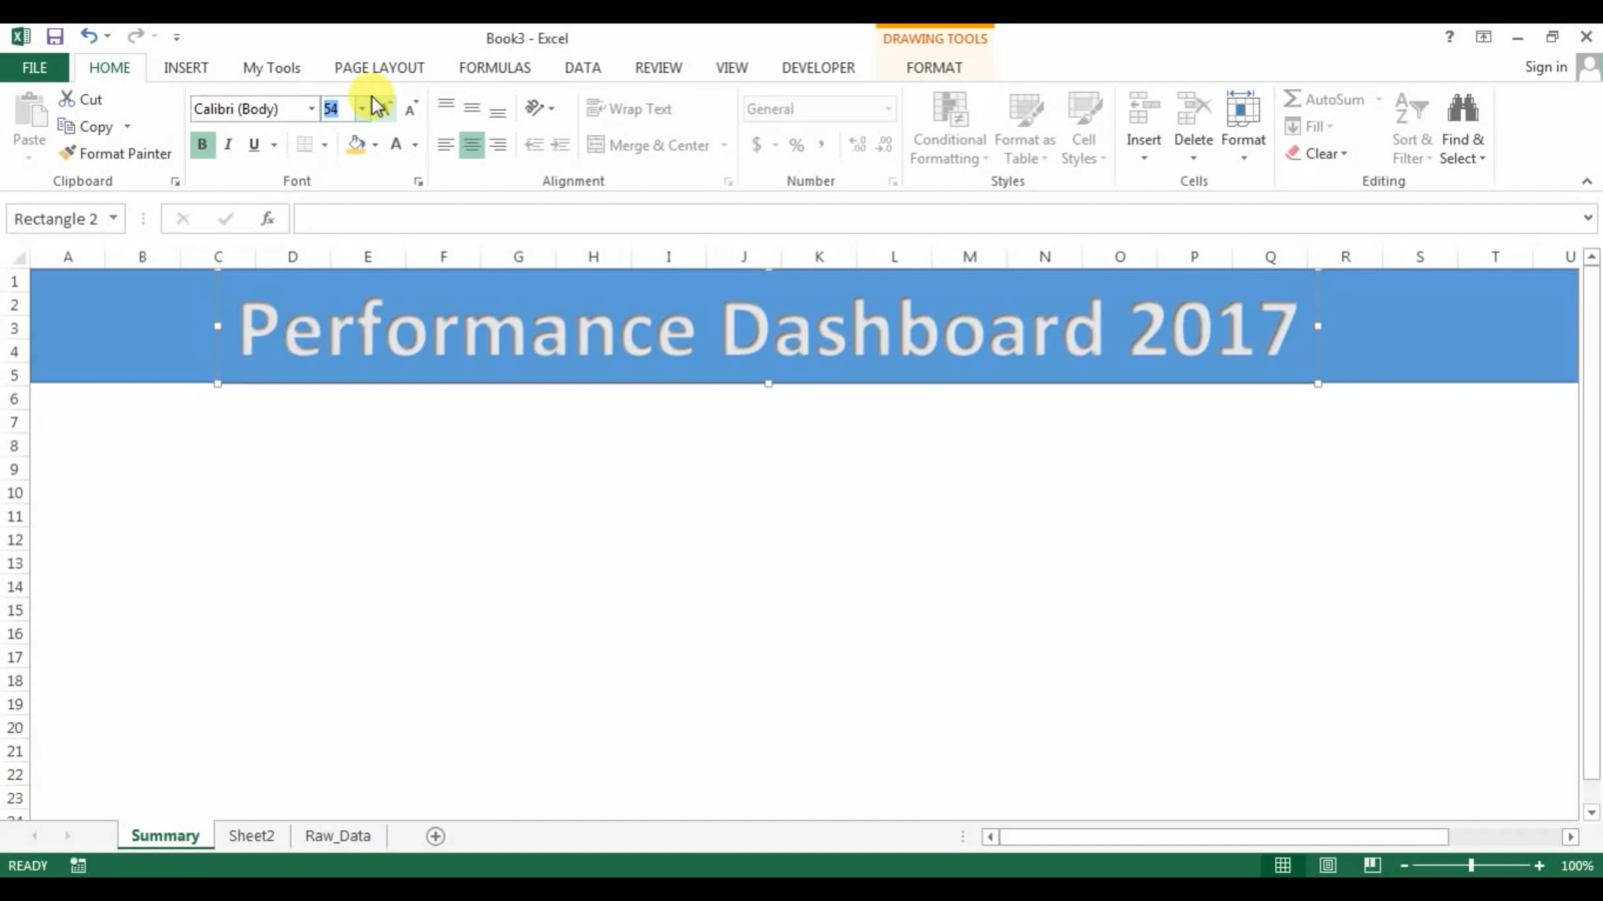
pyautogui.write('35')
pyautogui.press('Return')
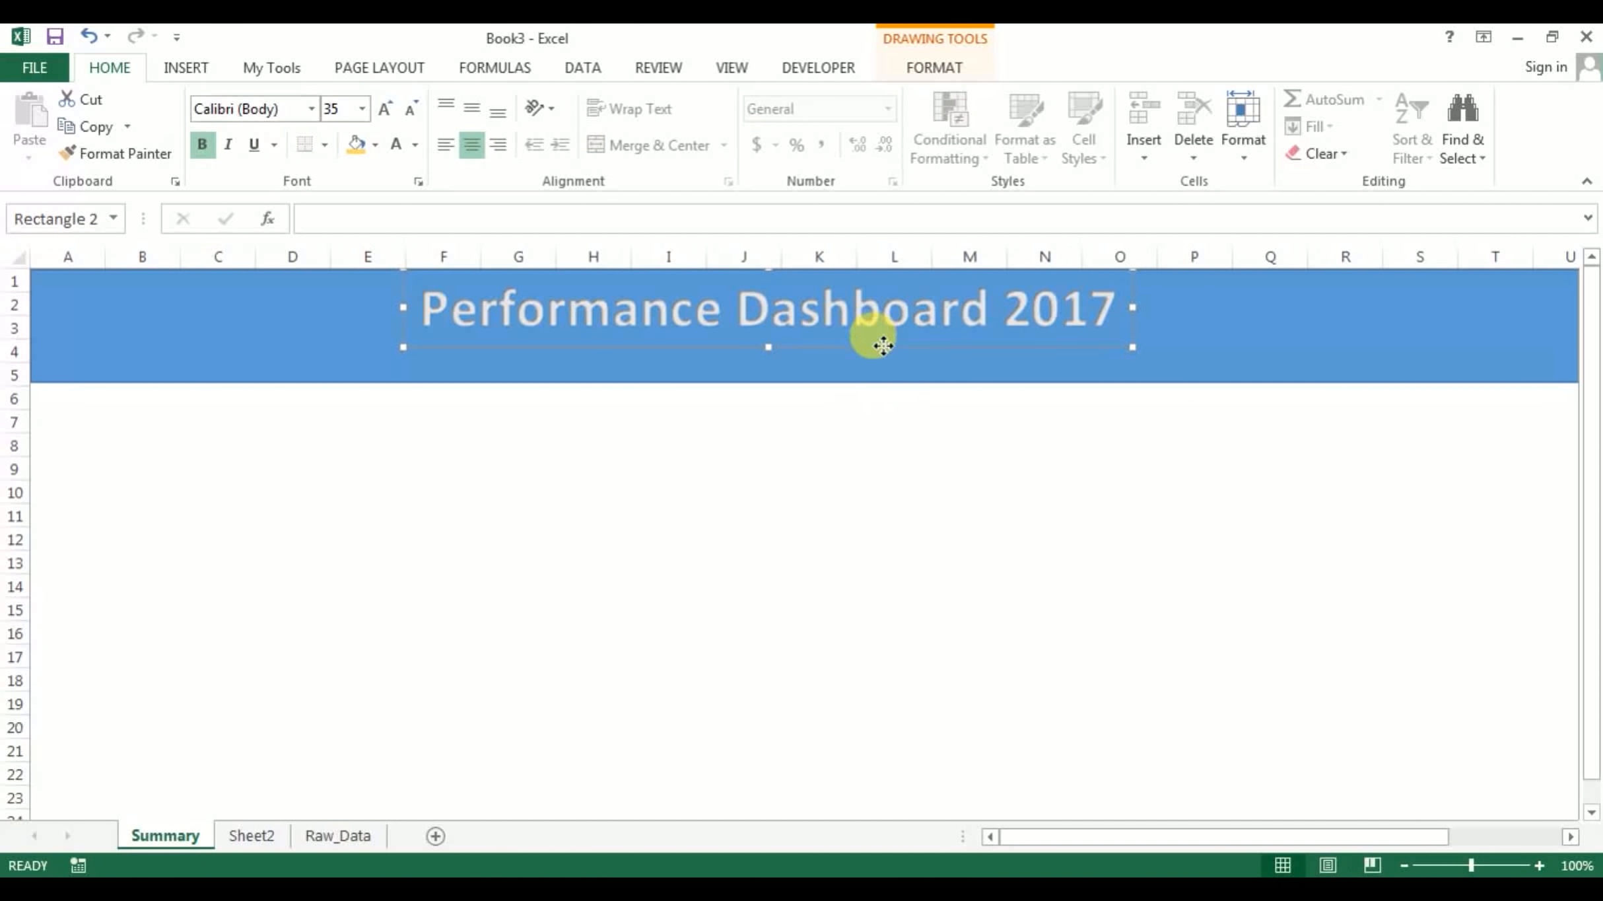
pyautogui.moveTo(884, 344); pyautogui.dragTo(902, 344)
# Change the title's text fill to the orange theme color
pyautogui.click(933, 68)
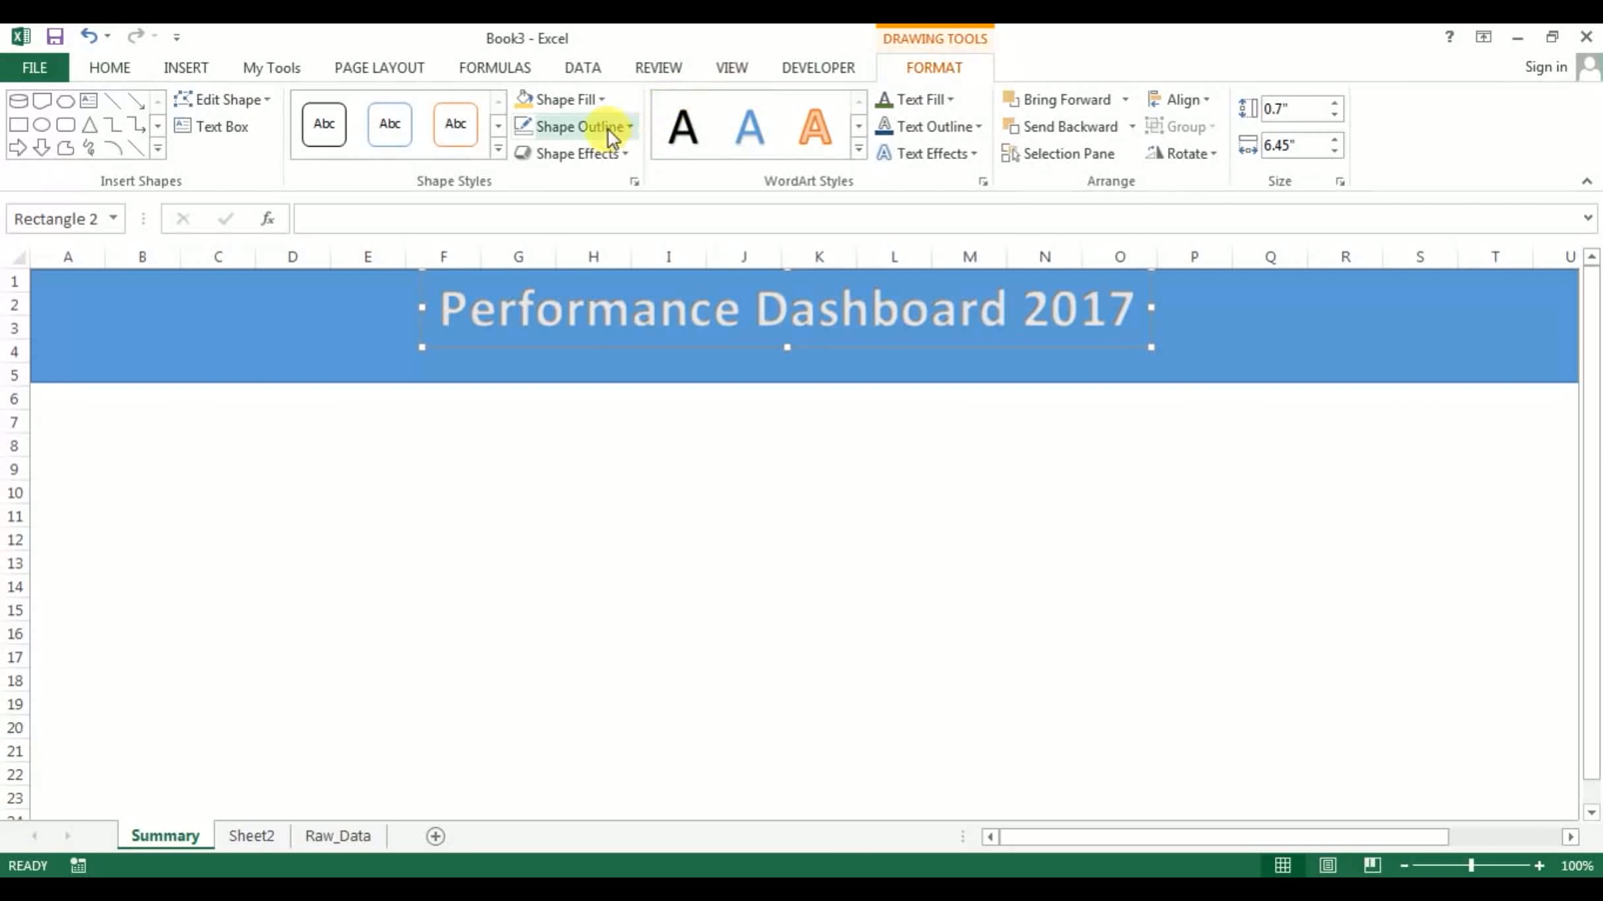
pyautogui.click(609, 101)
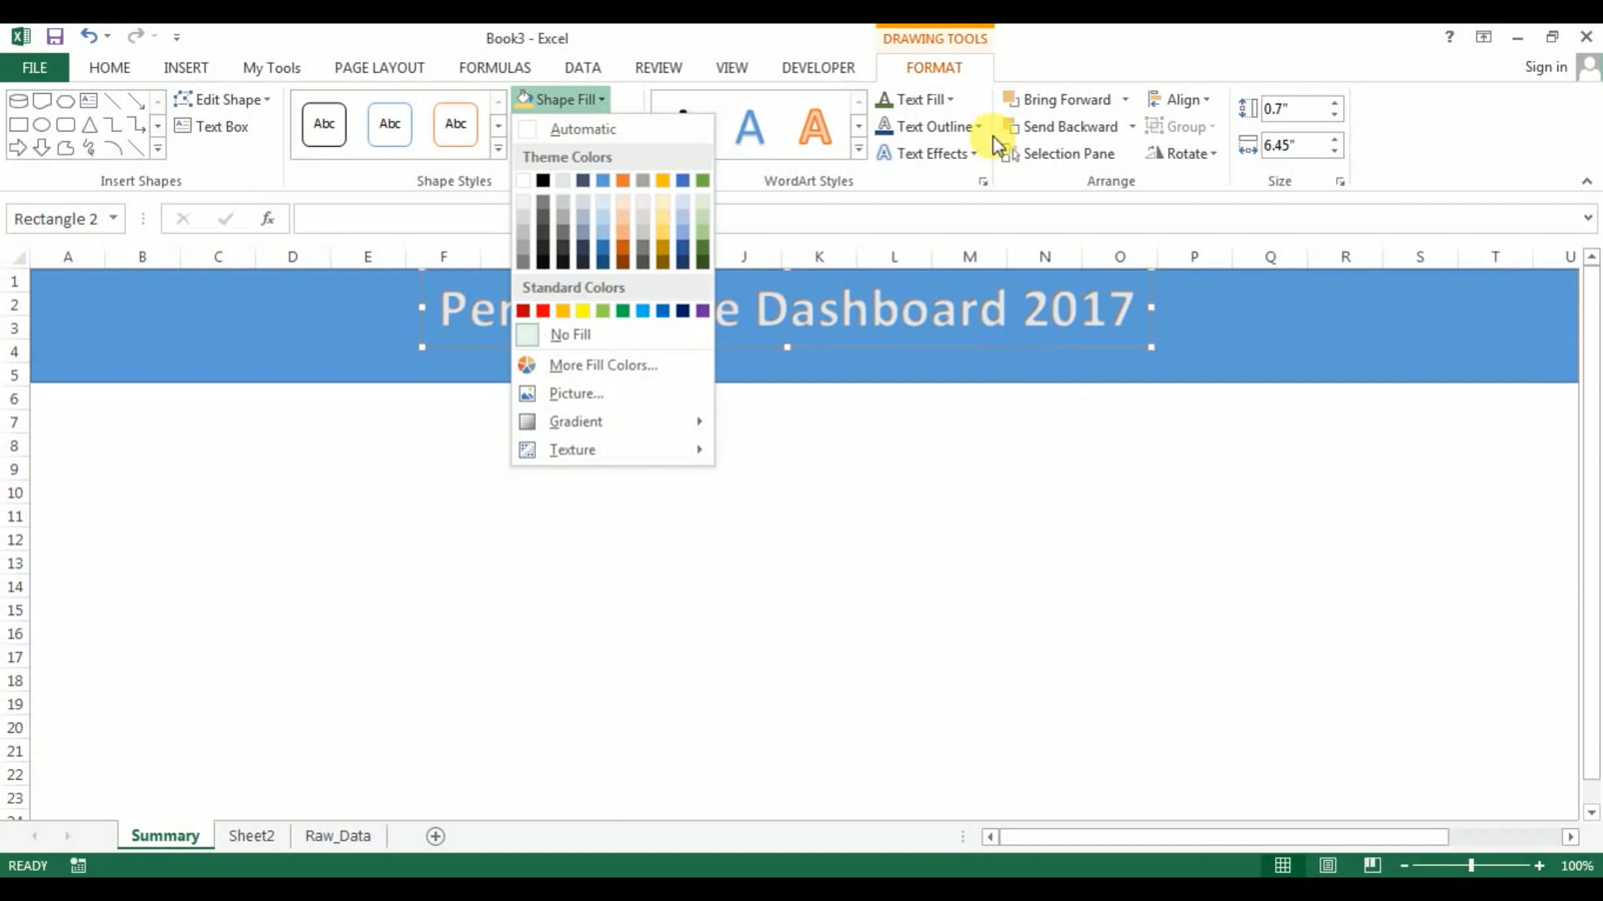
pyautogui.click(1184, 45)
pyautogui.click(955, 105)
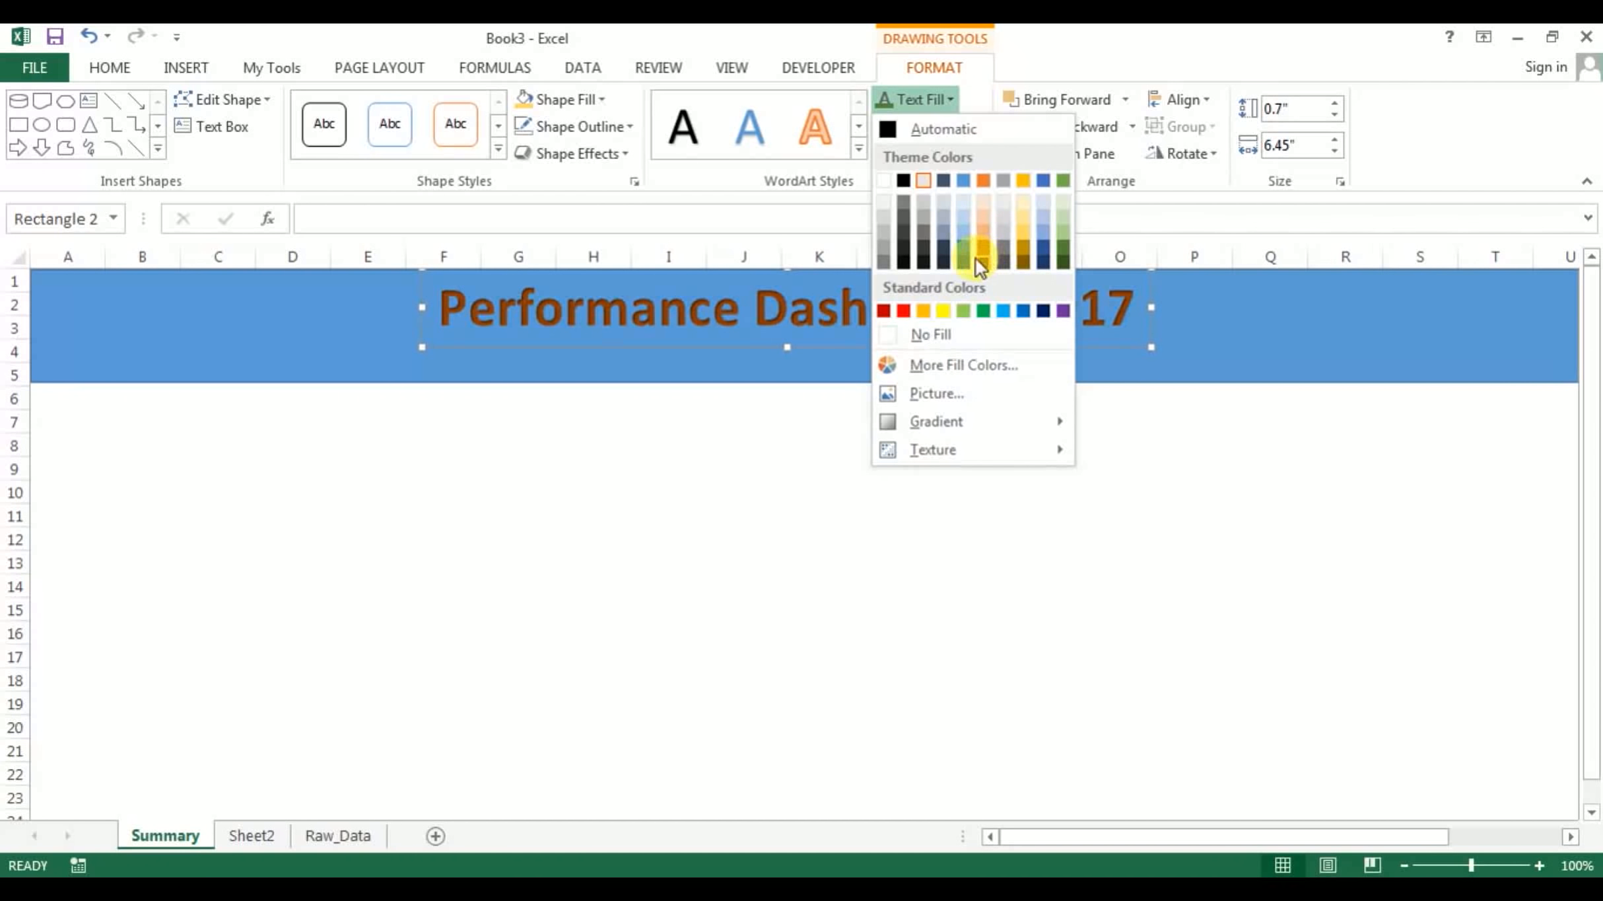
pyautogui.click(985, 182)
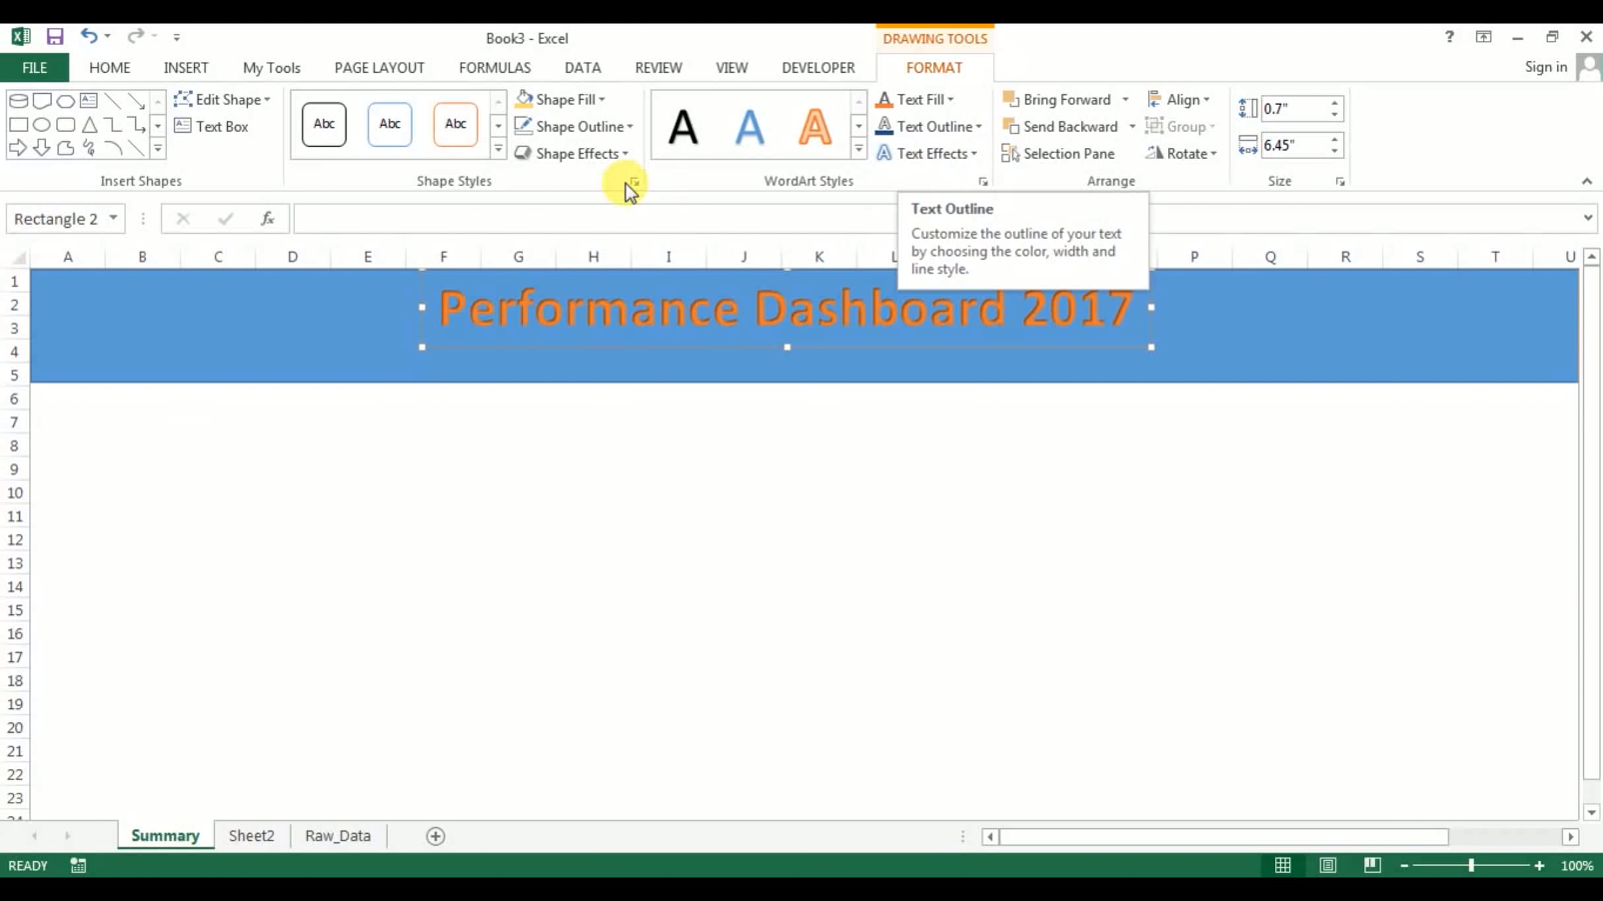
# Apply a dark-variation linear orange gradient to the title's text fill and deselect the title
pyautogui.click(973, 153)
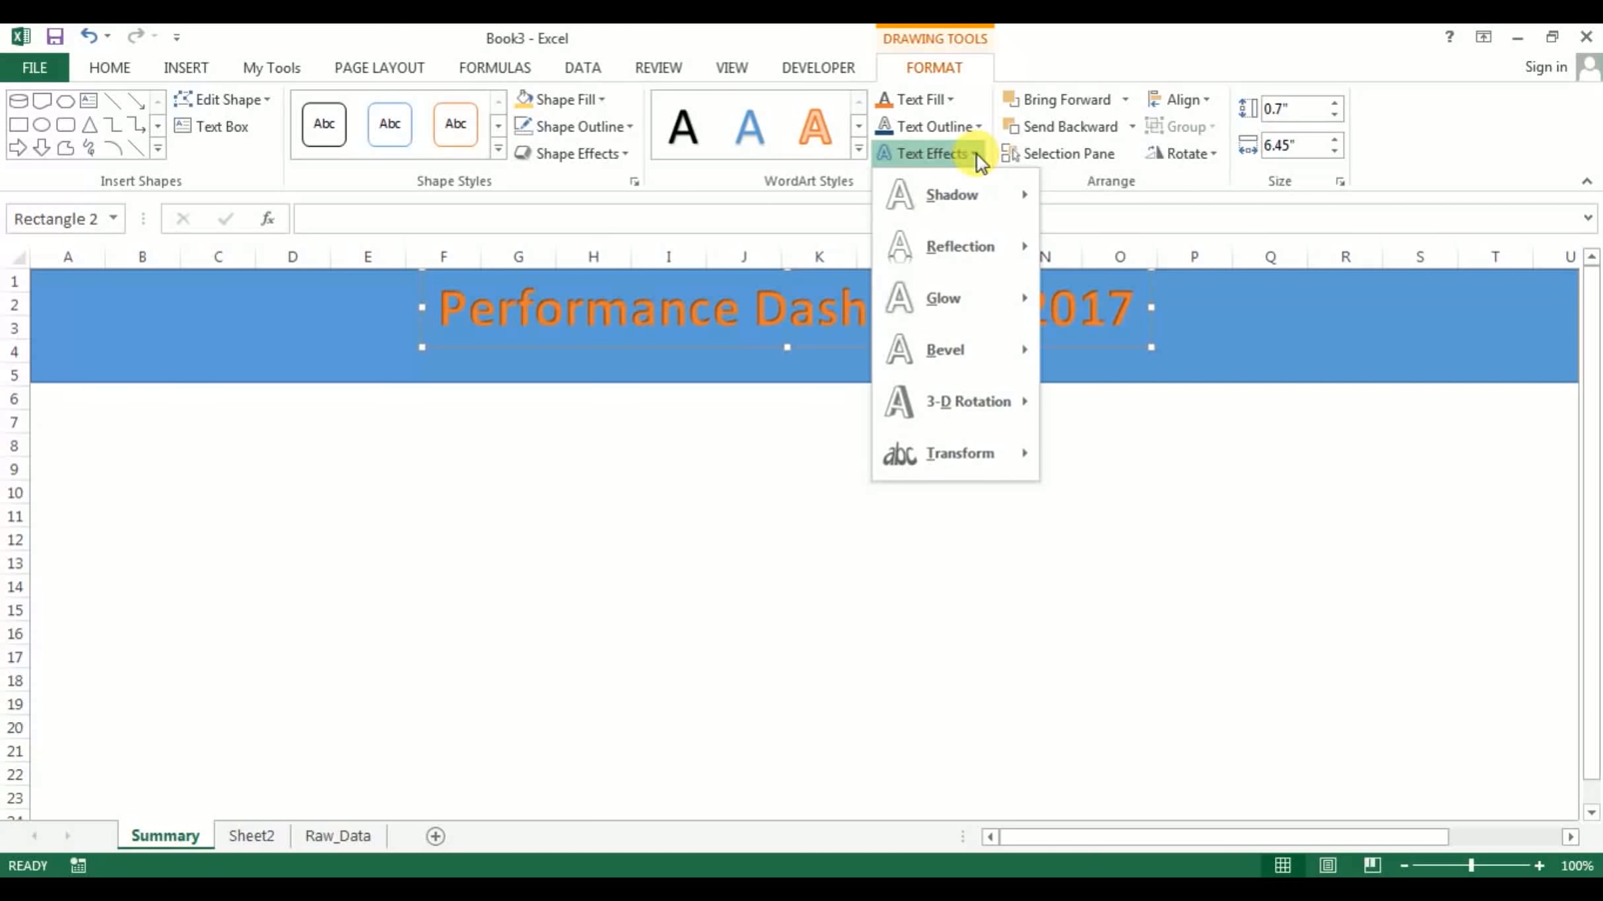
pyautogui.moveTo(979, 198)
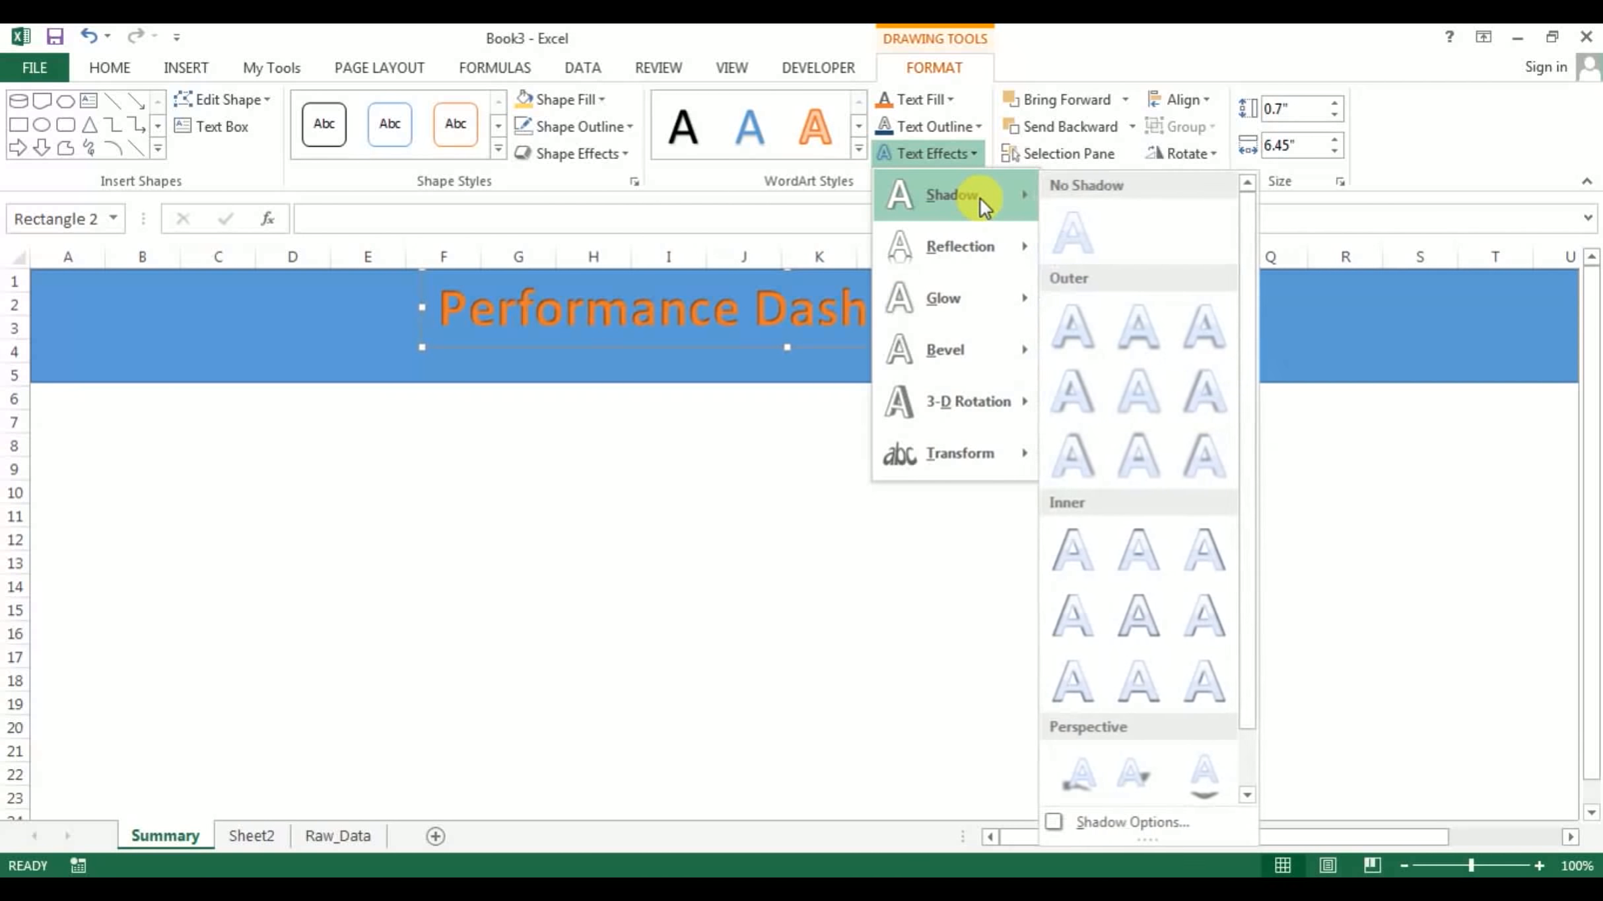
pyautogui.moveTo(981, 248)
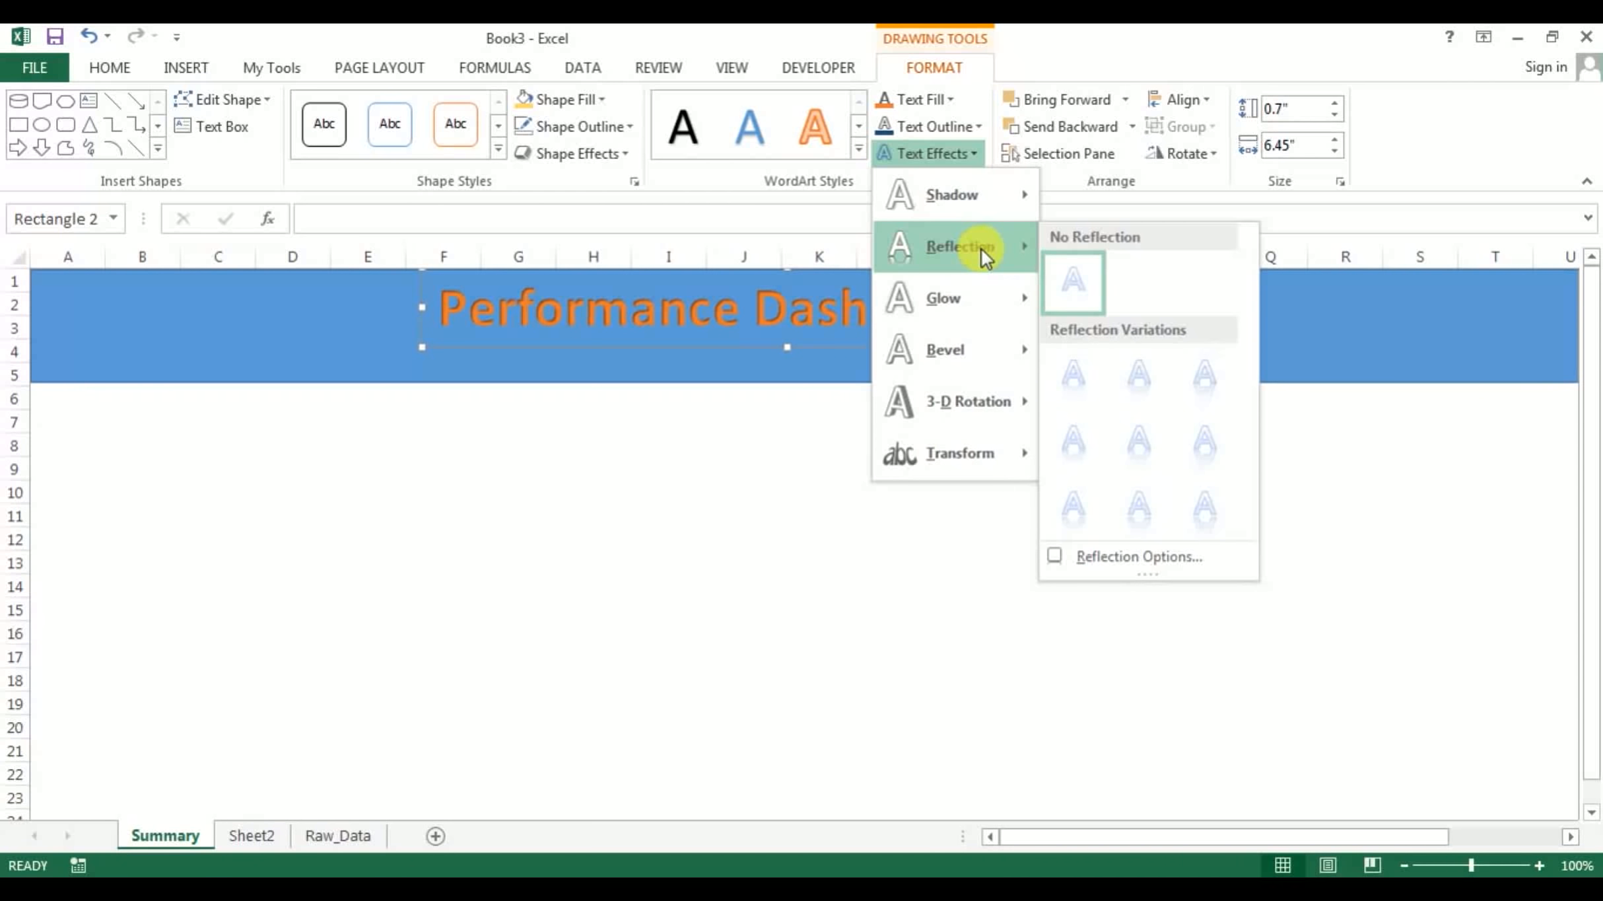
pyautogui.click(1033, 55)
pyautogui.click(951, 100)
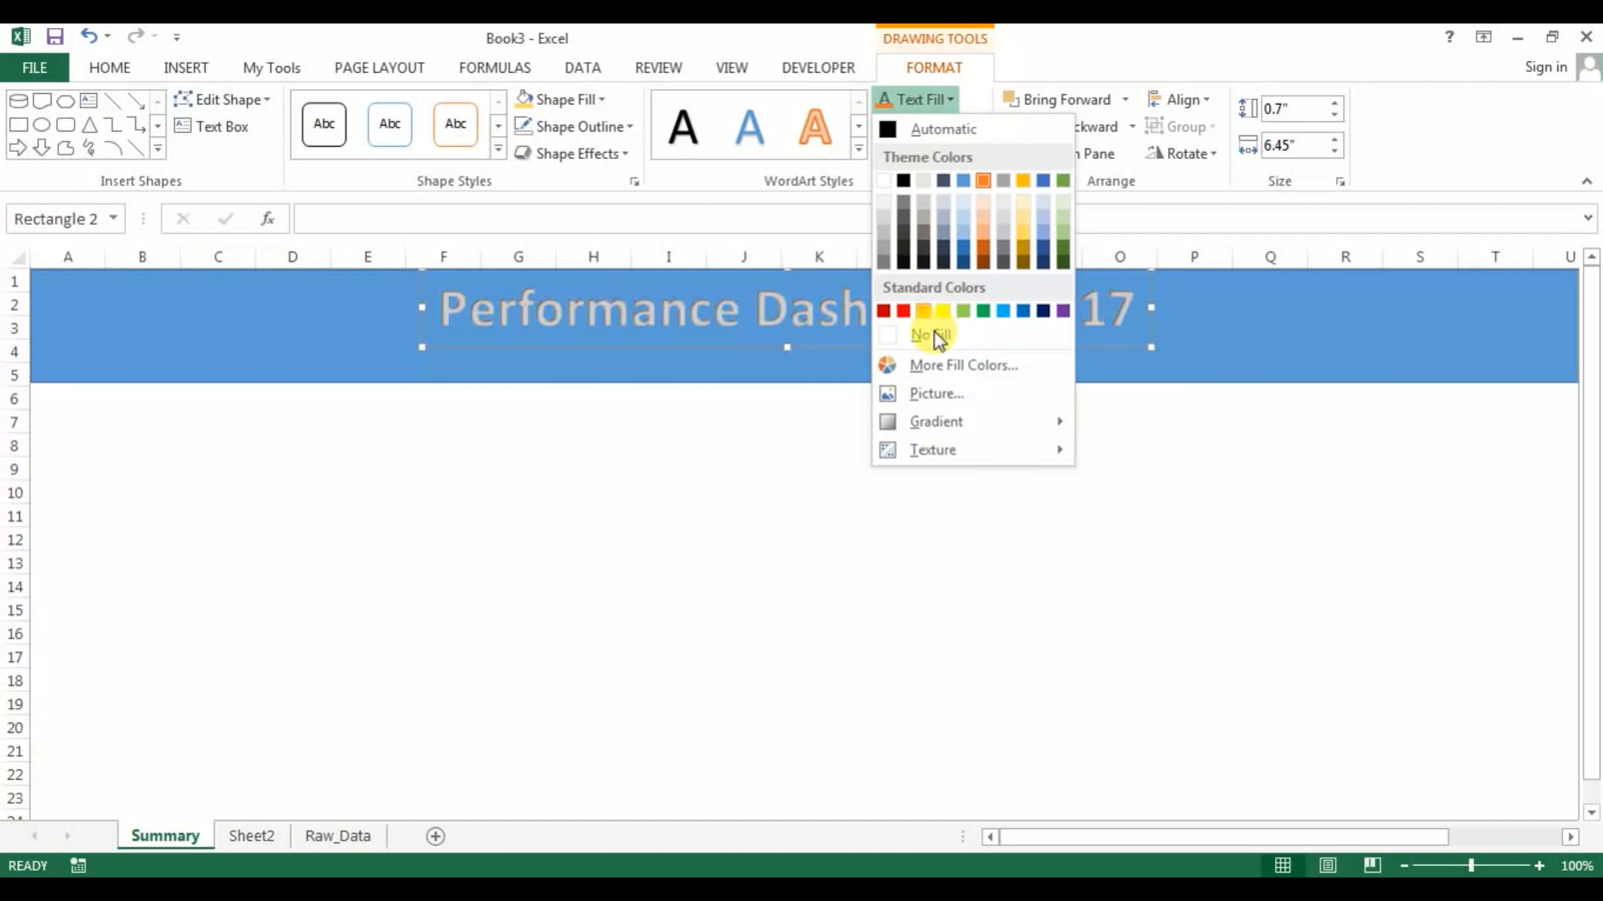
pyautogui.moveTo(937, 424)
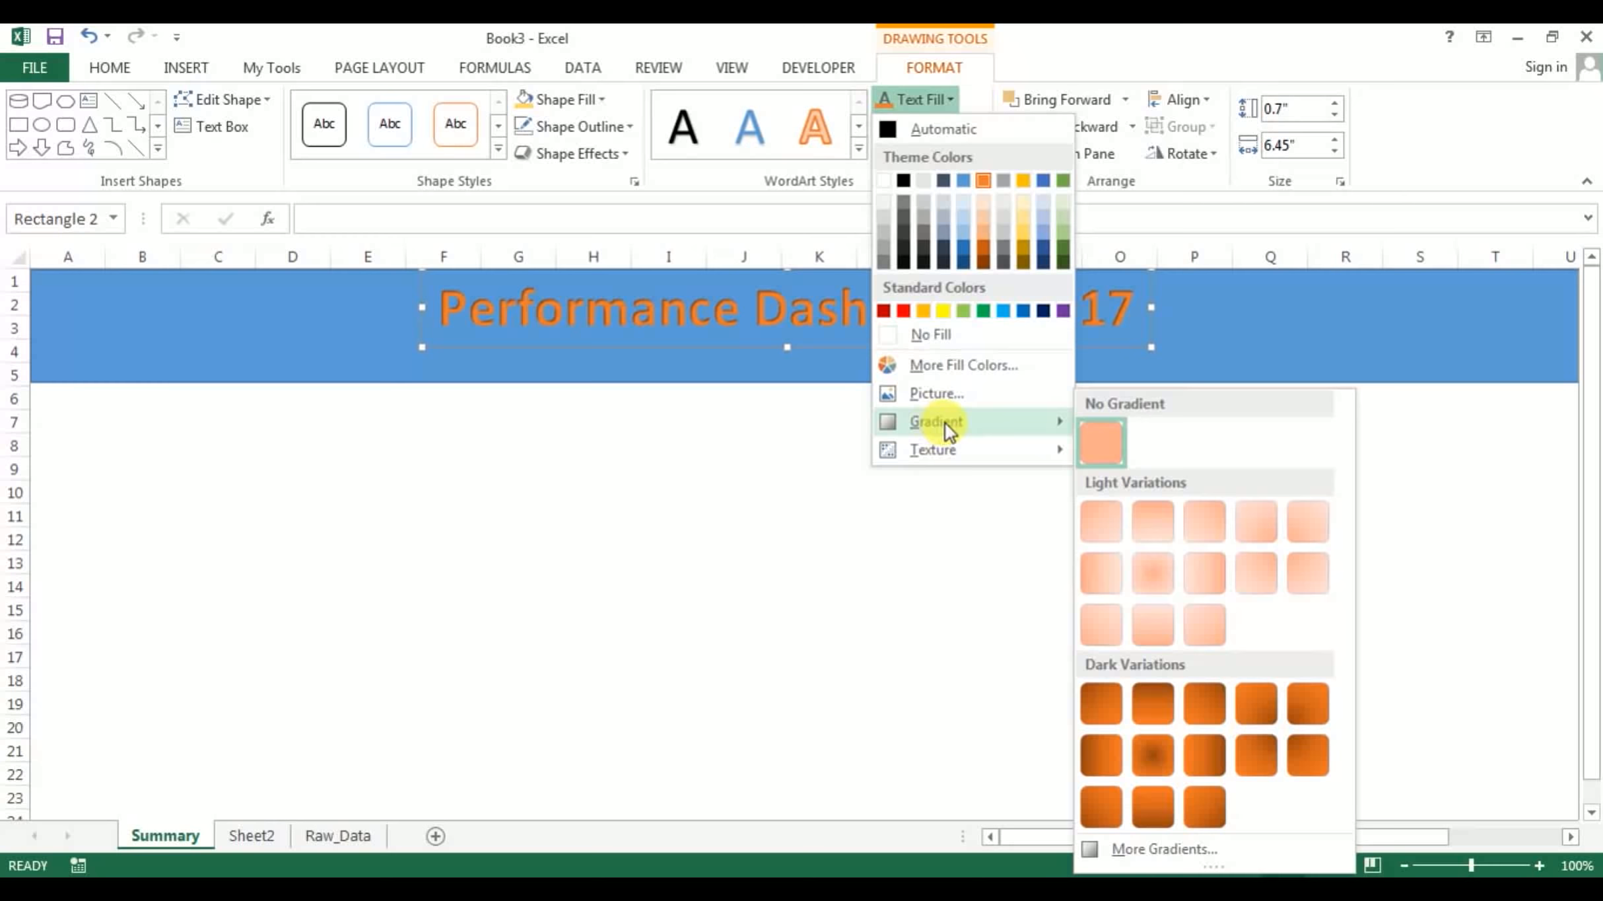
pyautogui.click(1153, 814)
pyautogui.click(783, 600)
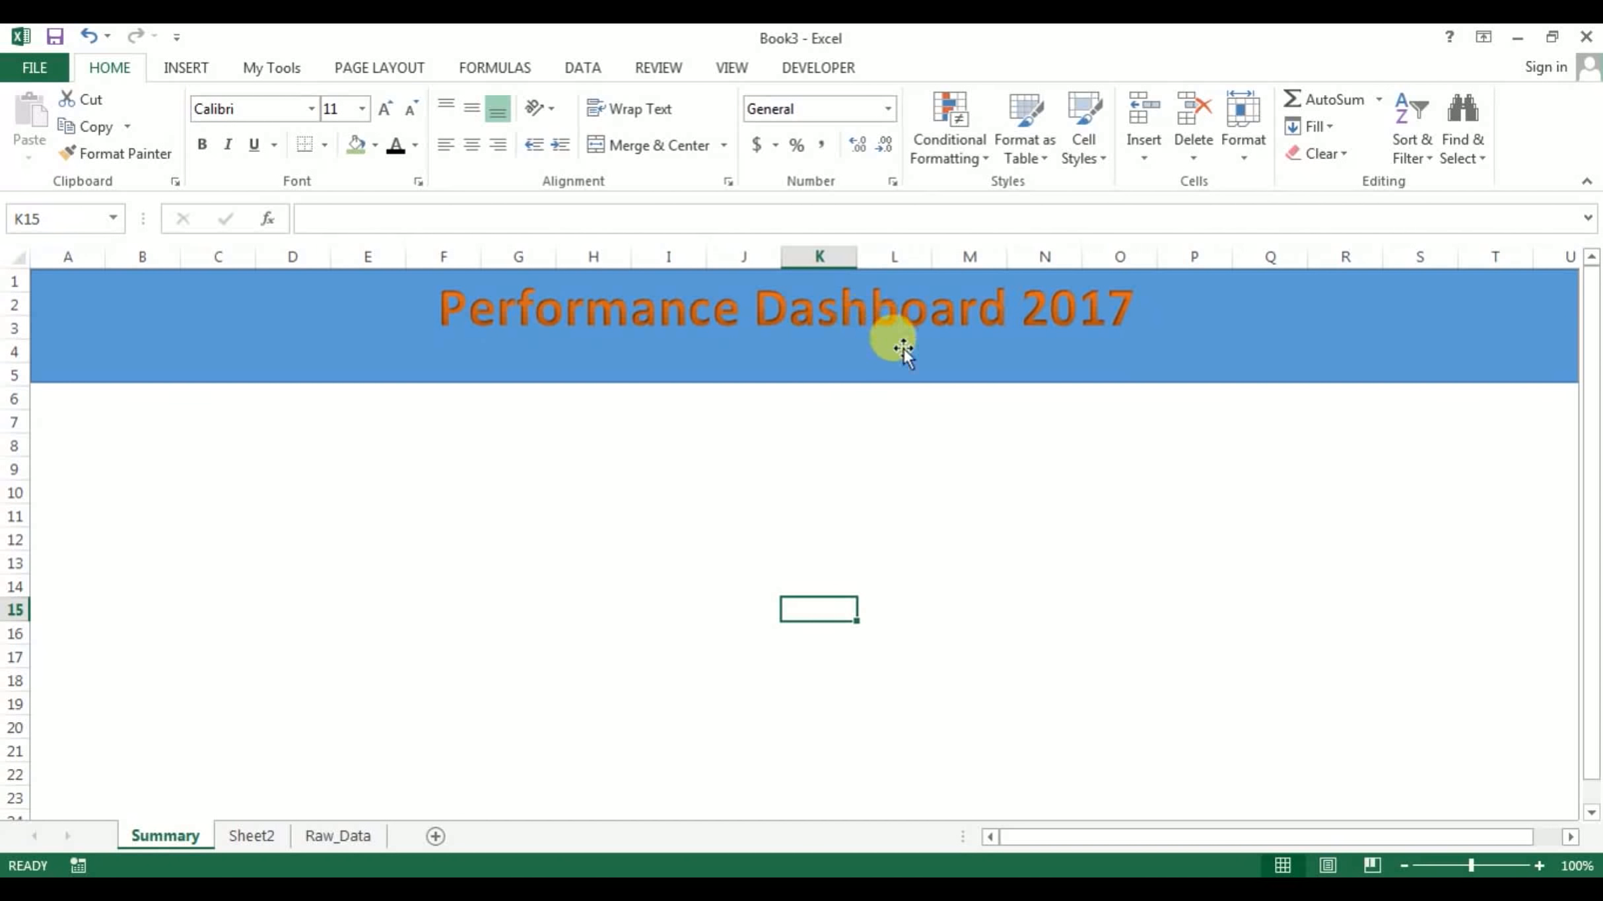
# Shift the "Performance Dashboard 2017" title slightly to the right on the blue banner
pyautogui.click(226, 443)
pyautogui.click(41, 351)
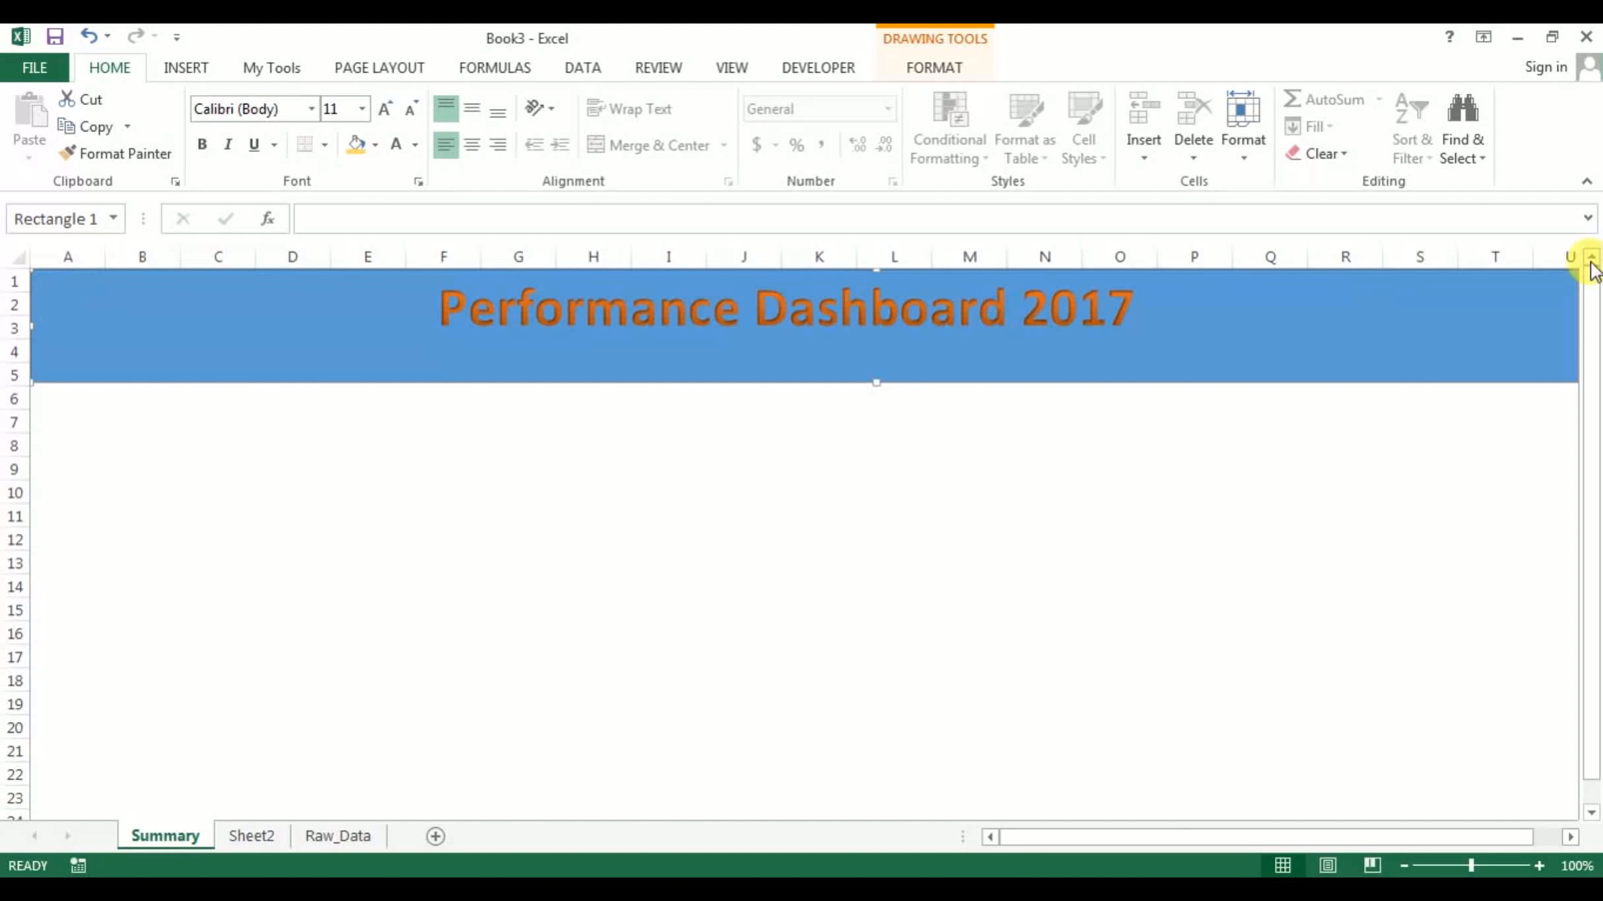
pyautogui.click(820, 510)
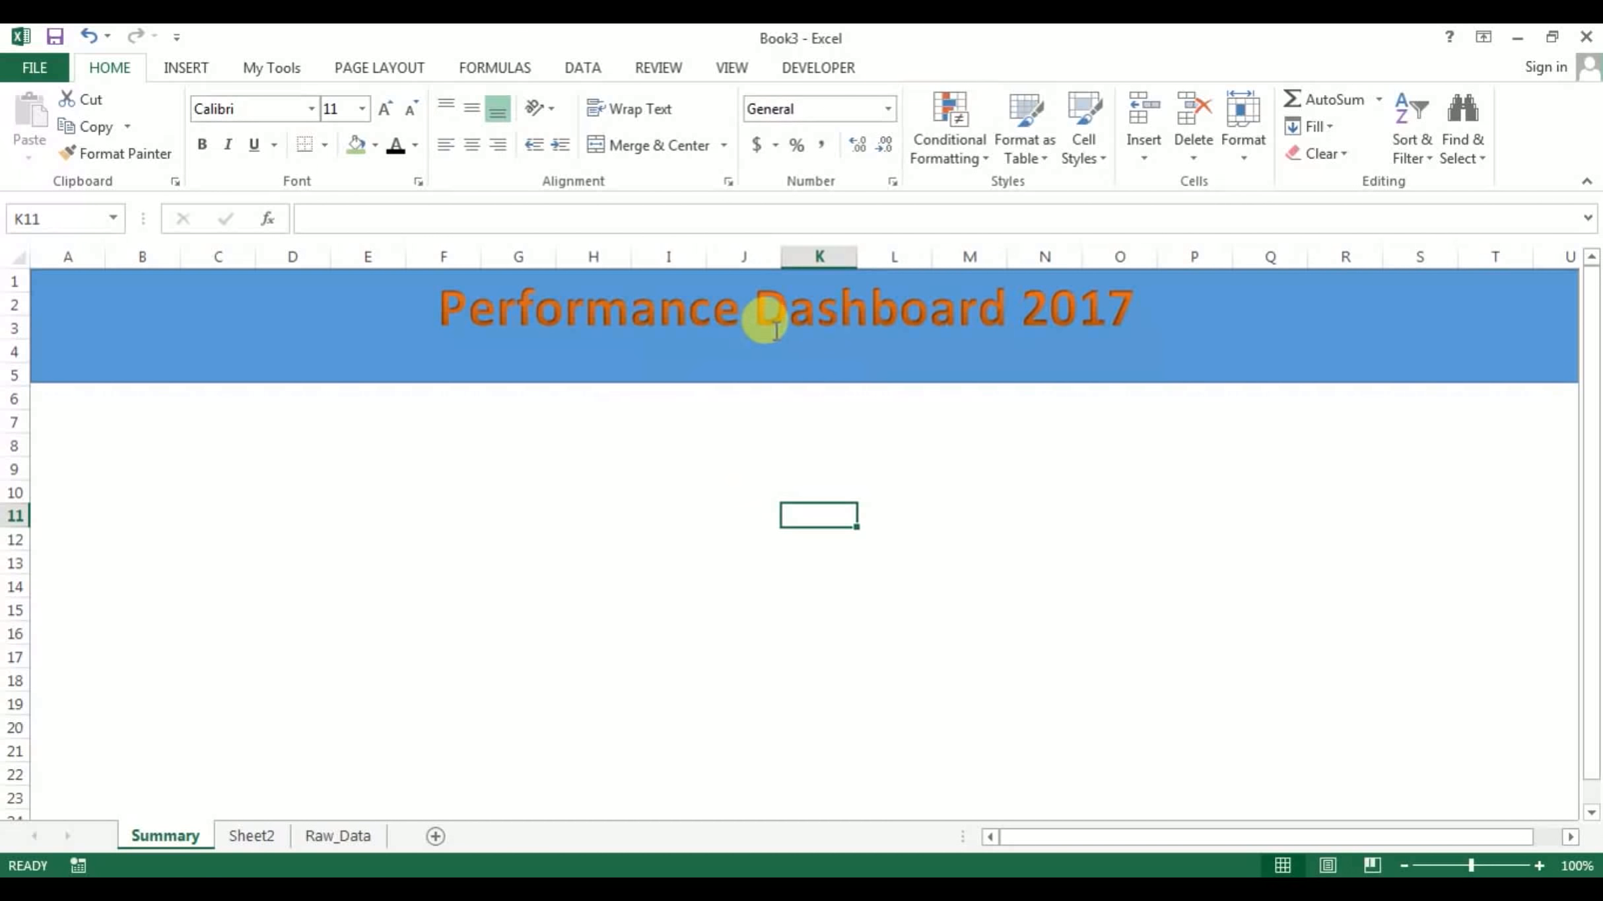
pyautogui.click(852, 340)
pyautogui.moveTo(864, 353); pyautogui.dragTo(875, 353)
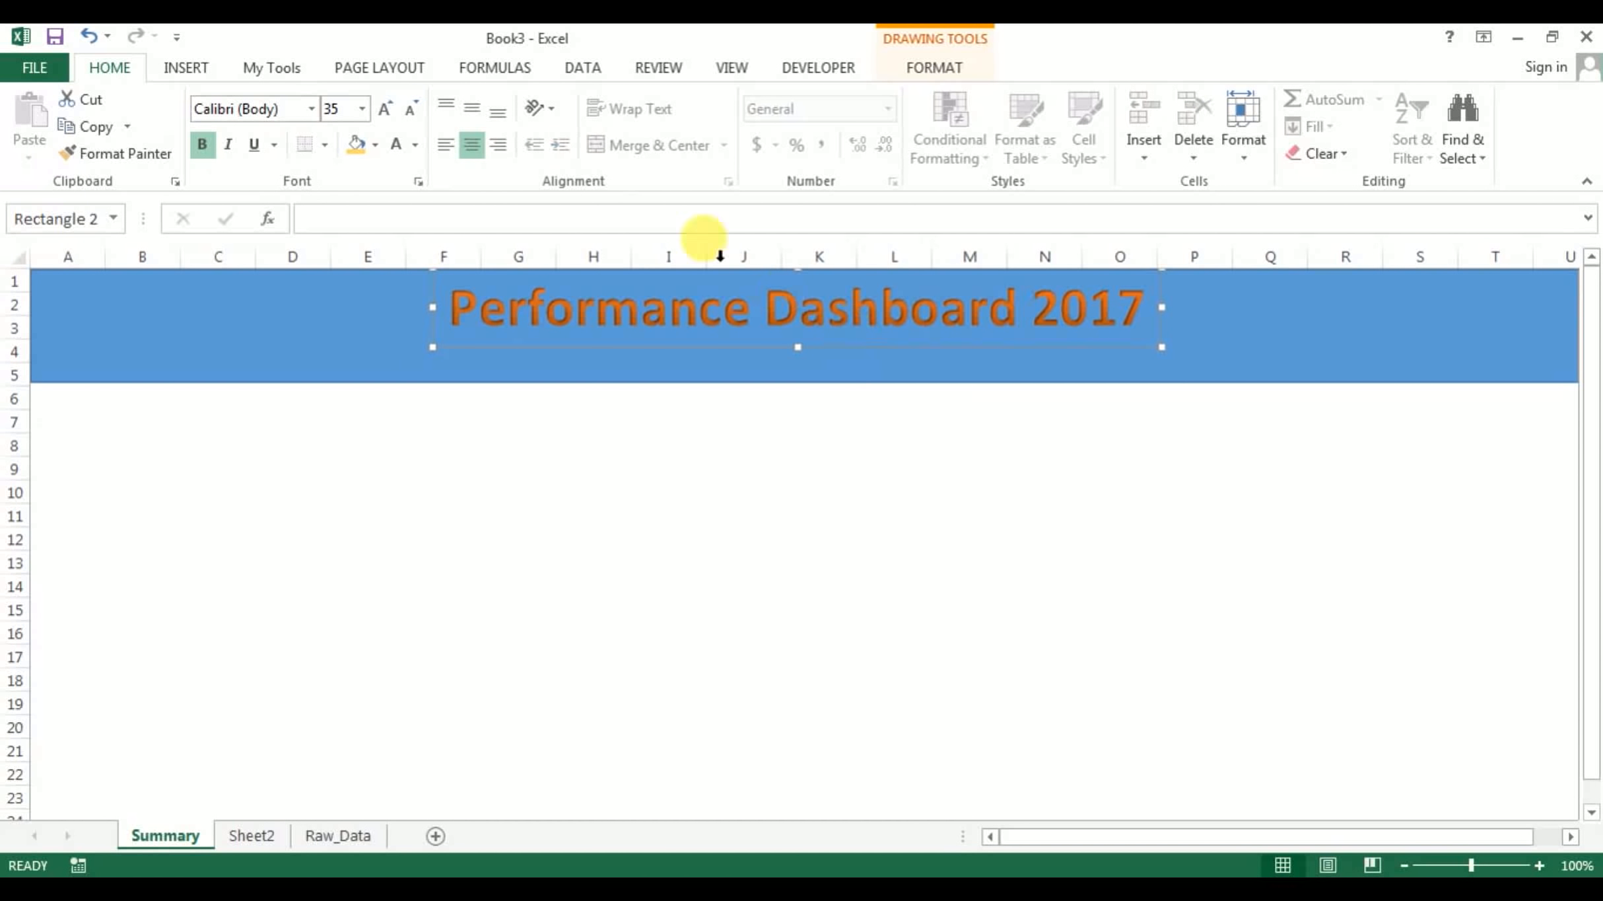
# Draw a rounded rectangle about 2.09" wide and 0.26" high along the banner's lower edge, below and left of the title
pyautogui.click(185, 68)
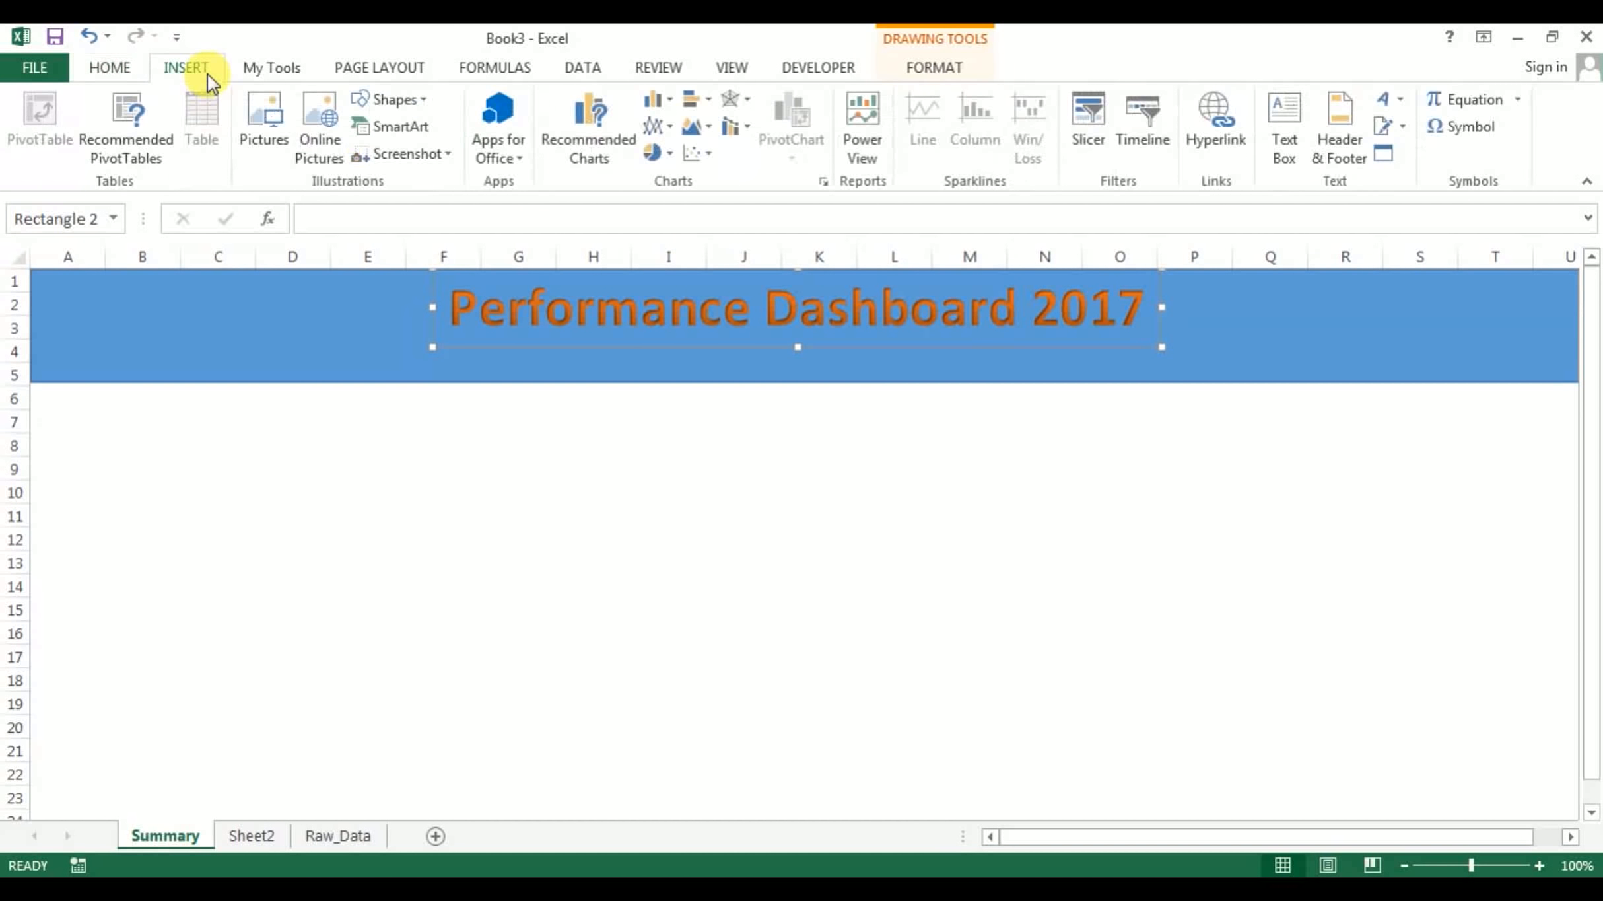
pyautogui.click(424, 105)
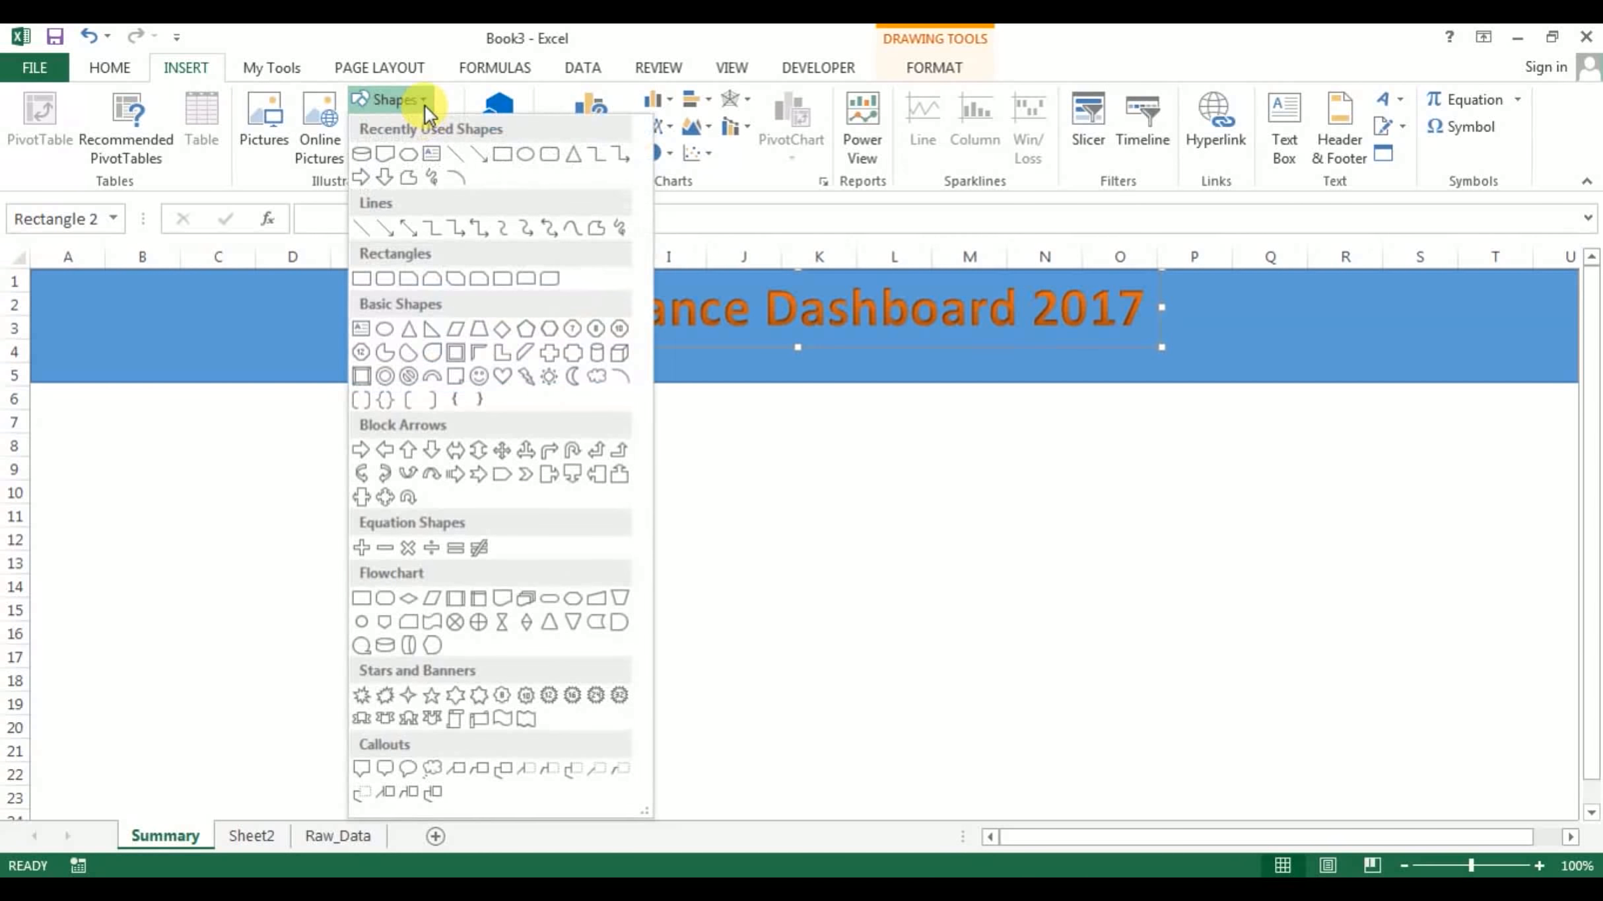
pyautogui.click(386, 282)
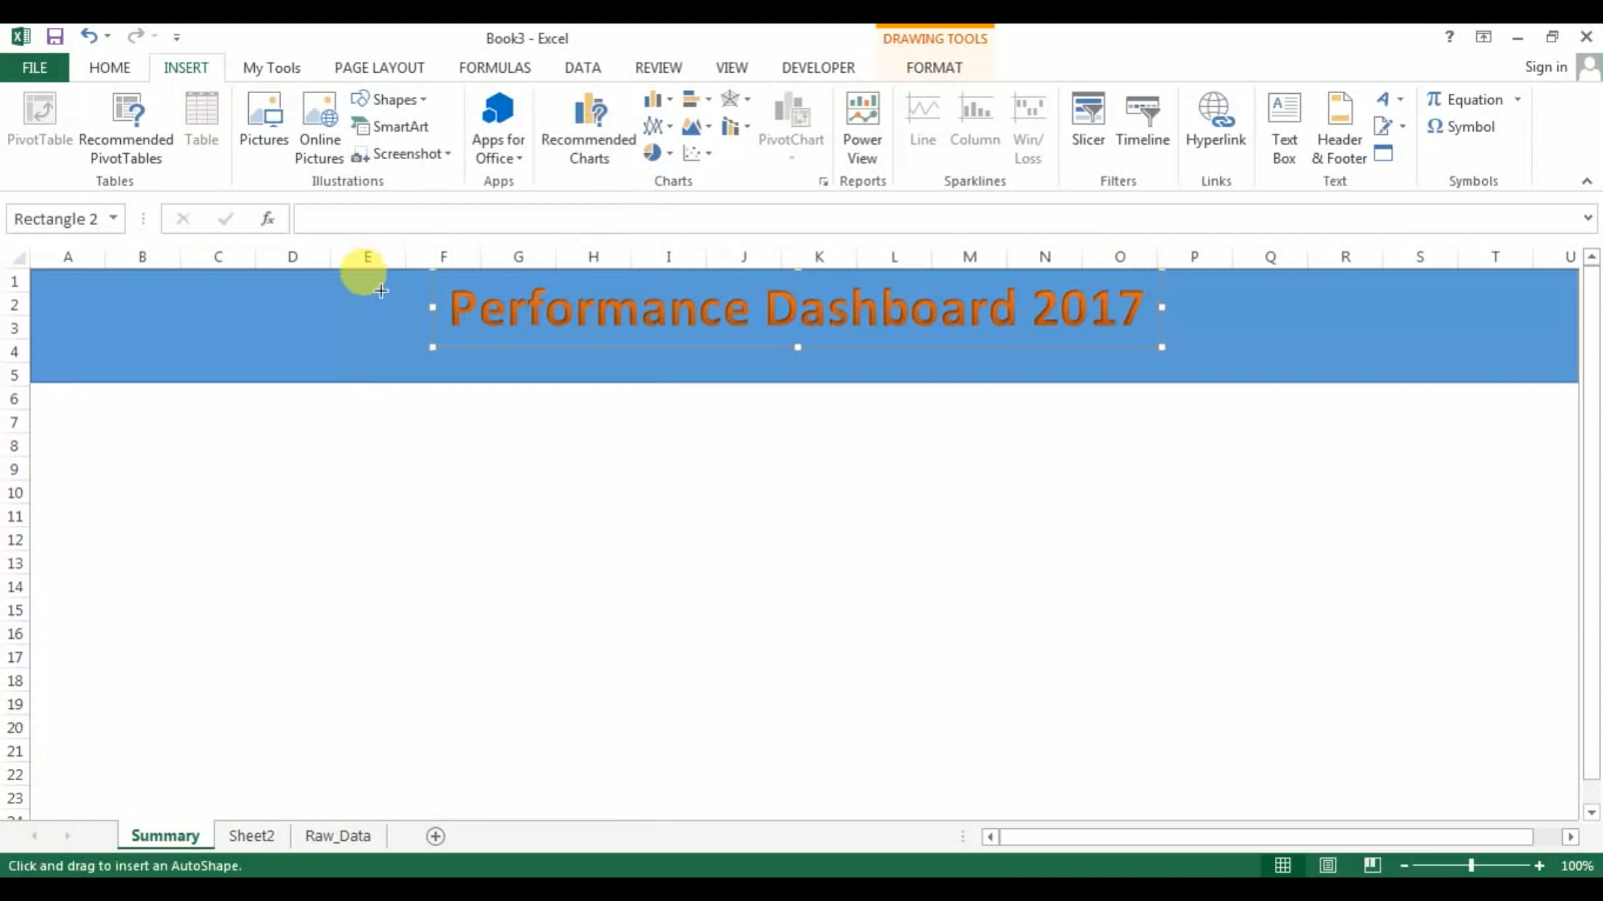
pyautogui.click(136, 293)
pyautogui.moveTo(217, 378); pyautogui.dragTo(278, 519)
pyautogui.moveTo(255, 433); pyautogui.dragTo(264, 369)
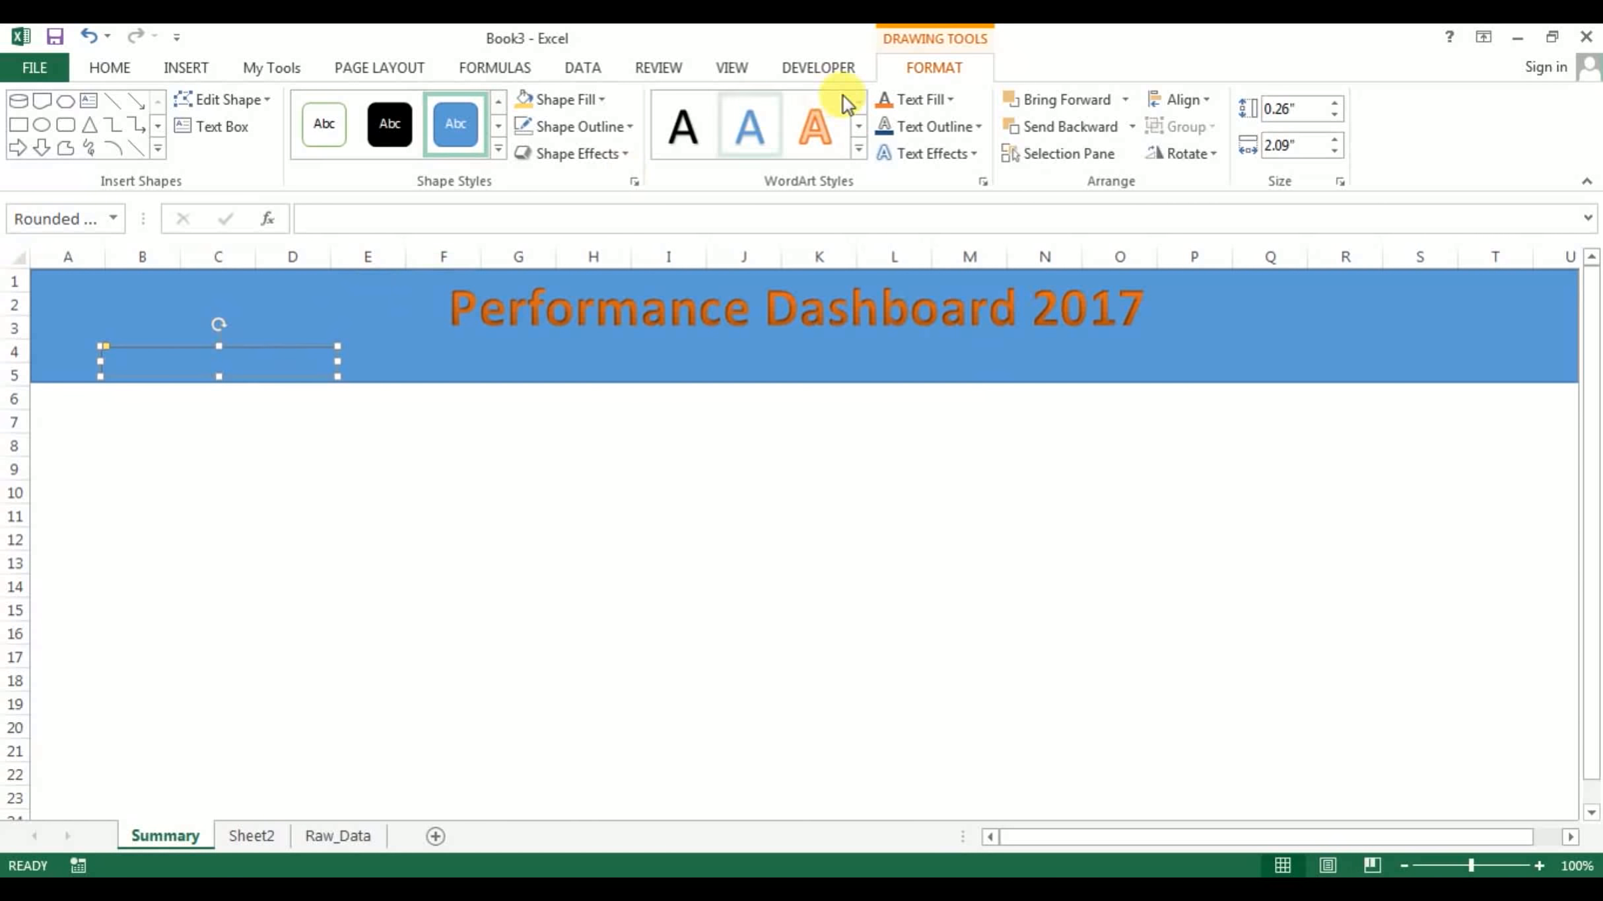
# Apply the subtle grey shape style to the rounded rectangle and adjust its position slightly within the banner
pyautogui.click(499, 152)
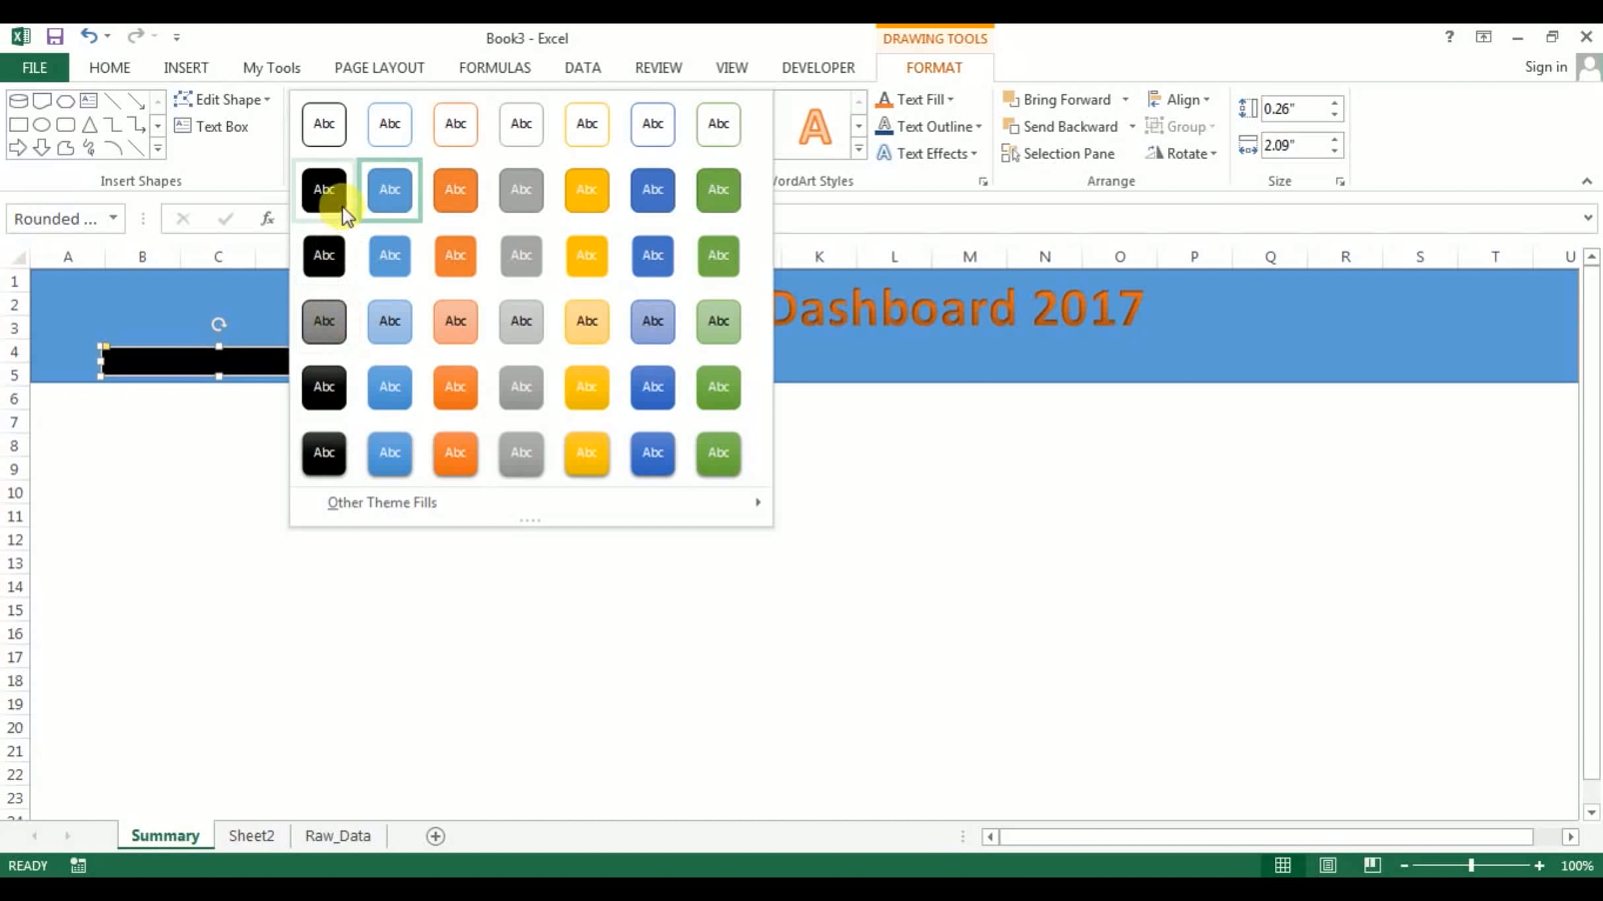
pyautogui.click(533, 330)
pyautogui.click(358, 512)
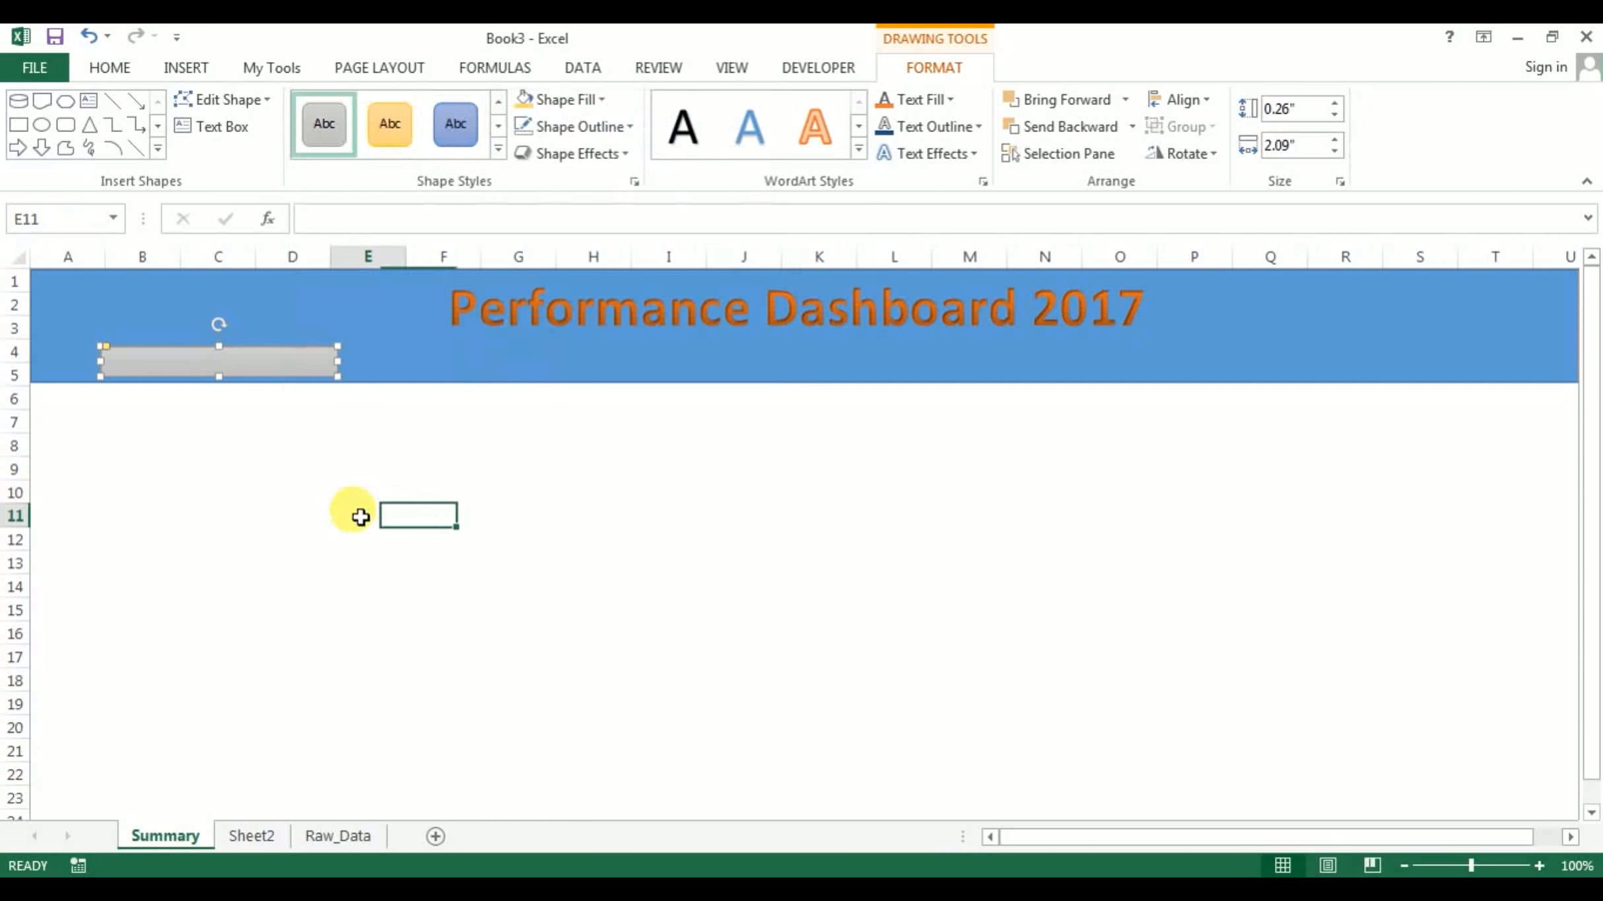
pyautogui.moveTo(287, 360); pyautogui.dragTo(293, 364)
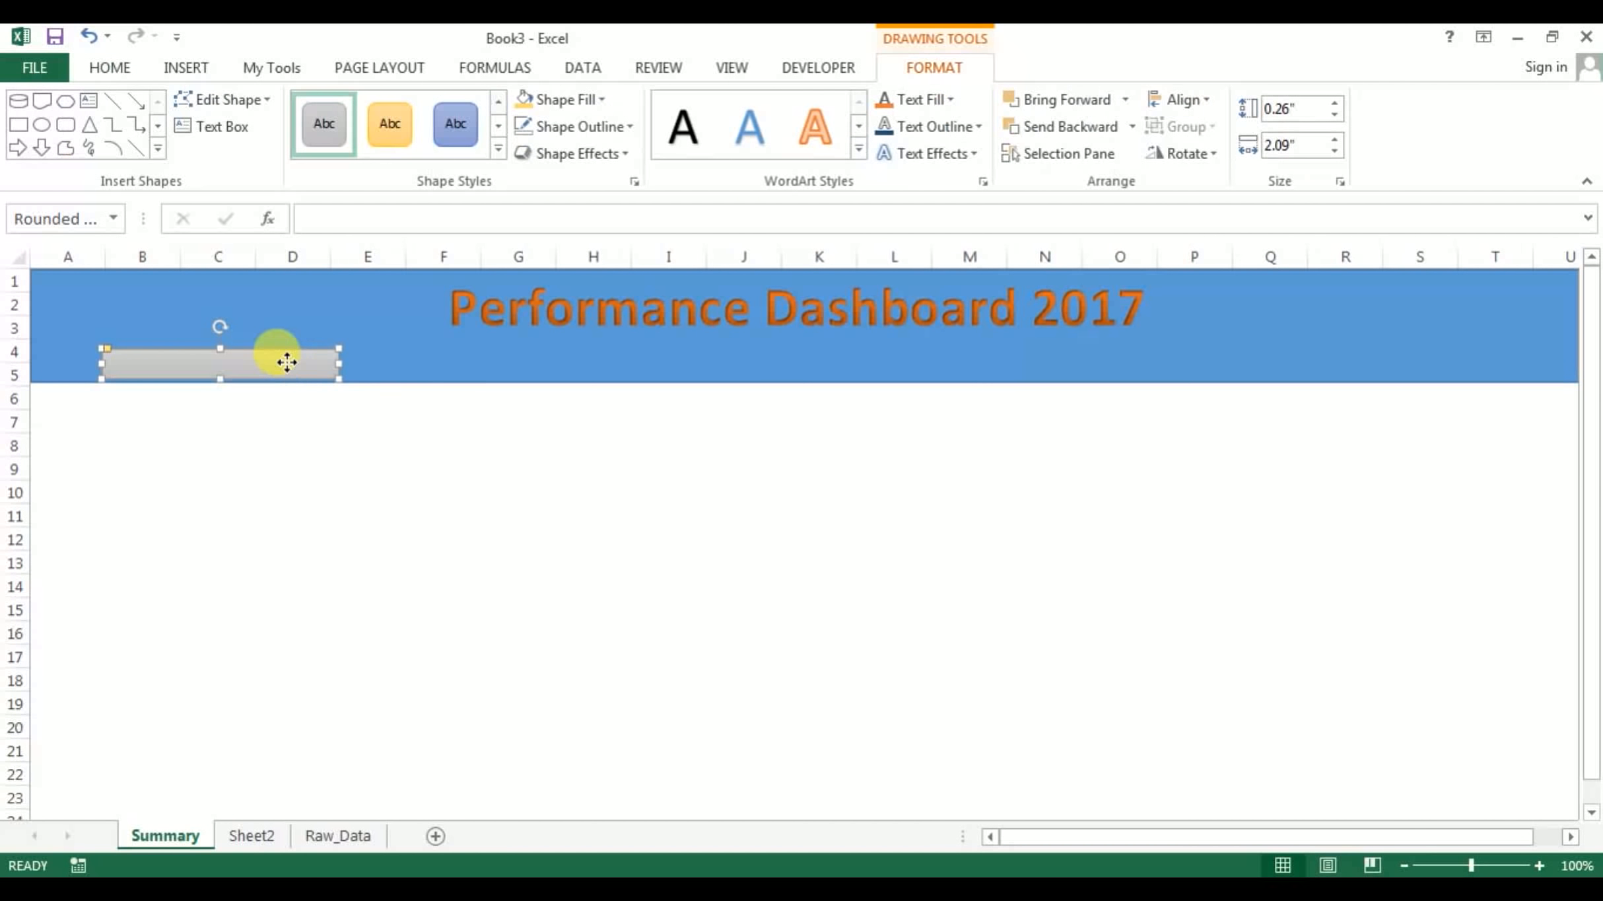
# Label the grey rounded rectangle "Summary" in bold white text, centered horizontally and vertically
pyautogui.rightClick(293, 365)
pyautogui.click(399, 500)
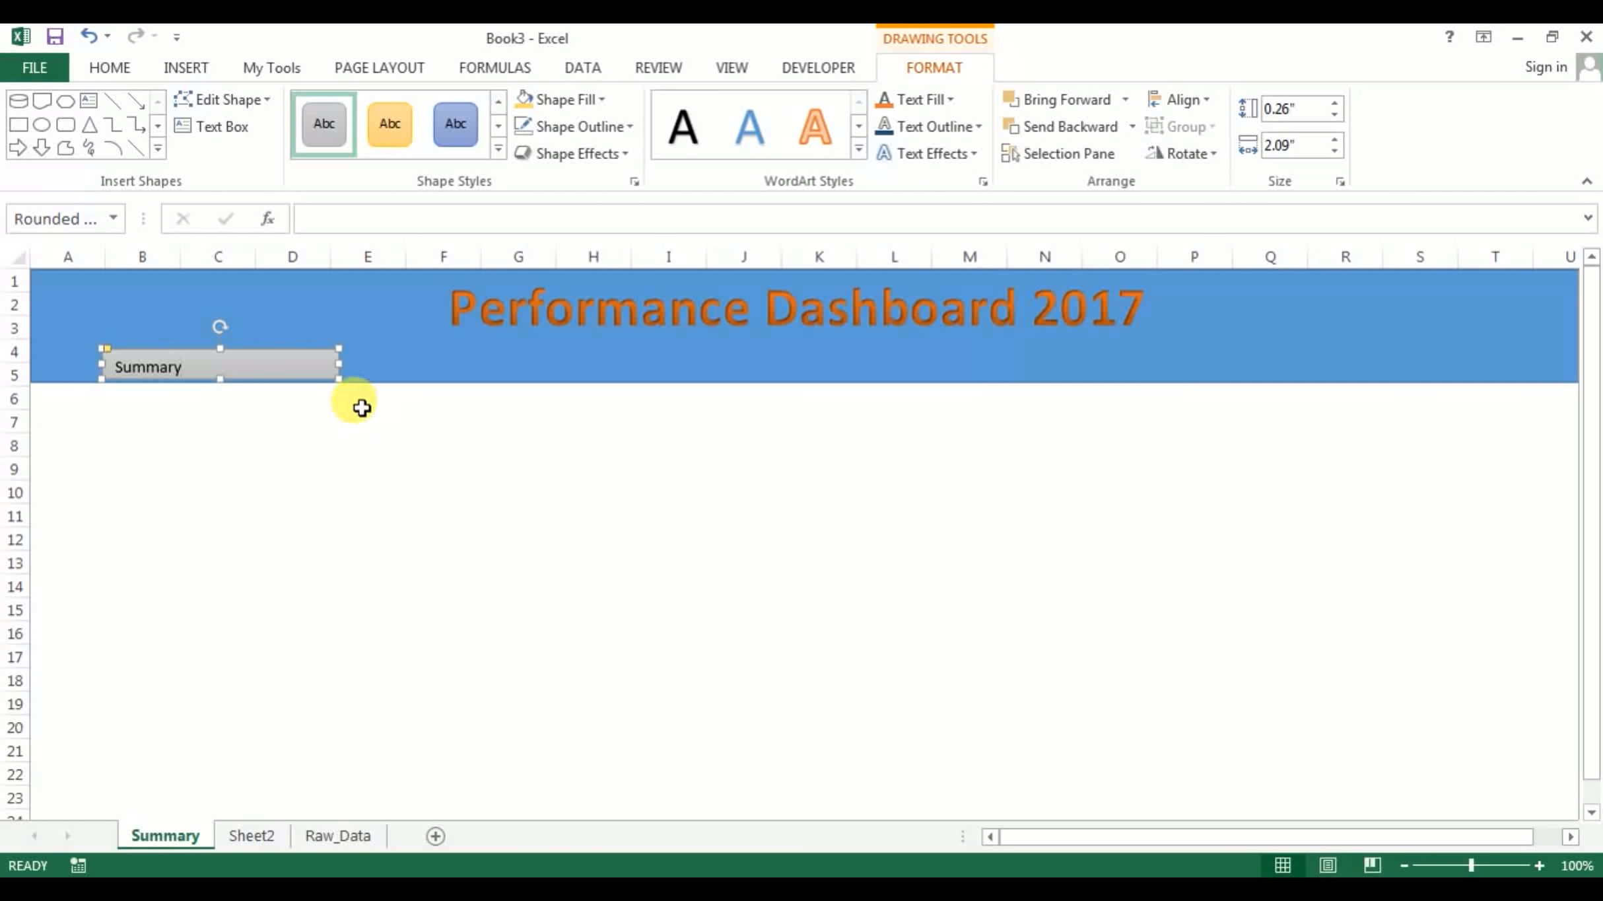
pyautogui.click(130, 61)
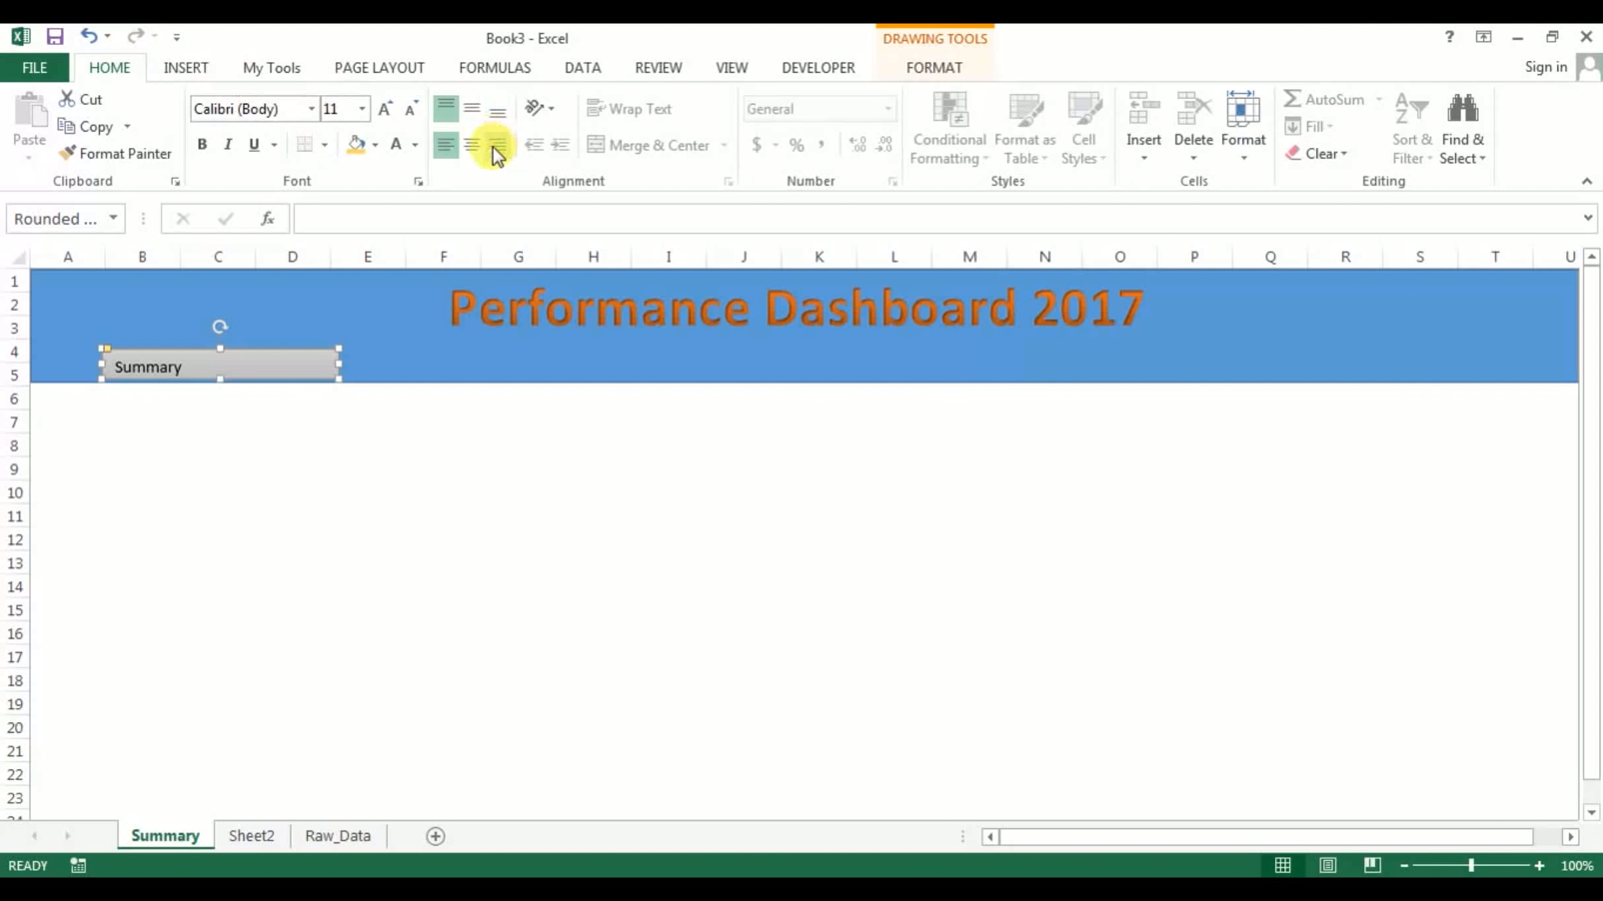
pyautogui.click(480, 104)
pyautogui.click(473, 509)
pyautogui.moveTo(304, 369); pyautogui.dragTo(305, 360)
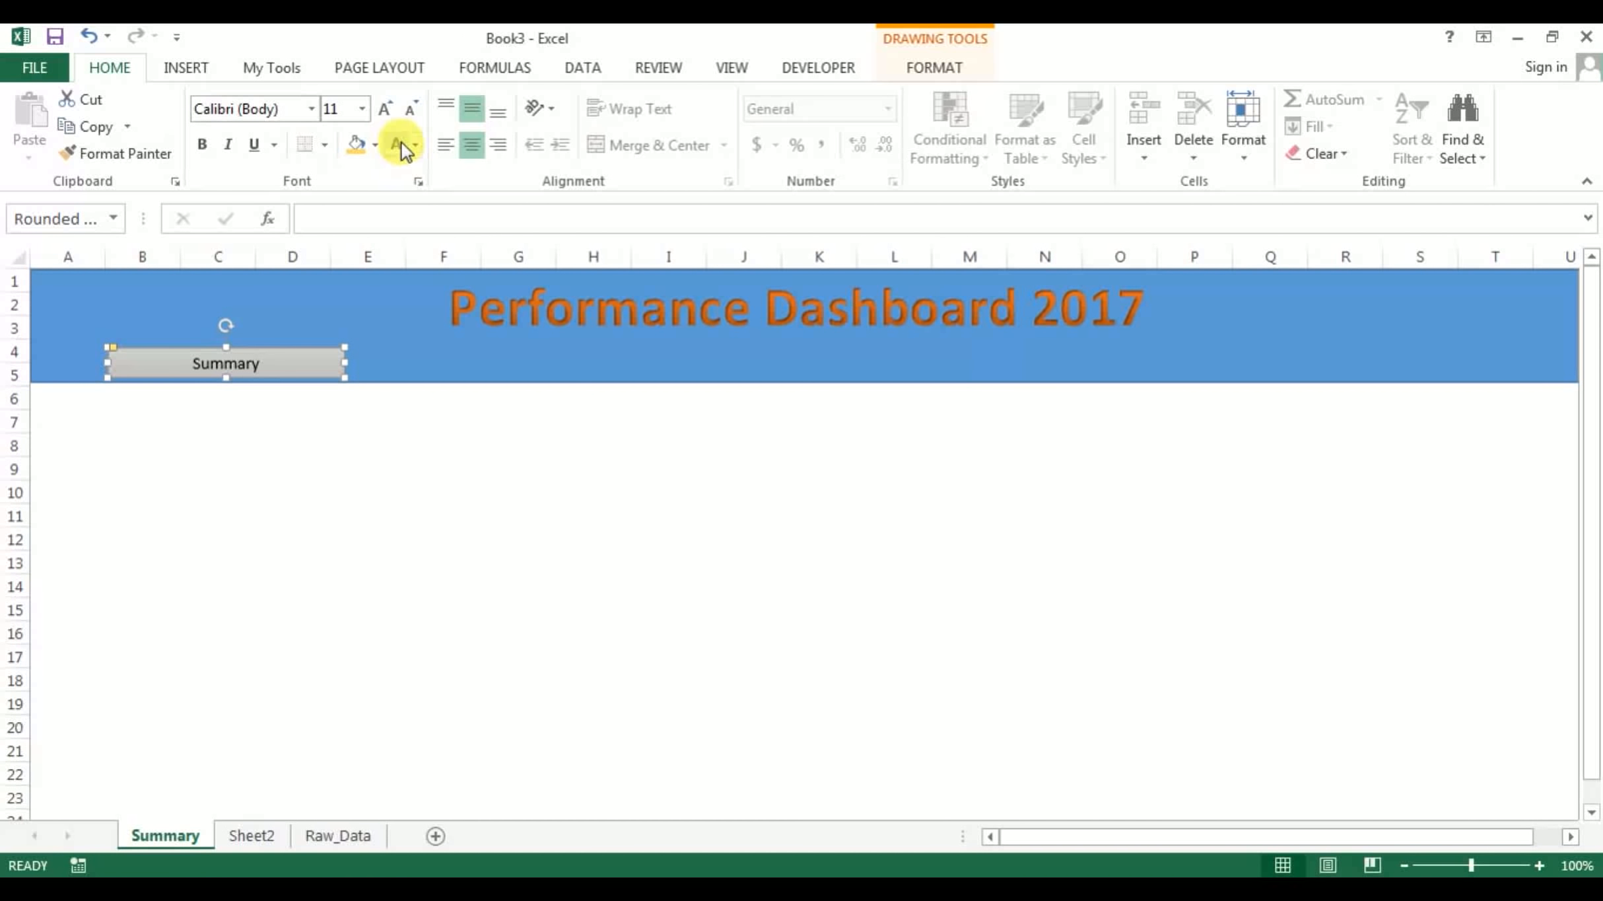
pyautogui.hotkey('ctrl', 'b')
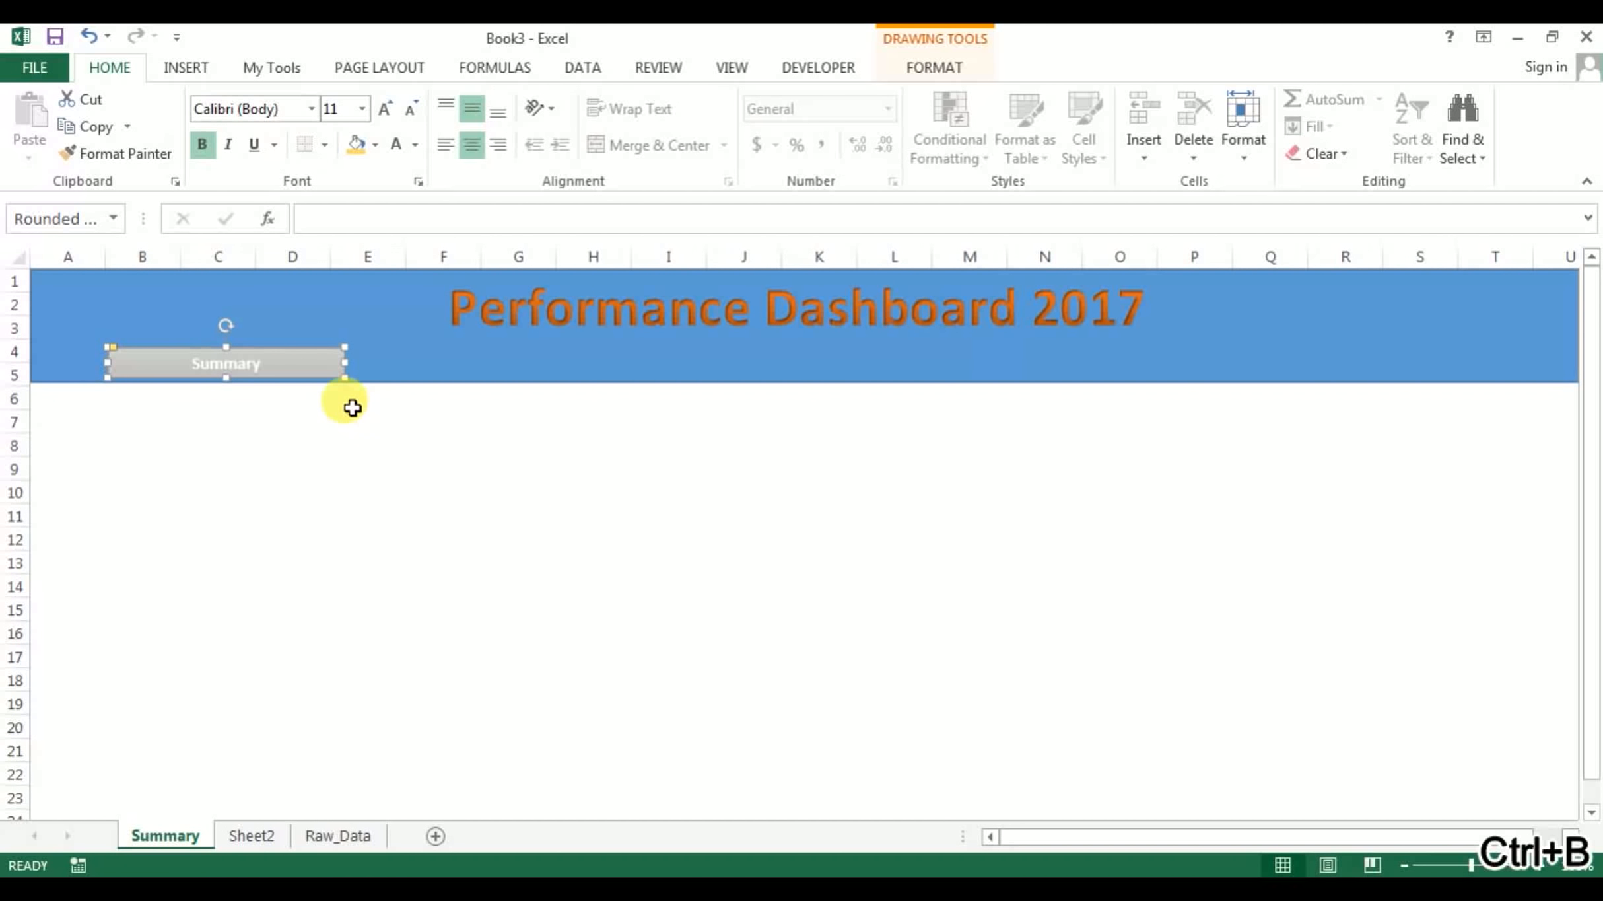
pyautogui.click(370, 489)
# Widen the Summary button to about 2.52" and place four copies of it in a row along the banner's lower edge
pyautogui.moveTo(332, 370); pyautogui.dragTo(630, 365)
pyautogui.hotkey('ctrl', 'c')
pyautogui.hotkey('ctrl', 'v')
pyautogui.hotkey('ctrl', 'v')
pyautogui.moveTo(812, 372); pyautogui.dragTo(933, 362)
pyautogui.hotkey('ctrl', 'v')
pyautogui.moveTo(948, 383); pyautogui.dragTo(1234, 363)
pyautogui.hotkey('ctrl', 'v')
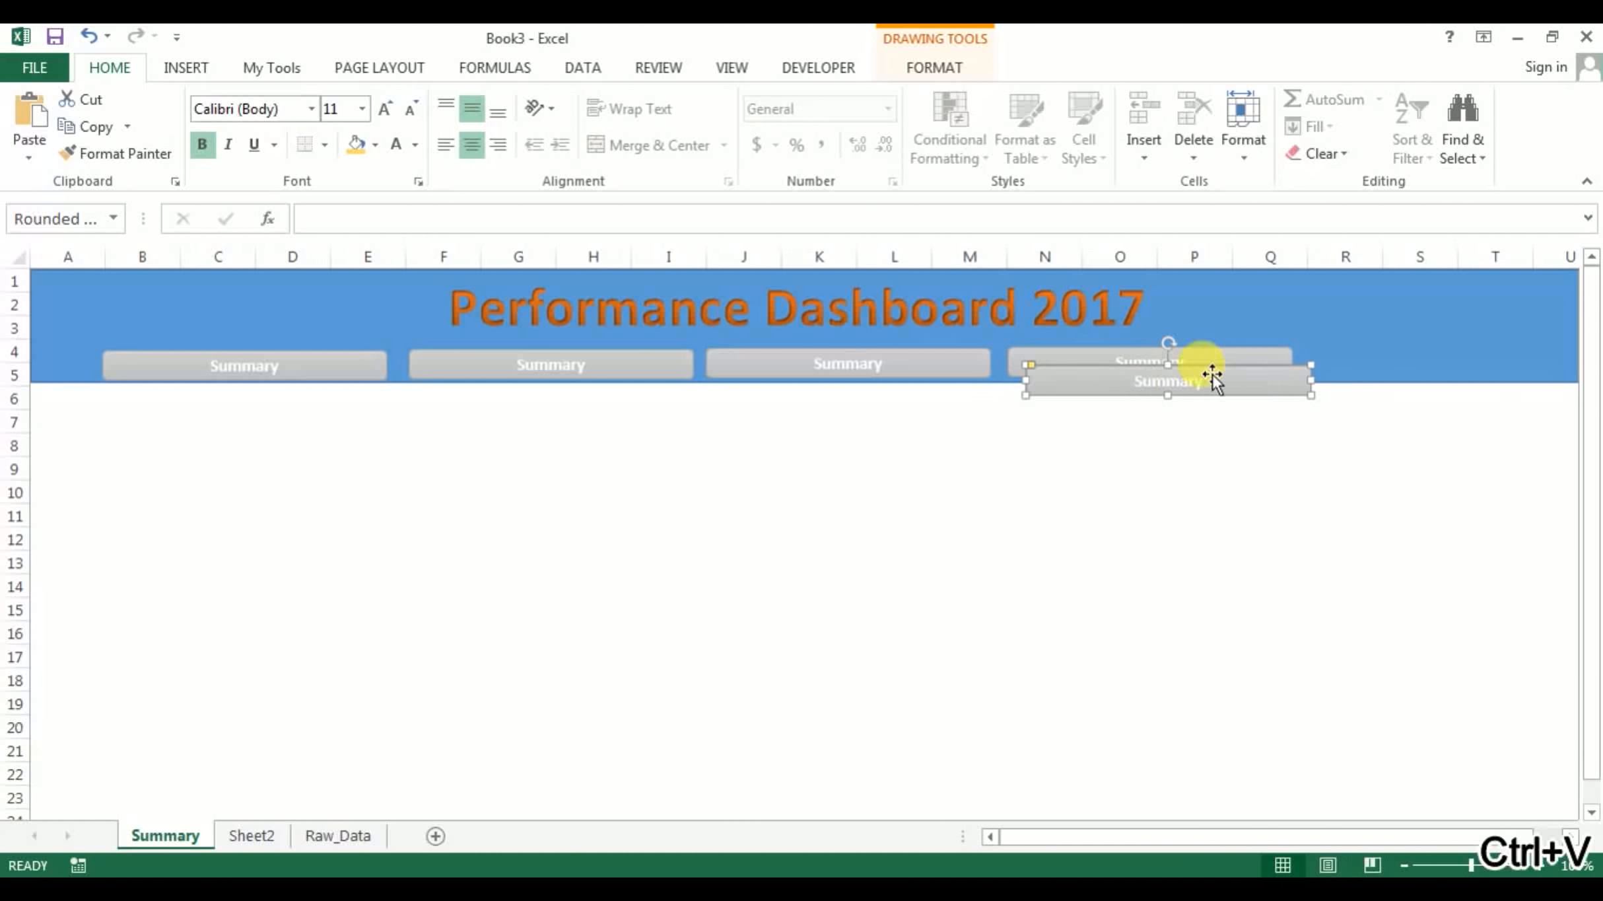
pyautogui.click(1271, 467)
pyautogui.moveTo(1254, 397); pyautogui.dragTo(1499, 372)
# Select all five Summary buttons and shift the row left so that it fits within the banner
pyautogui.keyDown('ctrl'); pyautogui.click(881, 362); pyautogui.keyUp('ctrl')
pyautogui.keyDown('ctrl'); pyautogui.click(616, 361); pyautogui.keyUp('ctrl')
pyautogui.keyDown('ctrl'); pyautogui.click(308, 361); pyautogui.keyUp('ctrl')
pyautogui.moveTo(361, 361); pyautogui.dragTo(301, 359)
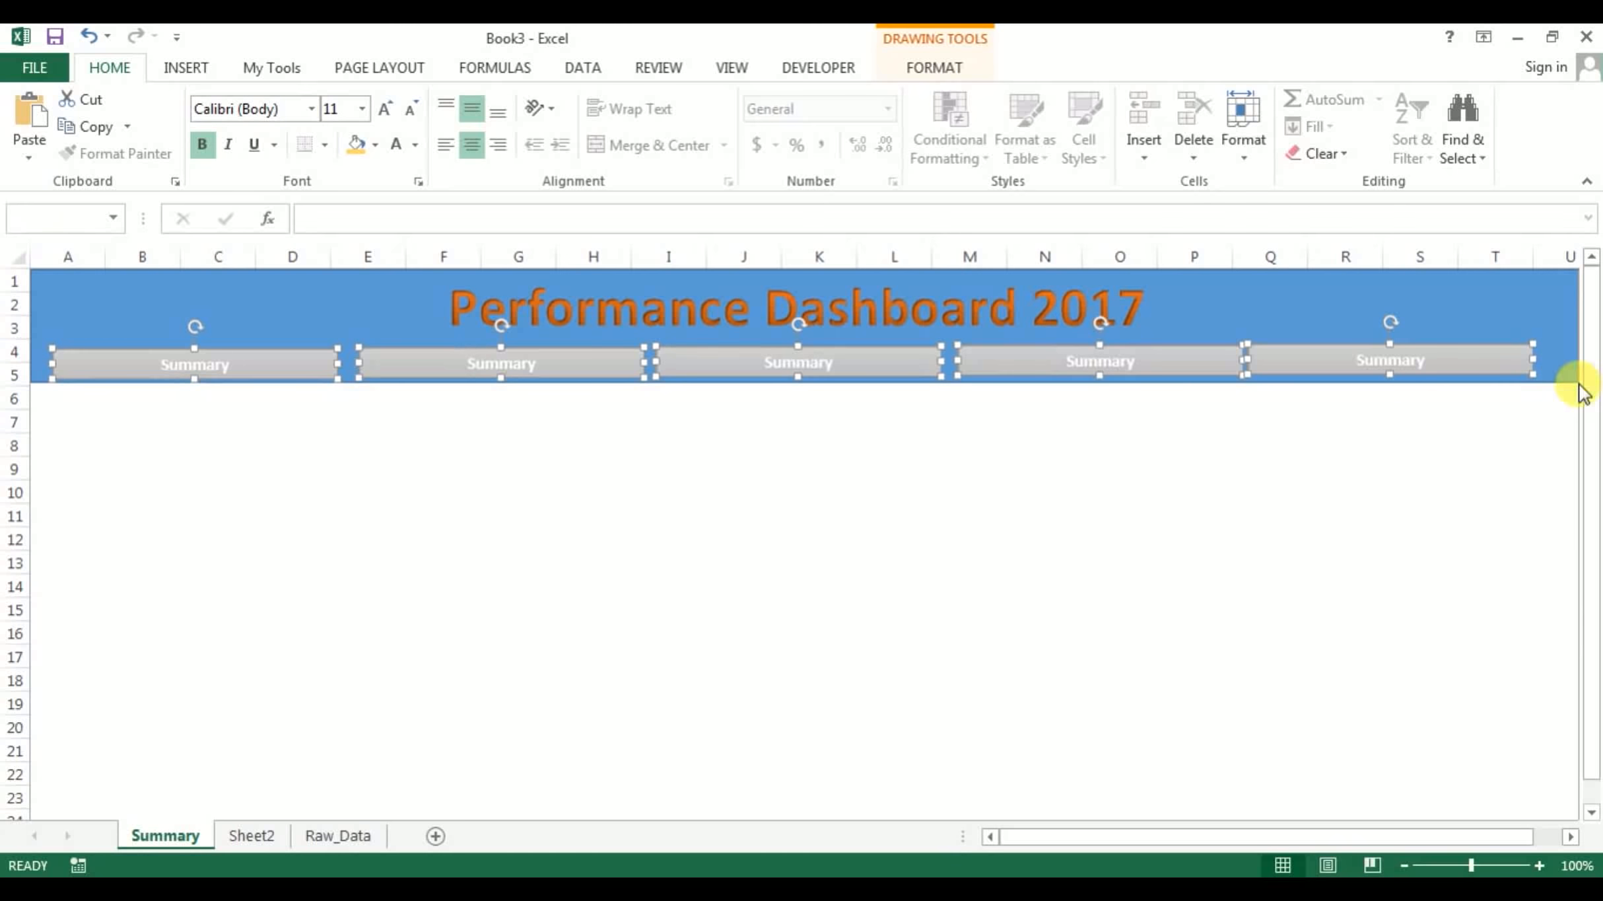
# Align the five selected buttons by their middles, distribute them horizontally, and deselect them
pyautogui.click(944, 68)
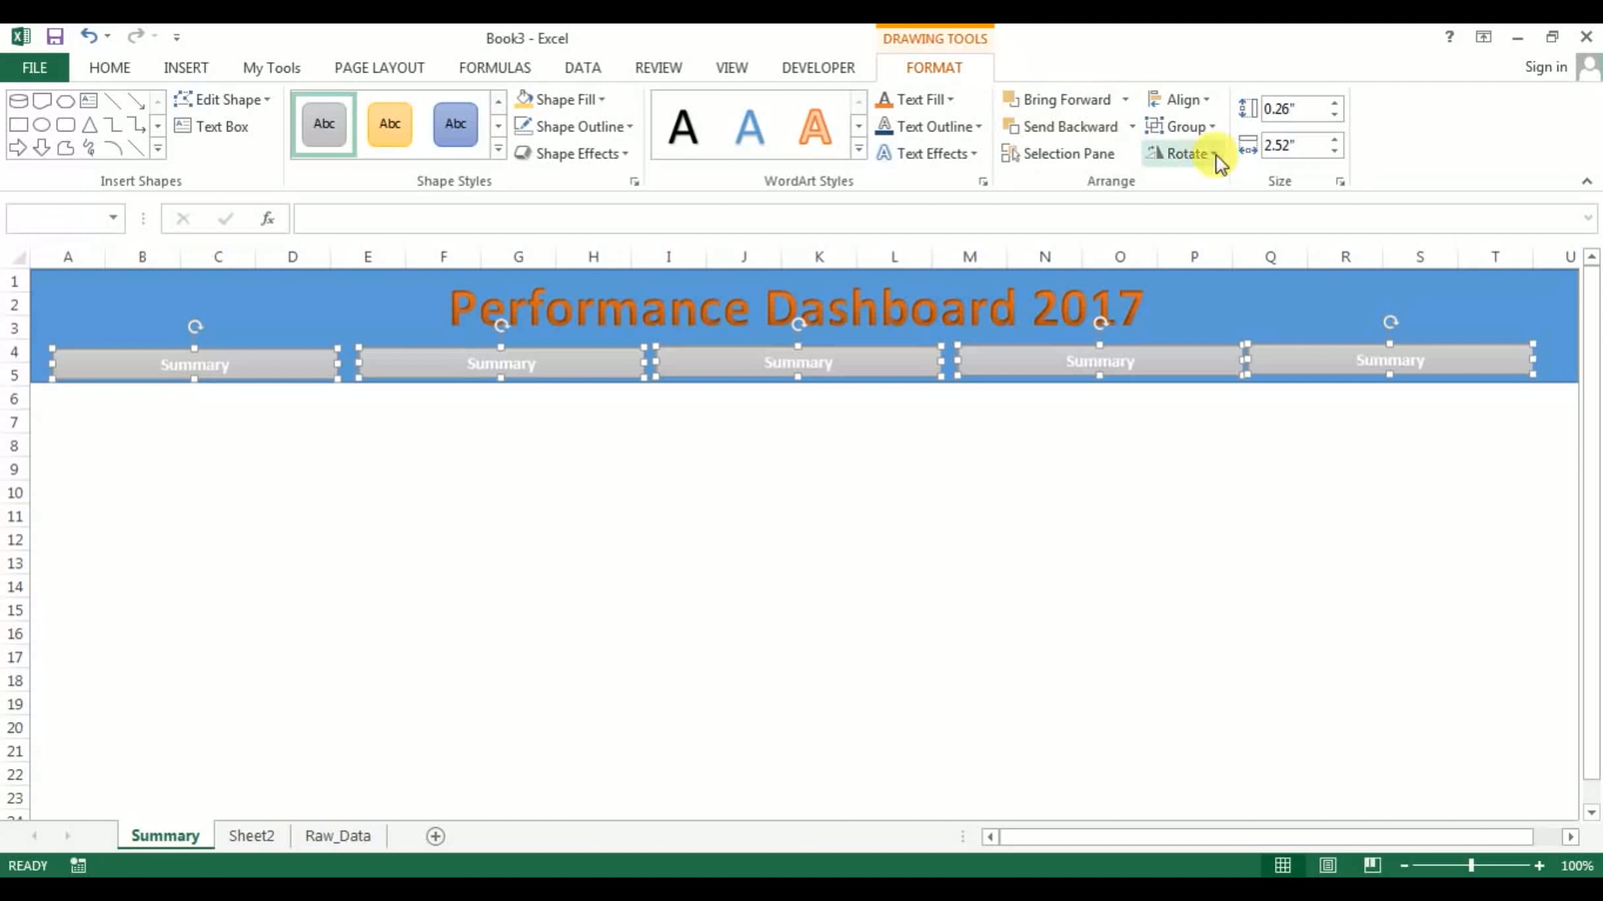
pyautogui.click(1213, 109)
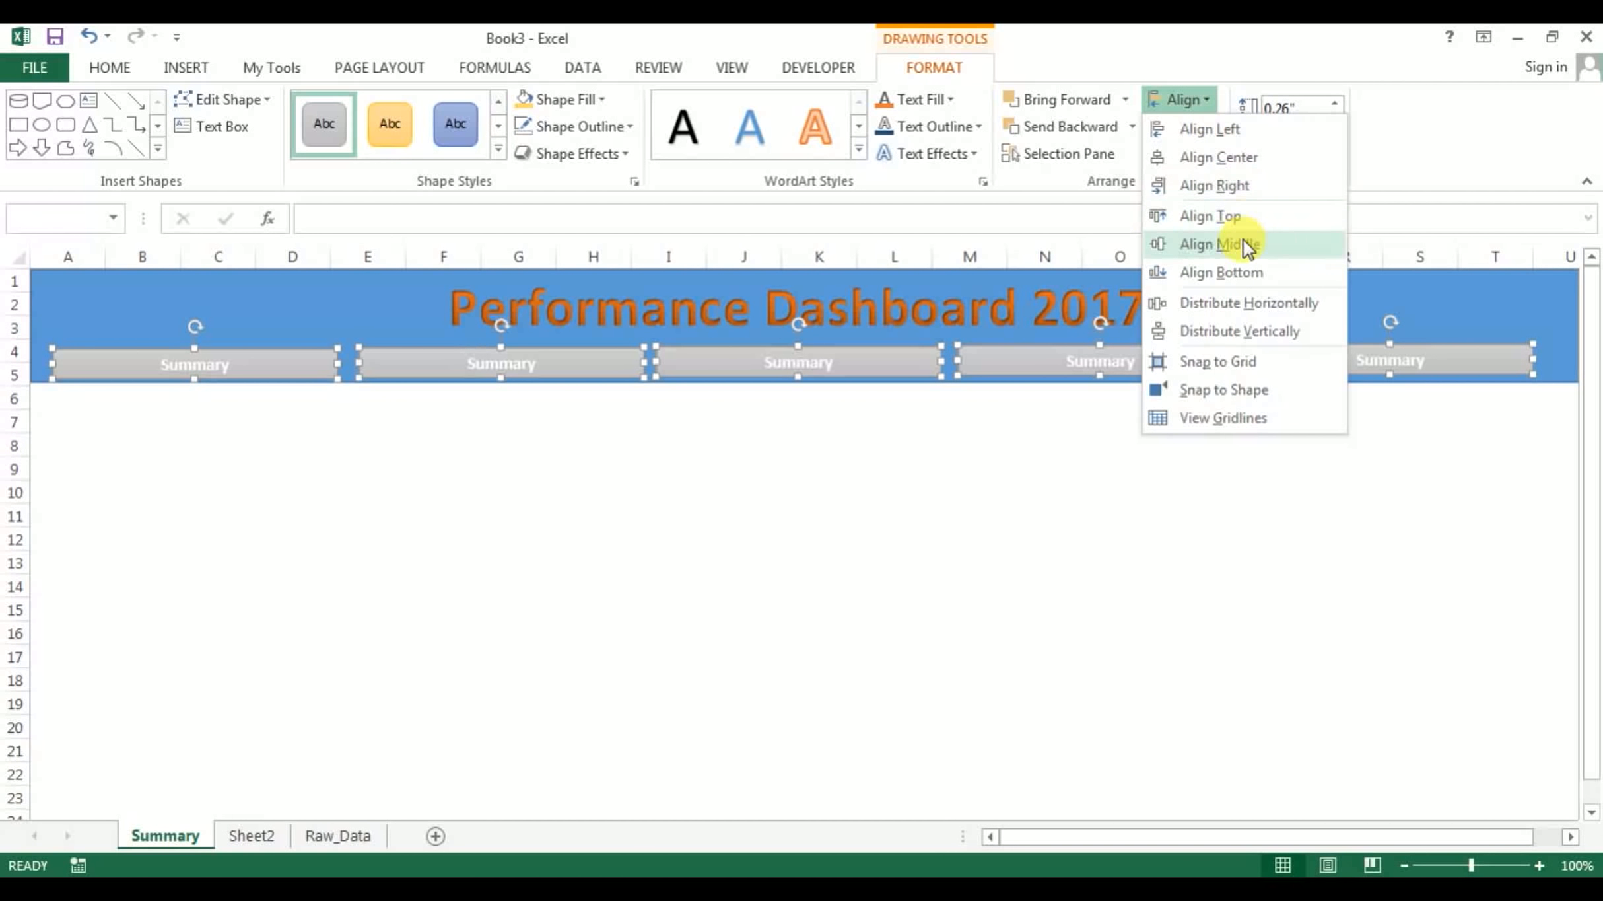
pyautogui.click(1242, 243)
pyautogui.click(1186, 99)
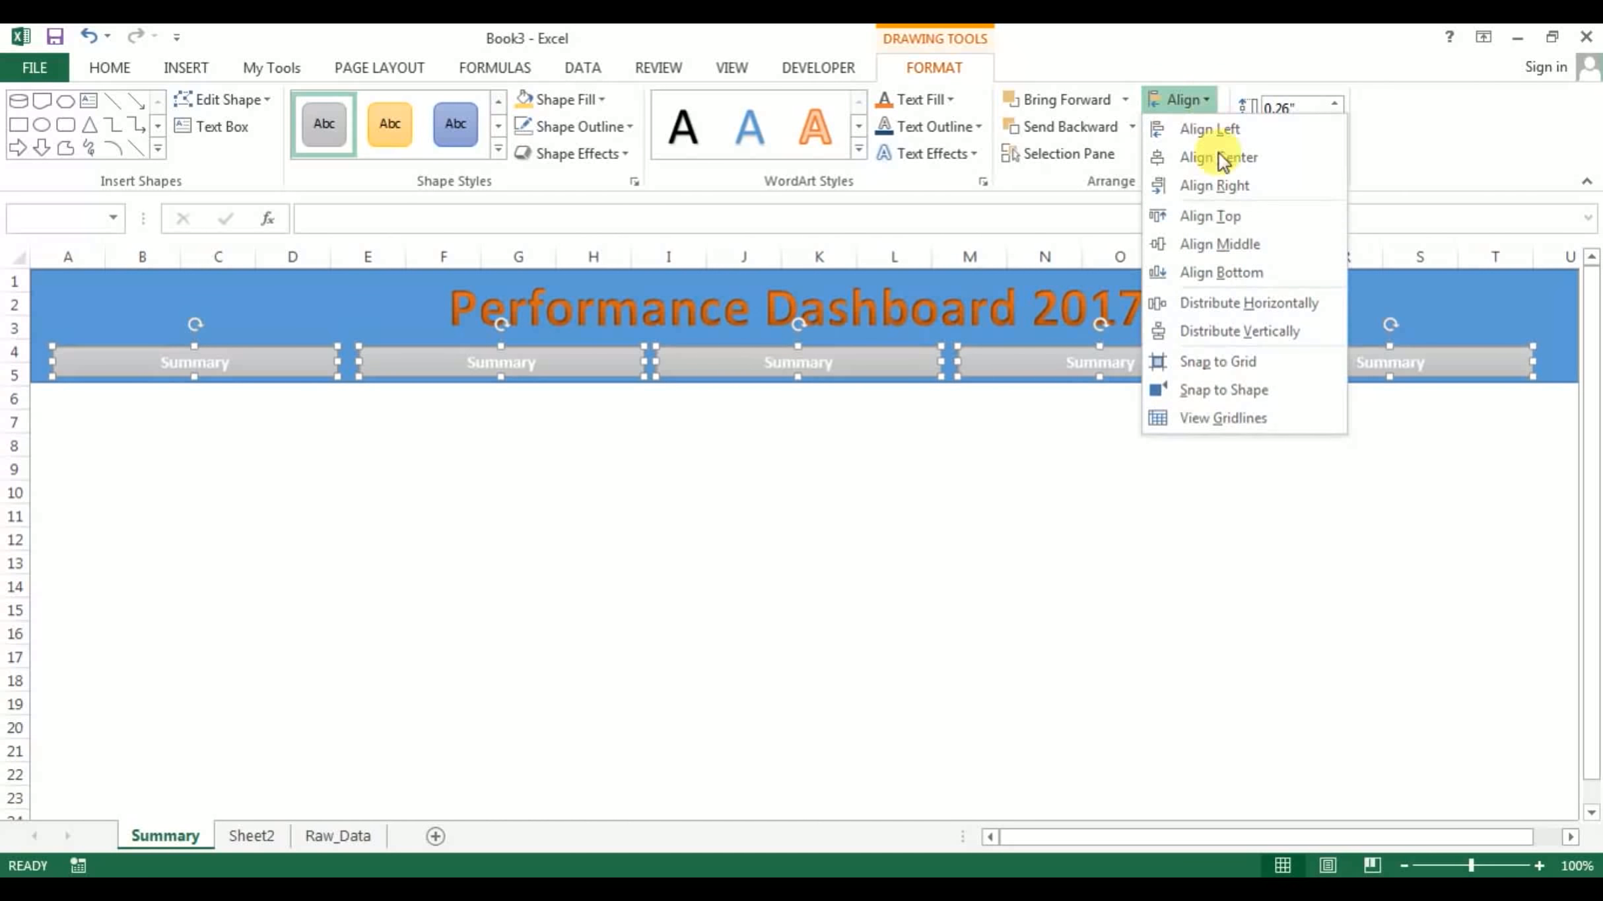
pyautogui.click(1264, 304)
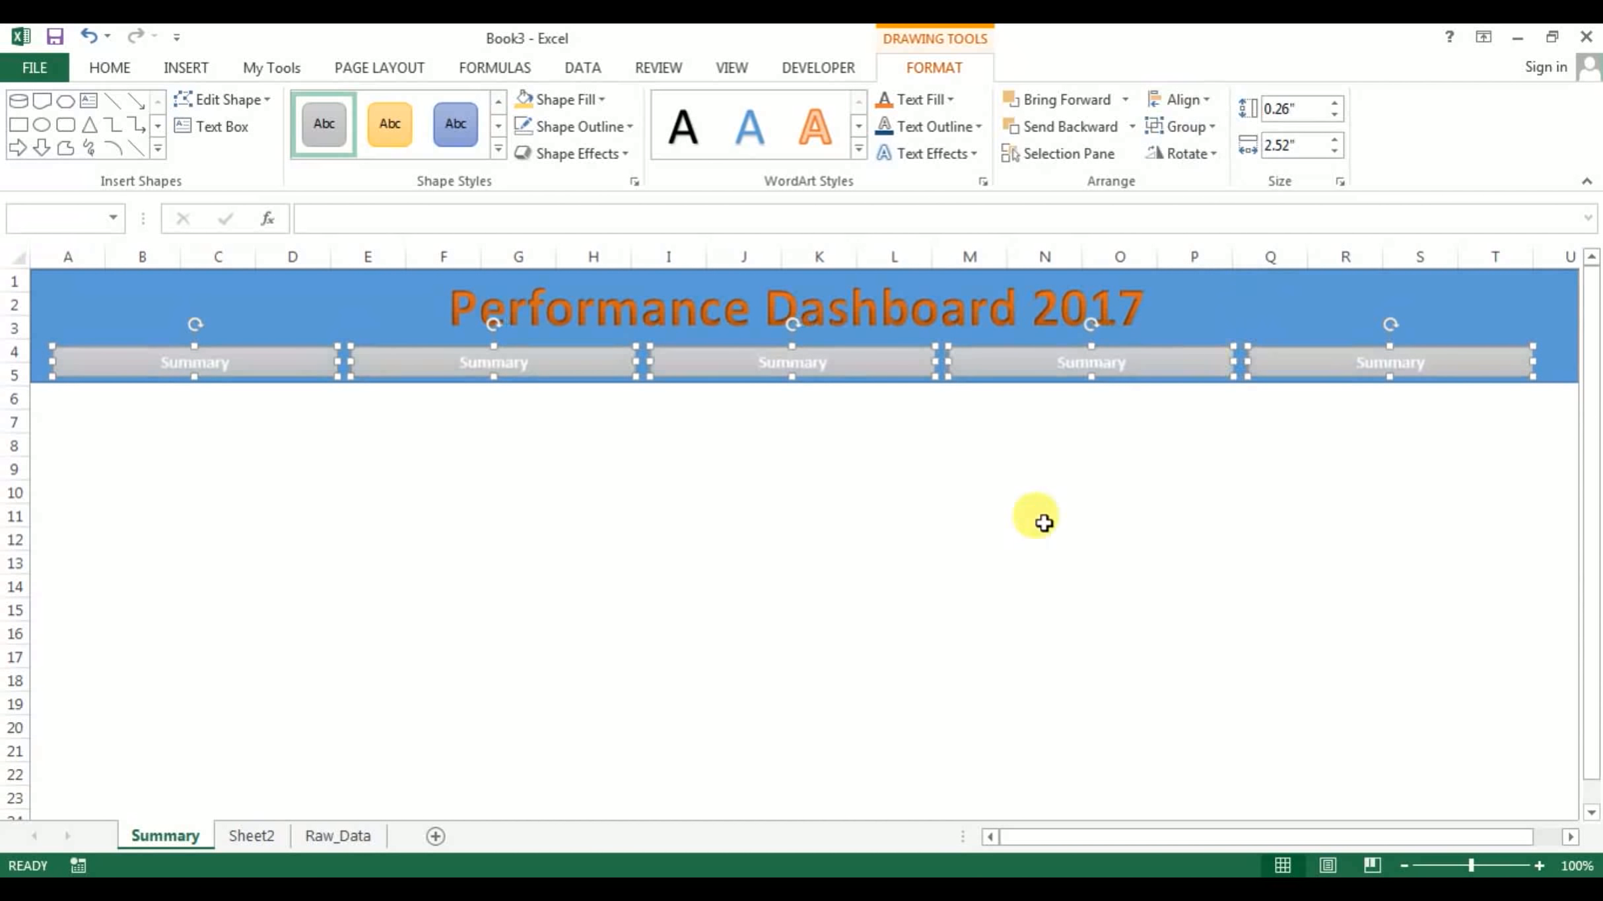
pyautogui.click(1044, 562)
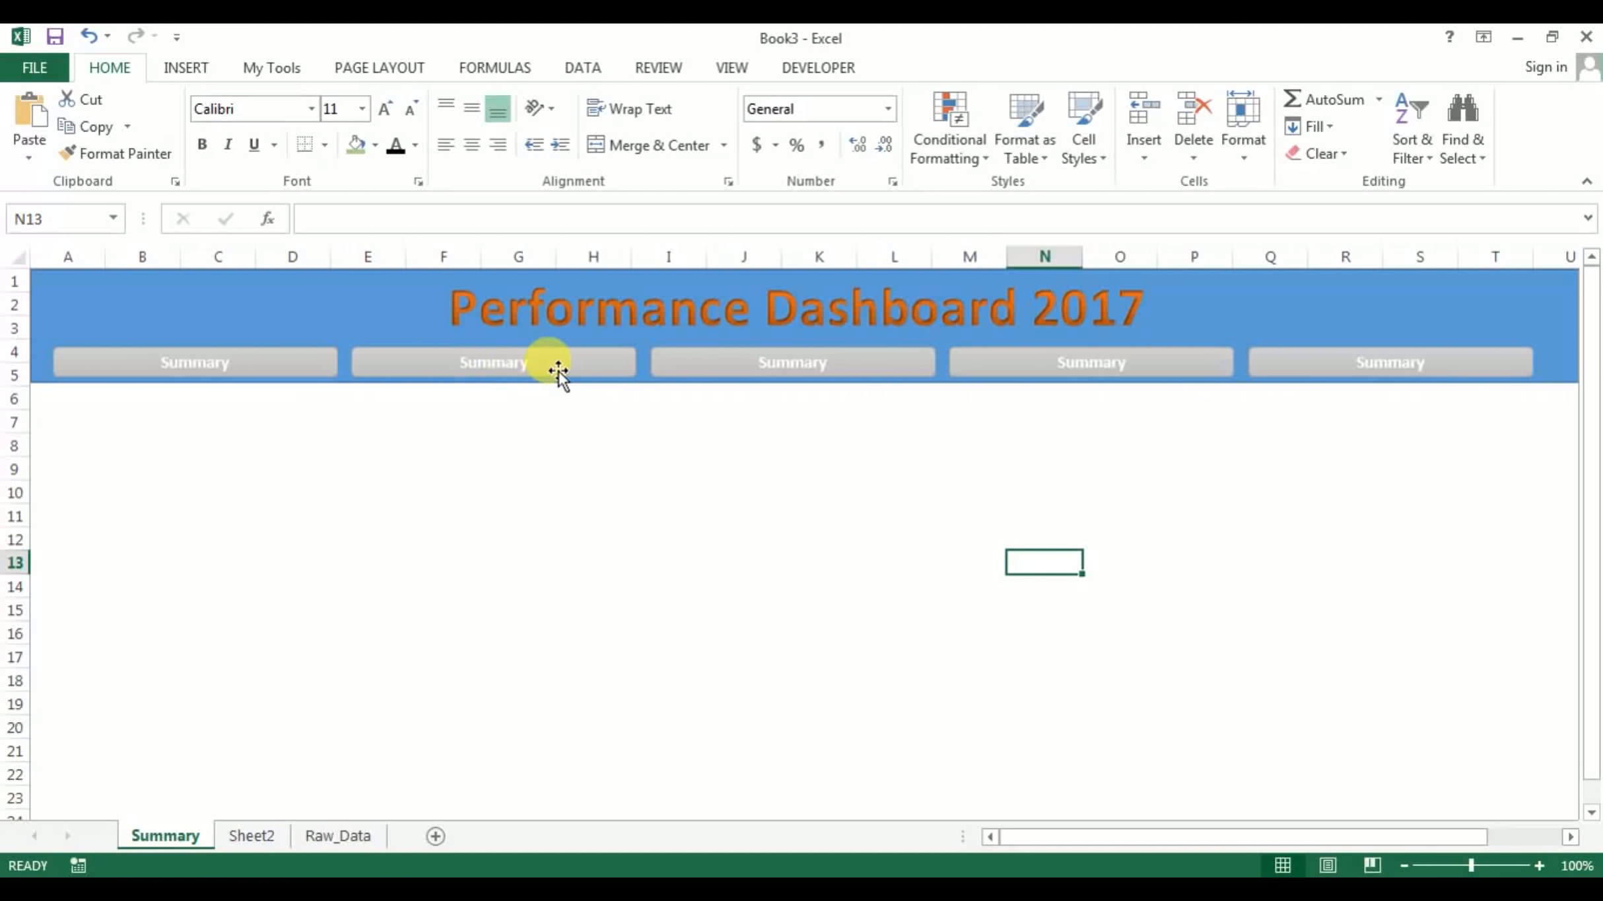
# Relabel the second button "Monthly Performance" and the third button "Weekly Performance"
pyautogui.click(513, 361)
pyautogui.hotkey('ctrl', 'a')
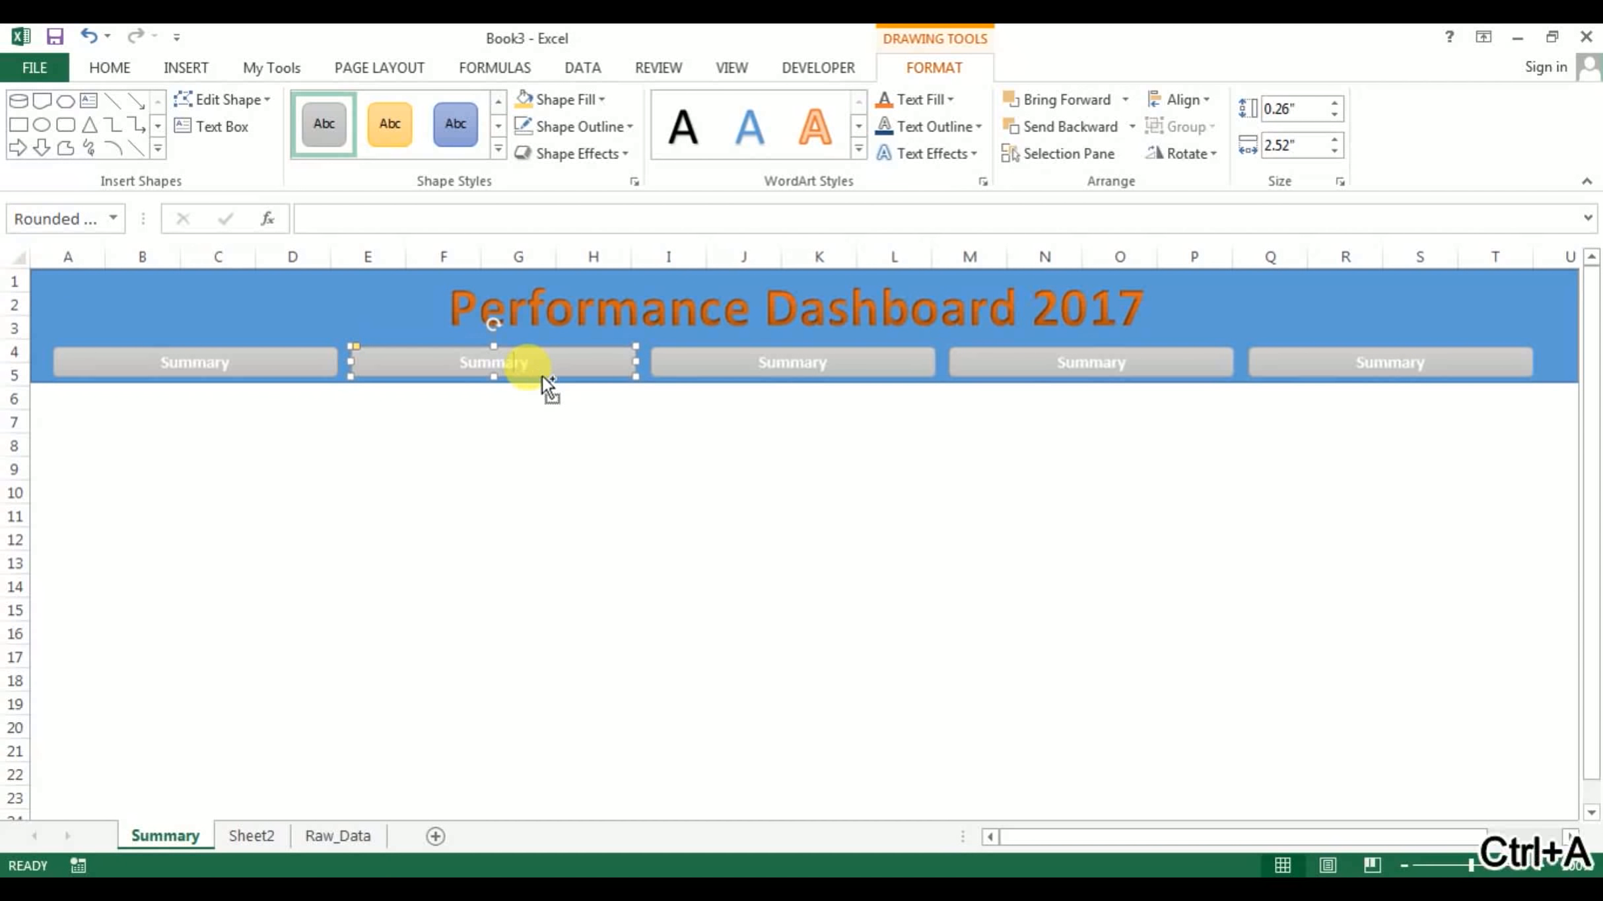
pyautogui.write('Monthly Performan')
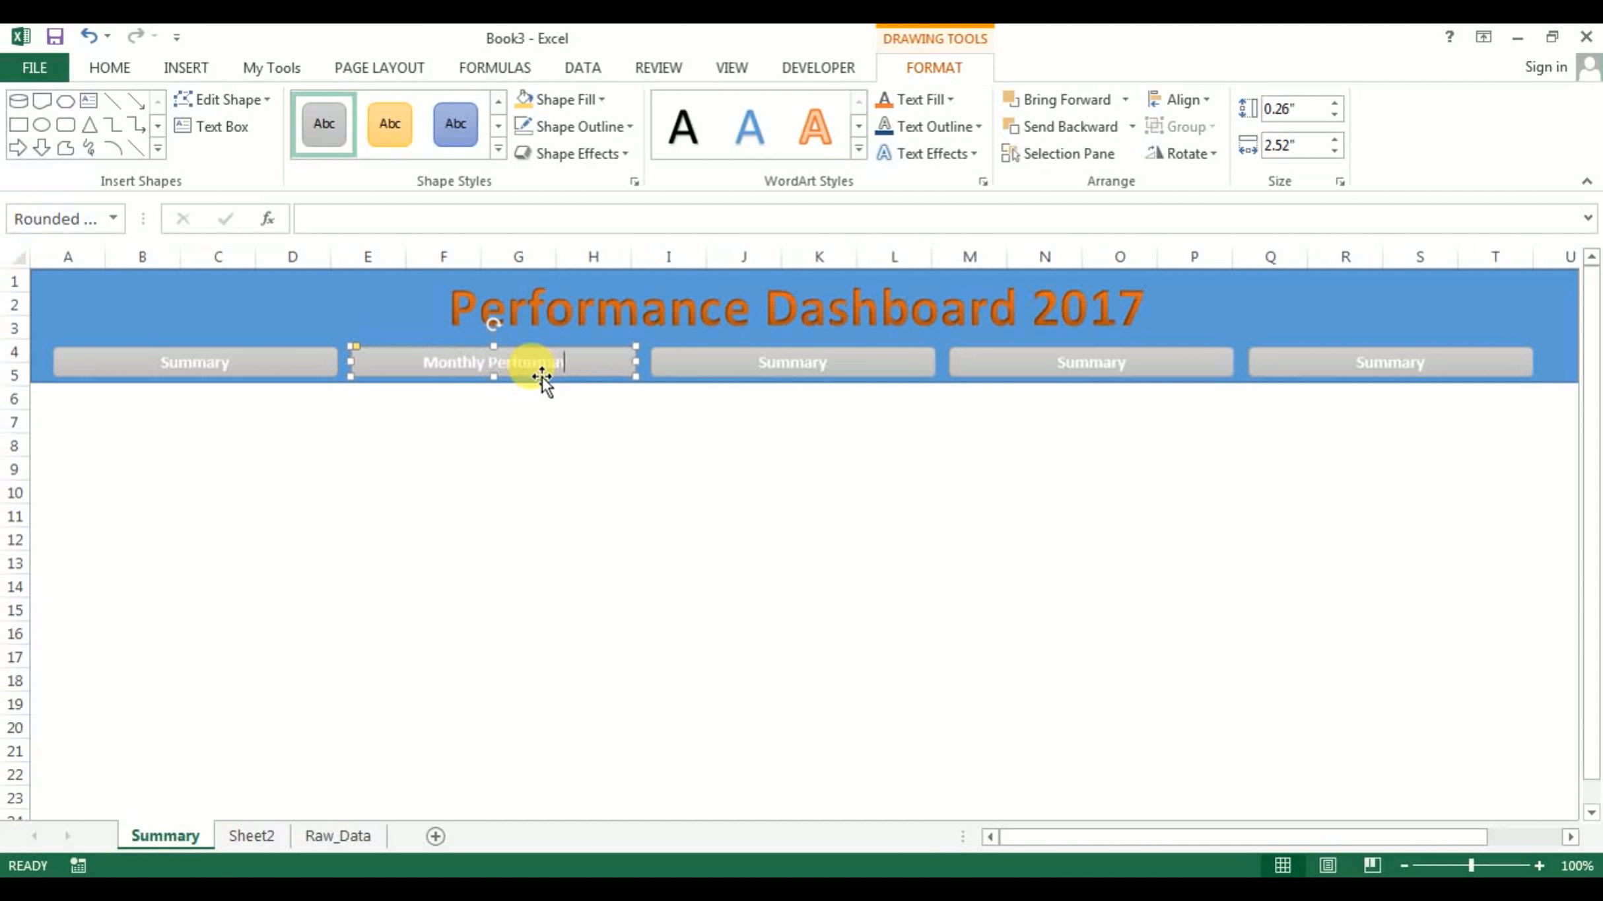
pyautogui.click(819, 357)
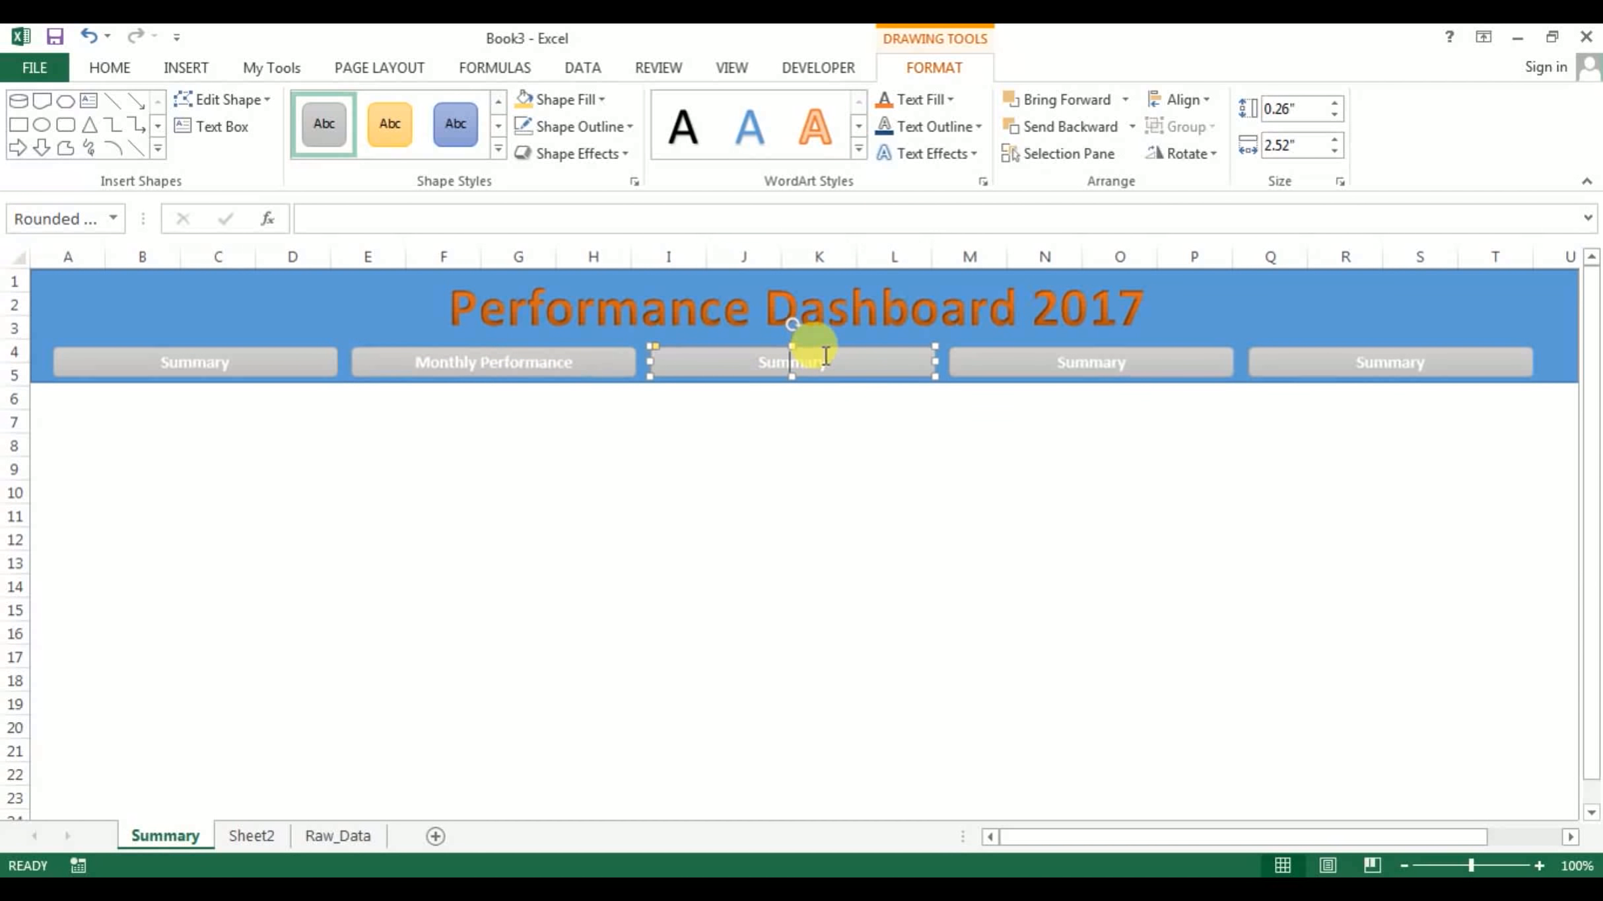
pyautogui.hotkey('ctrl', 'a')
pyautogui.write('We')
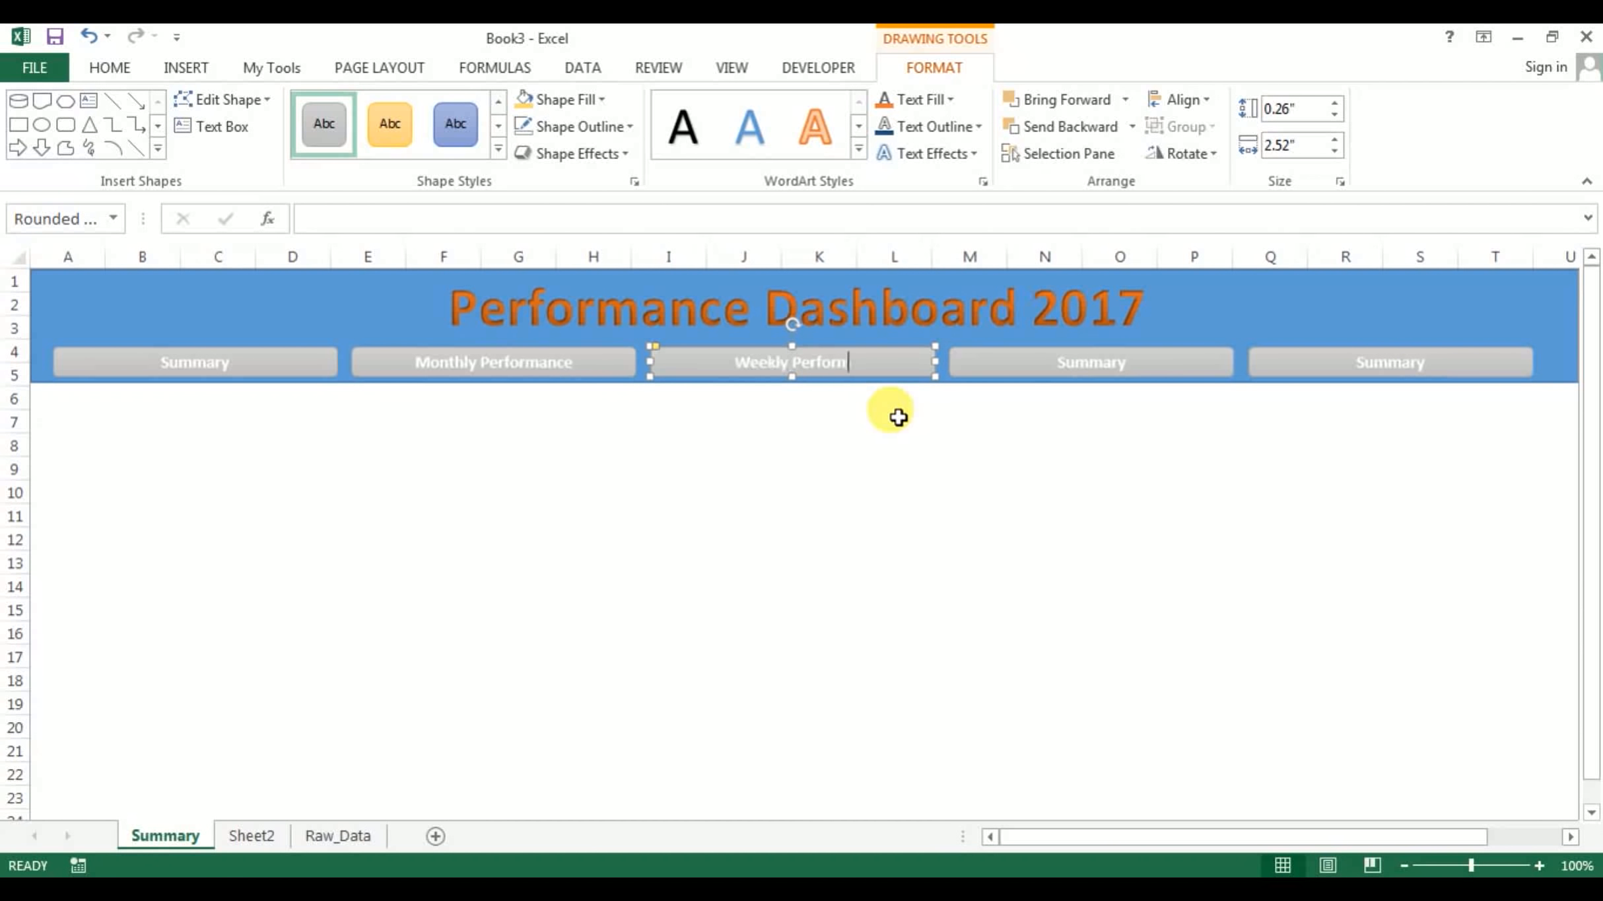
# Relabel the fourth button "Agent Wise Performance"
pyautogui.click(1105, 359)
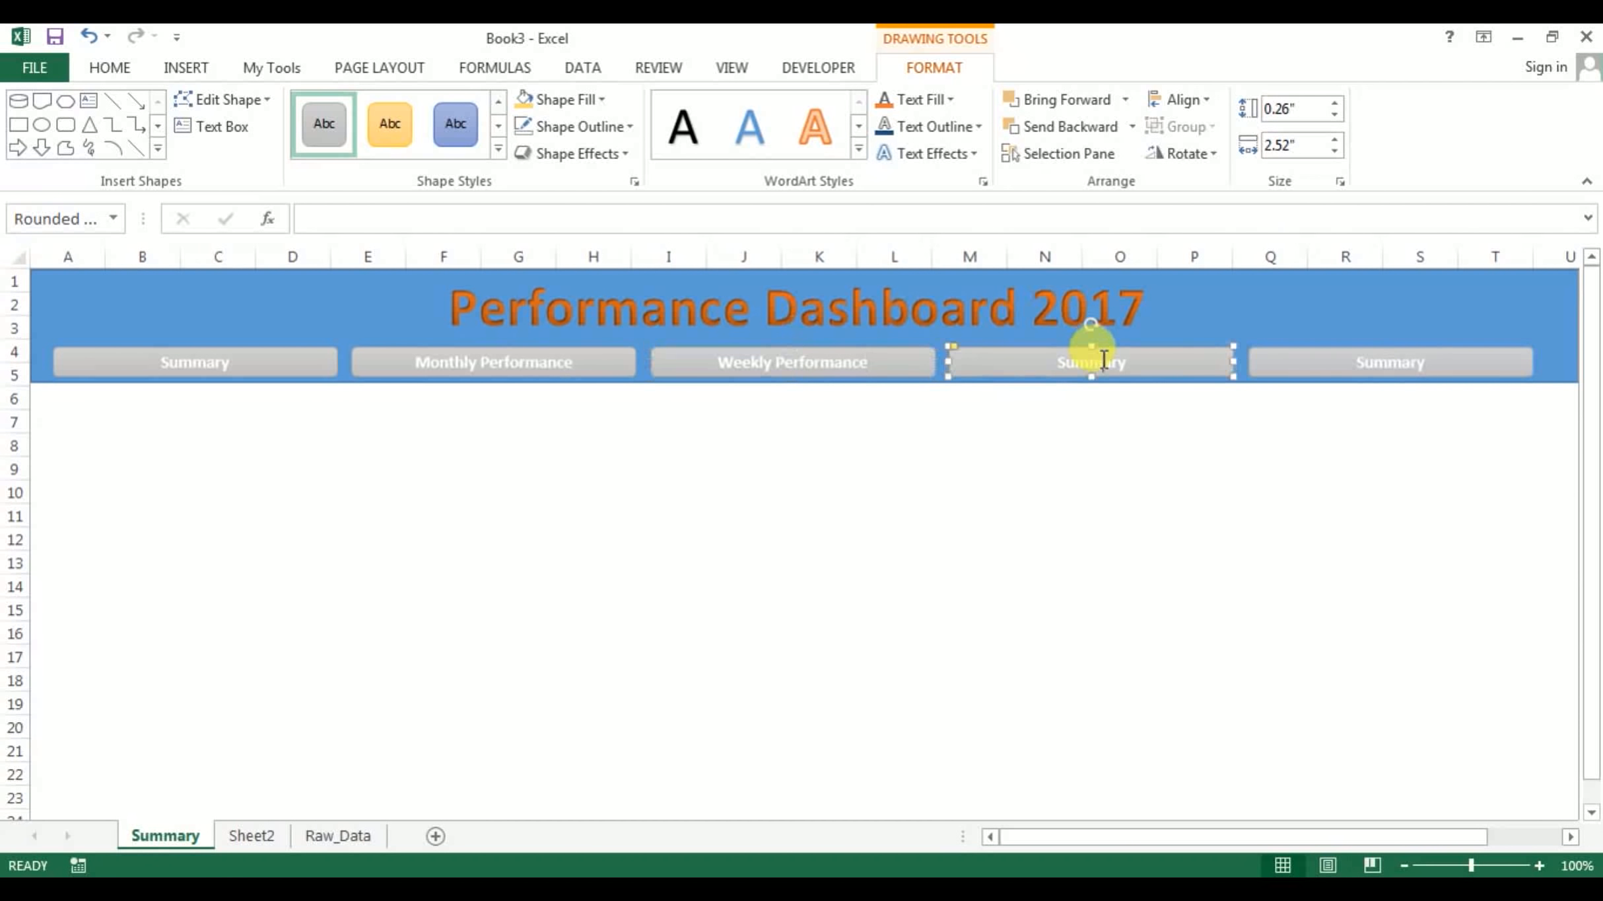
pyautogui.hotkey('ctrl', 'a')
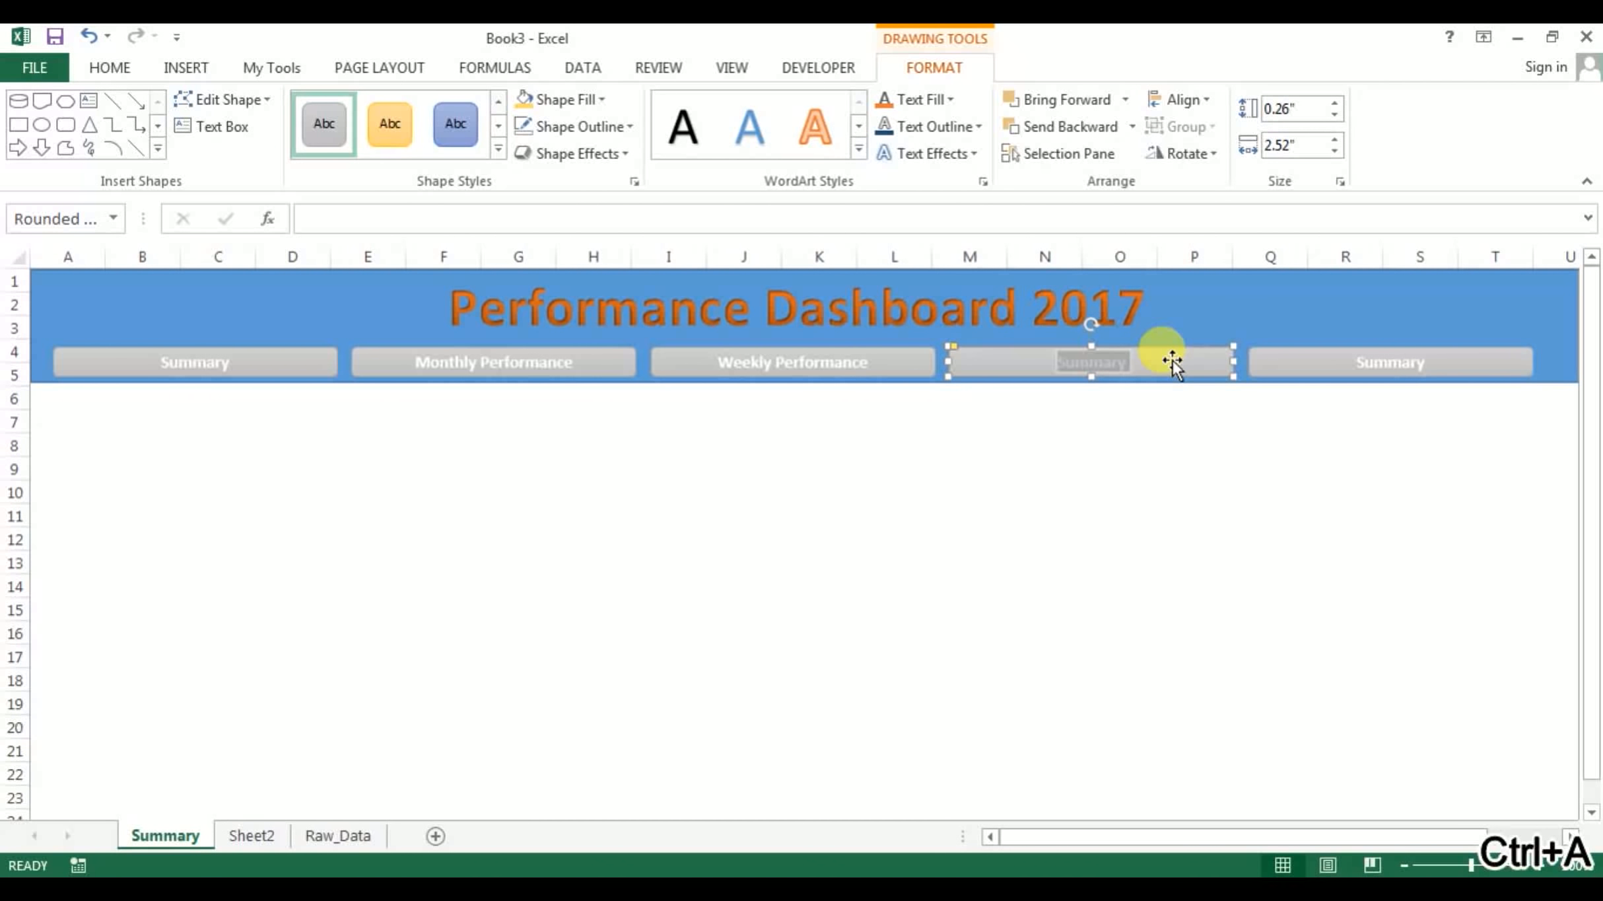
pyautogui.write('Agent Wise Performance')
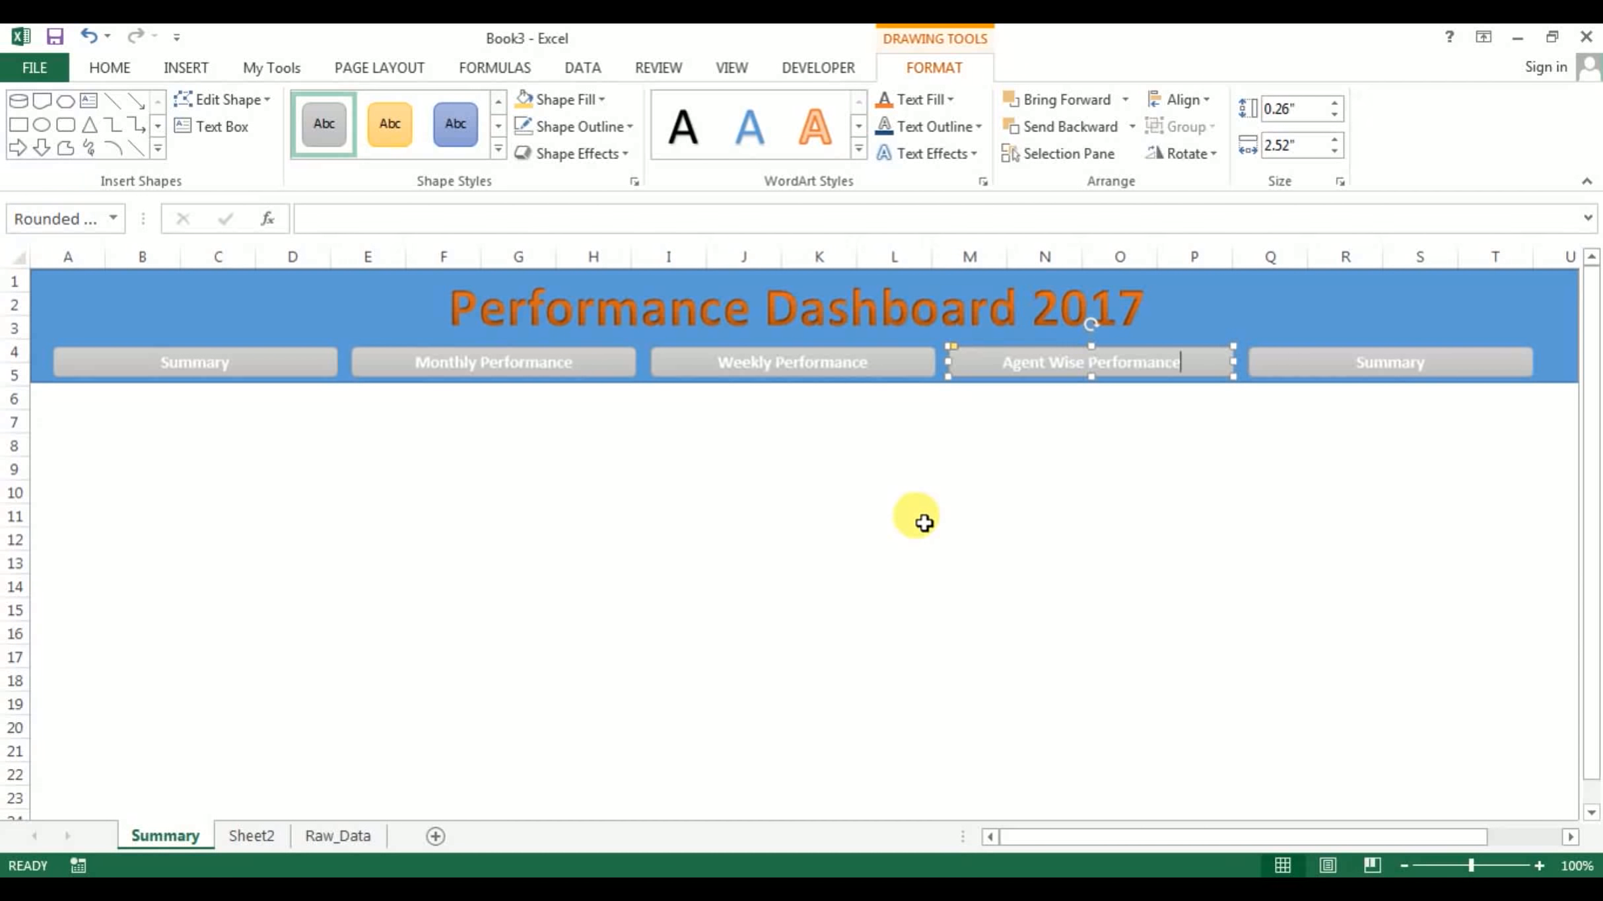
# Relabel the fifth navigation button "Supervisor wise Performance" and deselect it
pyautogui.click(1389, 360)
pyautogui.hotkey('ctrl', 'a')
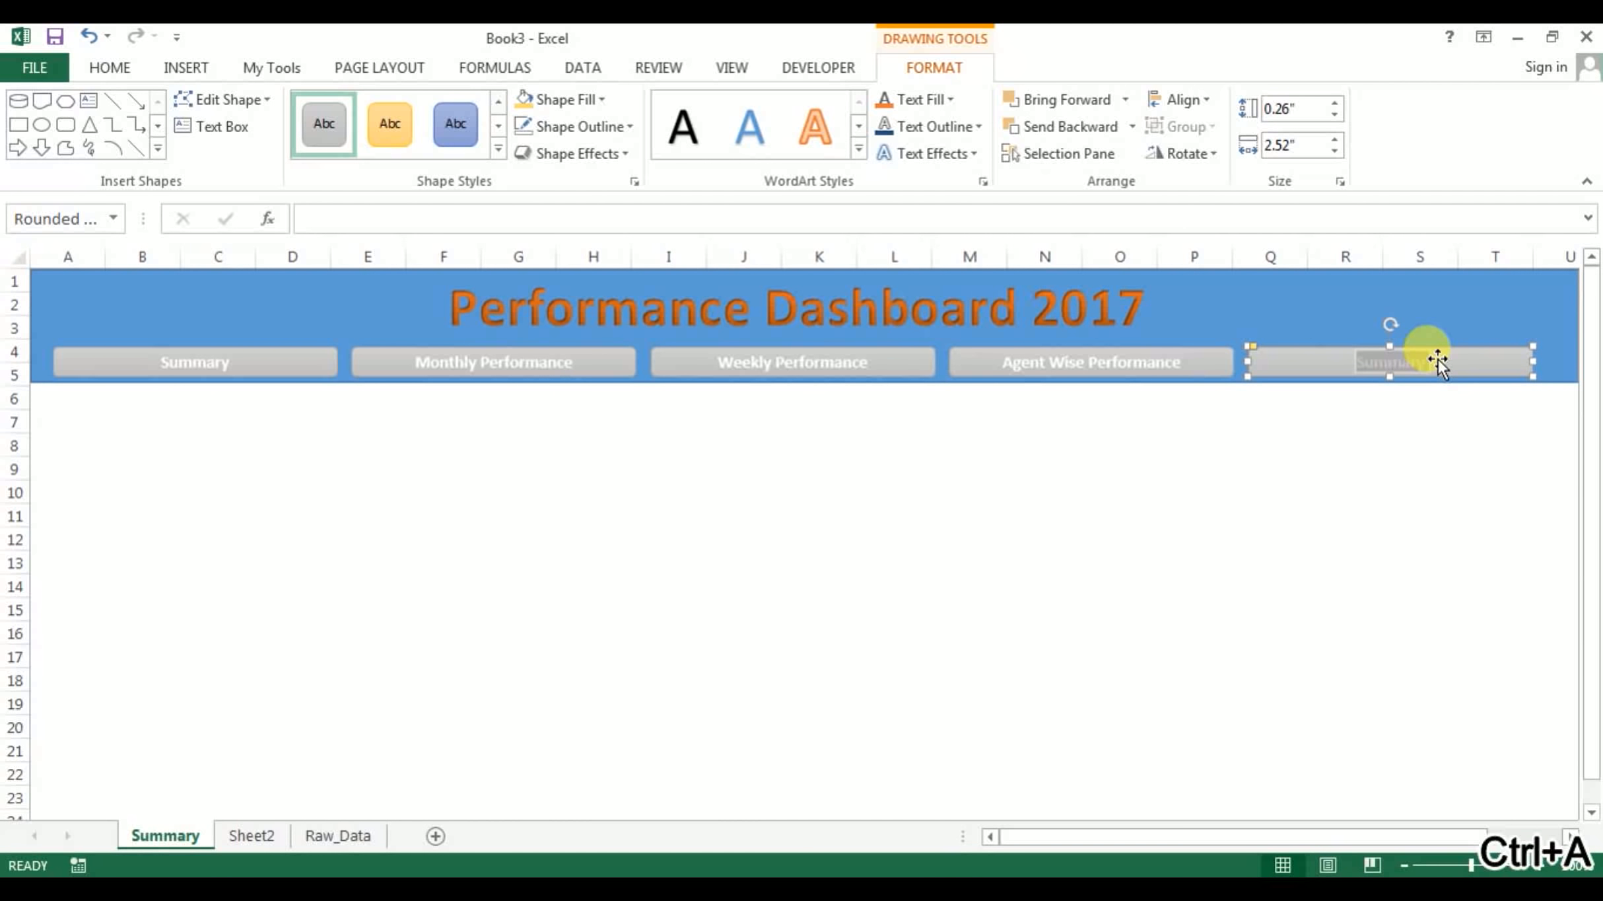
pyautogui.write('Sup')
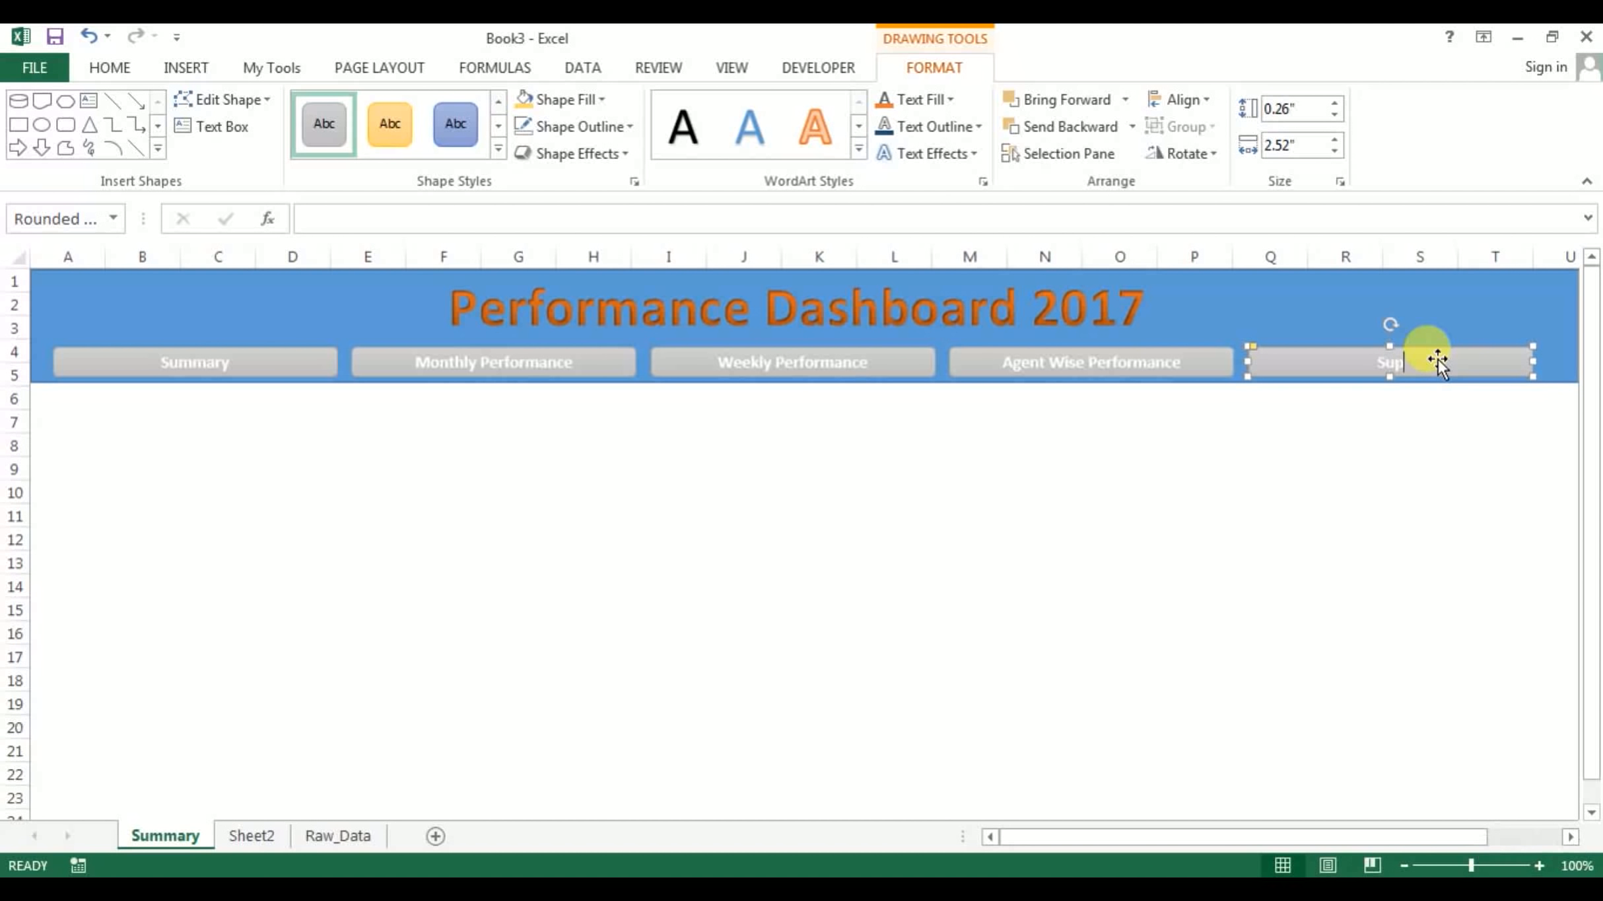
pyautogui.write('ervisor wise Performance')
pyautogui.click(1373, 449)
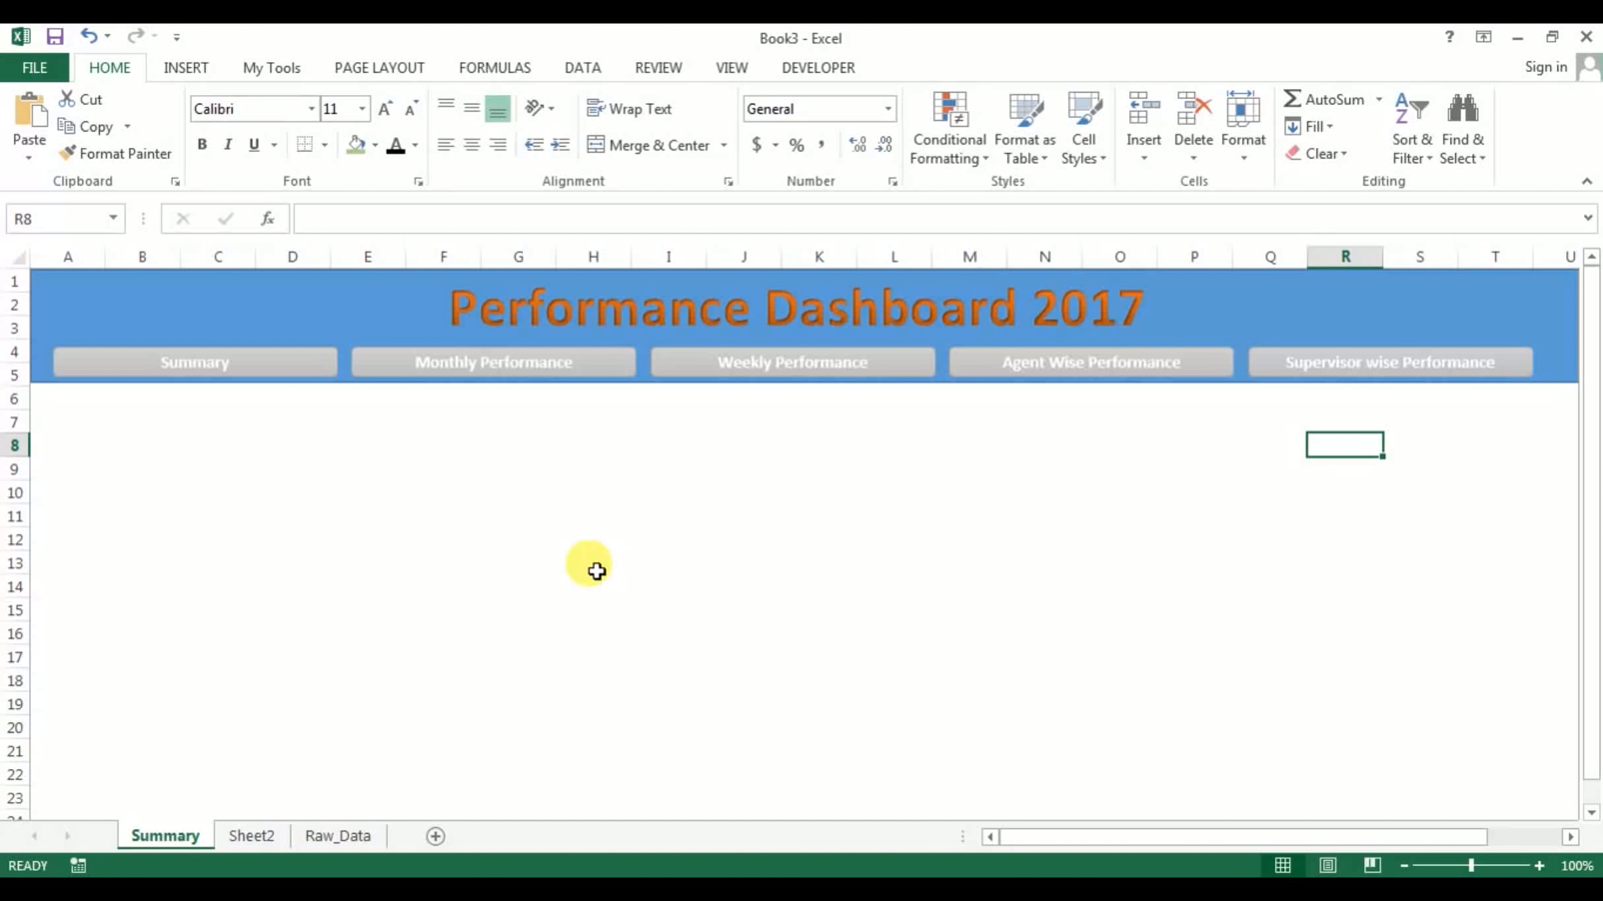
# Check the slicer layout in the finished Performance Dashboard workbook, returning to Book3
pyautogui.click(233, 468)
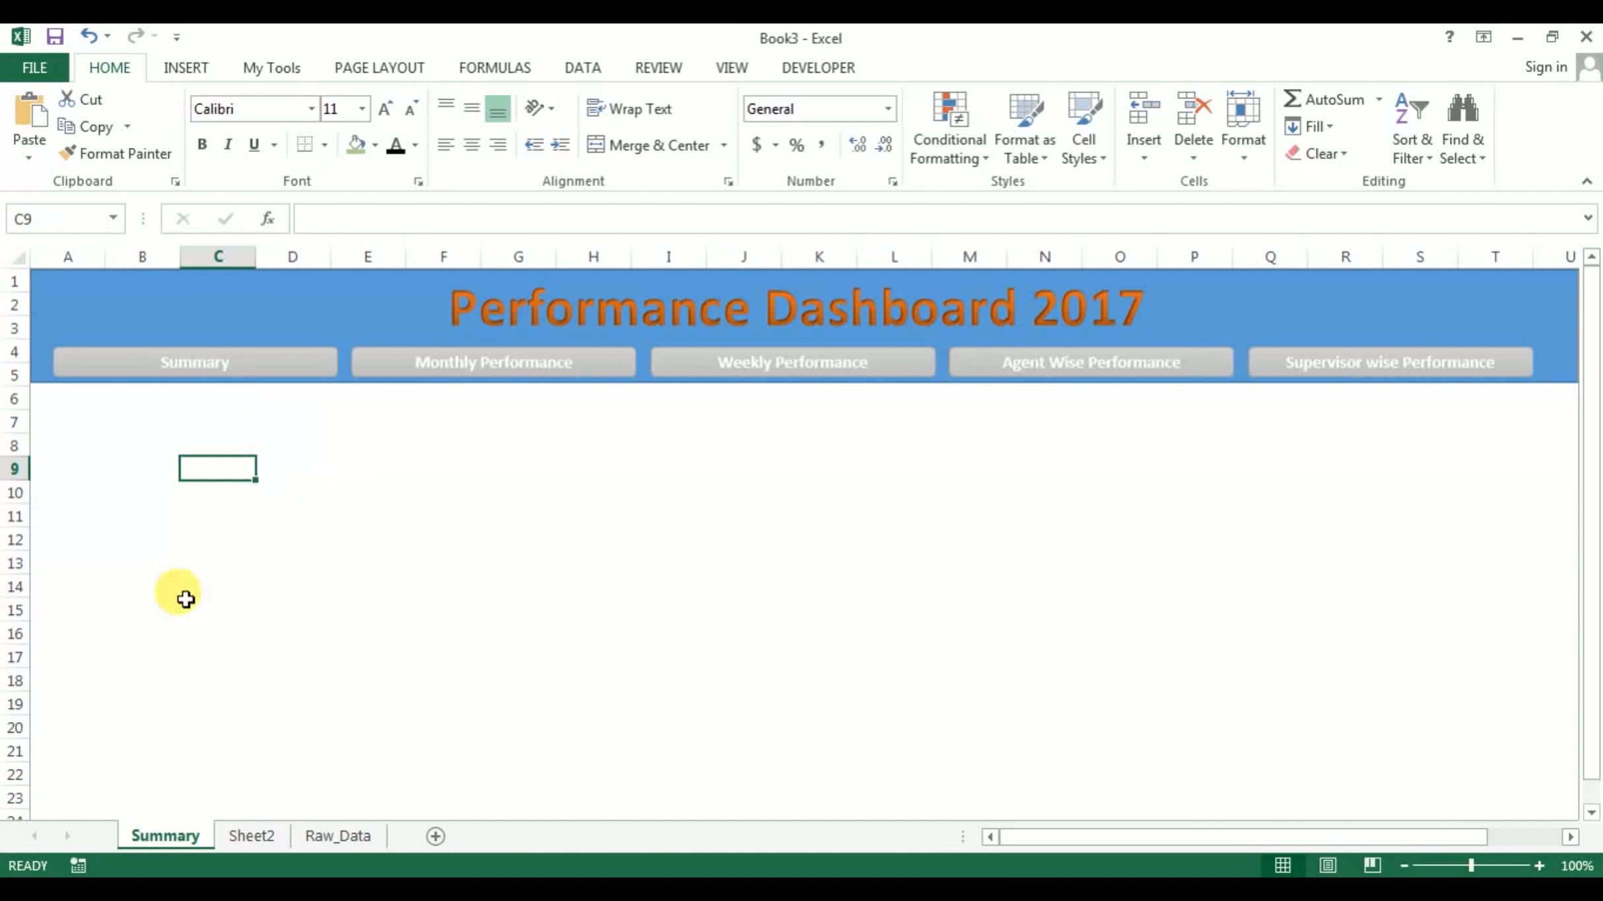
pyautogui.hotkey('alt', 'Tab')
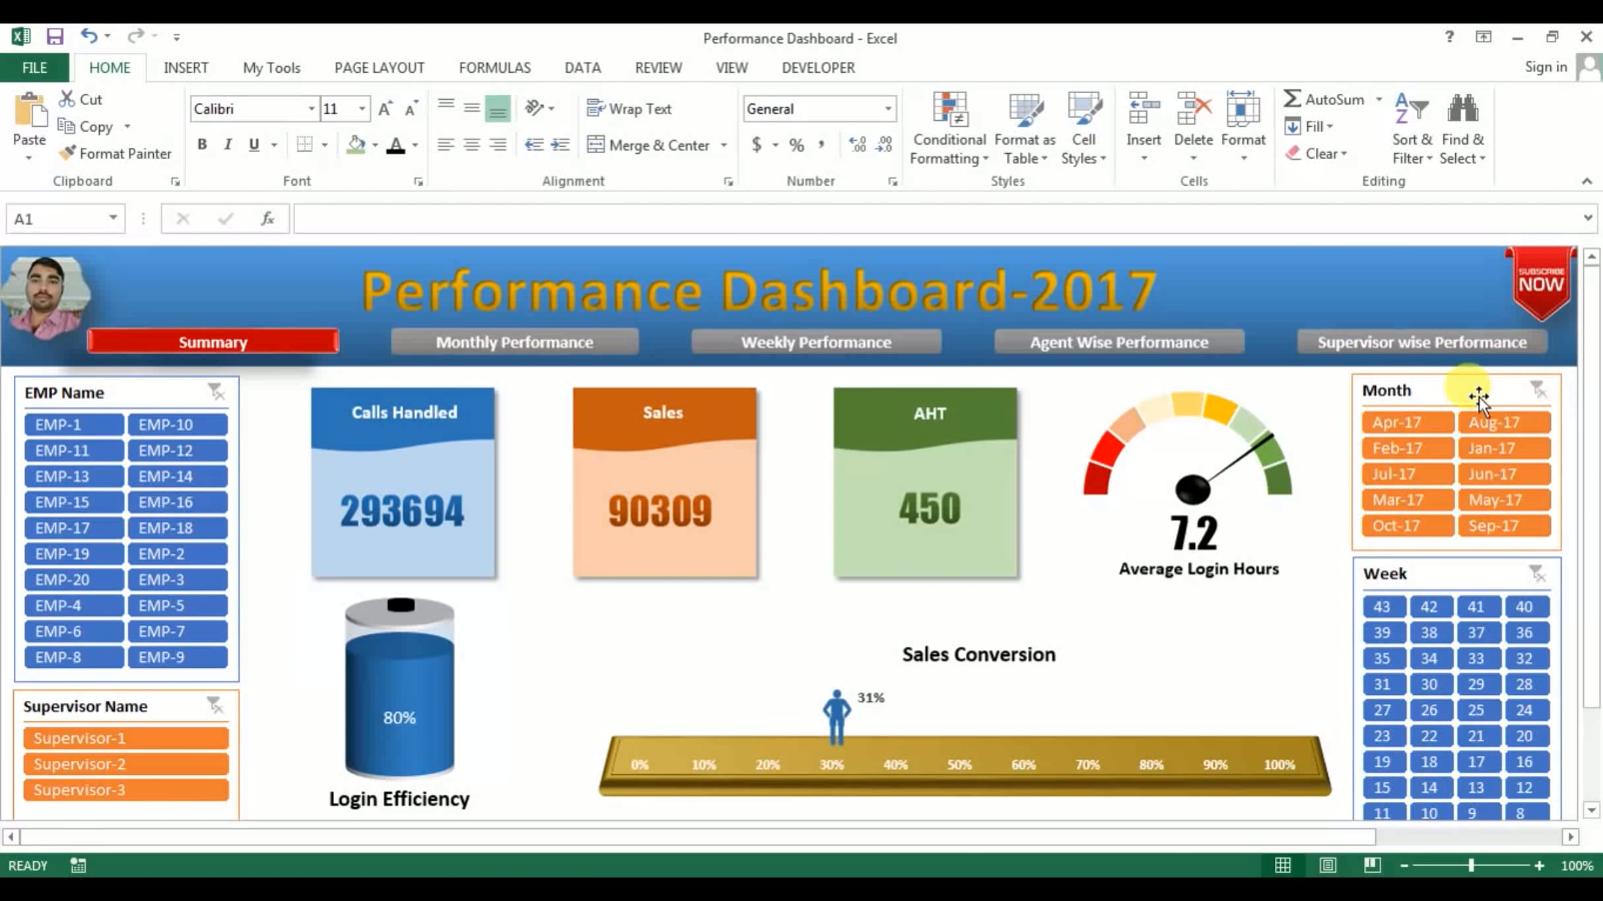
pyautogui.hotkey('alt', 'Tab')
# Insert slicers for Month, Week, EMP Name and Supervisor Name from the PivotTable on Sheet2
pyautogui.click(251, 835)
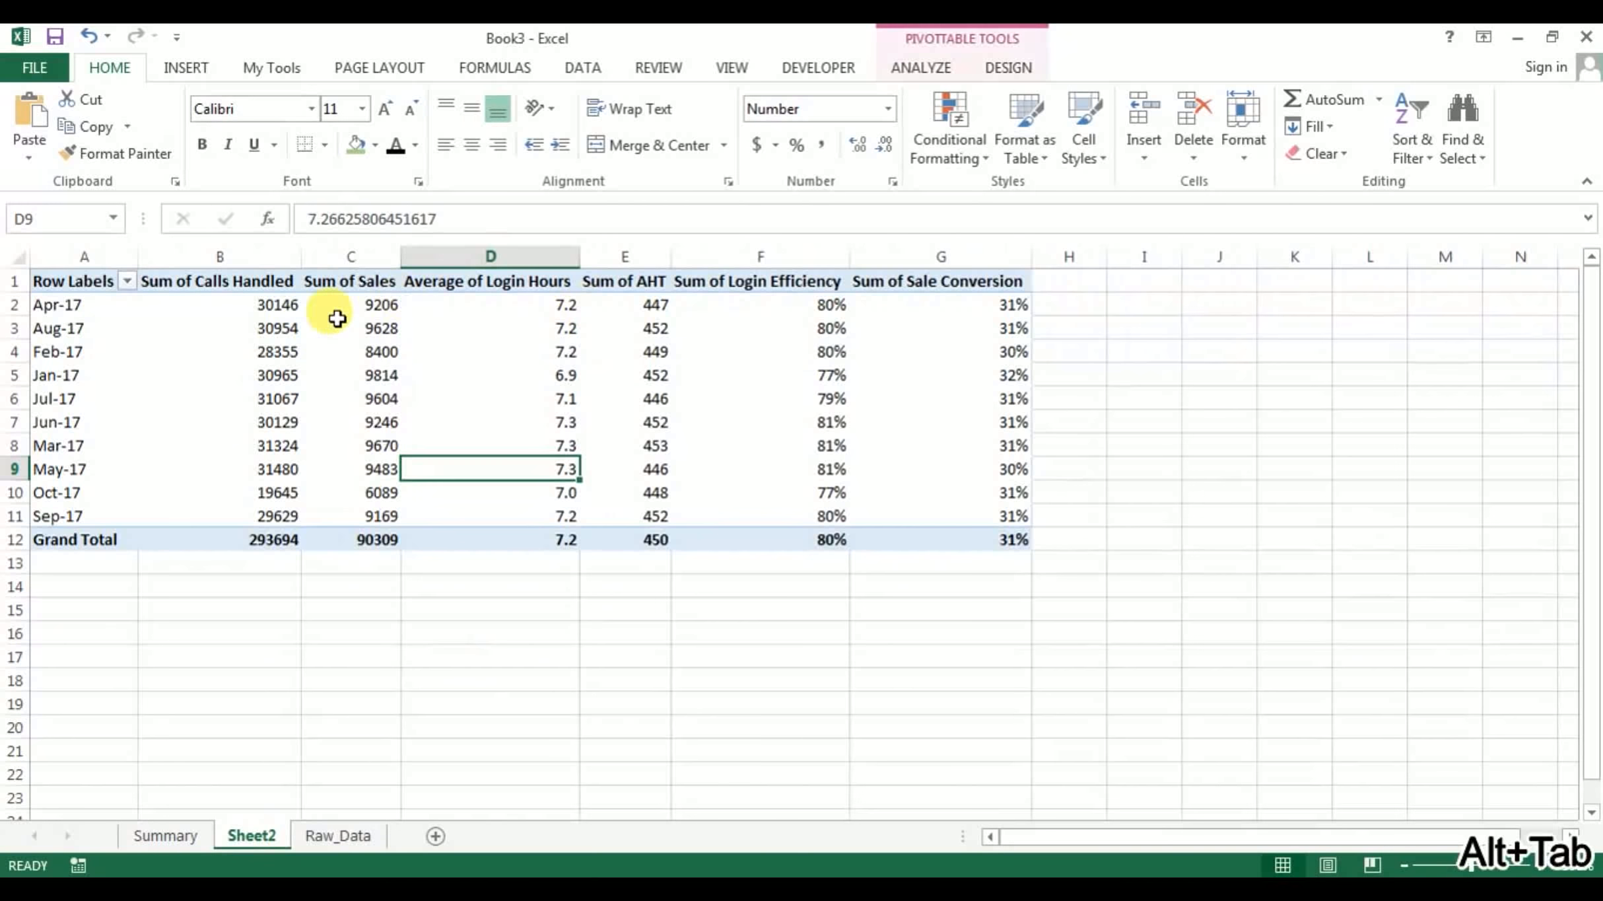
pyautogui.click(310, 328)
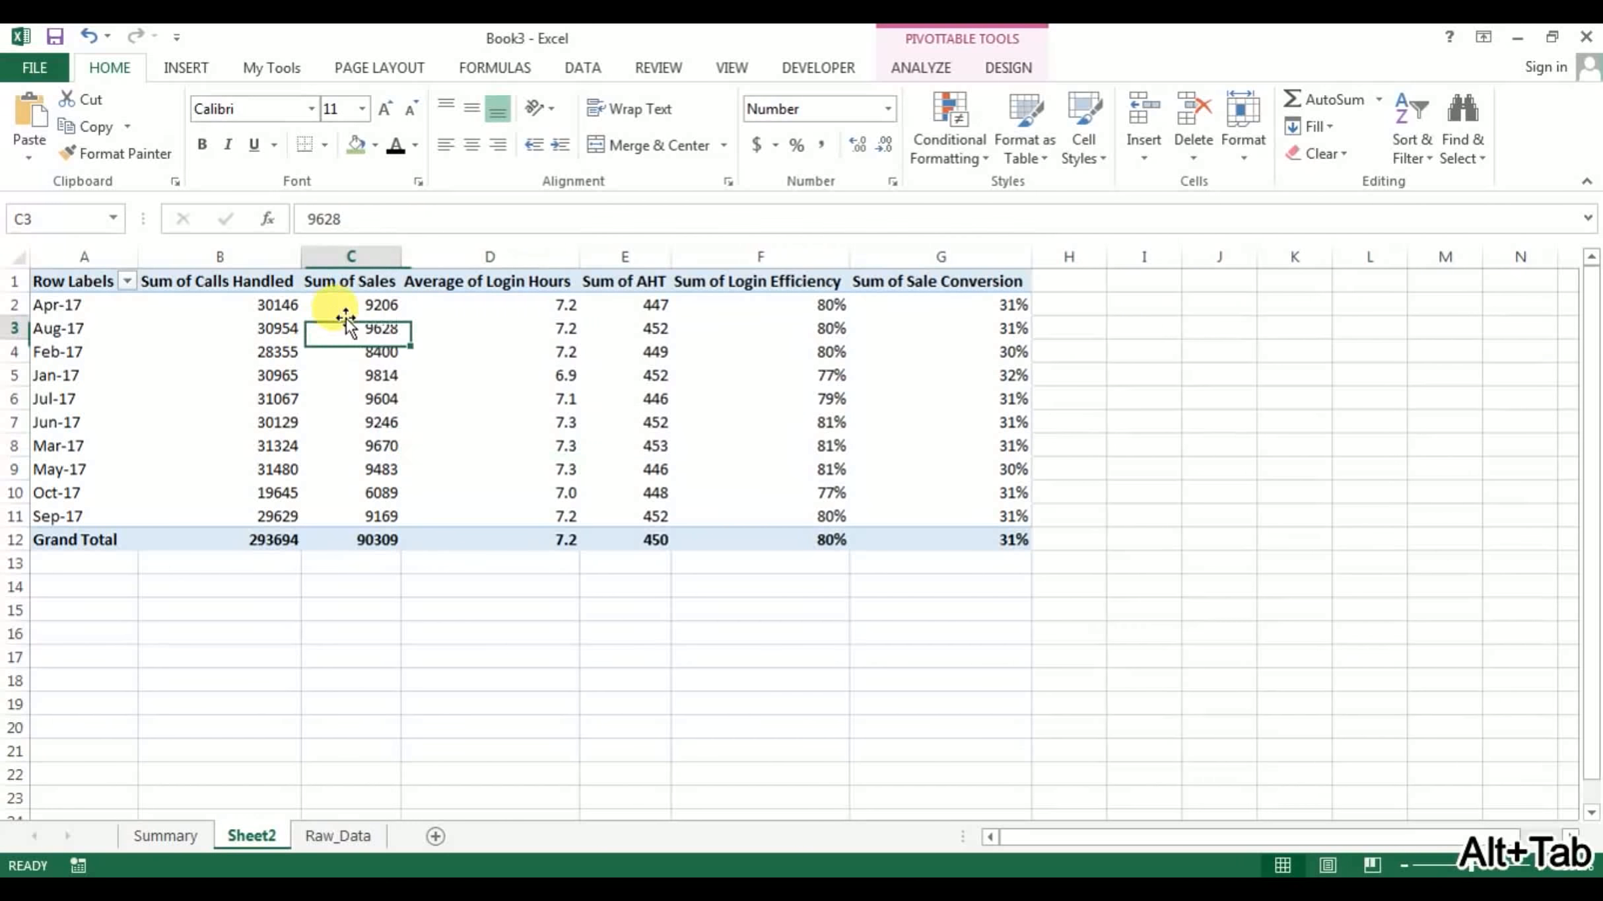
pyautogui.click(665, 311)
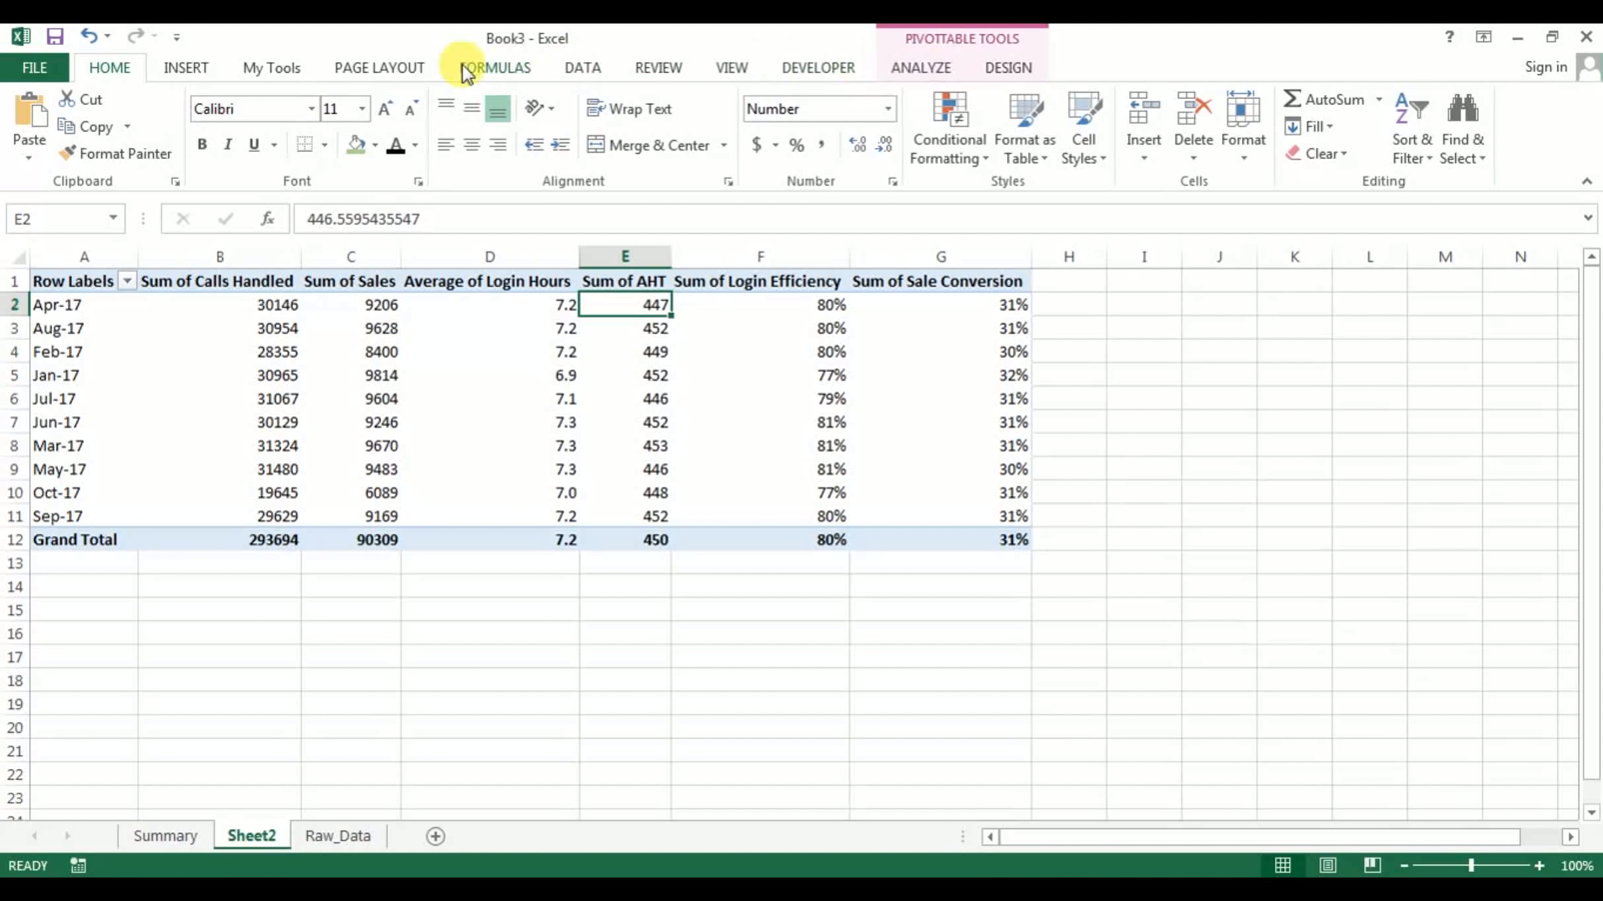
pyautogui.click(195, 68)
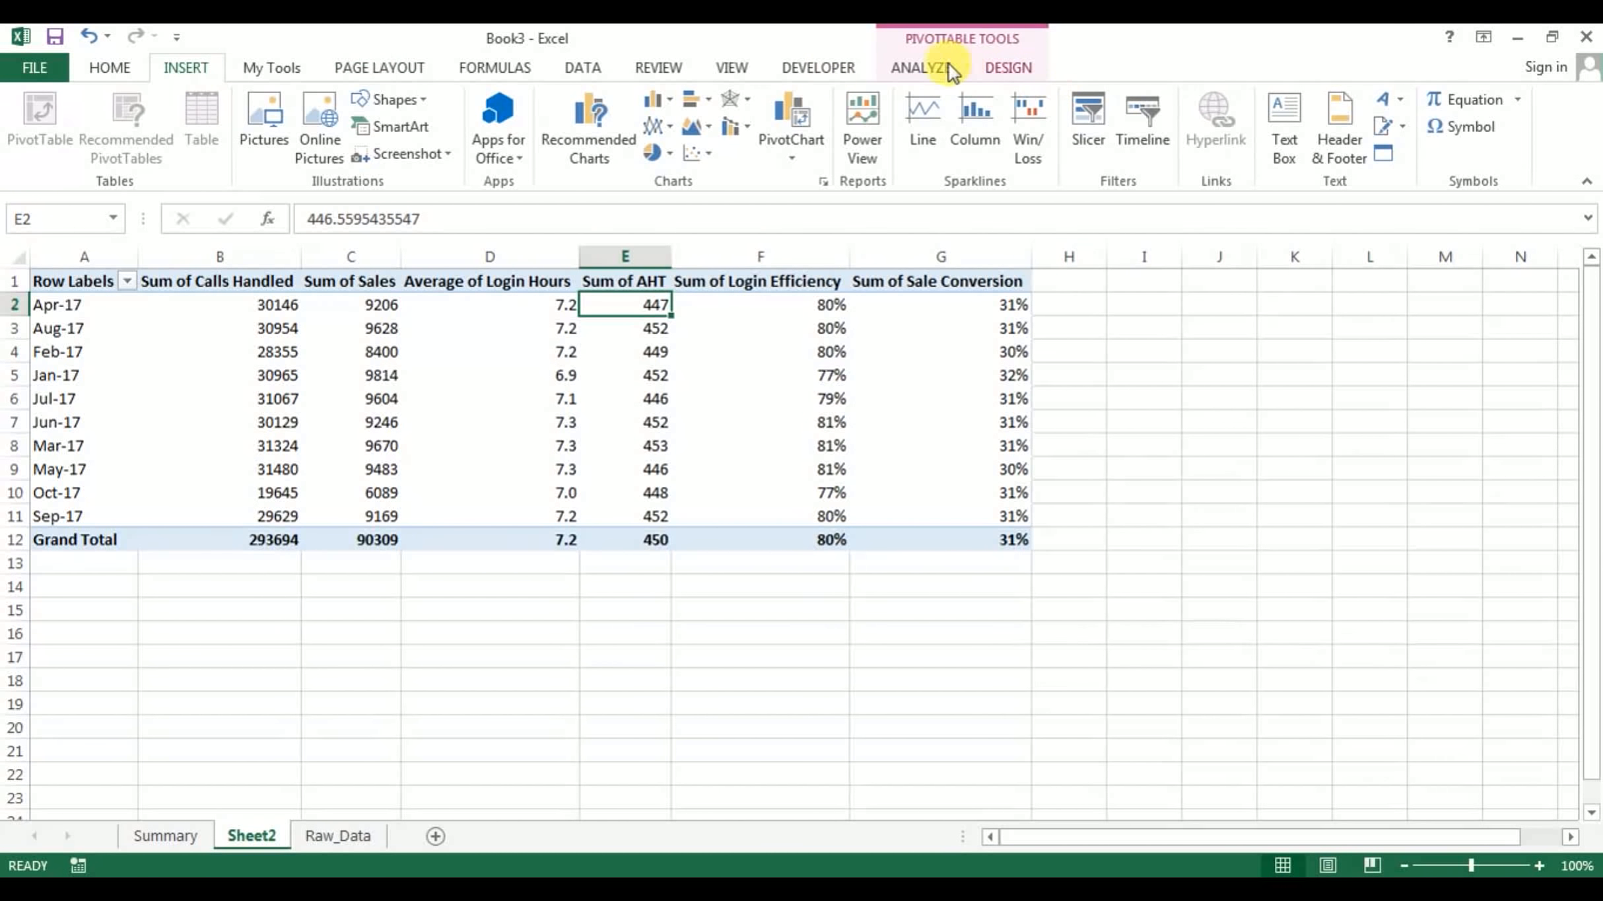
pyautogui.click(917, 68)
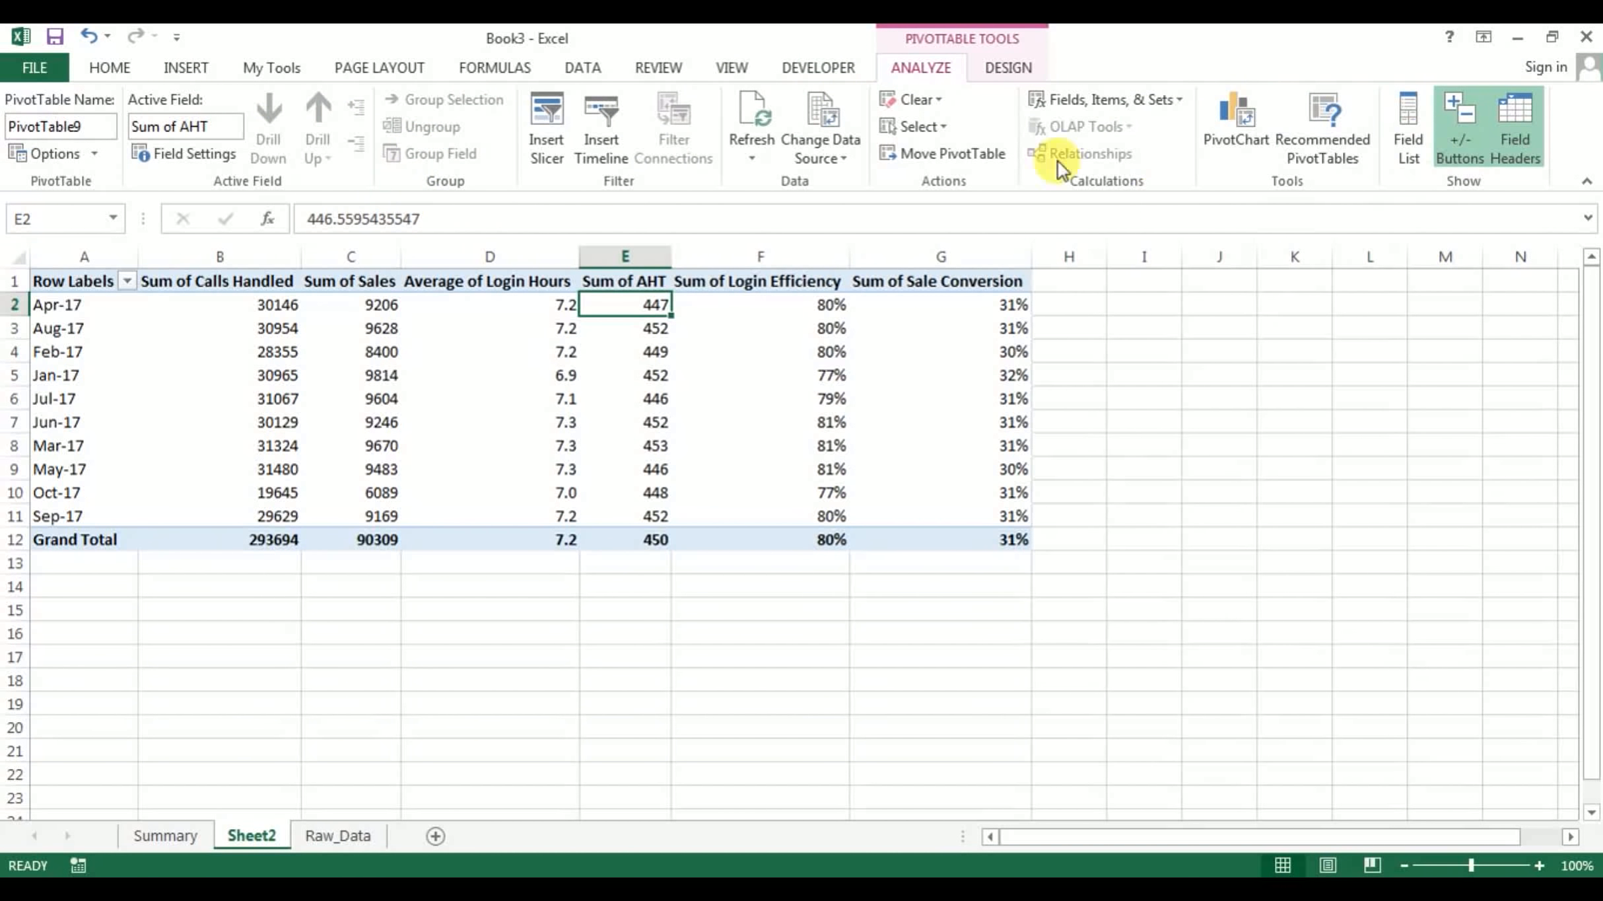
pyautogui.click(993, 67)
pyautogui.click(951, 66)
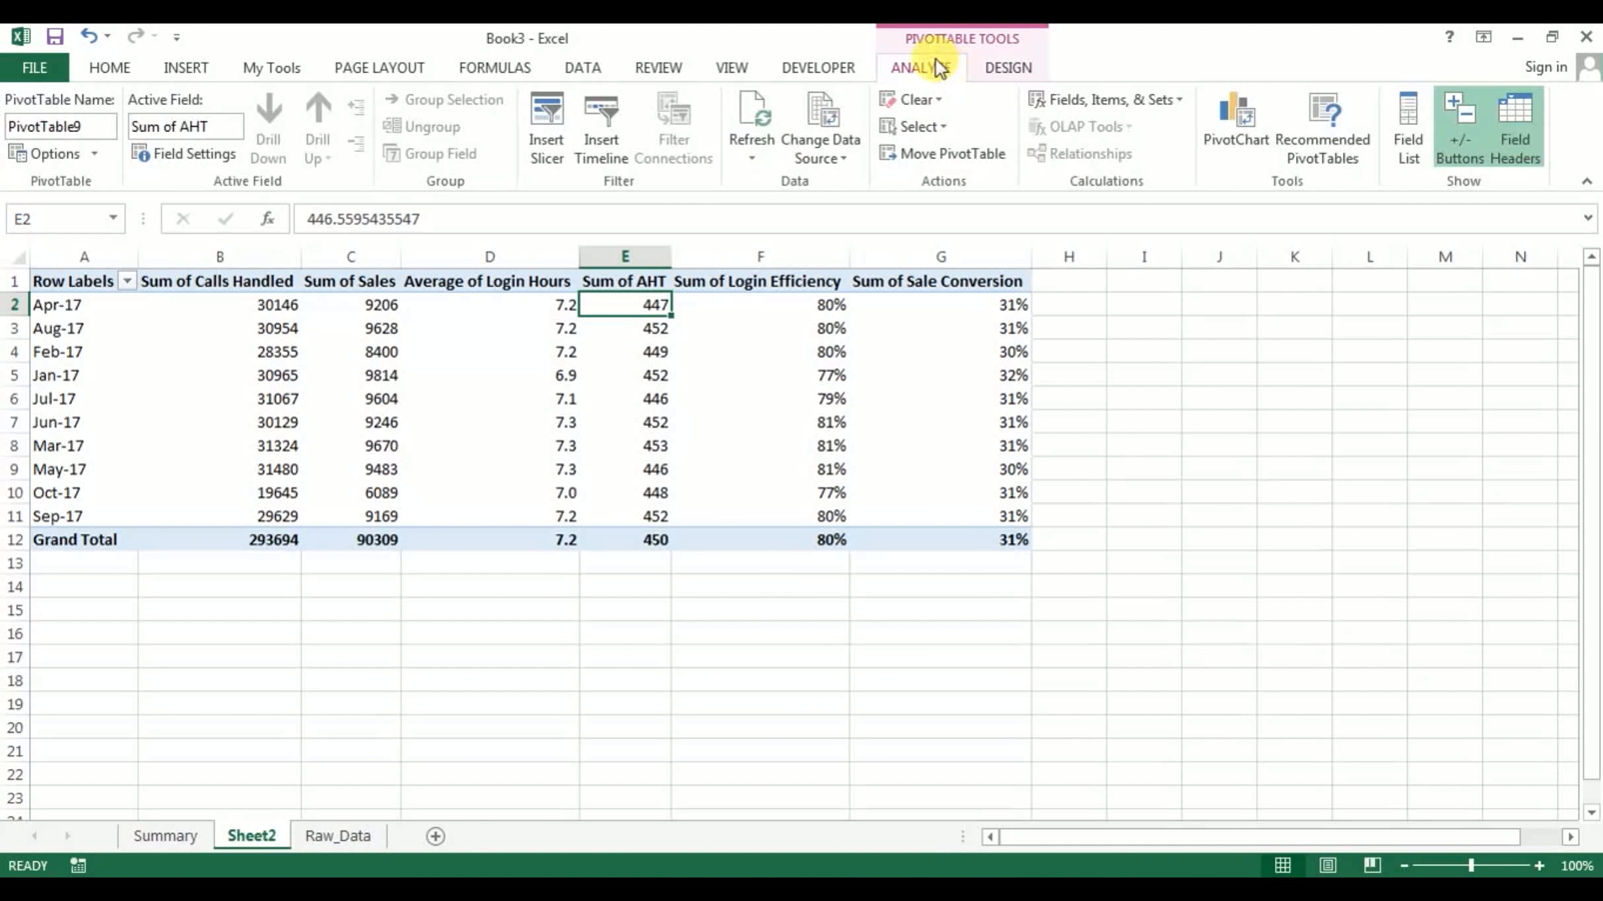
pyautogui.click(583, 346)
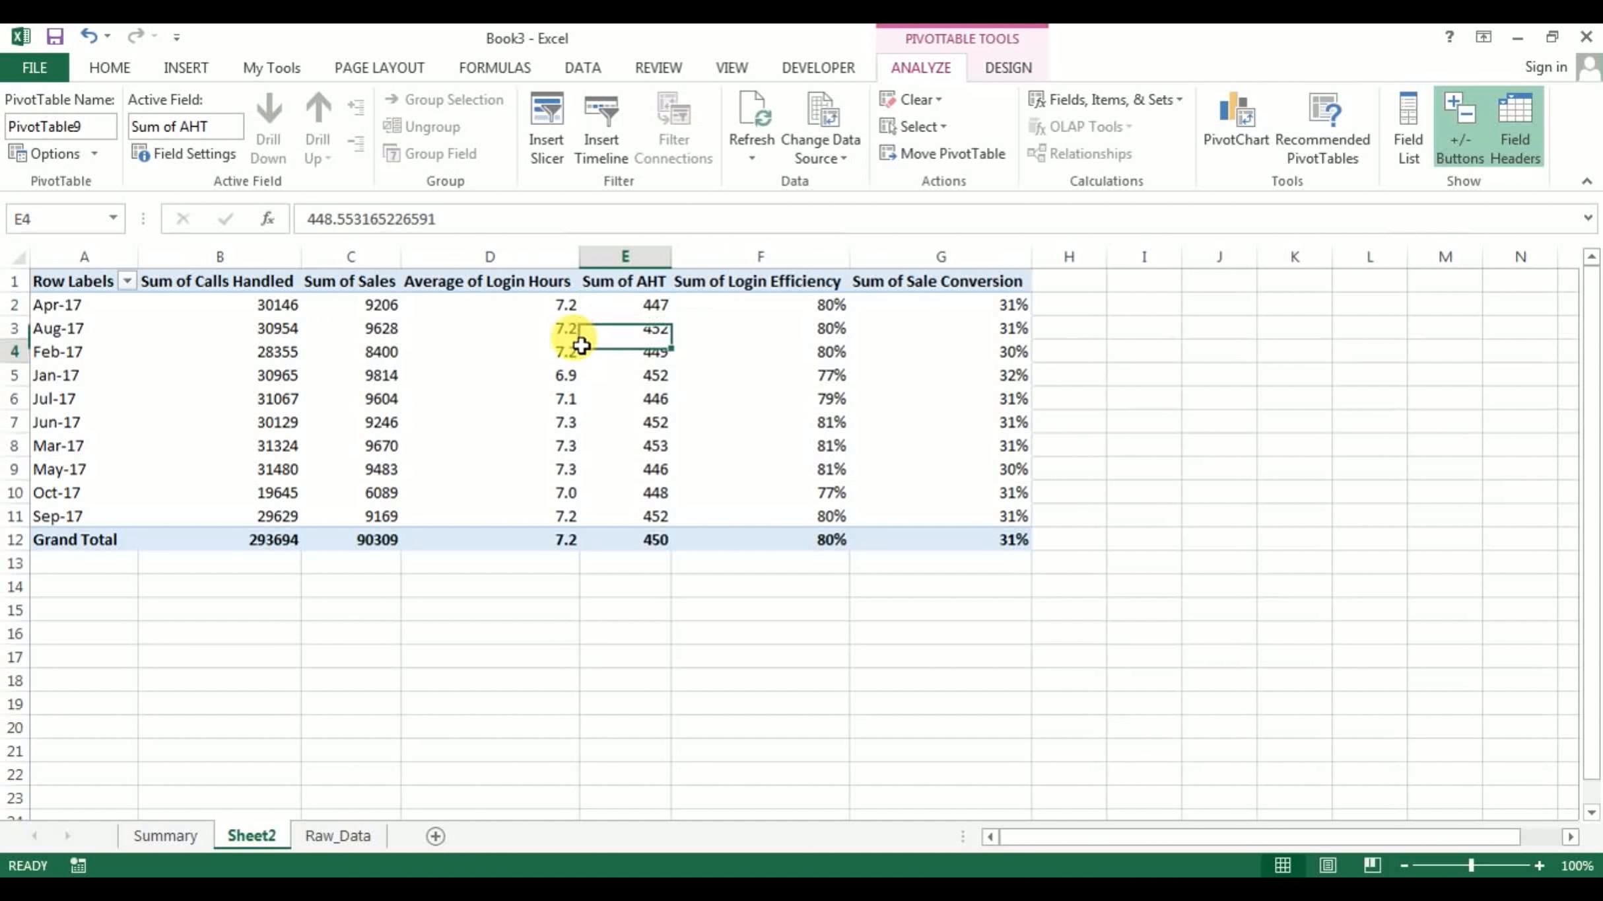
pyautogui.click(556, 110)
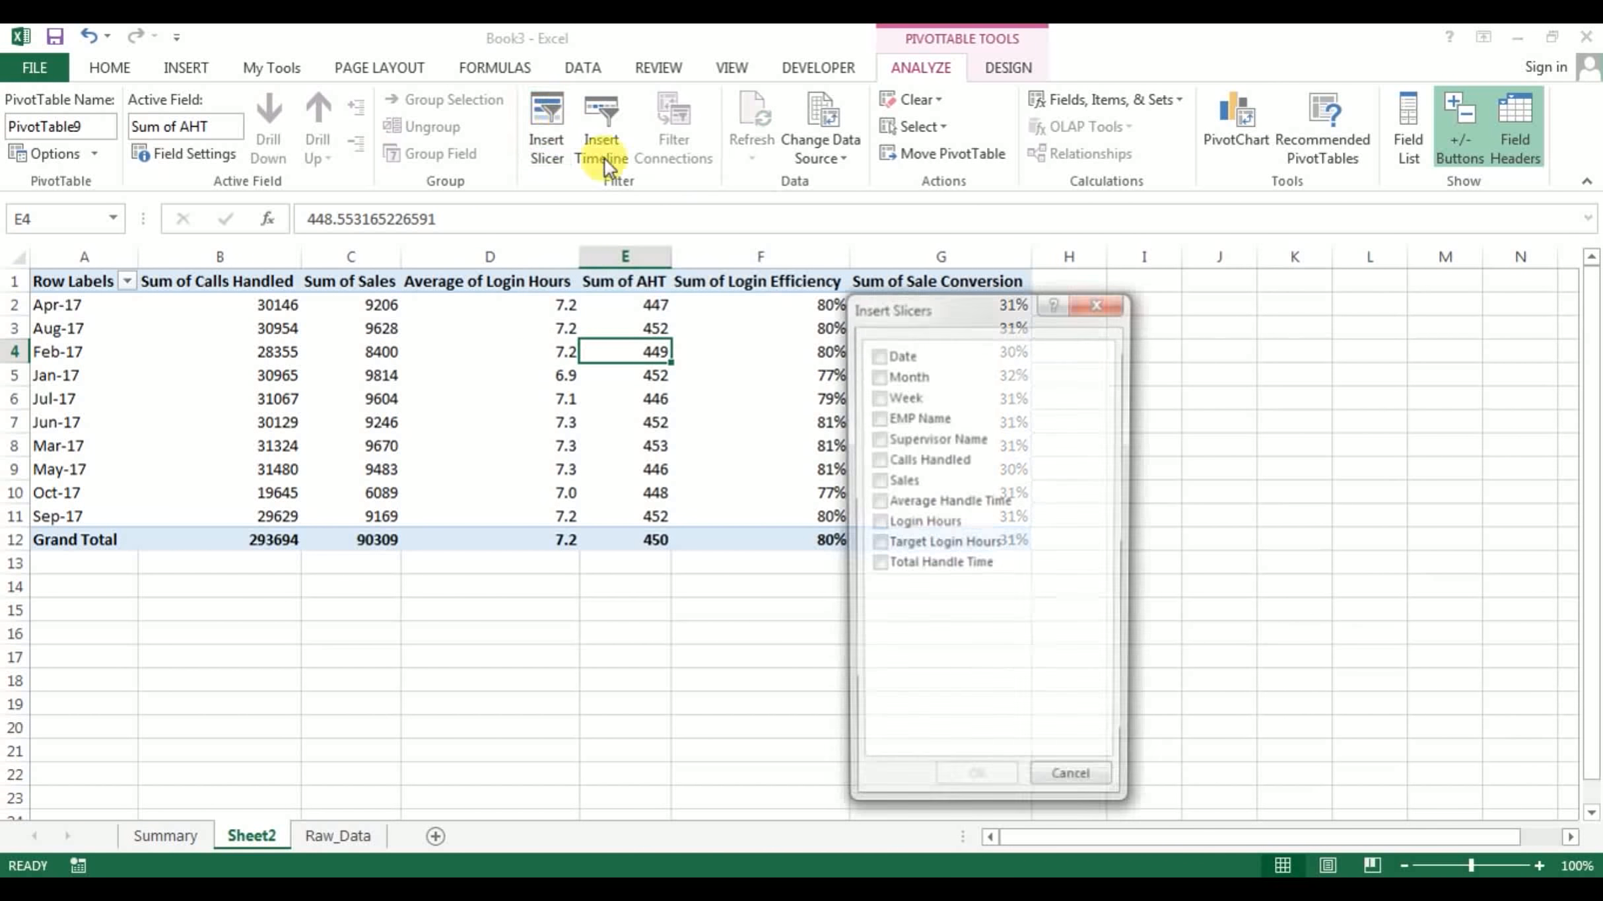
pyautogui.click(876, 375)
pyautogui.click(878, 397)
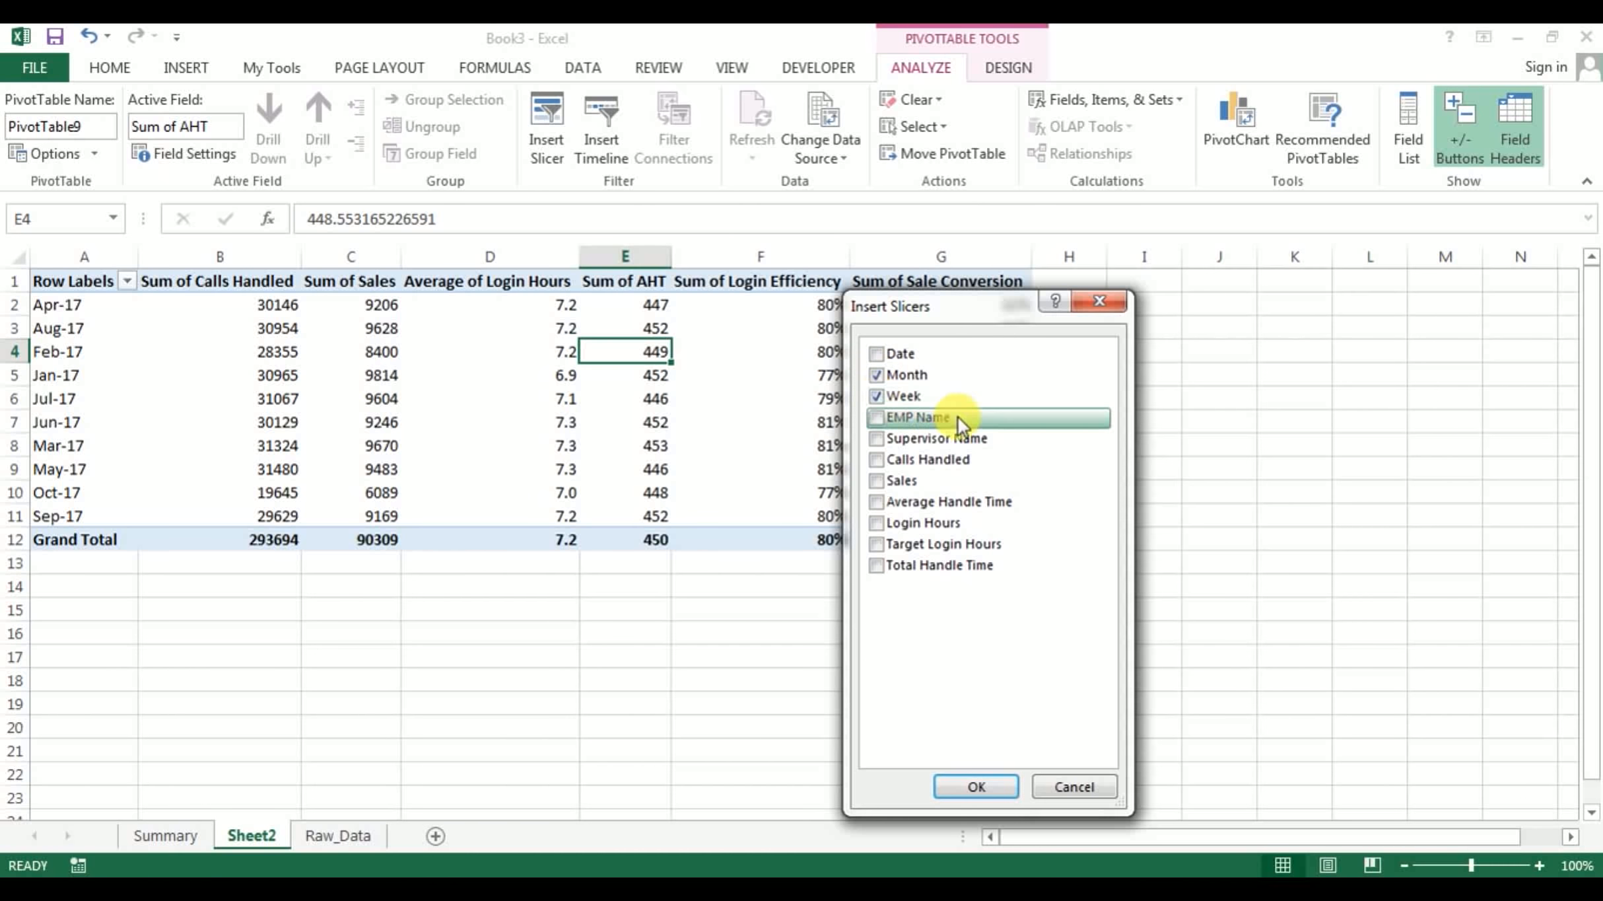
pyautogui.click(877, 421)
pyautogui.click(877, 438)
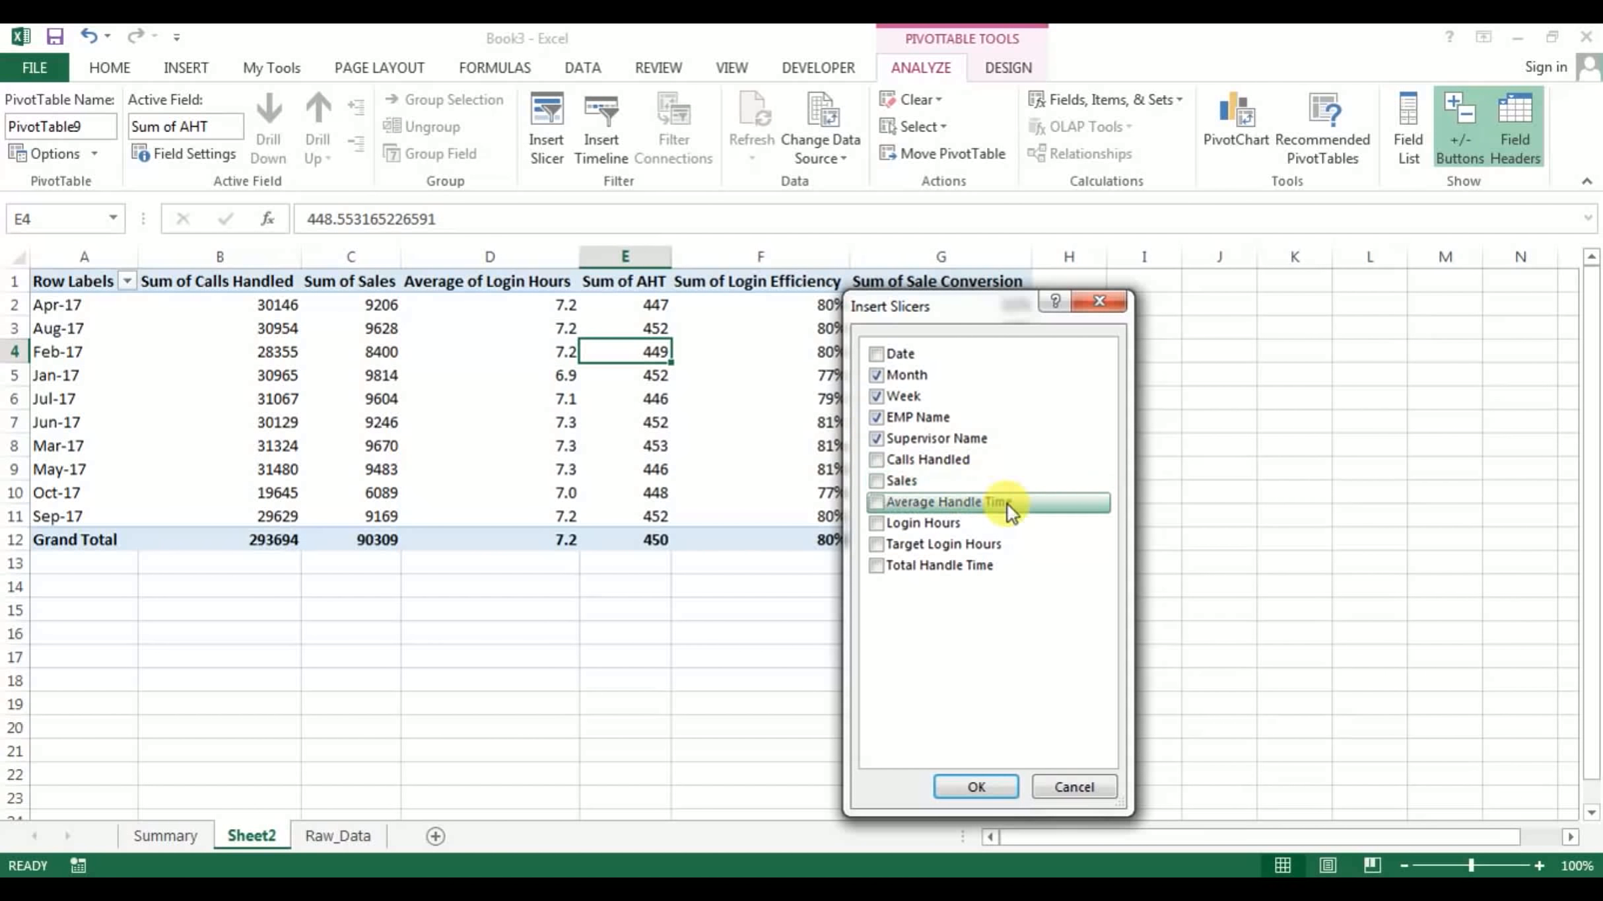
pyautogui.click(992, 785)
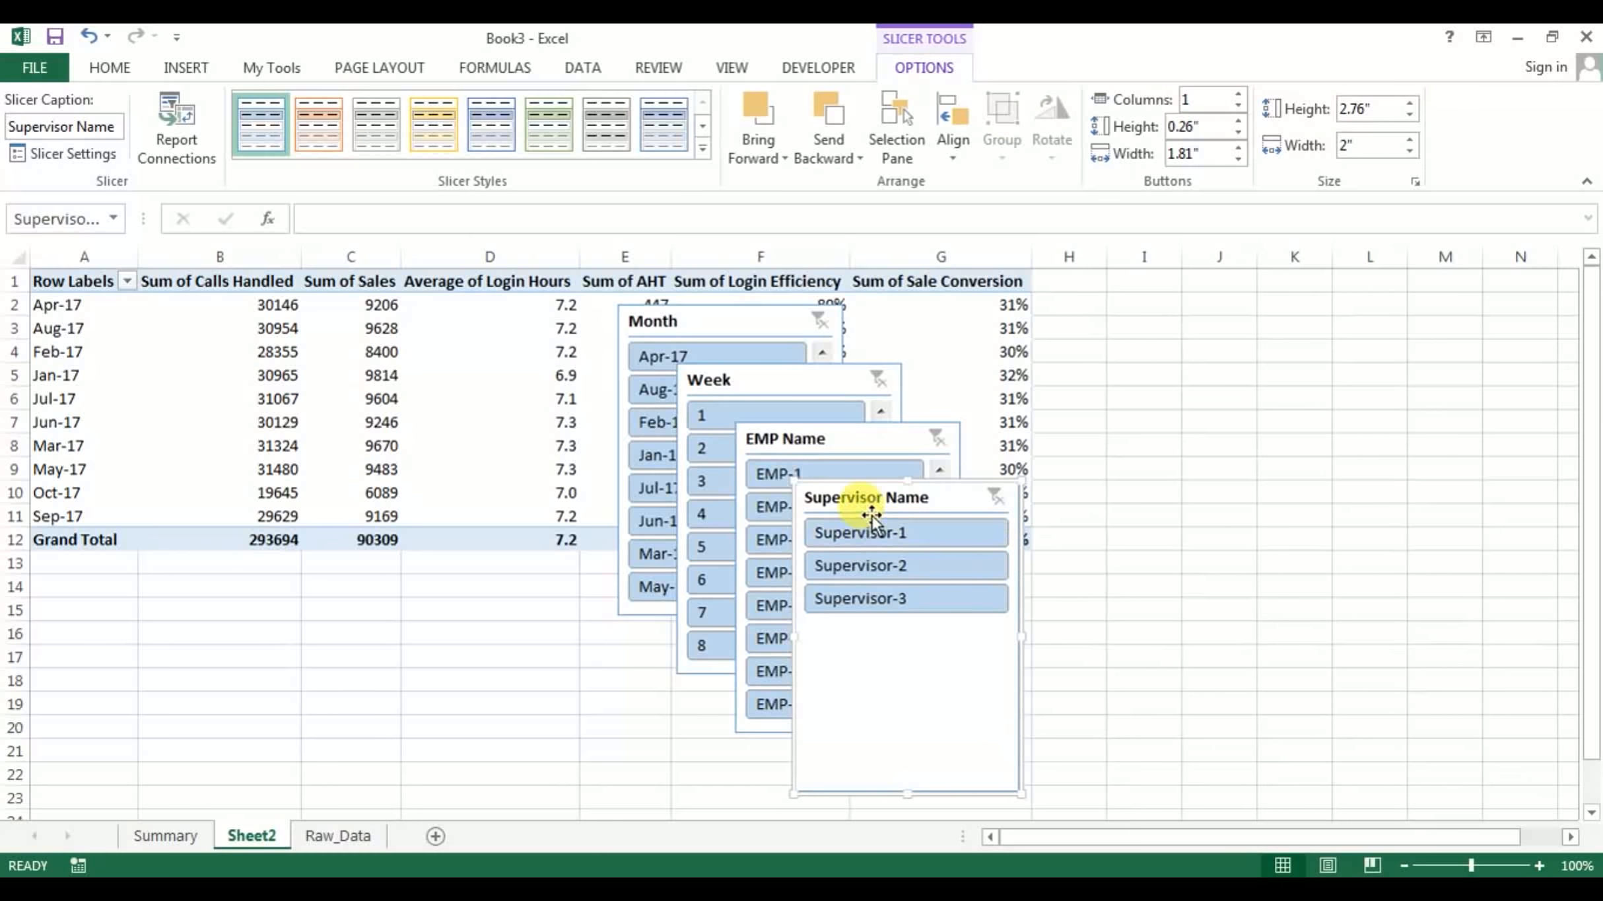
# Move all four slicers together from Sheet2 to the Summary sheet by cutting and pasting them
pyautogui.keyDown('ctrl'); pyautogui.click(834, 430); pyautogui.keyUp('ctrl')
pyautogui.keyDown('ctrl'); pyautogui.click(809, 373); pyautogui.keyUp('ctrl')
pyautogui.keyDown('ctrl'); pyautogui.click(770, 322); pyautogui.keyUp('ctrl')
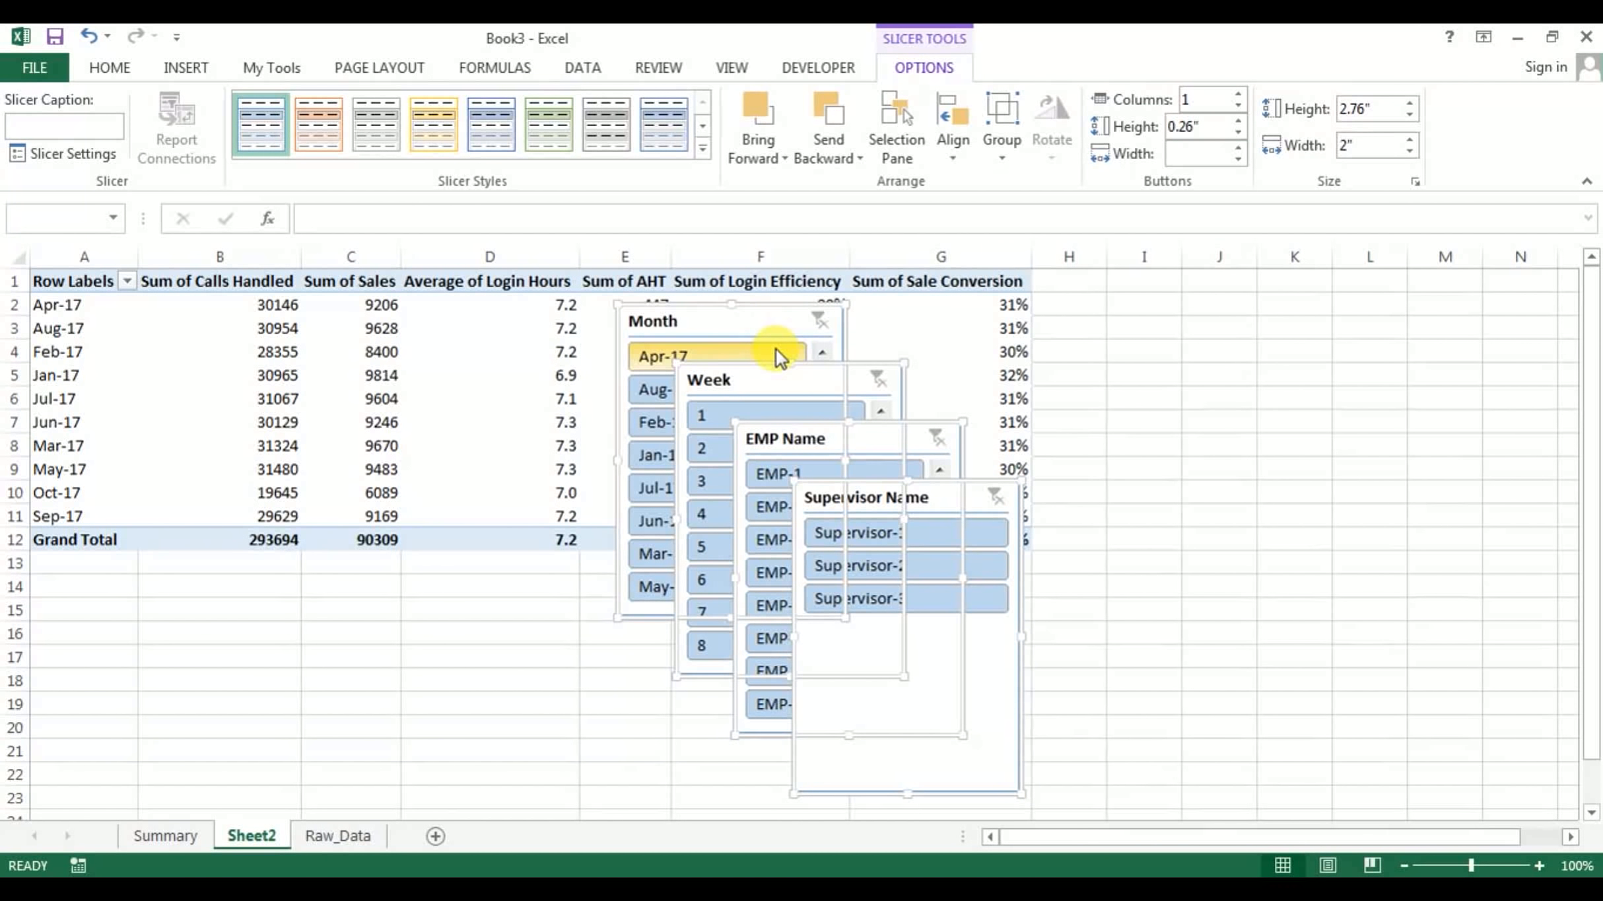
pyautogui.rightClick(771, 308)
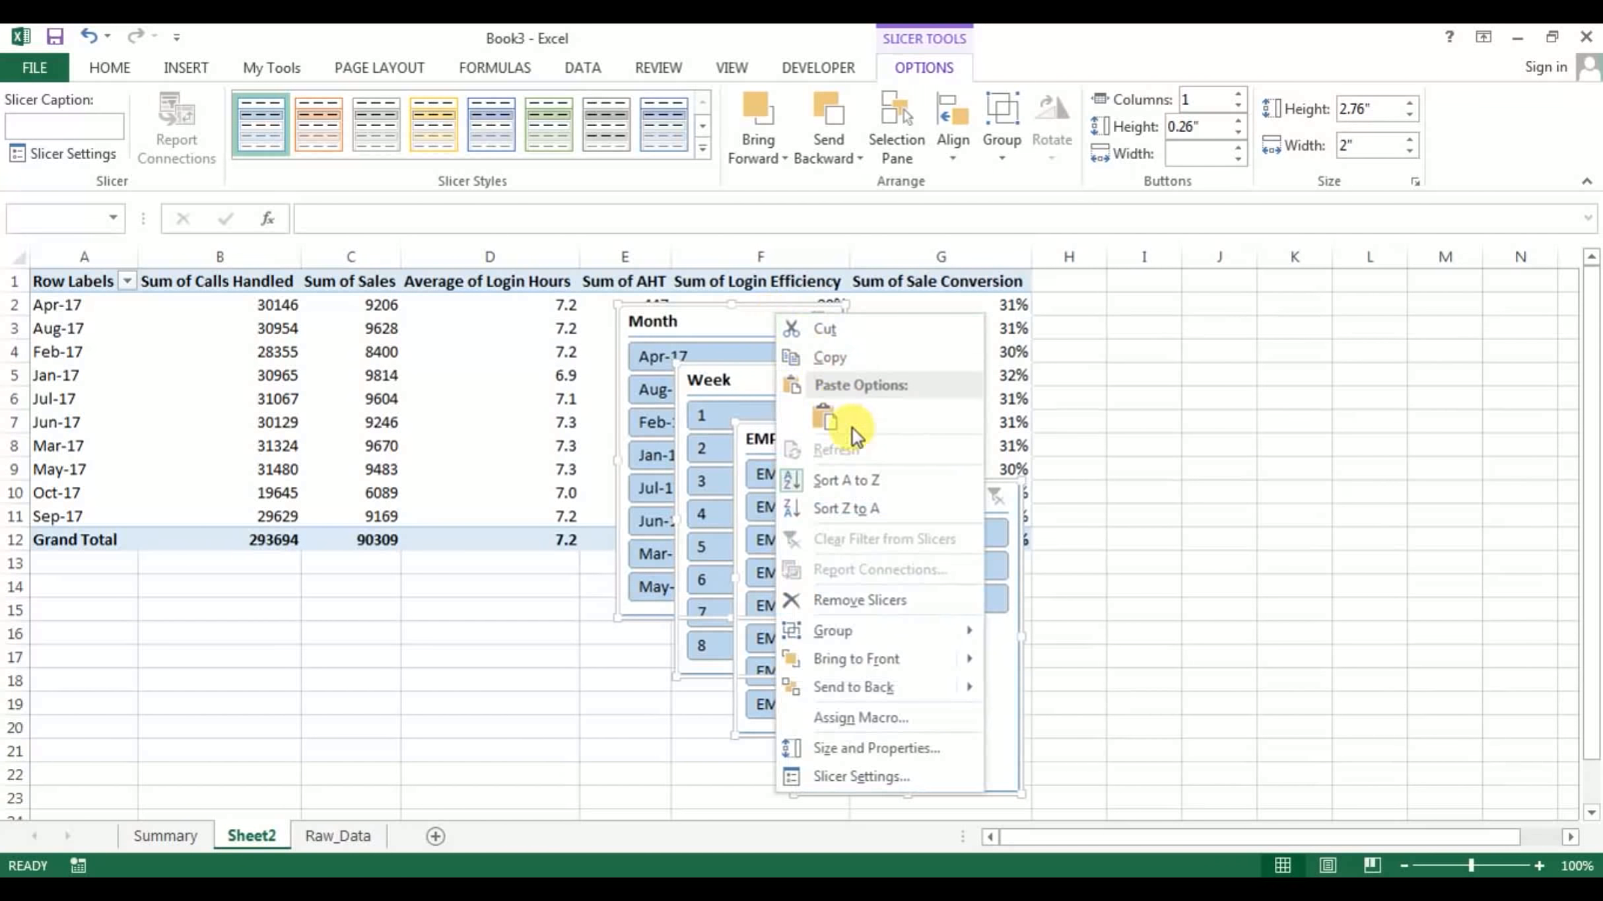
pyautogui.click(845, 355)
pyautogui.click(164, 834)
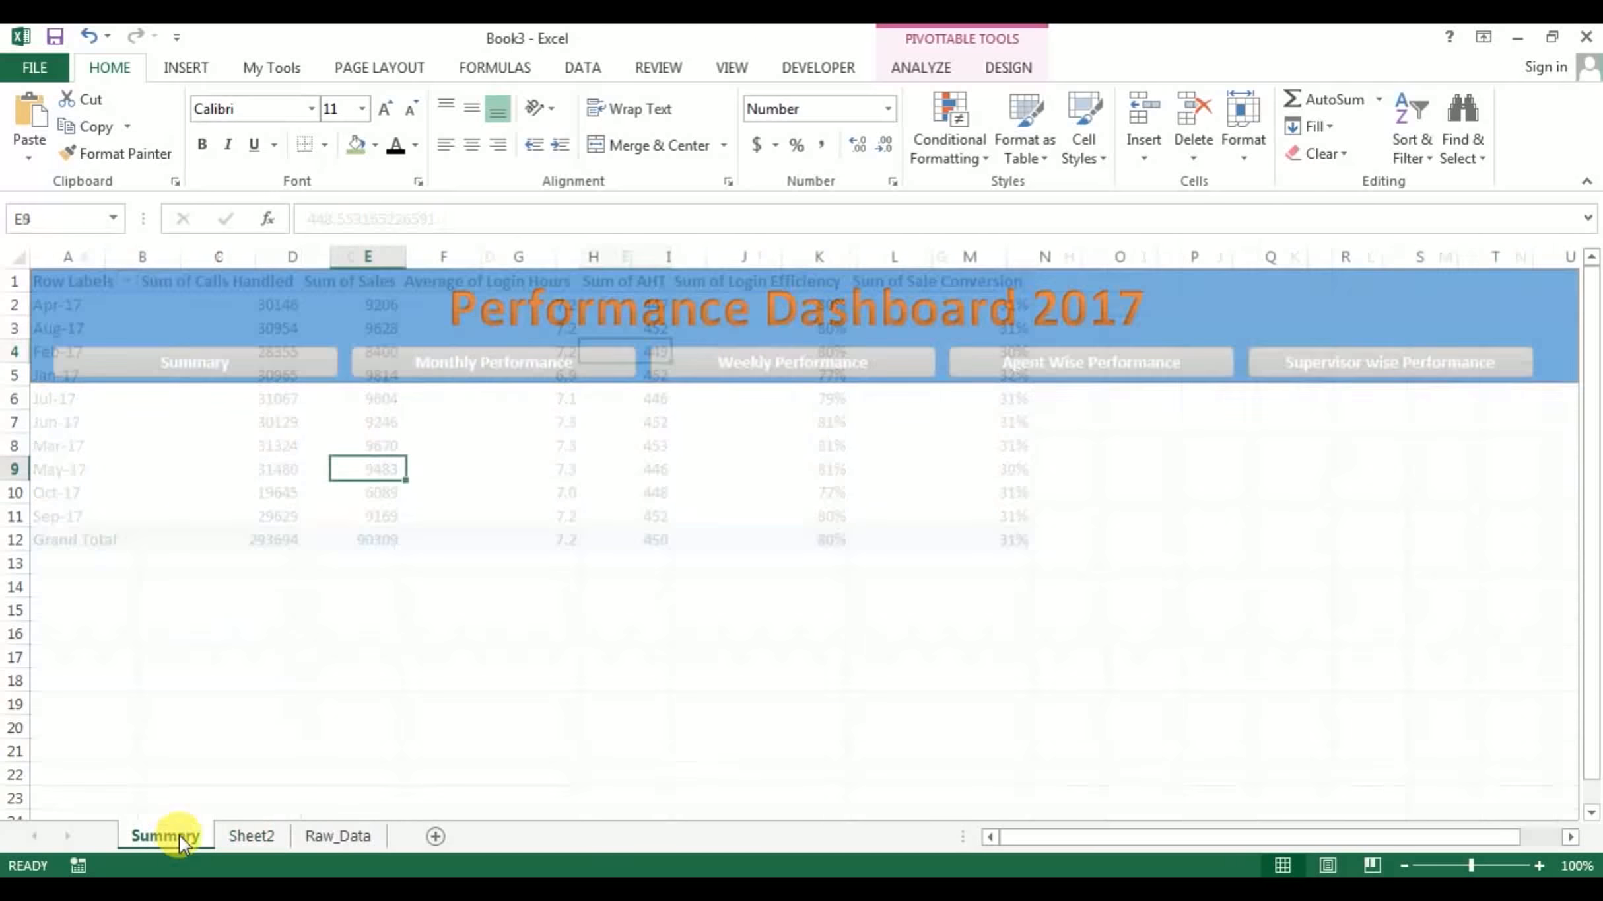
pyautogui.click(246, 473)
pyautogui.hotkey('ctrl', 'v')
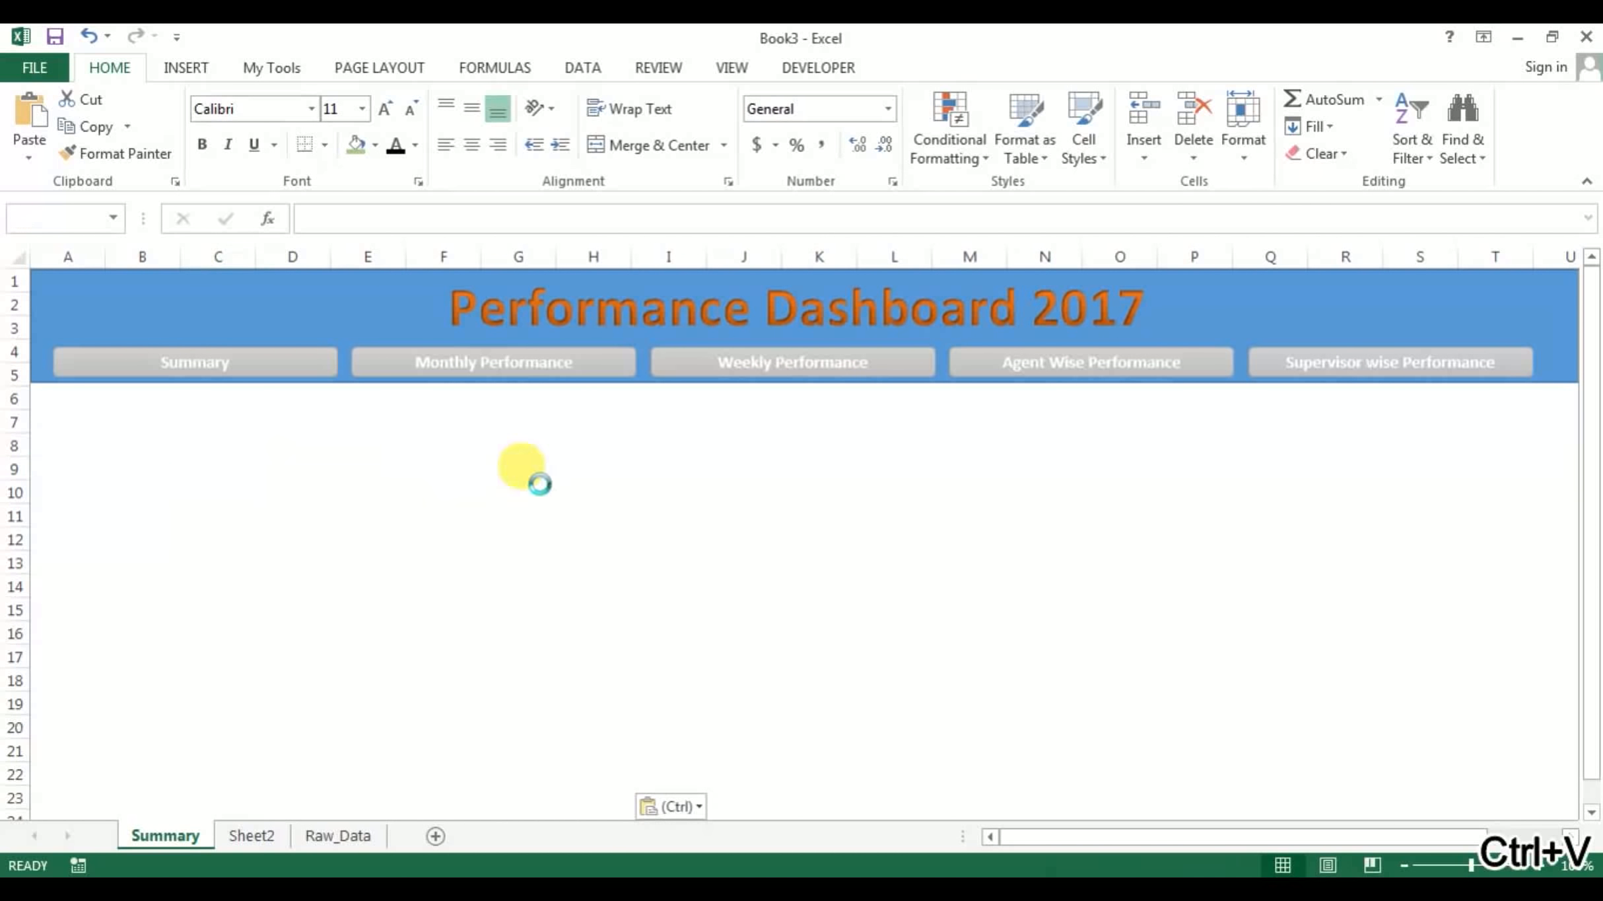
pyautogui.click(687, 514)
# Spread the pasted slicers apart below the banner, ordered Supervisor Name, EMP Name, Week and Month
pyautogui.moveTo(336, 485); pyautogui.dragTo(255, 451)
pyautogui.moveTo(391, 528); pyautogui.dragTo(1053, 472)
pyautogui.moveTo(460, 593); pyautogui.dragTo(745, 497)
pyautogui.moveTo(235, 437); pyautogui.dragTo(1396, 408)
pyautogui.moveTo(490, 648); pyautogui.dragTo(395, 539)
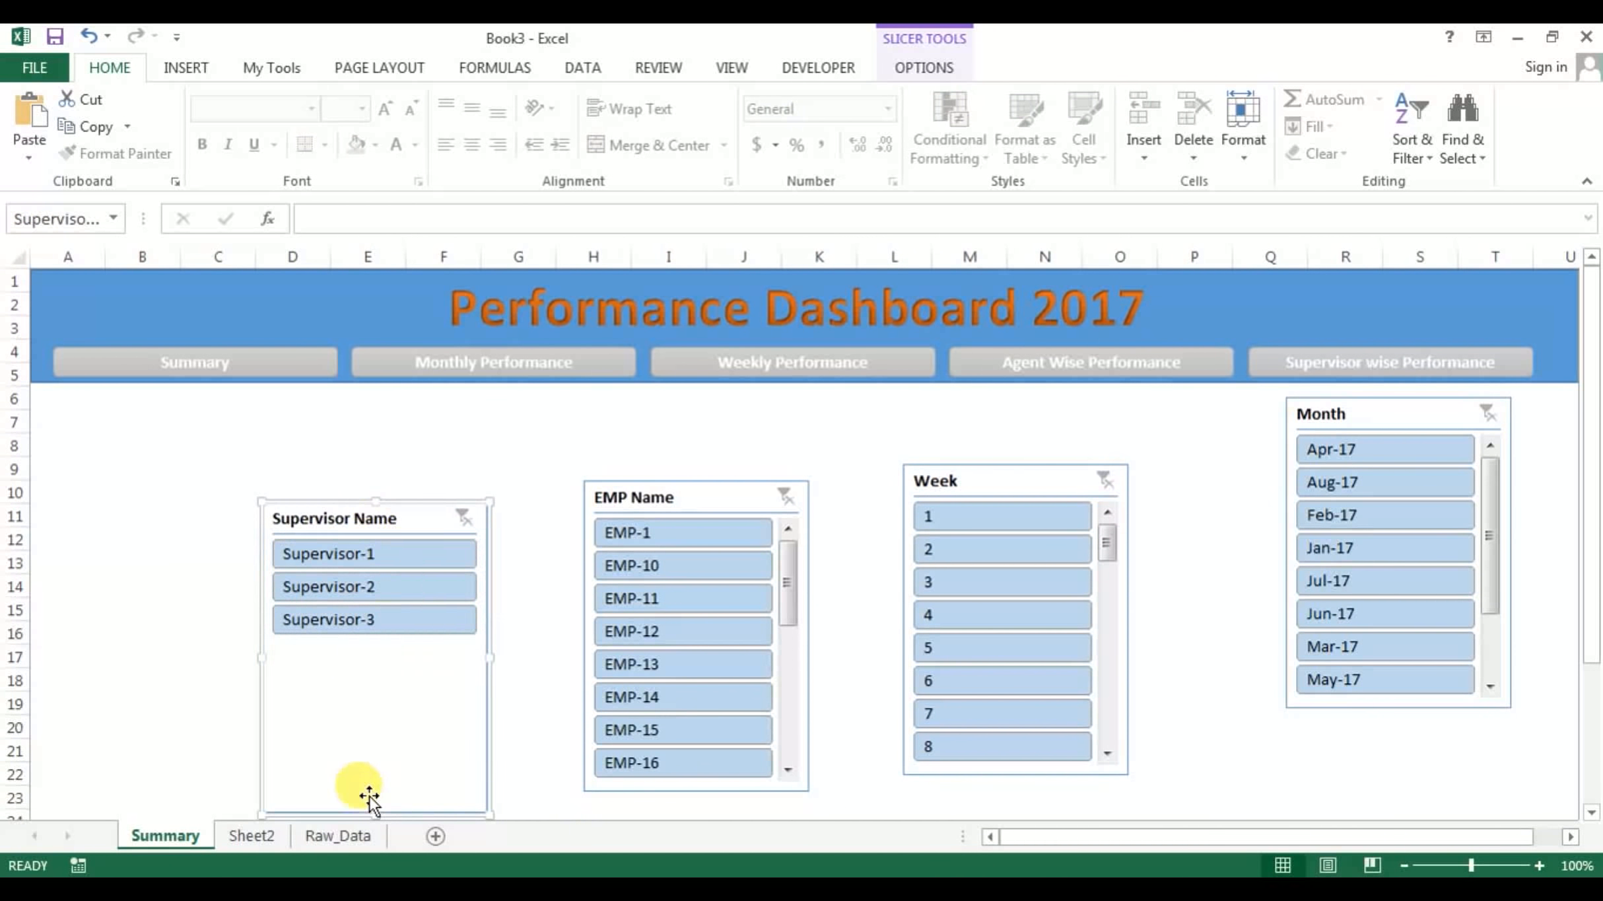
# Shorten the Supervisor Name and EMP Name slicers and stack them beneath the Summary button, with EMP Name above
pyautogui.moveTo(372, 820); pyautogui.dragTo(390, 654)
pyautogui.moveTo(394, 526); pyautogui.dragTo(184, 677)
pyautogui.moveTo(587, 480); pyautogui.dragTo(338, 431)
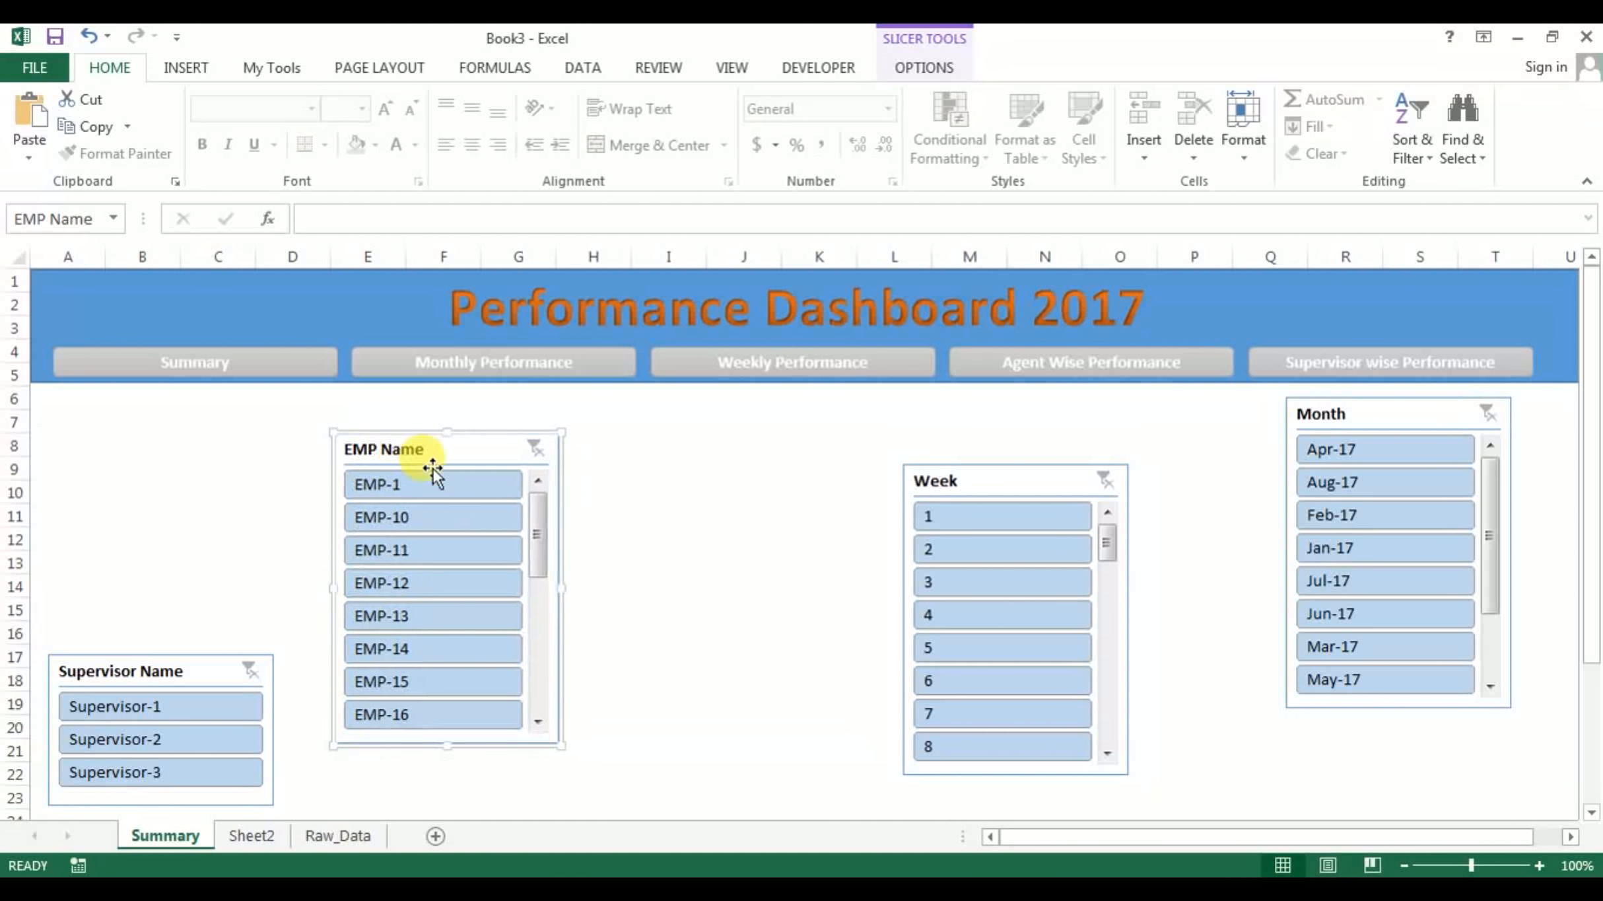
pyautogui.moveTo(447, 717); pyautogui.dragTo(447, 637)
pyautogui.moveTo(477, 450); pyautogui.dragTo(189, 421)
# Shorten the Month slicer to about five rows and place the Week slicer directly beneath it
pyautogui.click(1002, 477)
pyautogui.moveTo(1395, 705); pyautogui.dragTo(1410, 522)
pyautogui.moveTo(1036, 495); pyautogui.dragTo(1397, 558)
# Nudge the EMP Name slicer up toward the banner and the Supervisor Name slicer slightly up and left
pyautogui.click(189, 424)
pyautogui.moveTo(188, 424); pyautogui.dragTo(185, 412)
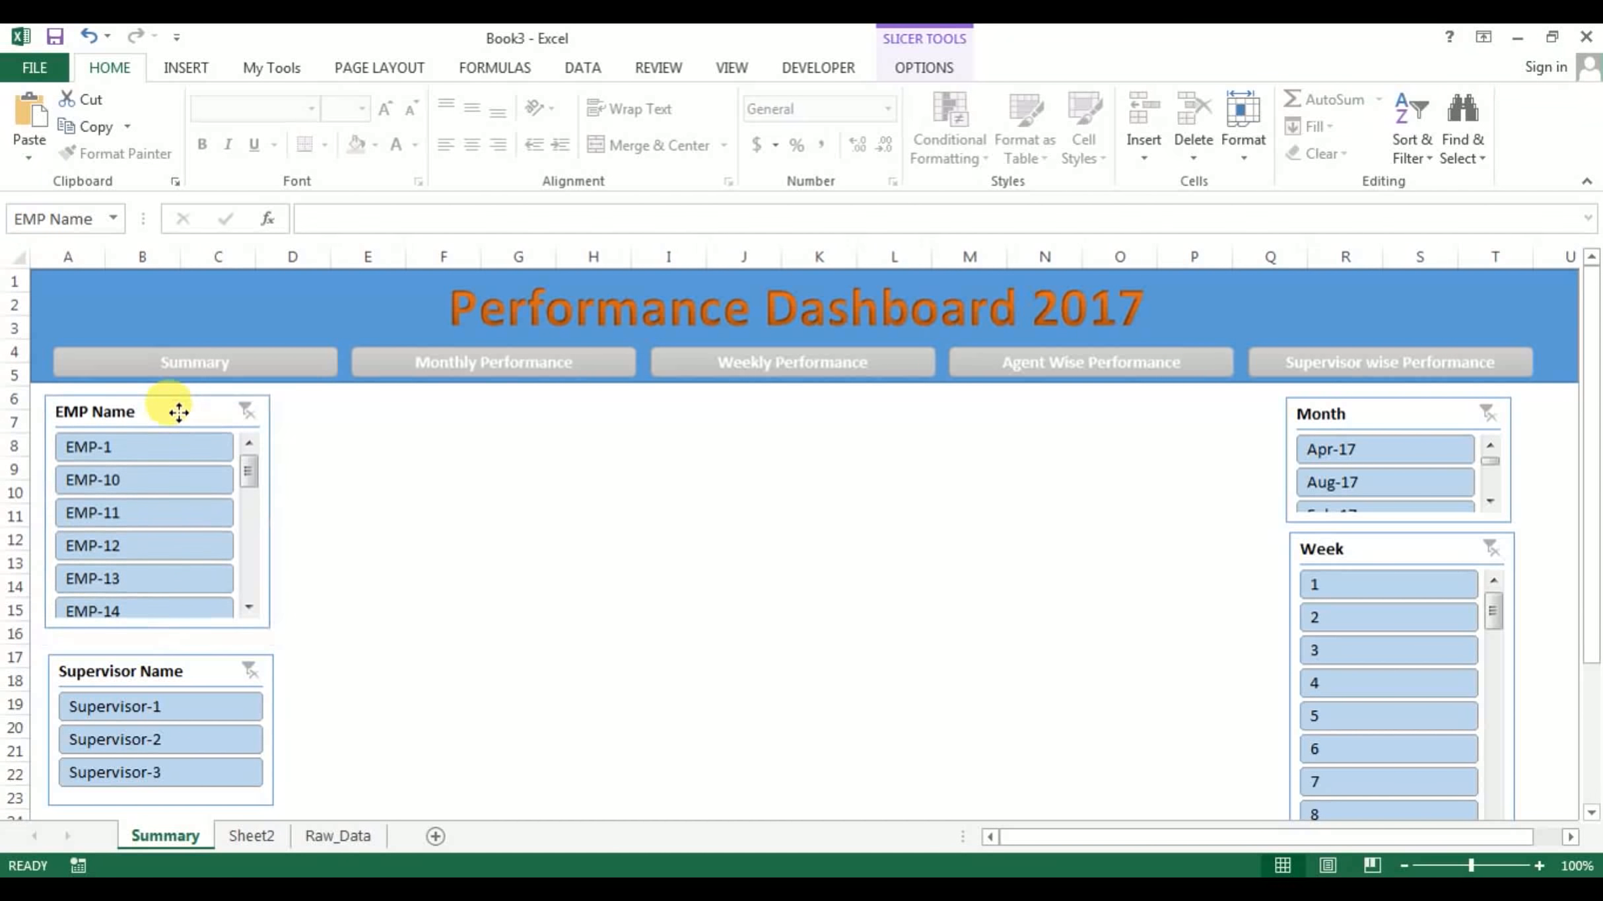
pyautogui.moveTo(150, 668); pyautogui.dragTo(135, 659)
# Select all four slicers, set their button height to 0.2", and deselect them
pyautogui.keyDown('ctrl'); pyautogui.click(179, 411); pyautogui.keyUp('ctrl')
pyautogui.keyDown('ctrl'); pyautogui.click(1324, 422); pyautogui.keyUp('ctrl')
pyautogui.keyDown('ctrl'); pyautogui.click(1377, 545); pyautogui.keyUp('ctrl')
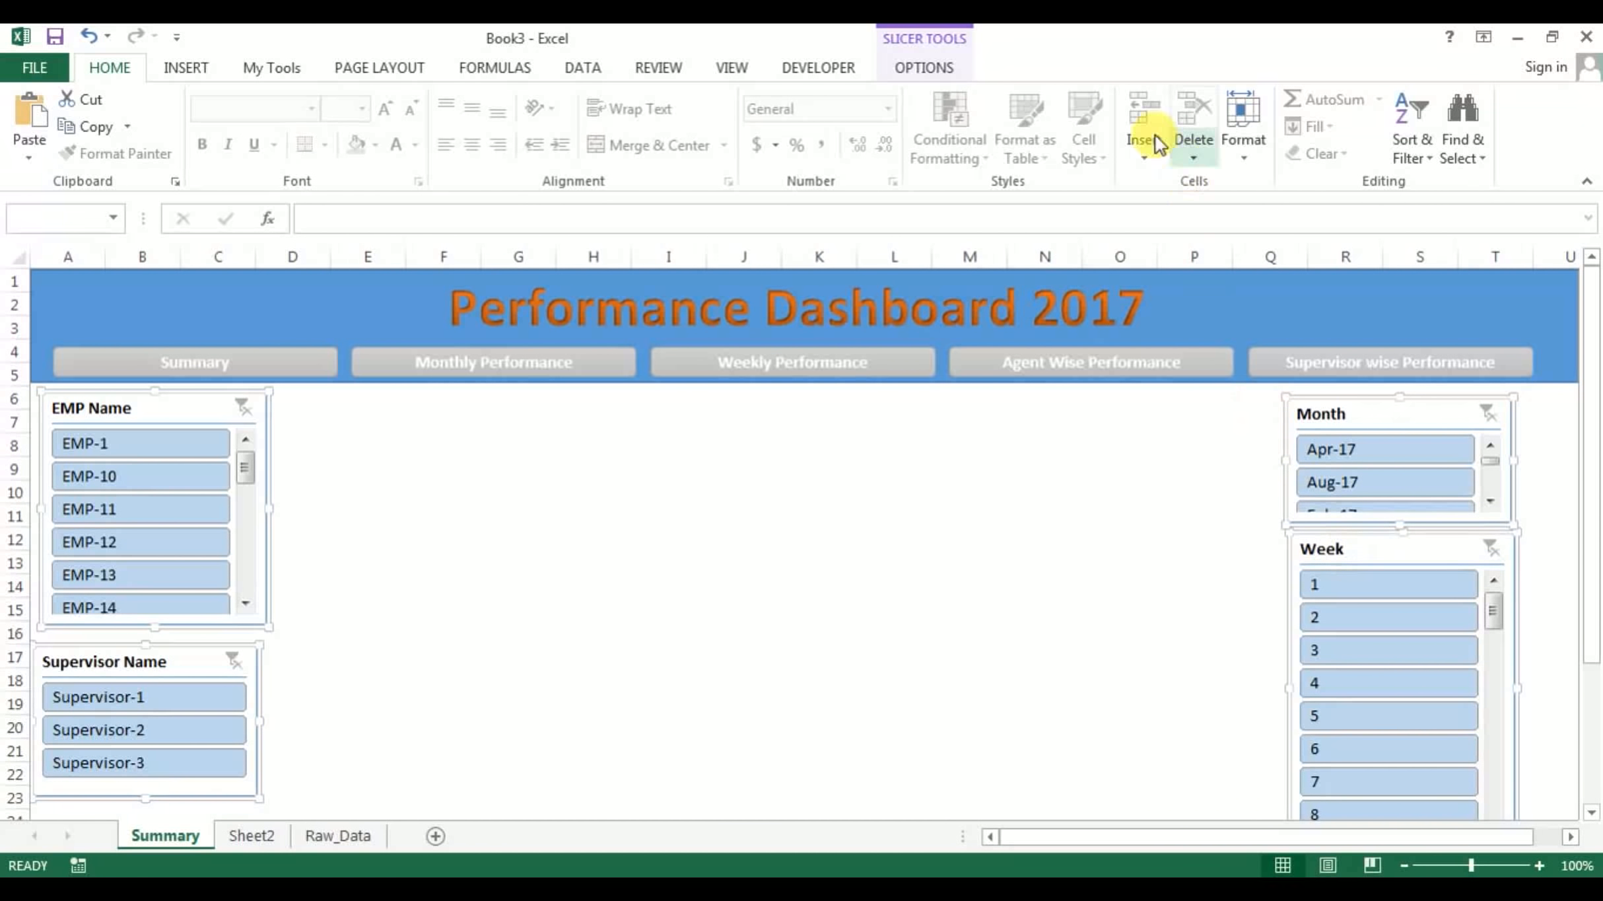
pyautogui.click(925, 67)
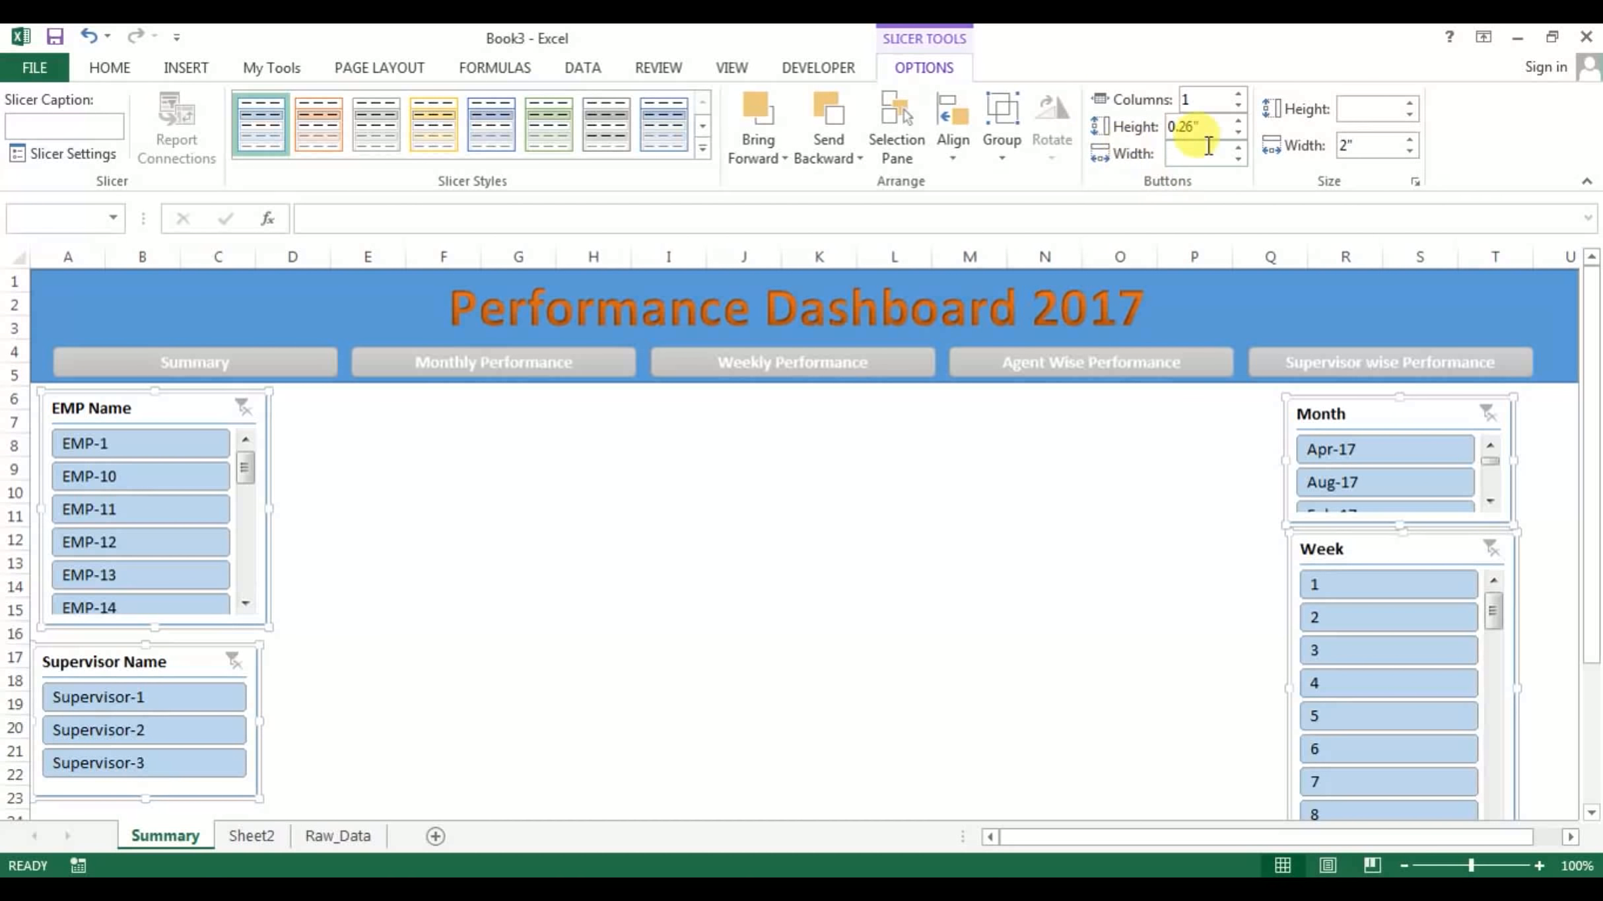
pyautogui.click(1244, 133)
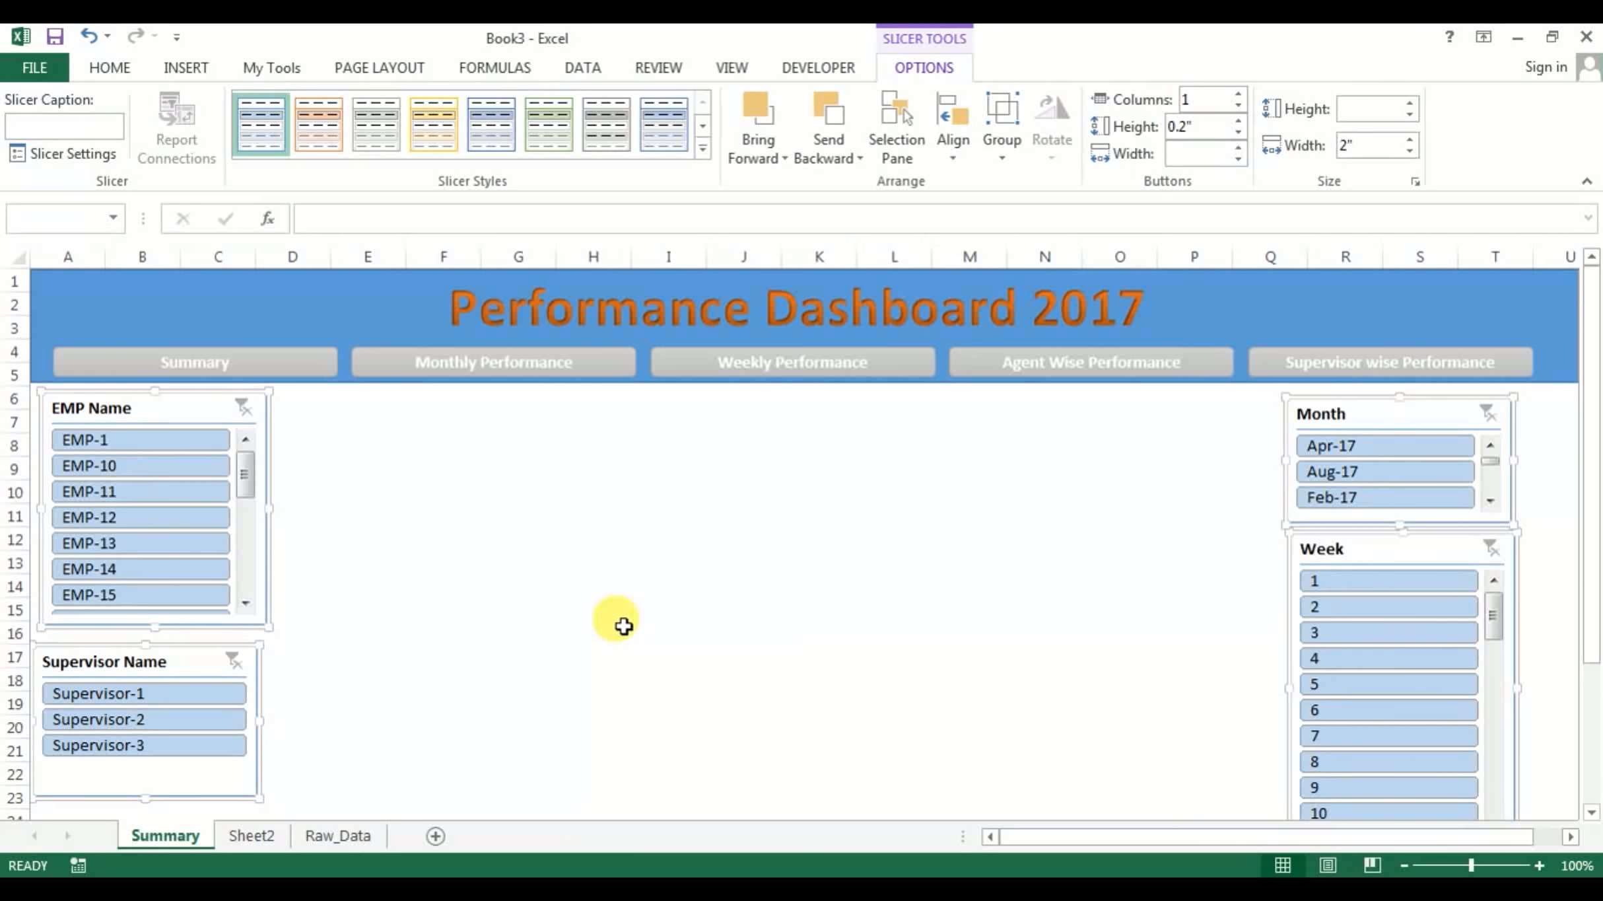
pyautogui.click(720, 560)
# Arrange the EMP Name slicer's buttons in 2 columns
pyautogui.click(175, 403)
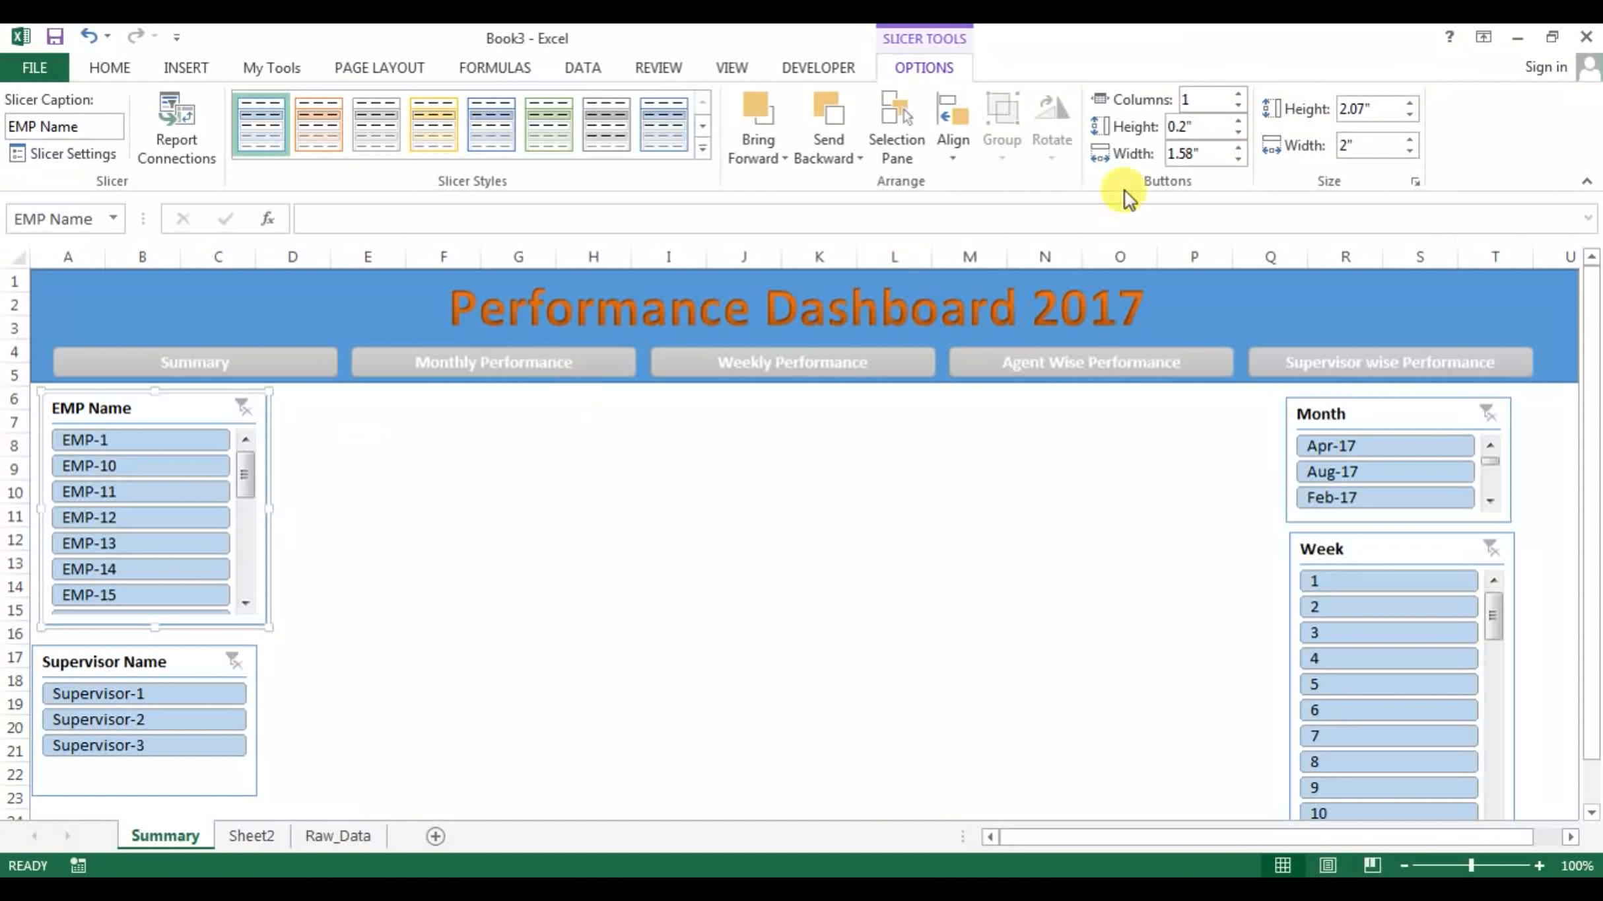
pyautogui.click(1238, 95)
pyautogui.click(671, 562)
# Move the Supervisor Name slicer slightly down and lengthen the EMP Name slicer to 2.37", aligning it above
pyautogui.click(169, 667)
pyautogui.moveTo(169, 668)
pyautogui.mouseDown()
pyautogui.moveTo(168, 654)
pyautogui.moveTo(175, 686)
pyautogui.mouseUp()
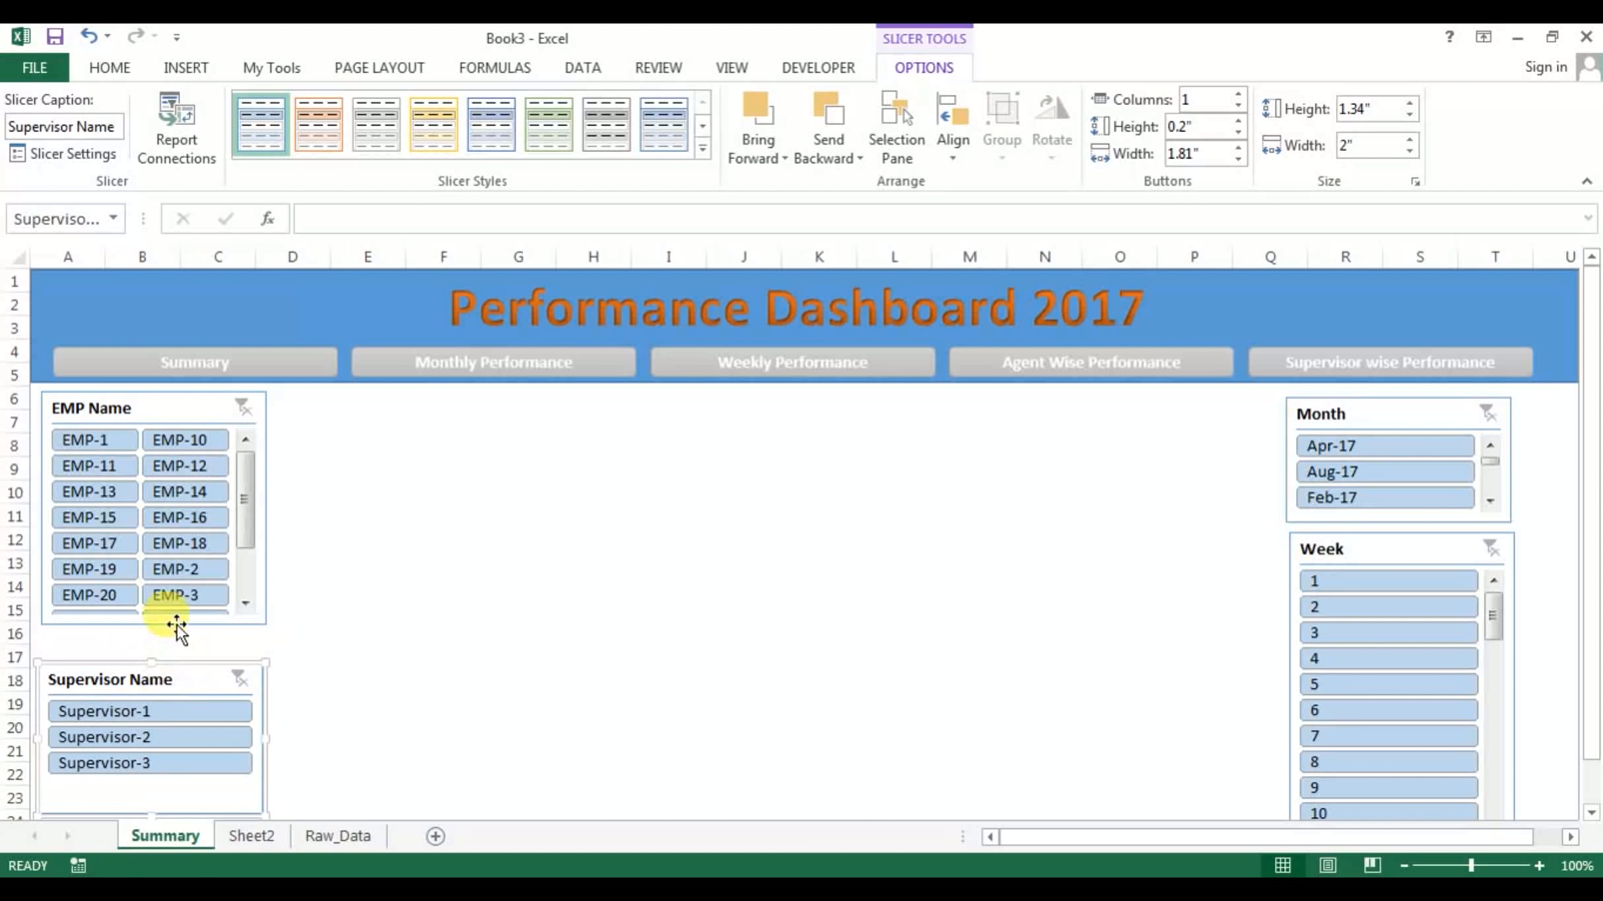
pyautogui.click(177, 625)
pyautogui.moveTo(155, 624); pyautogui.dragTo(155, 657)
pyautogui.click(354, 654)
pyautogui.click(204, 396)
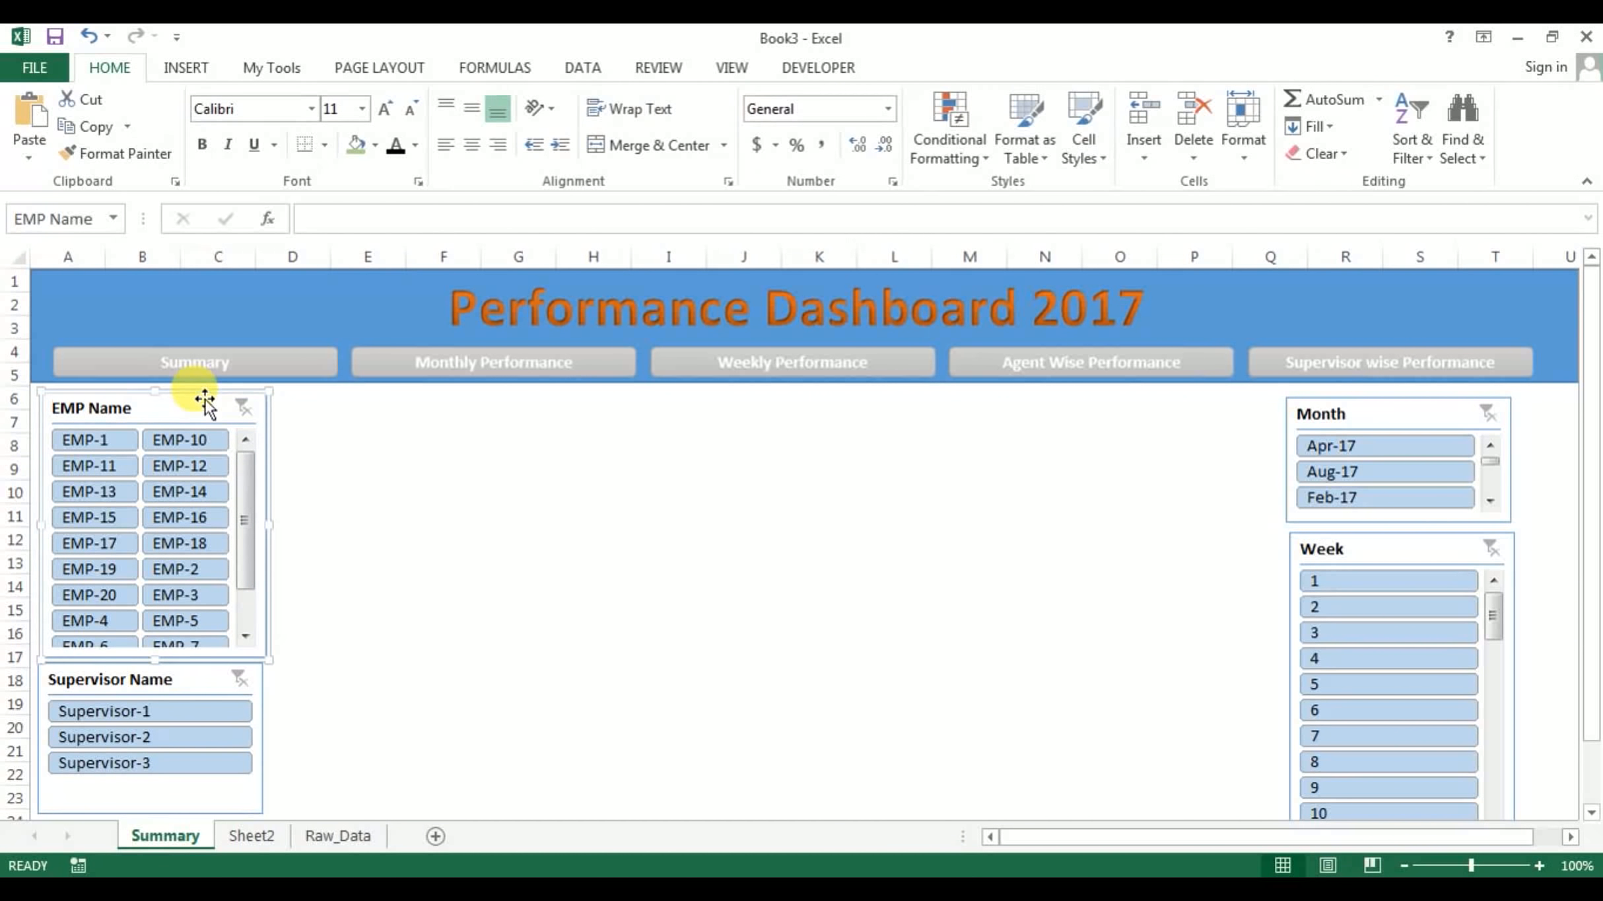
# Arrange the Month slicer's buttons in 2 columns and the Week slicer's buttons in 3 columns
pyautogui.click(1365, 401)
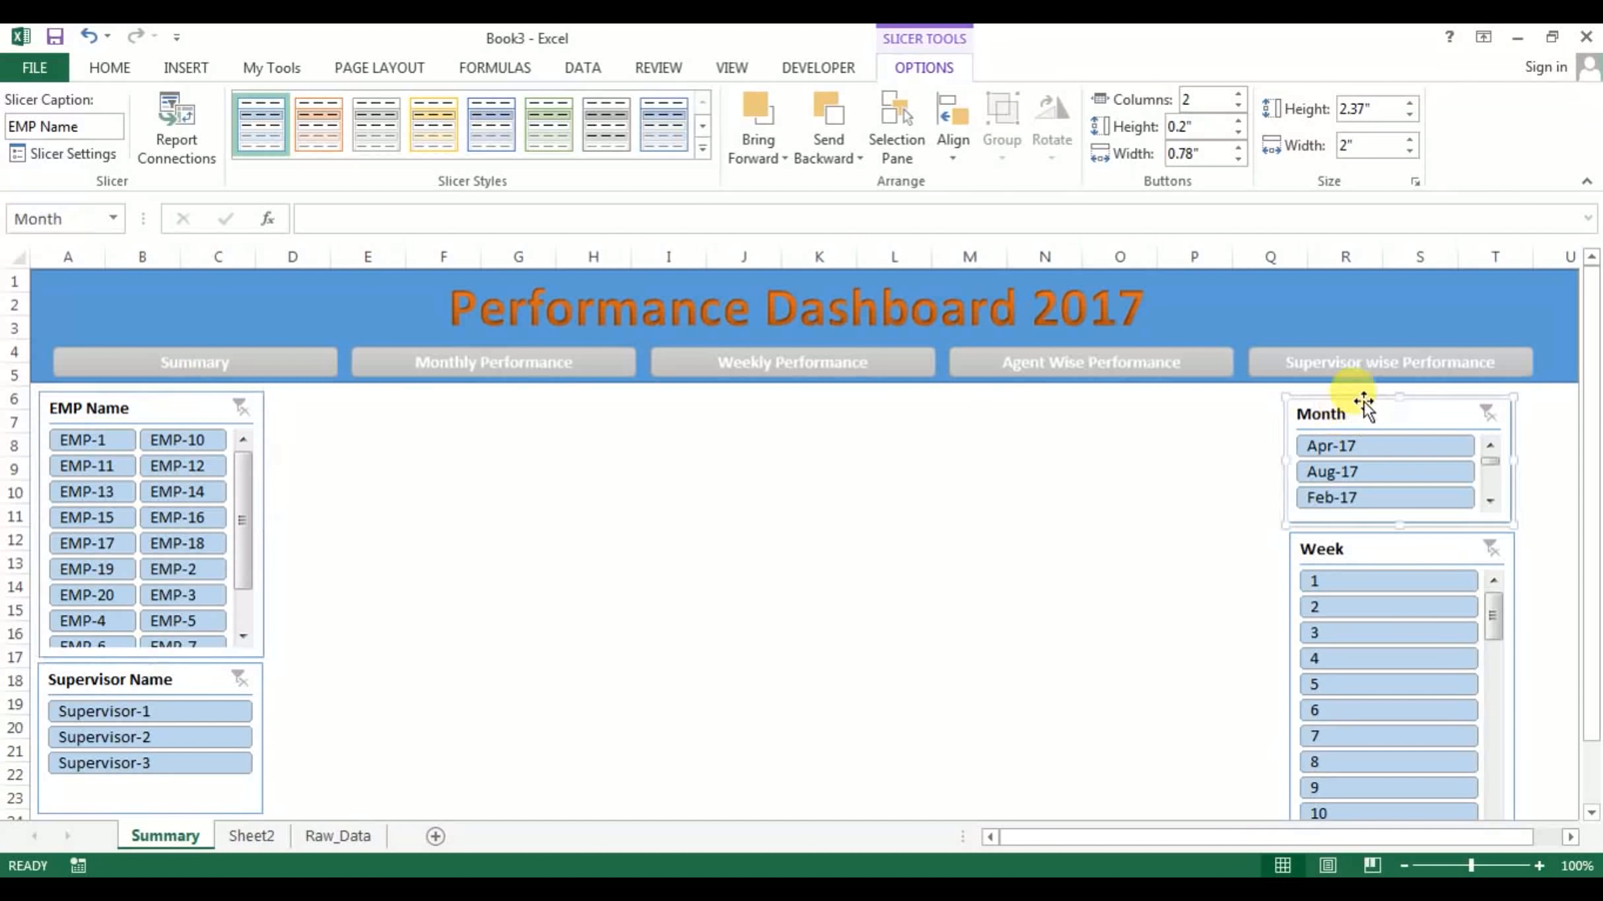
pyautogui.click(1238, 94)
pyautogui.click(1406, 552)
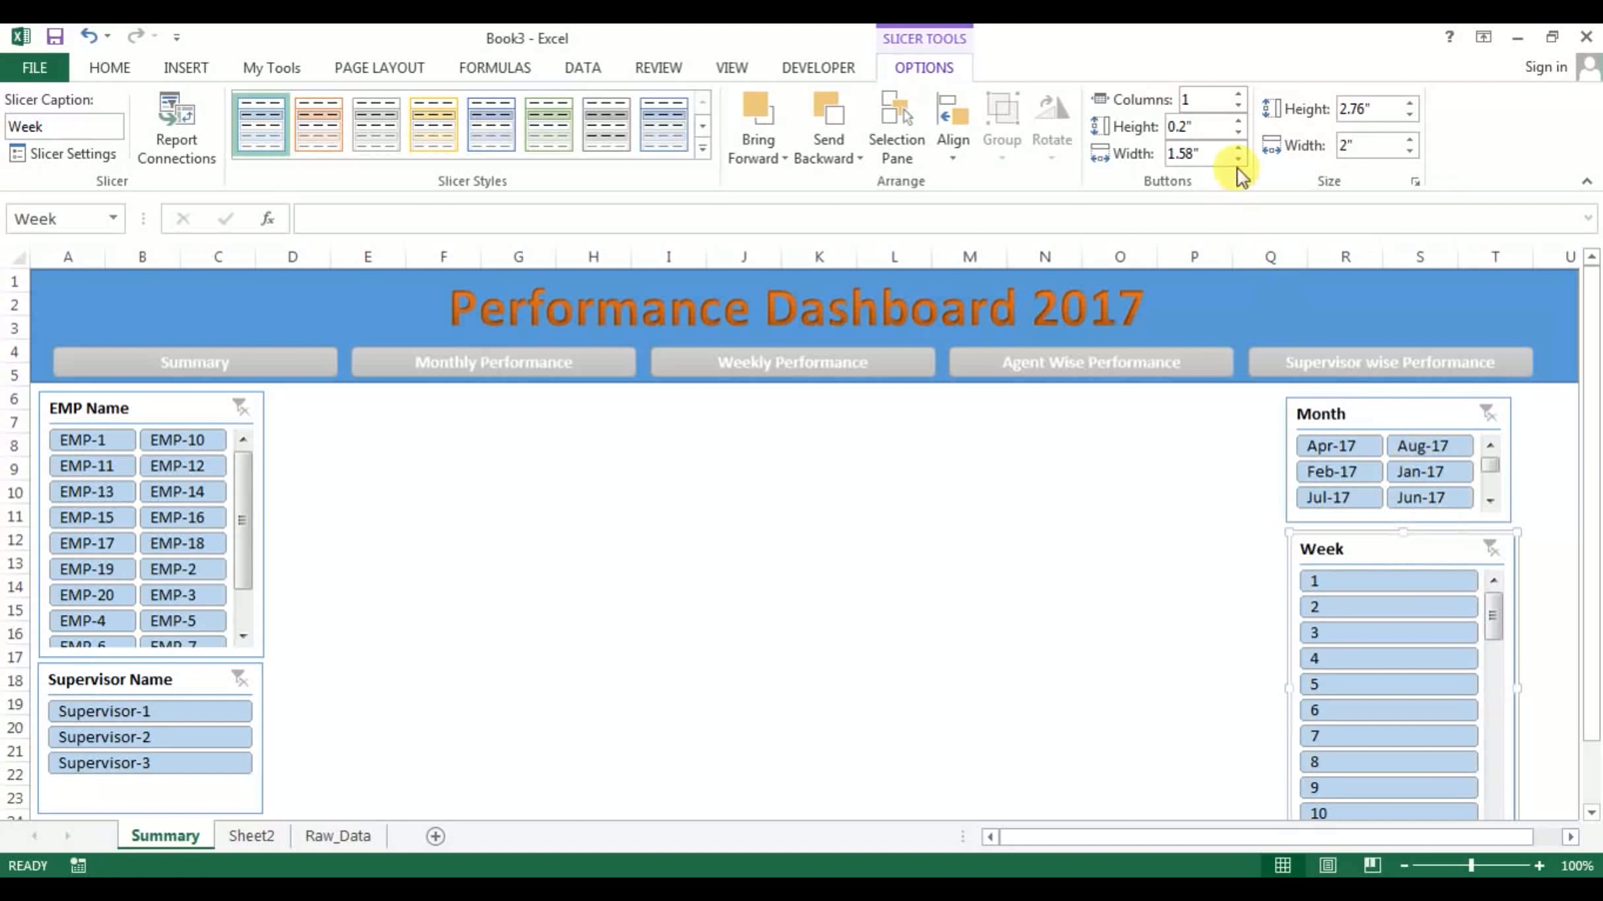
pyautogui.click(1242, 93)
pyautogui.click(1242, 92)
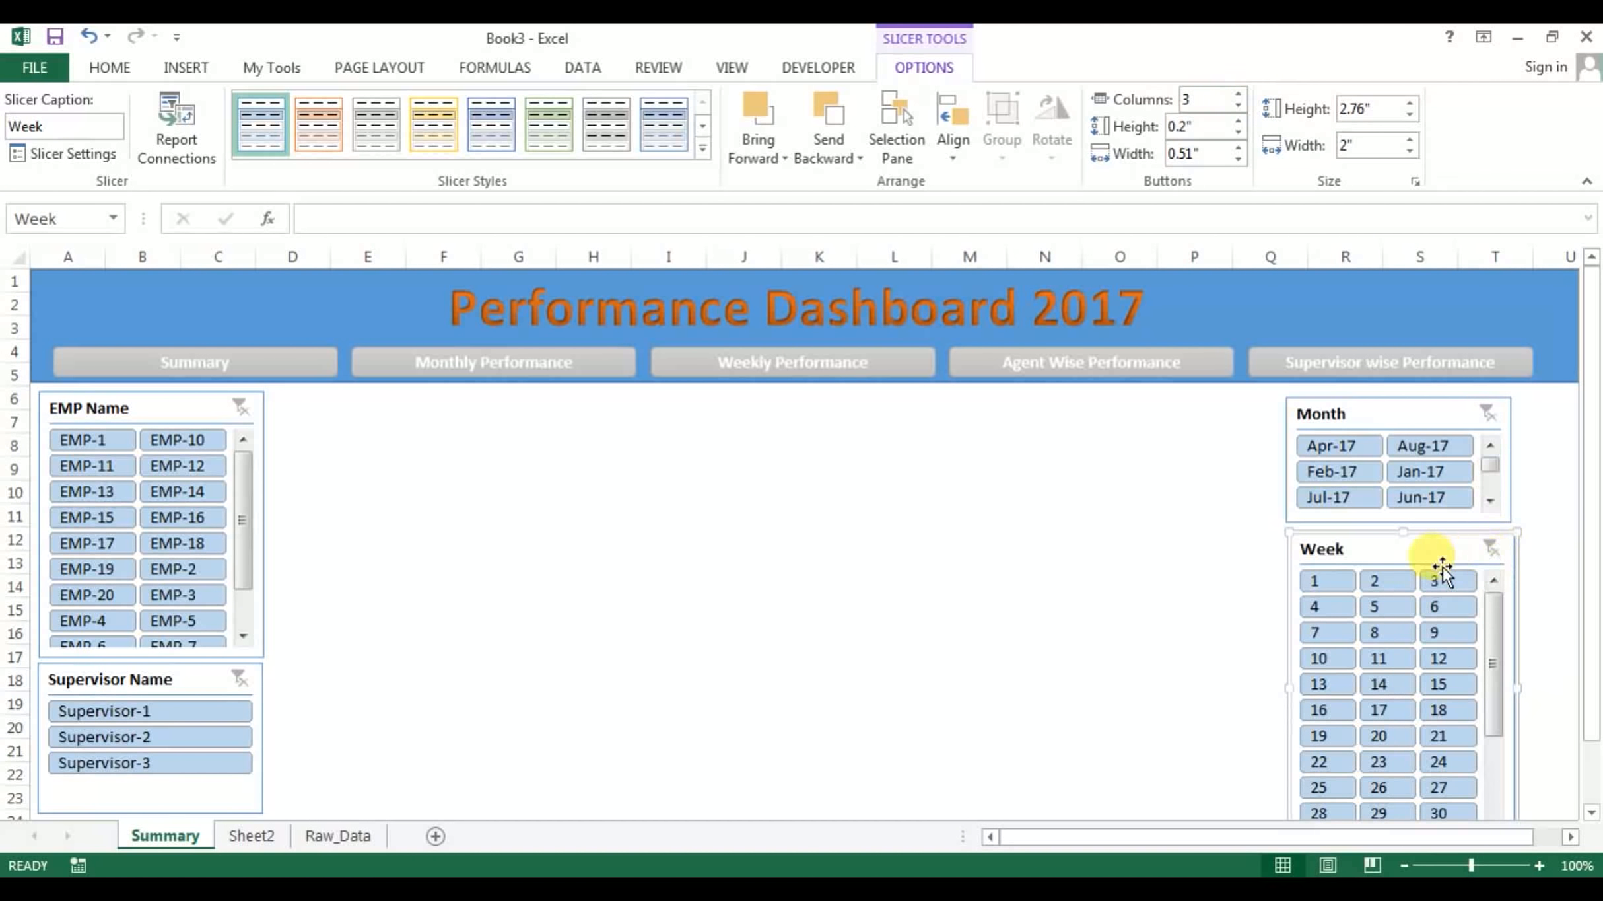
# Shorten the Week slicer to 2.37" and shift it slightly down and right below the Month slicer
pyautogui.scroll(-1, 1593, 590)
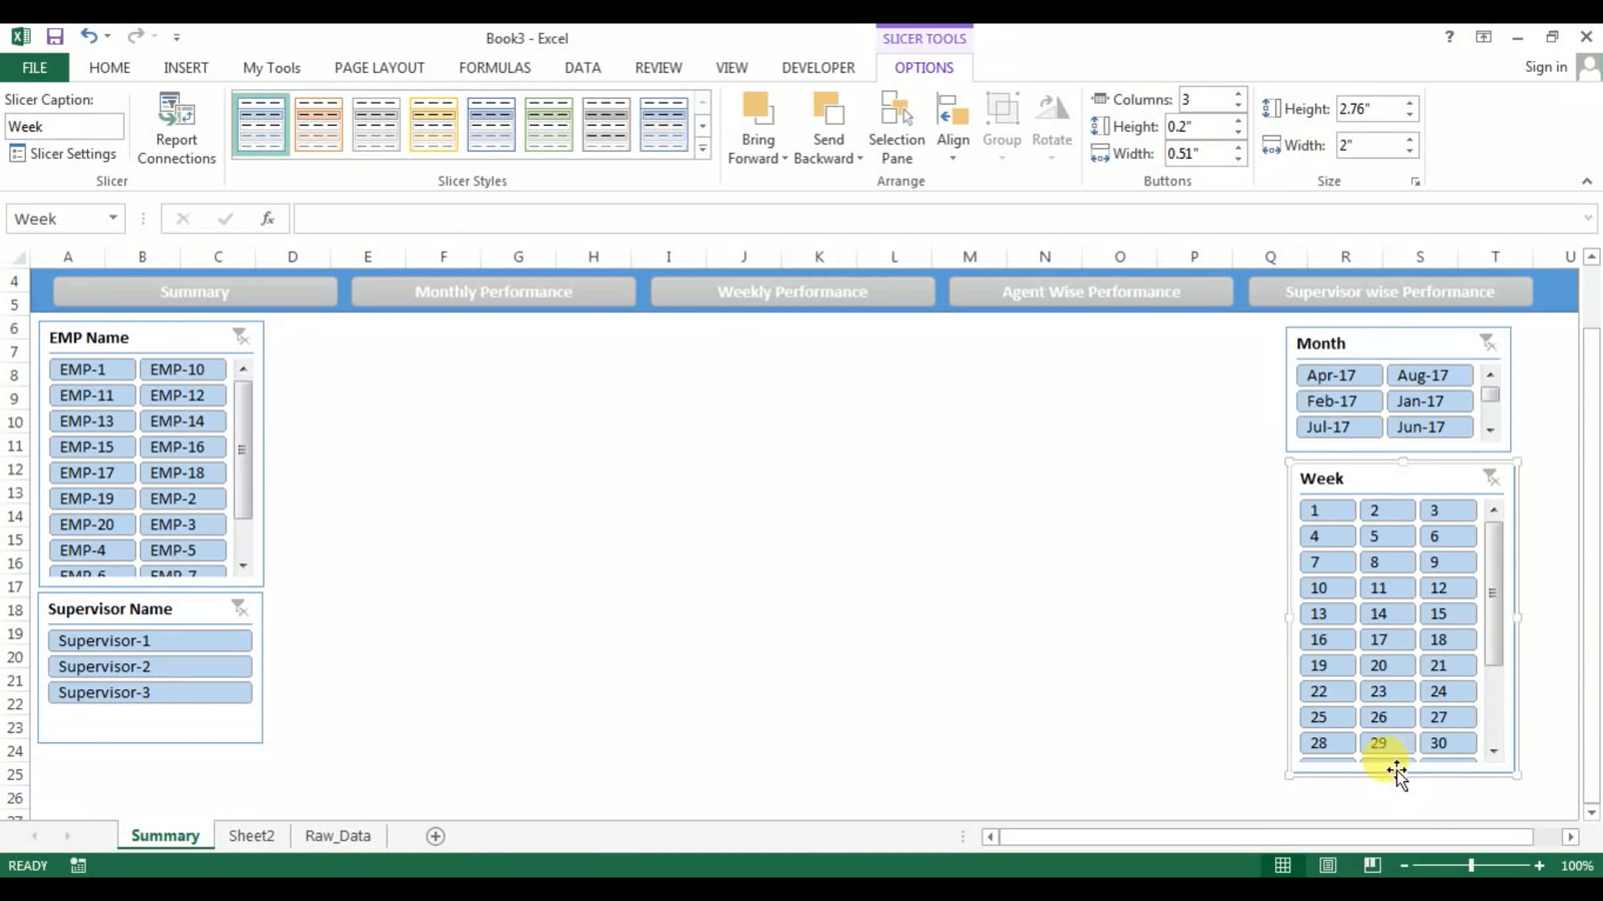
pyautogui.moveTo(1404, 776); pyautogui.dragTo(1404, 728)
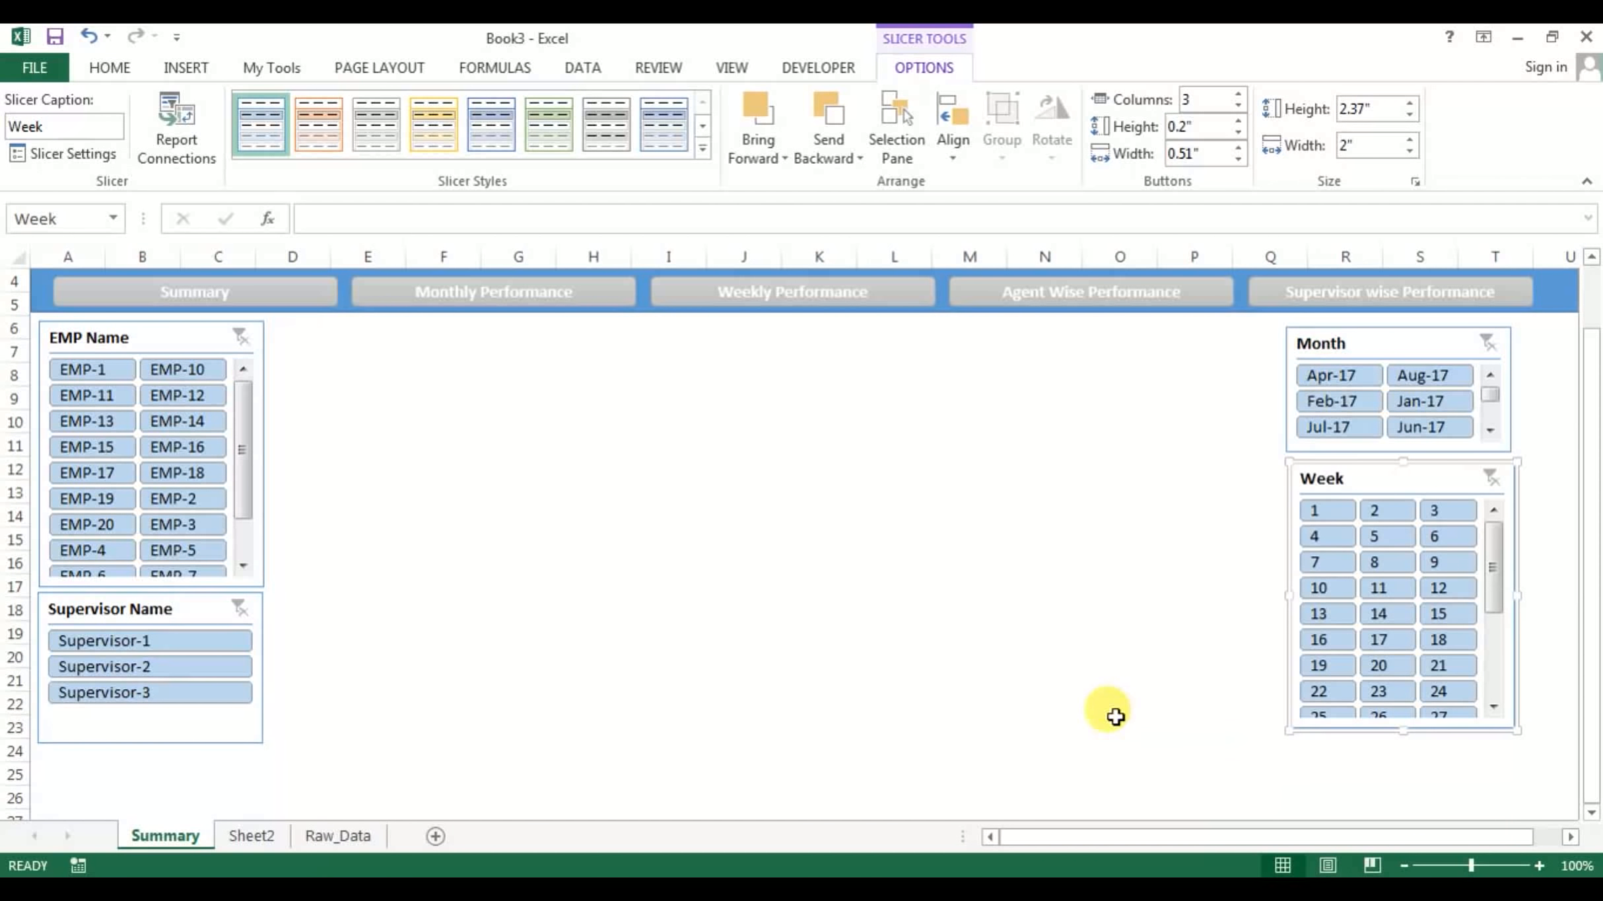
pyautogui.click(1116, 723)
pyautogui.scroll(1, 1595, 590)
pyautogui.moveTo(1406, 551); pyautogui.dragTo(1417, 564)
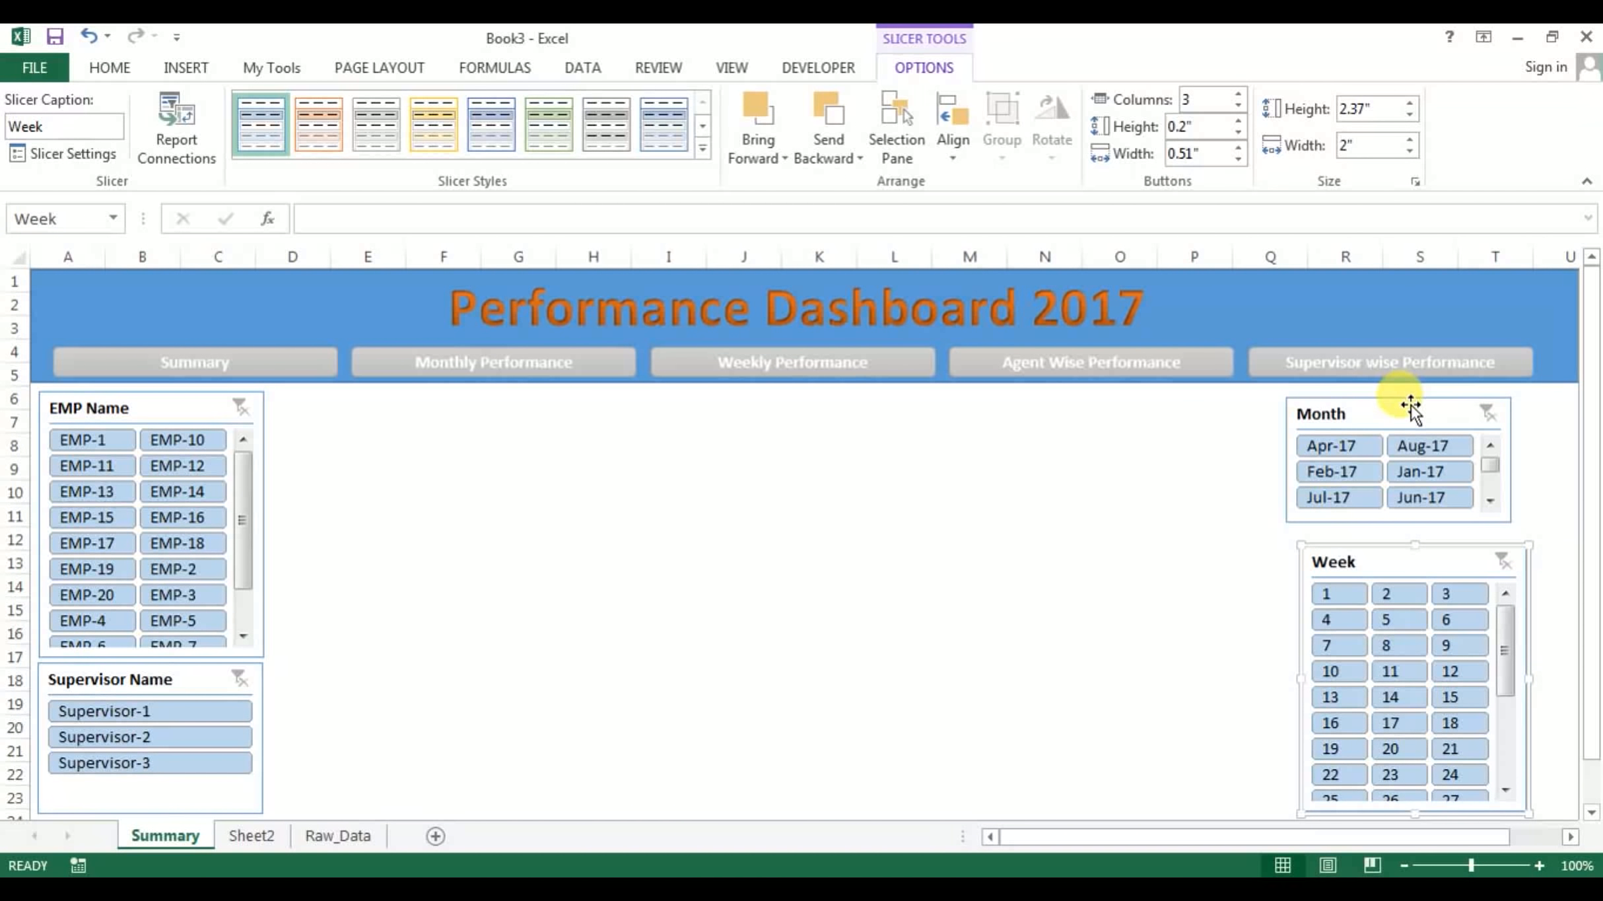
# Align the Month and Week slicers along the sheet's right edge, lengthening Month to show more buttons and placing Week directly beneath it
pyautogui.keyDown('shift'); pyautogui.click(1411, 409); pyautogui.keyUp('shift')
pyautogui.moveTo(1403, 415); pyautogui.dragTo(1440, 394)
pyautogui.click(1194, 549)
pyautogui.moveTo(1442, 564)
pyautogui.mouseDown()
pyautogui.moveTo(1446, 529)
pyautogui.moveTo(1444, 595)
pyautogui.mouseUp()
pyautogui.click(1452, 513)
pyautogui.click(1451, 561)
pyautogui.click(1457, 540)
pyautogui.click(1255, 611)
pyautogui.click(1450, 593)
pyautogui.click(1059, 584)
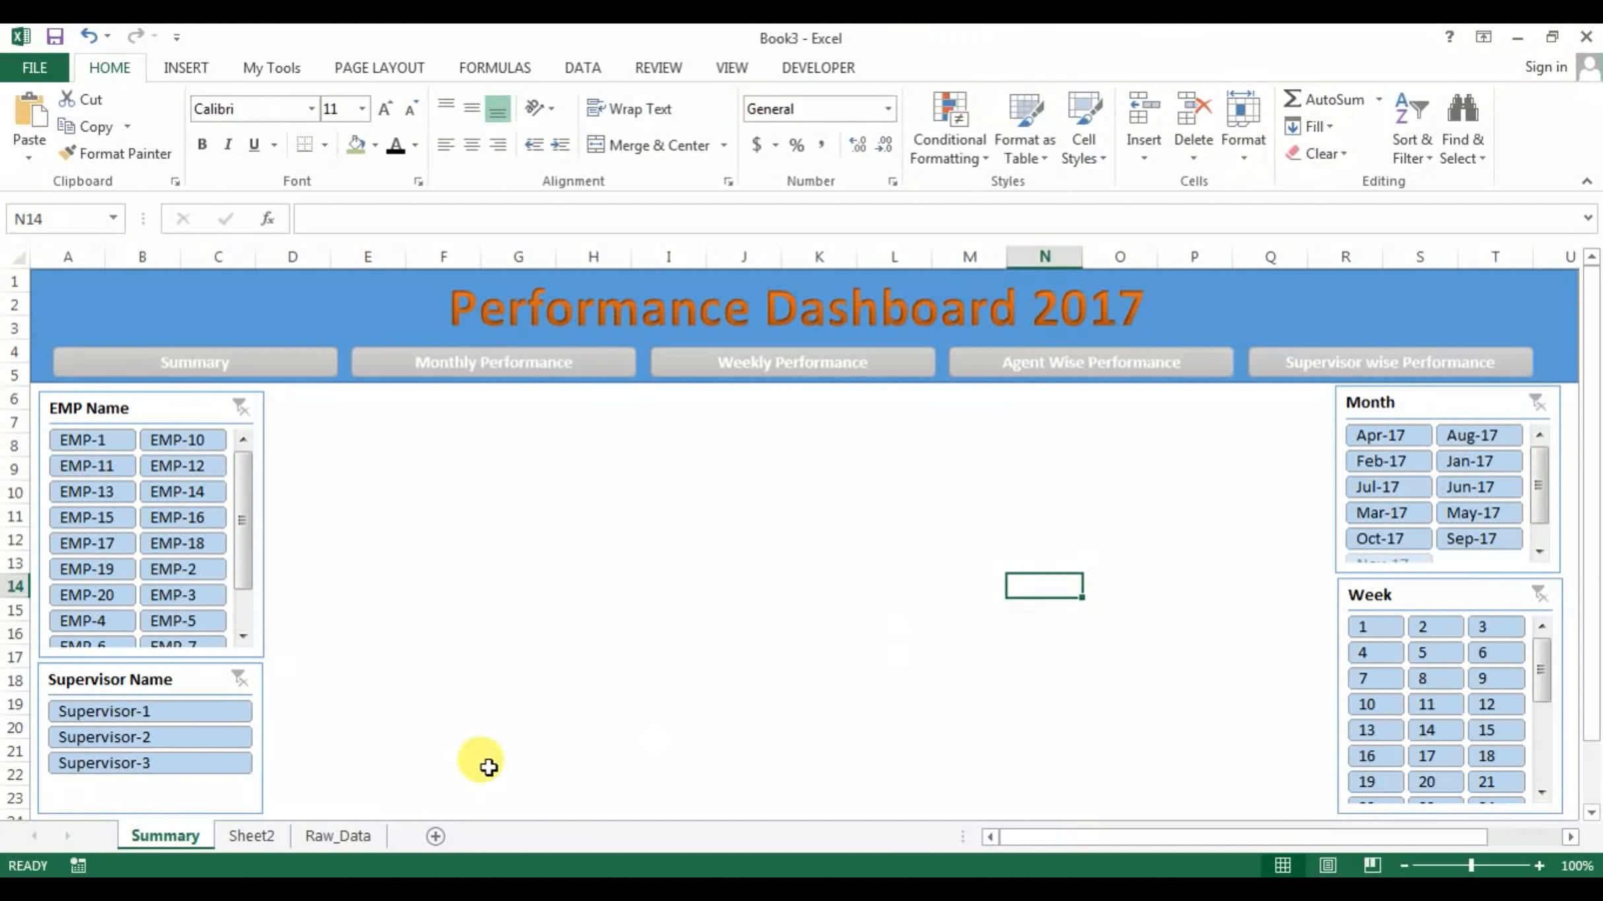
# Give all five navigation buttons, from Summary to Supervisor wise Performance, a solid mid-grey fill
pyautogui.click(628, 589)
pyautogui.hotkey('alt', 'Tab')
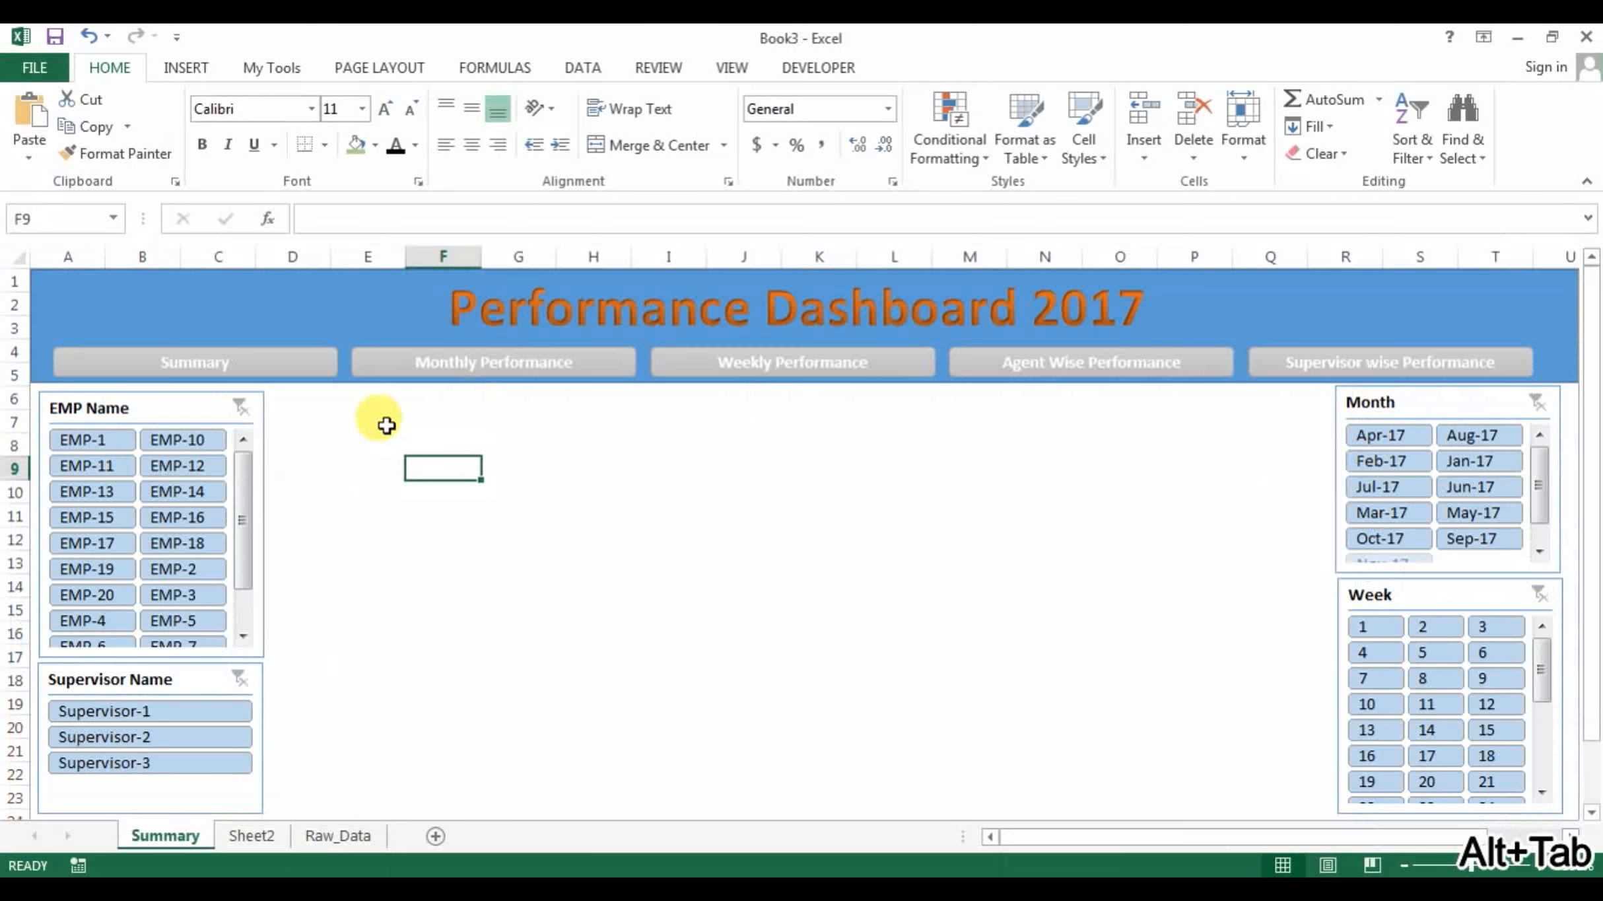
pyautogui.click(308, 370)
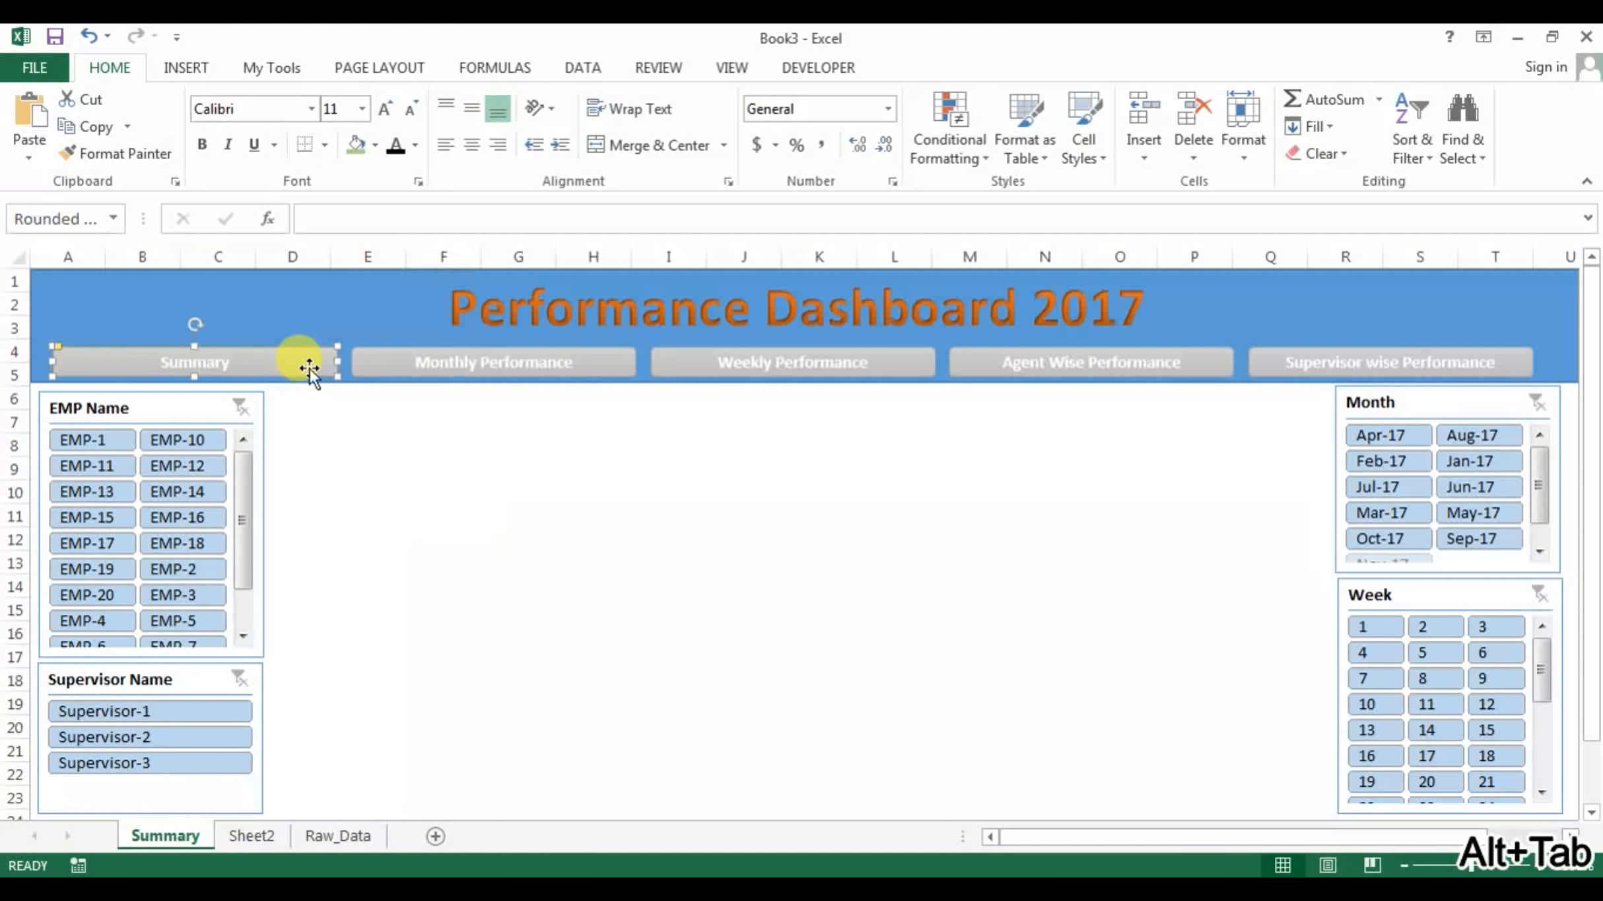
pyautogui.keyDown('ctrl'); pyautogui.click(622, 359); pyautogui.keyUp('ctrl')
pyautogui.keyDown('ctrl'); pyautogui.click(850, 365); pyautogui.keyUp('ctrl')
pyautogui.keyDown('ctrl'); pyautogui.click(1024, 357); pyautogui.keyUp('ctrl')
pyautogui.keyDown('ctrl'); pyautogui.click(1260, 360); pyautogui.keyUp('ctrl')
pyautogui.click(925, 67)
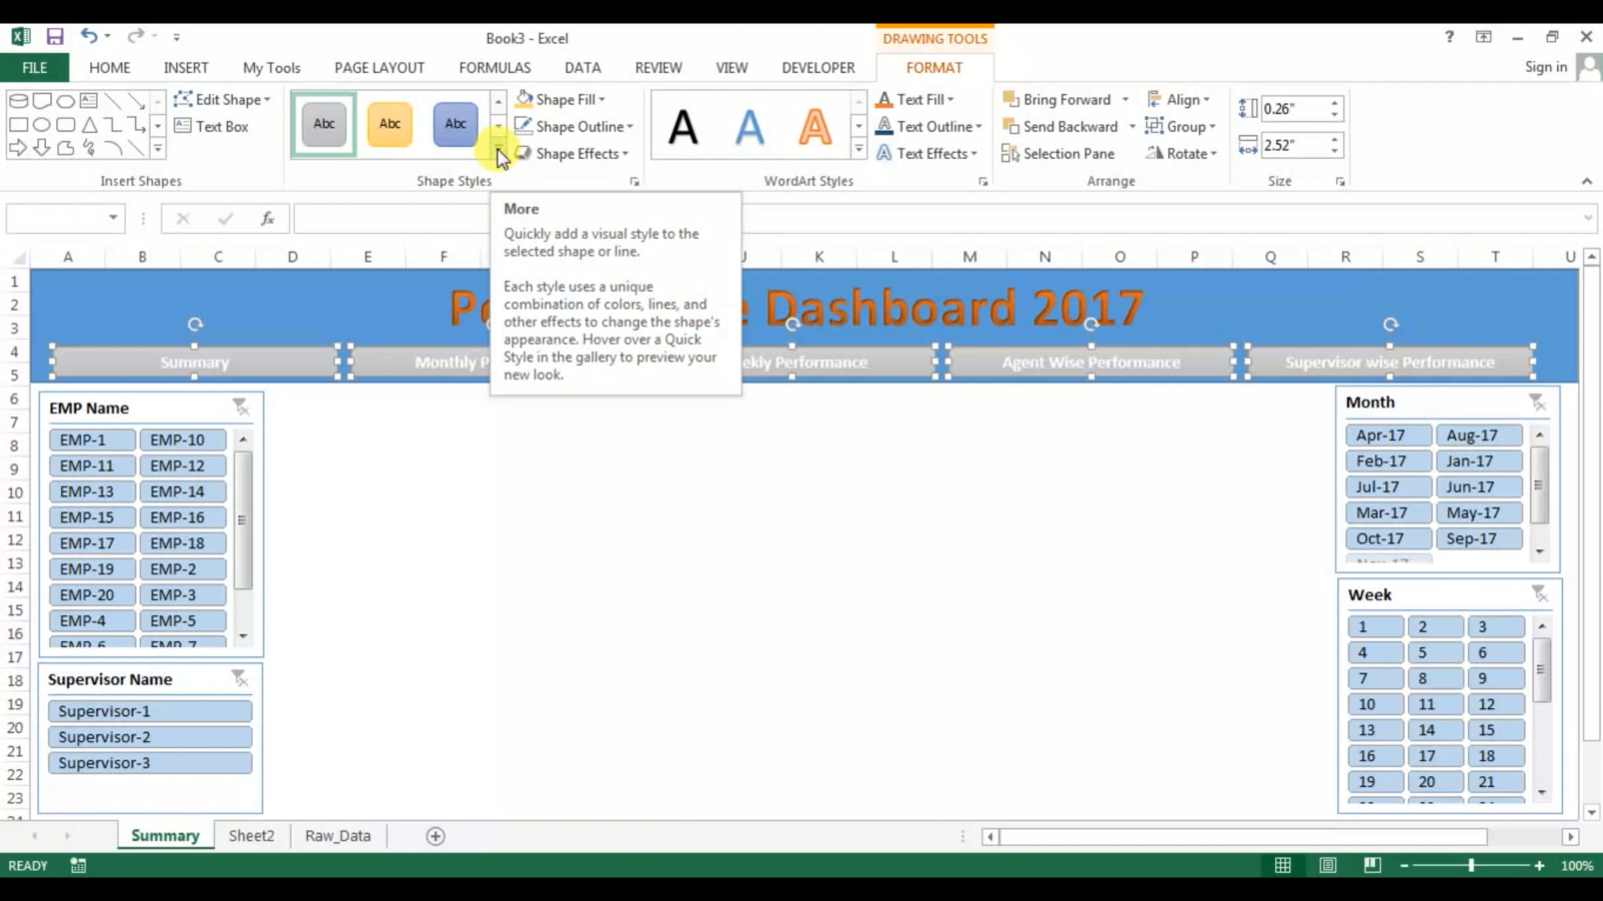
pyautogui.click(609, 96)
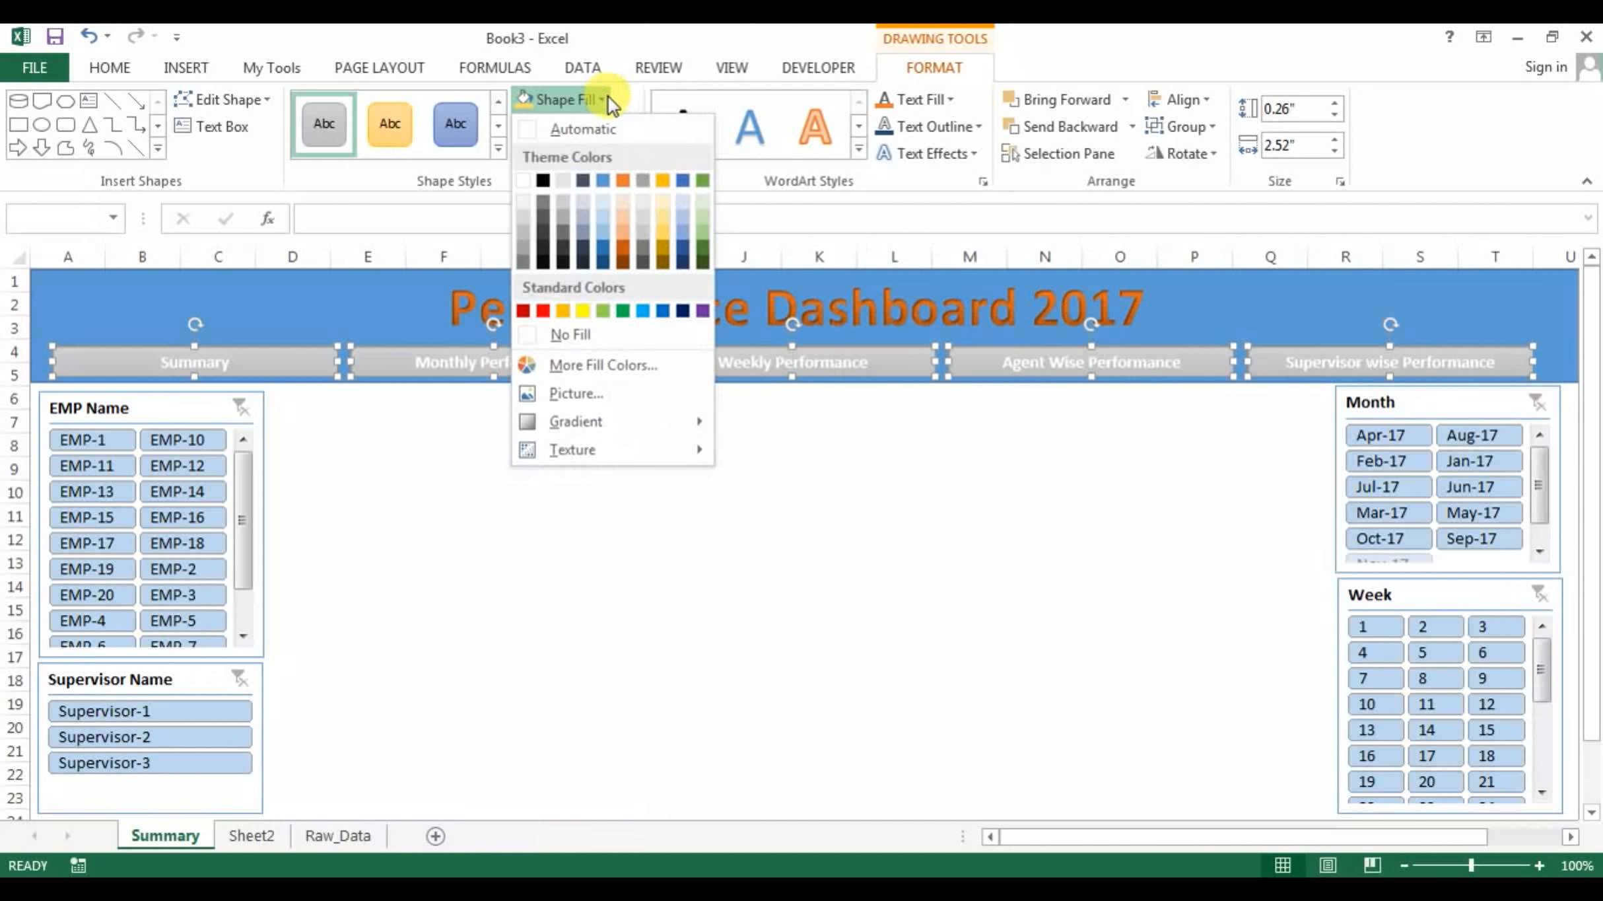
pyautogui.moveTo(618, 419)
pyautogui.click(521, 244)
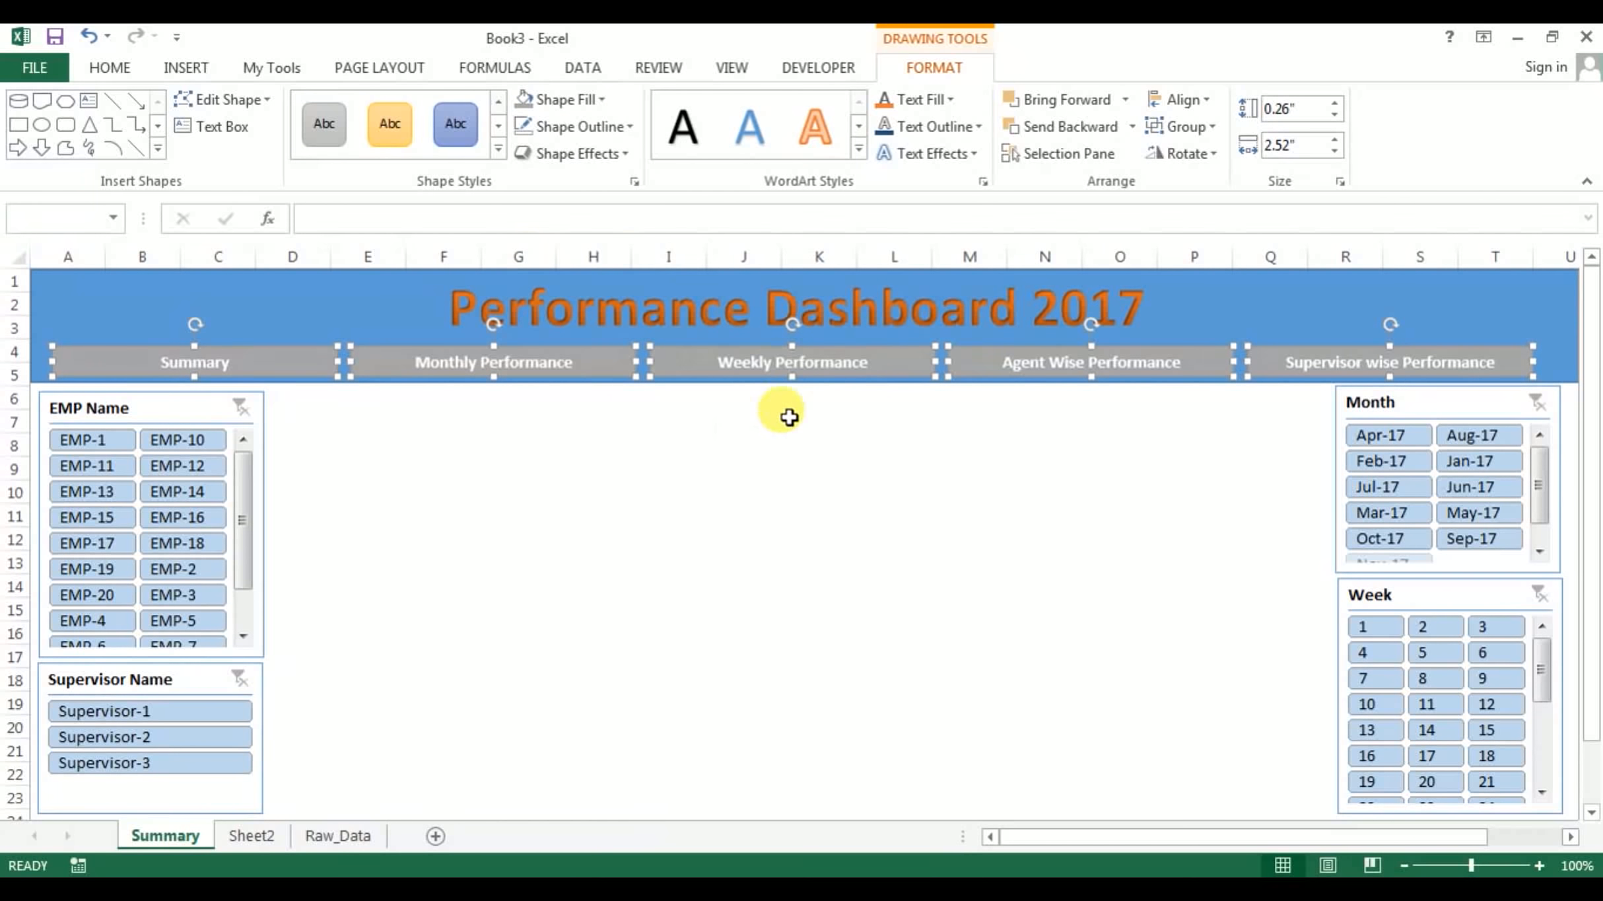
pyautogui.click(634, 481)
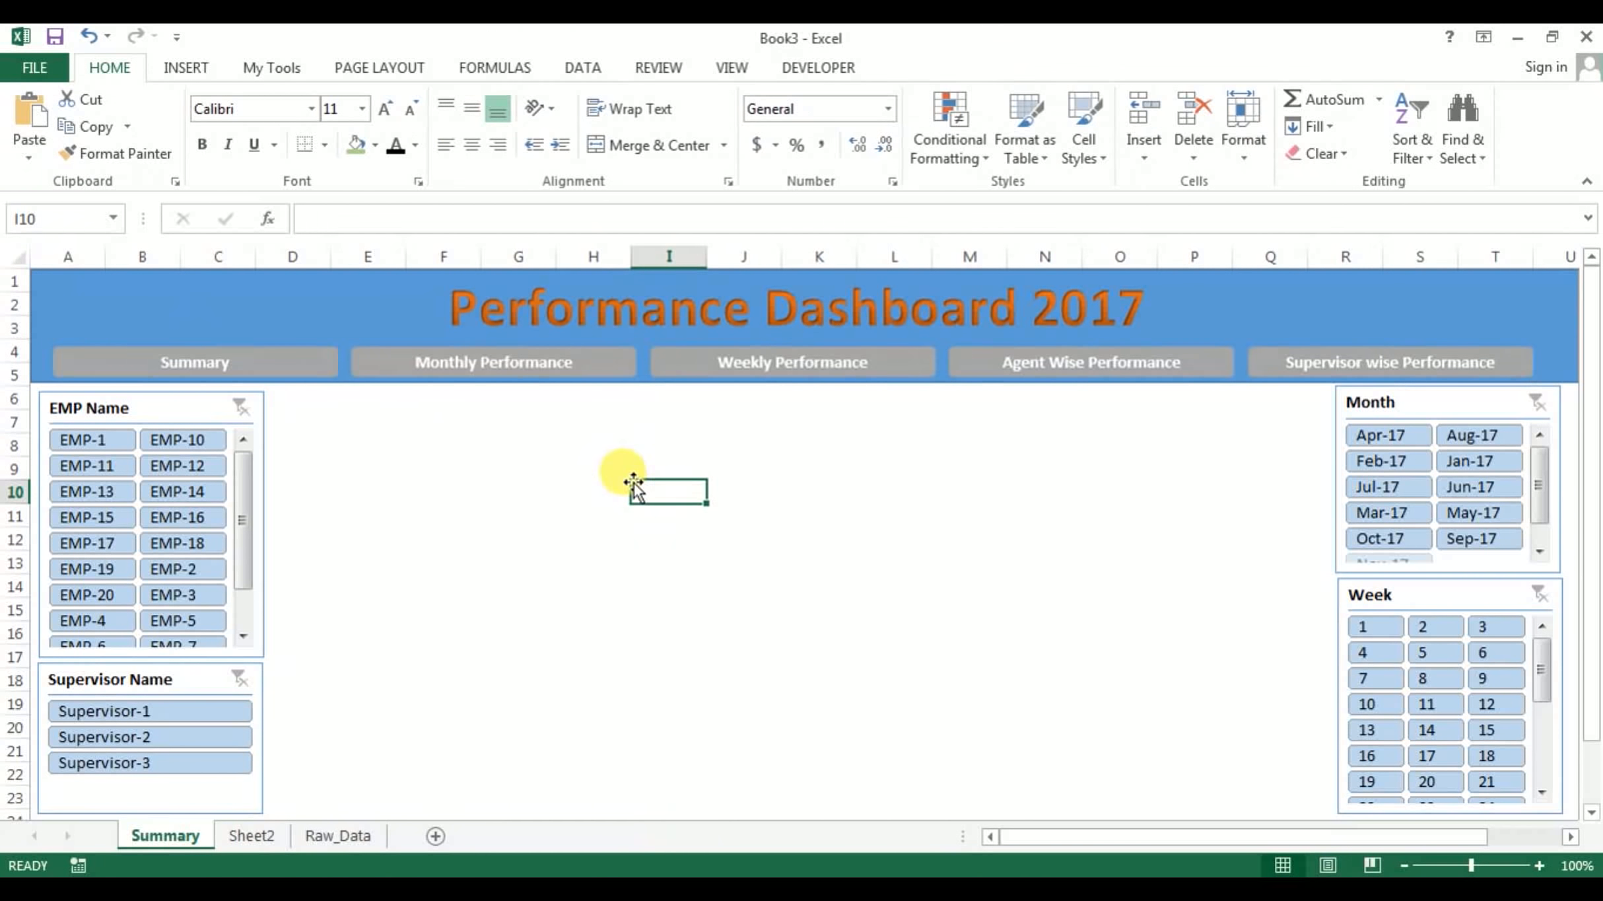
# Fill the Summary navigation button with dark red and apply a bevelled preset effect with a shadow
pyautogui.click(322, 372)
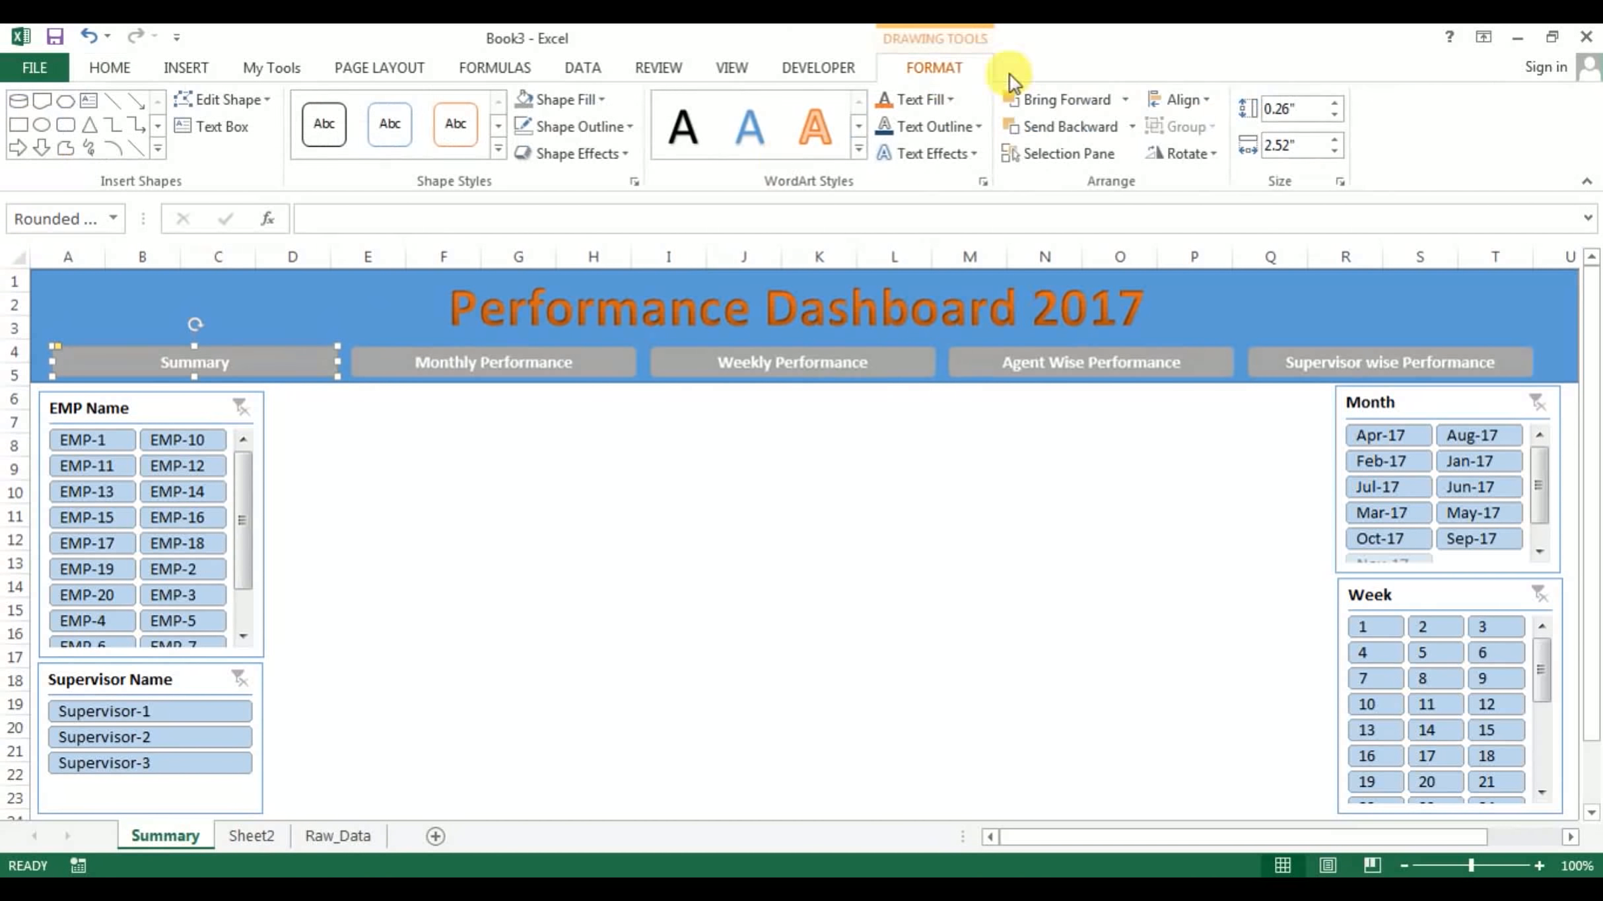
pyautogui.click(605, 100)
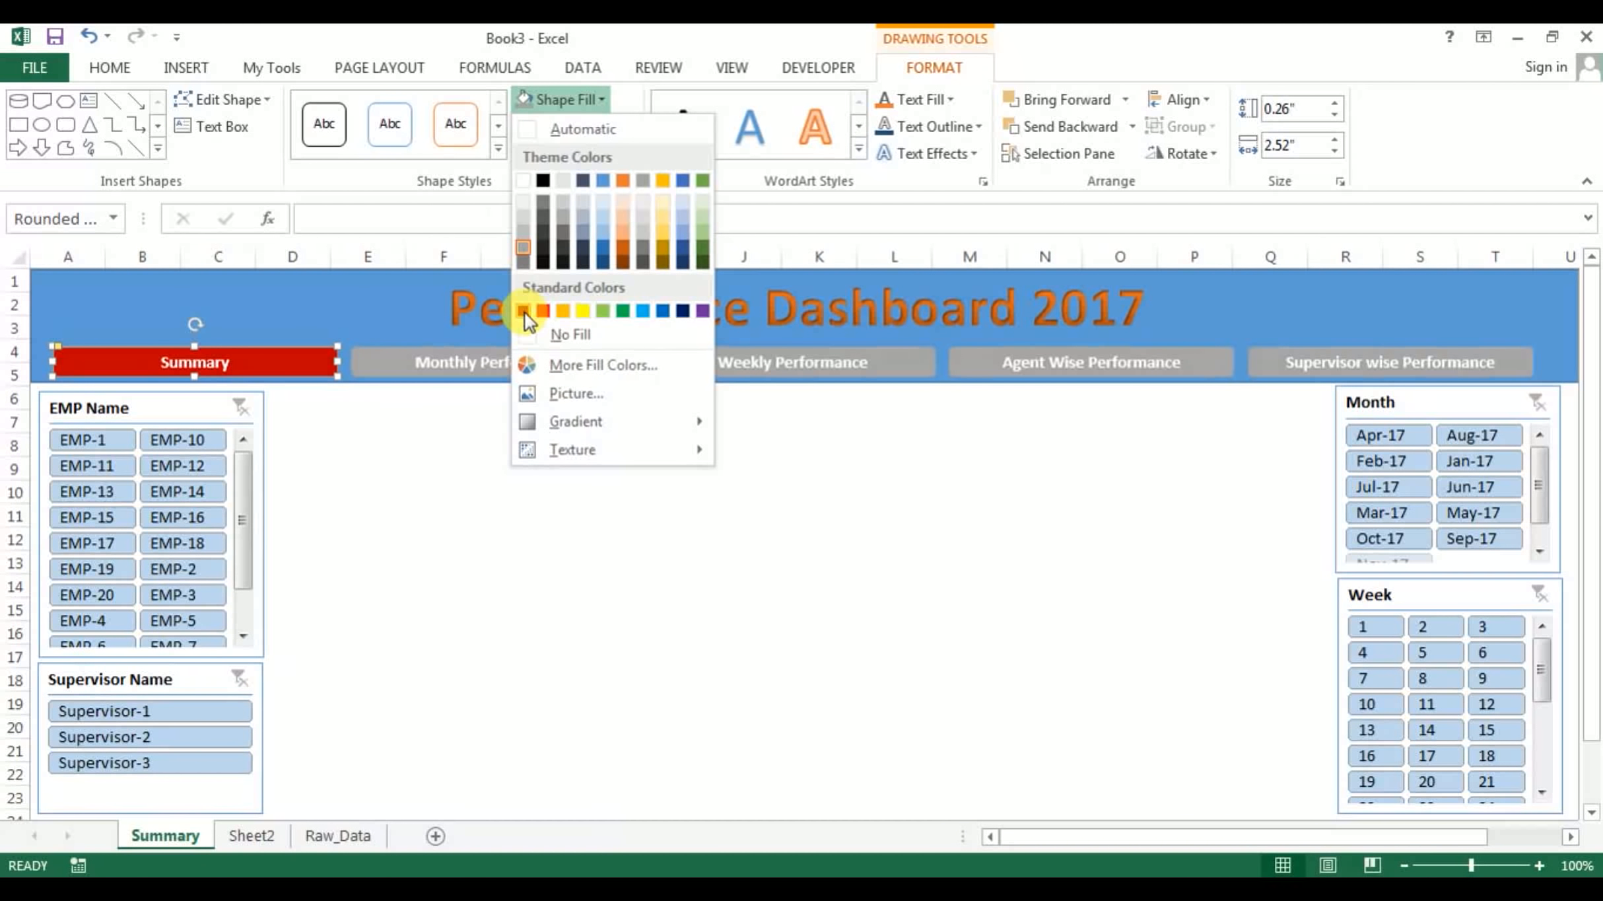
pyautogui.click(525, 310)
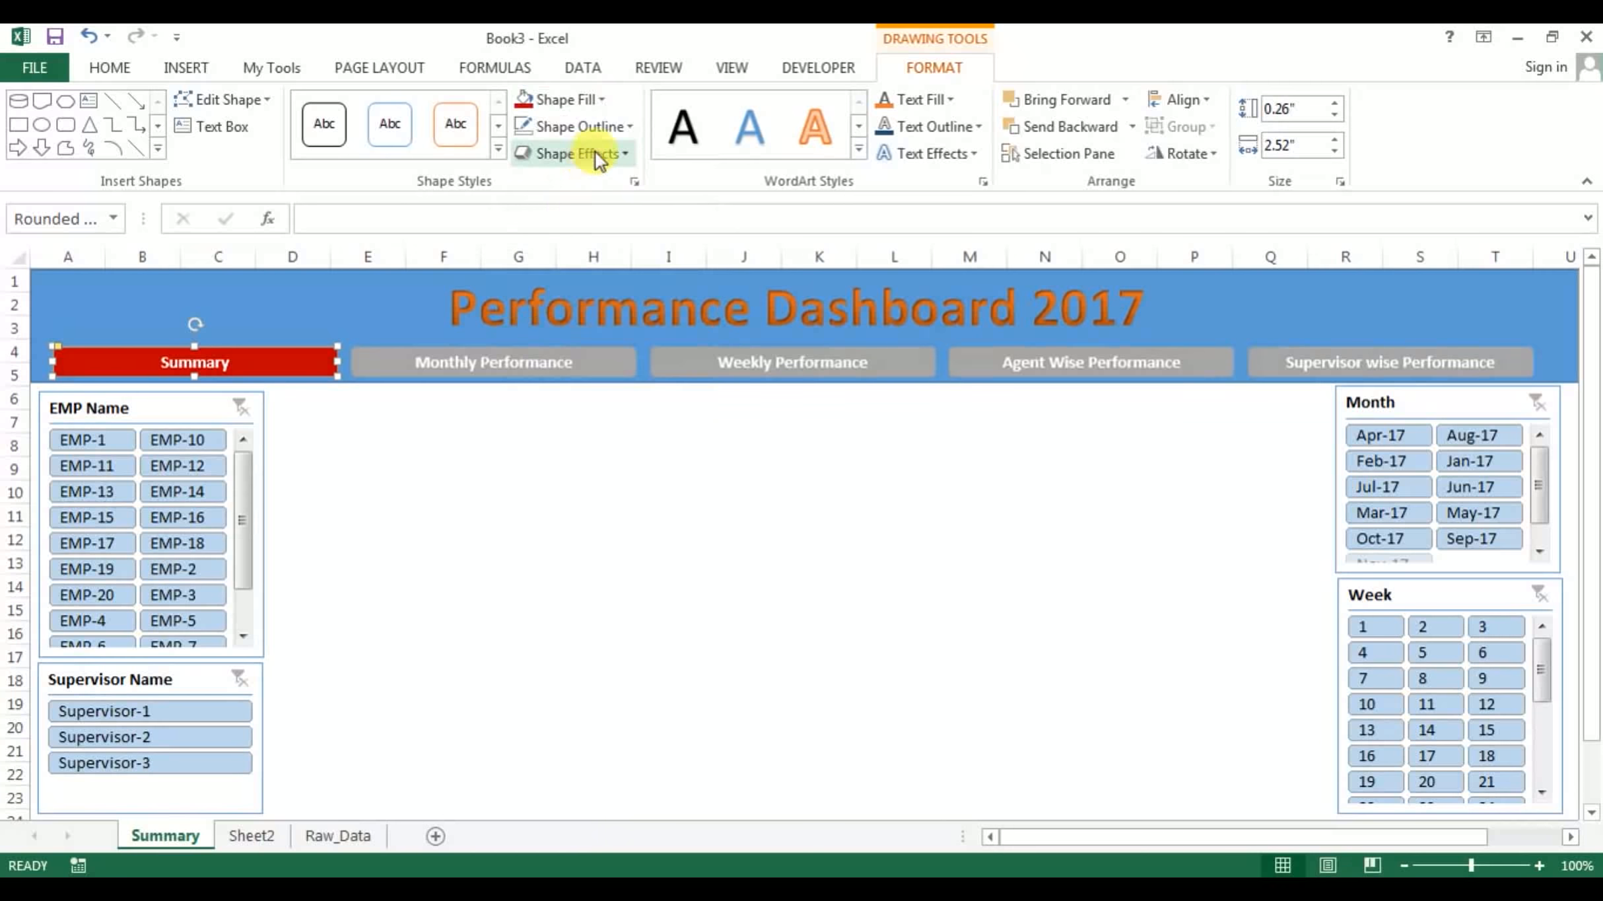
pyautogui.click(626, 154)
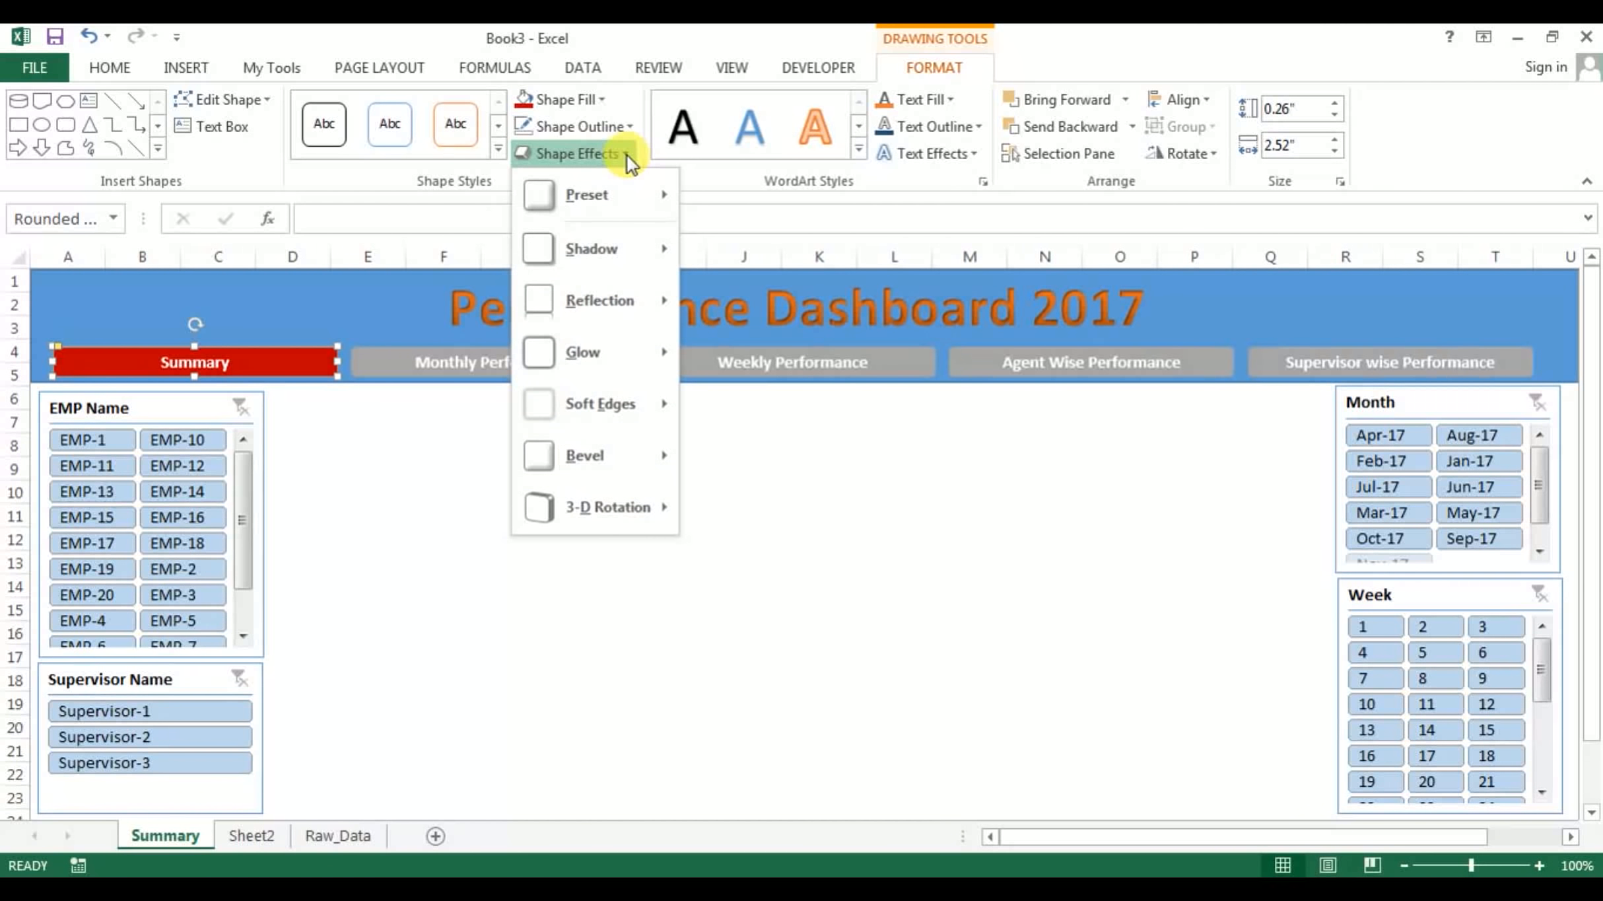
pyautogui.moveTo(629, 188)
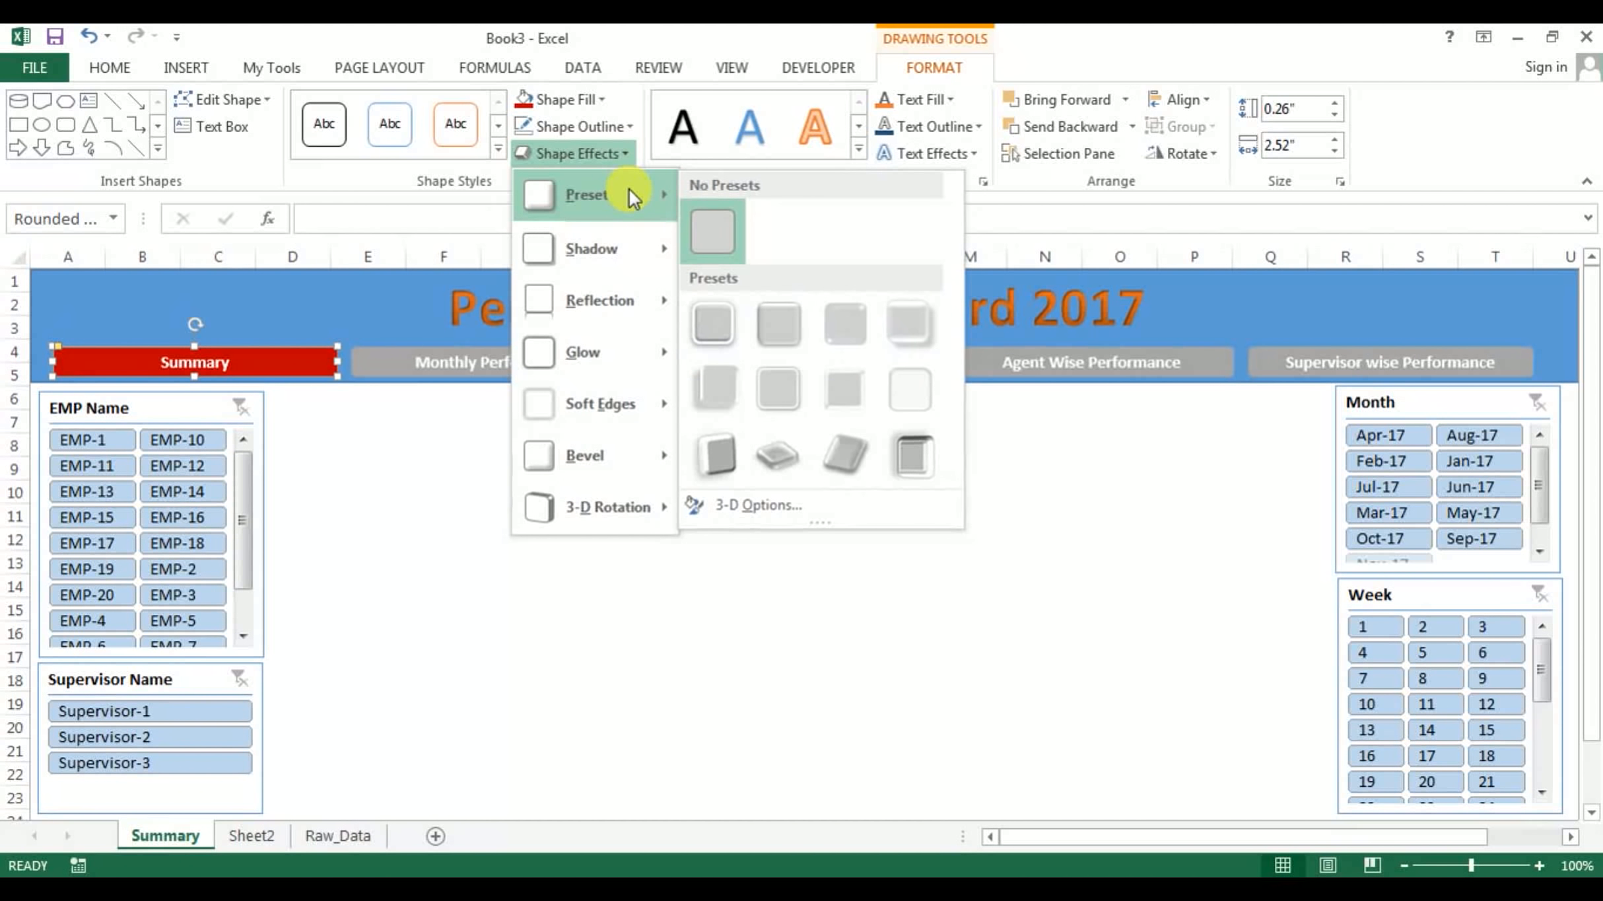
pyautogui.click(727, 395)
pyautogui.click(458, 532)
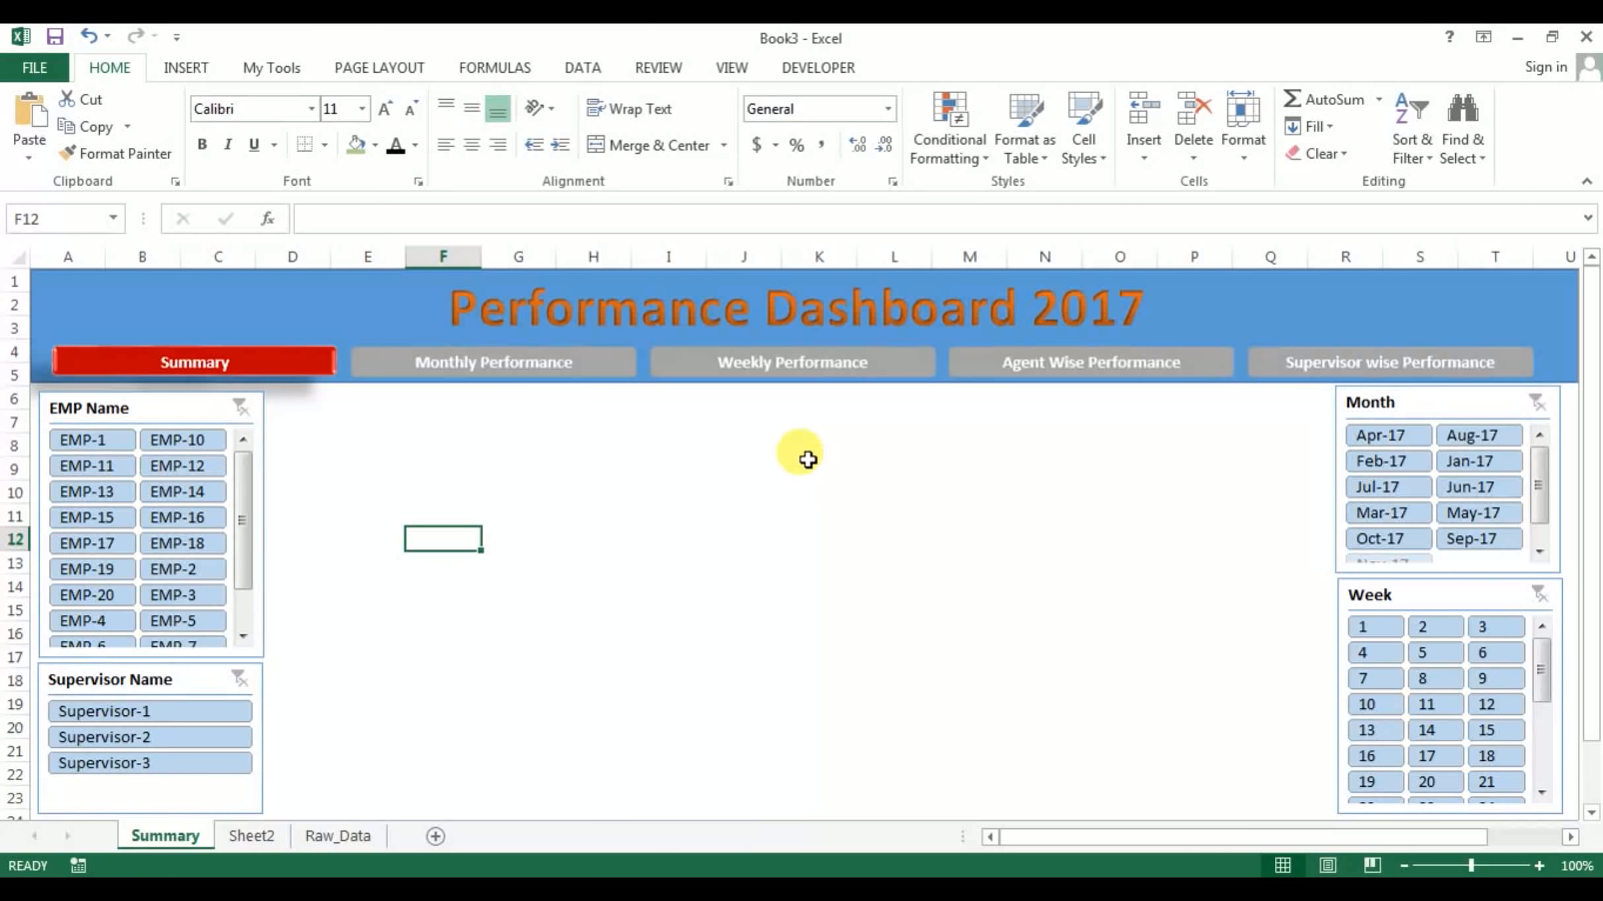
pyautogui.click(539, 563)
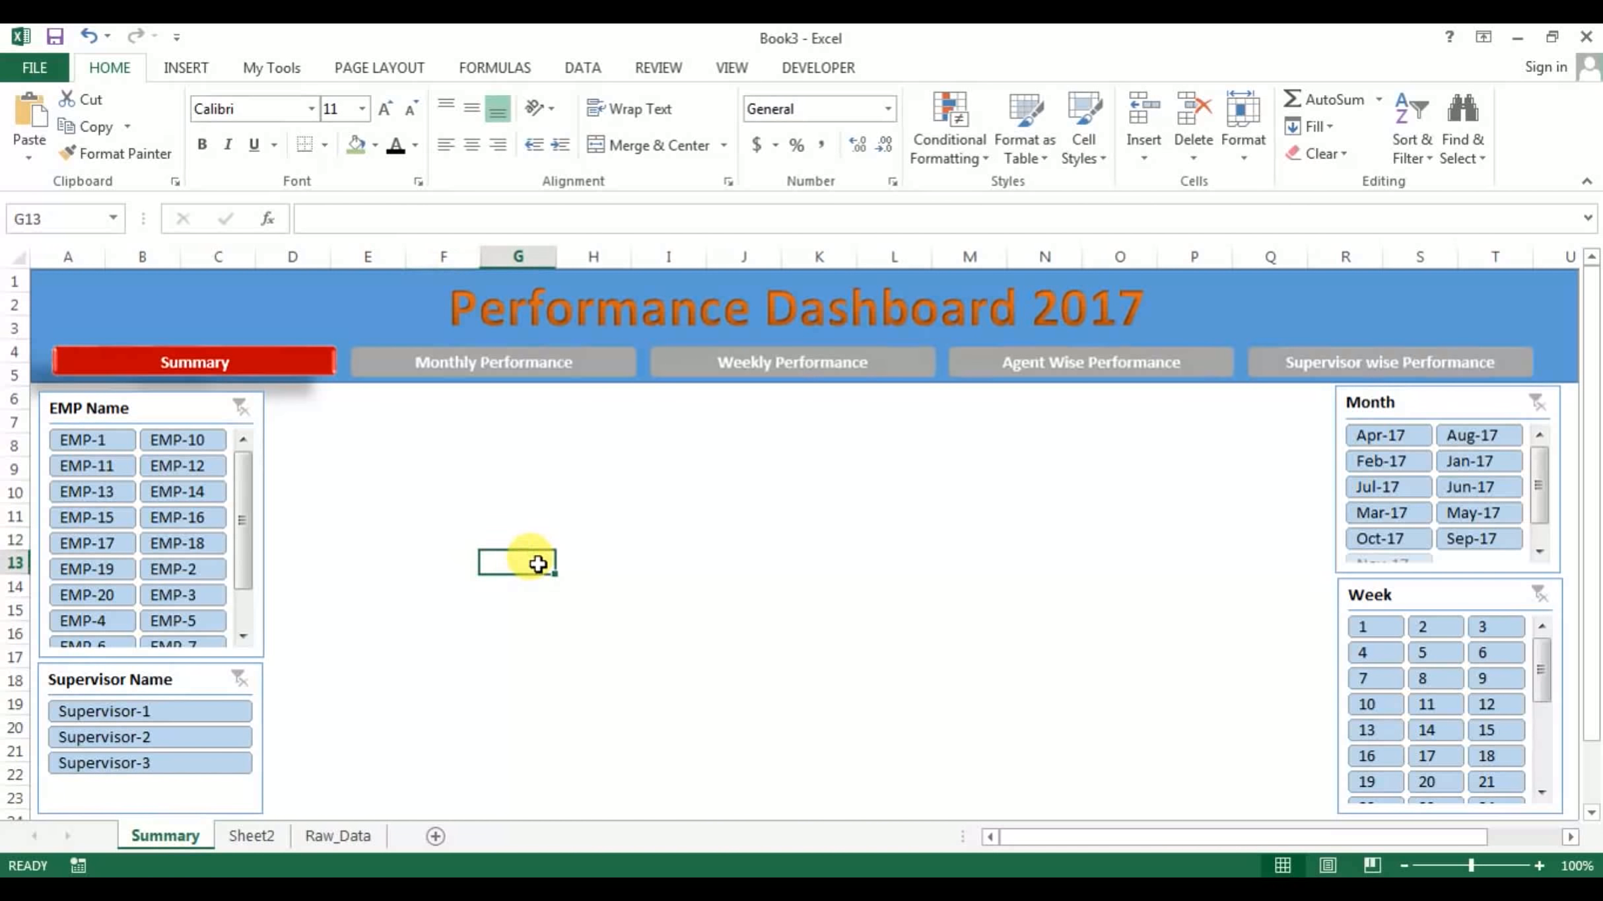
pyautogui.hotkey('ctrl', 's')
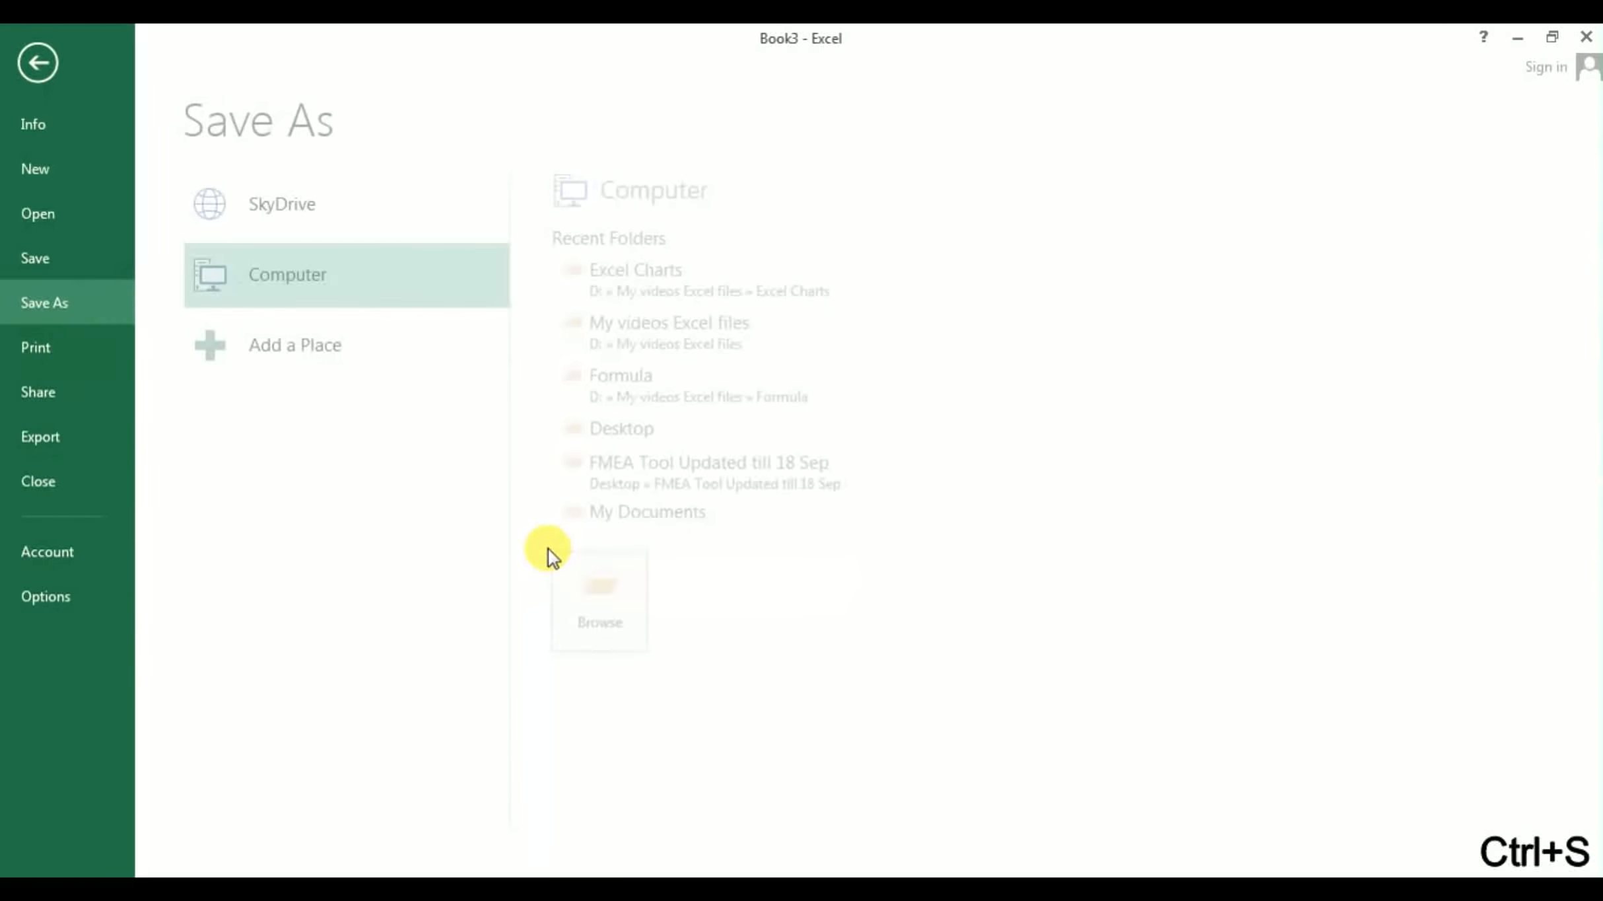
pyautogui.press('Escape')
pyautogui.click(591, 466)
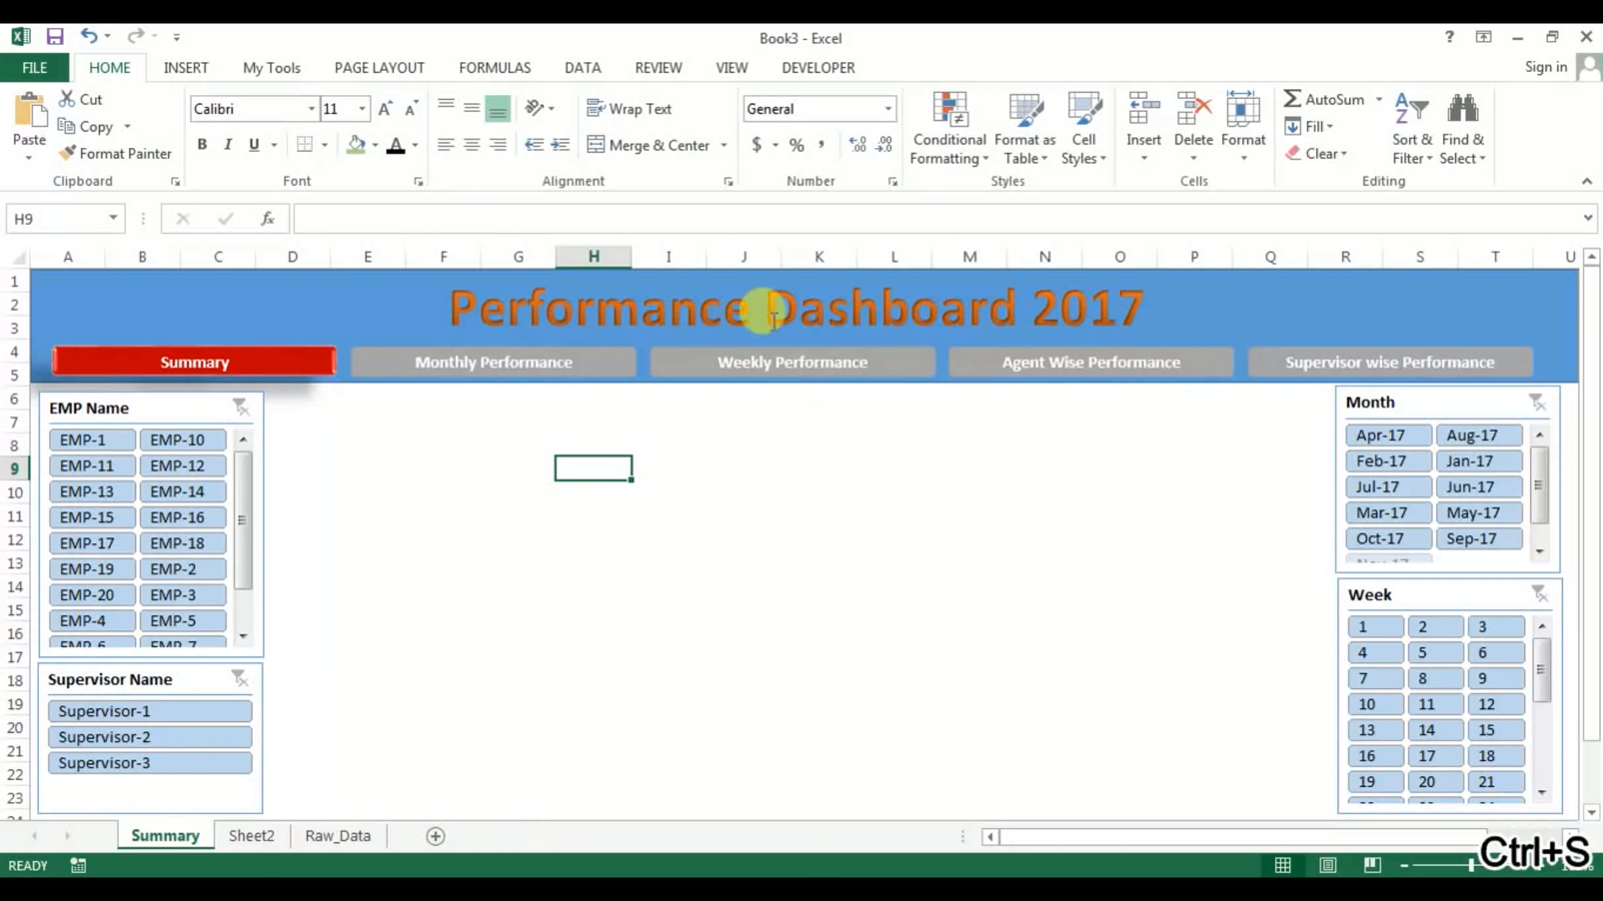
# Hide the row and column headings on the Summary sheet
pyautogui.click(733, 66)
pyautogui.click(376, 146)
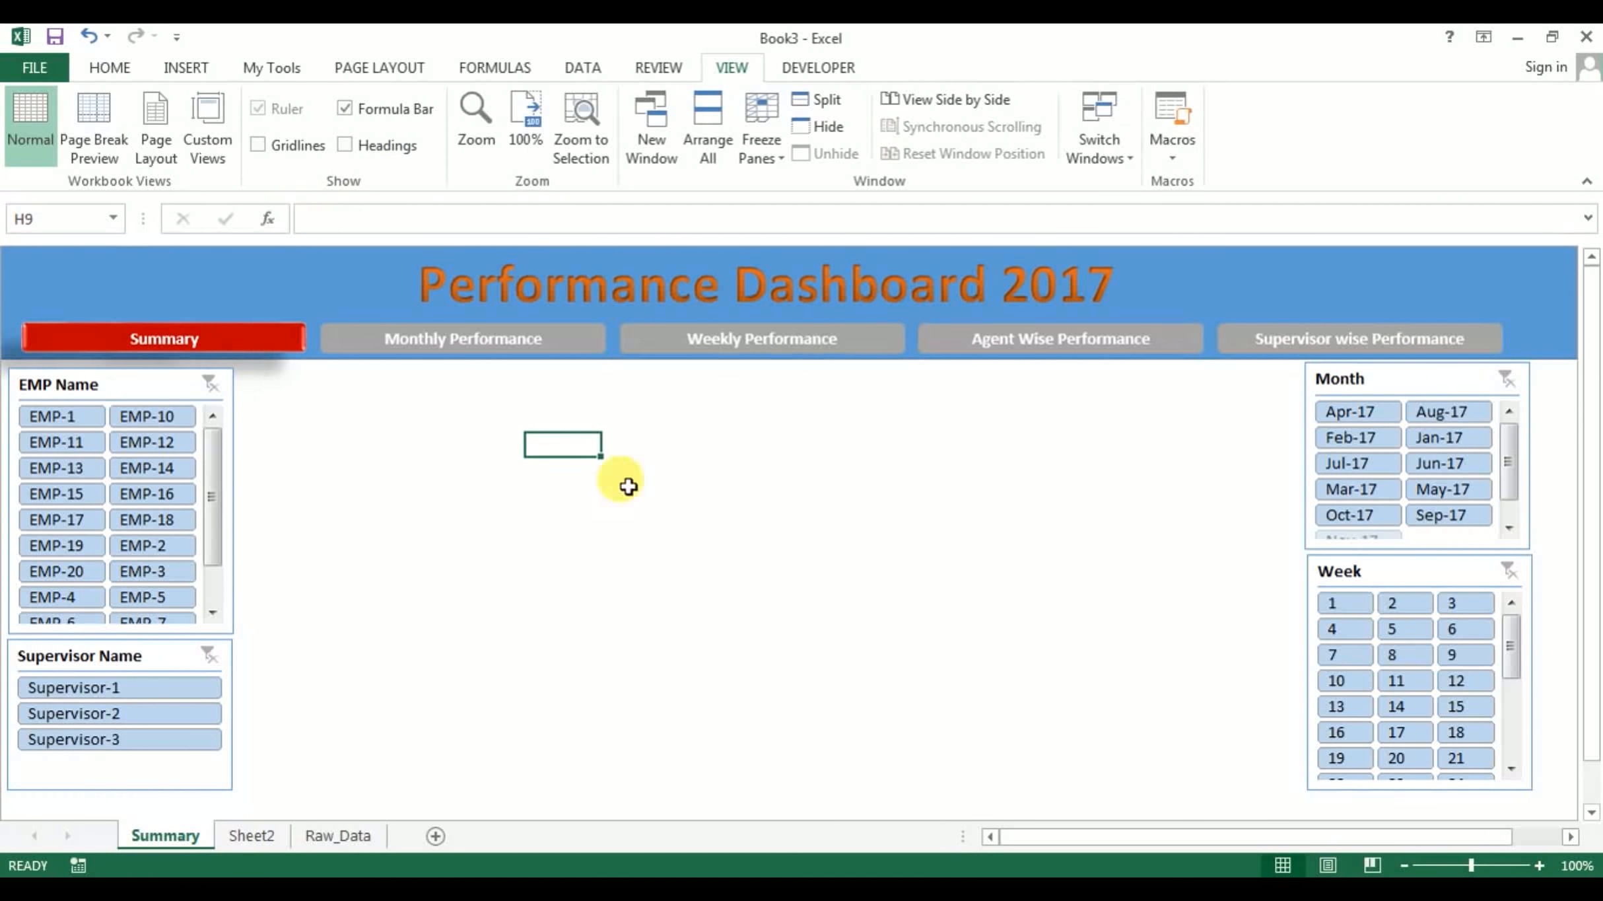
pyautogui.click(1009, 509)
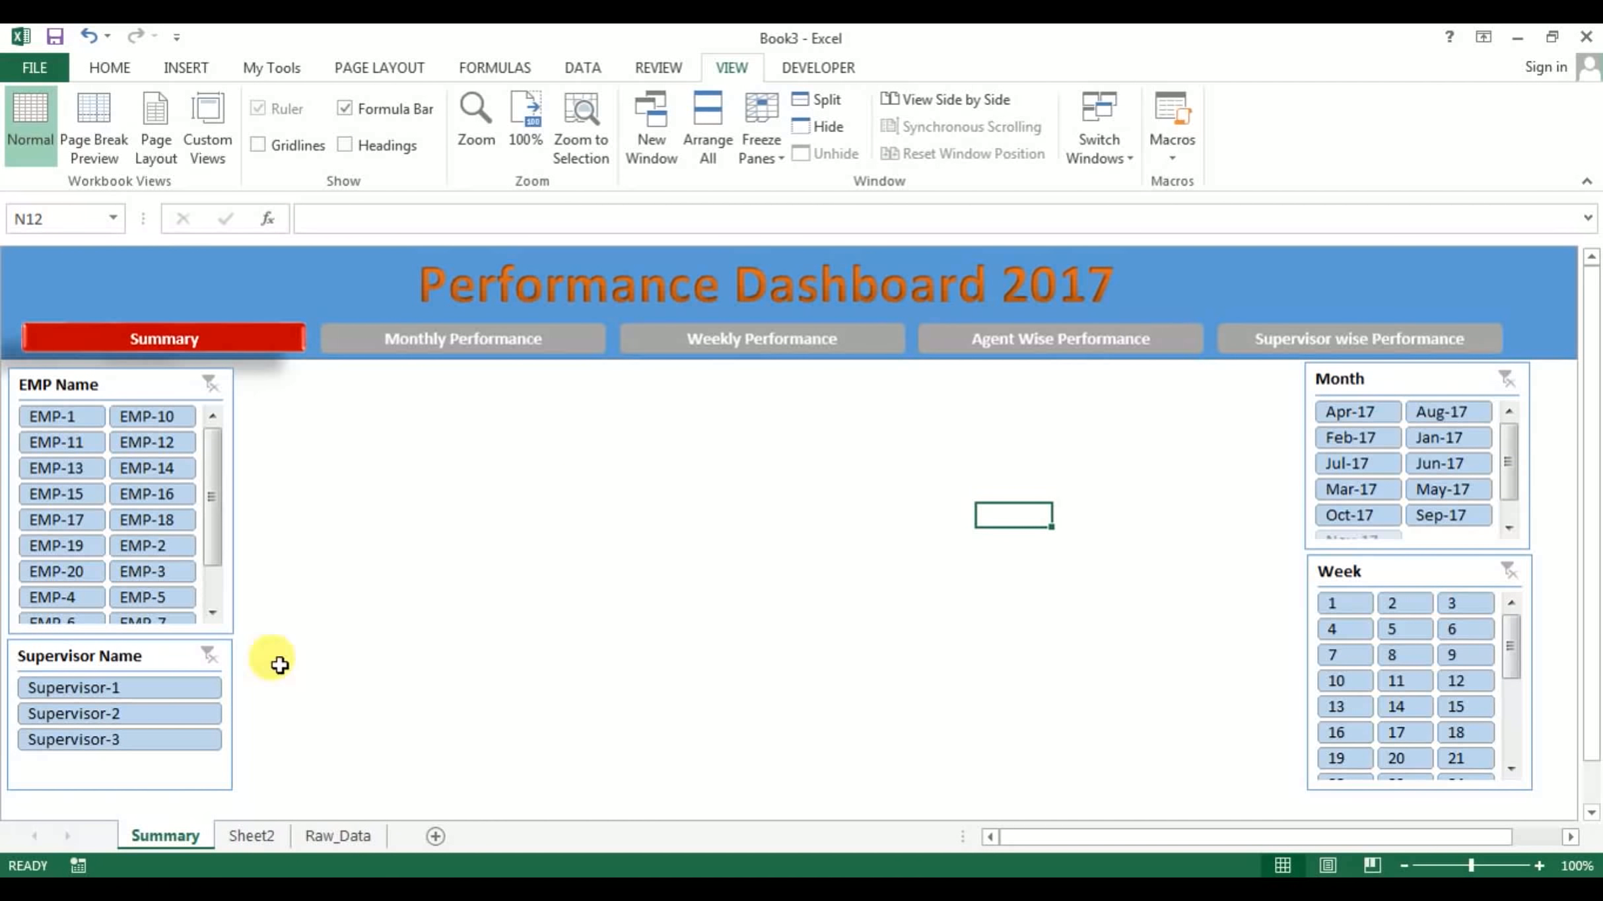
# Apply the dark orange slicer style to the Supervisor Name and Month slicers together
pyautogui.click(85, 654)
pyautogui.keyDown('ctrl'); pyautogui.click(1391, 381); pyautogui.keyUp('ctrl')
pyautogui.click(939, 70)
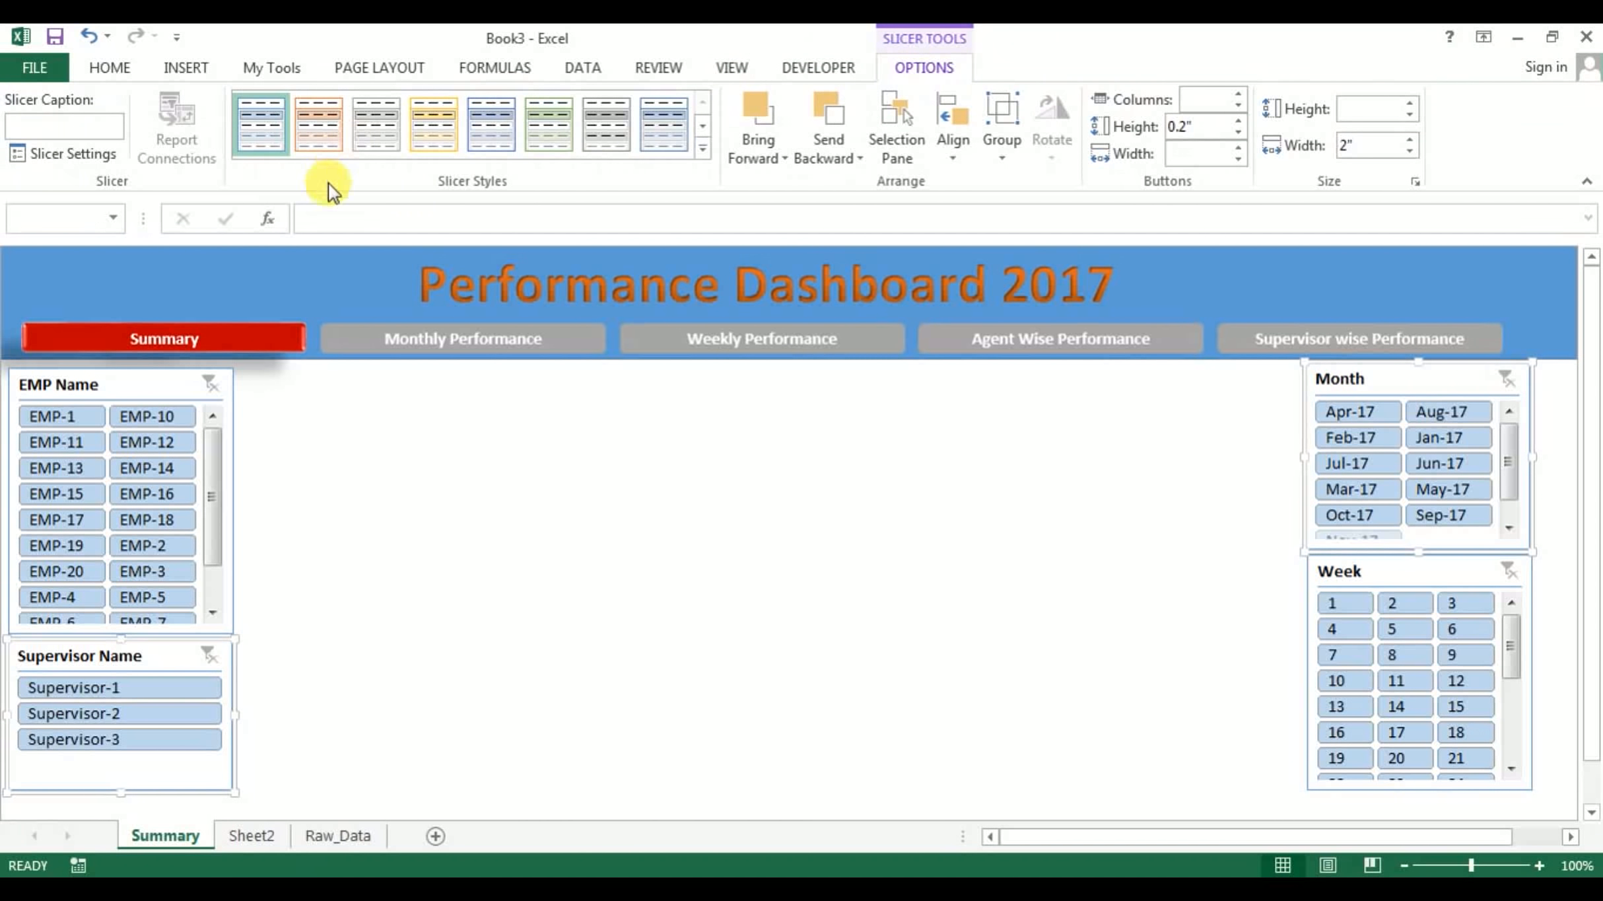
pyautogui.click(702, 148)
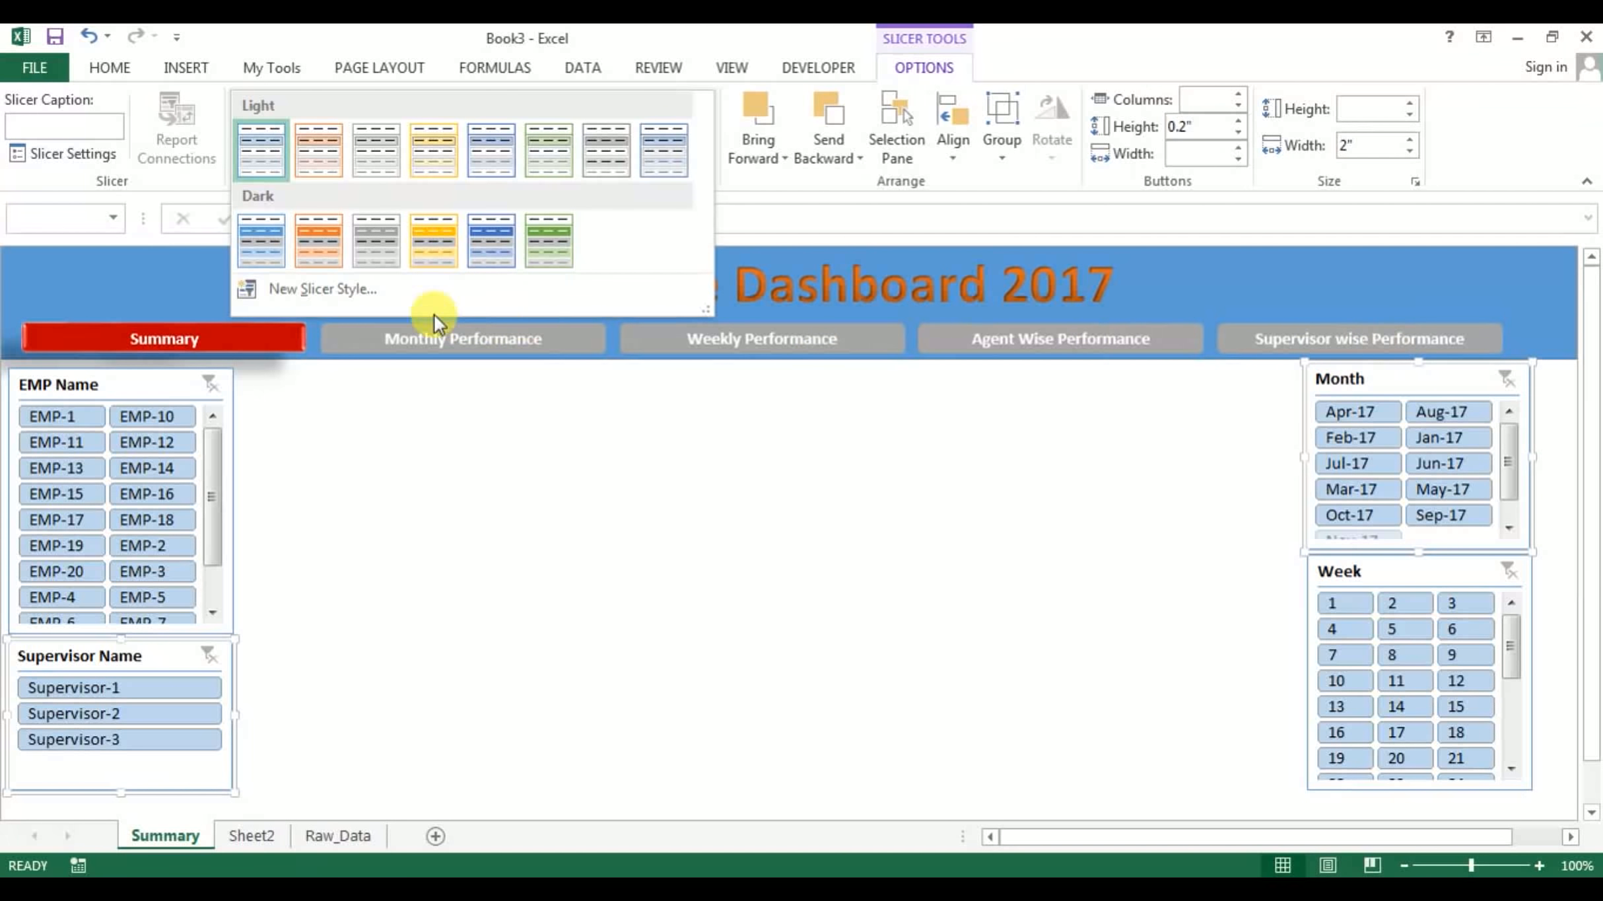
pyautogui.click(319, 242)
# Apply the dark style in deeper blue to the EMP Name and Week slicers together
pyautogui.click(173, 394)
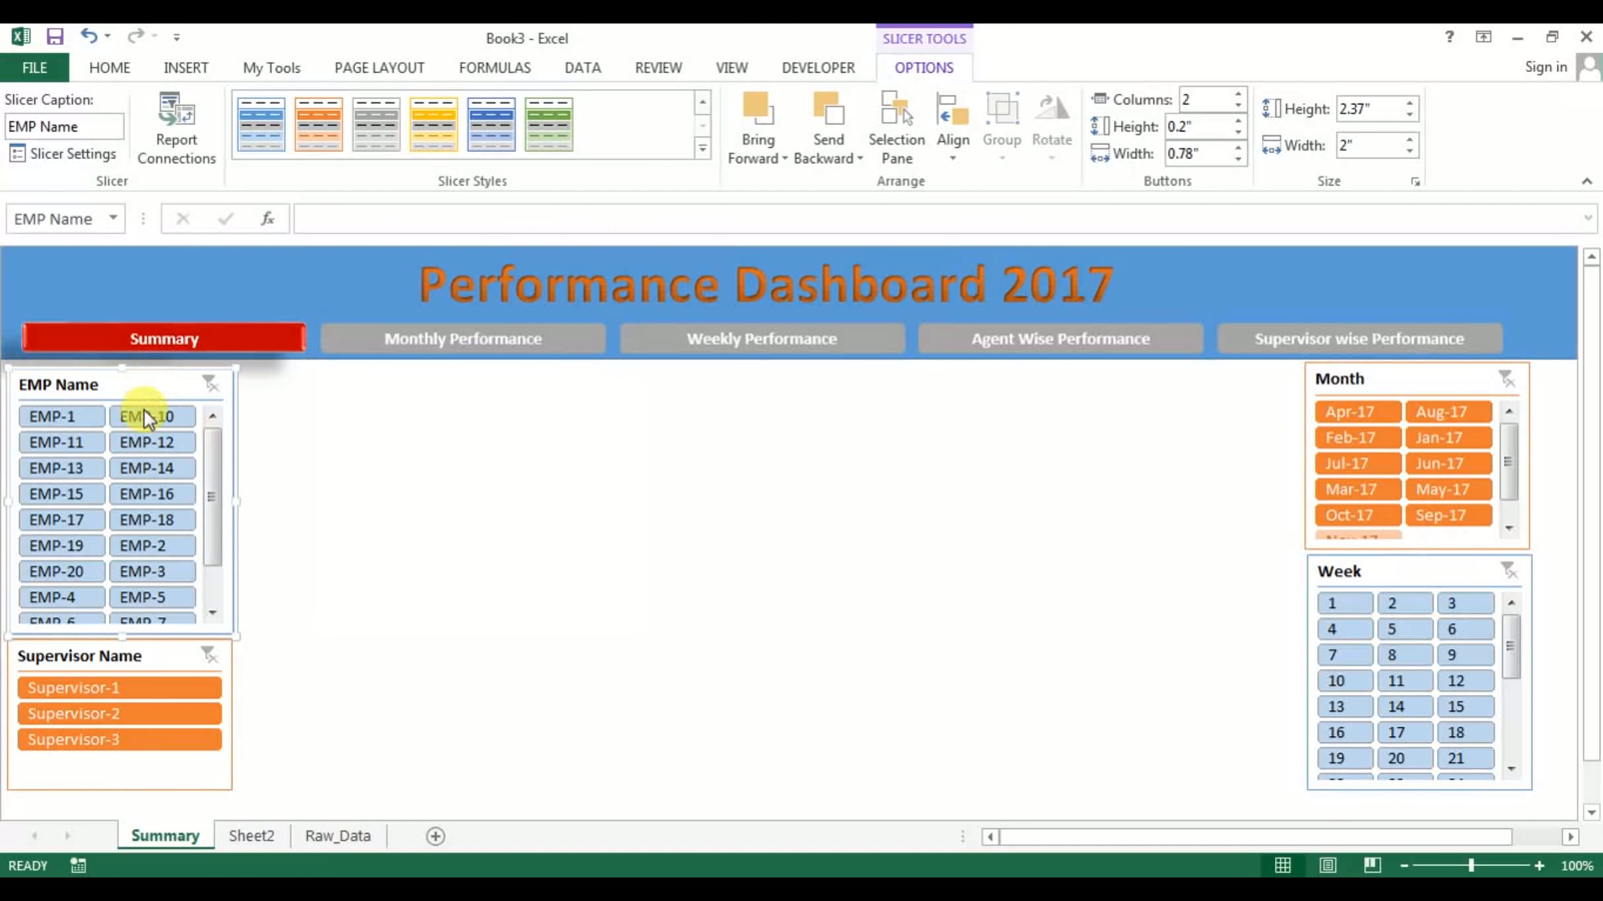
pyautogui.keyDown('ctrl'); pyautogui.click(1384, 571); pyautogui.keyUp('ctrl')
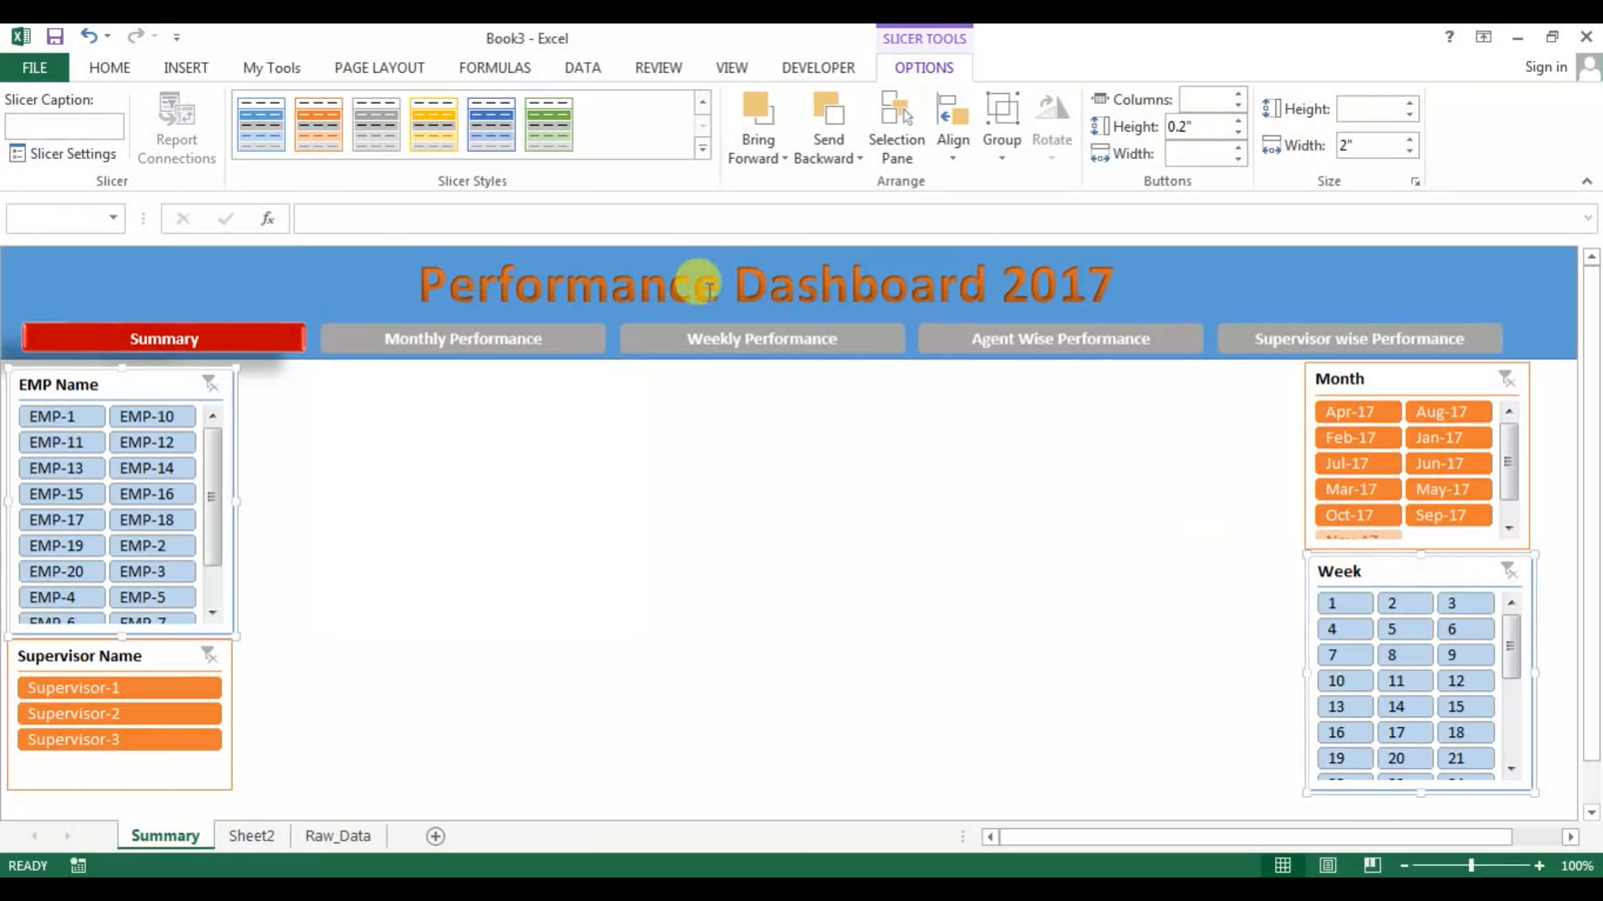
pyautogui.click(505, 125)
pyautogui.click(919, 577)
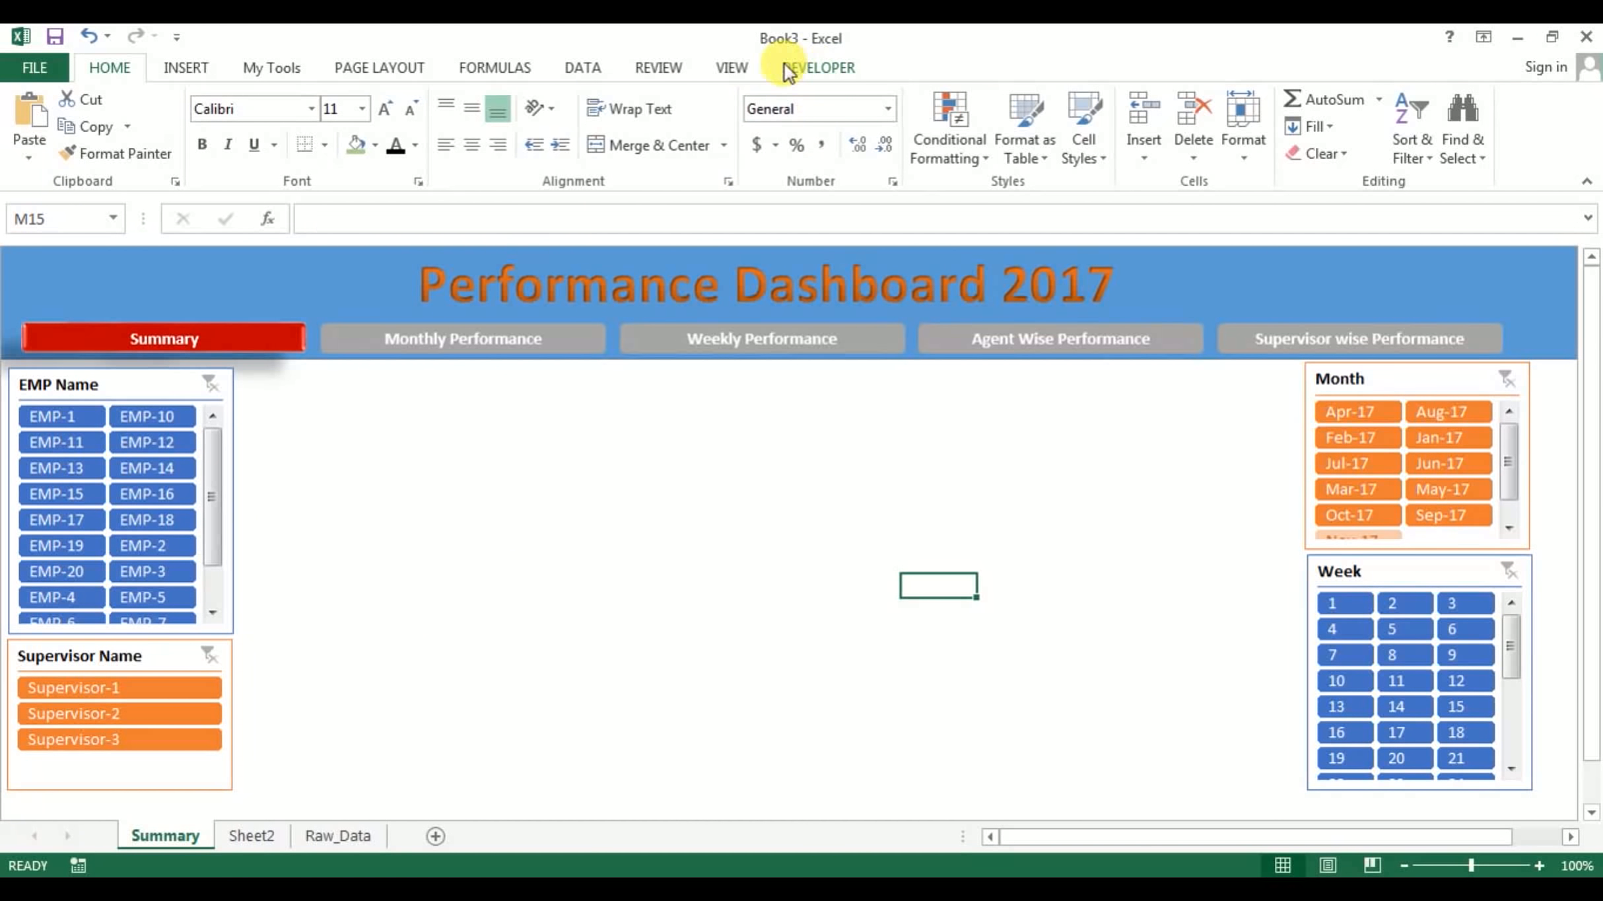
pyautogui.click(159, 383)
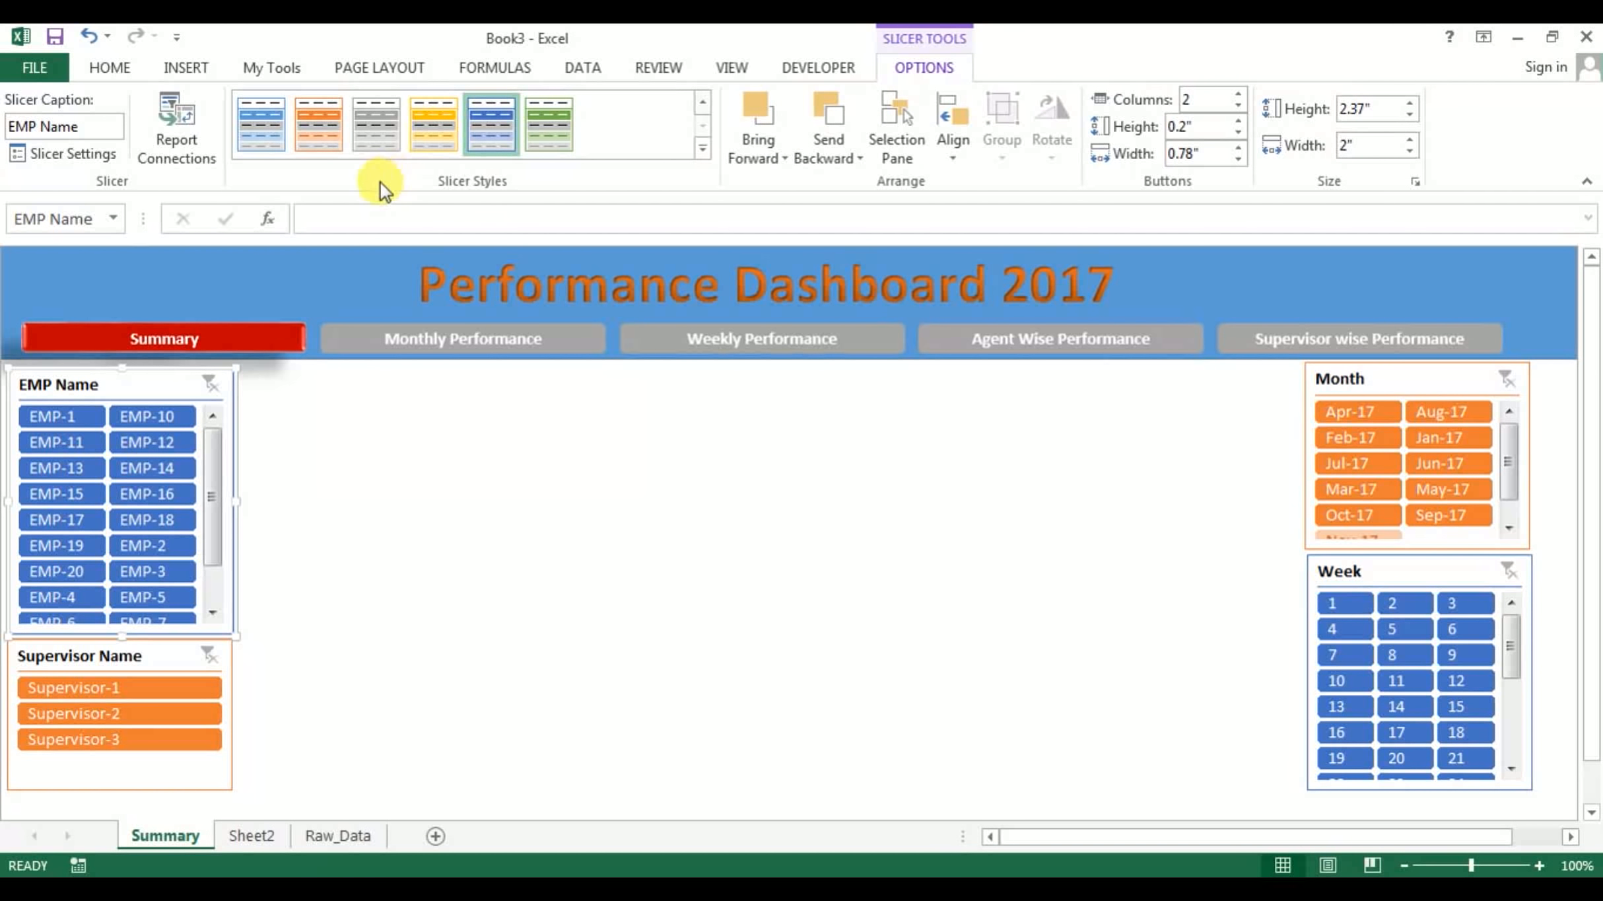
pyautogui.click(707, 147)
pyautogui.click(515, 683)
pyautogui.click(613, 547)
# Check the layout of the finished Performance Dashboard workbook, returning to Book3's Summary sheet
pyautogui.hotkey('alt', 'Tab')
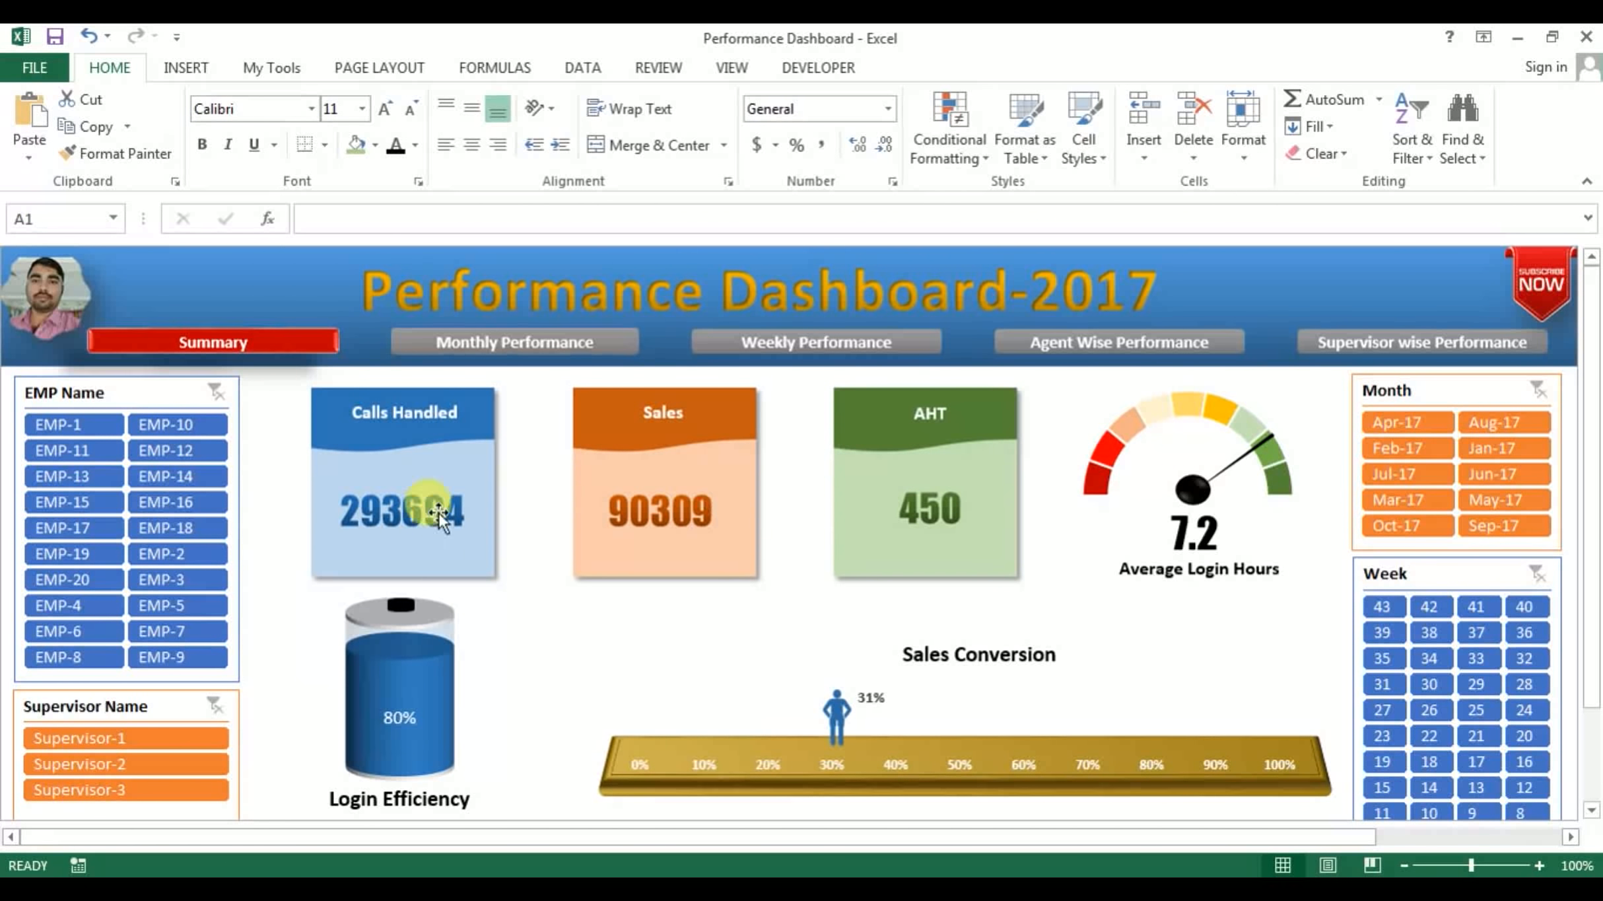
pyautogui.hotkey('alt', 'Tab')
pyautogui.click(329, 474)
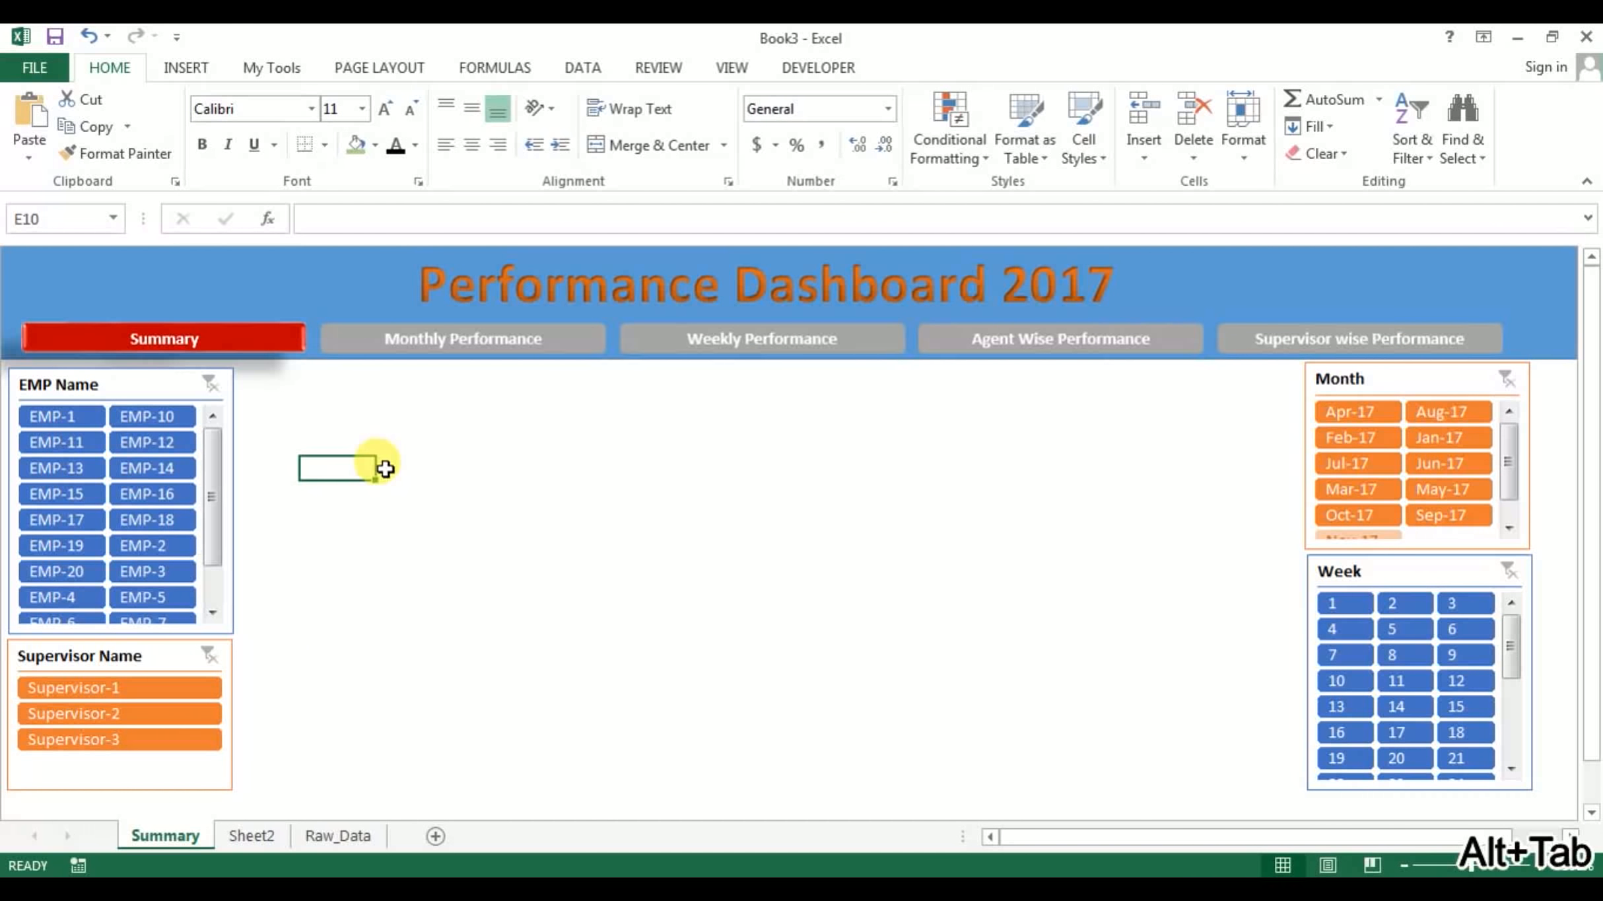
pyautogui.hotkey('ctrl', 's')
pyautogui.press('Escape')
pyautogui.click(568, 452)
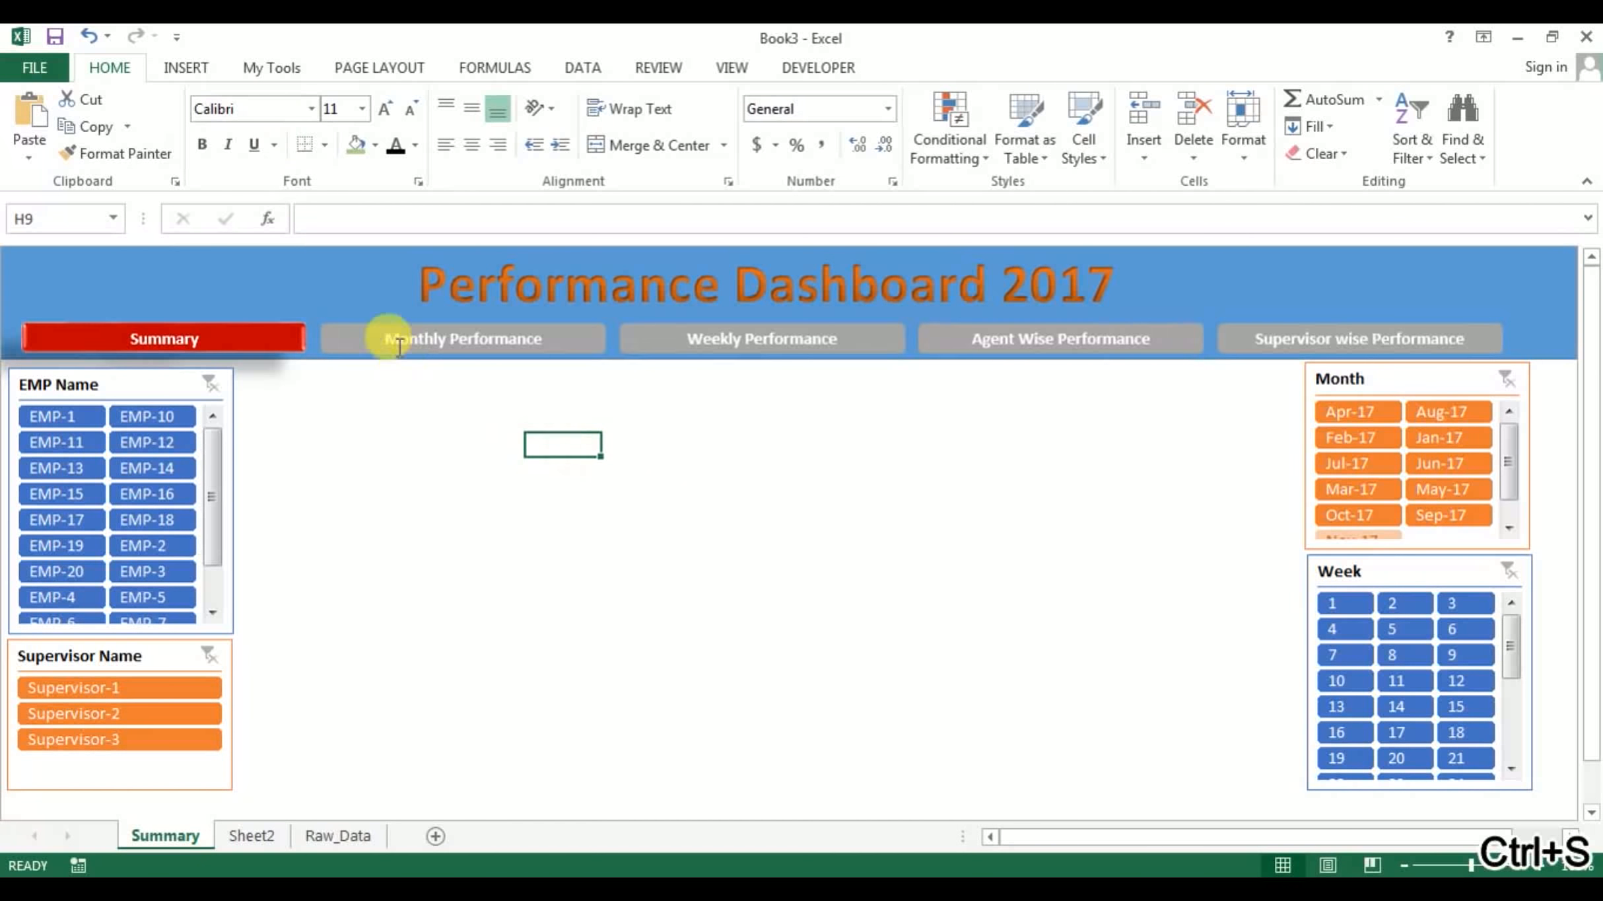
# Insert a rectangle about 1.96" high and 1.93" wide beside the EMP Name slicer, just below the navigation buttons
pyautogui.click(222, 65)
pyautogui.click(417, 103)
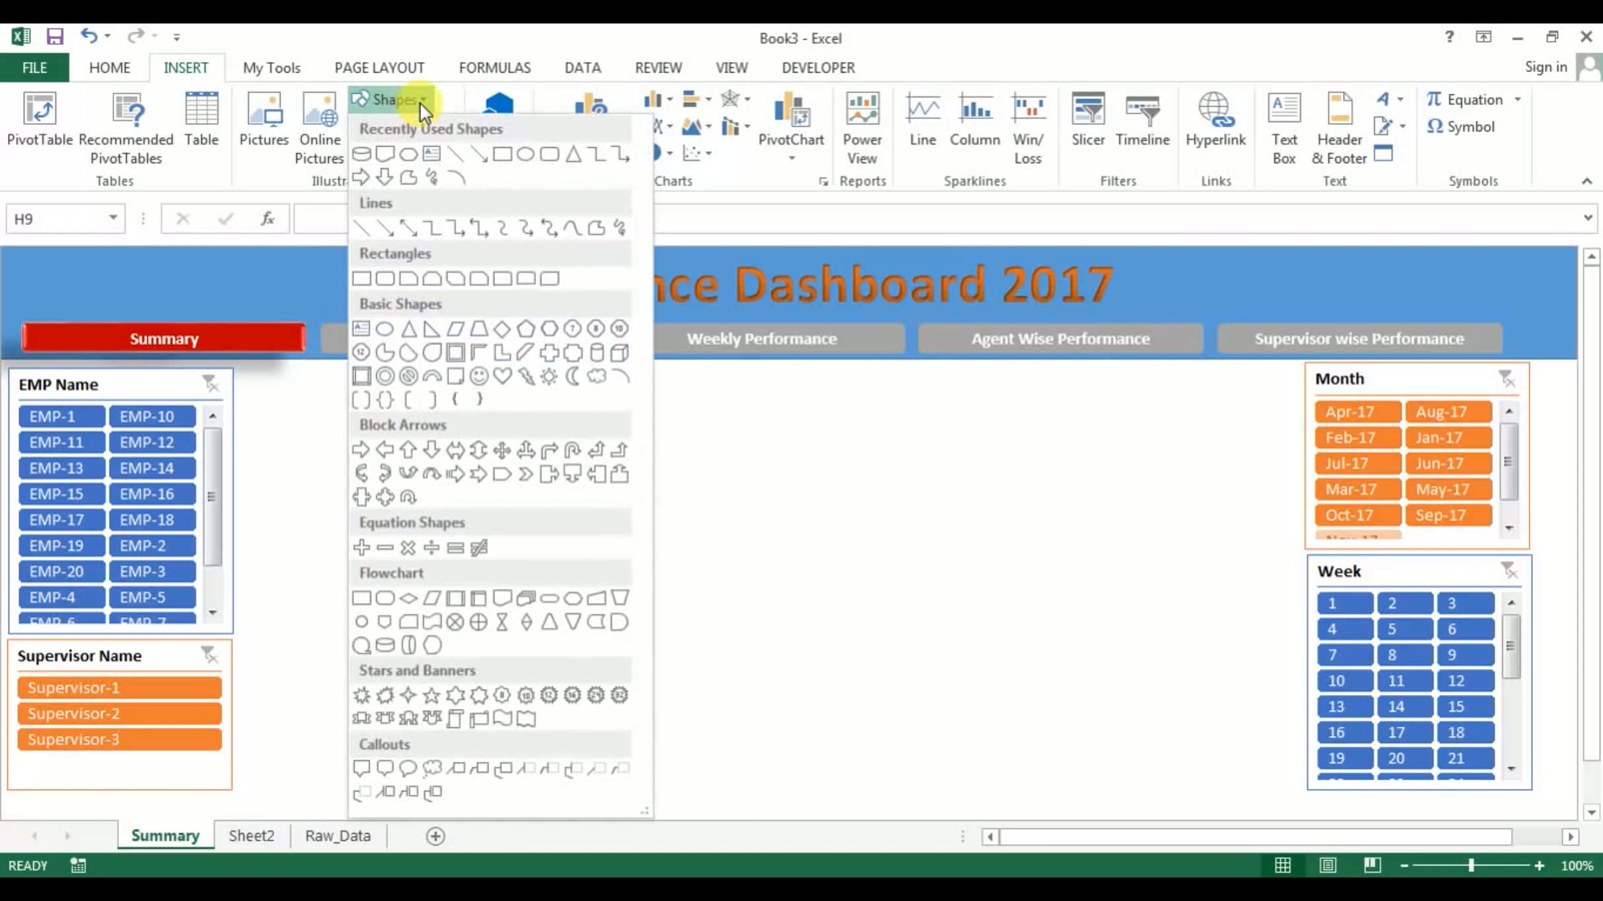
pyautogui.click(509, 151)
pyautogui.click(339, 420)
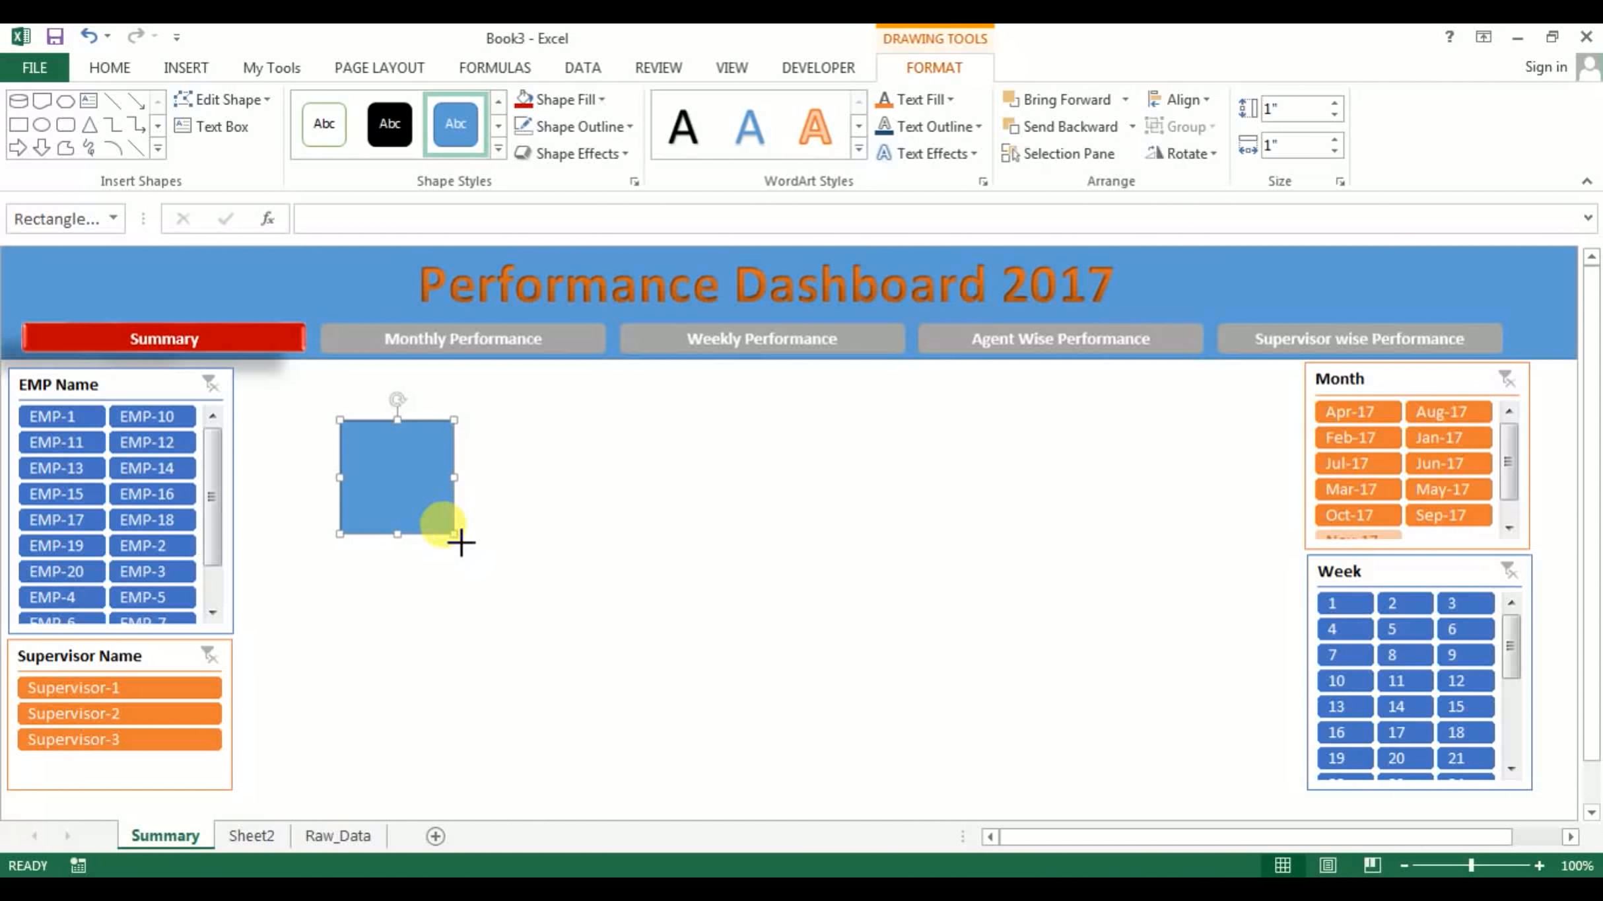
pyautogui.moveTo(461, 541); pyautogui.dragTo(565, 641)
pyautogui.moveTo(476, 566)
pyautogui.mouseDown()
pyautogui.moveTo(422, 530)
pyautogui.moveTo(465, 549)
pyautogui.mouseUp()
pyautogui.moveTo(527, 491); pyautogui.dragTo(516, 491)
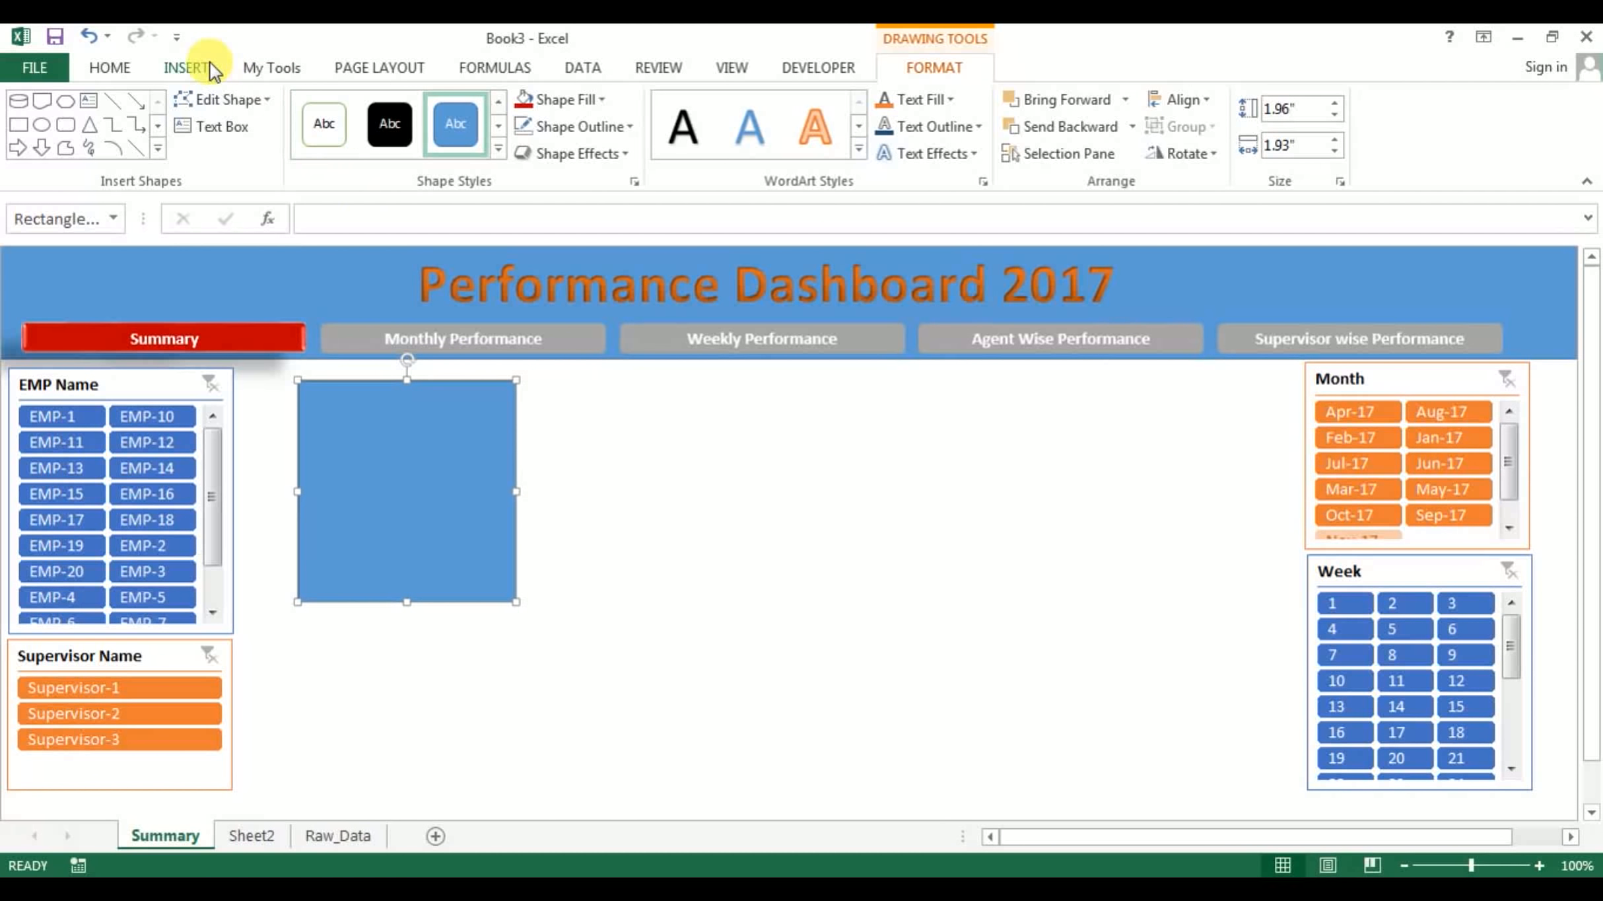
# Insert a wavy-bottomed flowchart Document shape about 0.67" high and 1.94" wide and fit it over the rectangle's upper part
pyautogui.click(188, 68)
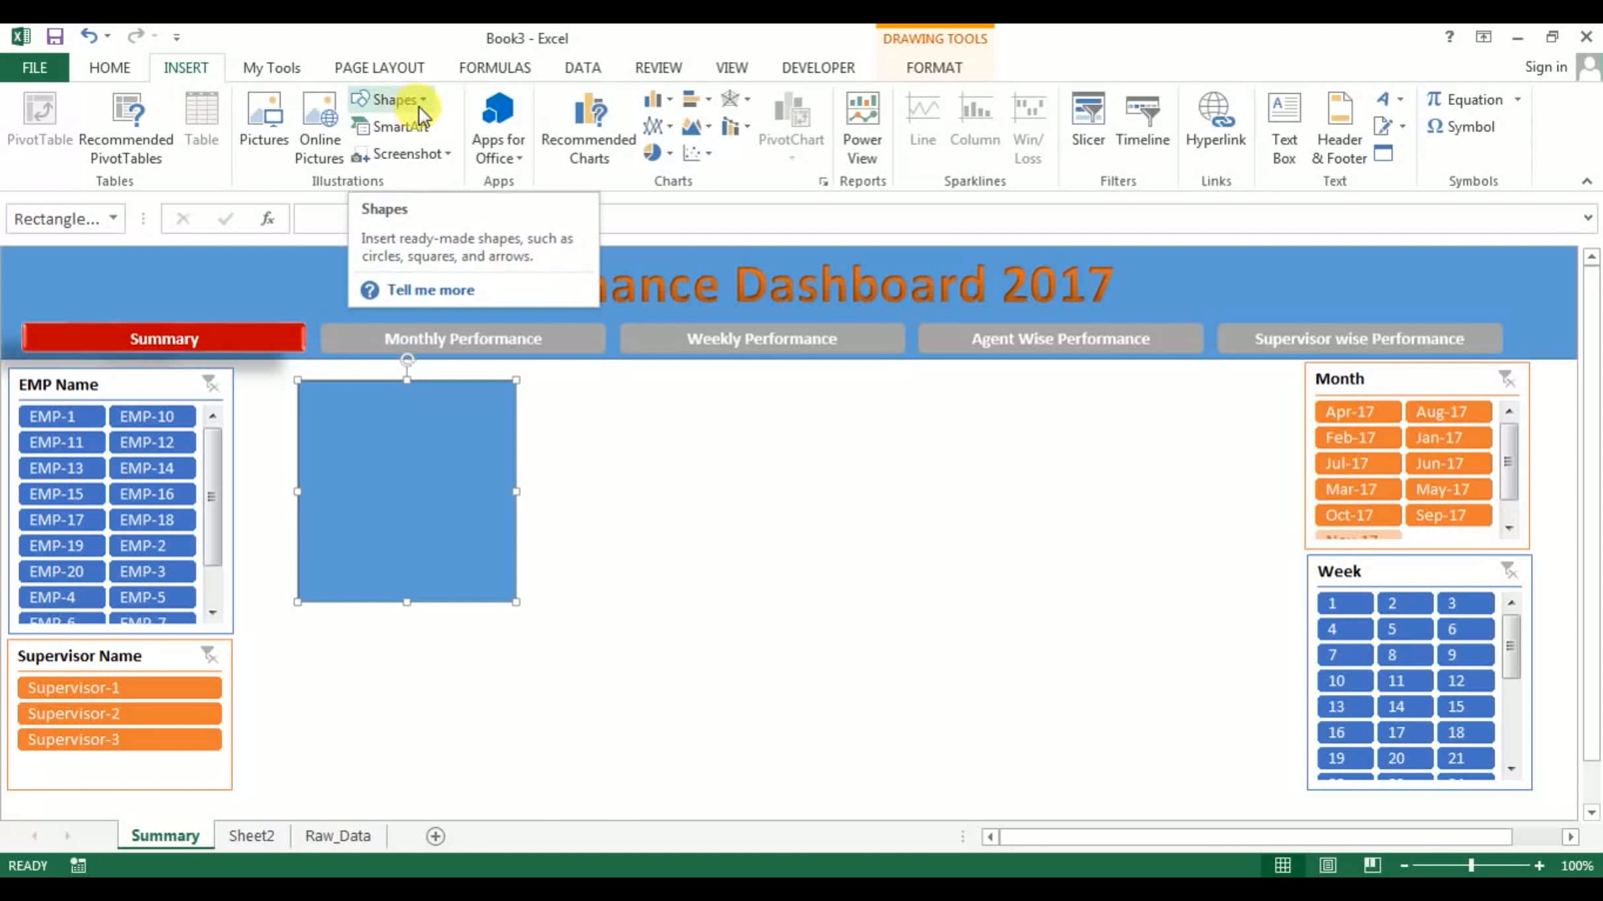
pyautogui.click(419, 103)
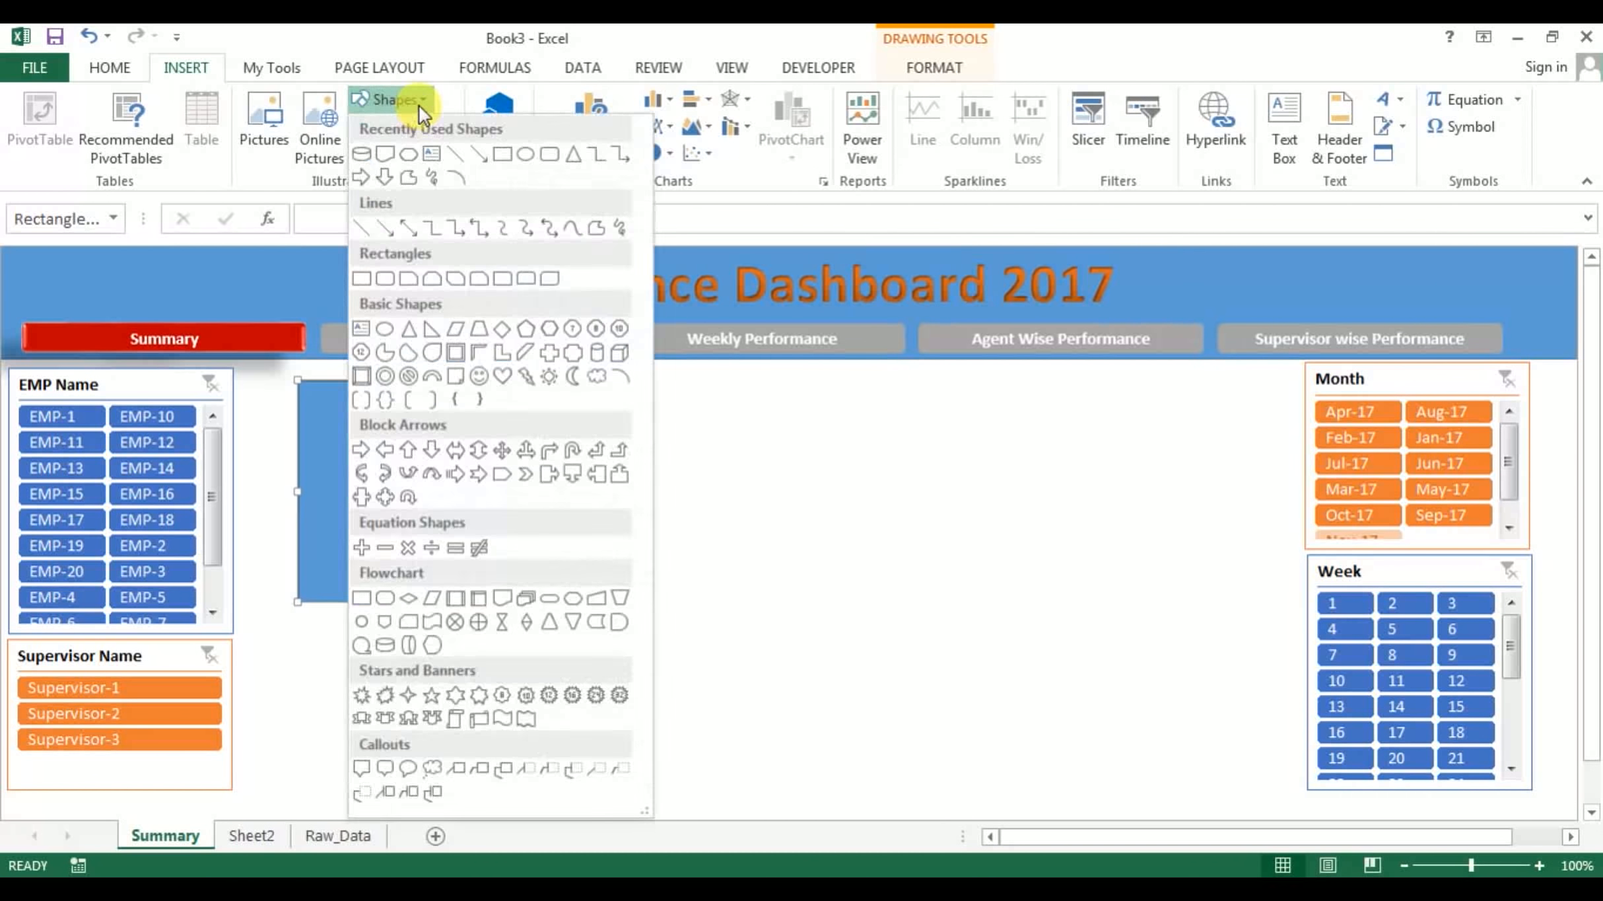
pyautogui.click(507, 596)
pyautogui.click(598, 453)
pyautogui.click(832, 586)
pyautogui.moveTo(659, 498); pyautogui.dragTo(518, 423)
pyautogui.click(637, 448)
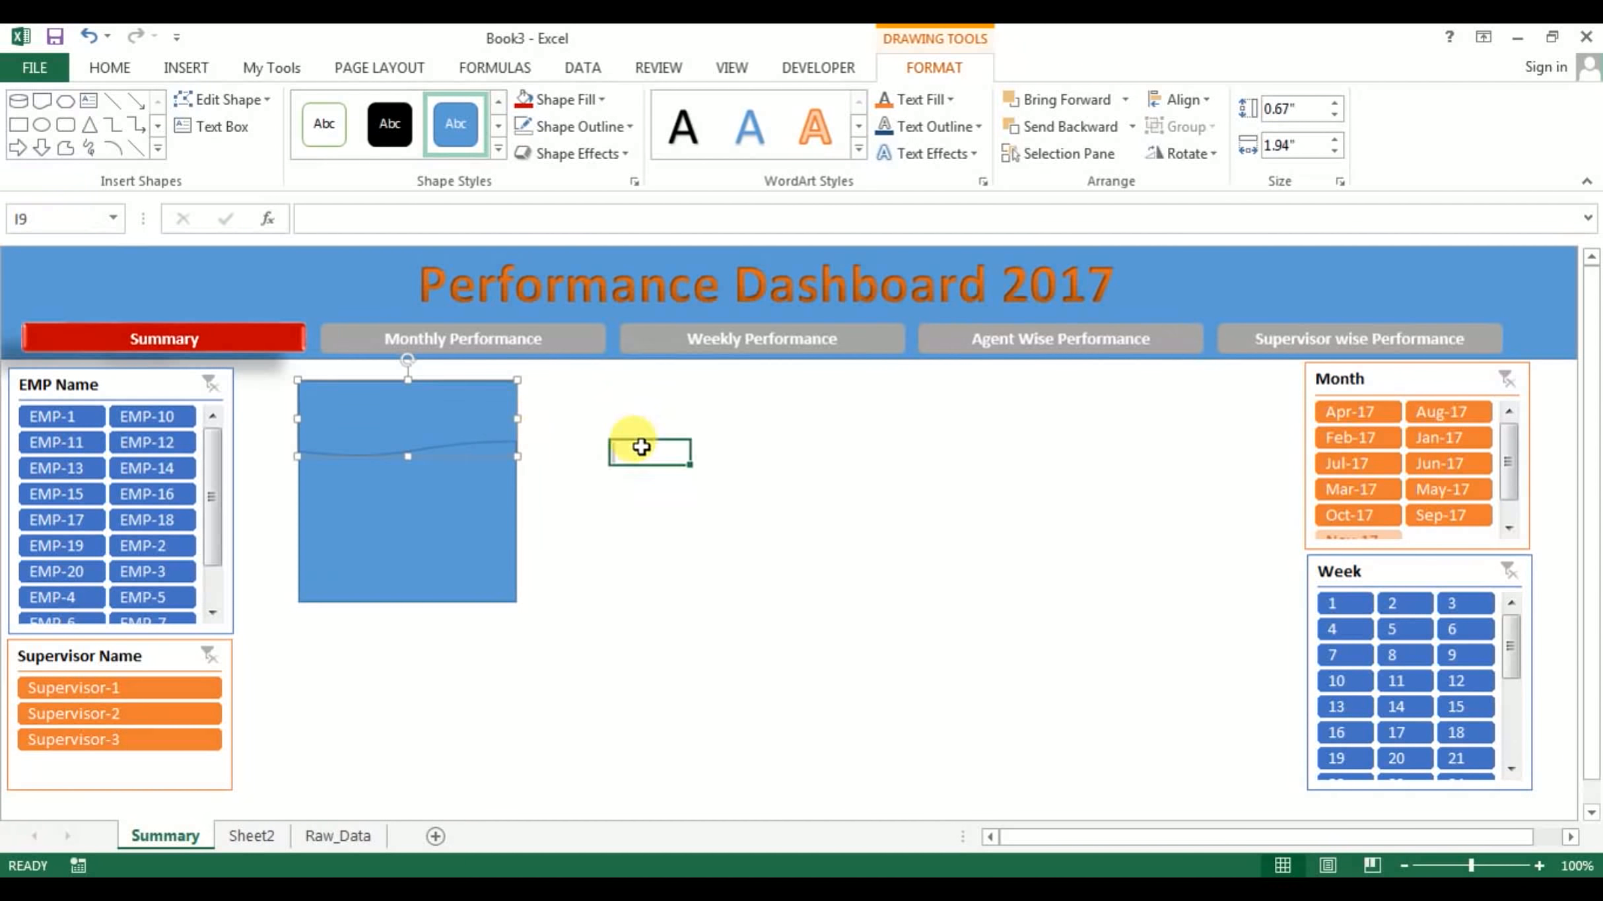
# Try a dark orange fill on the wavy Document shape at the top of the card
pyautogui.click(423, 389)
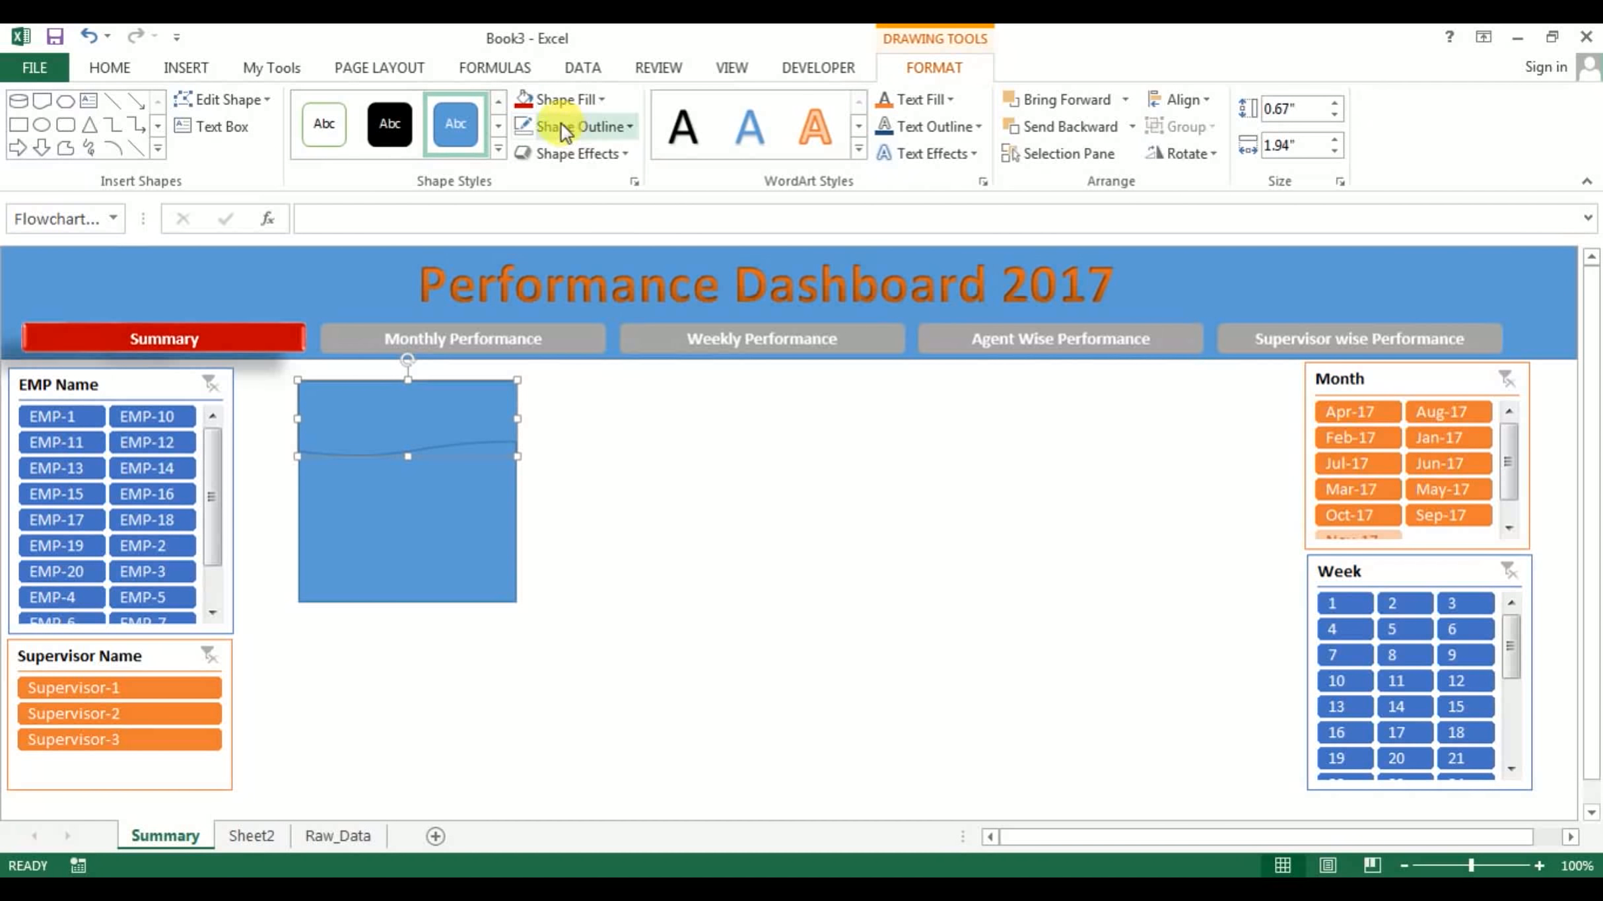
pyautogui.click(603, 100)
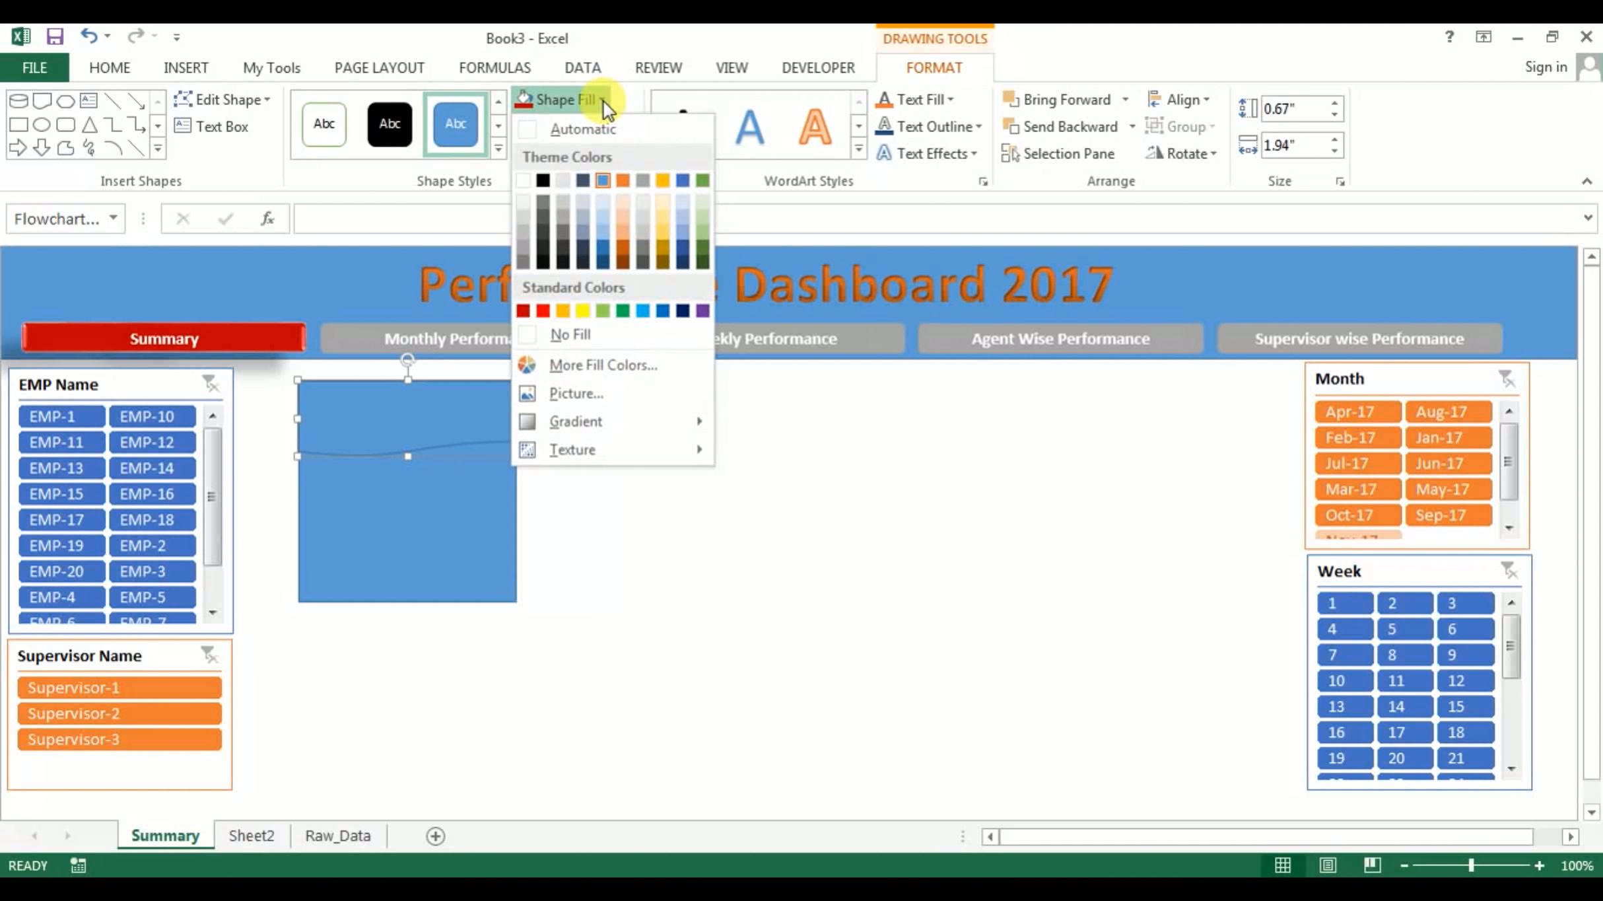
pyautogui.click(621, 254)
pyautogui.click(698, 446)
# Fill the wavy Document shape with the darker shade of the theme blue
pyautogui.click(459, 411)
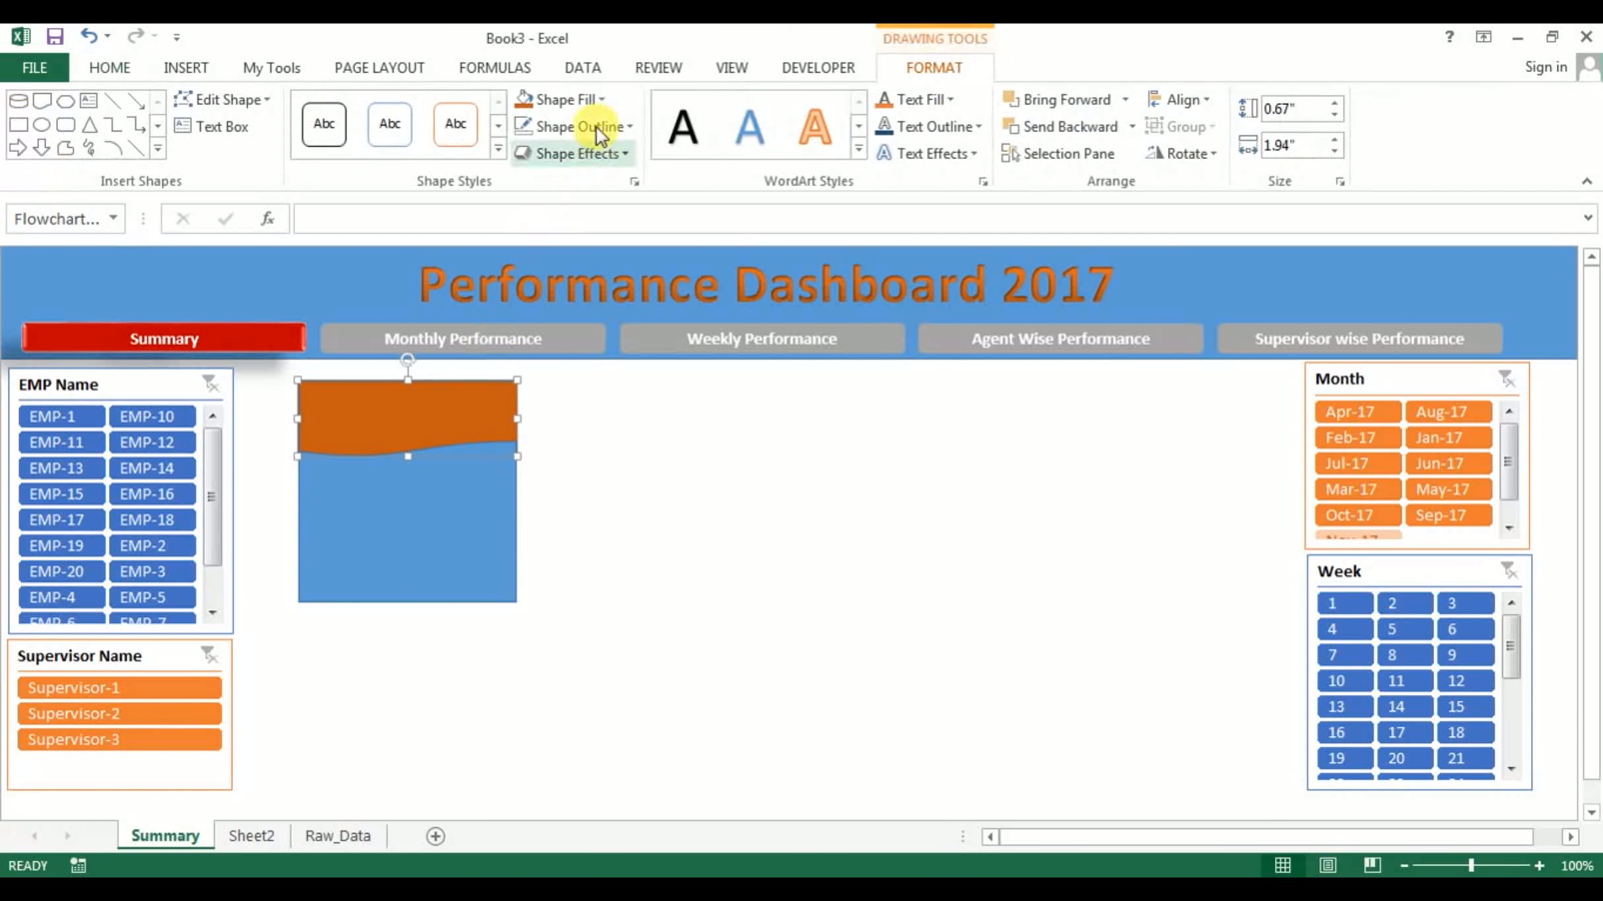
pyautogui.click(601, 100)
pyautogui.click(859, 522)
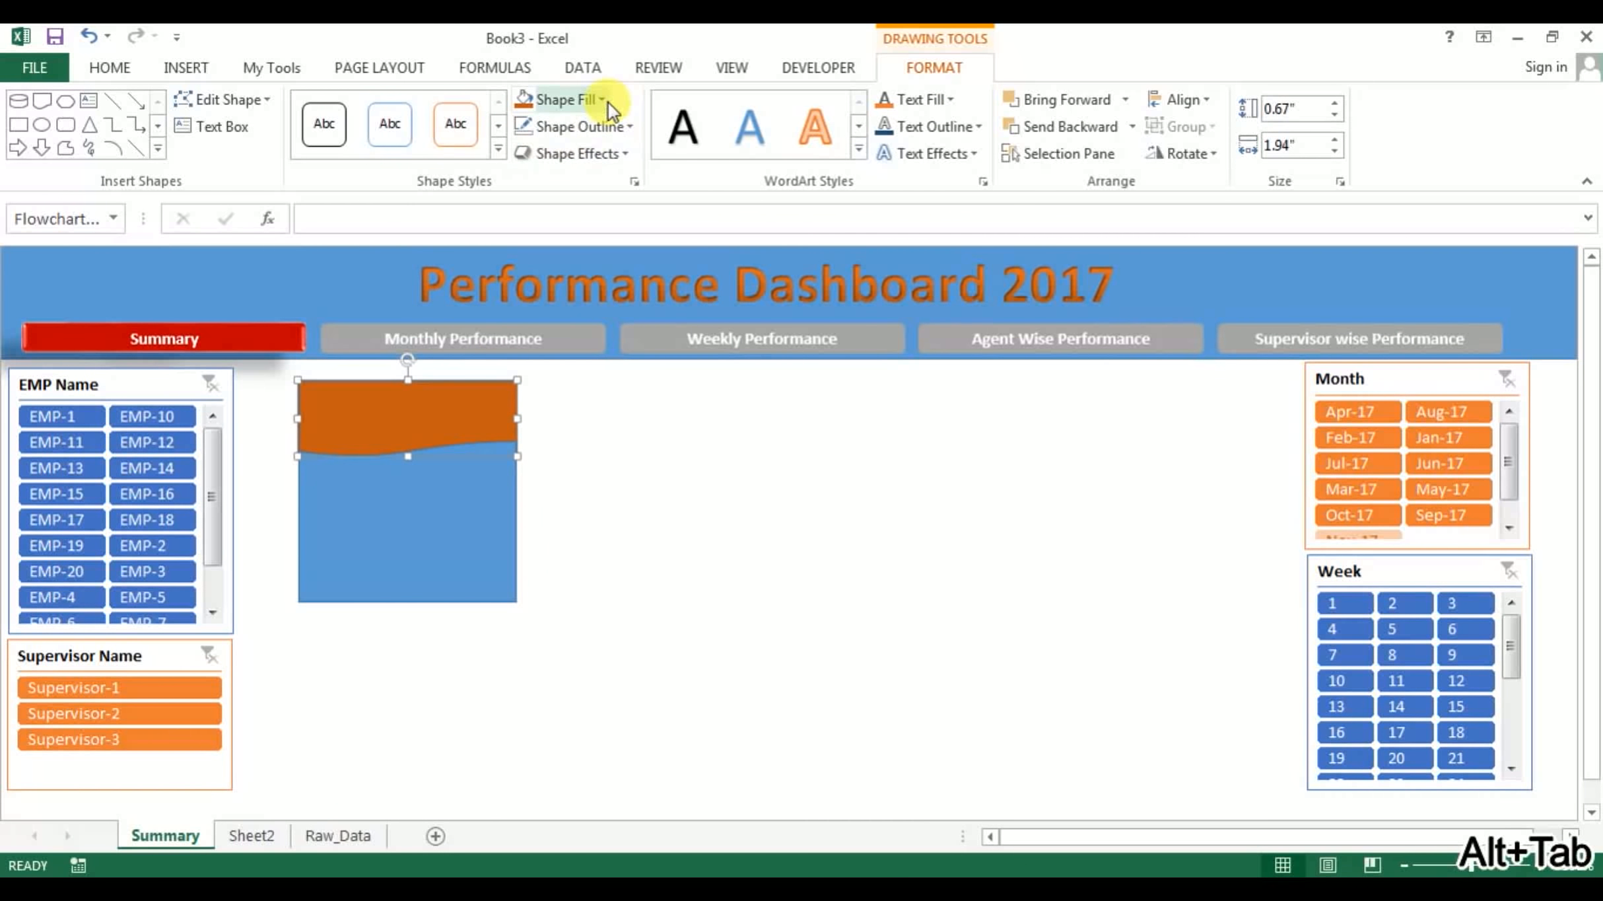
pyautogui.click(608, 102)
pyautogui.click(606, 250)
# Fill the rectangle beneath the wavy header with a light shade of the same theme blue
pyautogui.click(510, 449)
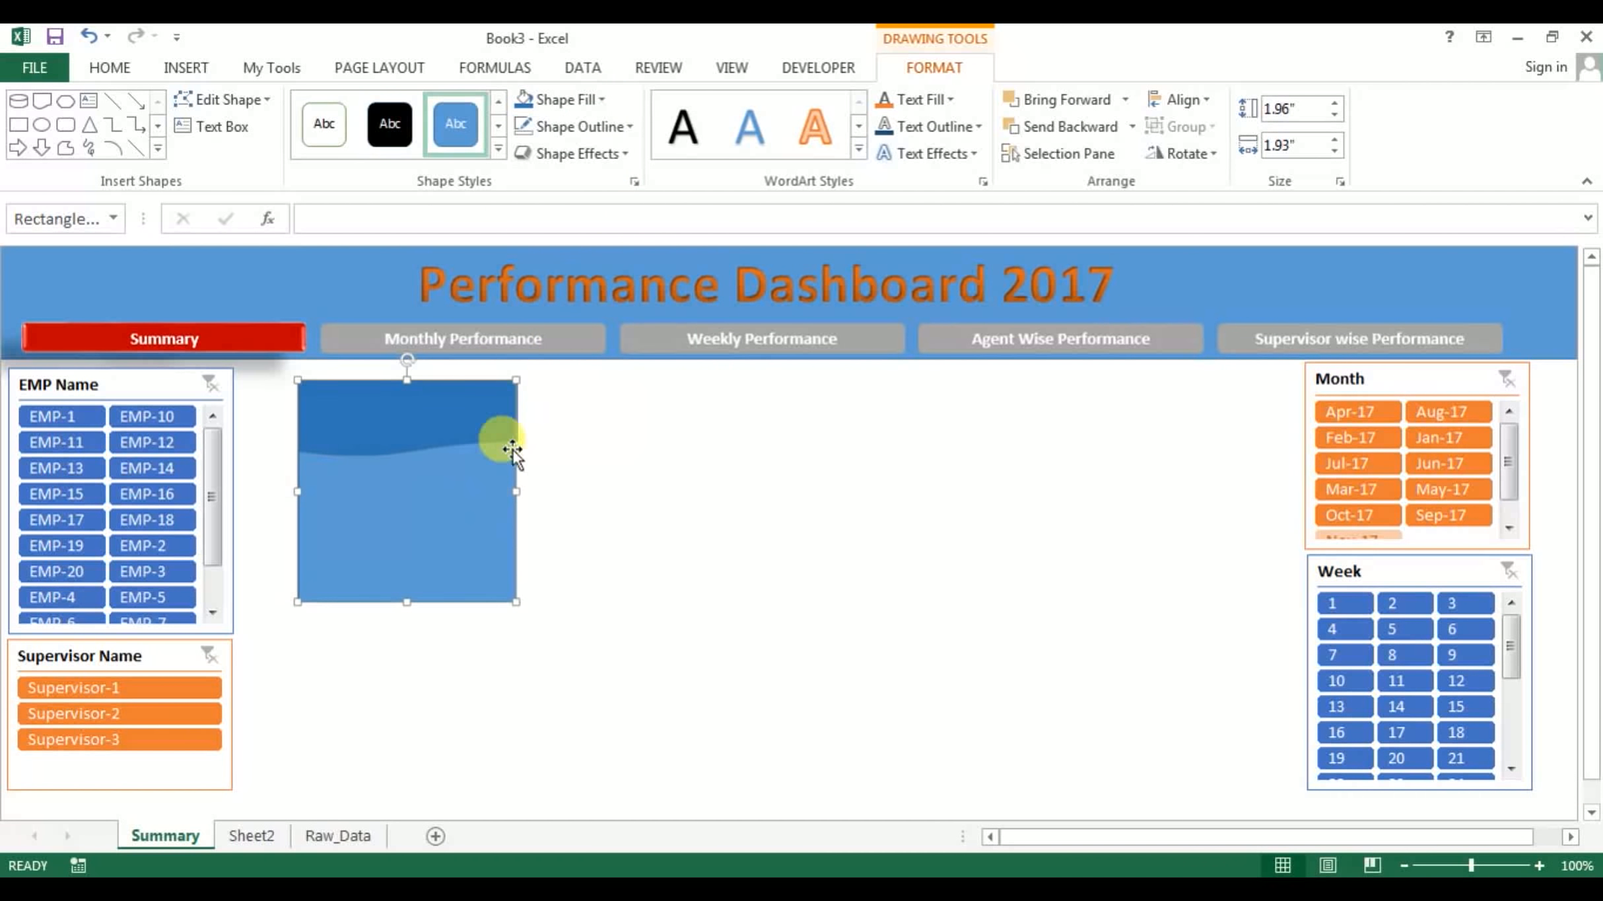
pyautogui.click(604, 99)
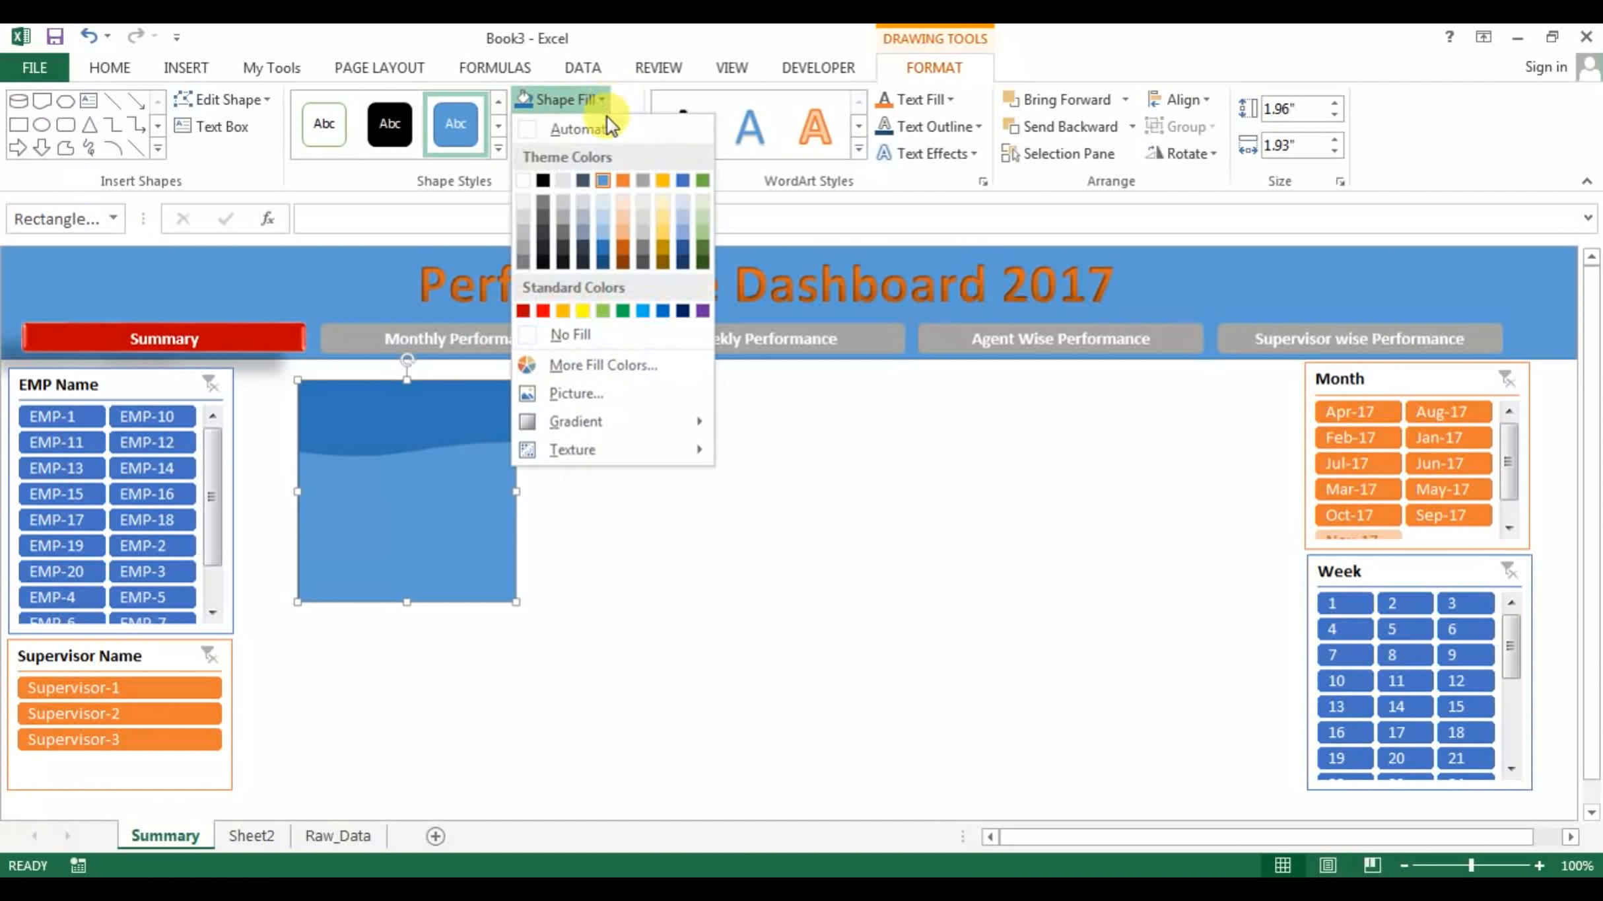
pyautogui.click(610, 217)
pyautogui.click(618, 538)
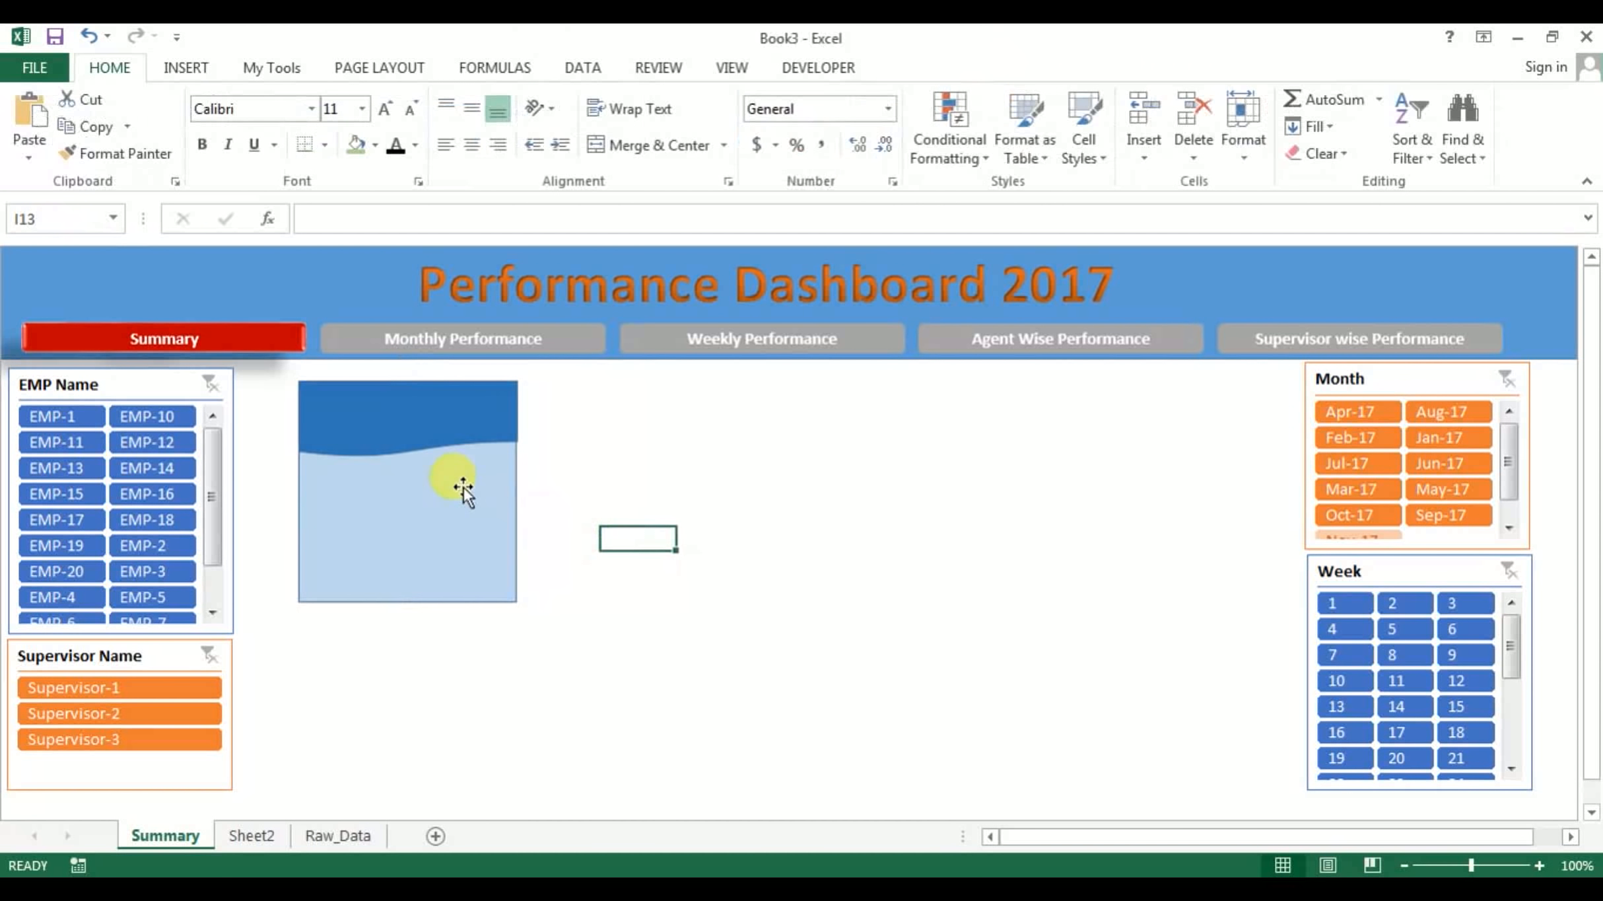
# Remove the outline from the blue card's wavy header and rectangle together
pyautogui.click(443, 435)
pyautogui.keyDown('ctrl'); pyautogui.click(444, 428); pyautogui.keyUp('ctrl')
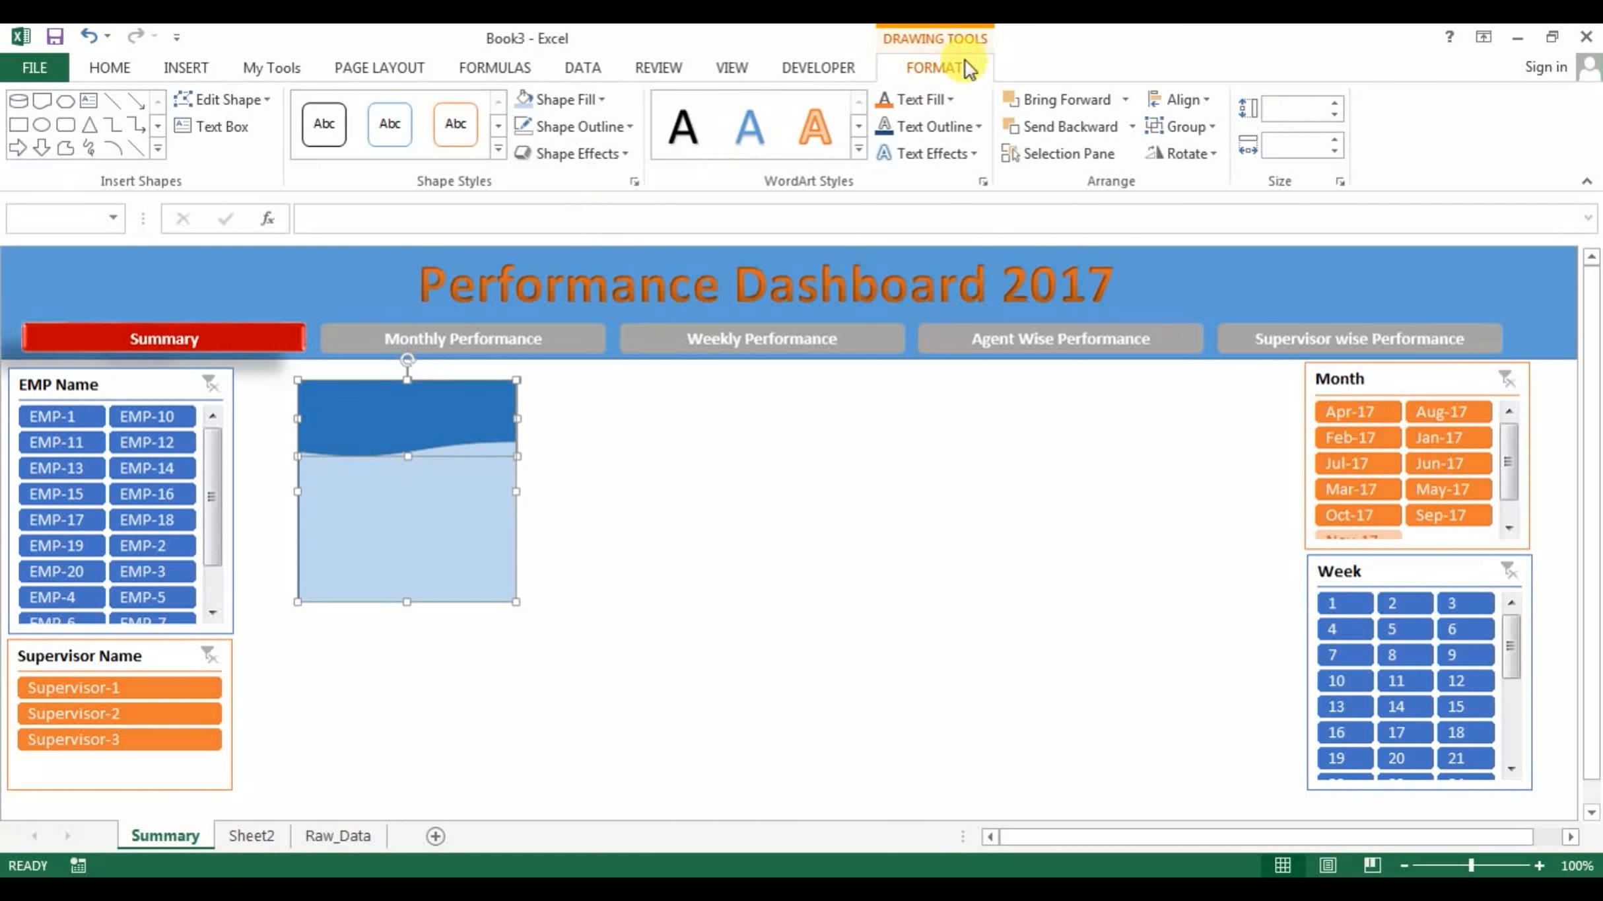
pyautogui.click(690, 528)
pyautogui.click(418, 411)
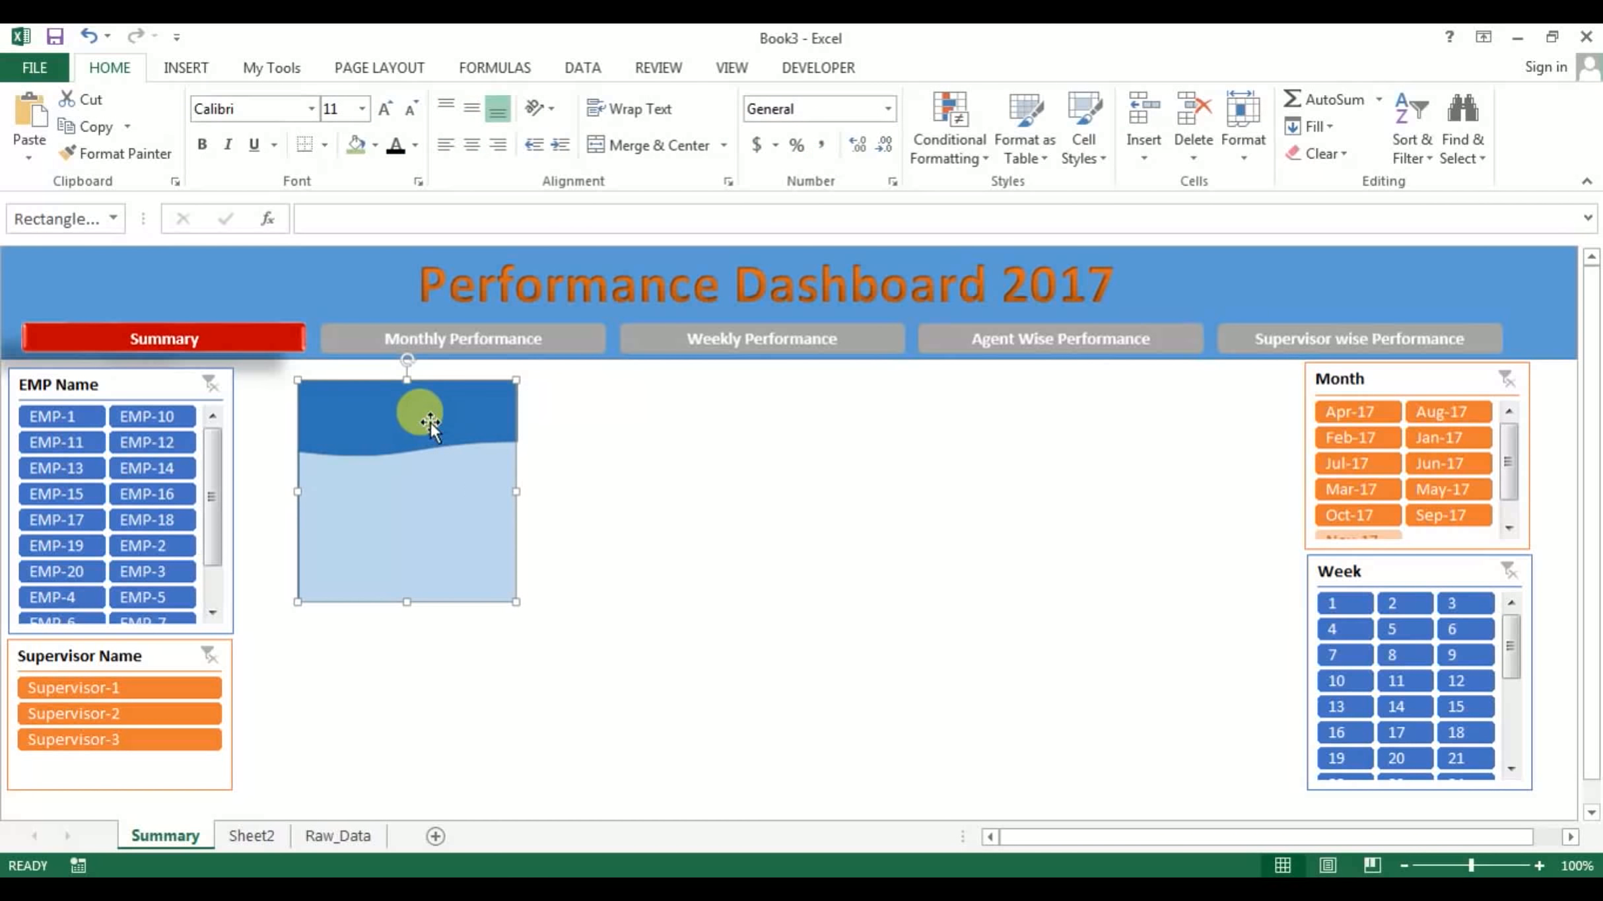
pyautogui.keyDown('ctrl'); pyautogui.click(430, 426); pyautogui.keyUp('ctrl')
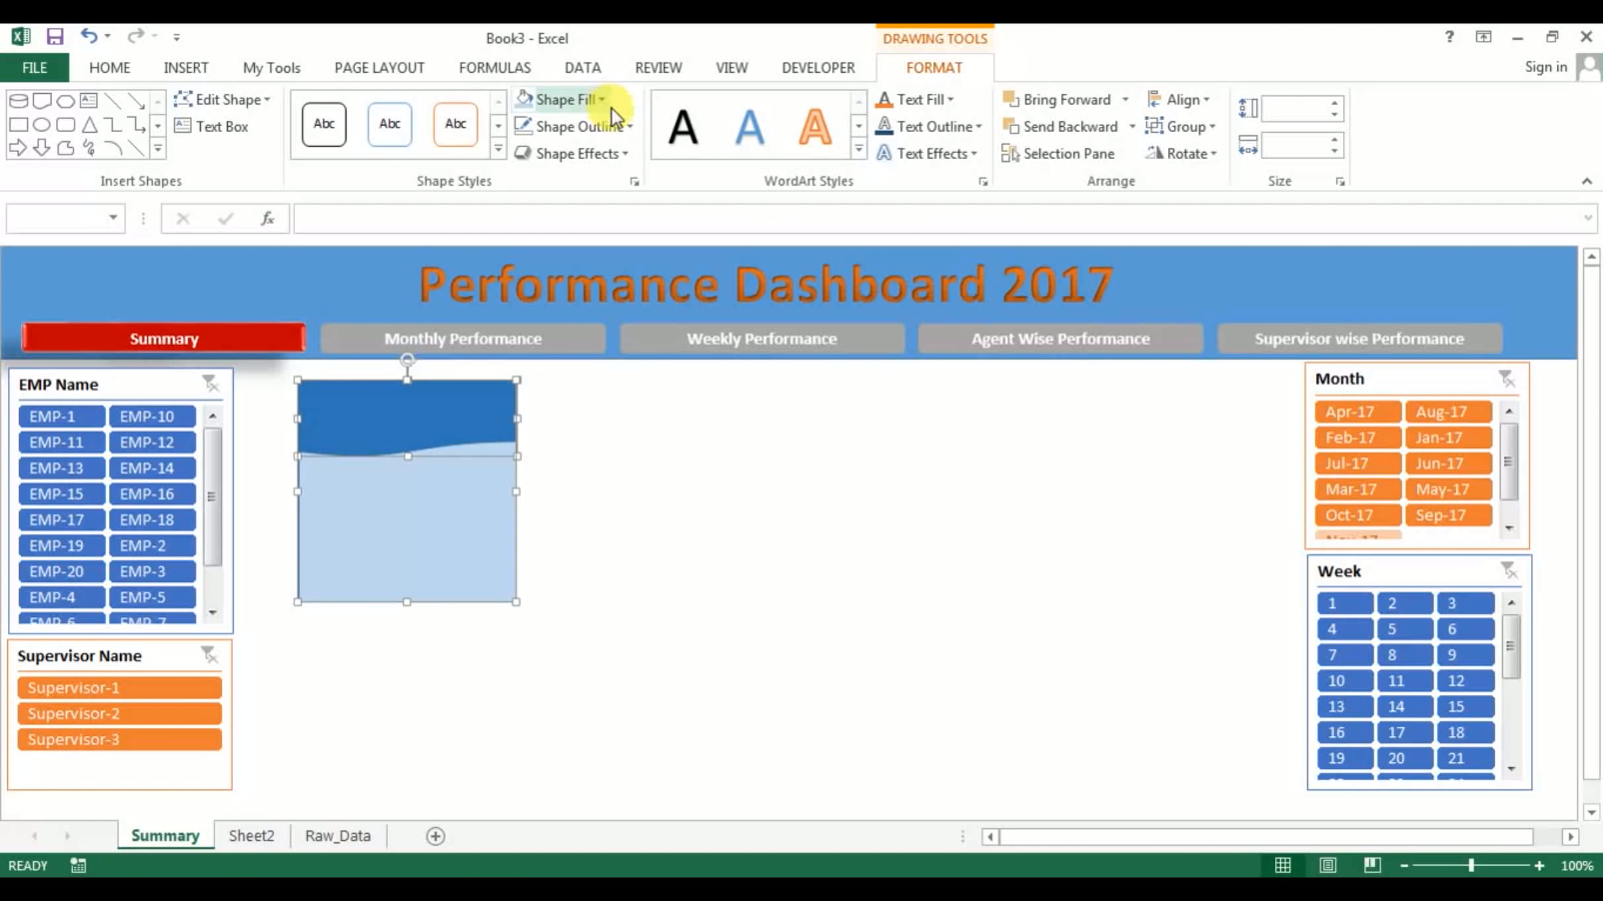
pyautogui.click(635, 127)
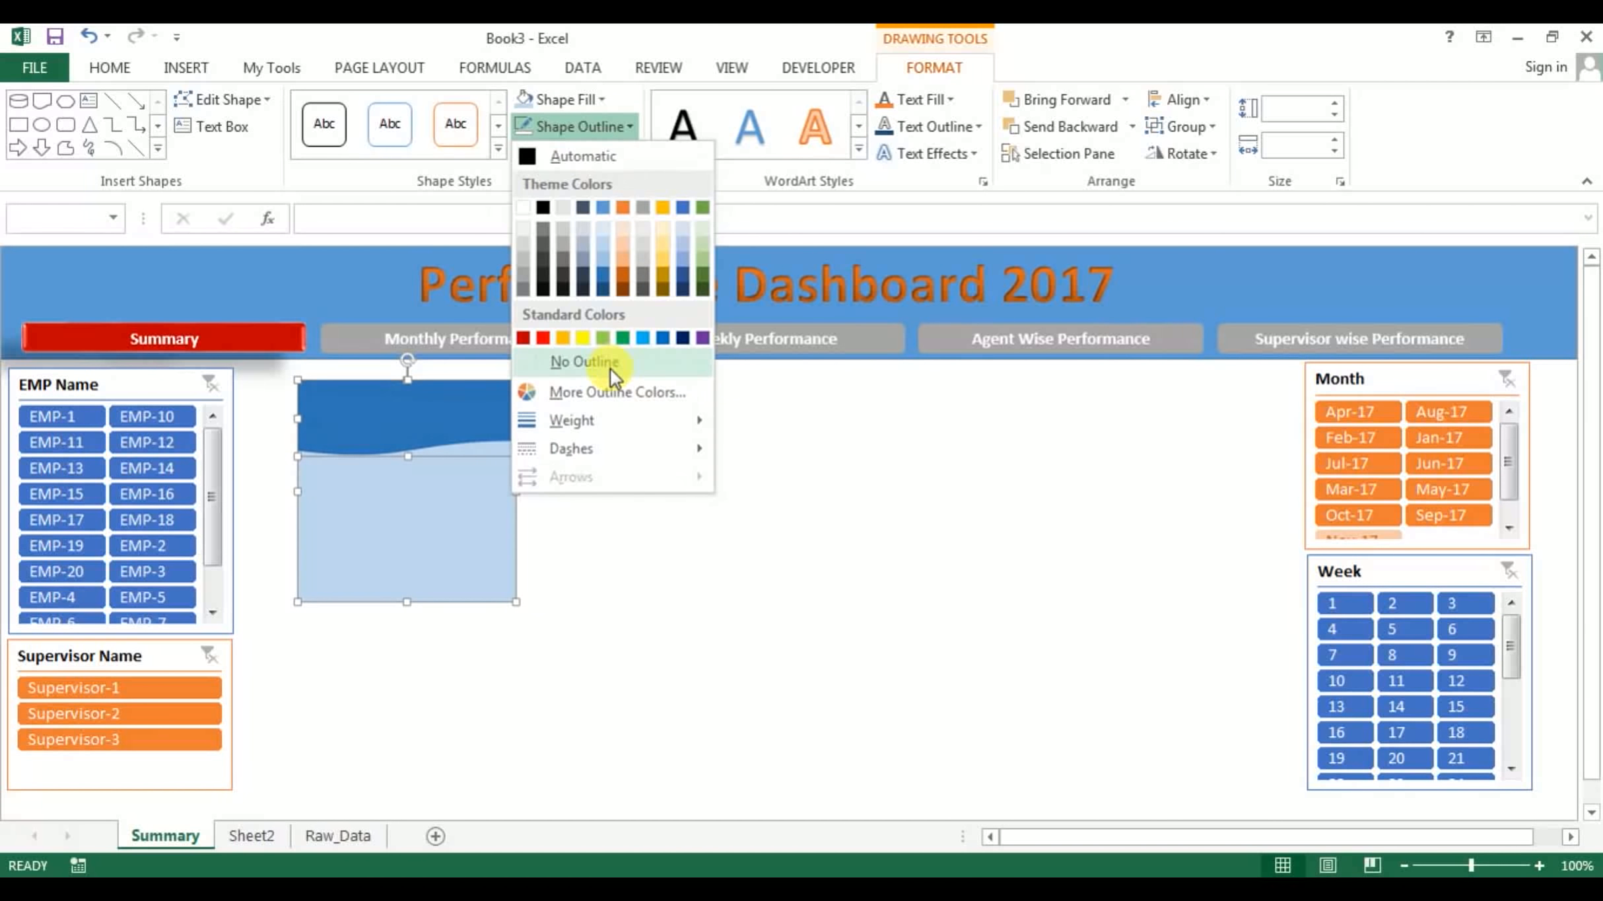
pyautogui.click(595, 361)
pyautogui.click(684, 534)
# Duplicate the blue card's header and rectangle and place the copy just to the right, level with the original
pyautogui.click(450, 431)
pyautogui.keyDown('ctrl'); pyautogui.click(455, 502); pyautogui.keyUp('ctrl')
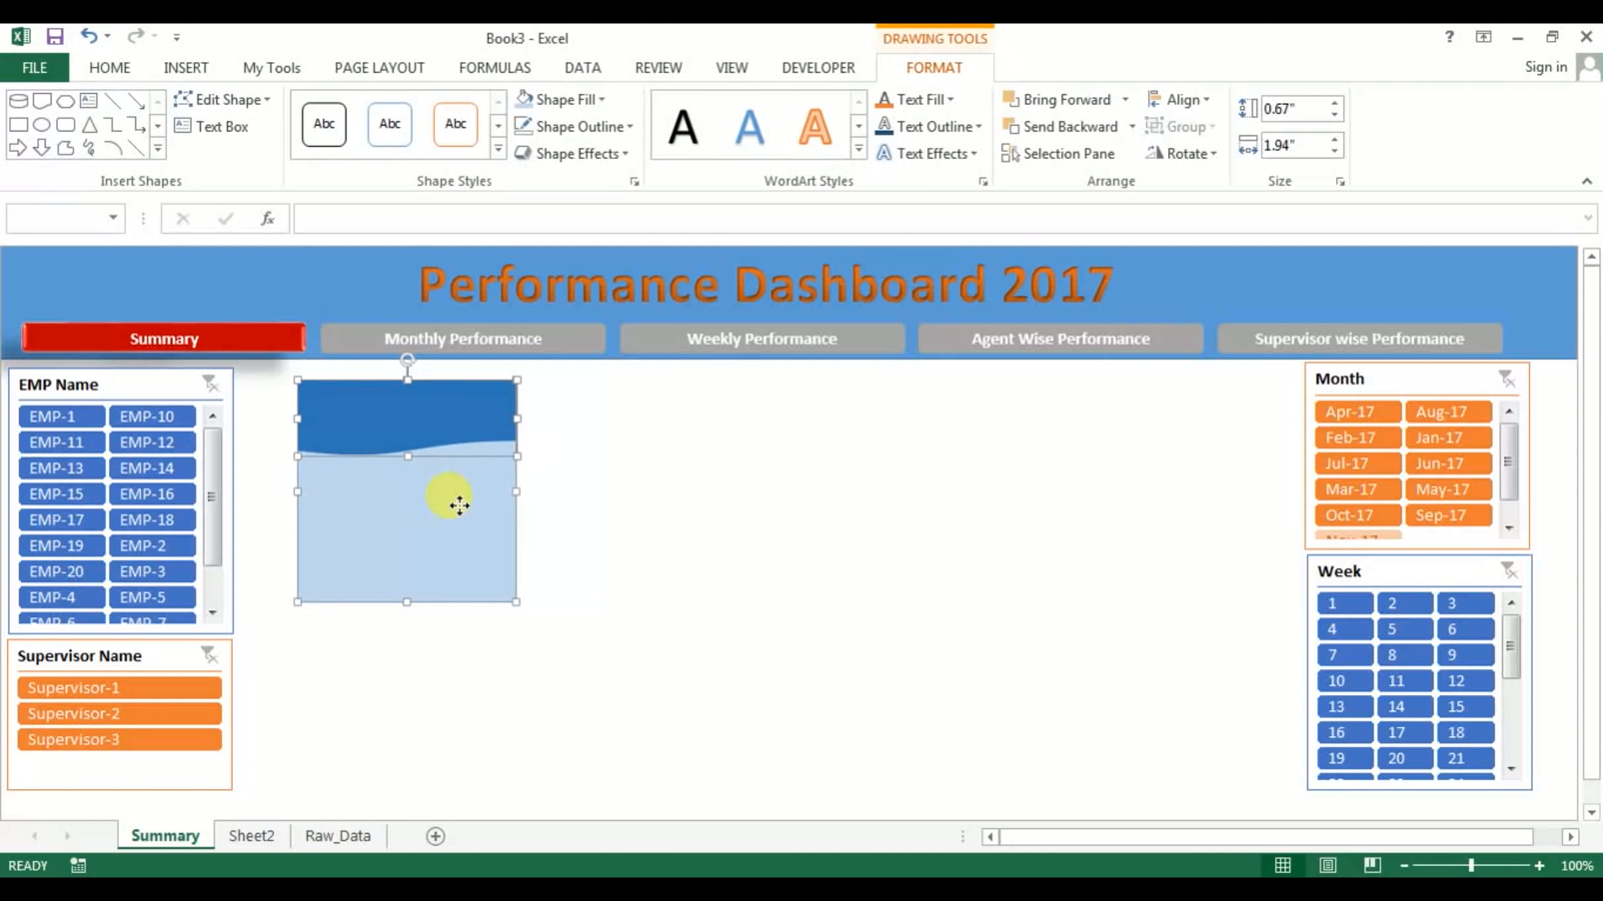
pyautogui.hotkey('ctrl', 'v')
pyautogui.moveTo(466, 525); pyautogui.dragTo(720, 512)
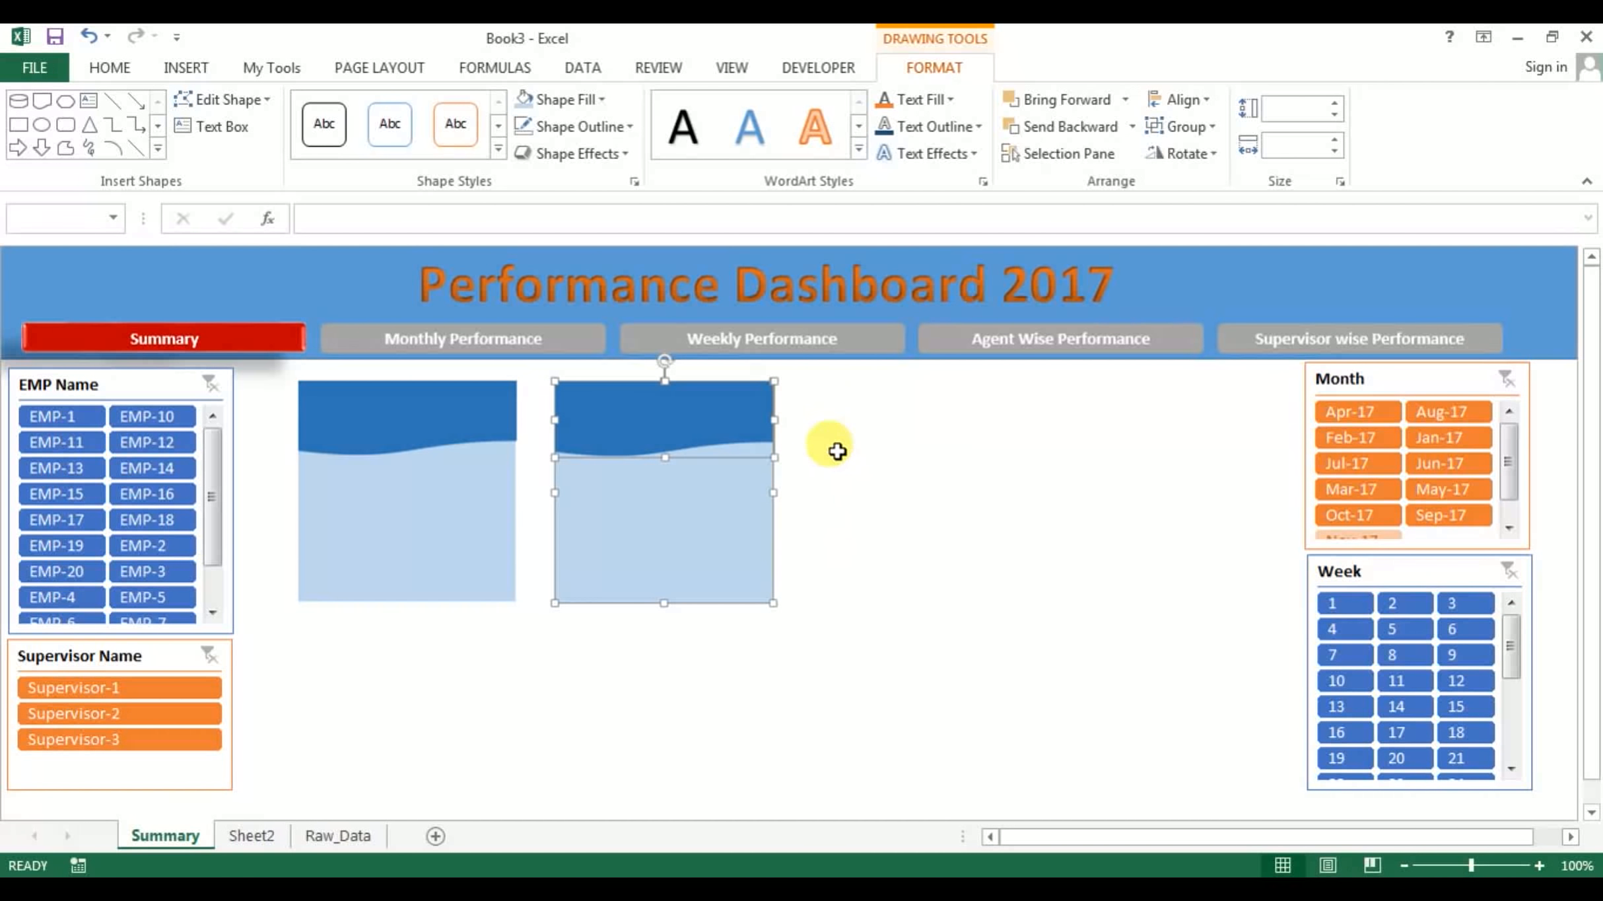
pyautogui.click(823, 504)
# Recolour the second card with a dark orange header and a light orange rectangle
pyautogui.click(638, 405)
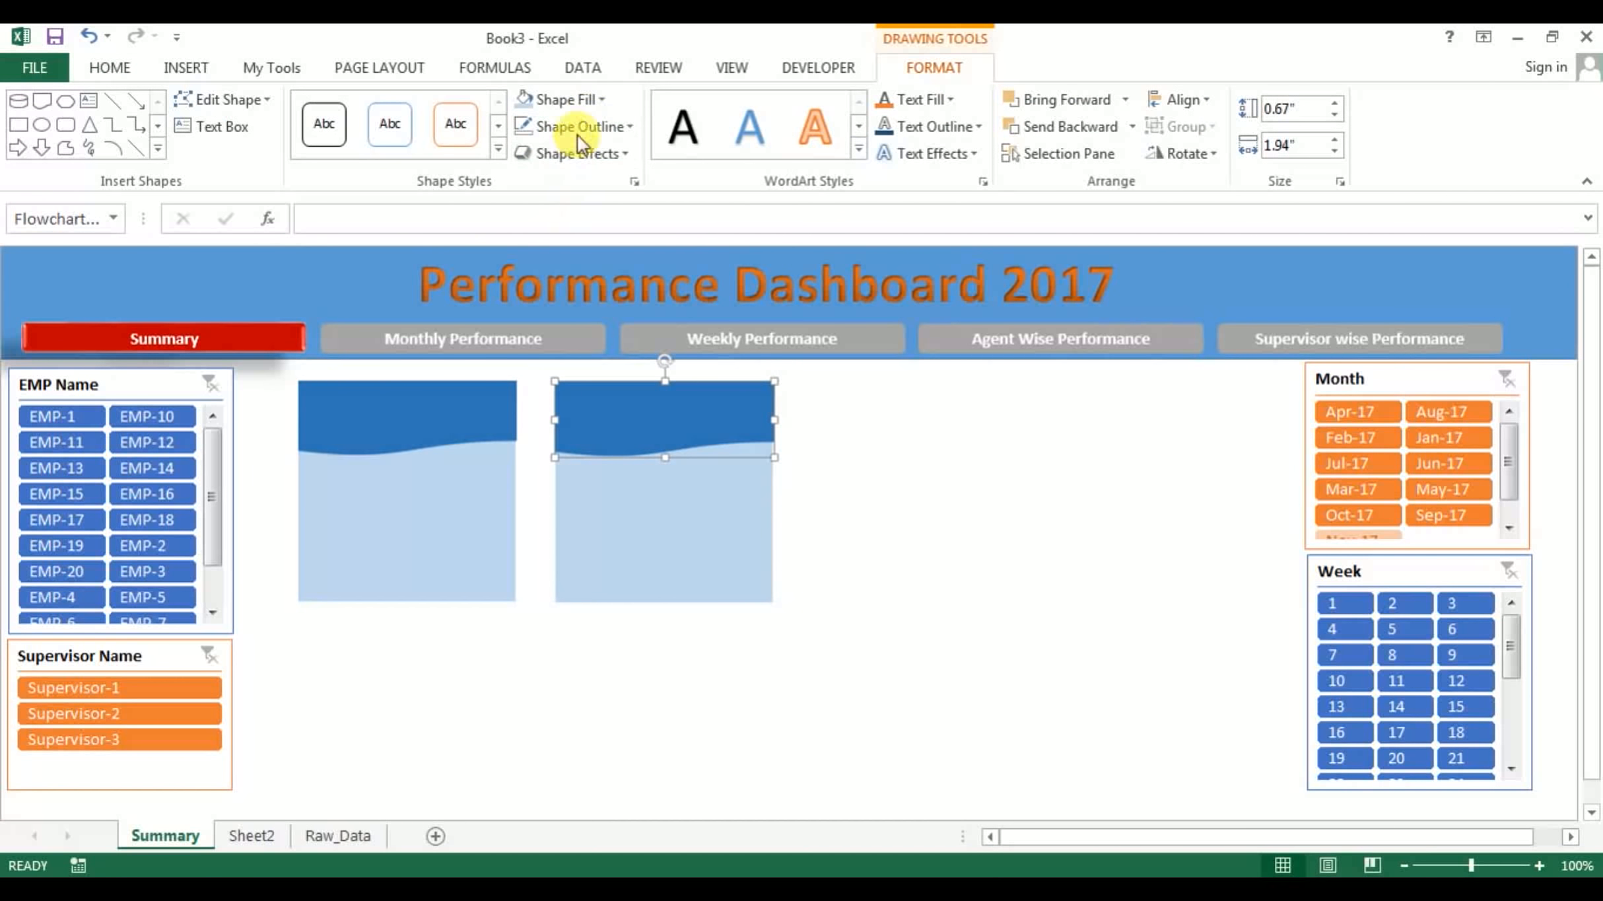
pyautogui.click(606, 98)
pyautogui.click(621, 245)
pyautogui.click(687, 521)
pyautogui.click(595, 98)
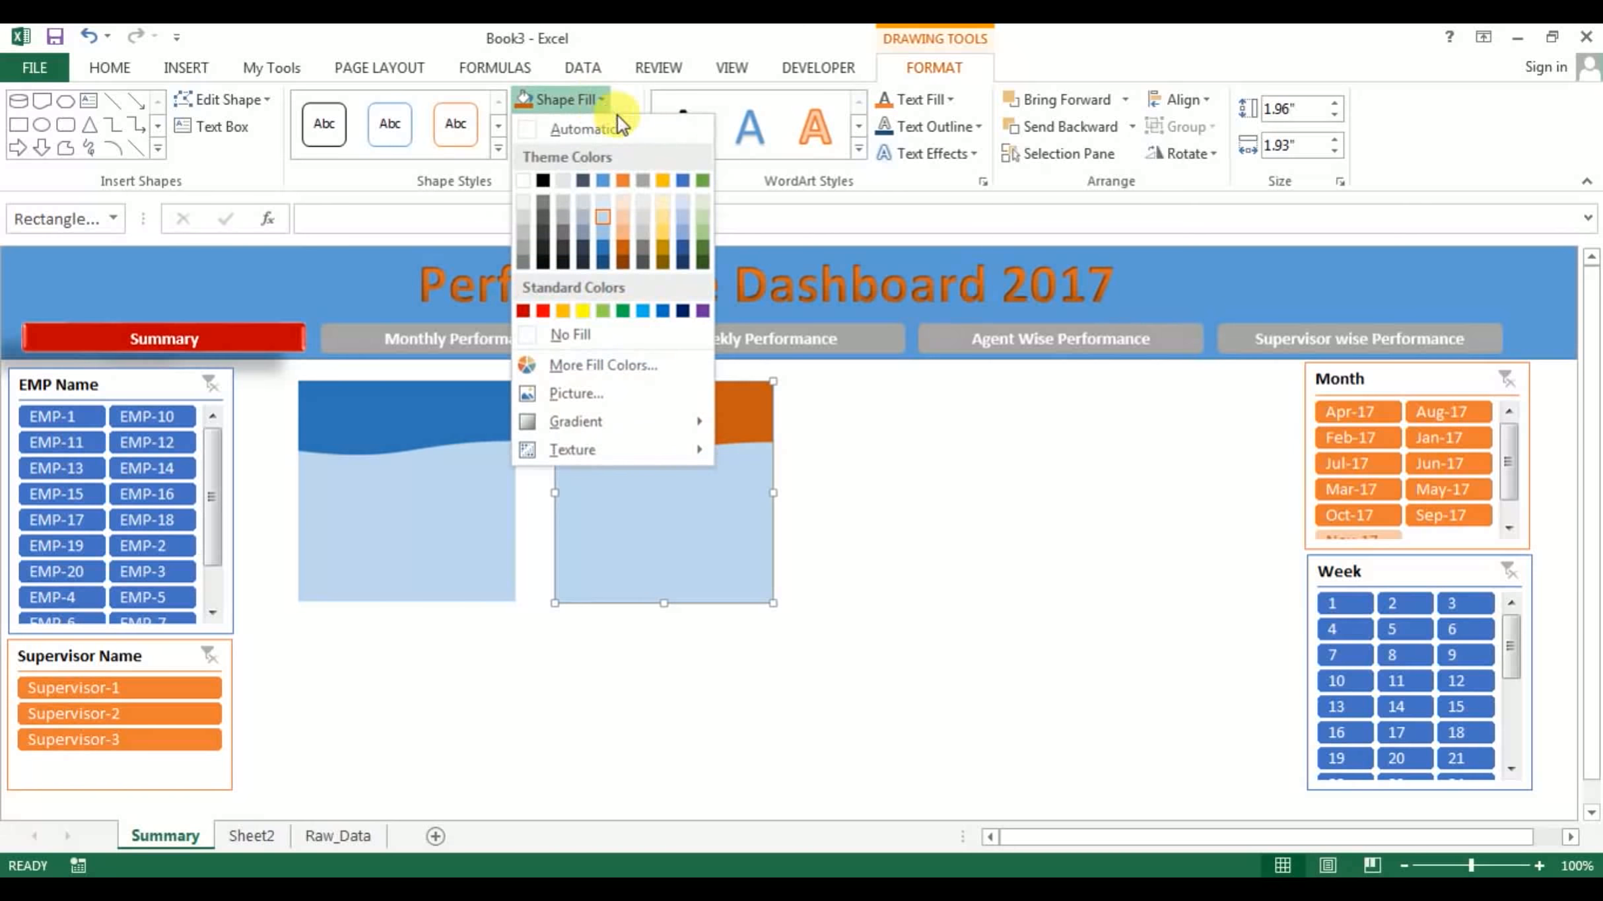
pyautogui.click(624, 216)
pyautogui.click(924, 467)
# Duplicate the orange card's two shapes and place the copy to its right as a third card
pyautogui.click(688, 415)
pyautogui.hotkey('ctrl', 'c')
pyautogui.hotkey('ctrl', 'v')
pyautogui.moveTo(673, 525); pyautogui.dragTo(920, 506)
pyautogui.click(1069, 489)
# Recolour the third card with a dark green header and a light green rectangle
pyautogui.click(931, 420)
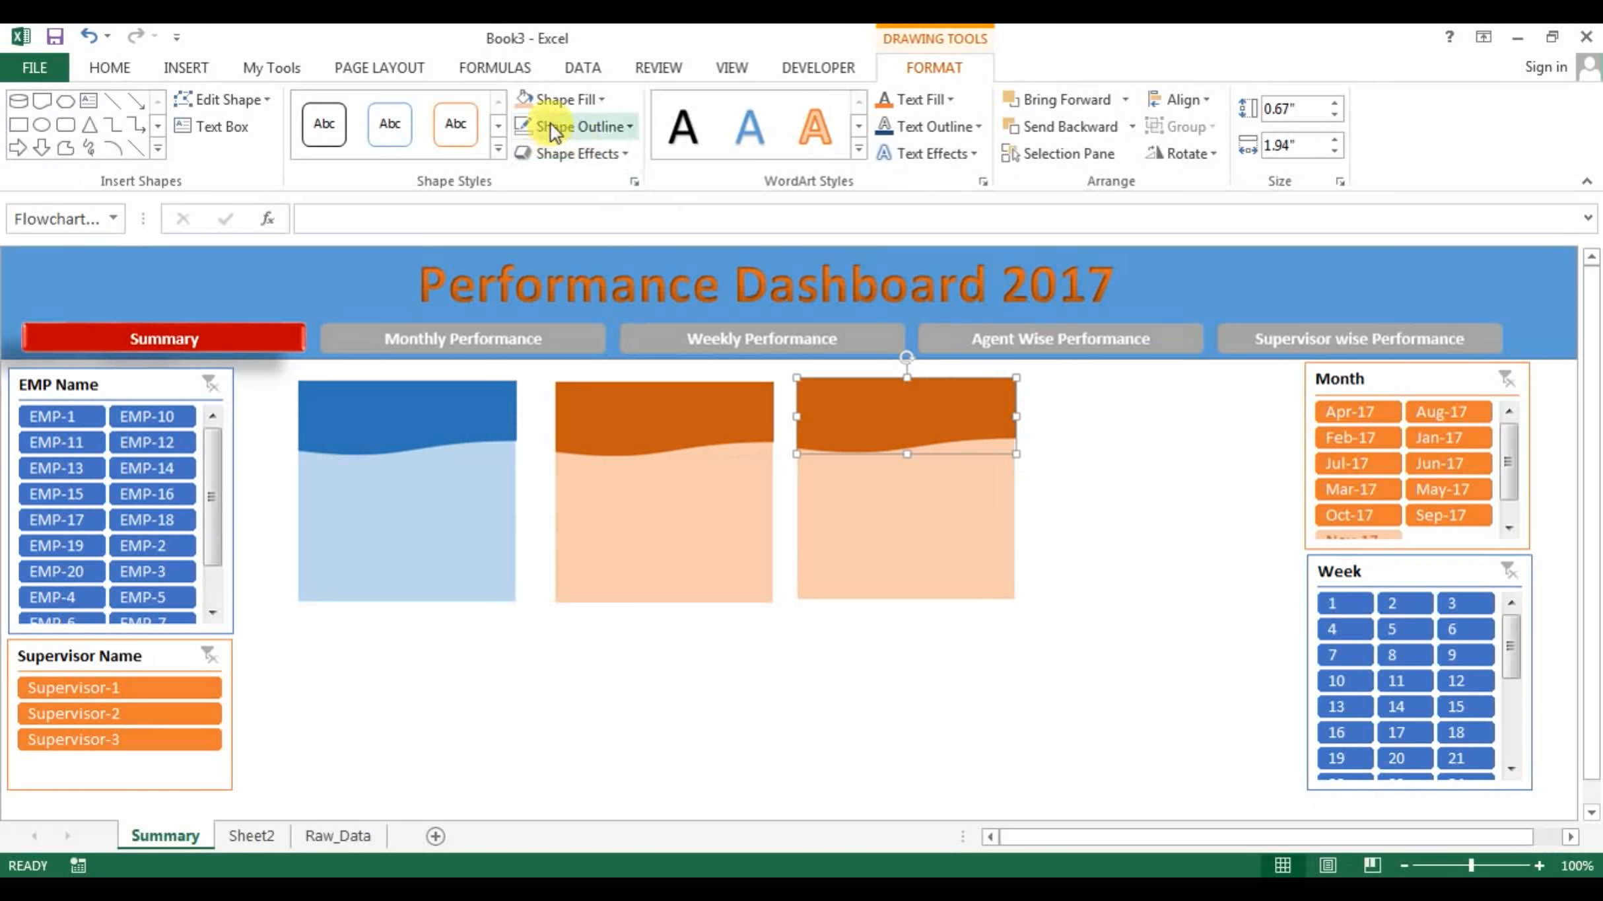
pyautogui.click(602, 100)
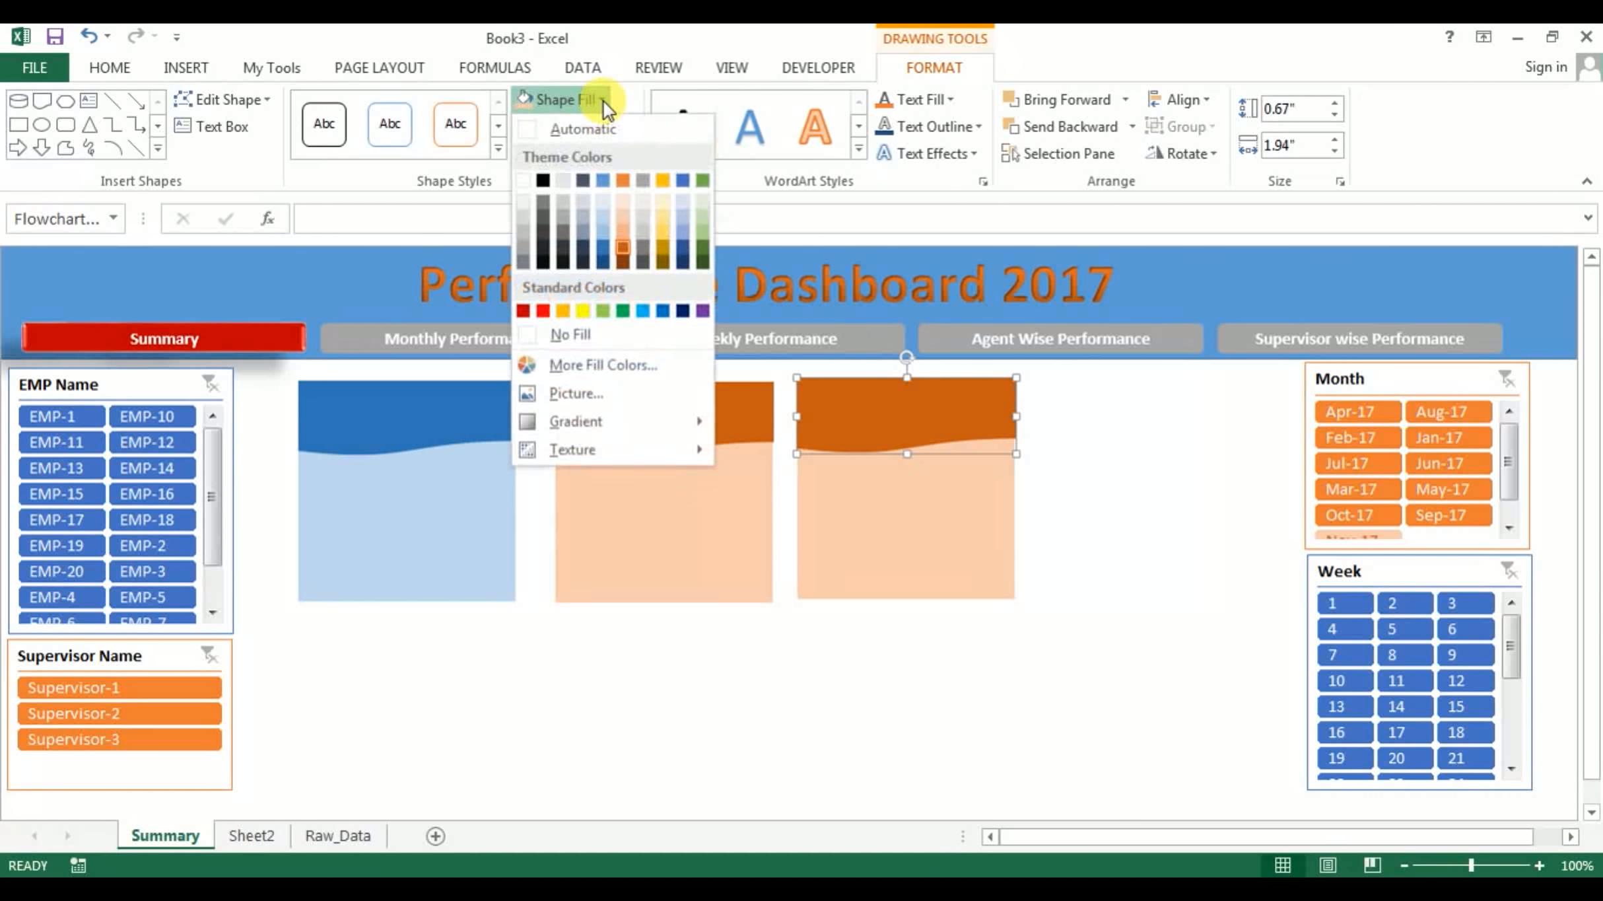
pyautogui.click(704, 247)
pyautogui.click(908, 444)
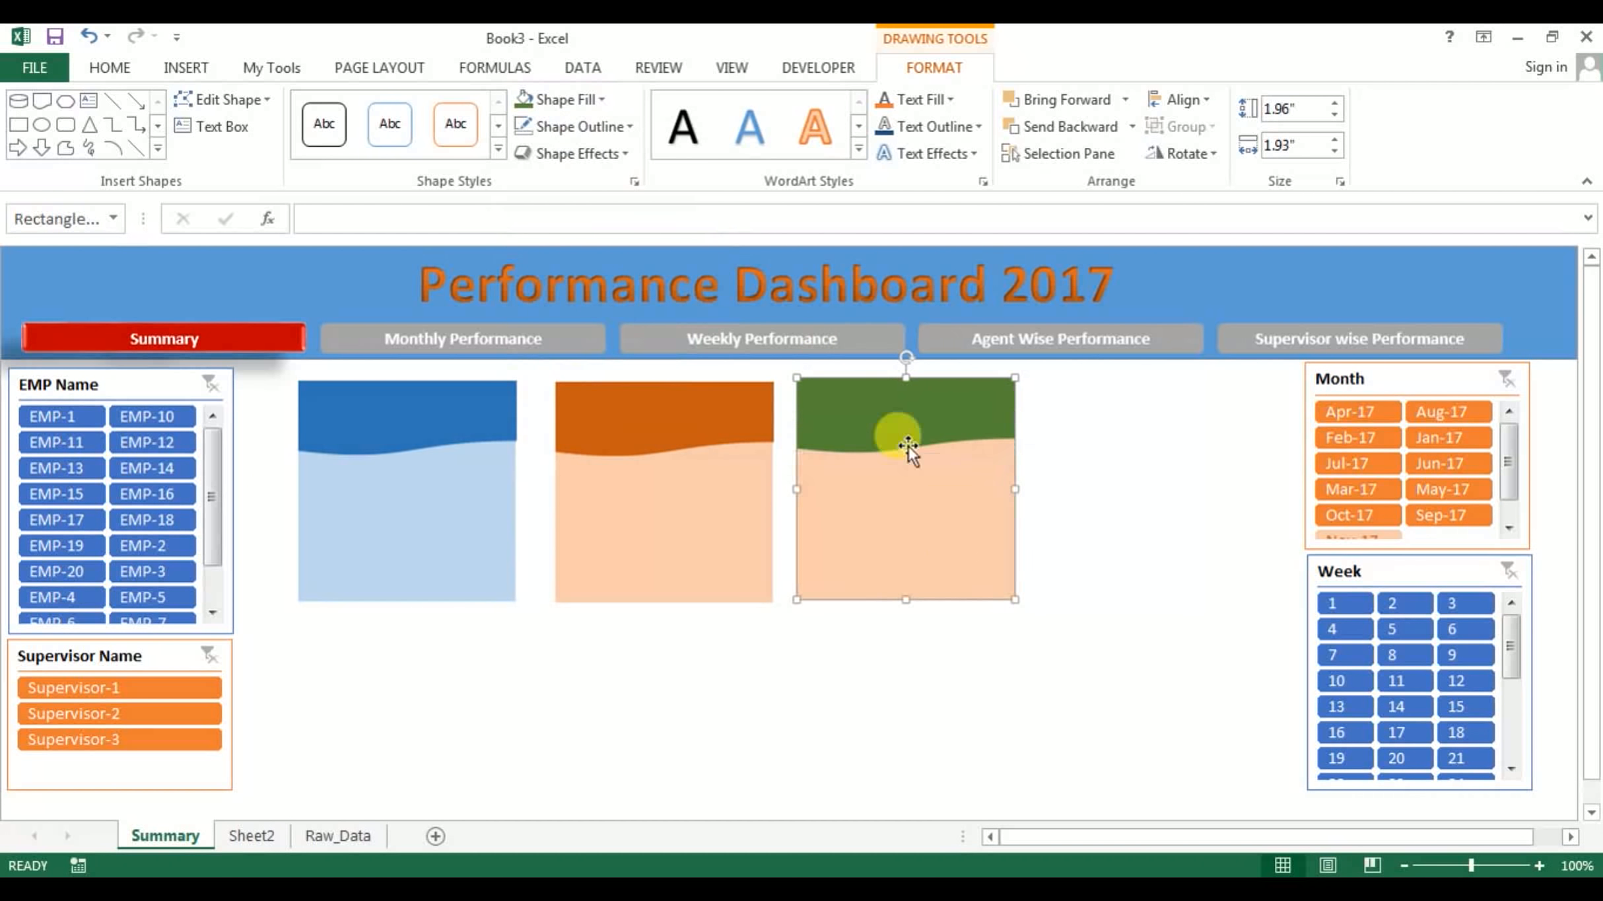
pyautogui.click(606, 100)
pyautogui.click(708, 218)
pyautogui.click(1034, 467)
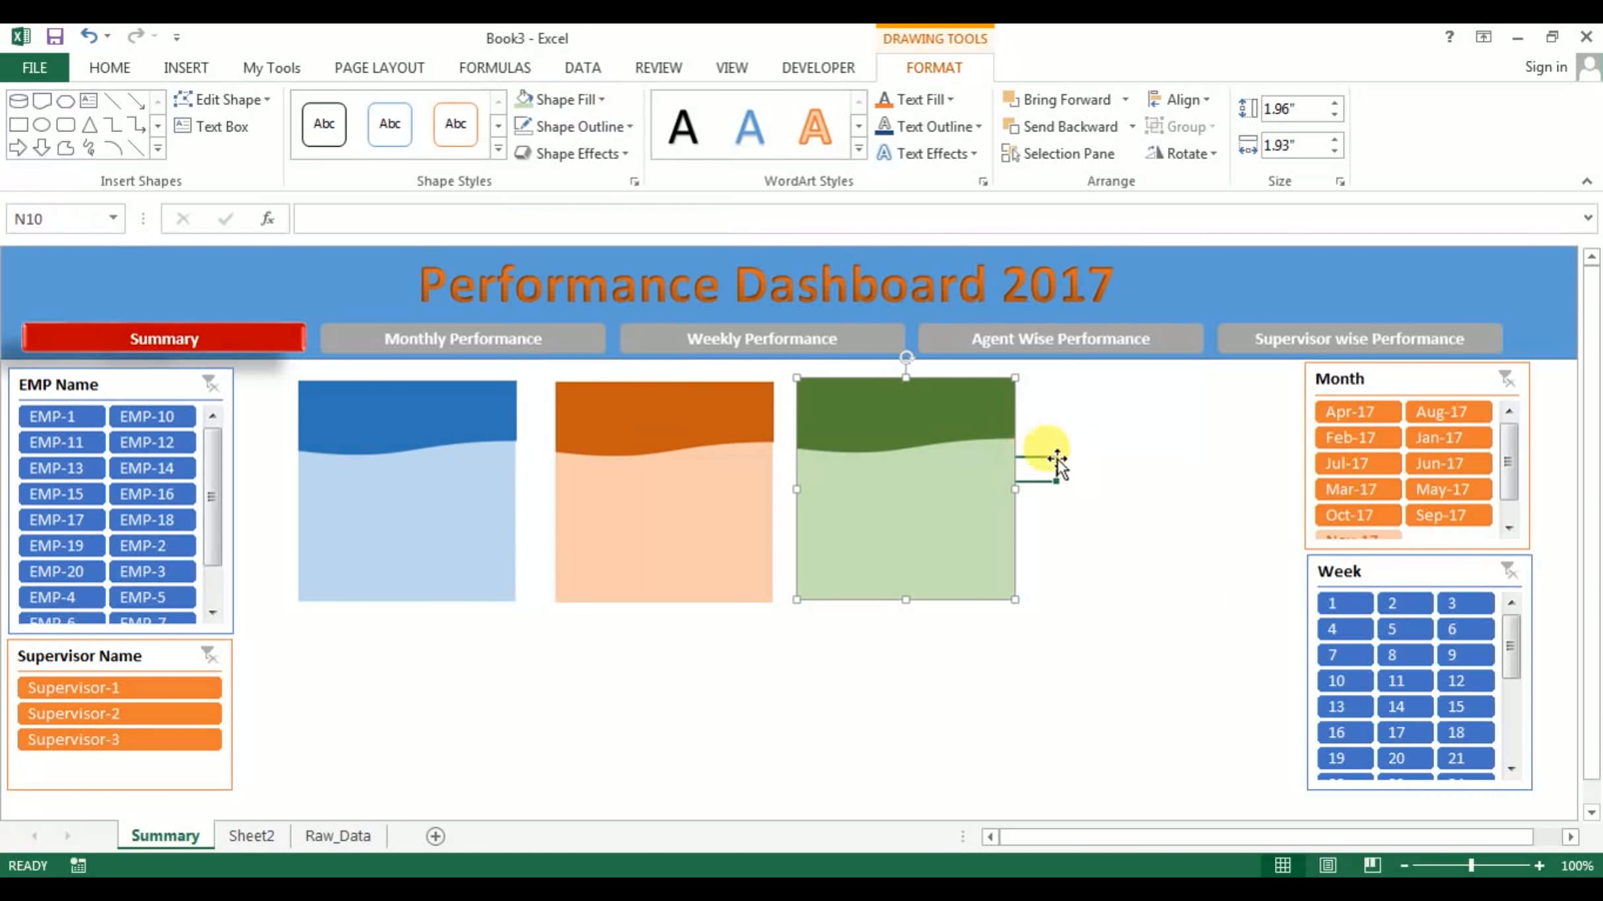
# Group the blue card's wavy header with its rectangle
pyautogui.click(455, 414)
pyautogui.keyDown('shift'); pyautogui.click(456, 538); pyautogui.keyUp('shift')
pyautogui.rightClick(485, 507)
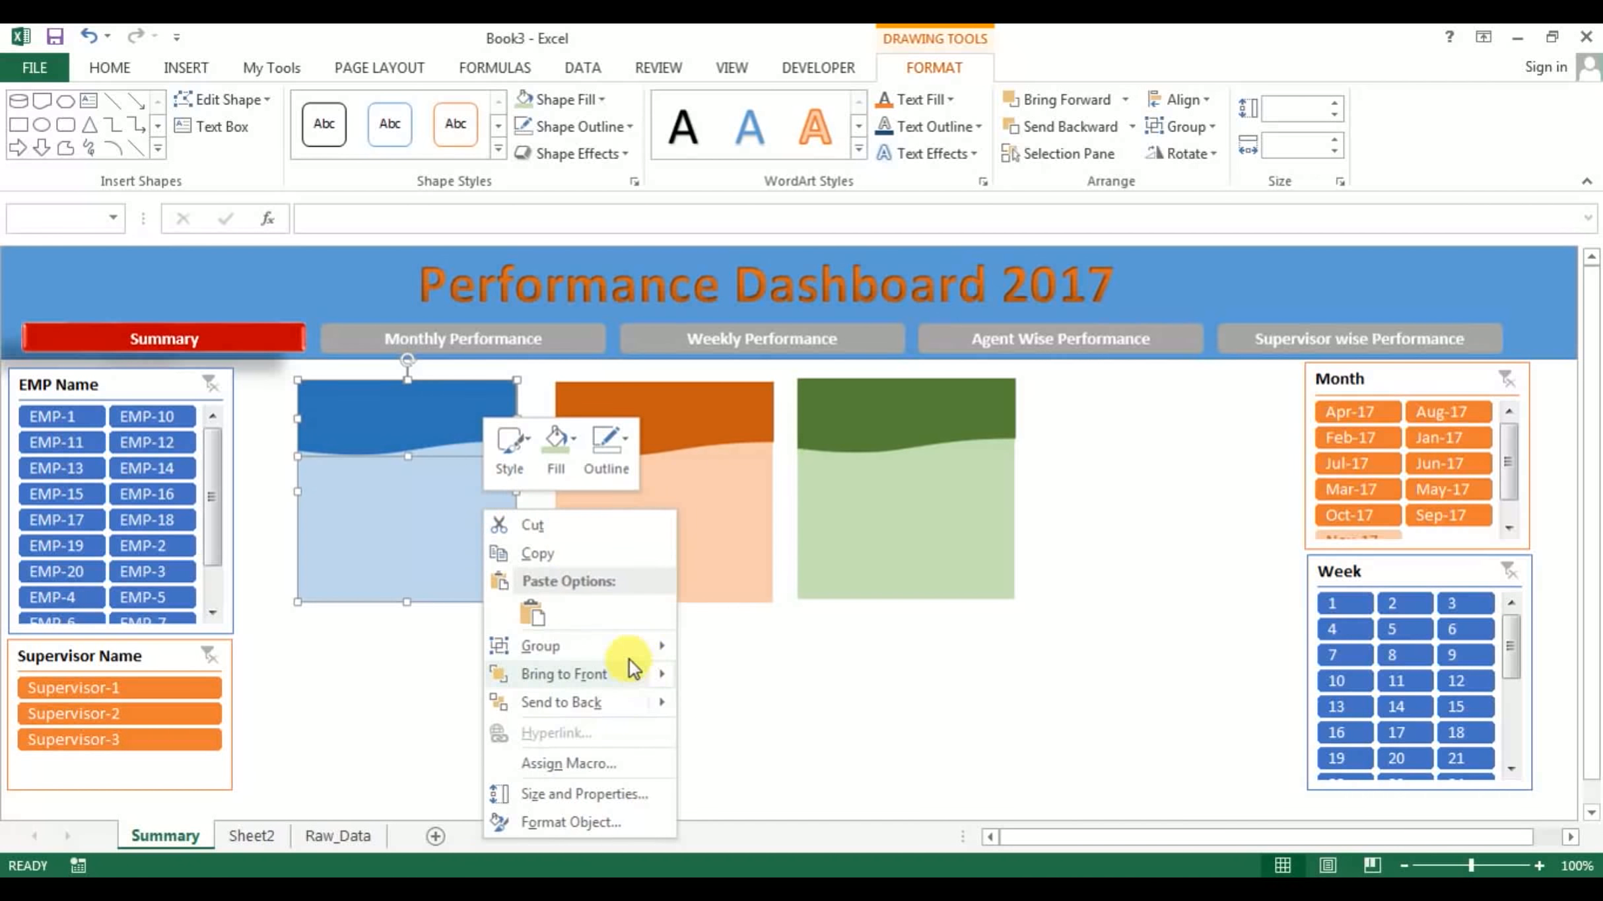
pyautogui.moveTo(633, 647)
pyautogui.click(737, 650)
# Group the orange card's wavy header with its rectangle
pyautogui.click(664, 422)
pyautogui.keyDown('shift'); pyautogui.click(673, 552); pyautogui.keyUp('shift')
pyautogui.rightClick(673, 560)
pyautogui.moveTo(789, 362)
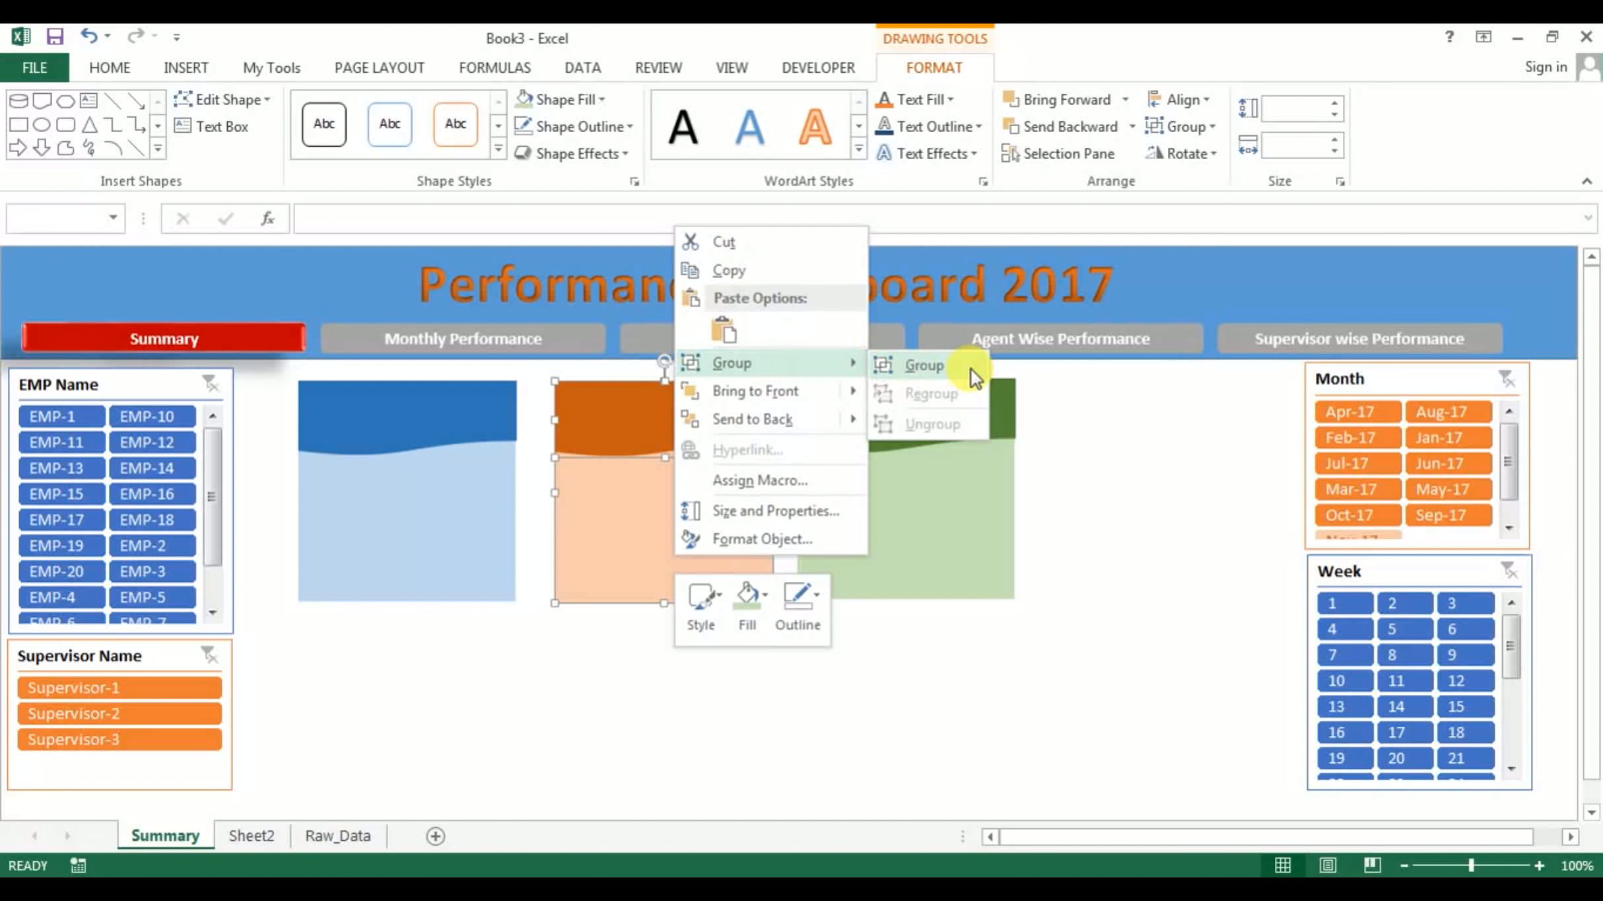
pyautogui.click(951, 367)
# Group the green card's wavy header with its rectangle
pyautogui.click(894, 400)
pyautogui.keyDown('shift'); pyautogui.click(896, 403); pyautogui.keyUp('shift')
pyautogui.rightClick(896, 404)
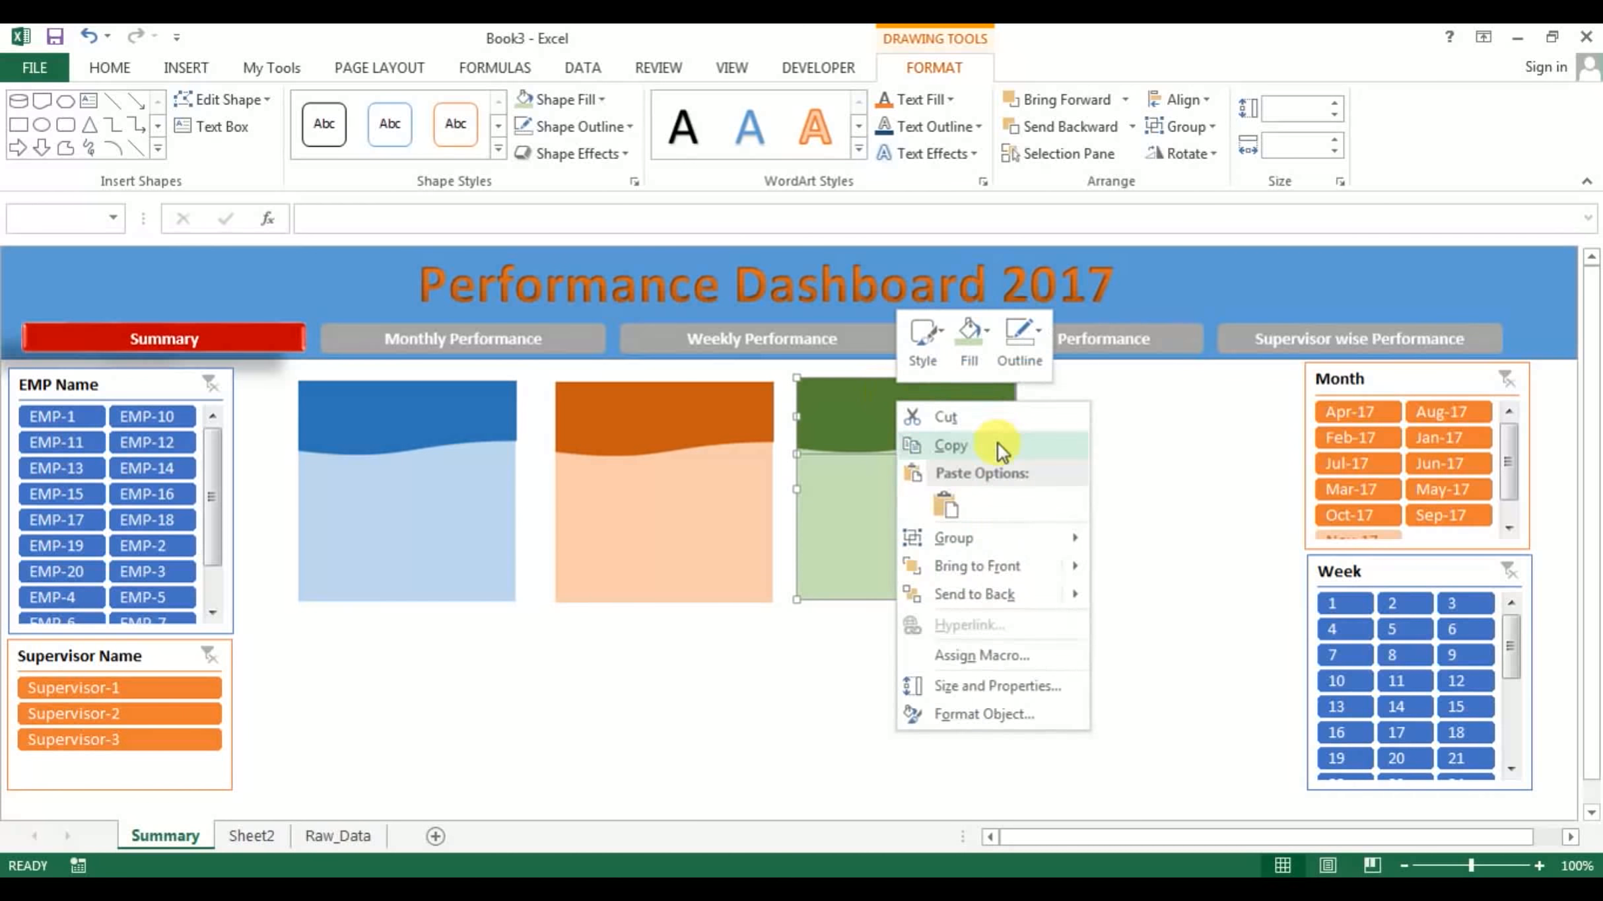
pyautogui.click(1134, 541)
# Shrink the three card groups together to about 1.89" high and 1.77" wide, using the finished Performance Dashboard as reference
pyautogui.click(737, 528)
pyautogui.keyDown('shift'); pyautogui.click(399, 477); pyautogui.keyUp('shift')
pyautogui.keyDown('shift'); pyautogui.click(968, 574); pyautogui.keyUp('shift')
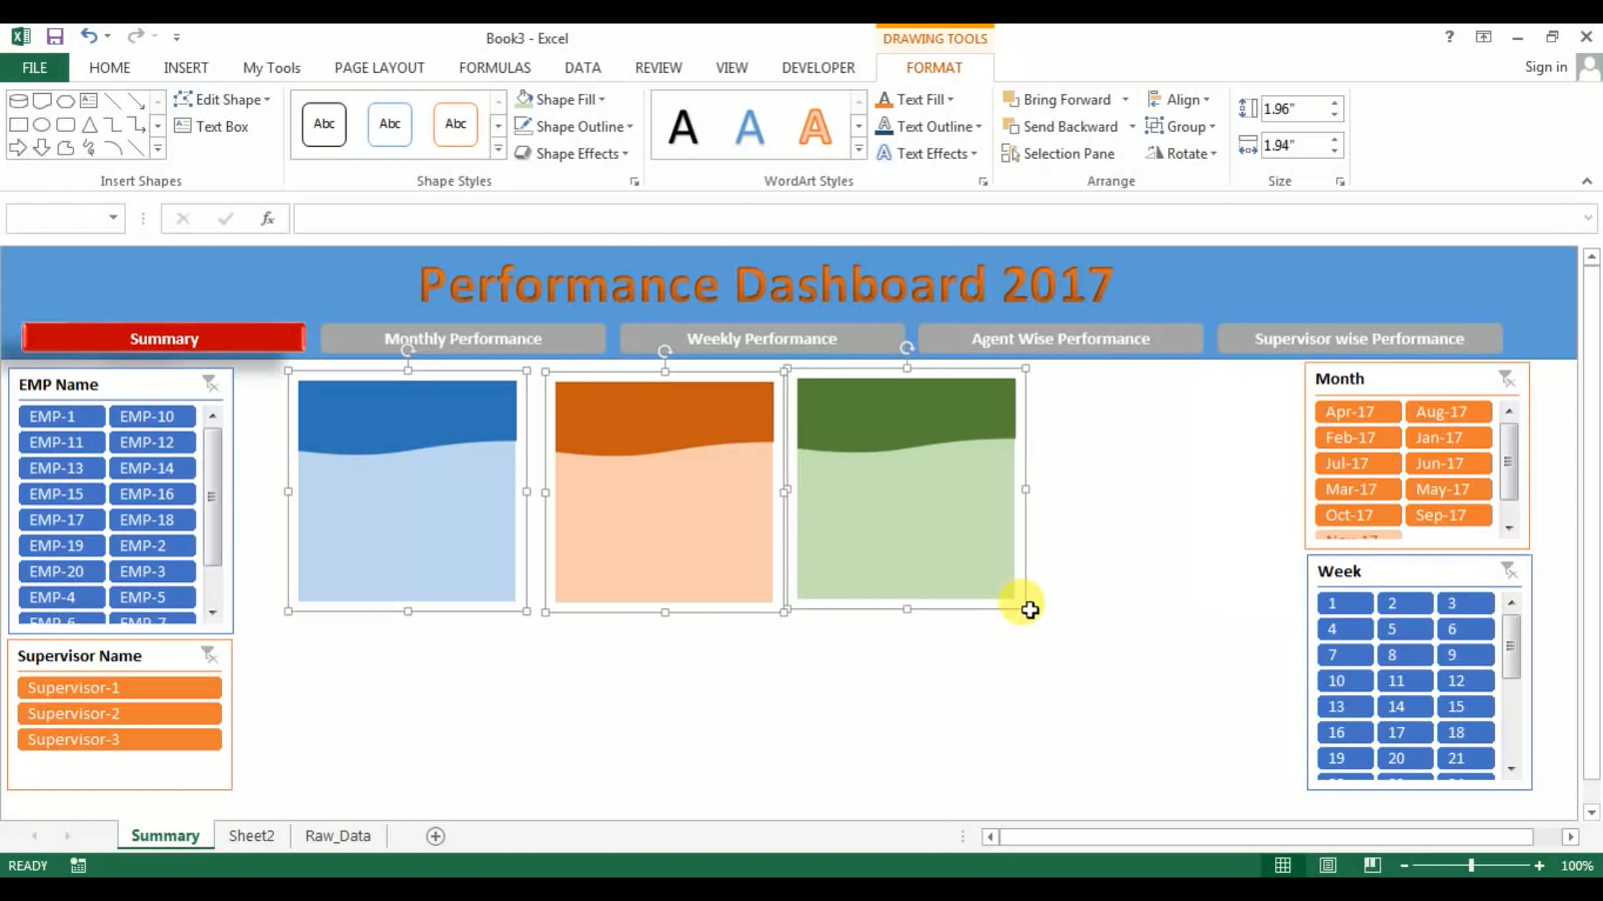
pyautogui.click(1030, 610)
pyautogui.click(981, 574)
pyautogui.keyDown('shift'); pyautogui.click(633, 530); pyautogui.keyUp('shift')
pyautogui.keyDown('shift'); pyautogui.click(404, 519); pyautogui.keyUp('shift')
pyautogui.hotkey('alt', 'Tab')
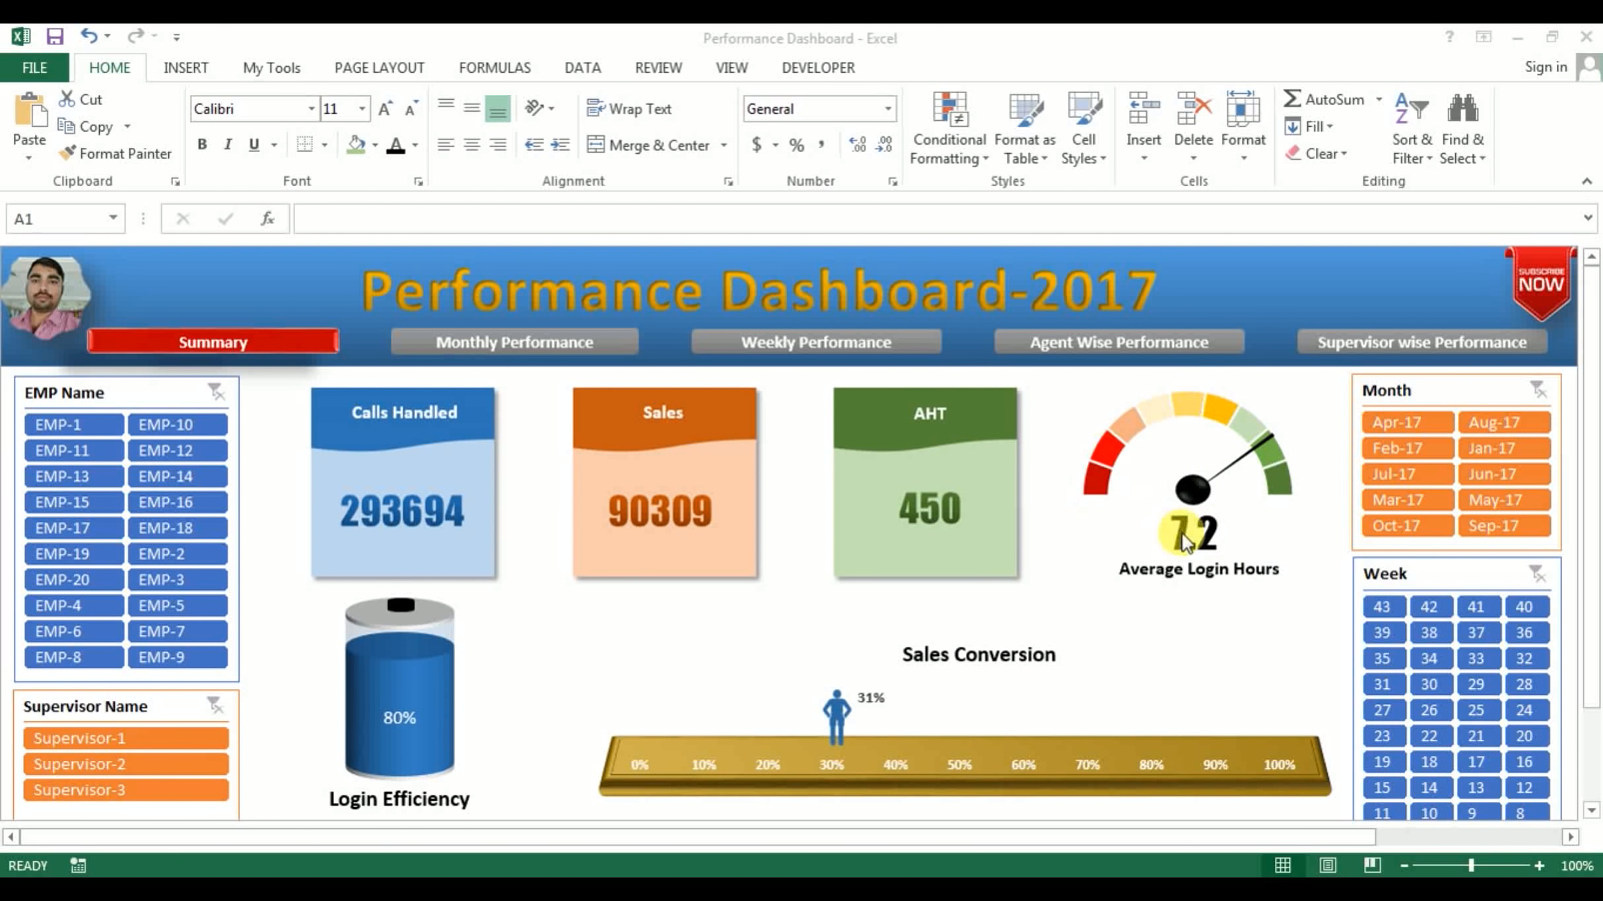
pyautogui.hotkey('alt', 'Tab')
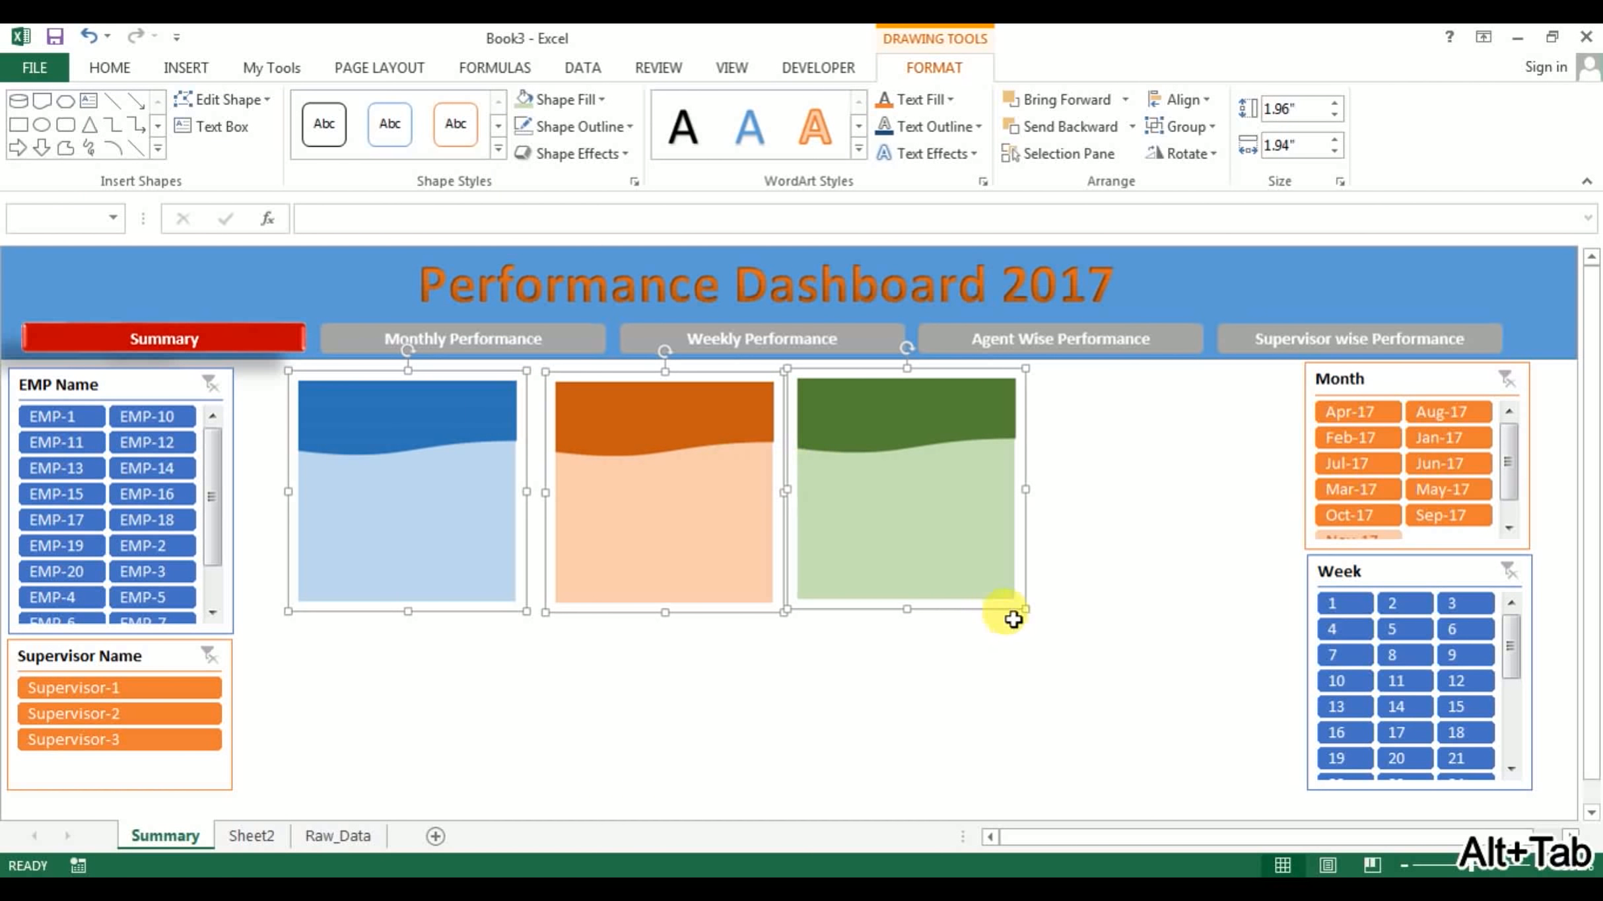
pyautogui.moveTo(1025, 609)
pyautogui.mouseDown()
pyautogui.moveTo(993, 584)
pyautogui.moveTo(1005, 603)
pyautogui.mouseUp()
pyautogui.click(960, 661)
# Align the three cards by their middles and distribute them horizontally
pyautogui.keyDown('ctrl'); pyautogui.click(653, 492); pyautogui.keyUp('ctrl')
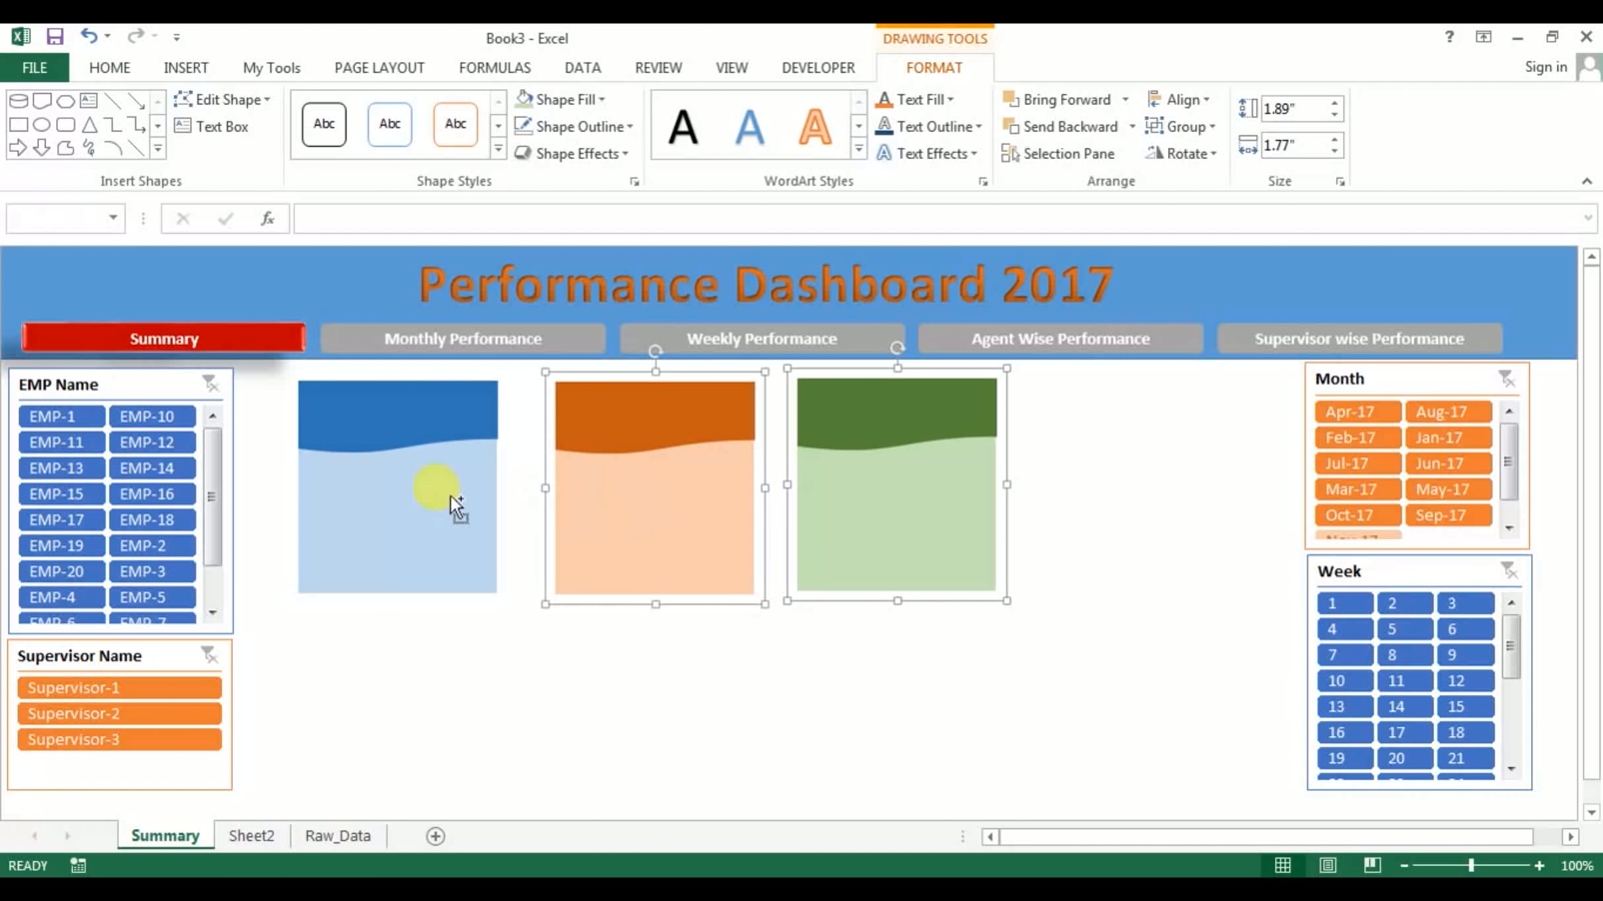
pyautogui.keyDown('ctrl'); pyautogui.click(451, 494); pyautogui.keyUp('ctrl')
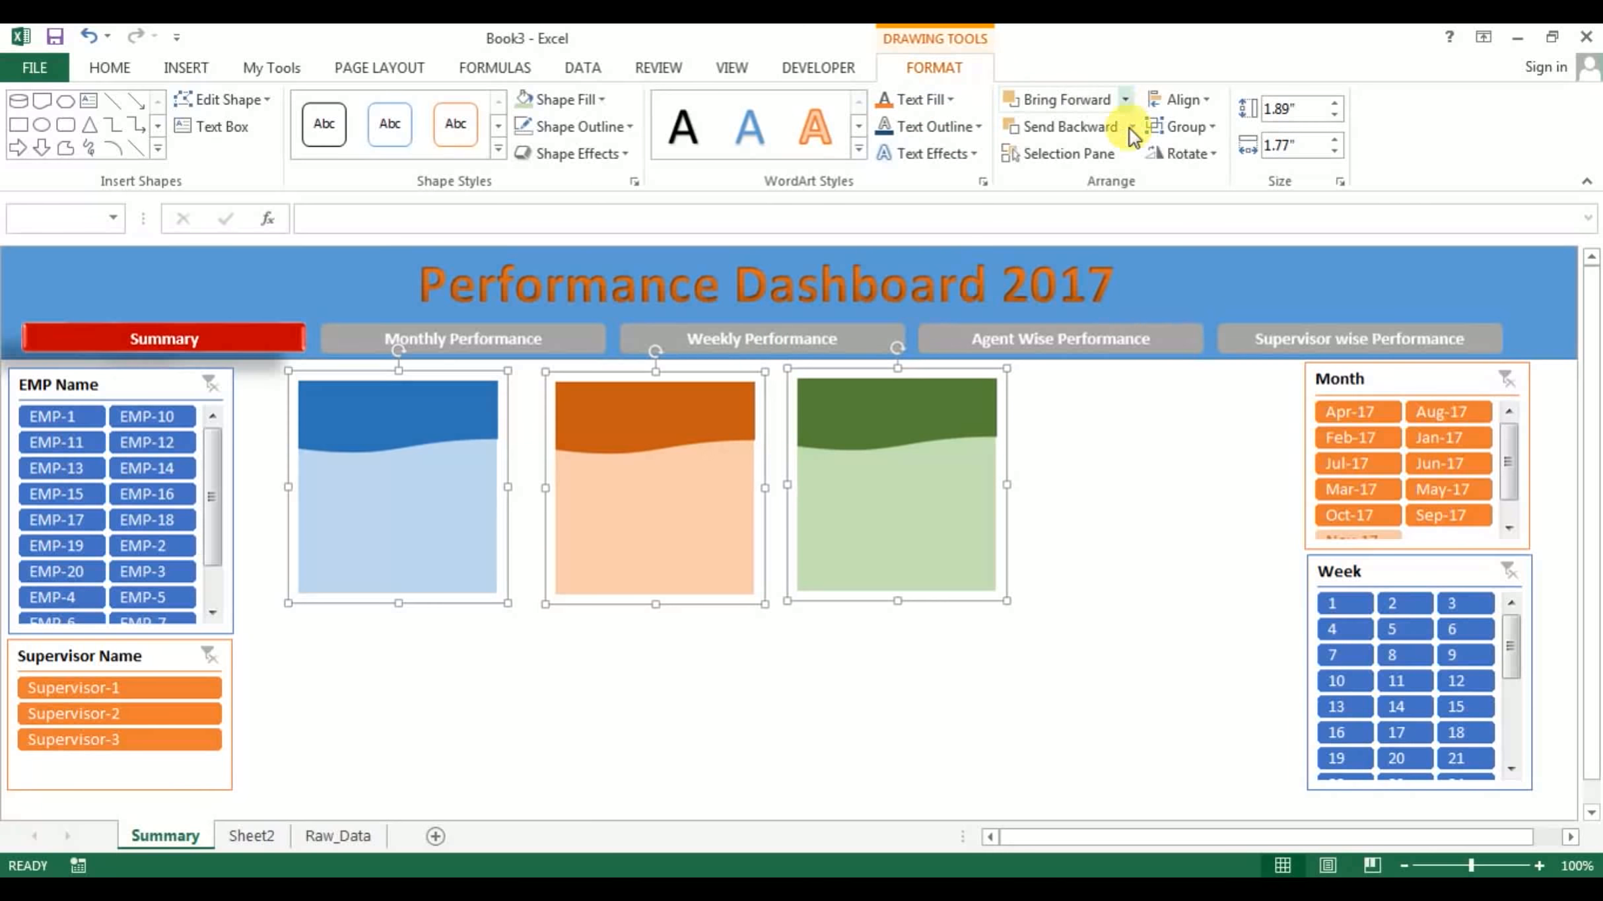
pyautogui.click(1217, 102)
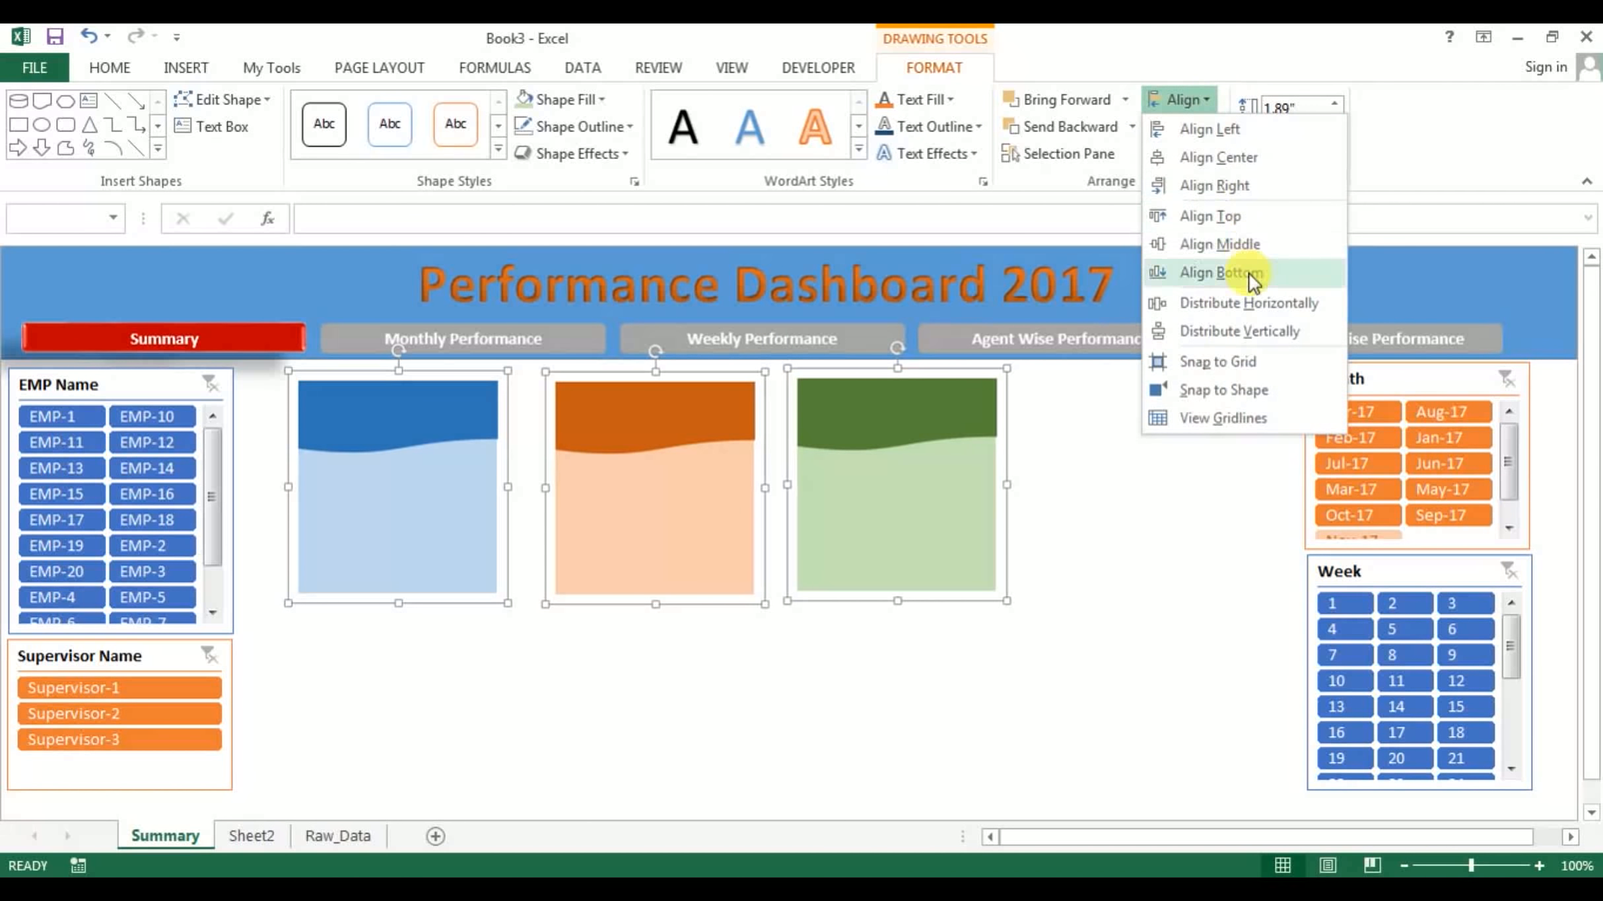
pyautogui.click(1248, 240)
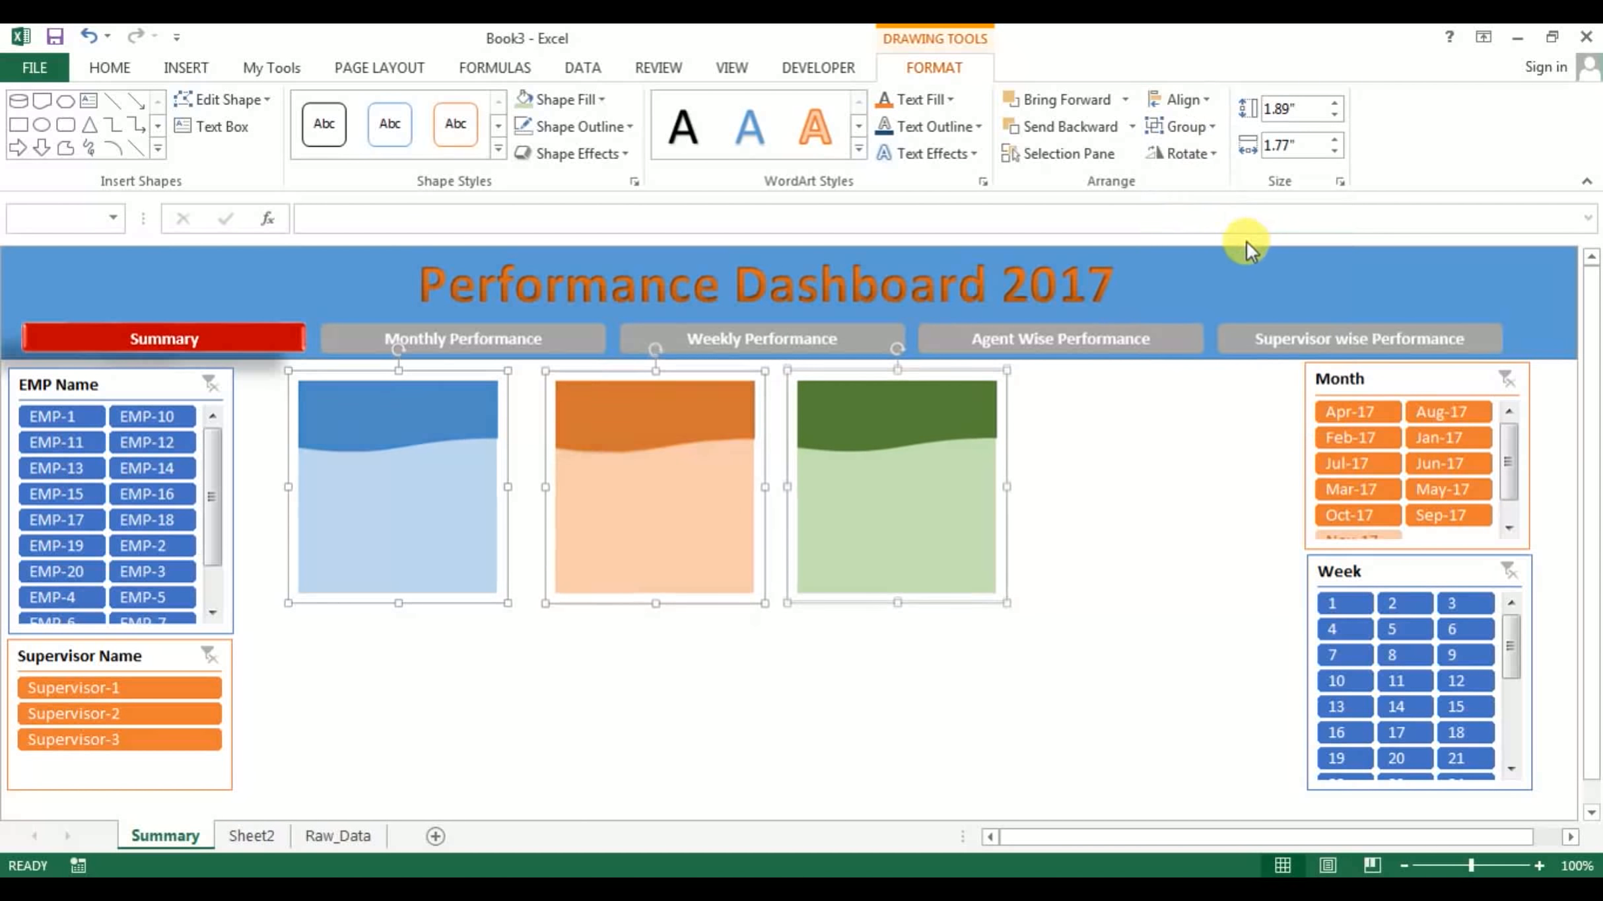
pyautogui.click(1207, 104)
pyautogui.click(1279, 305)
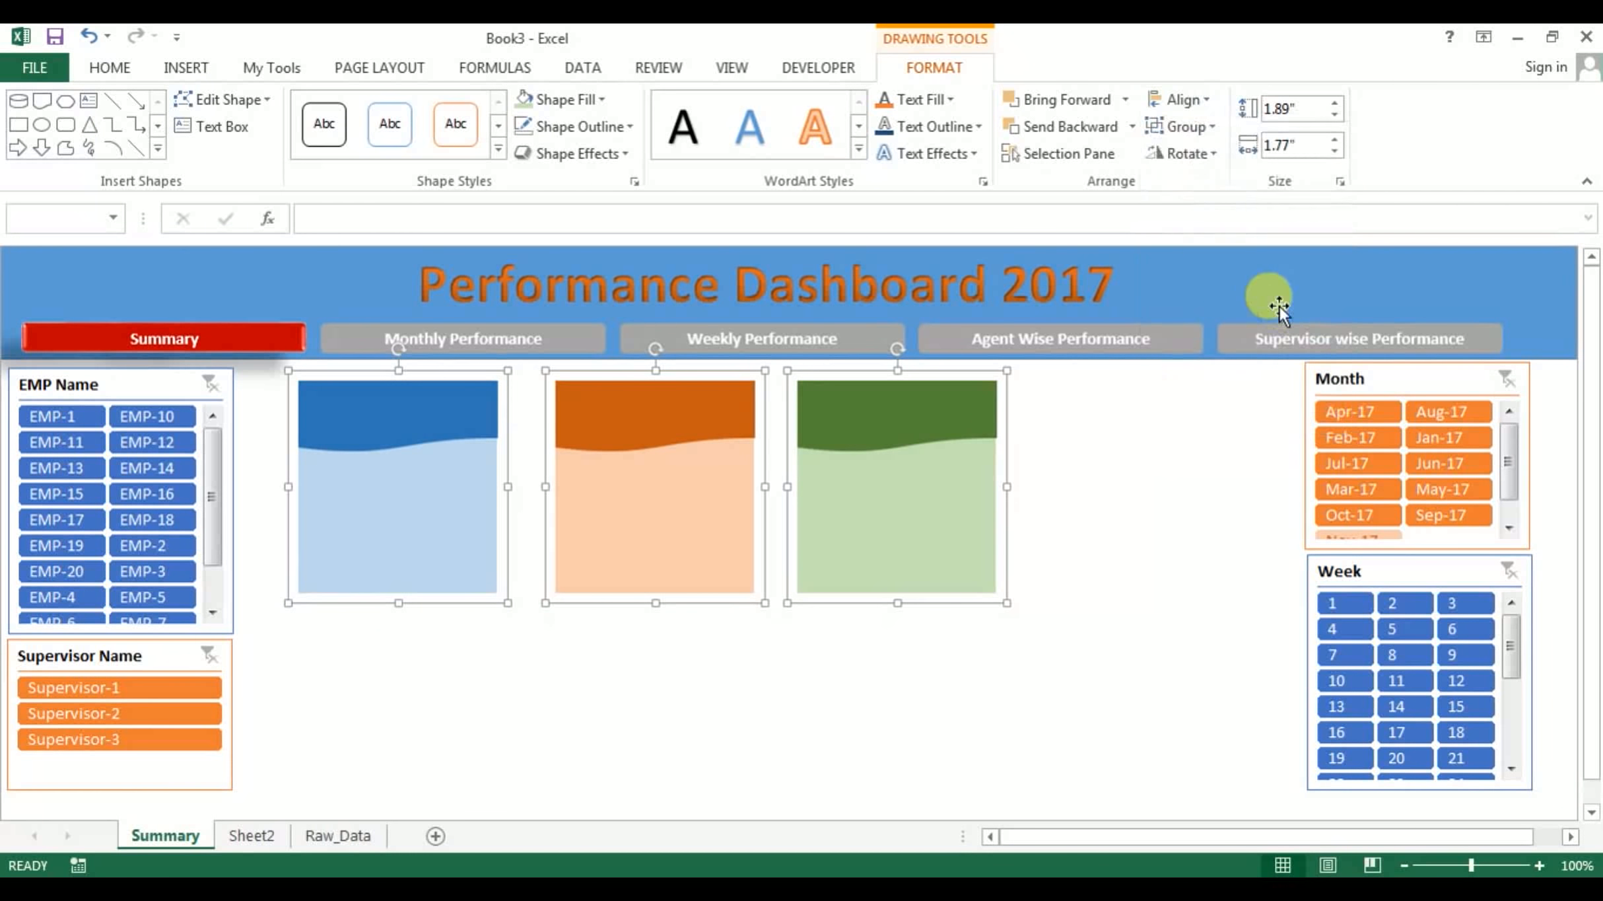
pyautogui.click(1111, 460)
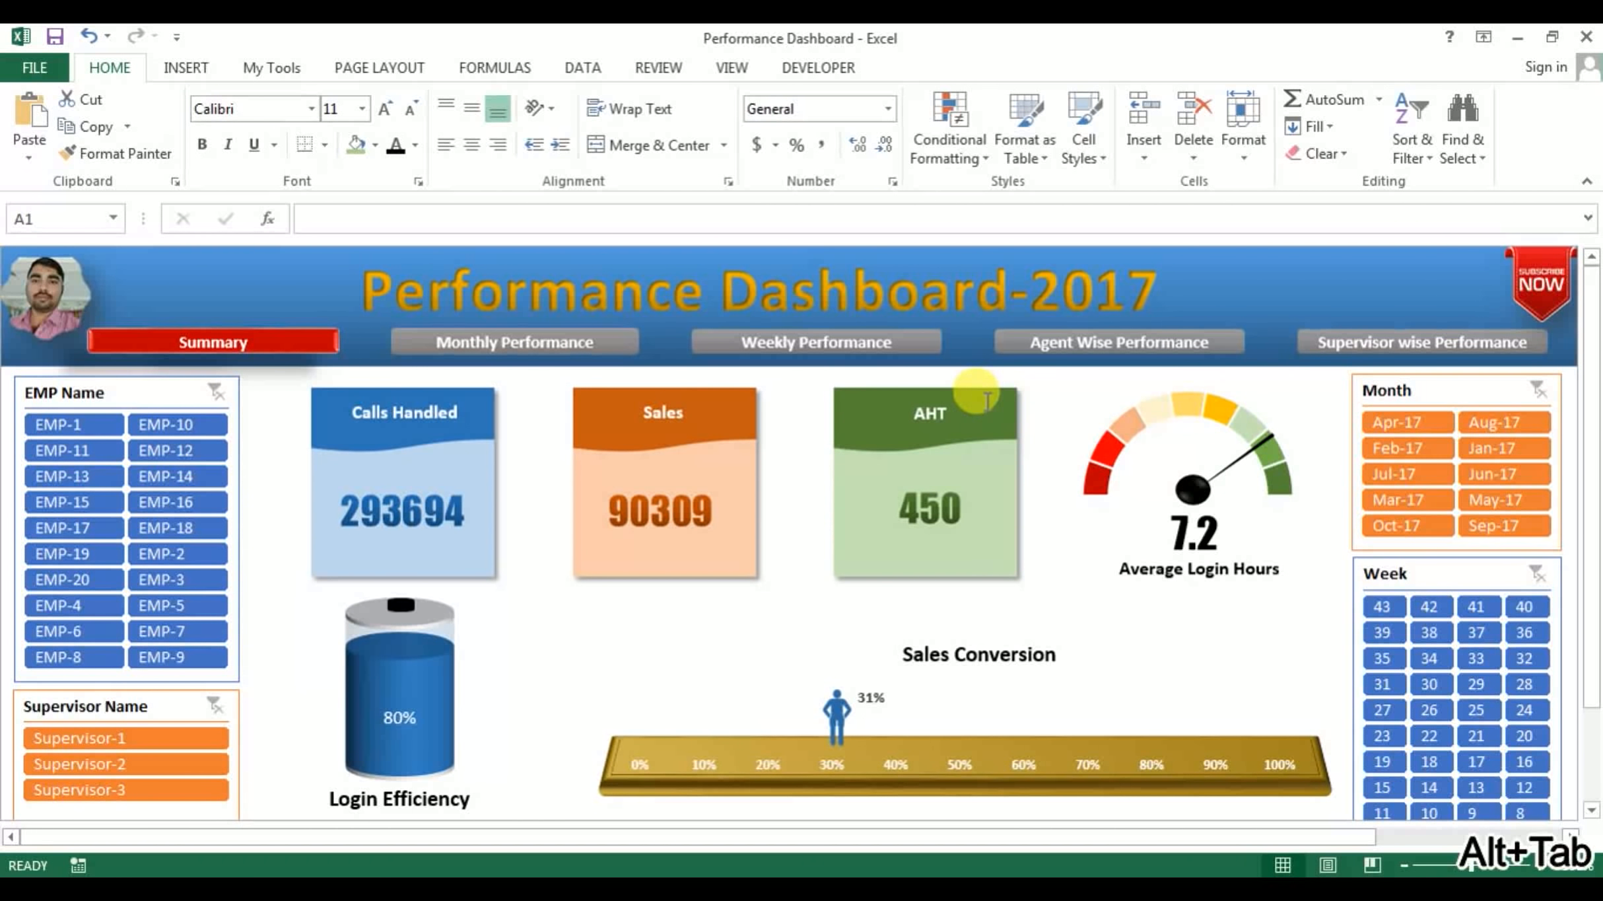
# Insert a text box reading "Calls Handled" in the empty area below the blue card on Book3's Summary sheet
pyautogui.hotkey('alt', 'Tab')
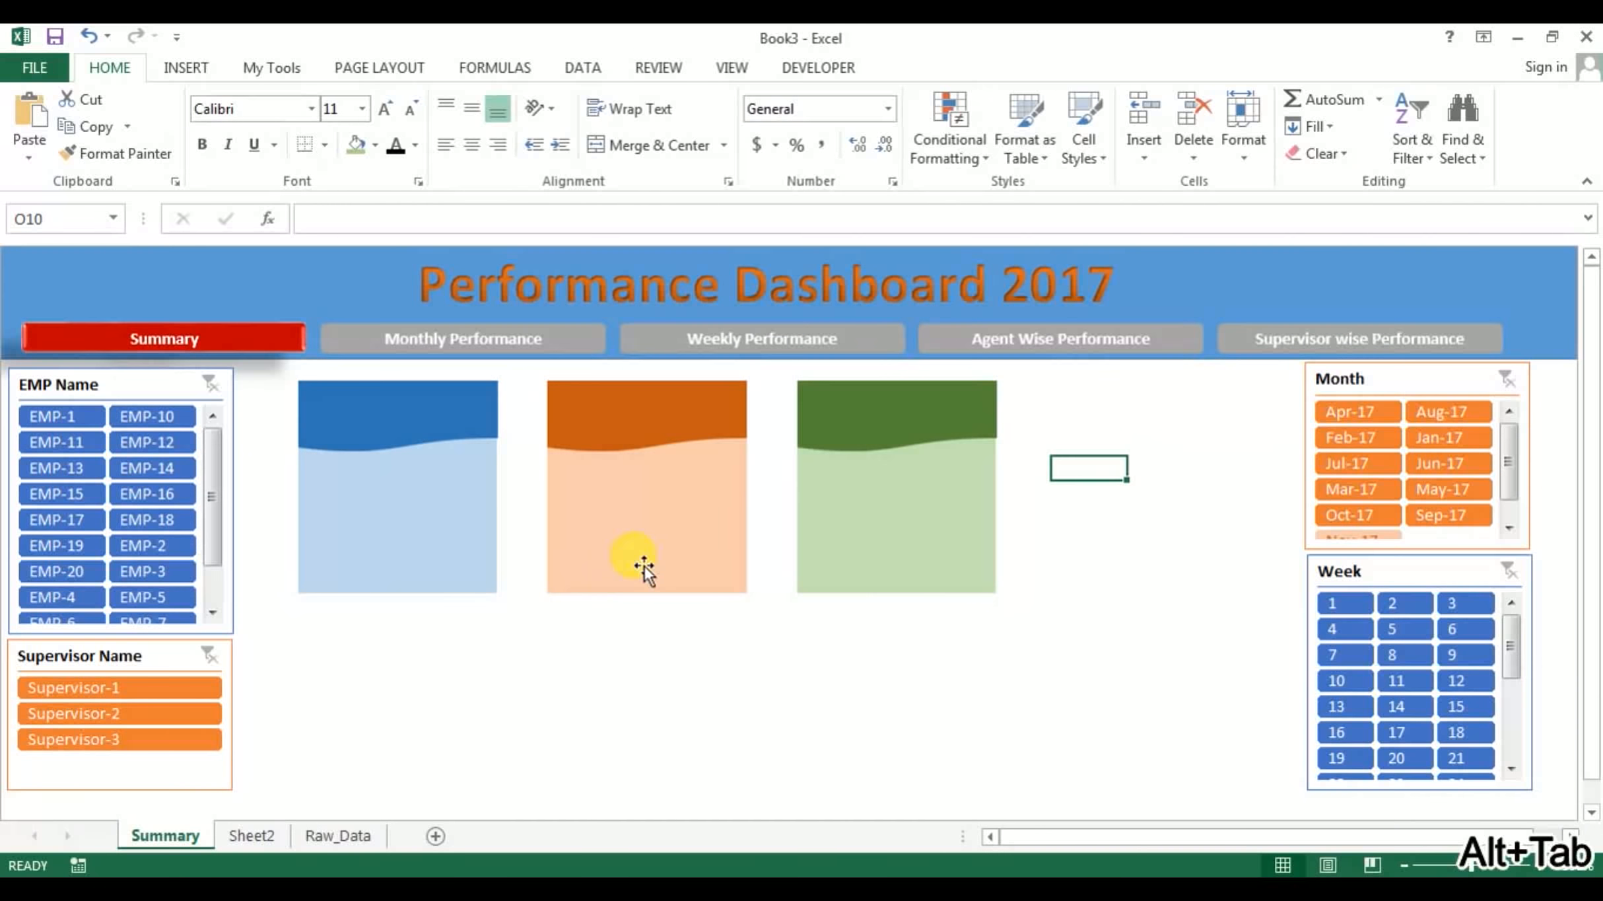
pyautogui.click(197, 67)
pyautogui.click(1291, 120)
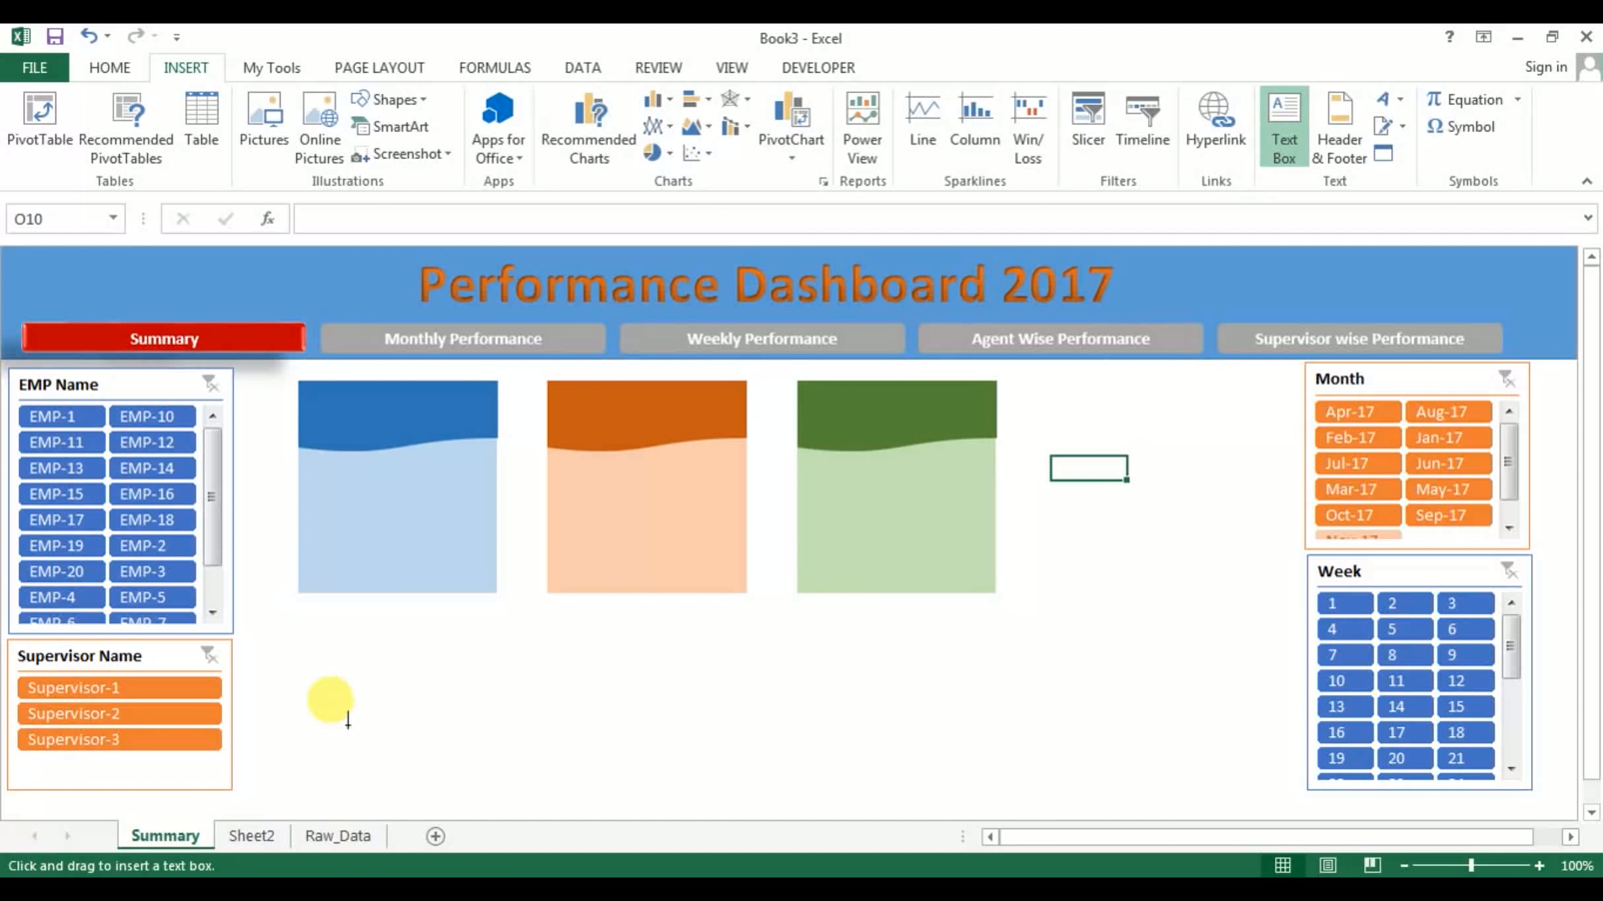
pyautogui.click(396, 686)
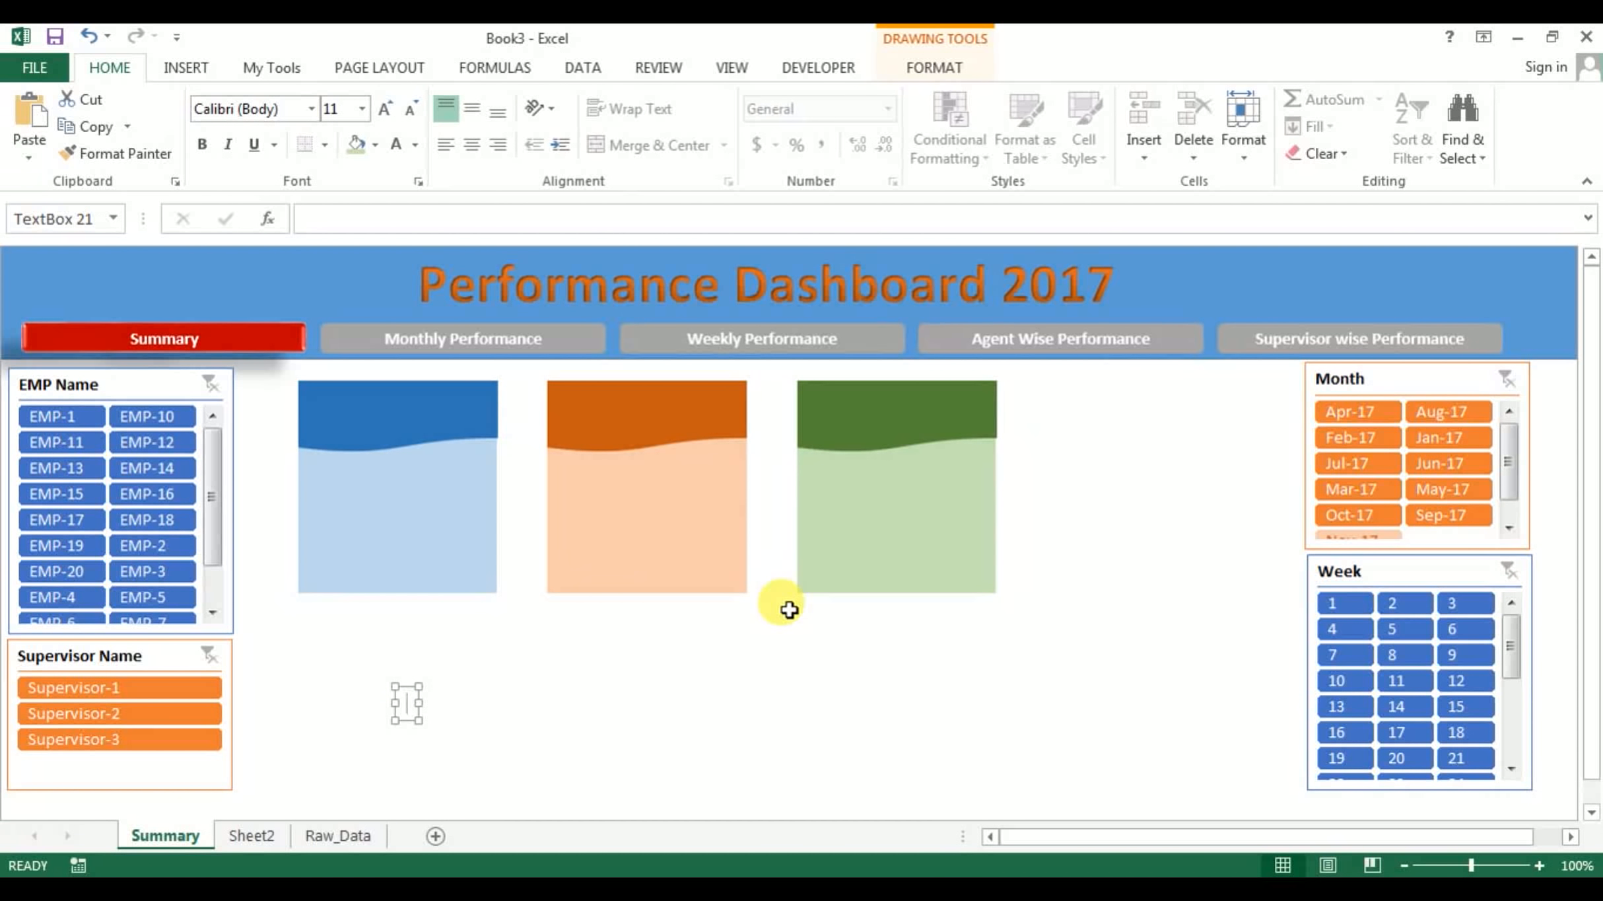
pyautogui.write('Calls Han')
pyautogui.press('BackSpace')
pyautogui.press('BackSpace')
pyautogui.press('BackSpace')
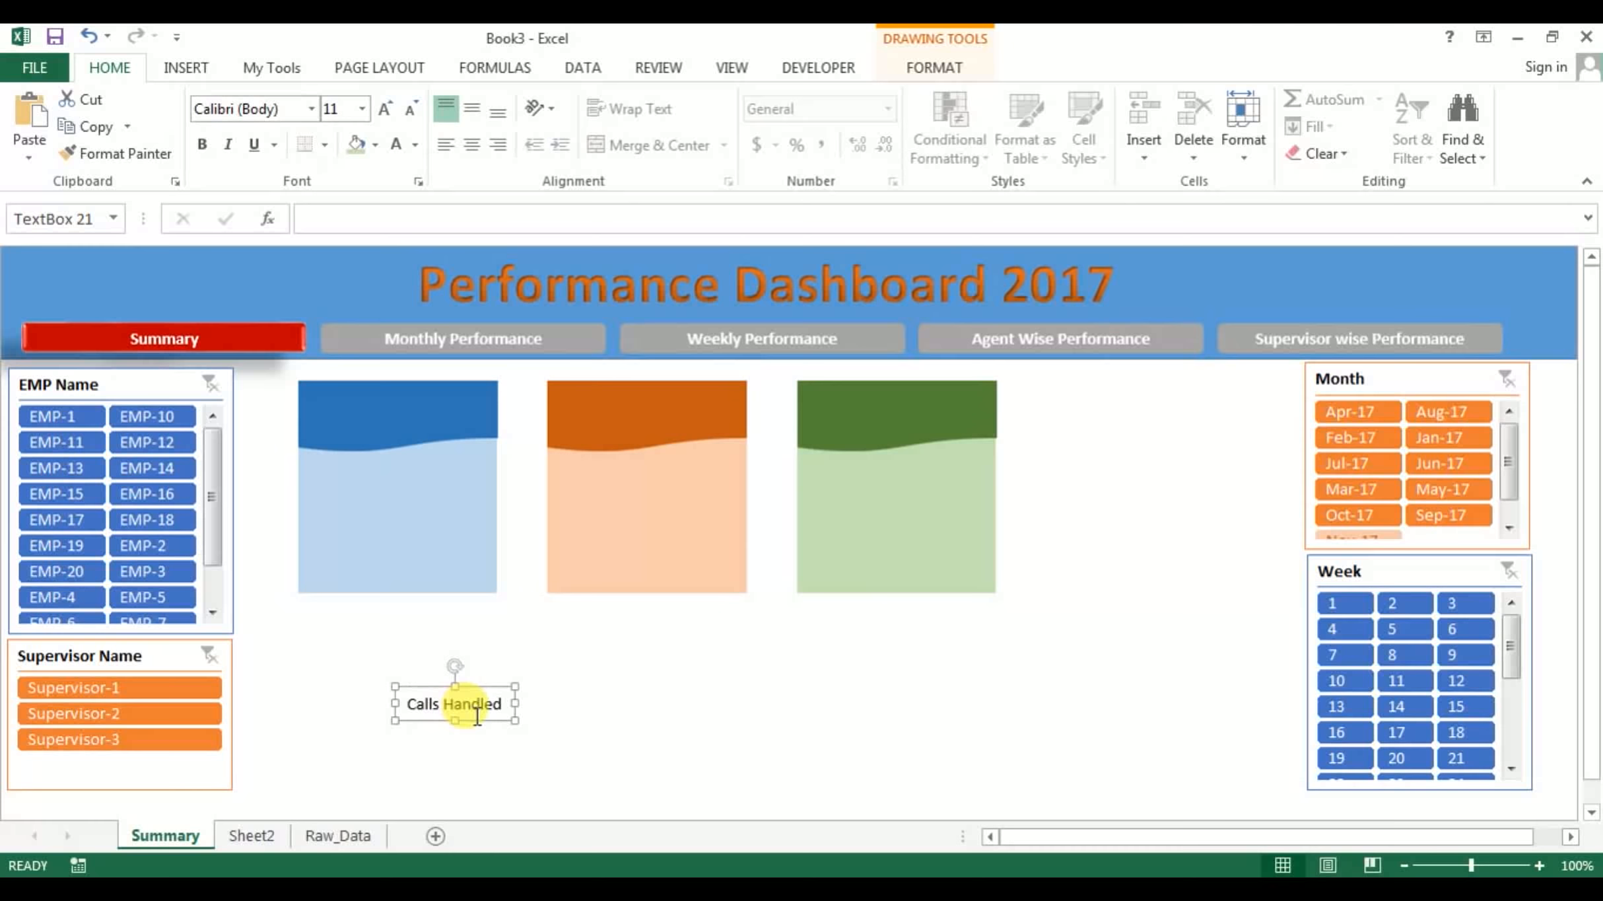
# Move the "Calls Handled" text box into the blue card's header and make its text white, 14 pt and bold
pyautogui.moveTo(478, 724); pyautogui.dragTo(420, 428)
pyautogui.click(400, 145)
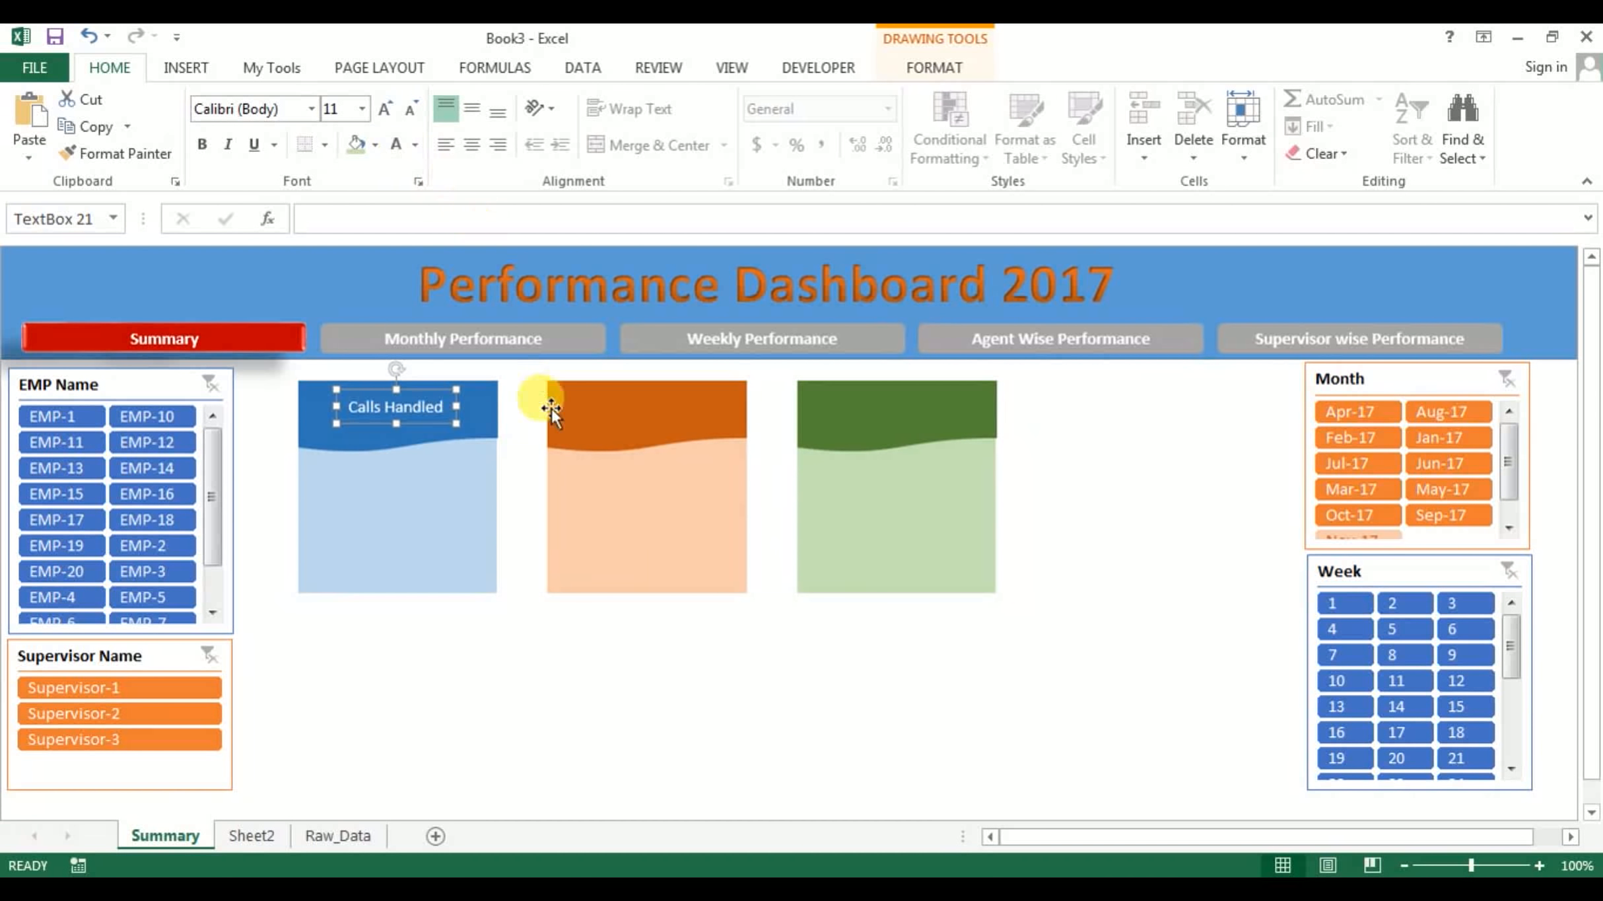
pyautogui.click(386, 108)
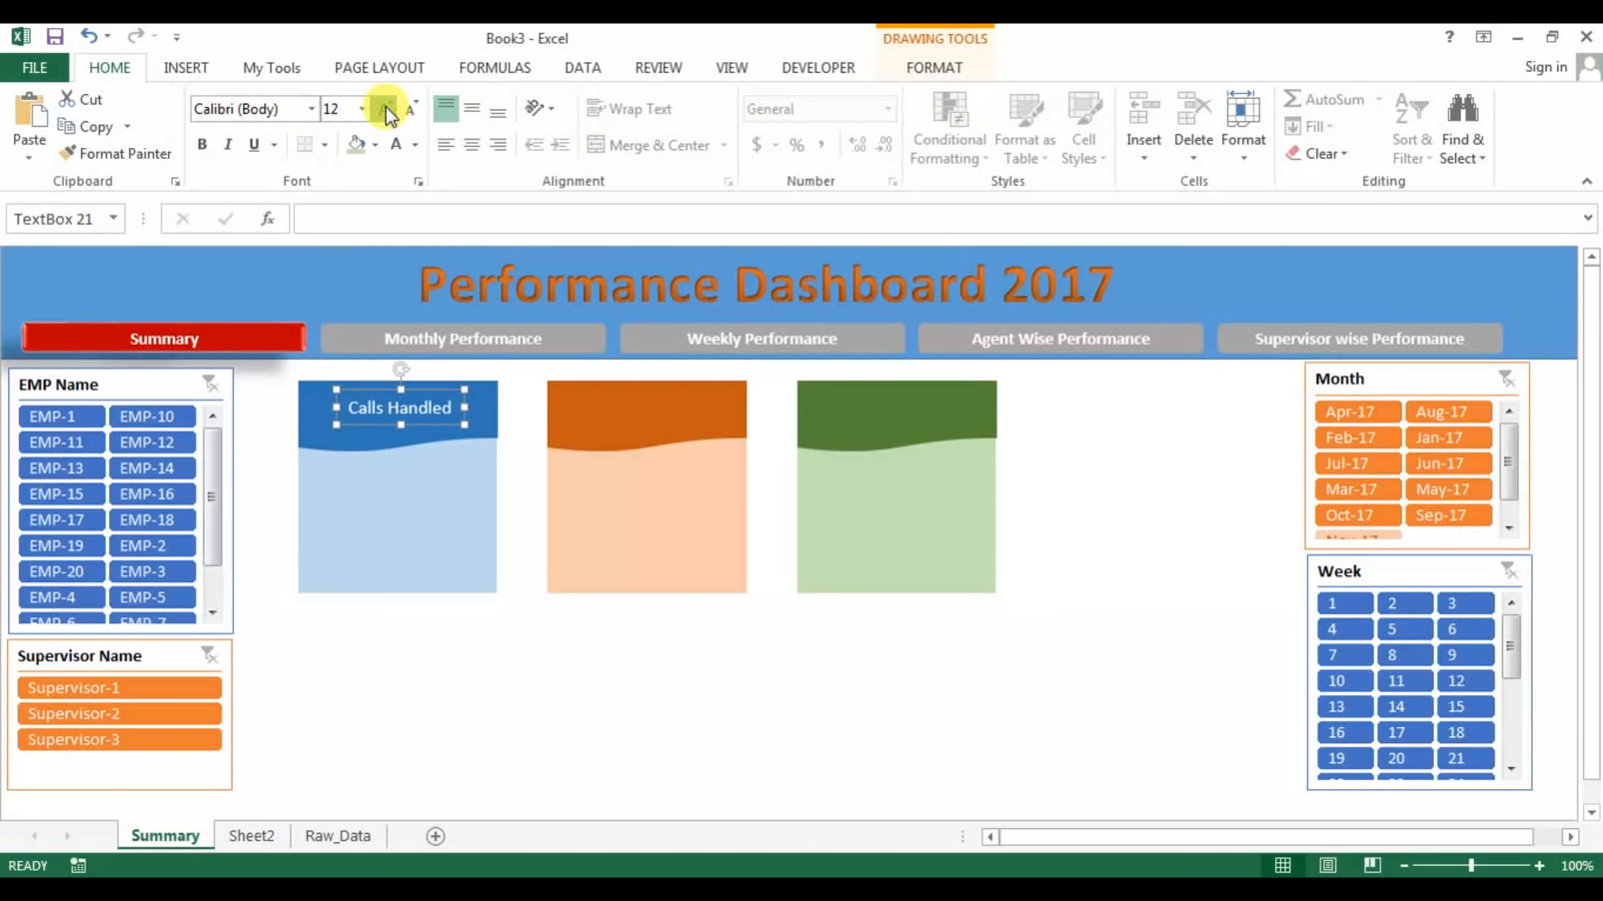
pyautogui.click(385, 107)
pyautogui.moveTo(417, 429); pyautogui.dragTo(414, 429)
pyautogui.hotkey('ctrl', 'b')
# Copy the "Calls Handled" label onto the orange card's header and change its text to "Sales"
pyautogui.hotkey('ctrl', 'v')
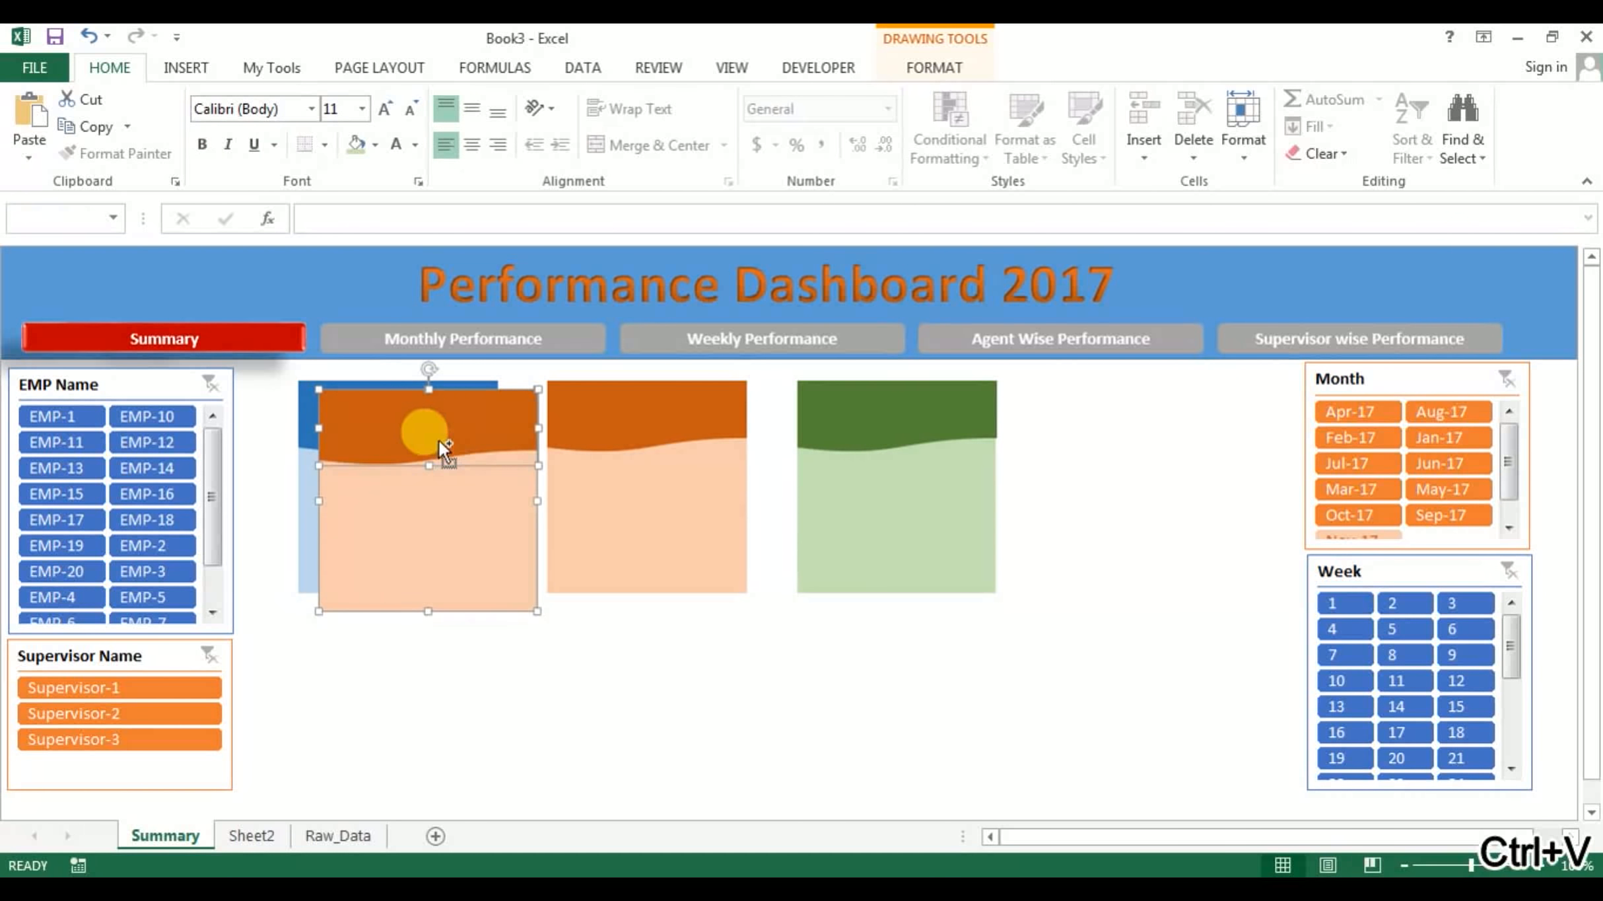
pyautogui.hotkey('ctrl', 'z')
pyautogui.hotkey('ctrl', 'c')
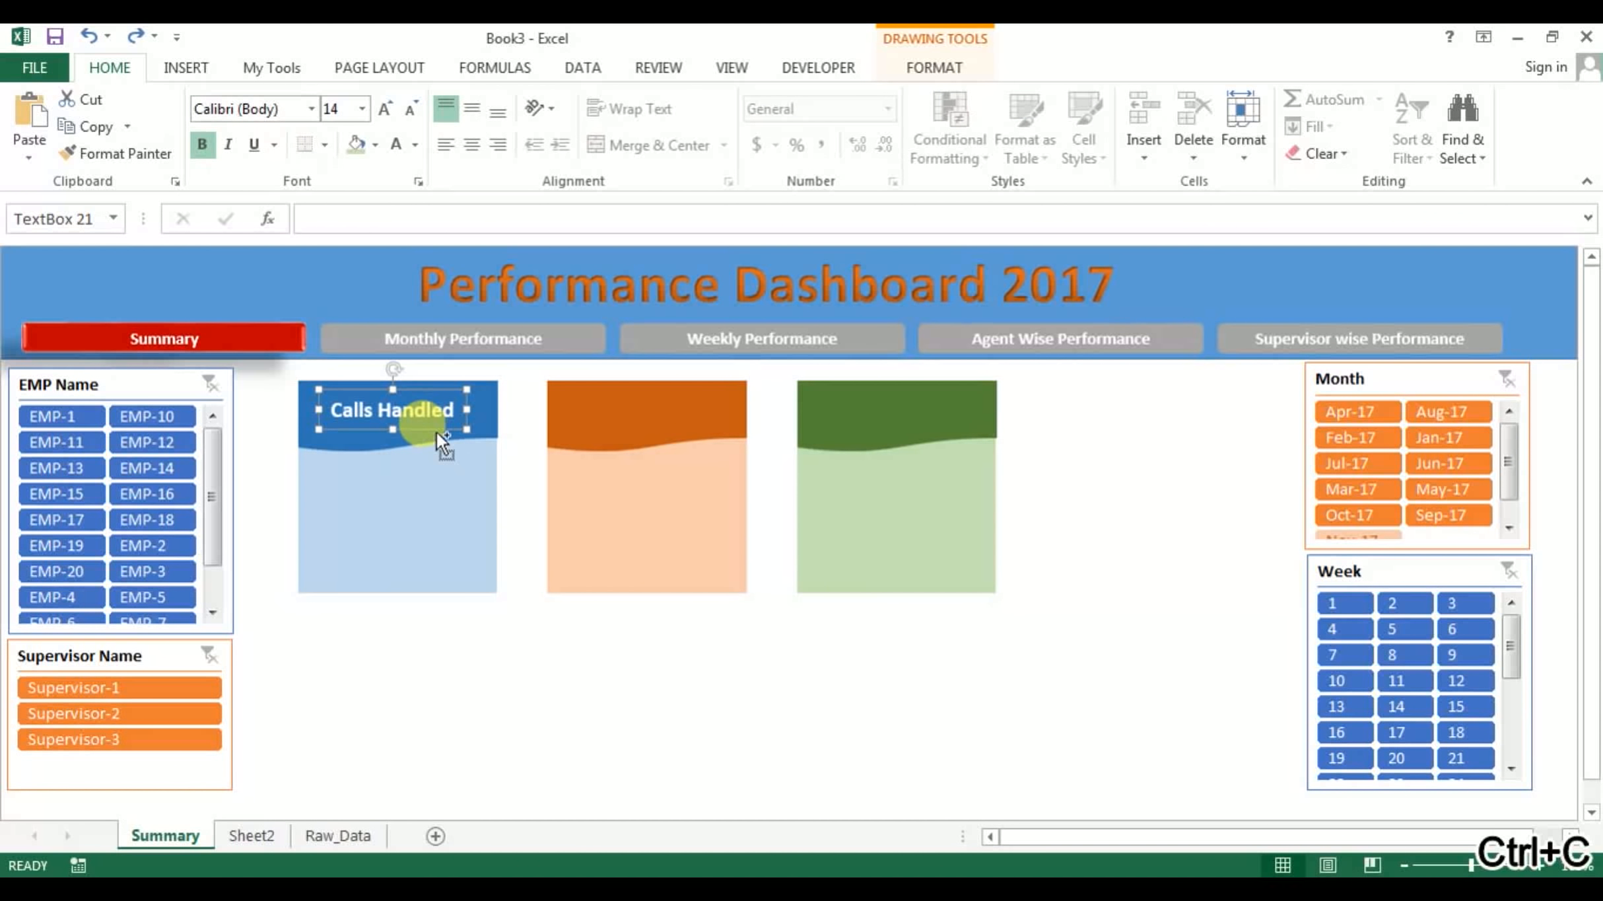
pyautogui.hotkey('ctrl', 'v')
pyautogui.moveTo(460, 448); pyautogui.dragTo(684, 417)
pyautogui.hotkey('alt', 'Tab')
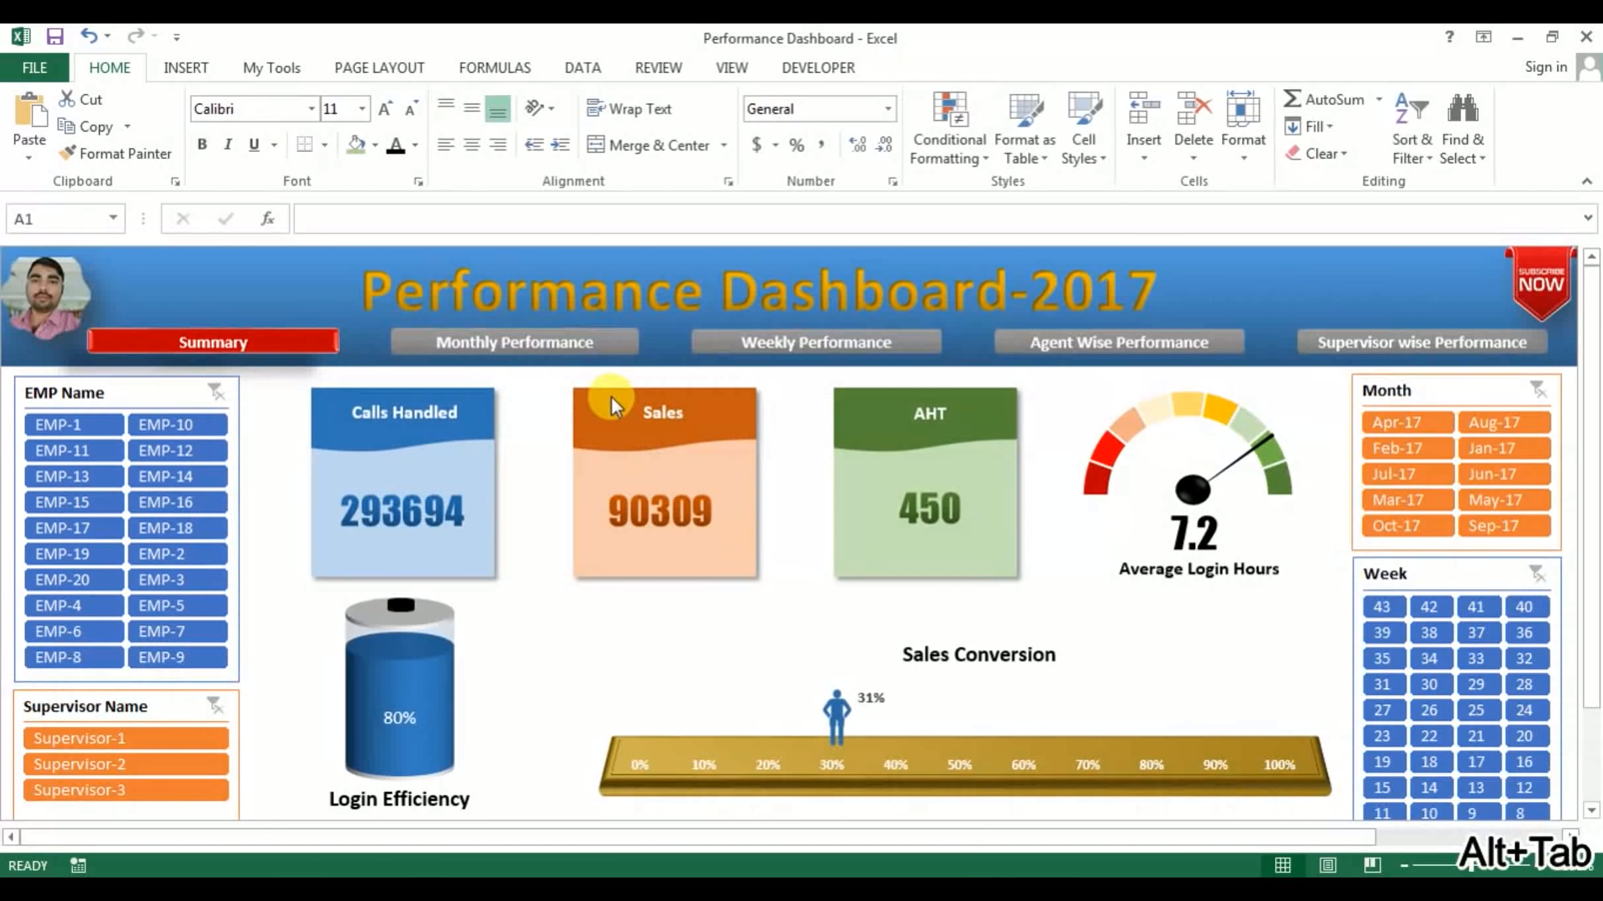
pyautogui.hotkey('alt', 'Tab')
pyautogui.click(644, 430)
pyautogui.hotkey('ctrl', 'a')
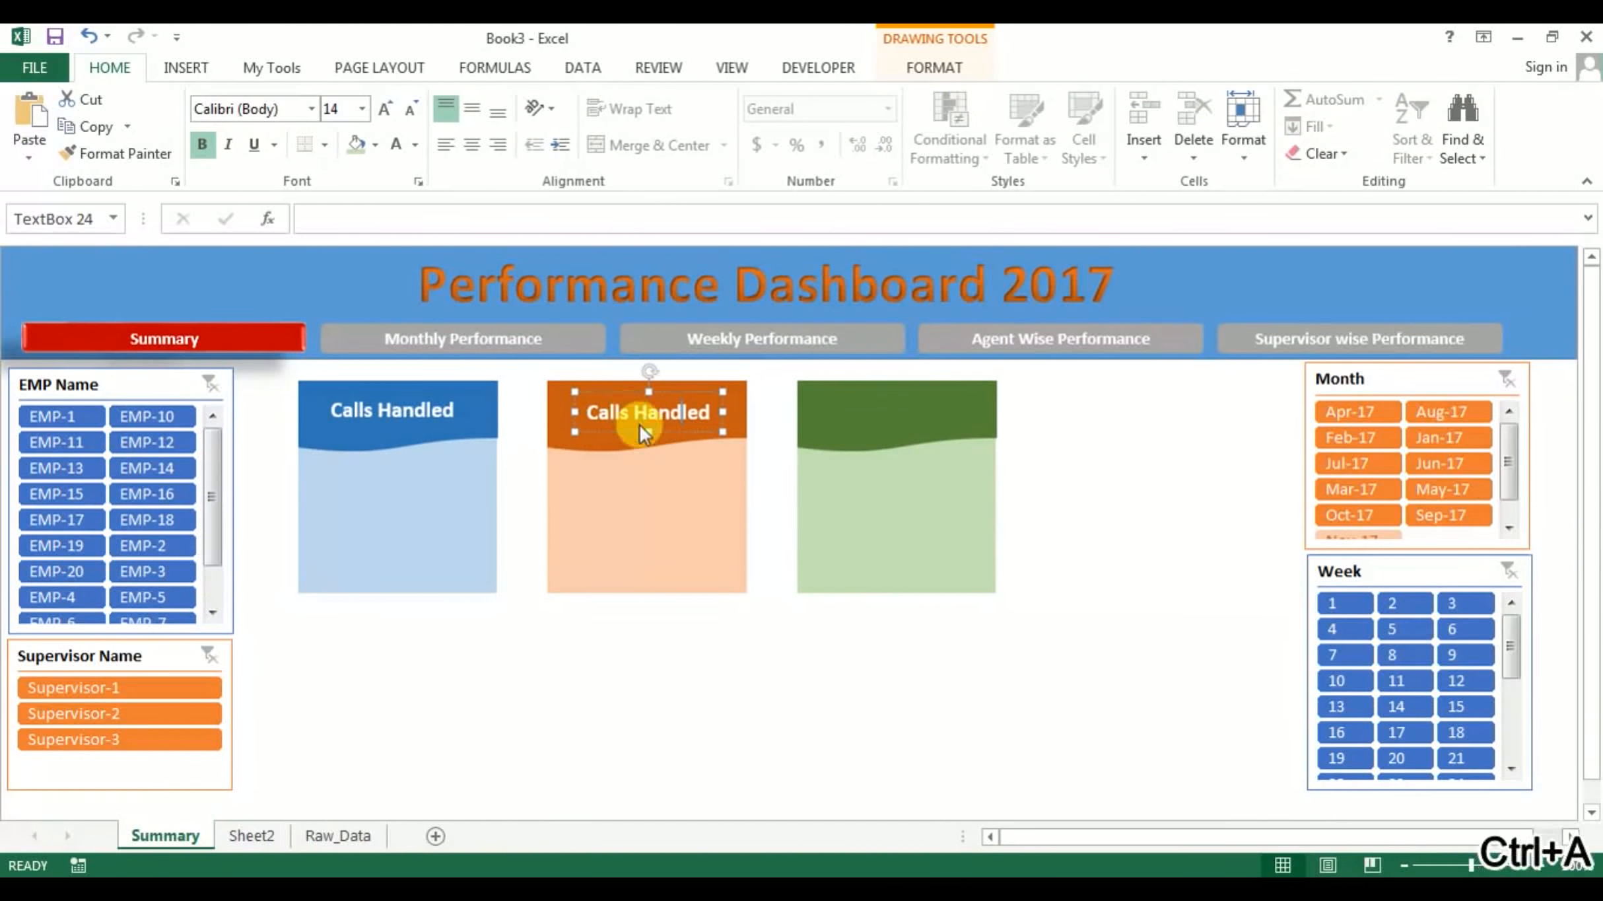
pyautogui.write('Sales')
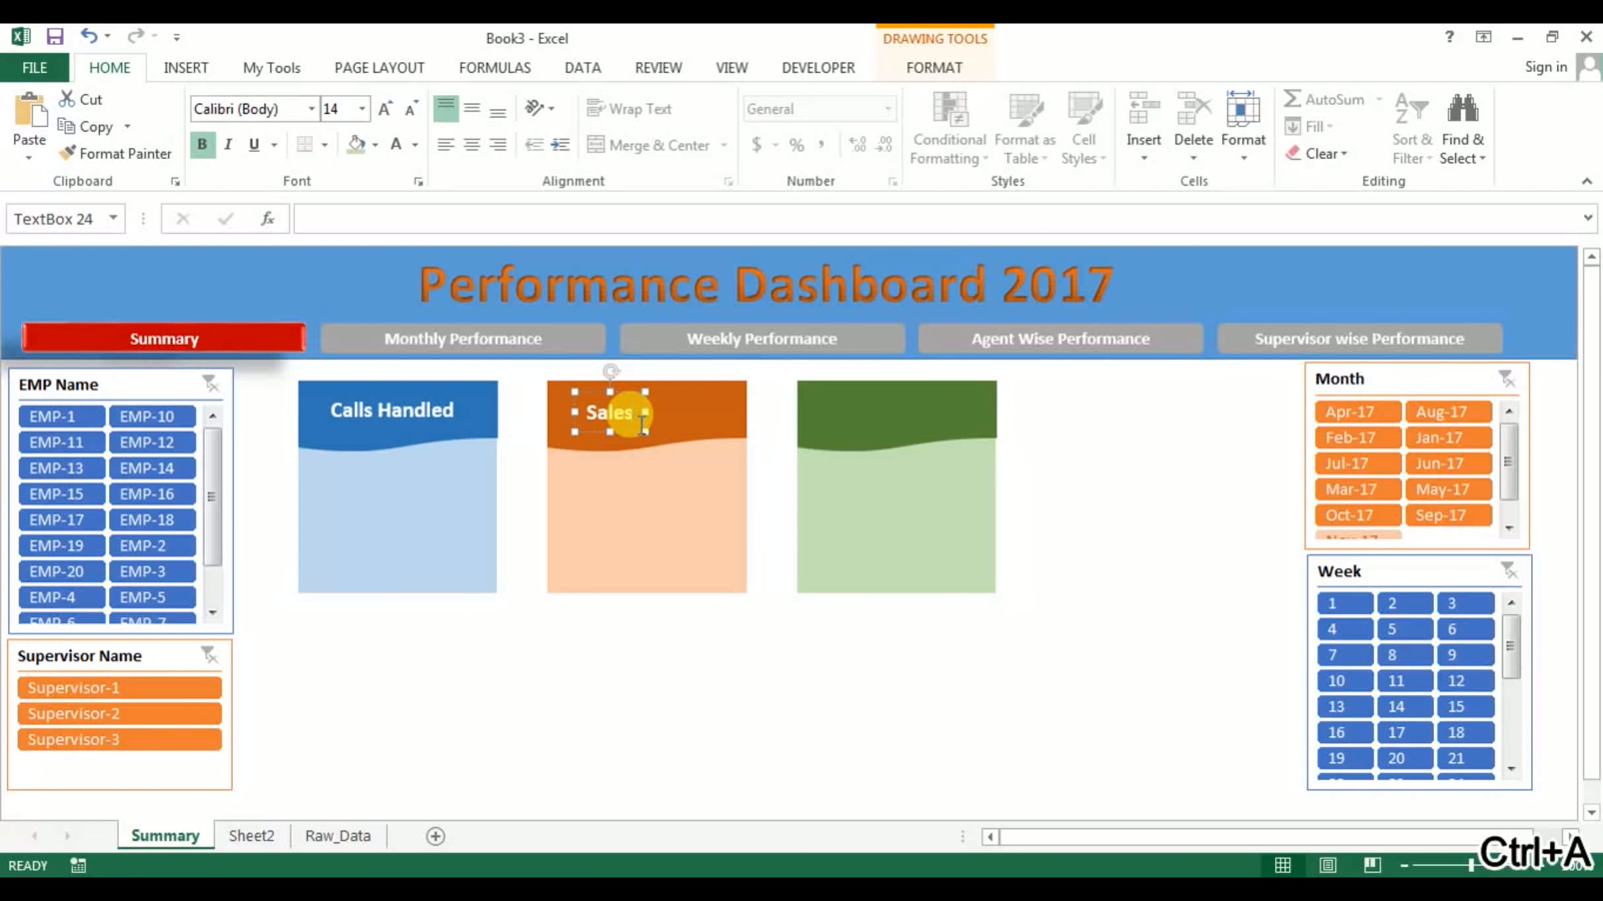
pyautogui.moveTo(634, 433); pyautogui.dragTo(666, 431)
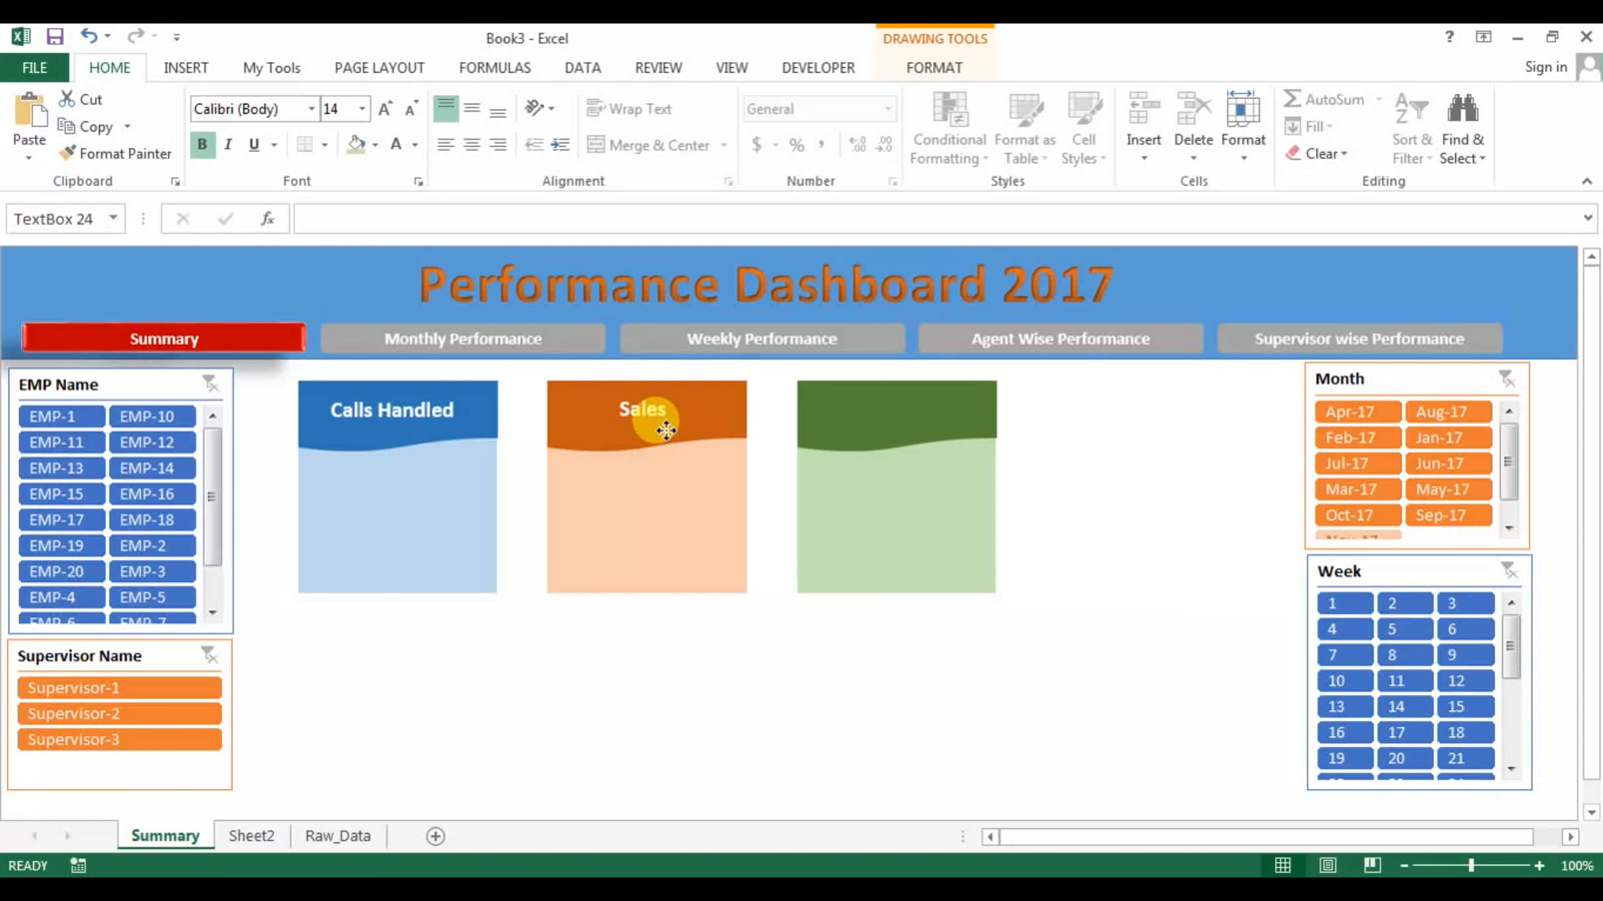
# Paste another copy of the label onto the green card's header and change its text to "AHT"
pyautogui.hotkey('ctrl', 'v')
pyautogui.moveTo(777, 435); pyautogui.dragTo(942, 414)
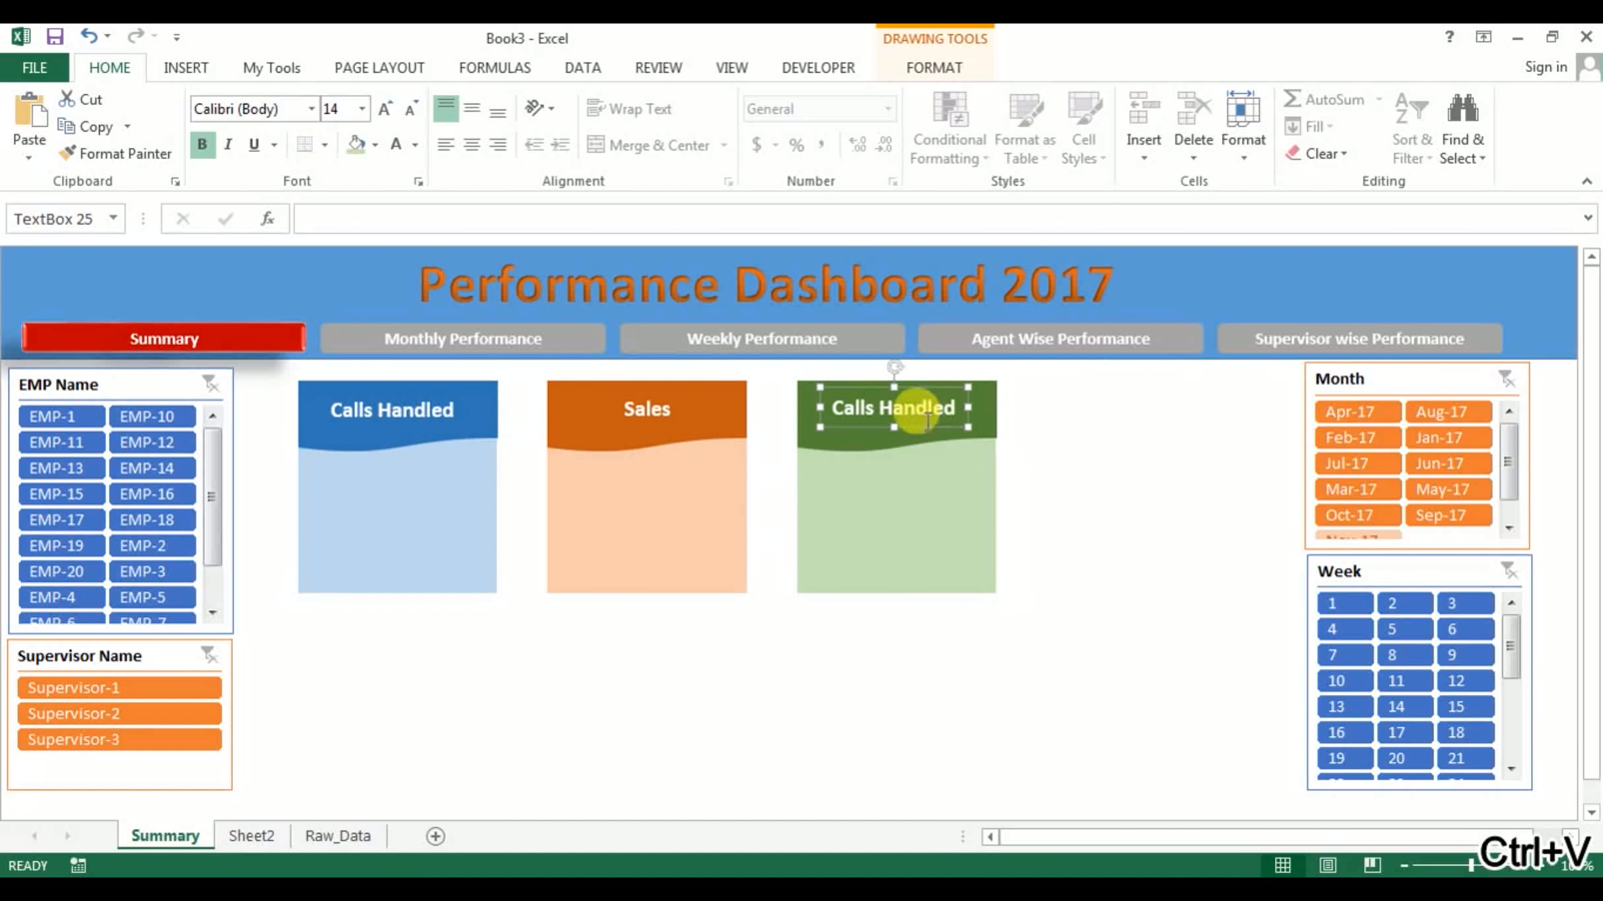
pyautogui.hotkey('ctrl', 'a')
pyautogui.write('AHT')
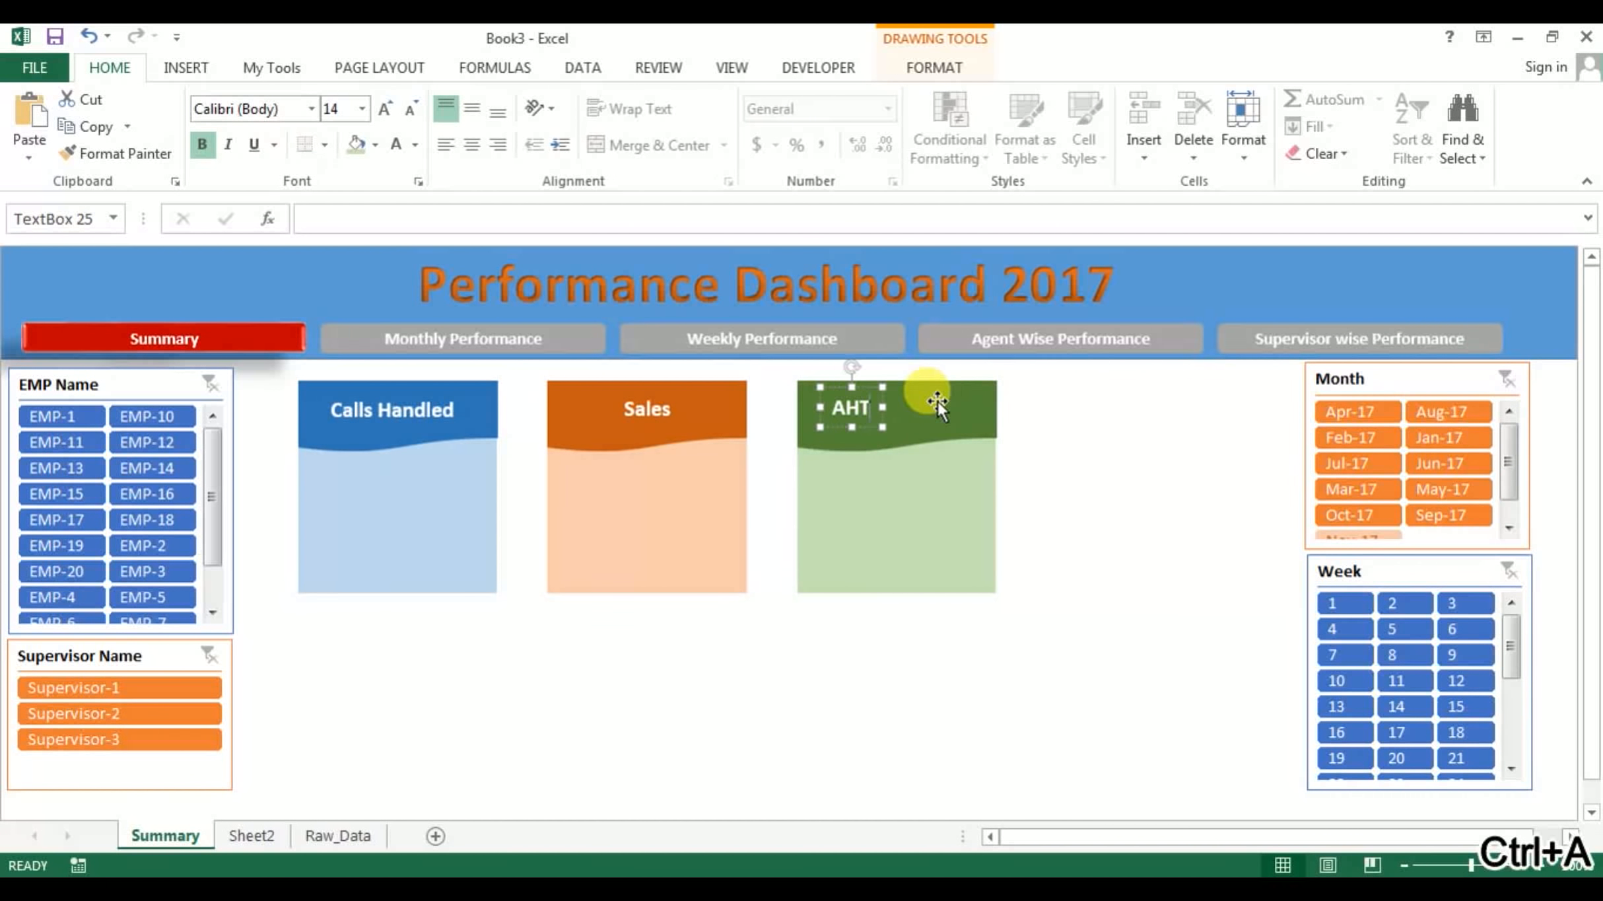
# Align the "AHT" label and the green card by their horizontal centers
pyautogui.click(1083, 606)
pyautogui.click(859, 411)
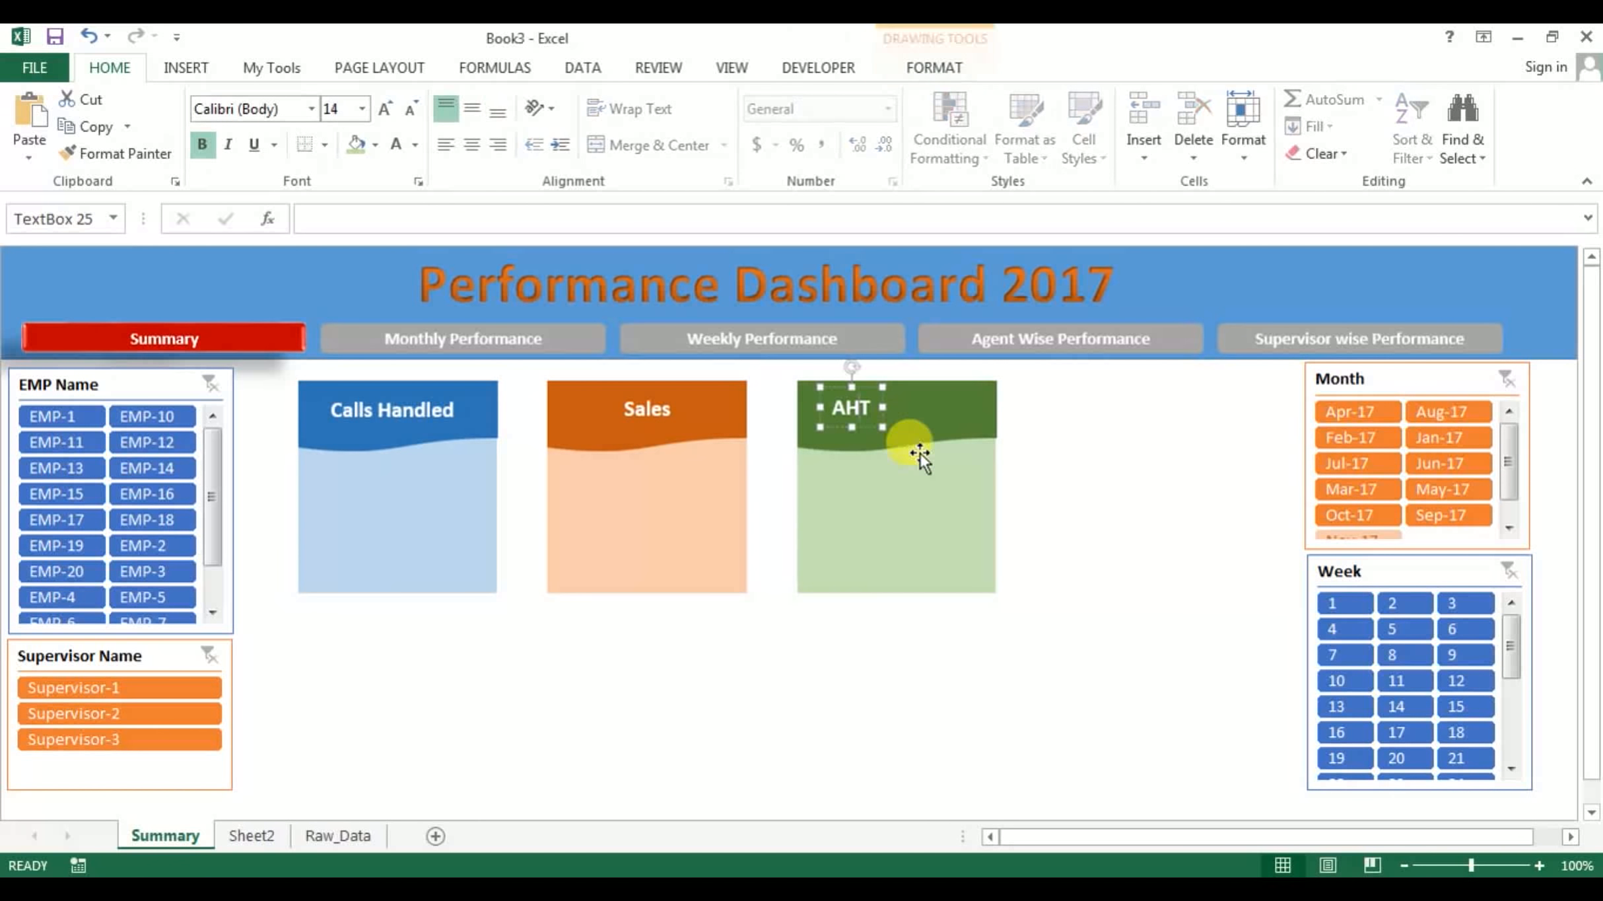
pyautogui.keyDown('ctrl'); pyautogui.click(961, 479); pyautogui.keyUp('ctrl')
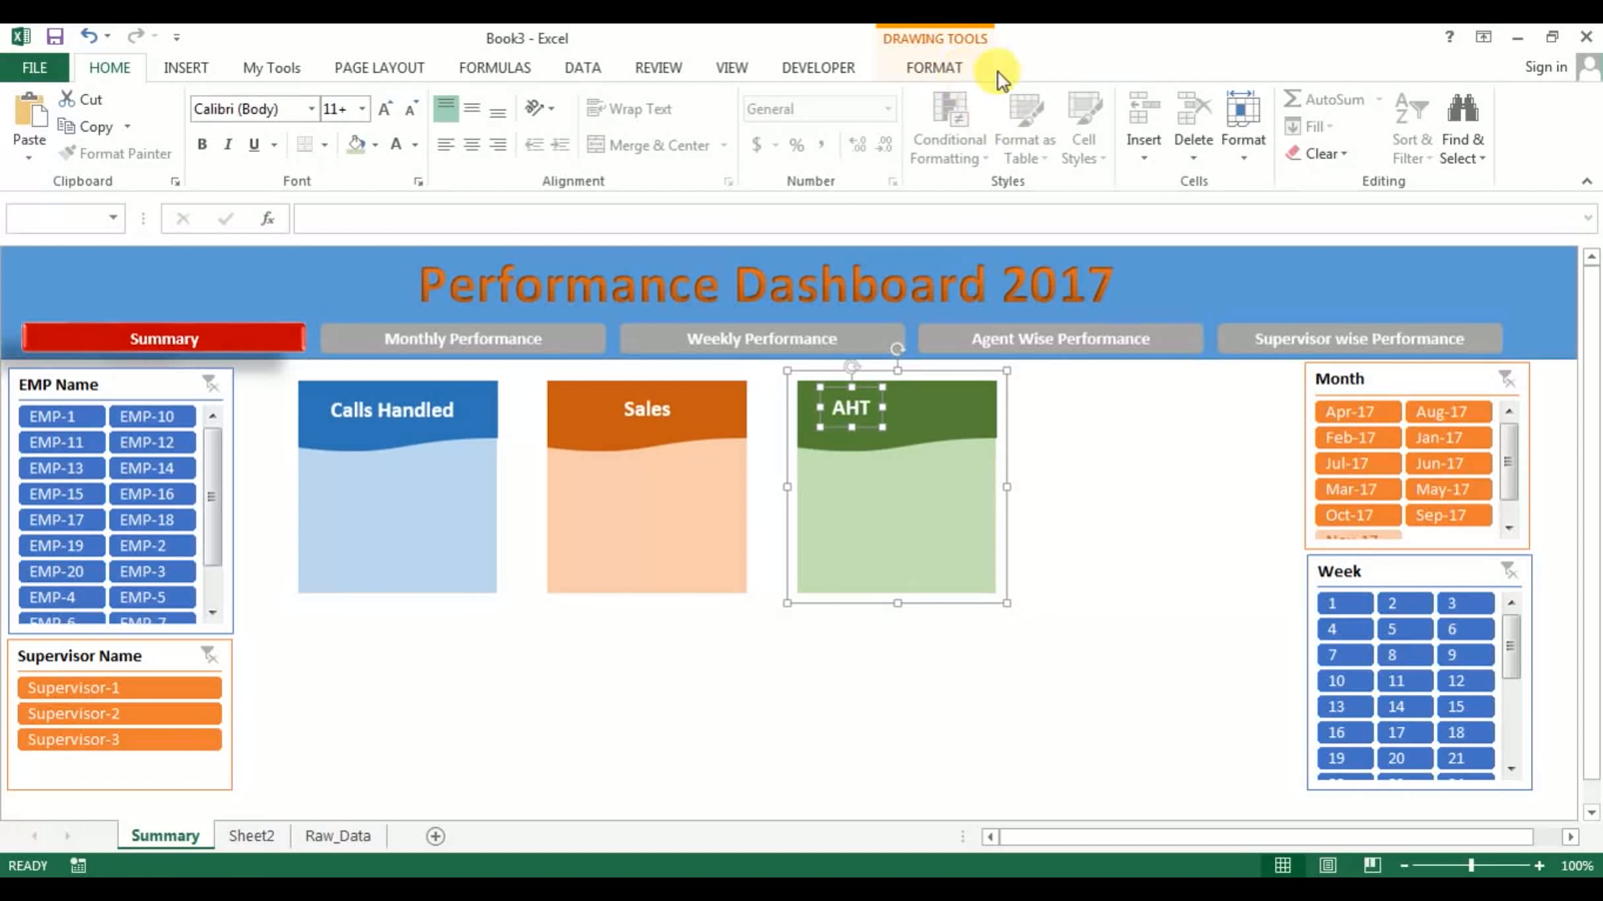
pyautogui.click(957, 68)
pyautogui.click(1208, 99)
pyautogui.click(1217, 158)
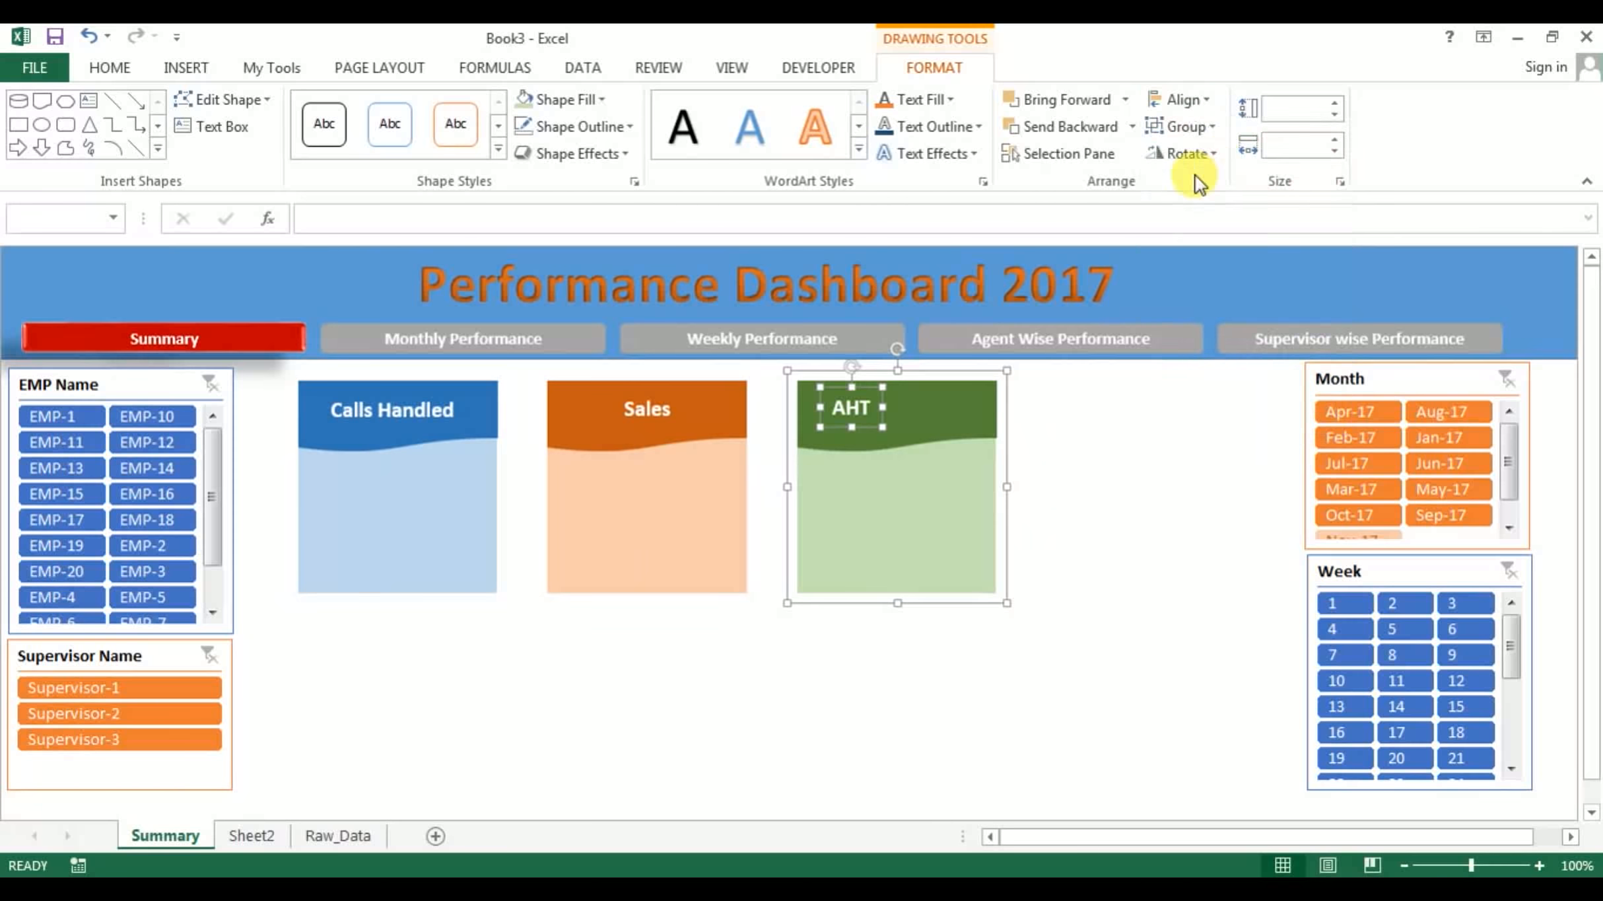
# Align the "Sales" label and the orange card by their horizontal centers, undoing the accidental middle alignment
pyautogui.click(658, 411)
pyautogui.keyDown('ctrl'); pyautogui.click(695, 525); pyautogui.keyUp('ctrl')
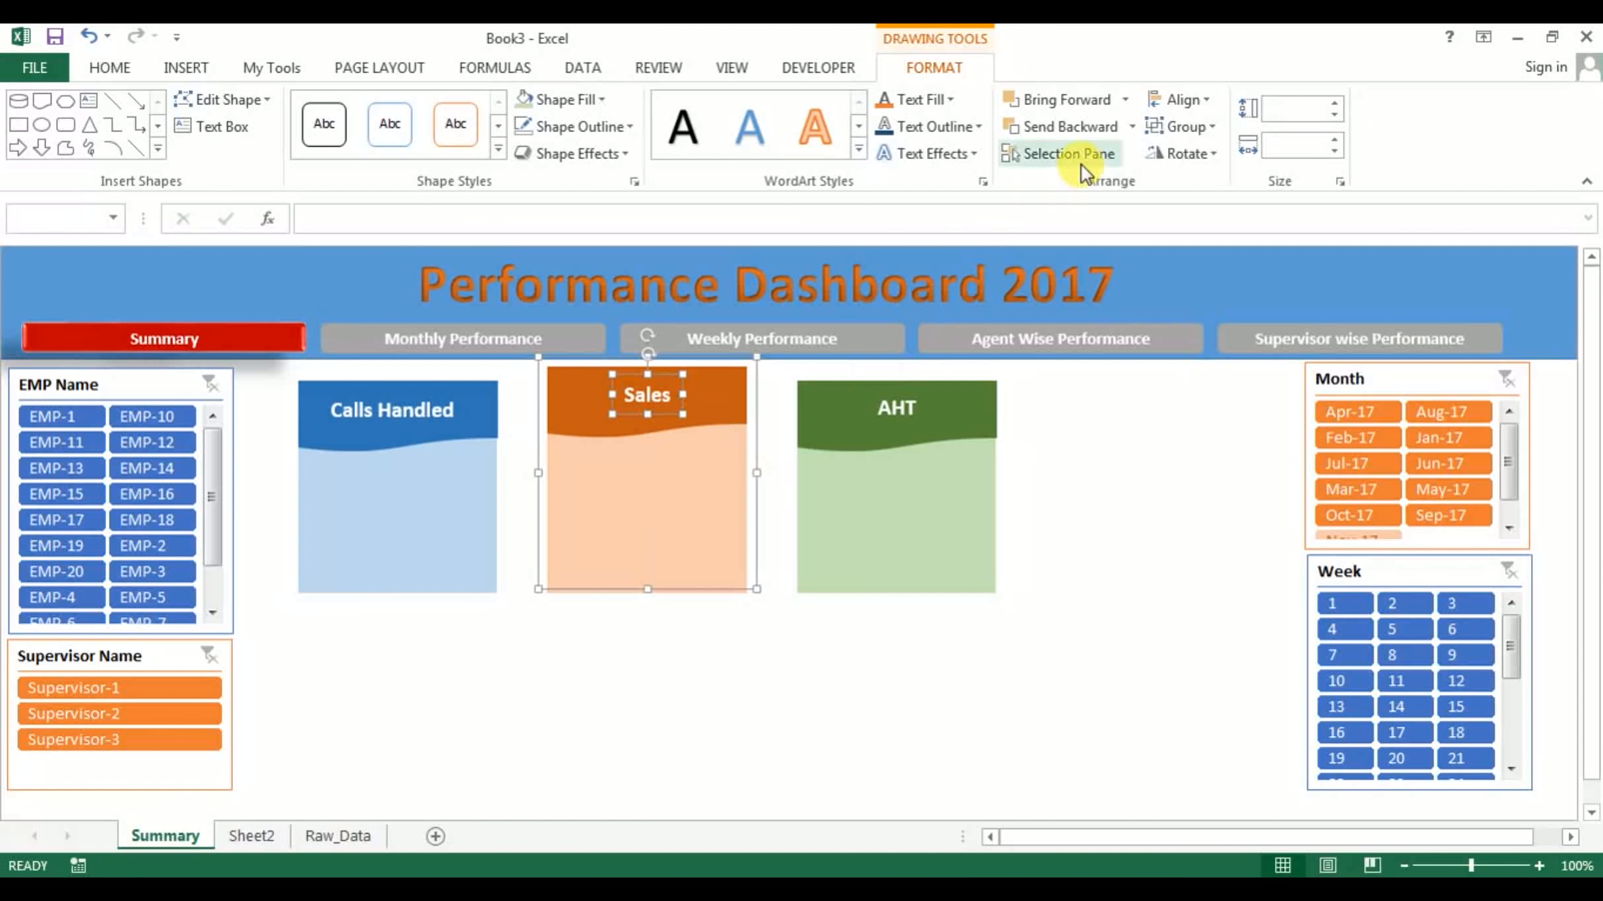
pyautogui.hotkey('ctrl', 'z')
pyautogui.click(1189, 99)
pyautogui.click(1240, 166)
# Align the "Calls Handled" label and the blue card by their horizontal centers
pyautogui.click(436, 413)
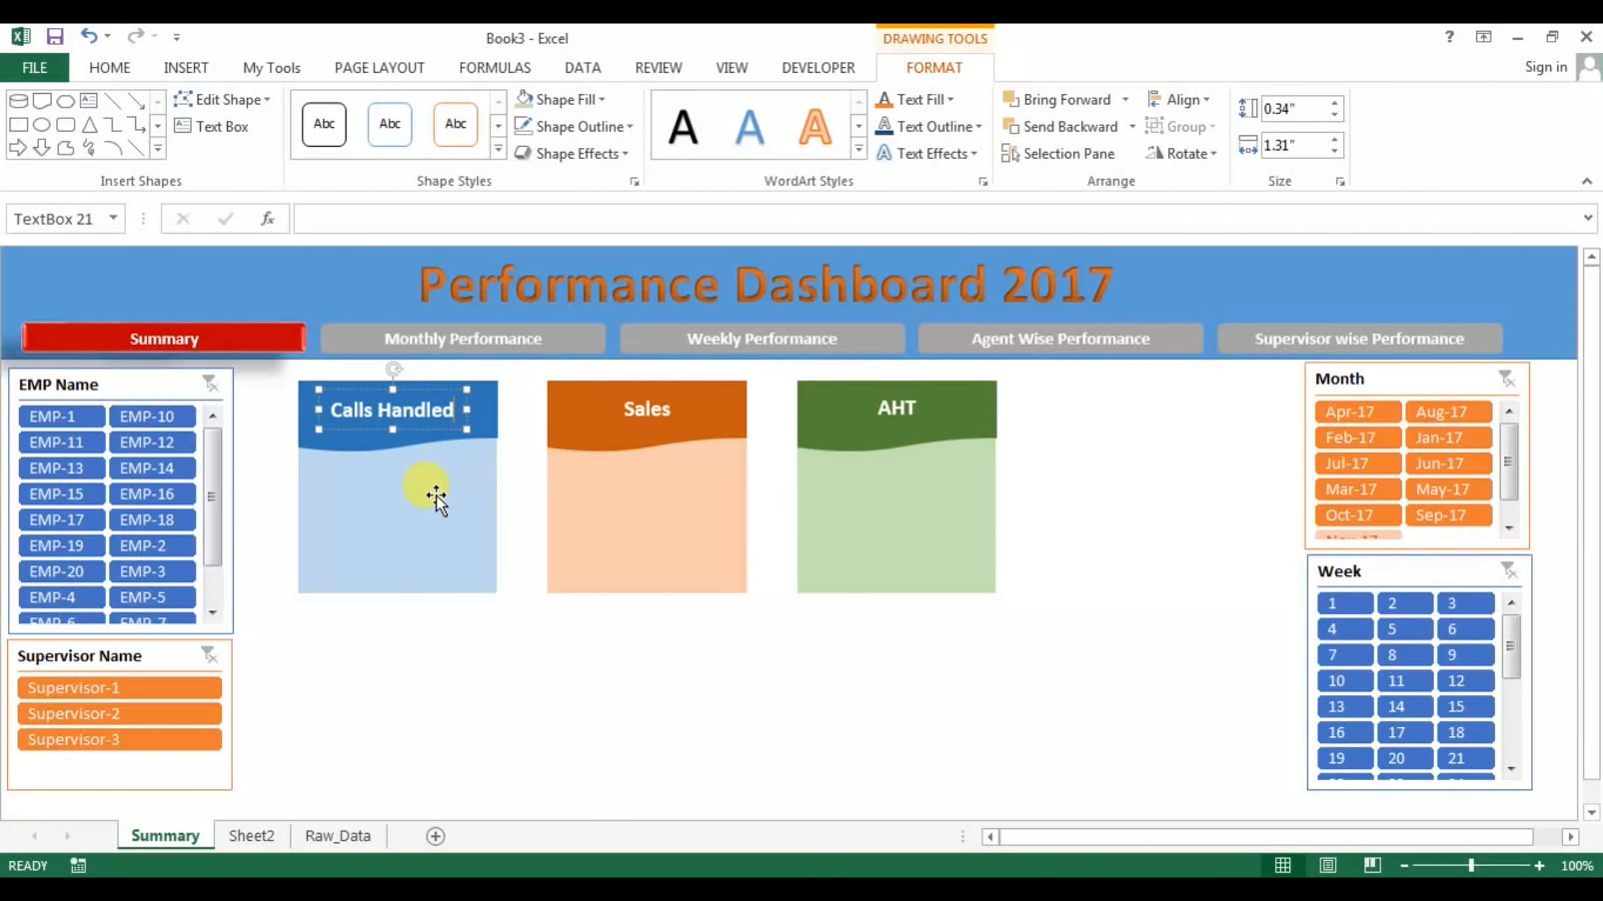
pyautogui.keyDown('ctrl'); pyautogui.click(436, 495); pyautogui.keyUp('ctrl')
pyautogui.click(1189, 100)
pyautogui.click(1230, 153)
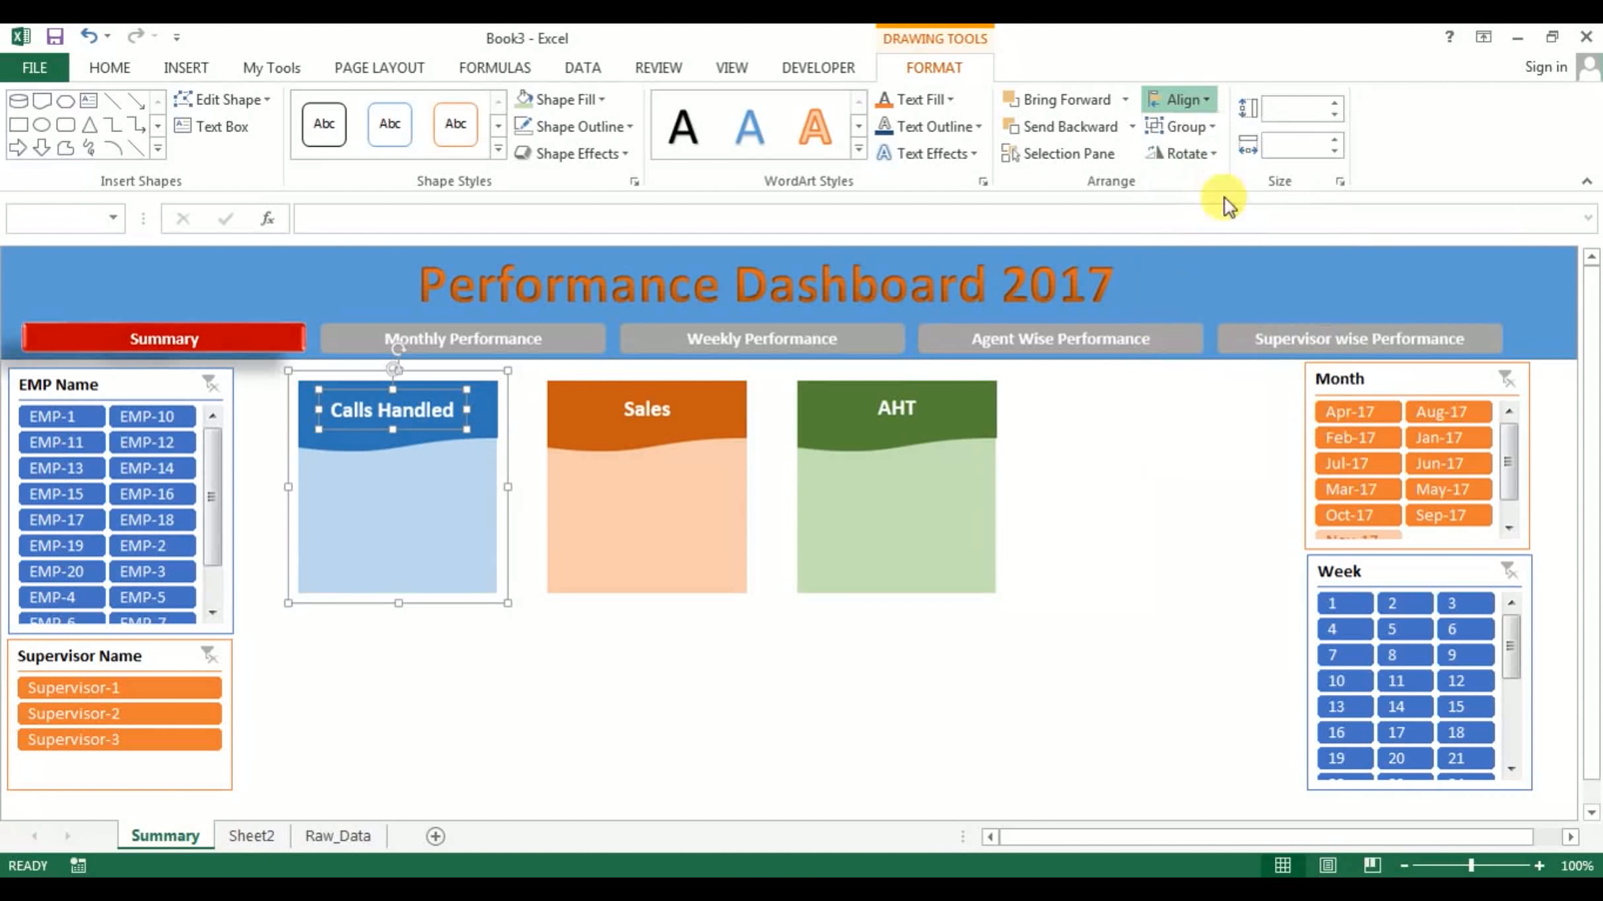
pyautogui.click(1096, 399)
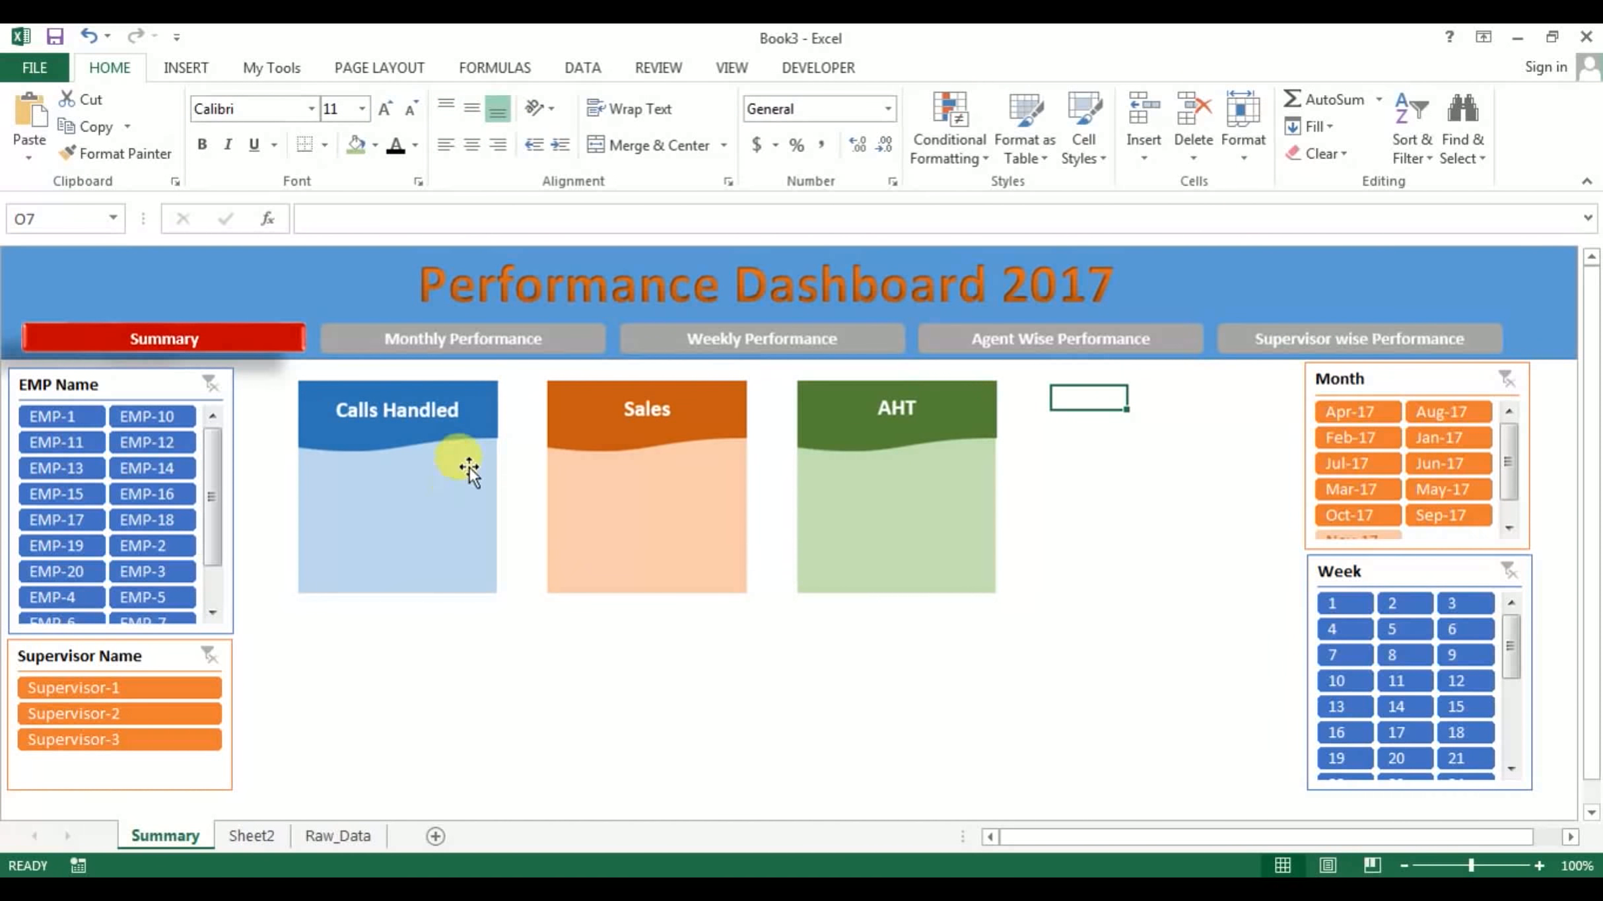
# Copy the "Calls Handled" label into the middle of the blue card's body and replace its text with "0"
pyautogui.click(444, 430)
pyautogui.hotkey('ctrl', 'c')
pyautogui.hotkey('ctrl', 'v')
pyautogui.moveTo(452, 453); pyautogui.dragTo(423, 525)
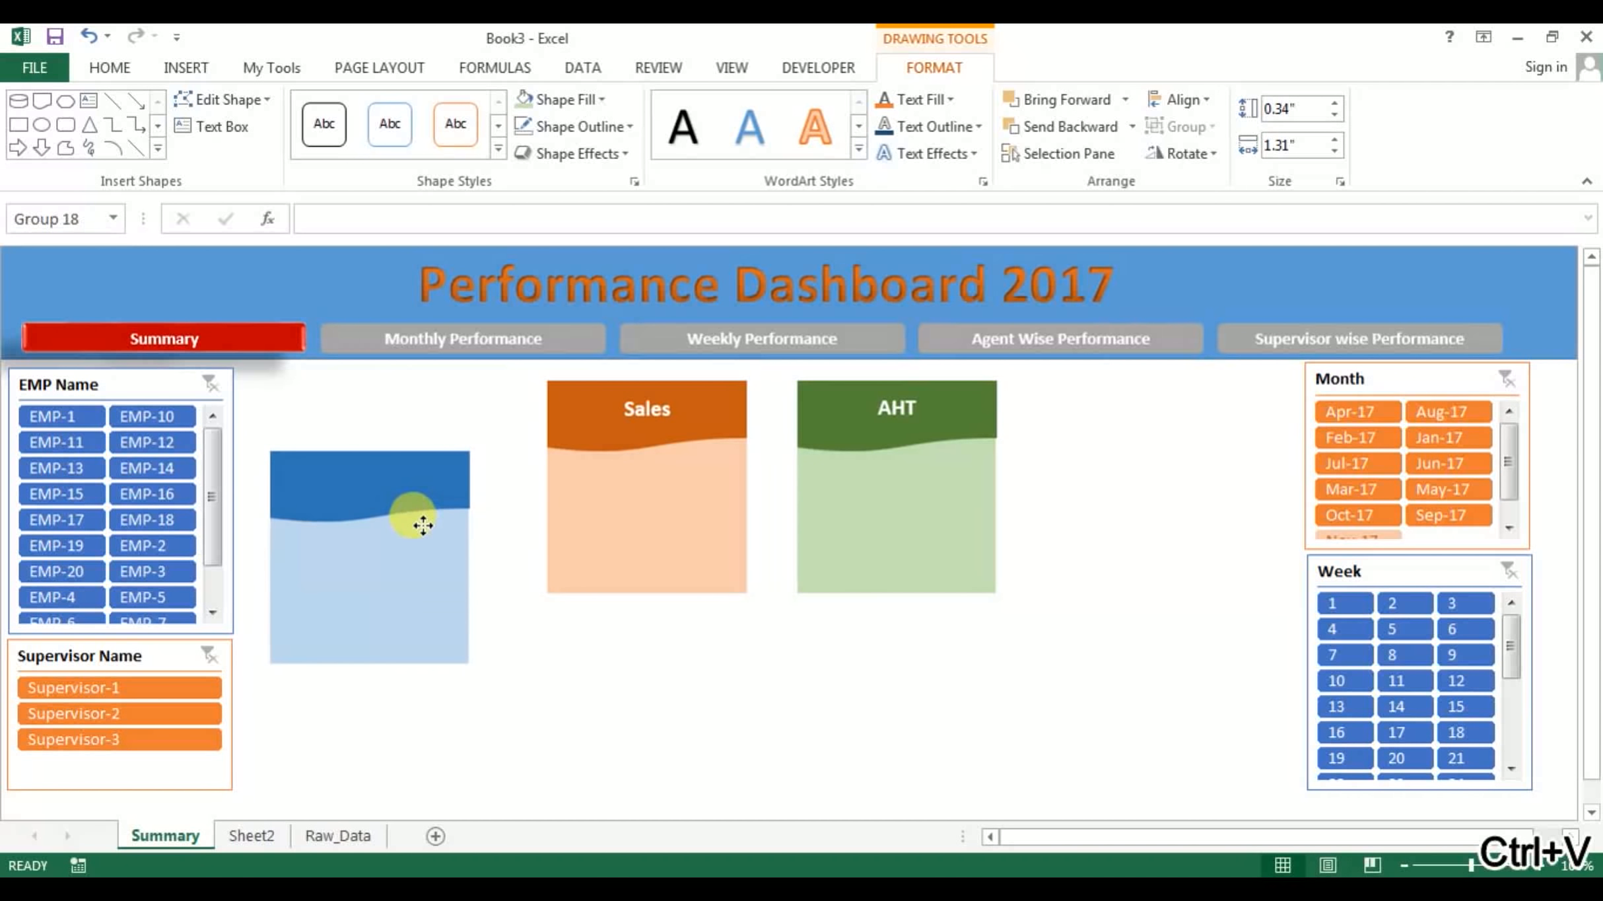
pyautogui.hotkey('ctrl', 'z')
pyautogui.click(454, 449)
pyautogui.moveTo(454, 449); pyautogui.dragTo(434, 521)
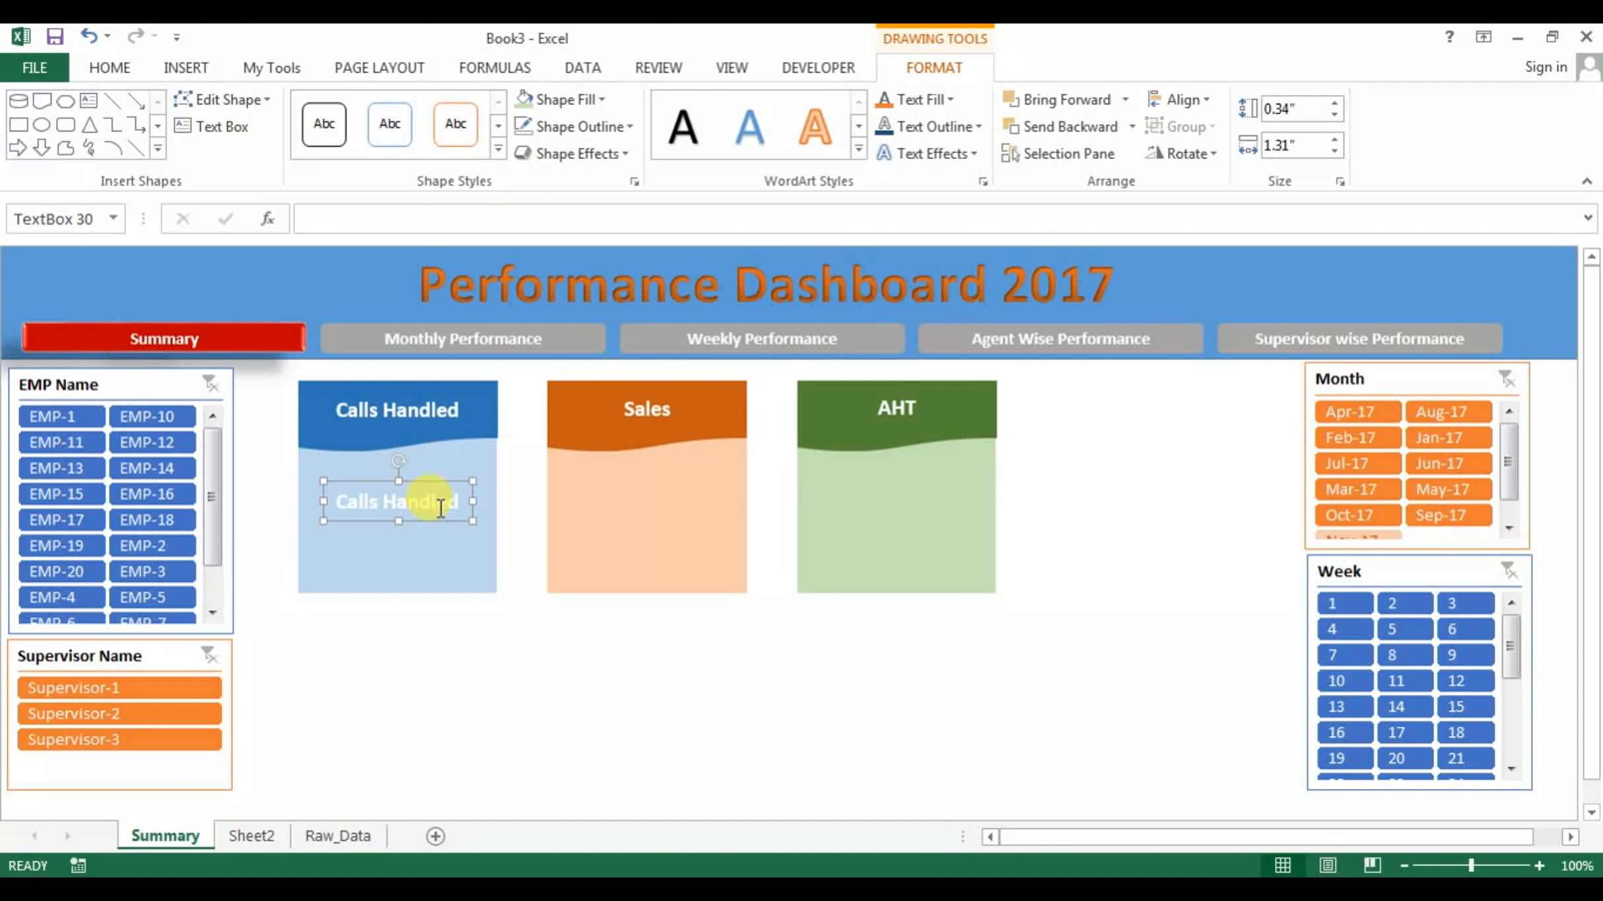
pyautogui.moveTo(463, 502); pyautogui.dragTo(291, 496)
pyautogui.press('Delete')
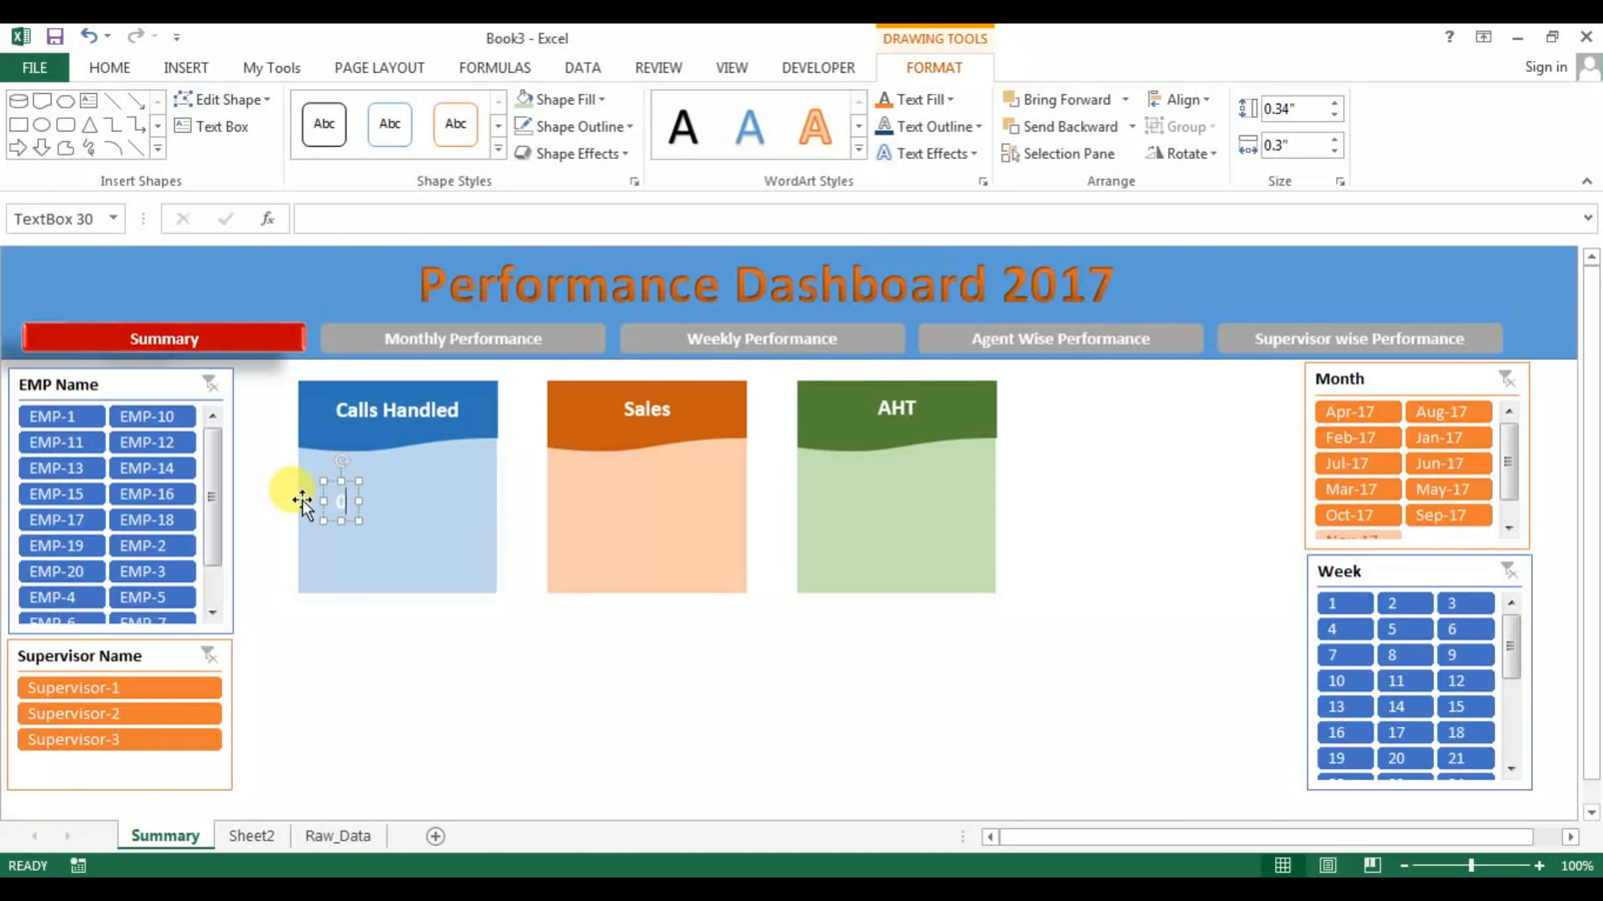
pyautogui.moveTo(352, 524); pyautogui.dragTo(393, 525)
pyautogui.hotkey('alt', 'Tab')
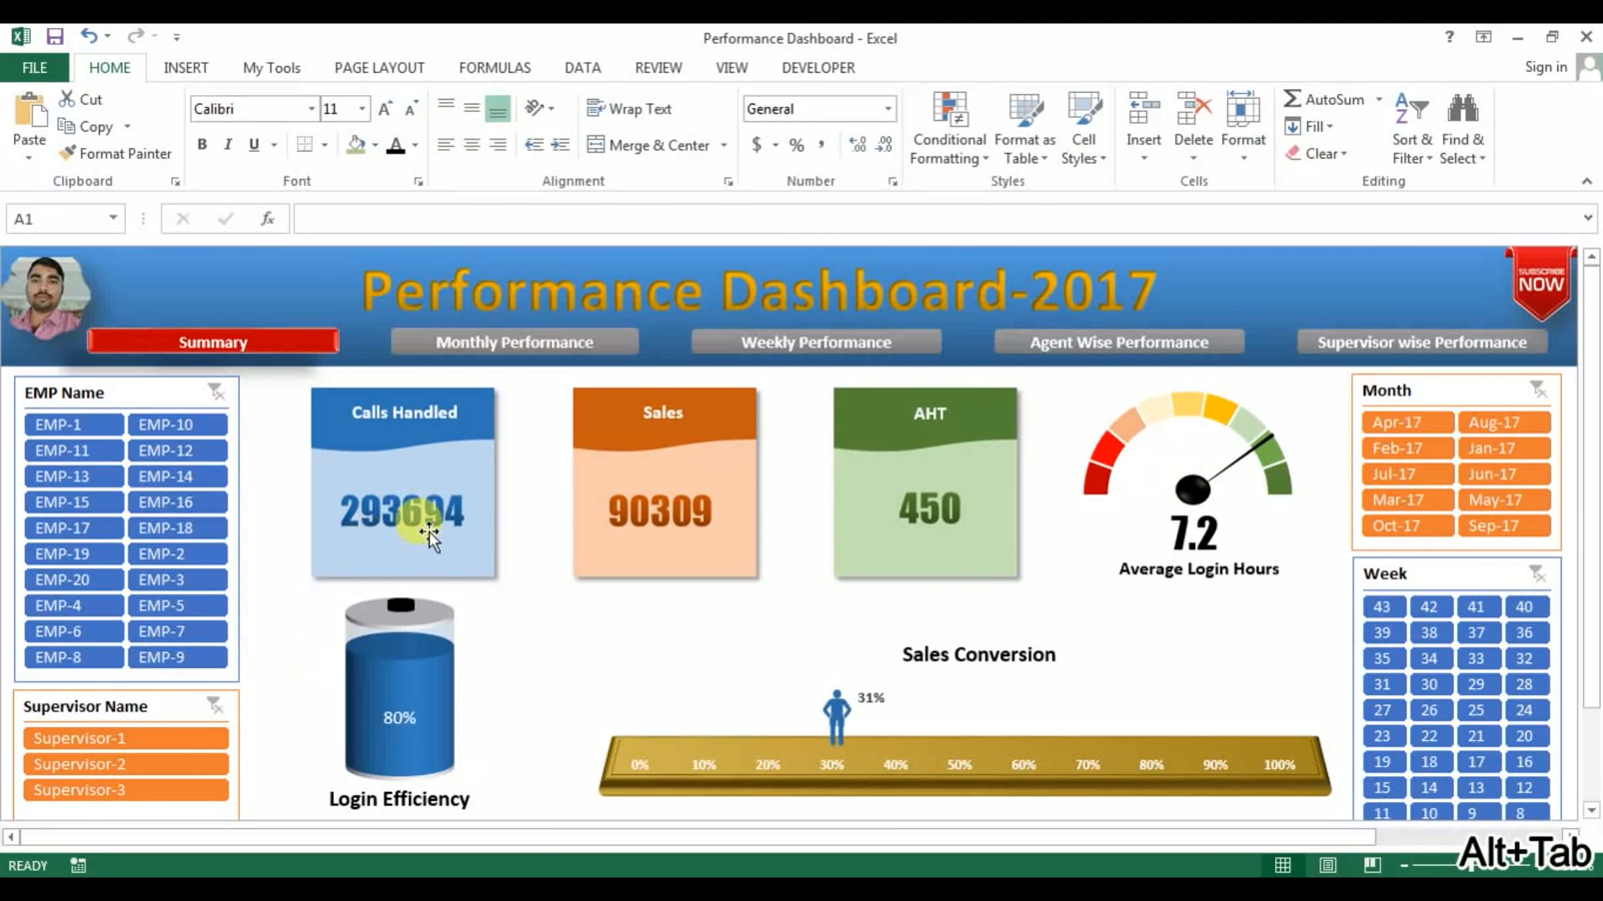
pyautogui.hotkey('alt', 'Tab')
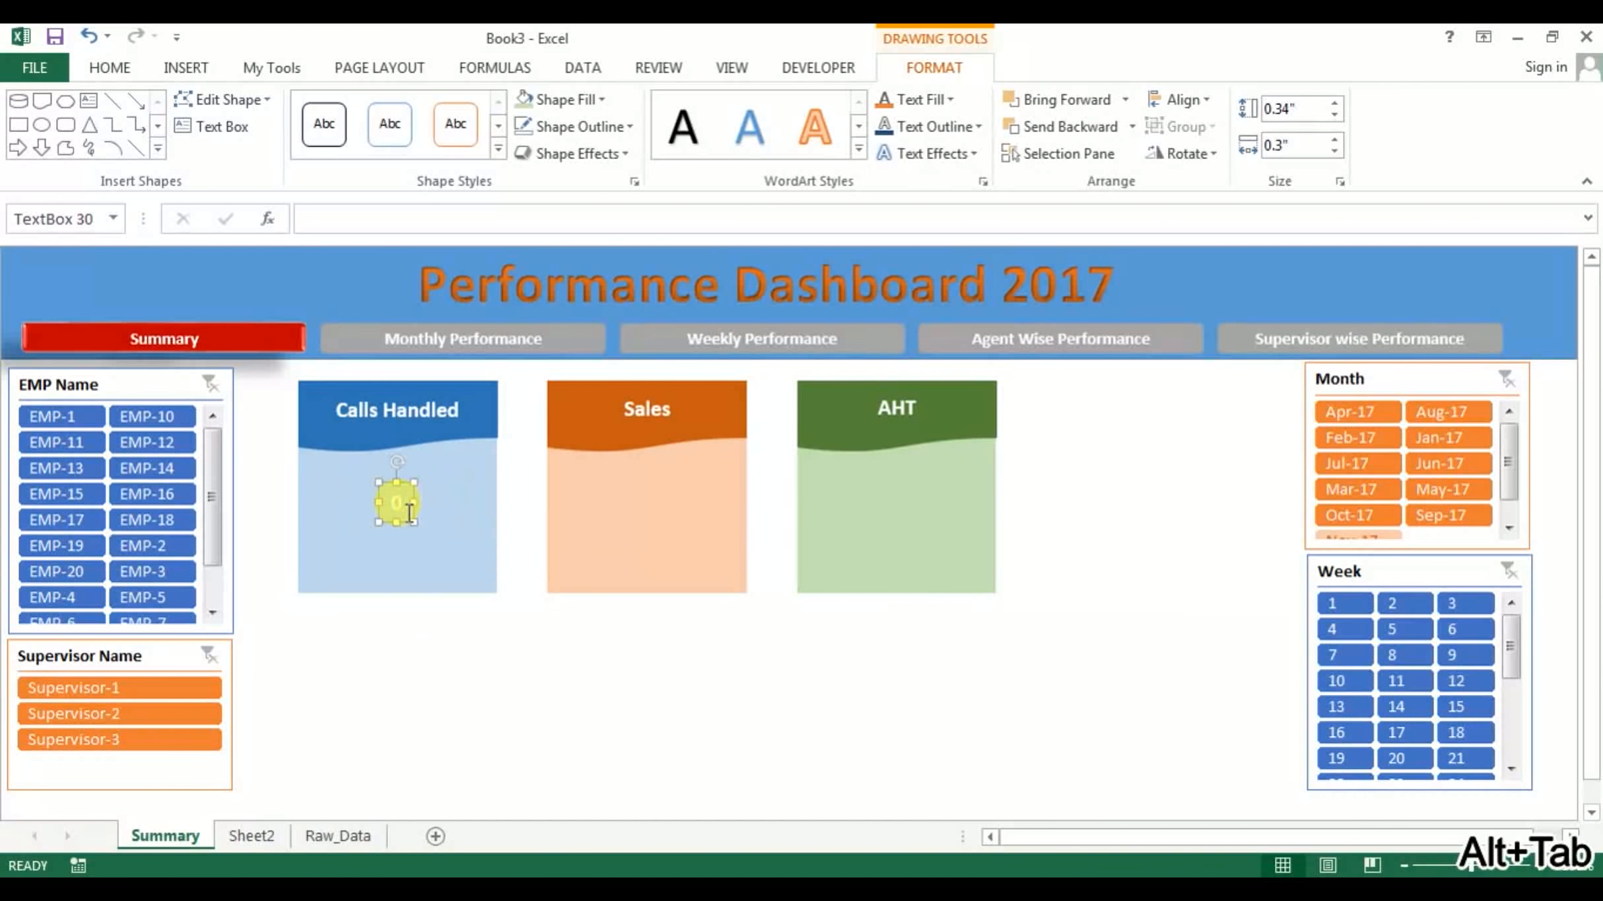
pyautogui.click(129, 67)
pyautogui.click(565, 669)
pyautogui.click(423, 496)
pyautogui.click(628, 654)
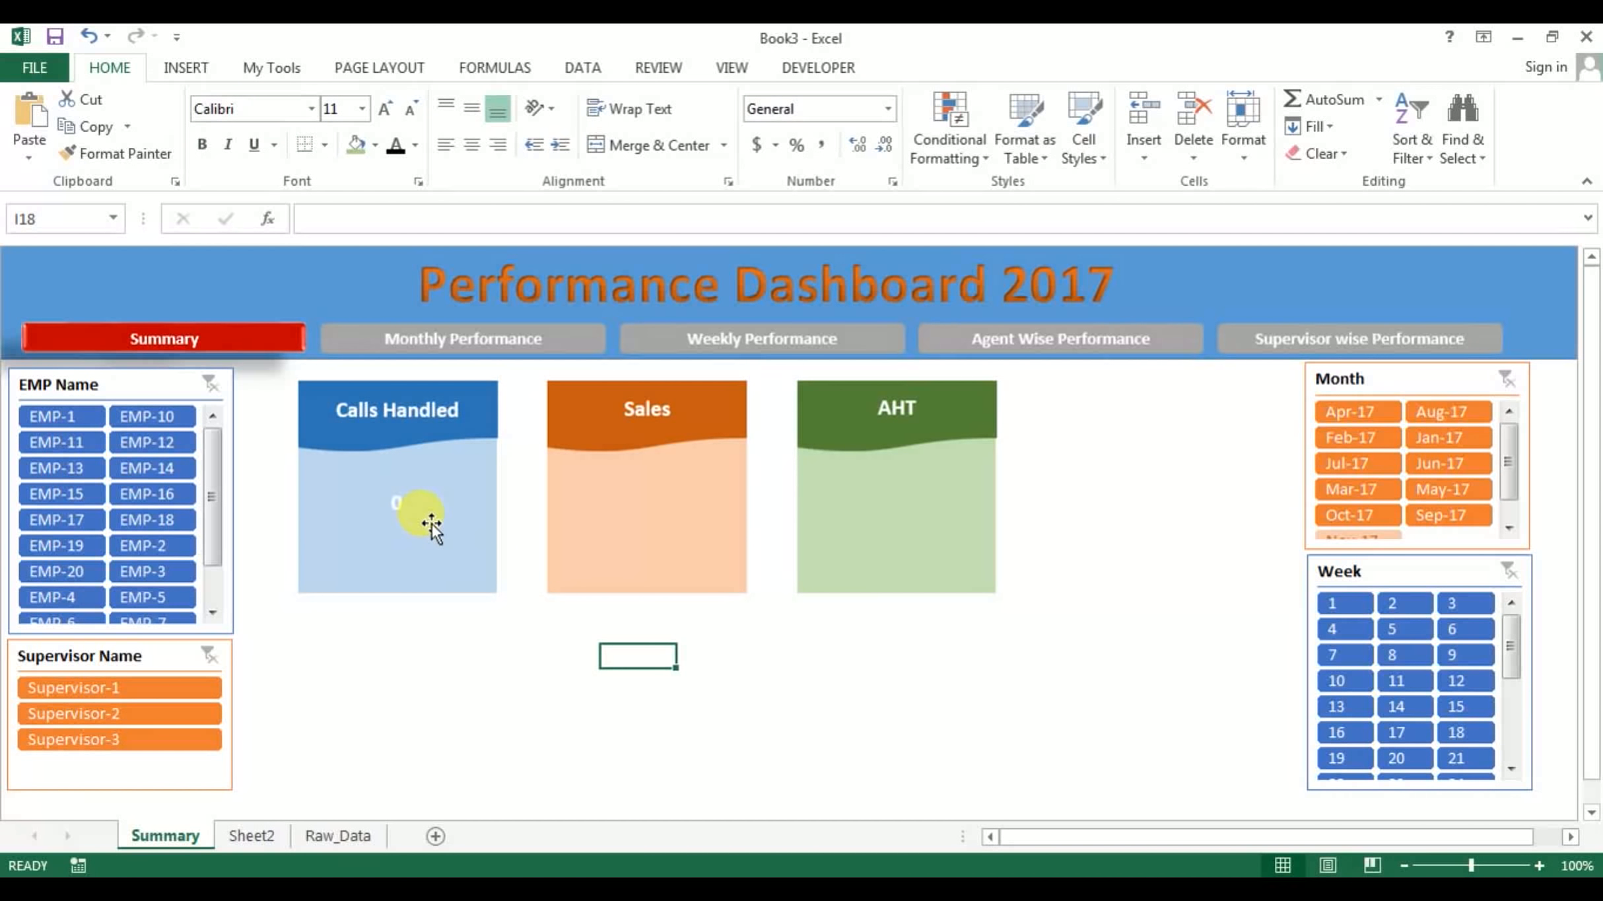
# Remove "Sum of" from the pivot table headers in B1:G1 on Sheet2 using Find and Replace
pyautogui.click(264, 836)
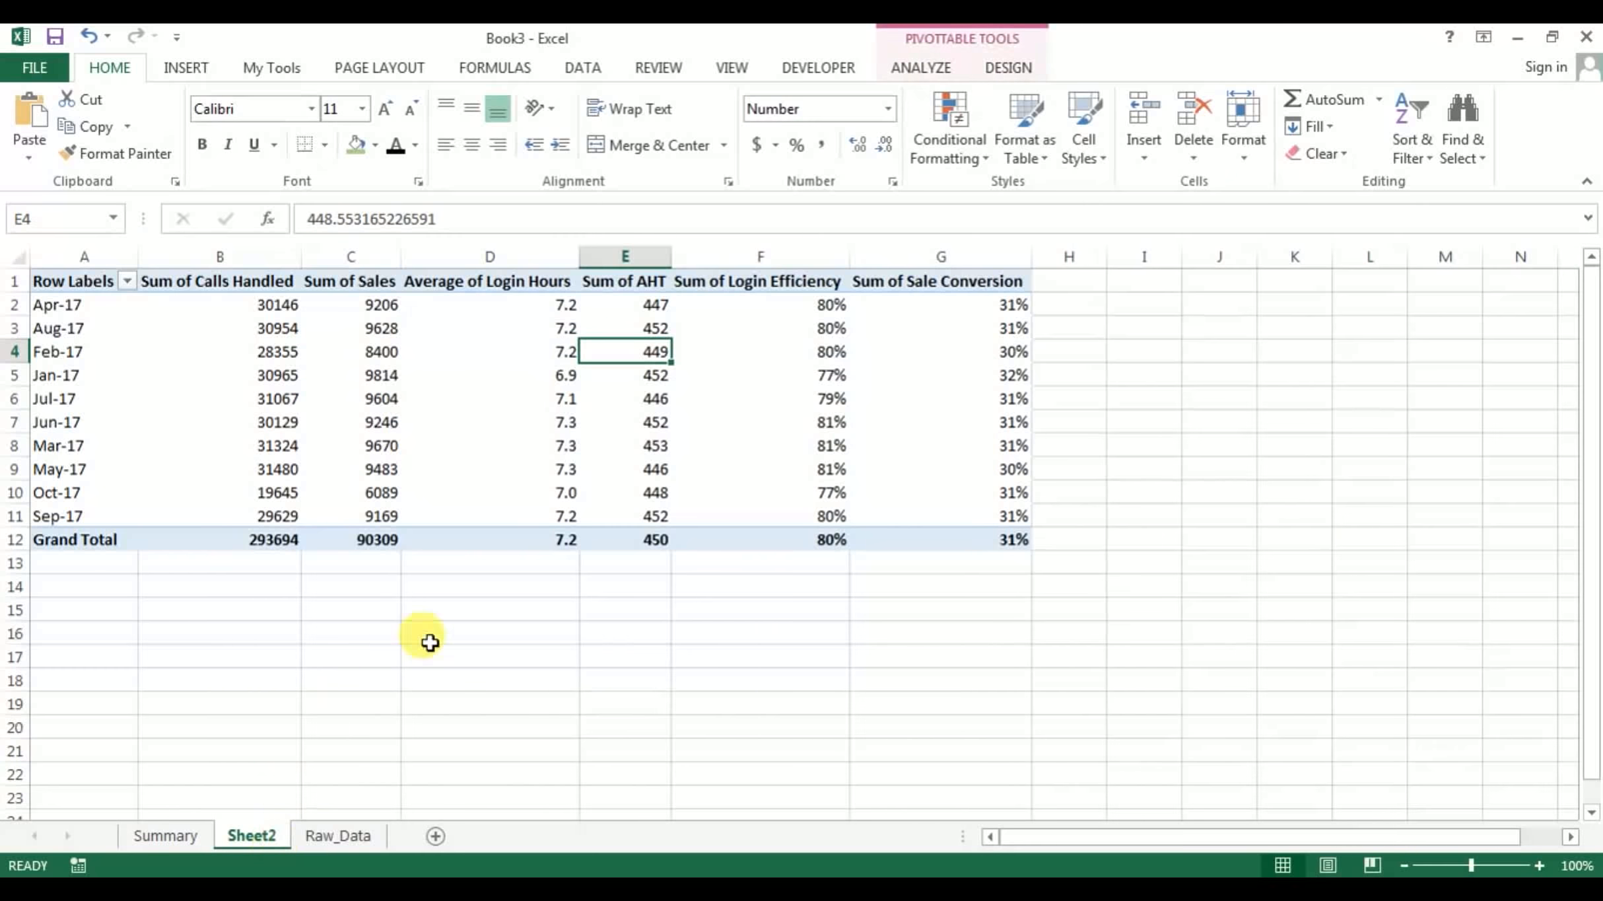
pyautogui.click(132, 539)
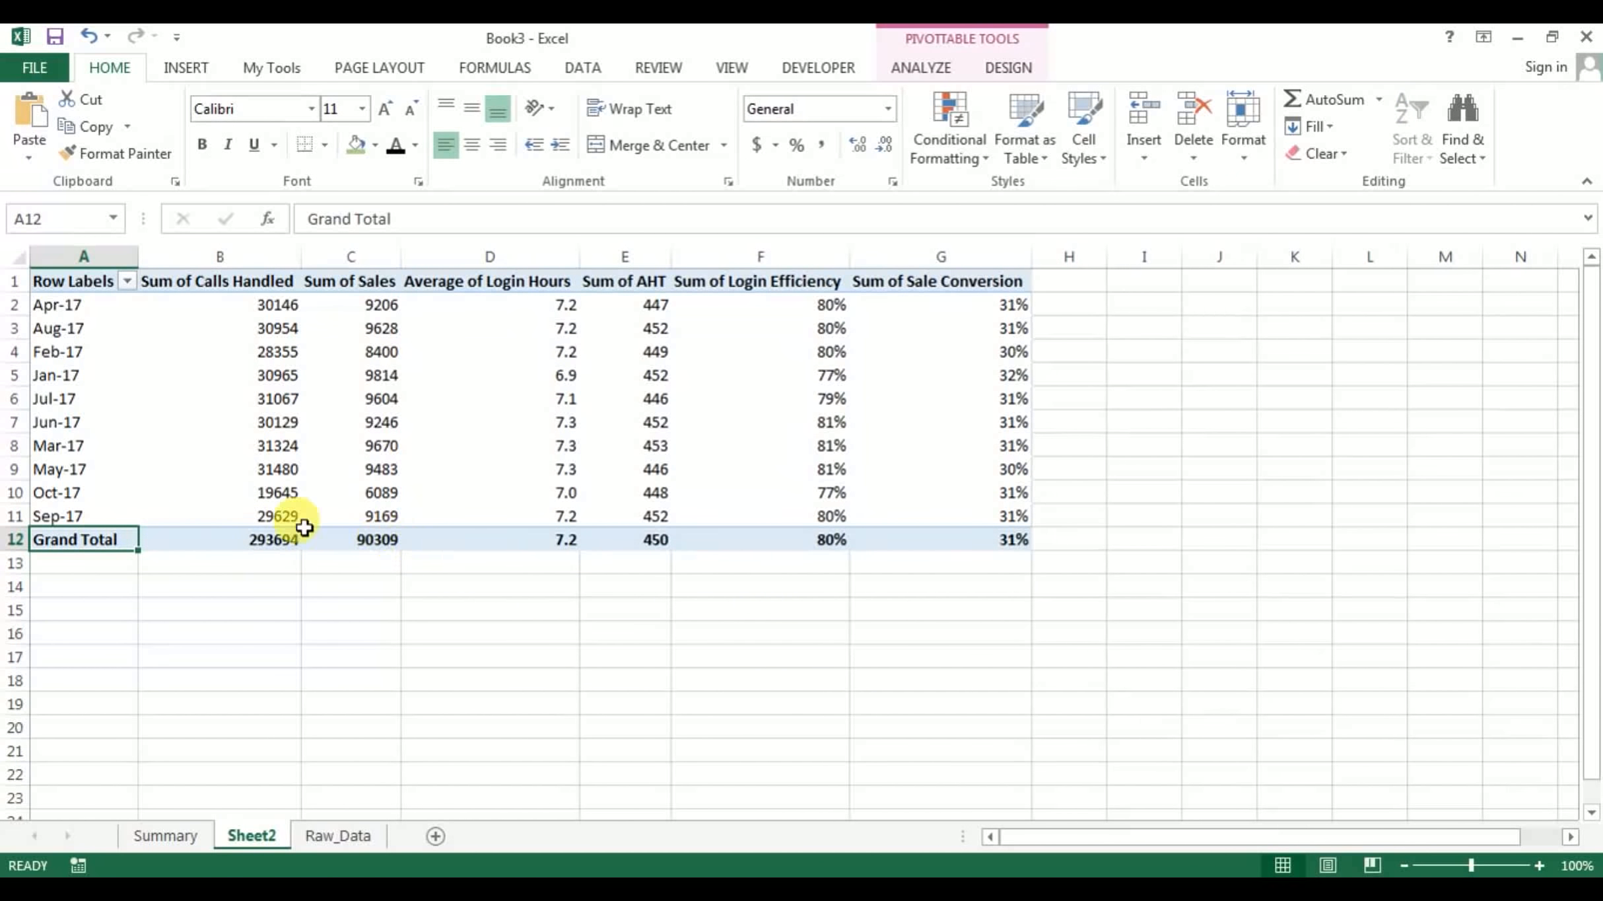
pyautogui.click(1173, 330)
pyautogui.moveTo(1199, 287); pyautogui.dragTo(1198, 286)
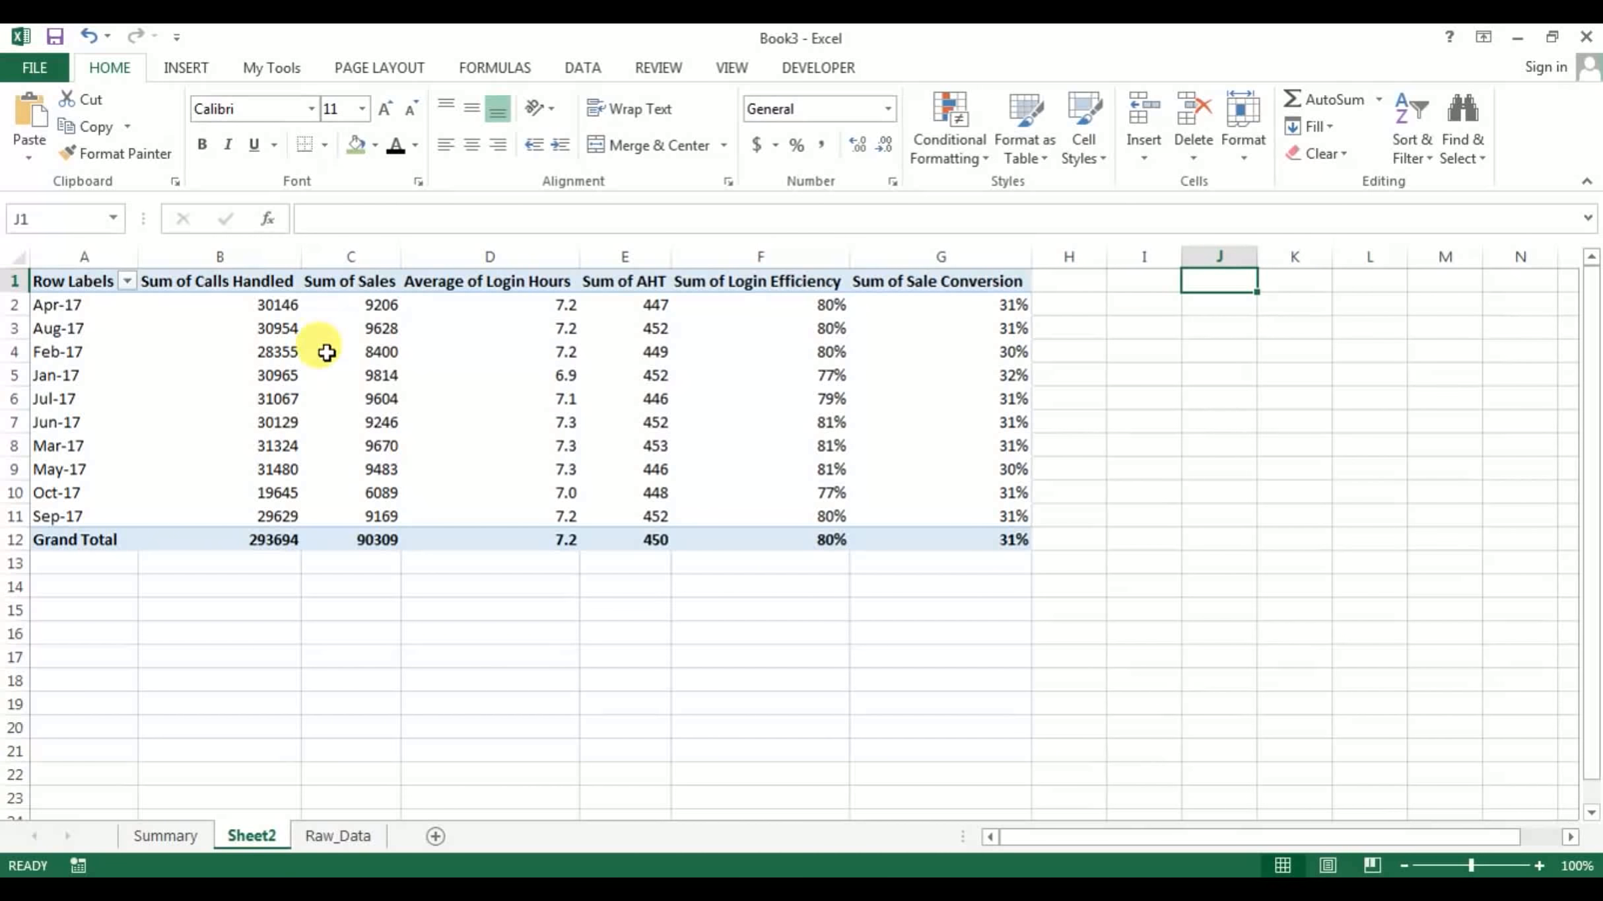
pyautogui.click(200, 287)
pyautogui.moveTo(200, 288); pyautogui.dragTo(934, 271)
pyautogui.hotkey('ctrl', 'h')
pyautogui.write('s')
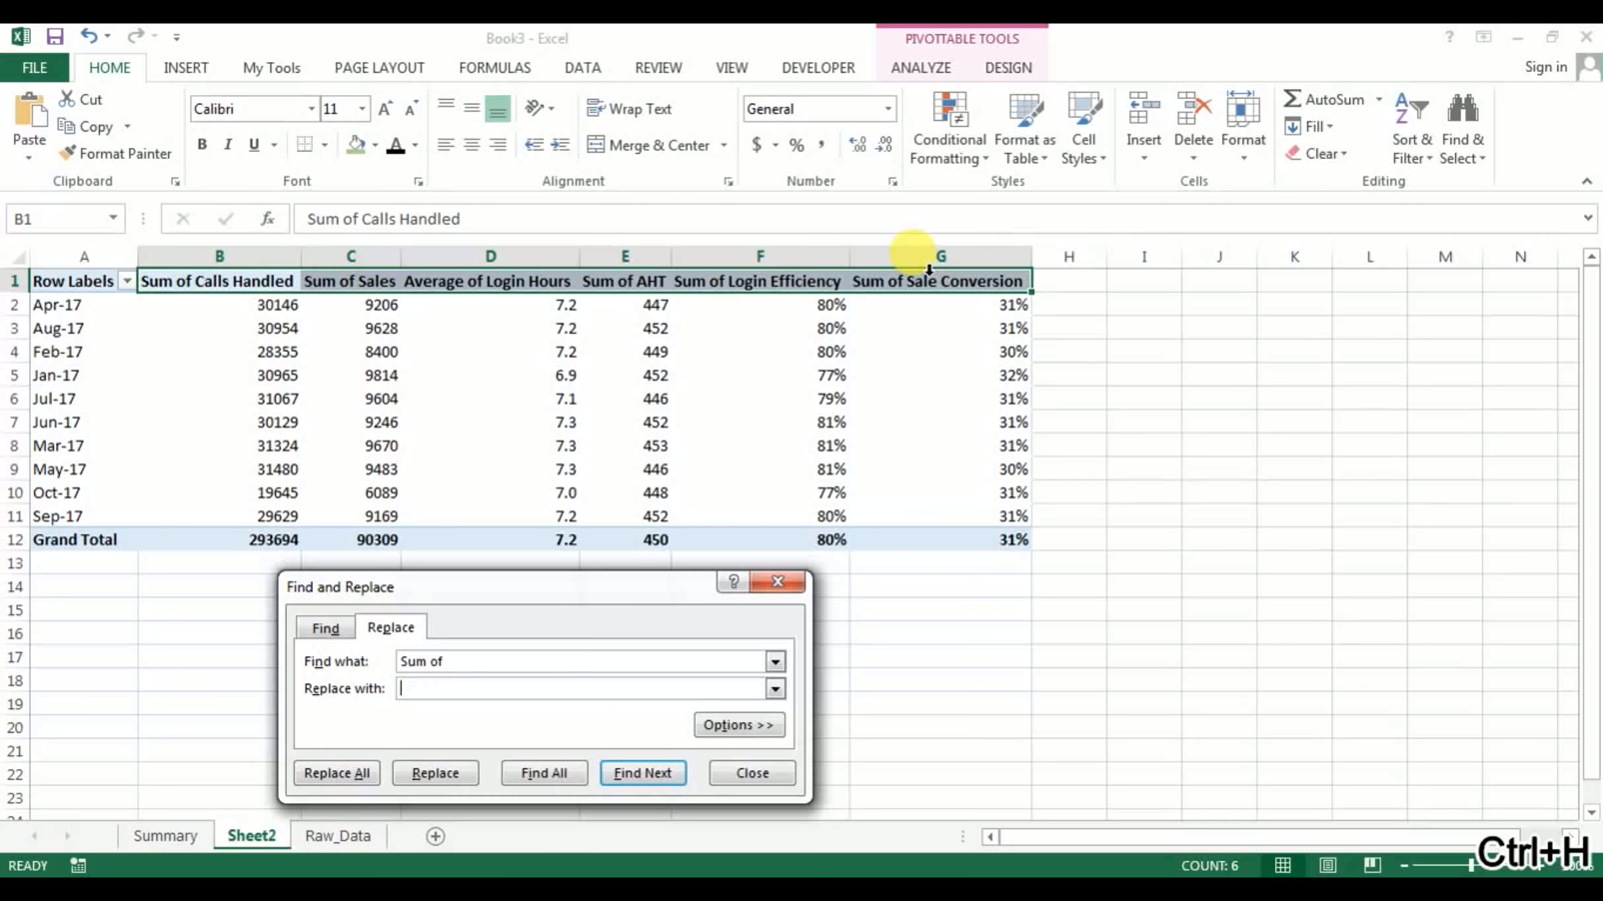
pyautogui.hotkey('alt', 'a')
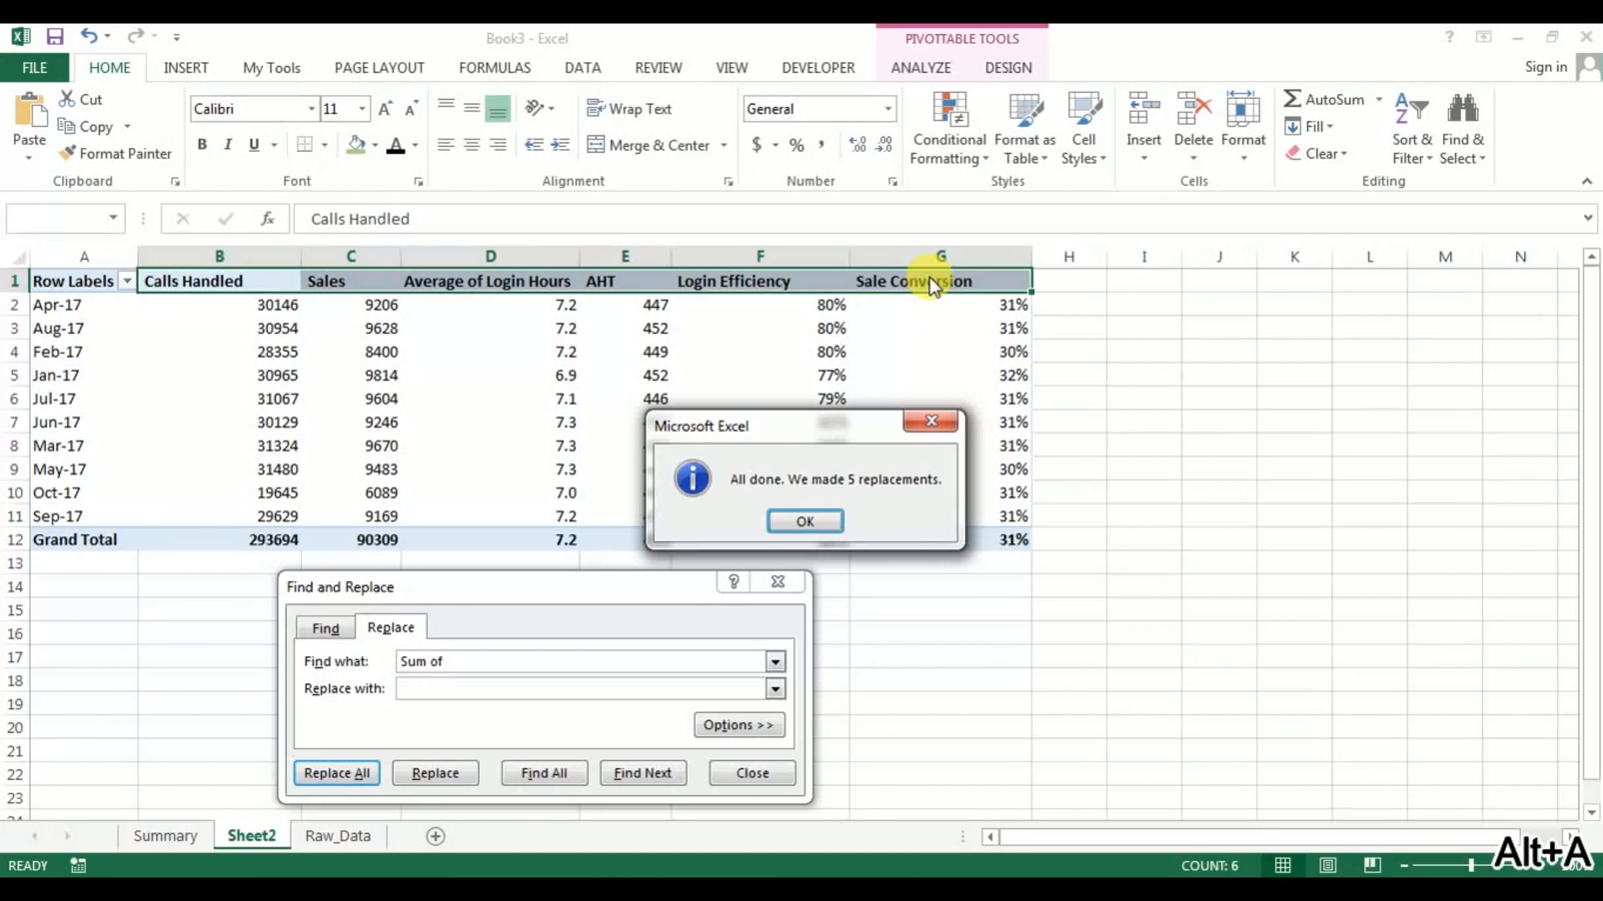
pyautogui.press('Return')
pyautogui.press('Escape')
# Rename the pivot table header in D1 to "Avg. Login Hours"
pyautogui.click(488, 278)
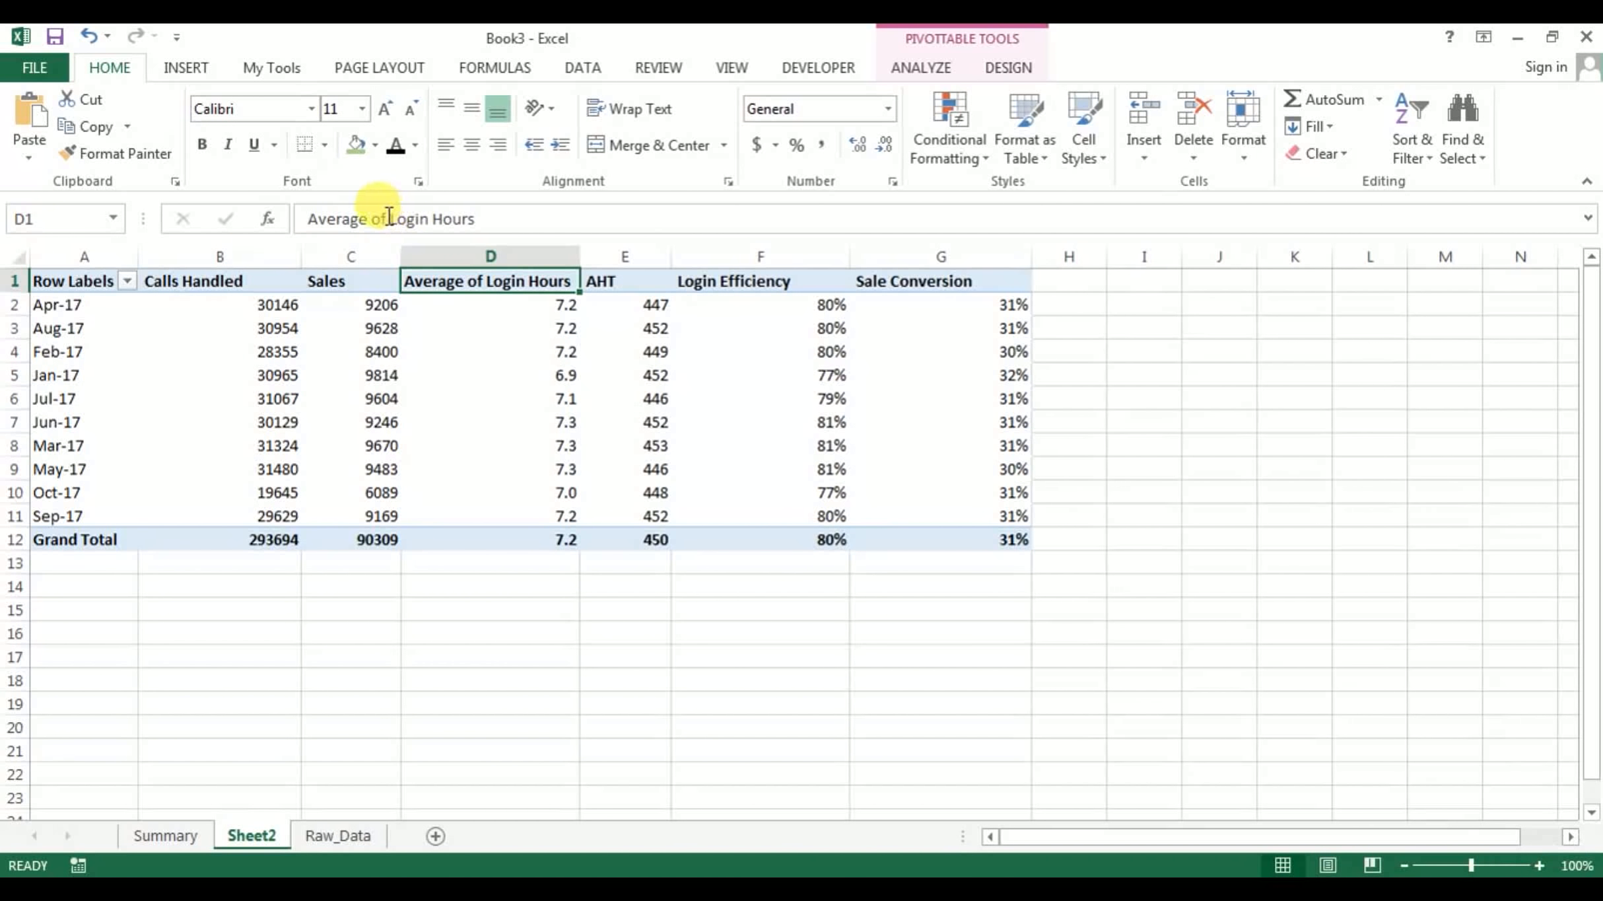
pyautogui.moveTo(390, 216); pyautogui.dragTo(253, 220)
pyautogui.write('AV')
pyautogui.press('BackSpace')
pyautogui.write('vg.')
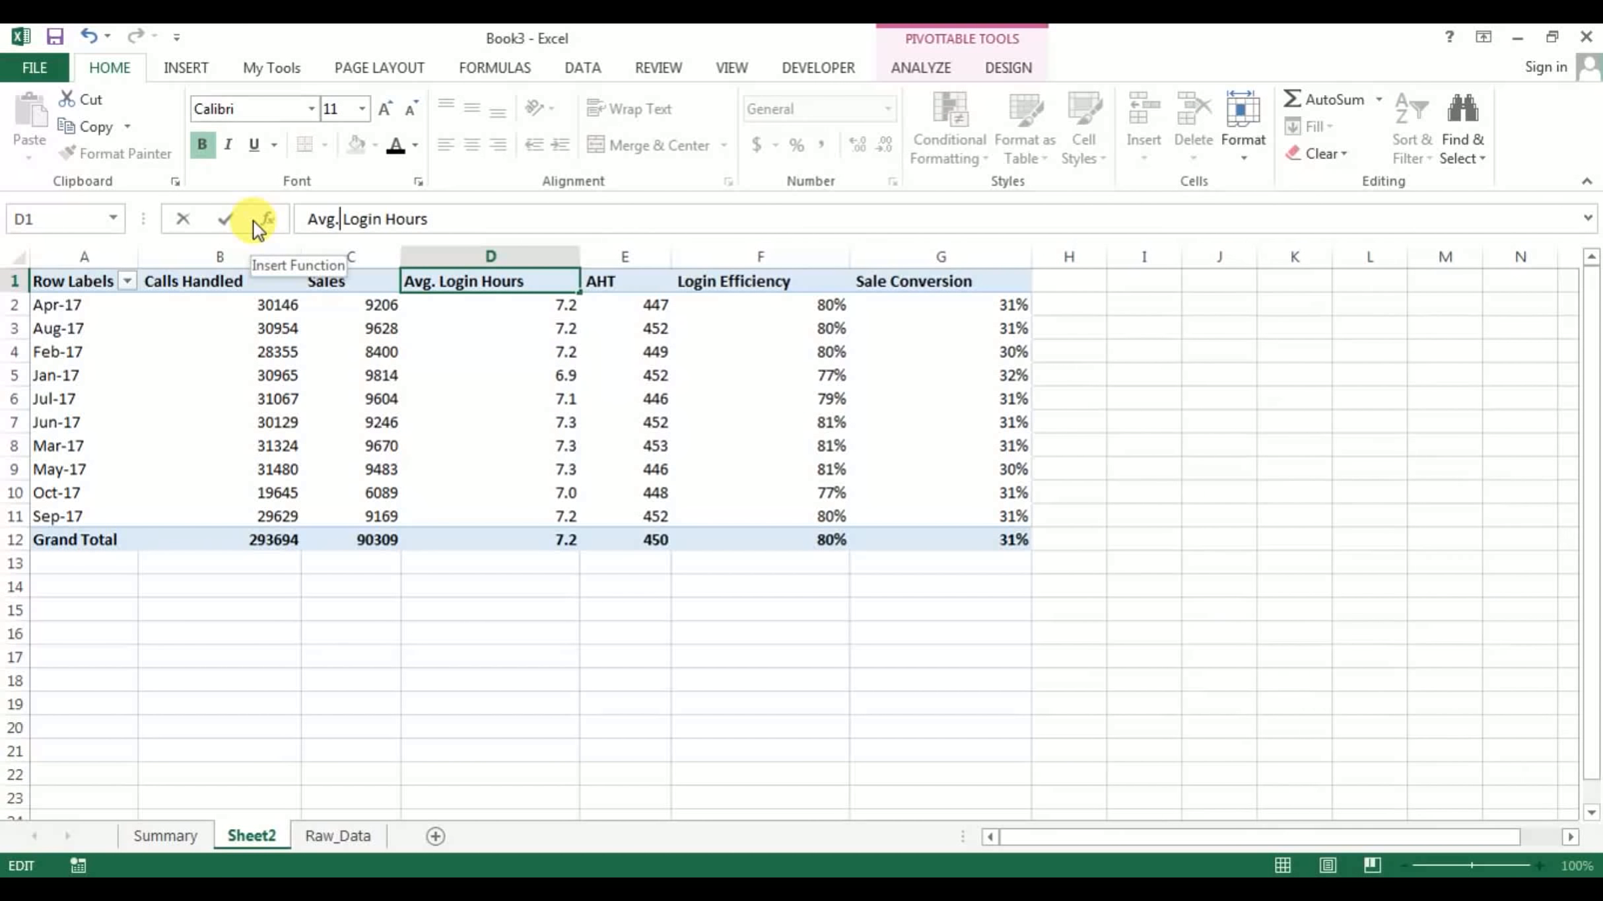
pyautogui.press('Return')
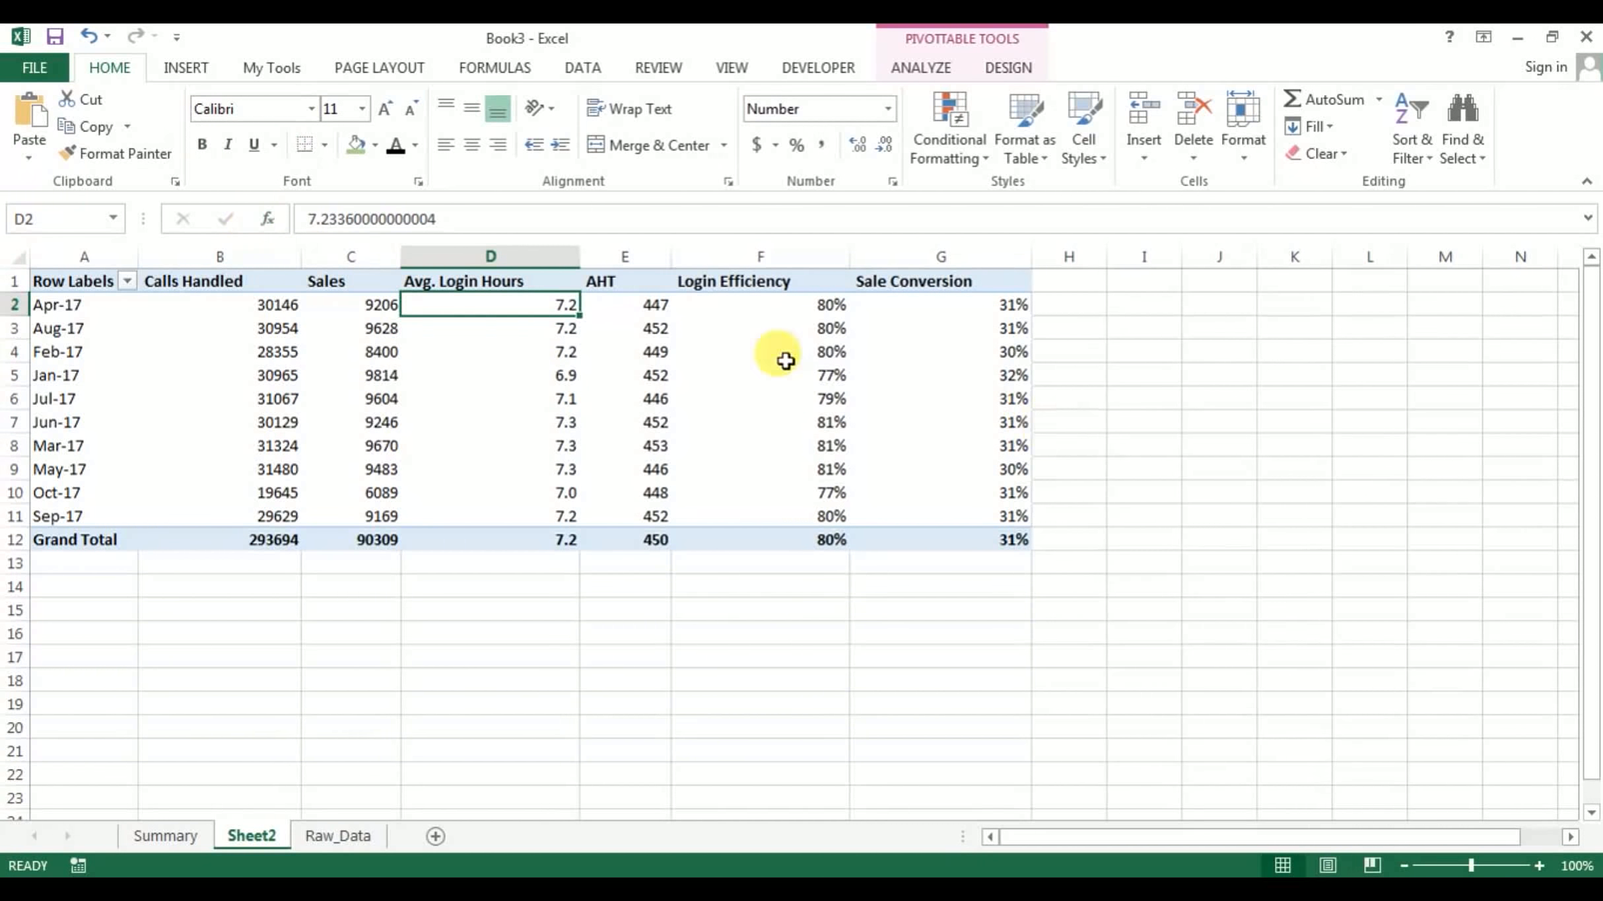
# Center the whole pivot table's contents horizontally and vertically in their cells
pyautogui.click(208, 284)
pyautogui.hotkey('ctrl', 'a')
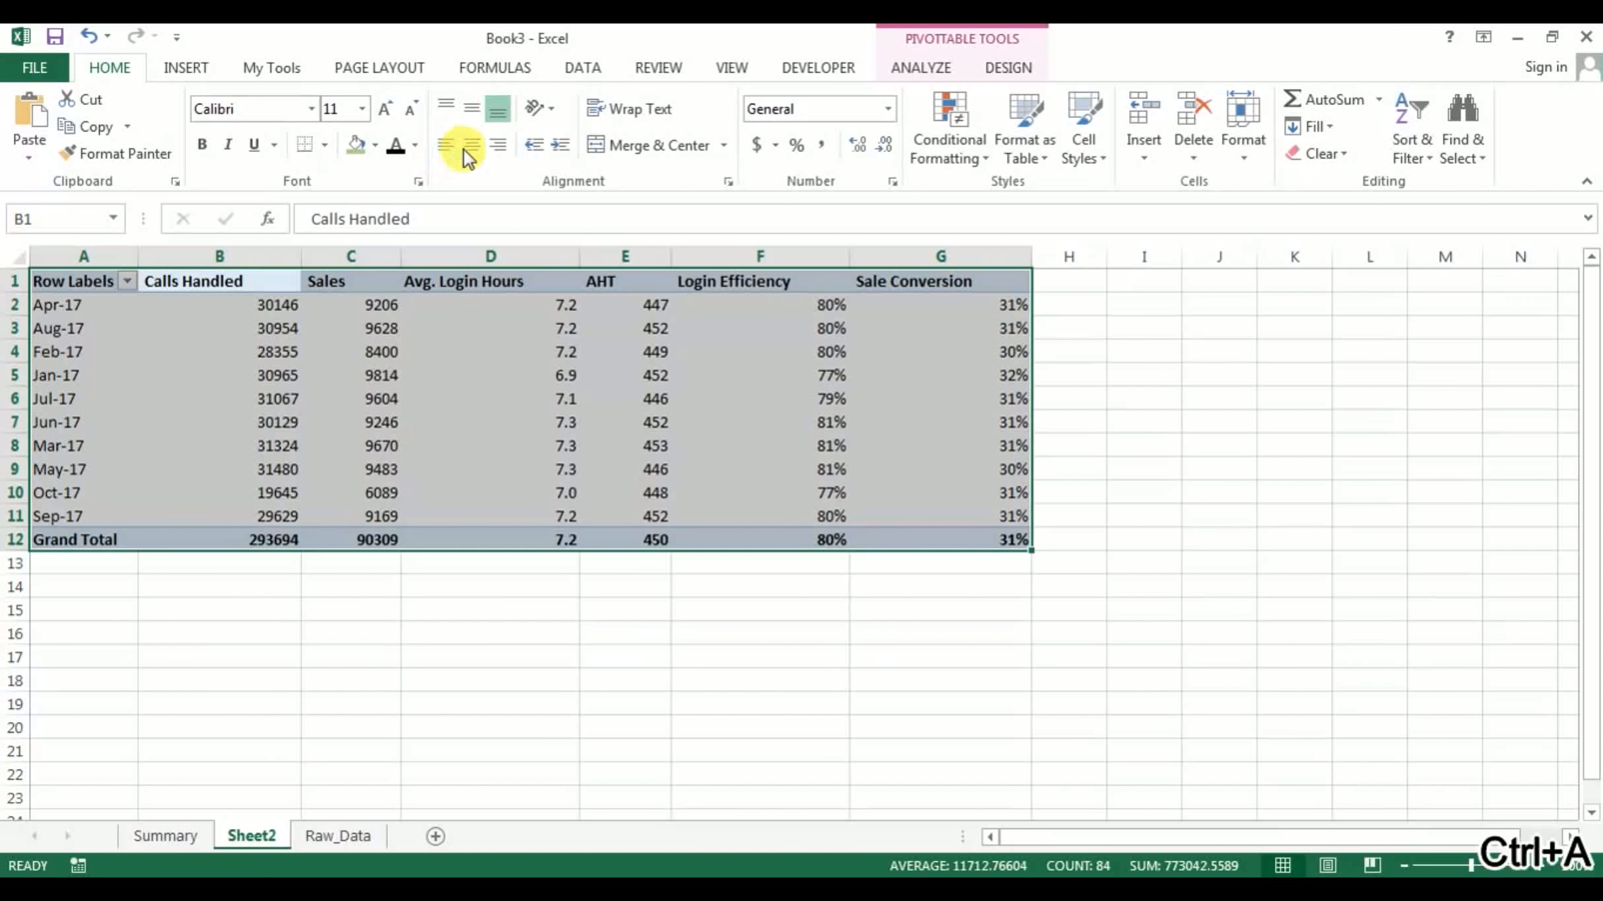
pyautogui.click(471, 145)
pyautogui.click(472, 108)
pyautogui.click(498, 420)
# Apply the orange style from the first row of the Medium PivotTable styles to the whole pivot table
pyautogui.click(492, 281)
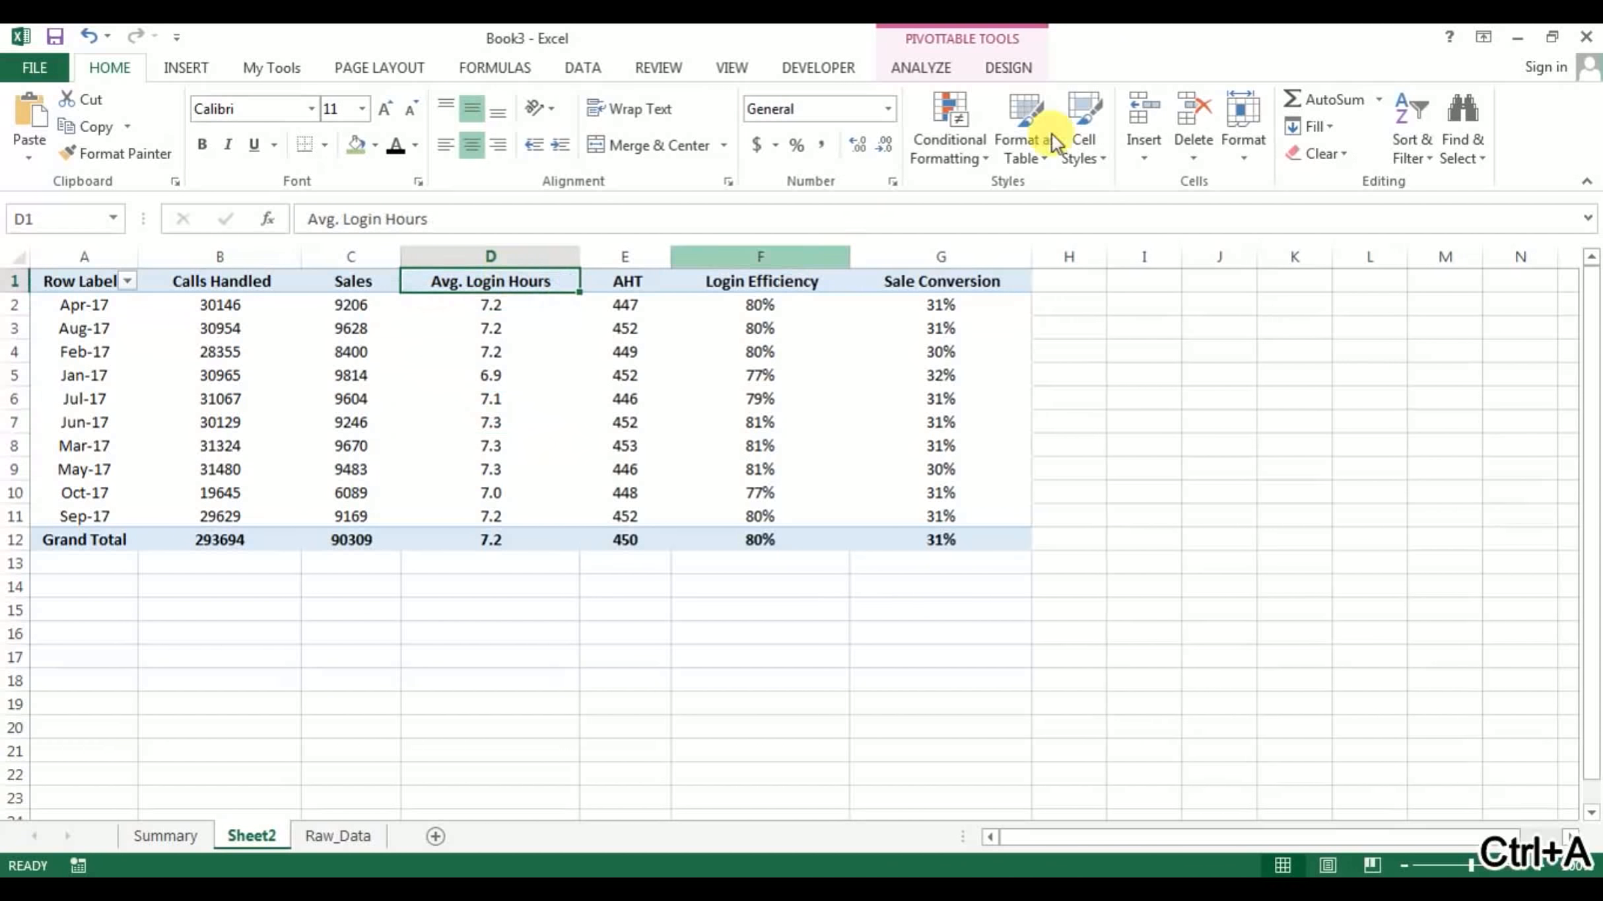
pyautogui.hotkey('ctrl', 'a')
pyautogui.click(1006, 66)
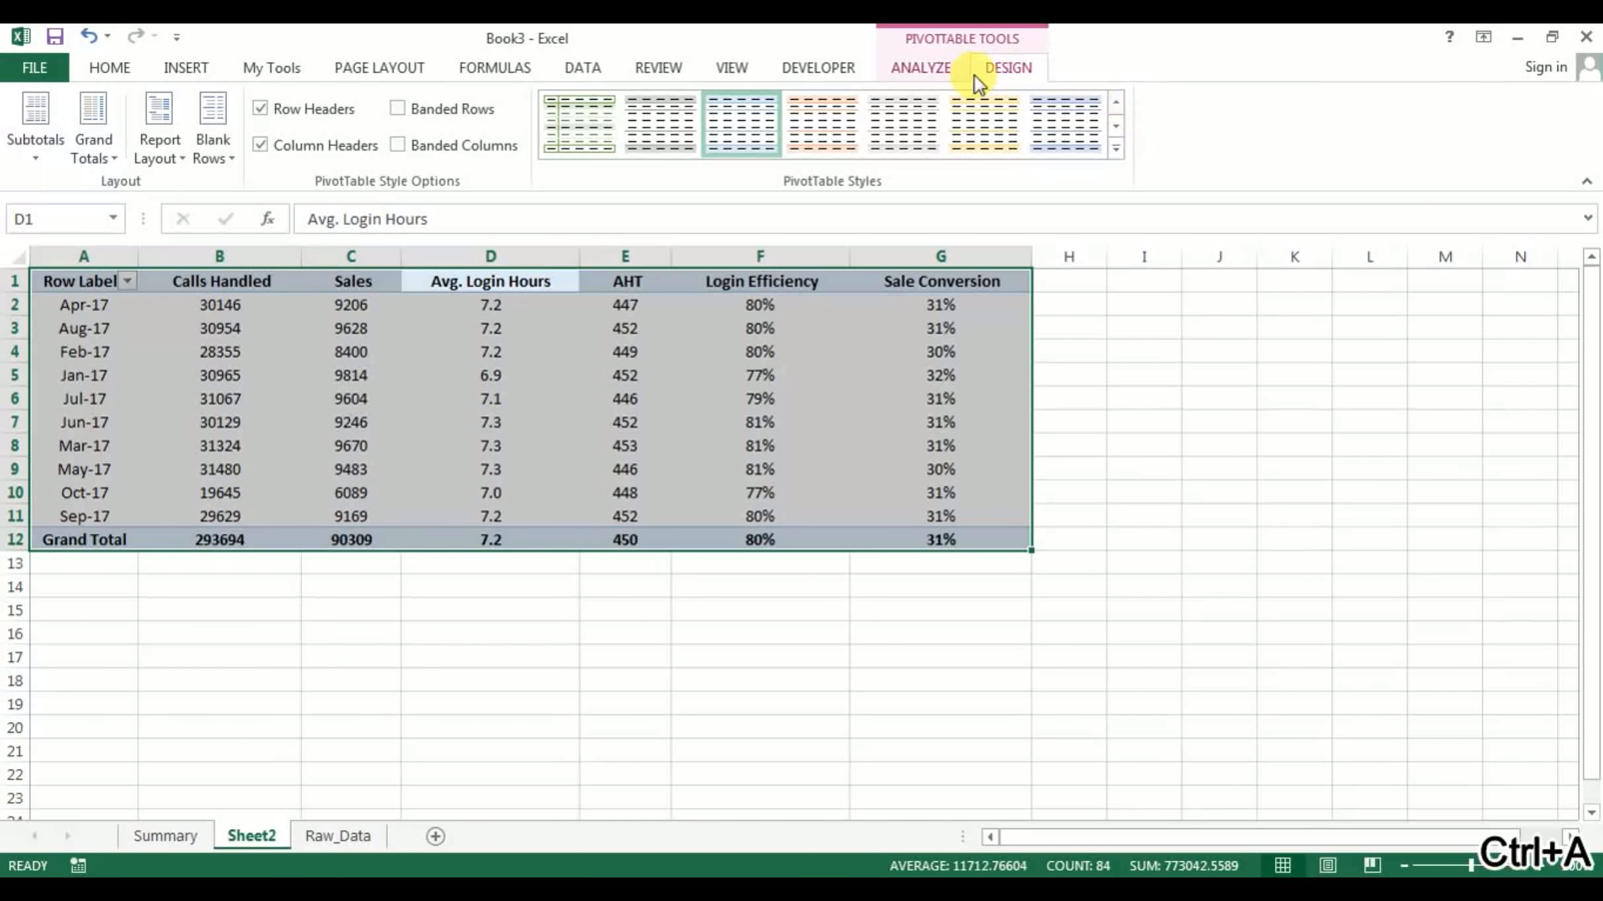
pyautogui.click(1122, 148)
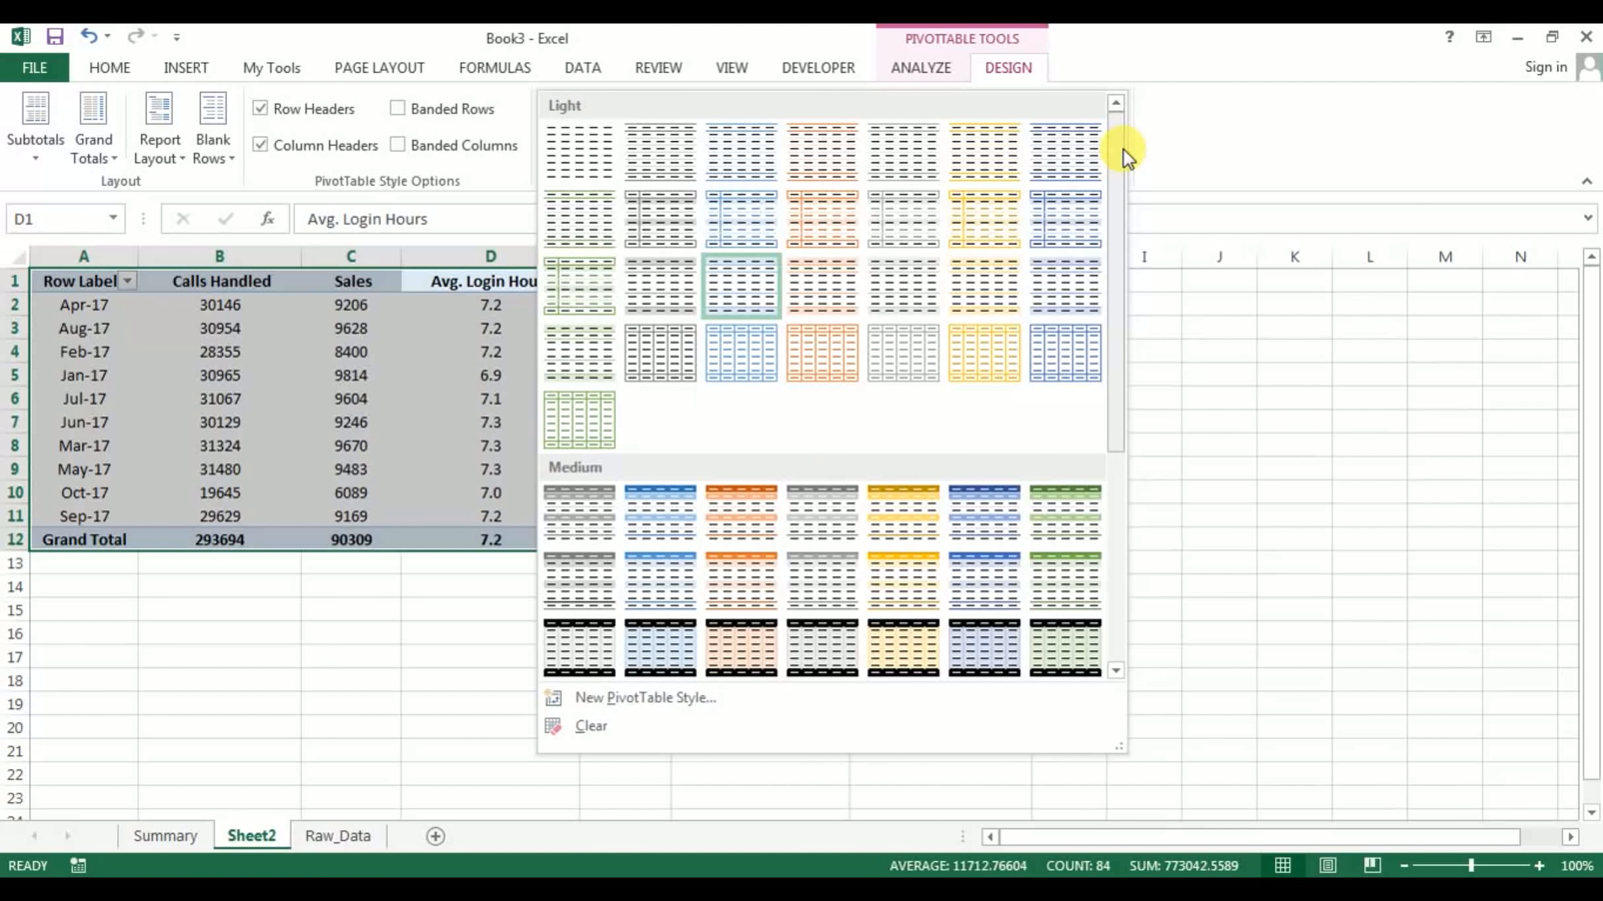
pyautogui.click(736, 518)
# Switch to the Performance Dashboard workbook, examine its Monthly Performance table, and return to Book3
pyautogui.hotkey('alt', 'Tab')
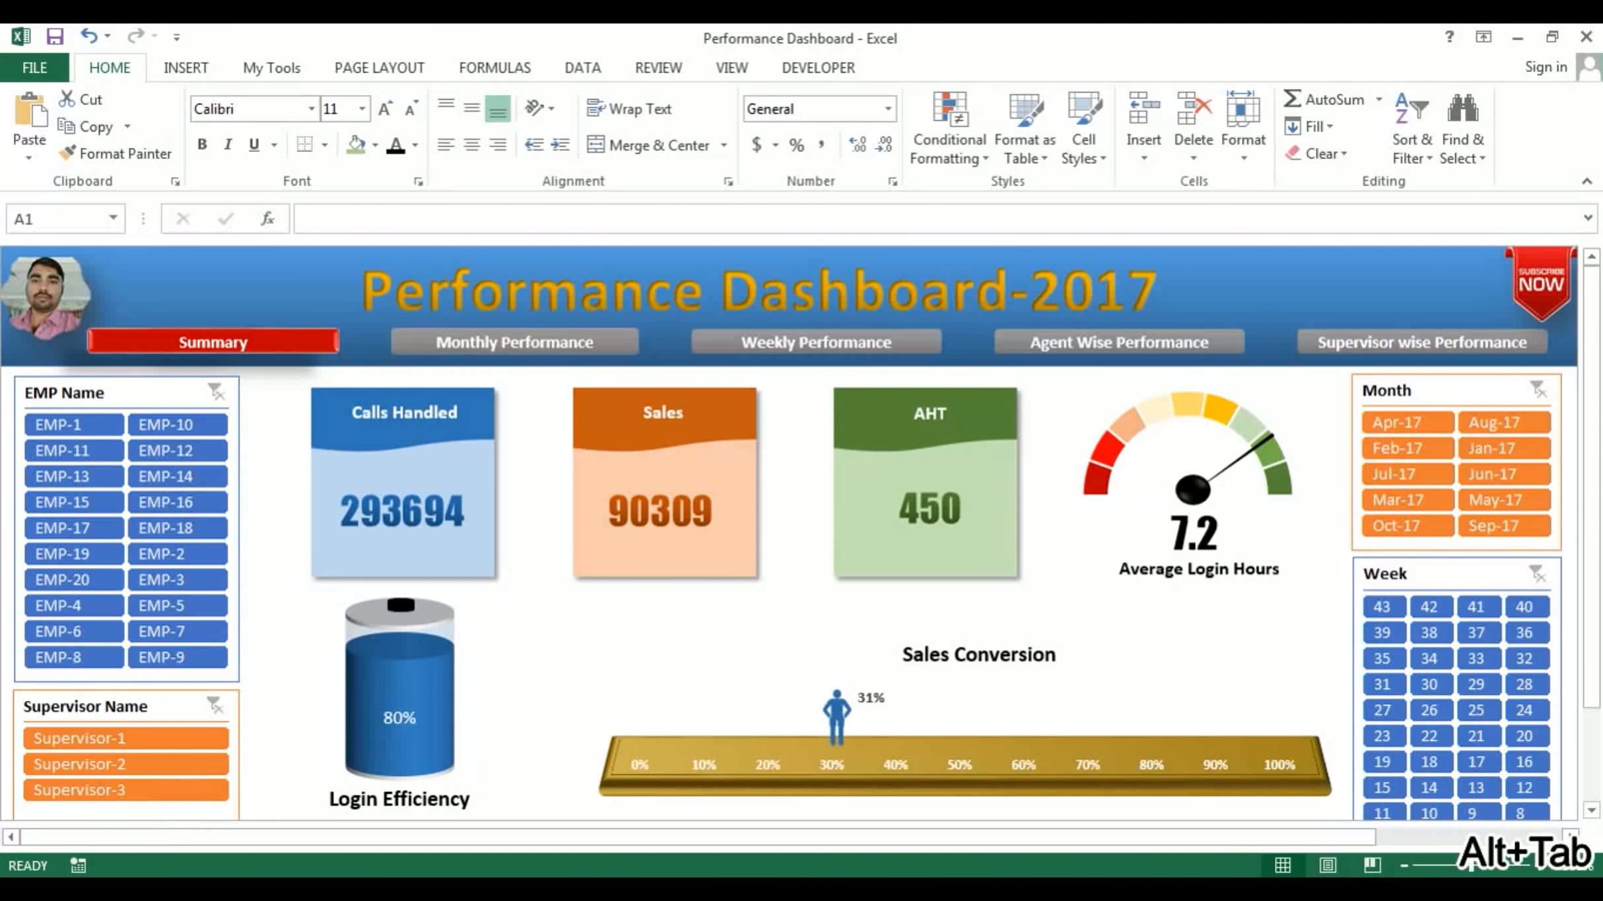
pyautogui.click(456, 346)
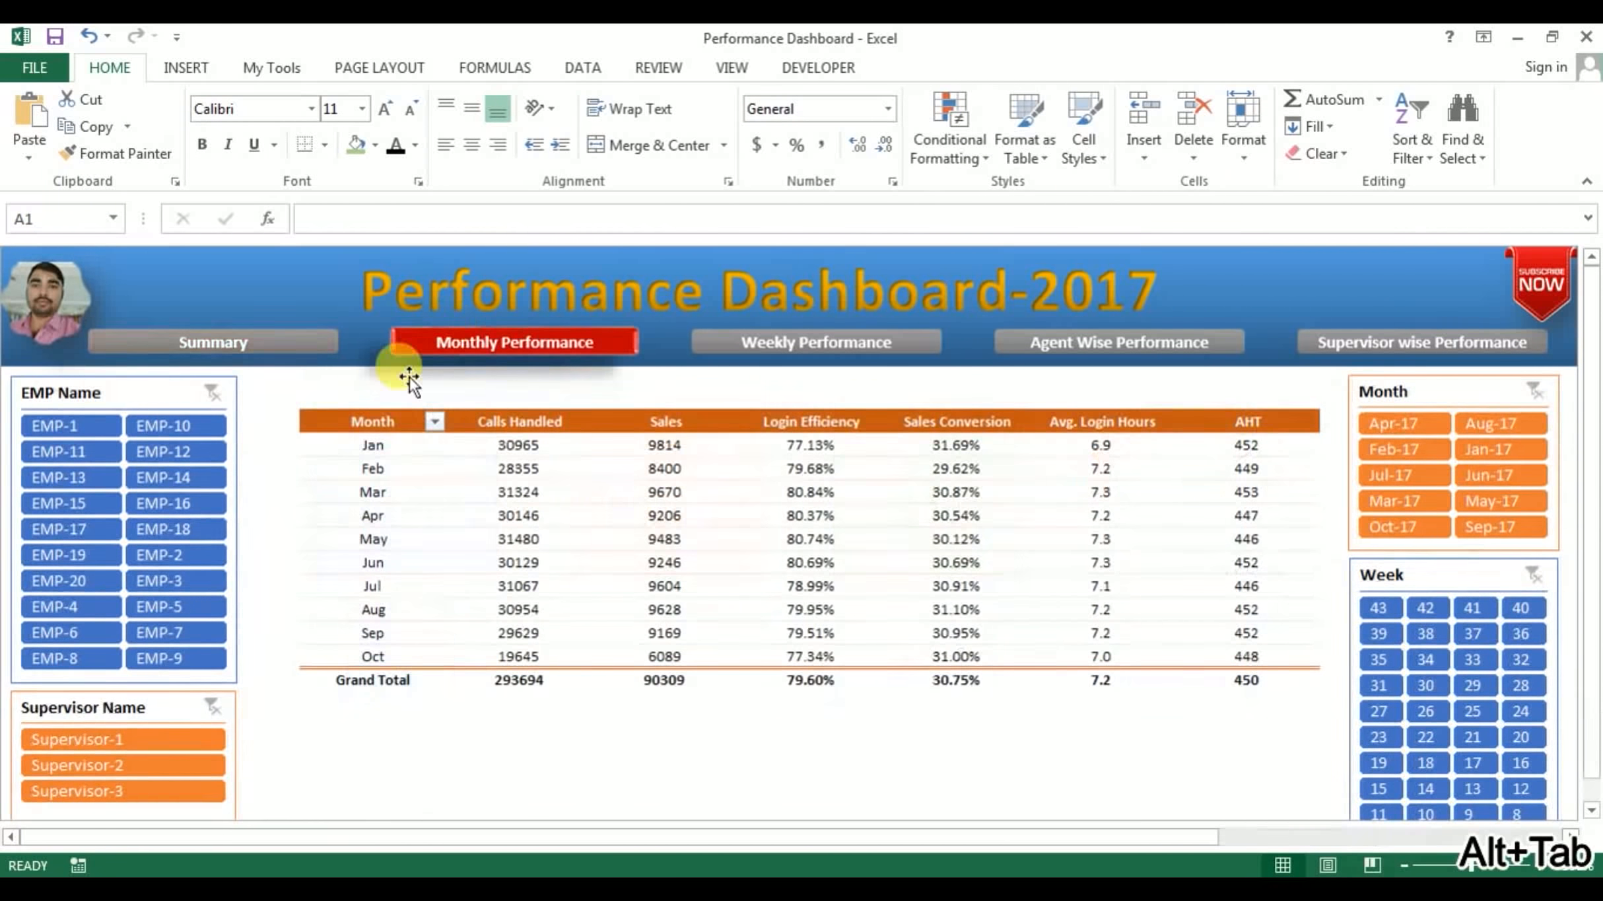
pyautogui.click(306, 343)
pyautogui.hotkey('alt', 'Tab')
# Reduce the font size of the whole pivot table to 10
pyautogui.click(537, 381)
pyautogui.click(362, 287)
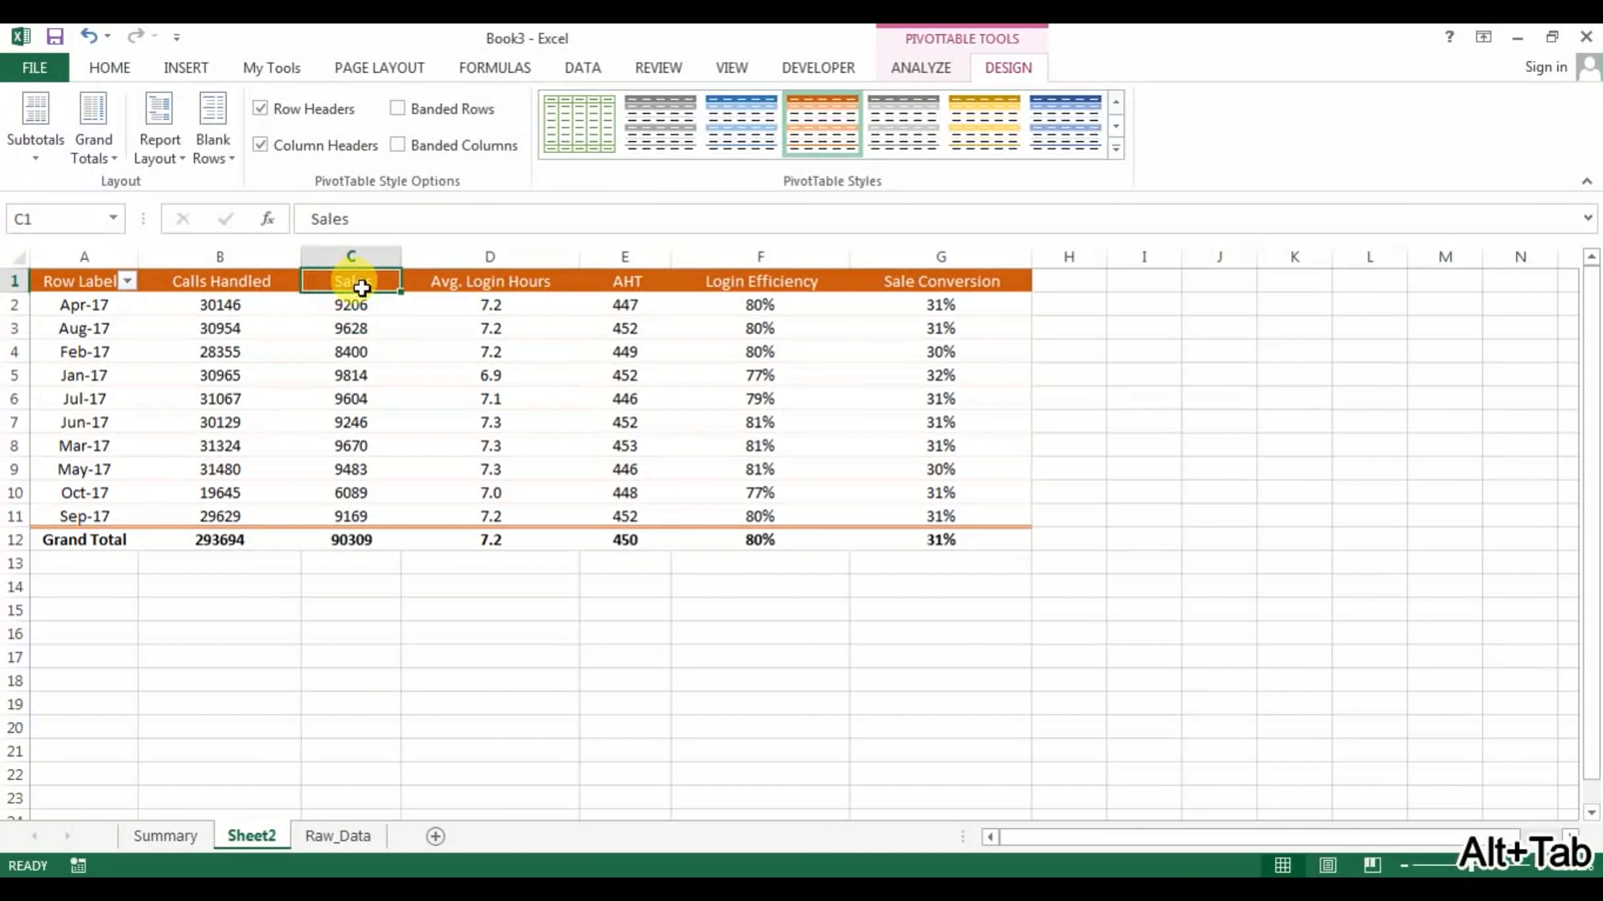
pyautogui.hotkey('ctrl', 'a')
pyautogui.click(115, 67)
pyautogui.click(413, 109)
pyautogui.click(490, 354)
pyautogui.click(527, 309)
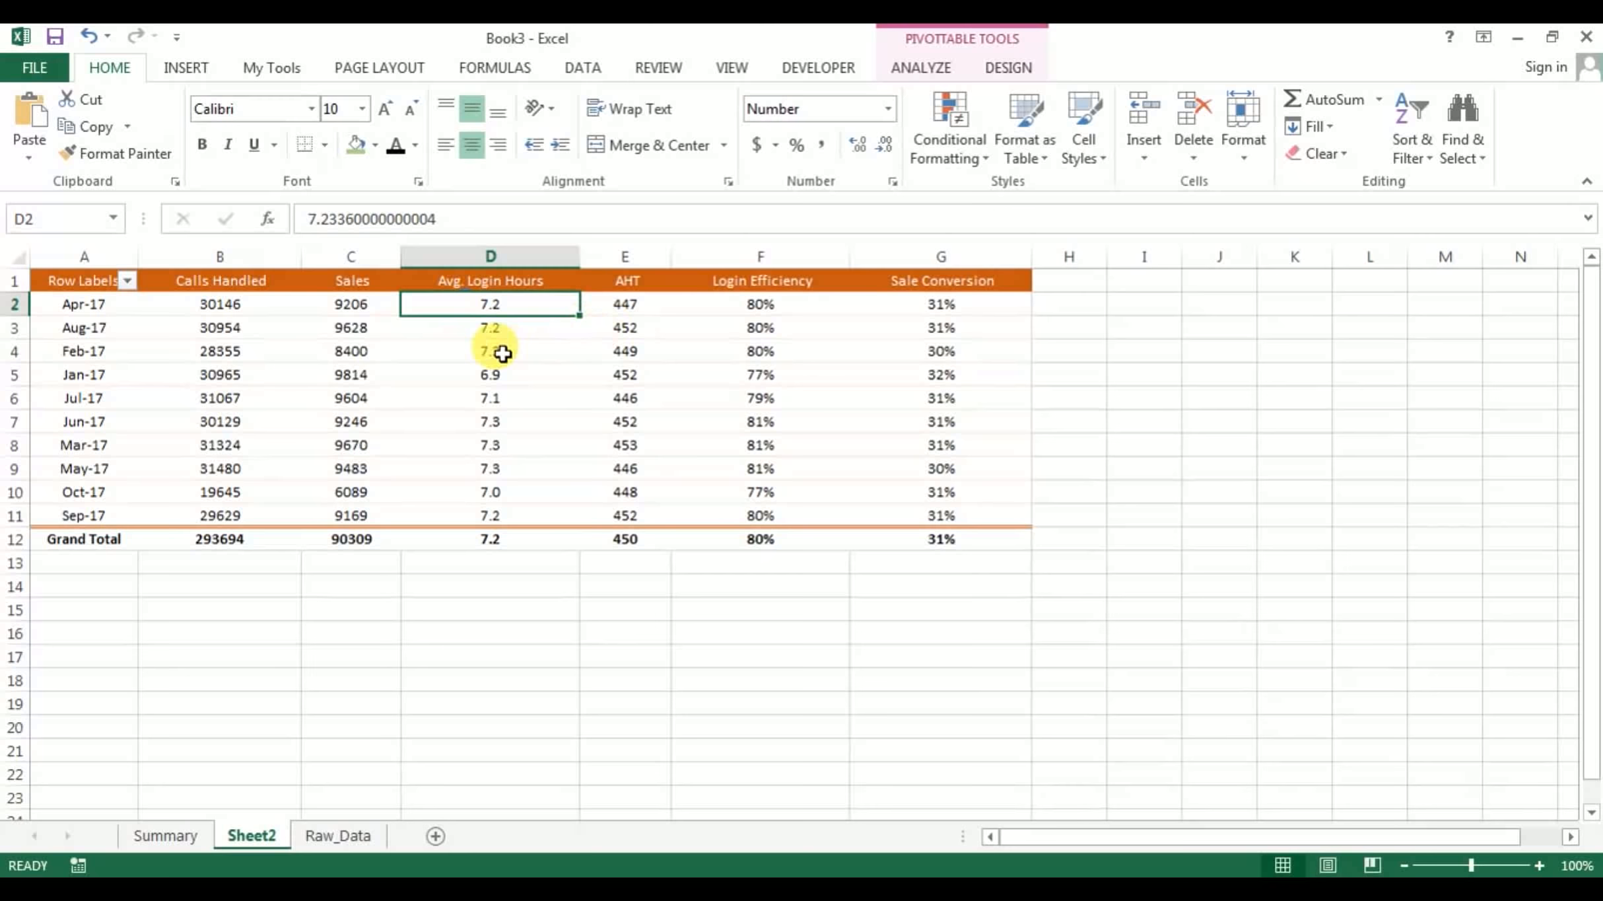
# Make the pivot table's header row A1:G1 bold
pyautogui.moveTo(79, 274); pyautogui.dragTo(959, 264)
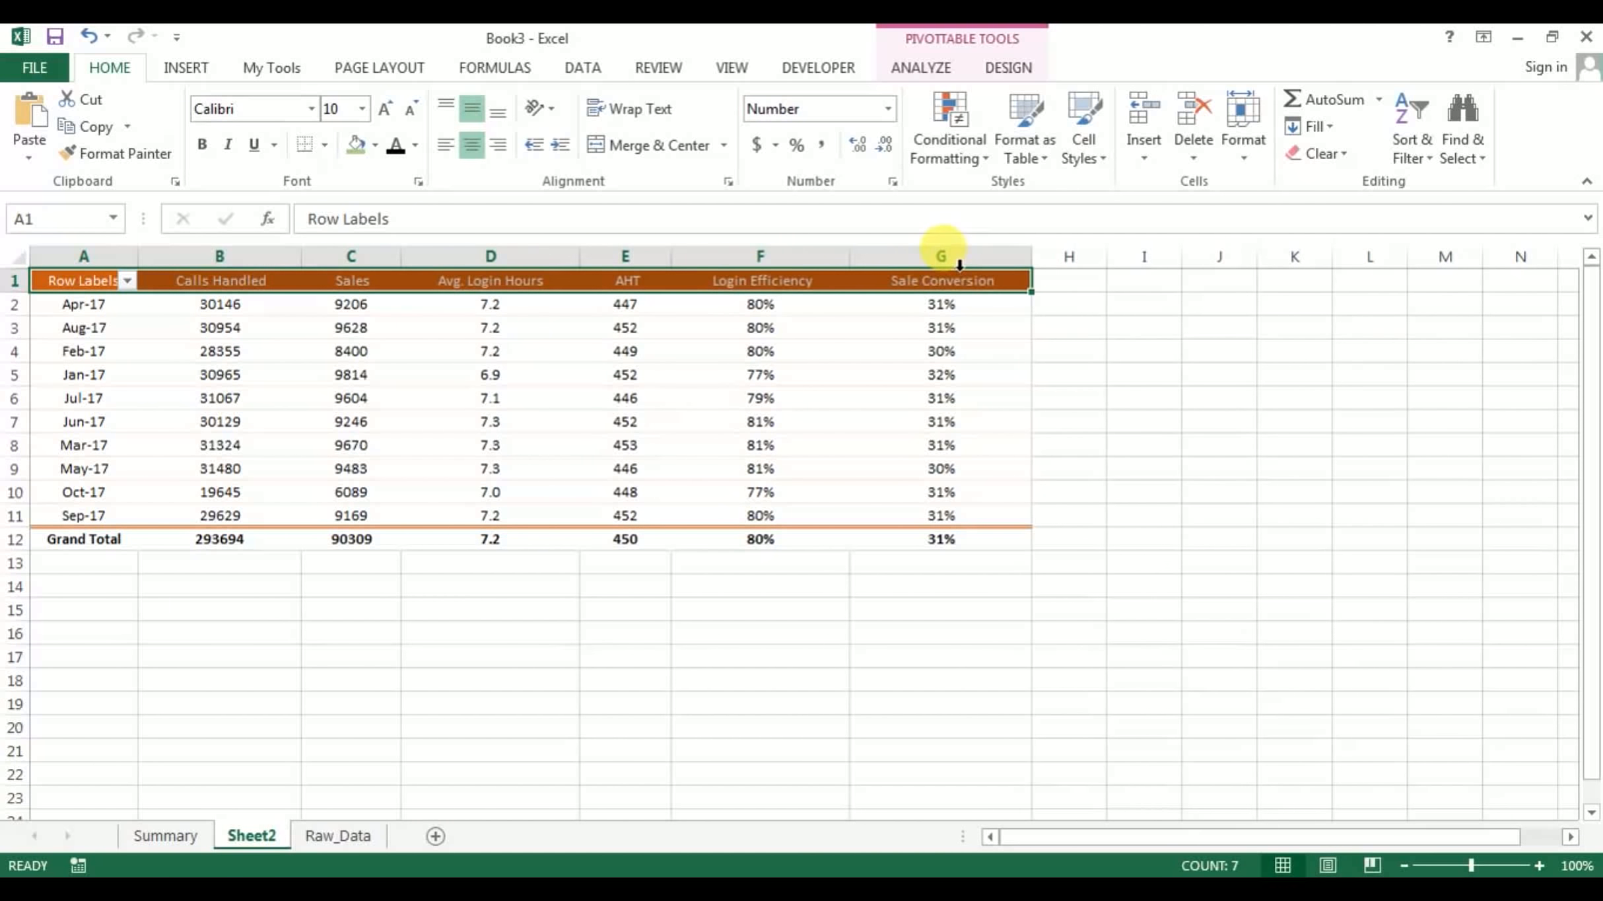
pyautogui.hotkey('ctrl', 'b')
pyautogui.click(634, 372)
pyautogui.click(561, 330)
pyautogui.click(626, 328)
# Refresh the pivot table, and undo the refresh
pyautogui.rightClick(527, 321)
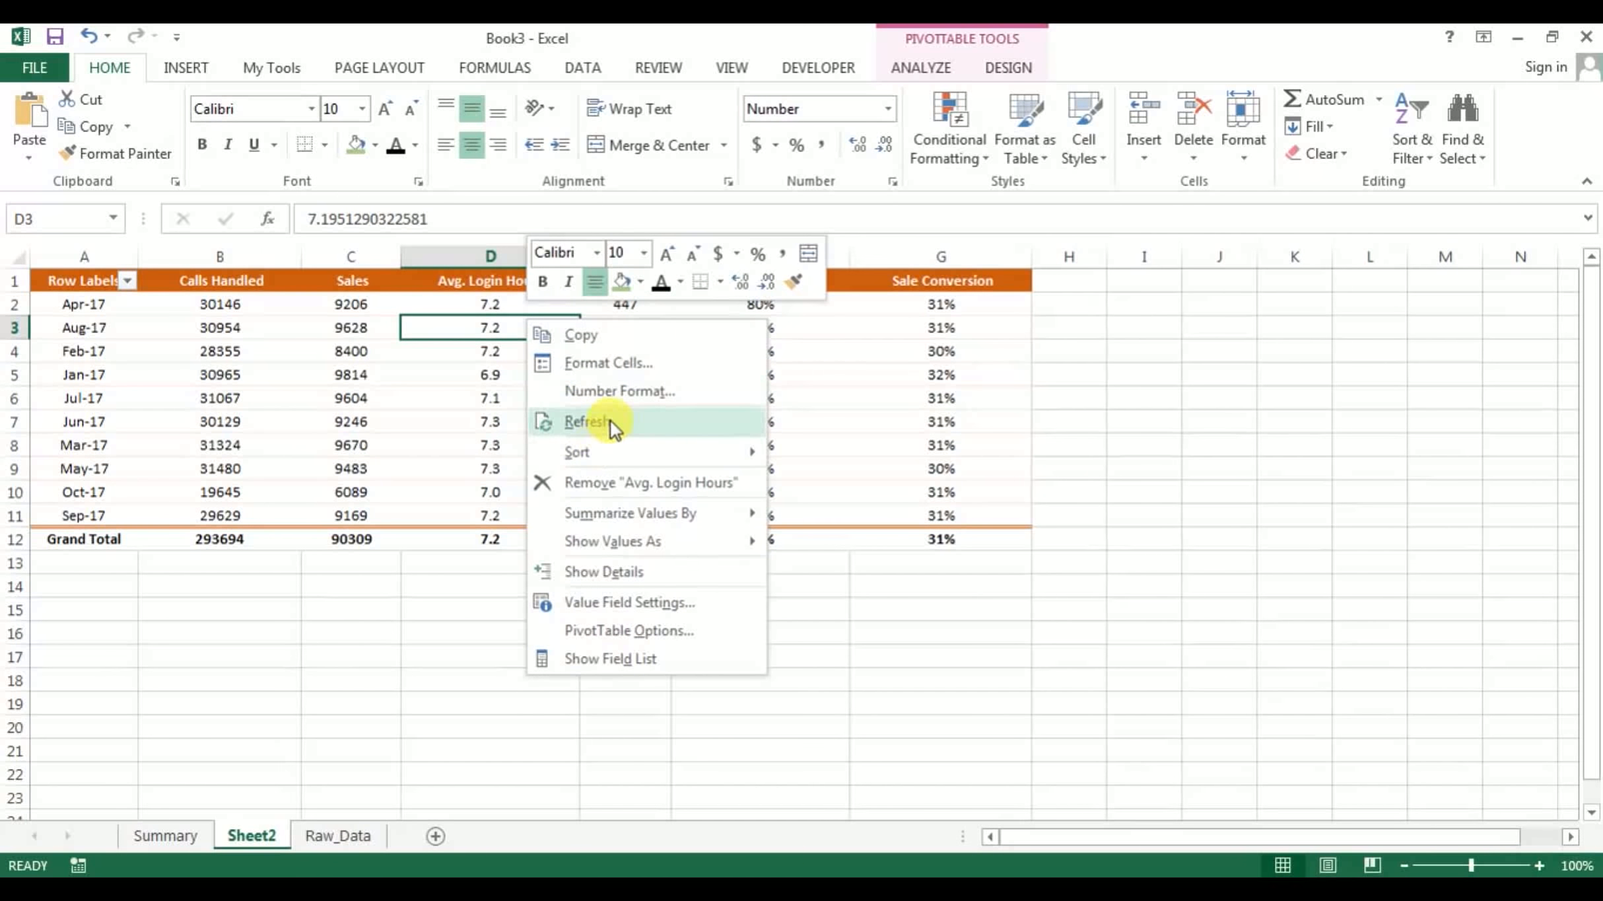
pyautogui.click(610, 419)
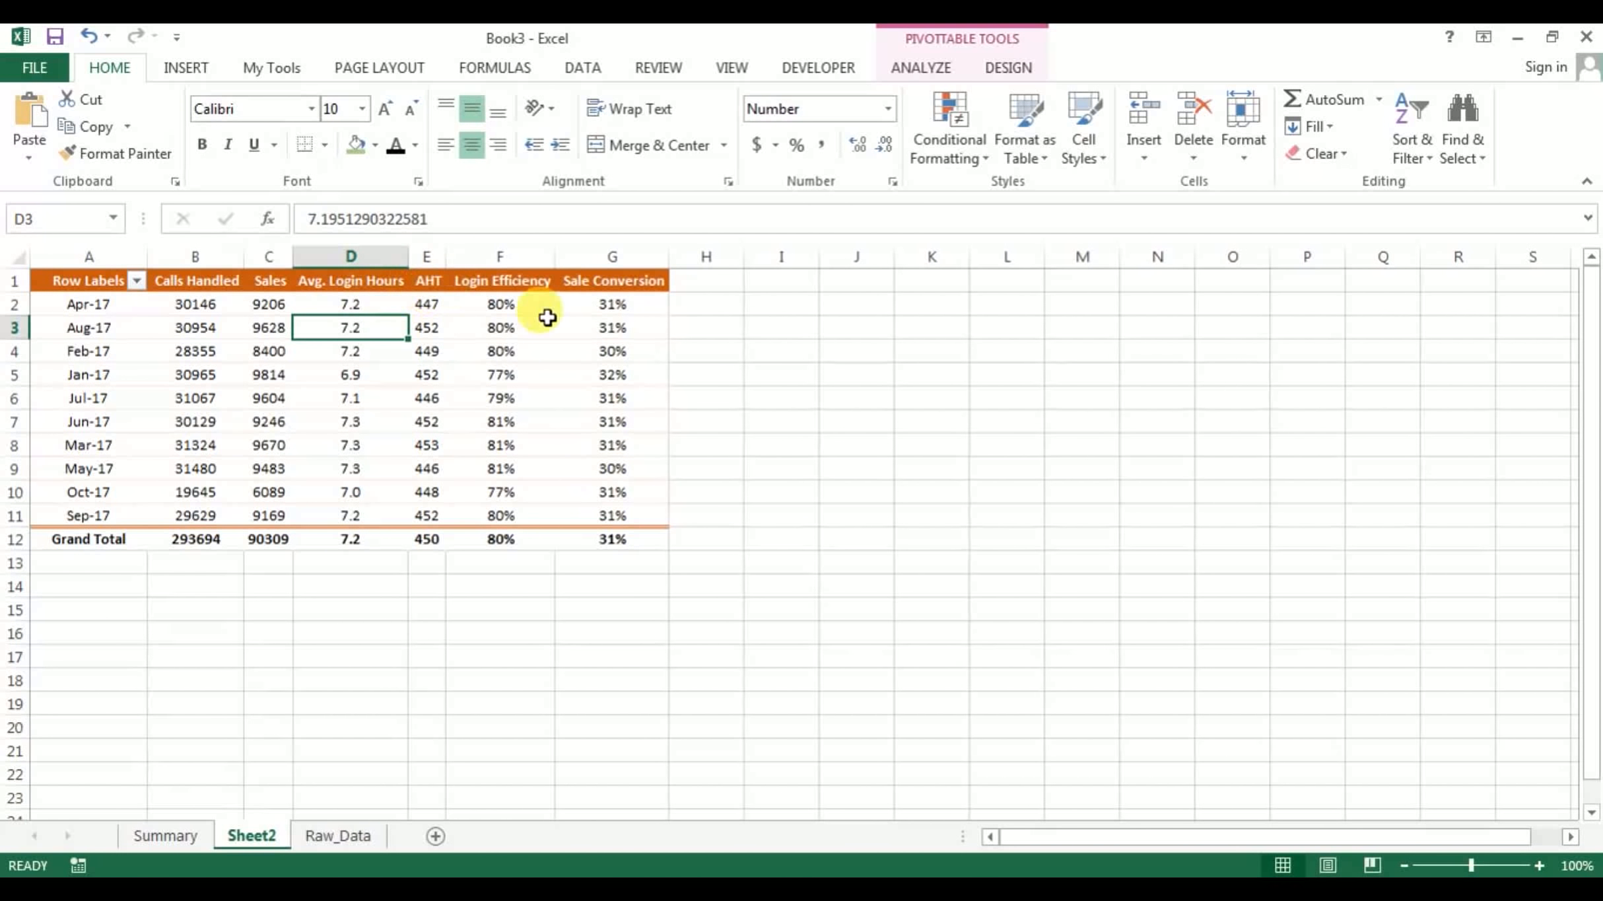
pyautogui.hotkey('ctrl', 'z')
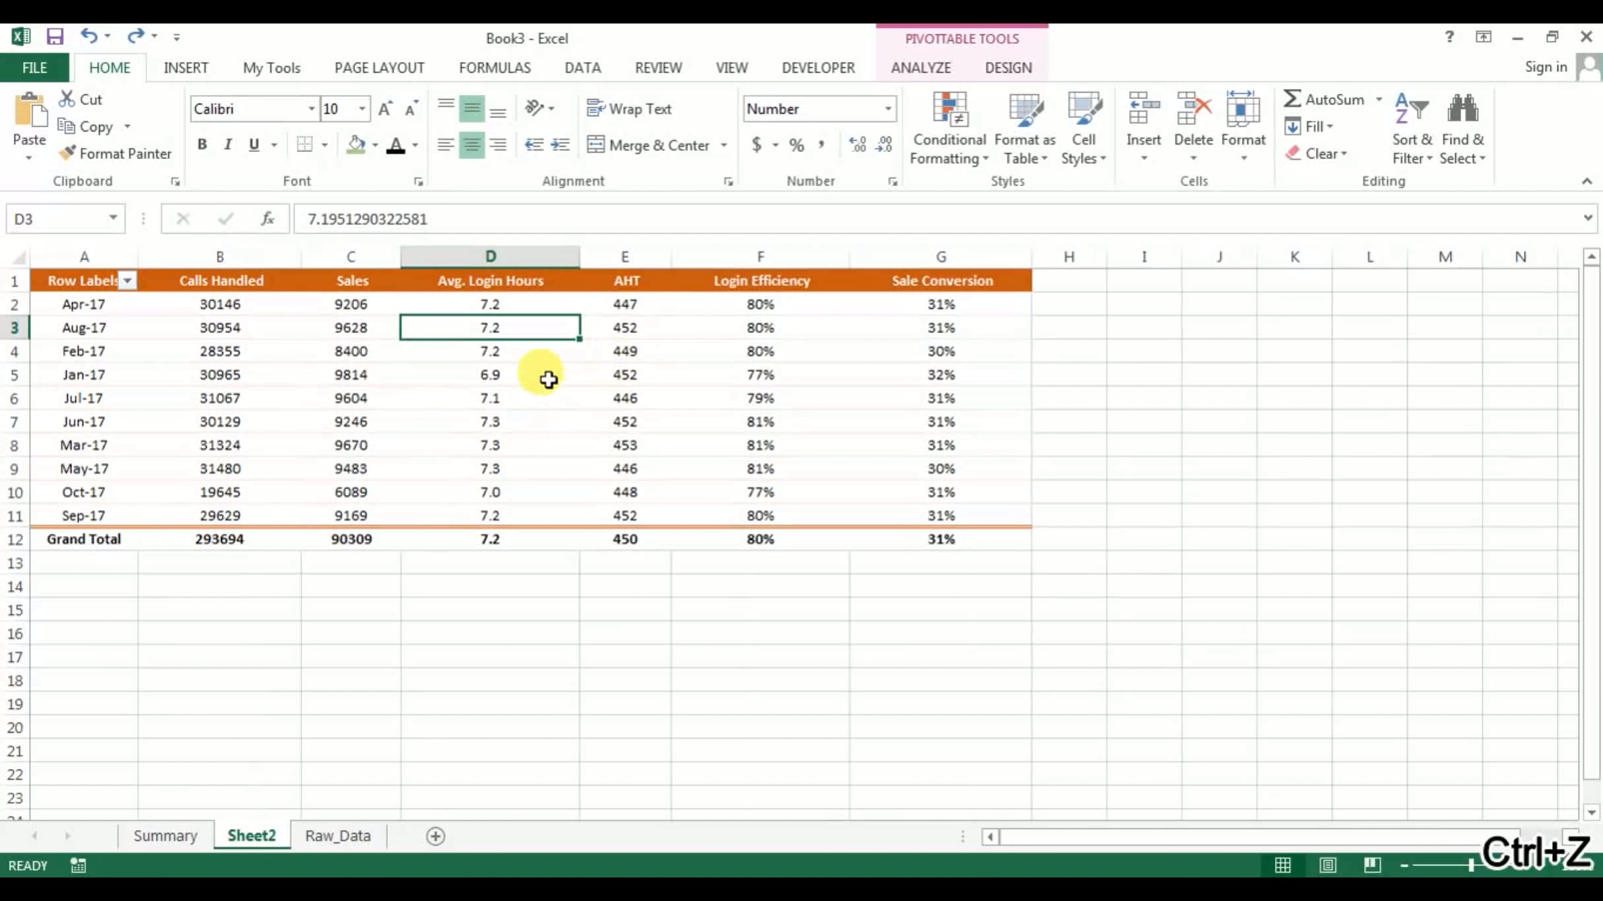
# Turn off "Autofit column widths on update" in the pivot table's options
pyautogui.click(617, 305)
pyautogui.rightClick(636, 299)
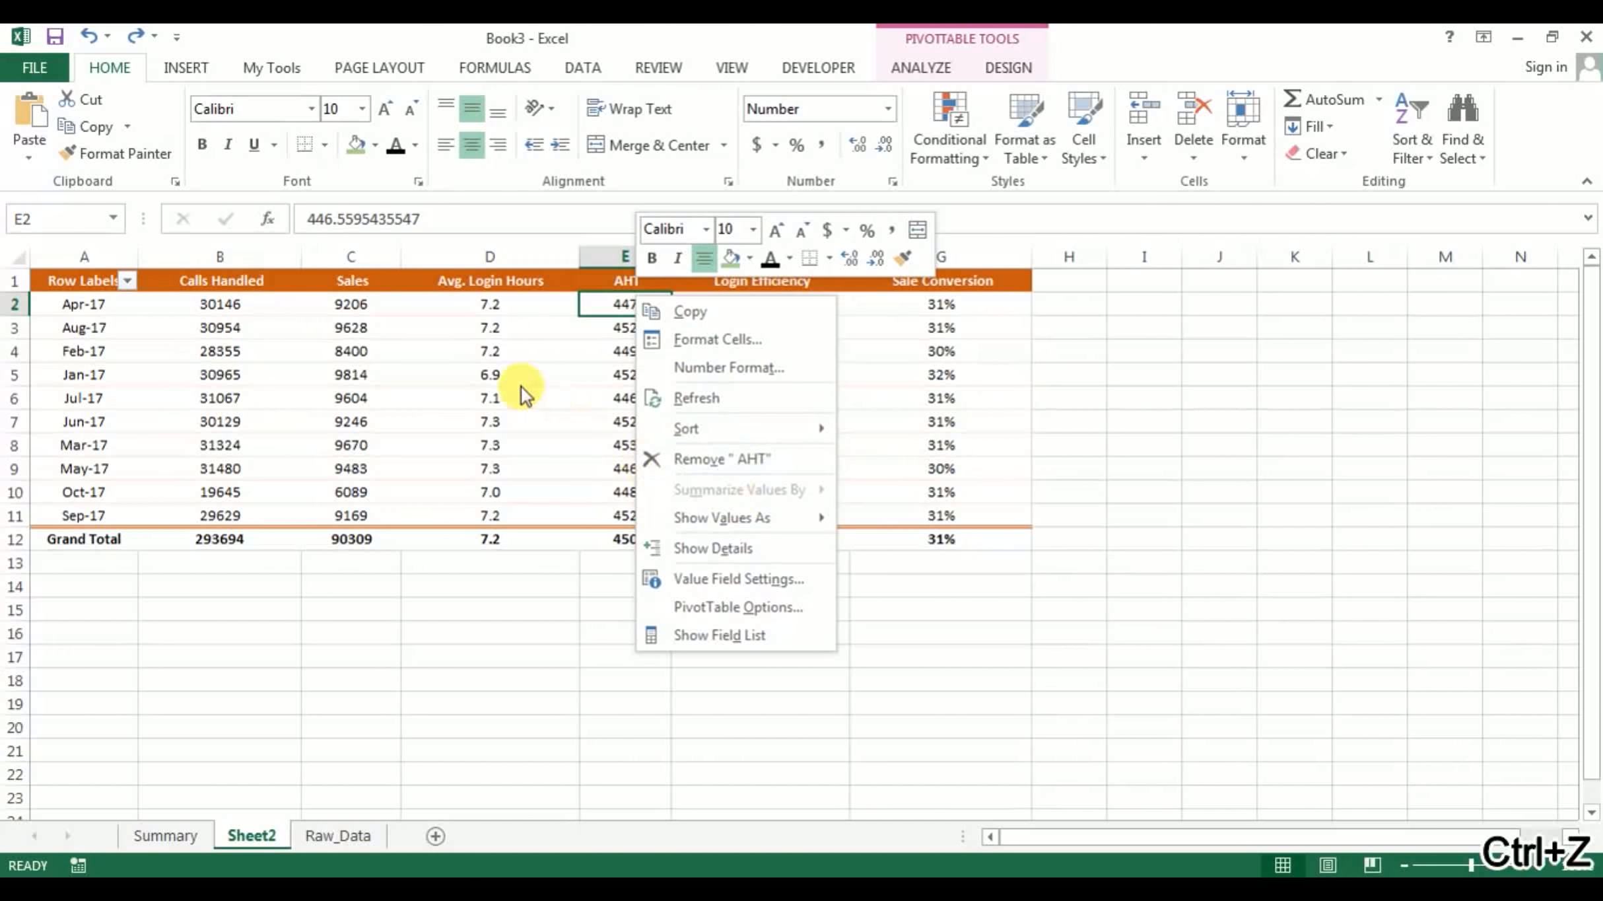
pyautogui.click(723, 609)
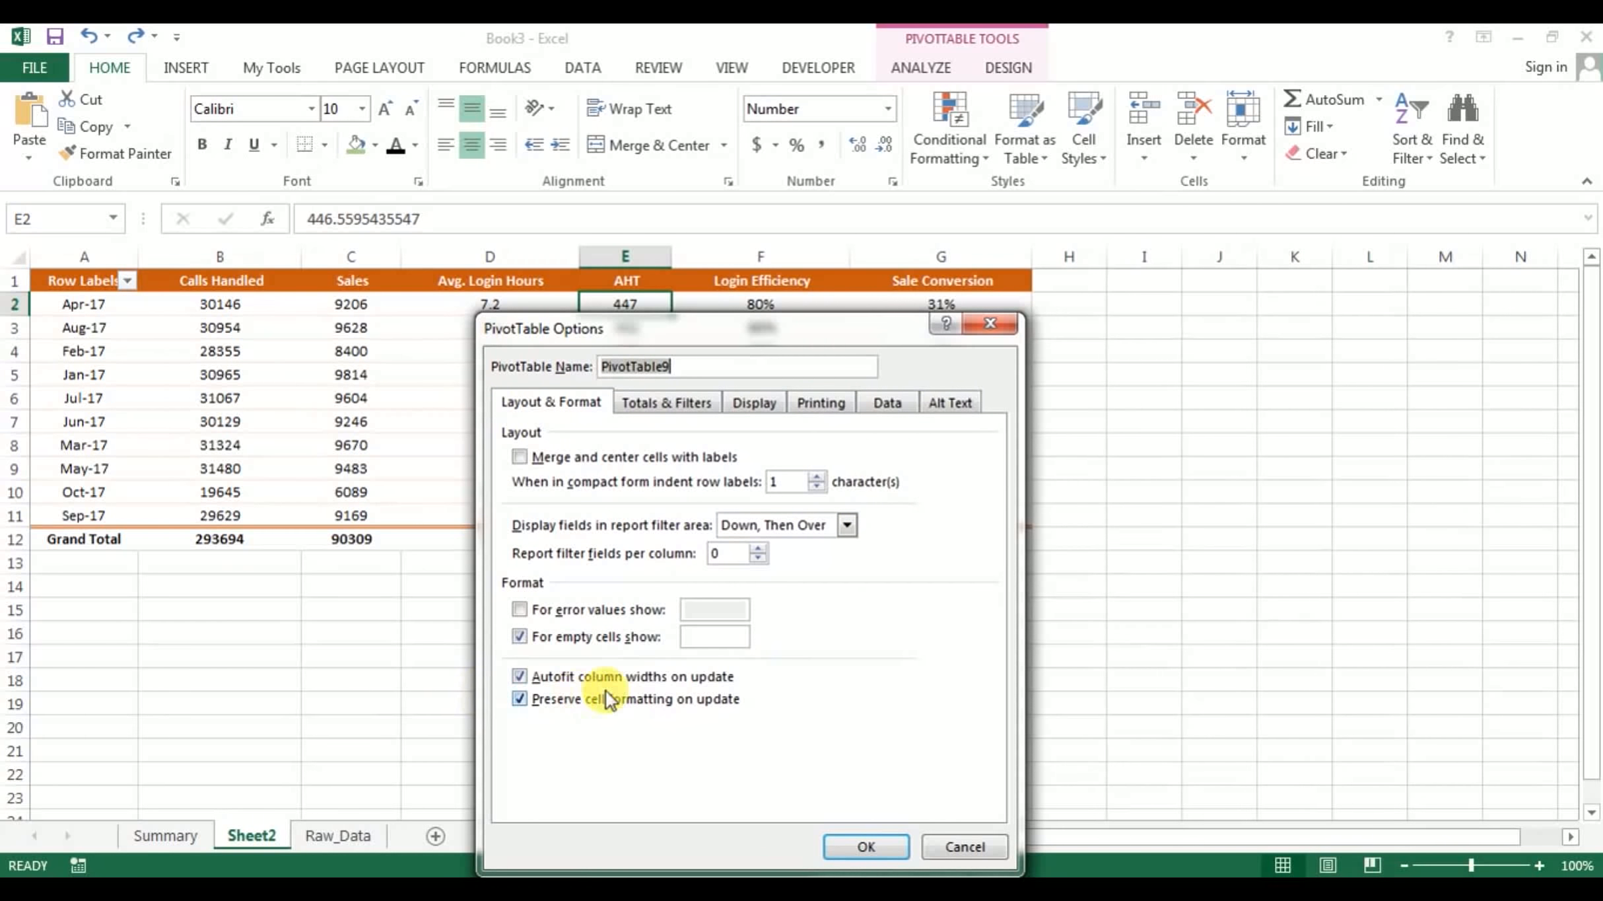
pyautogui.click(663, 676)
pyautogui.click(865, 846)
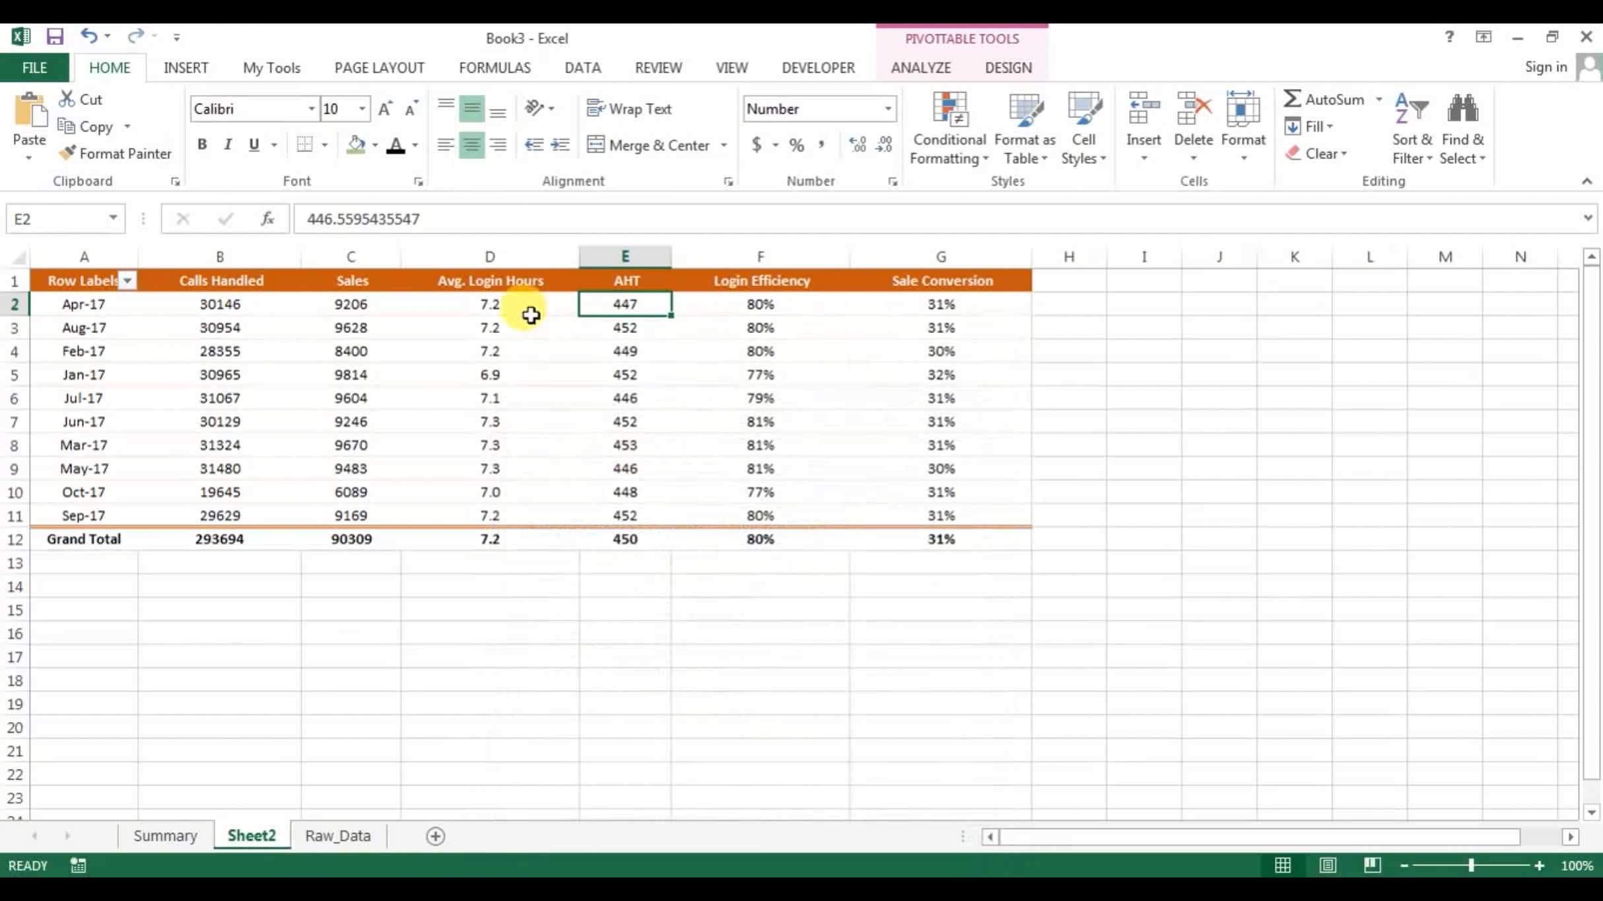
# Refresh the pivot table with automatic column fitting turned off
pyautogui.click(522, 351)
pyautogui.rightClick(452, 351)
pyautogui.click(546, 455)
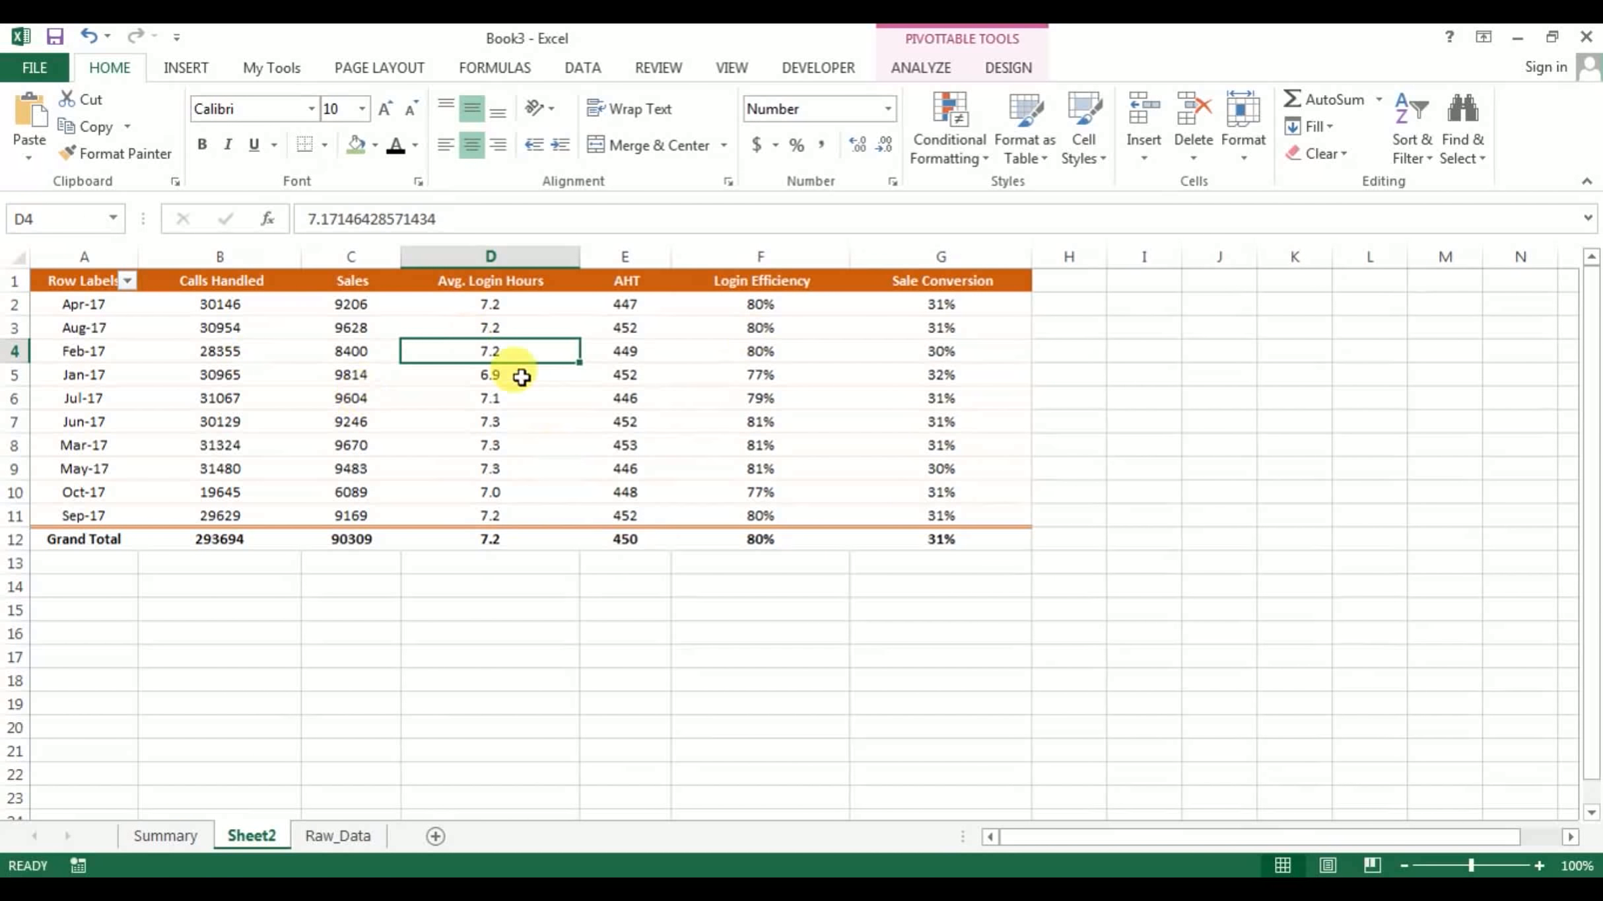
pyautogui.moveTo(876, 429)
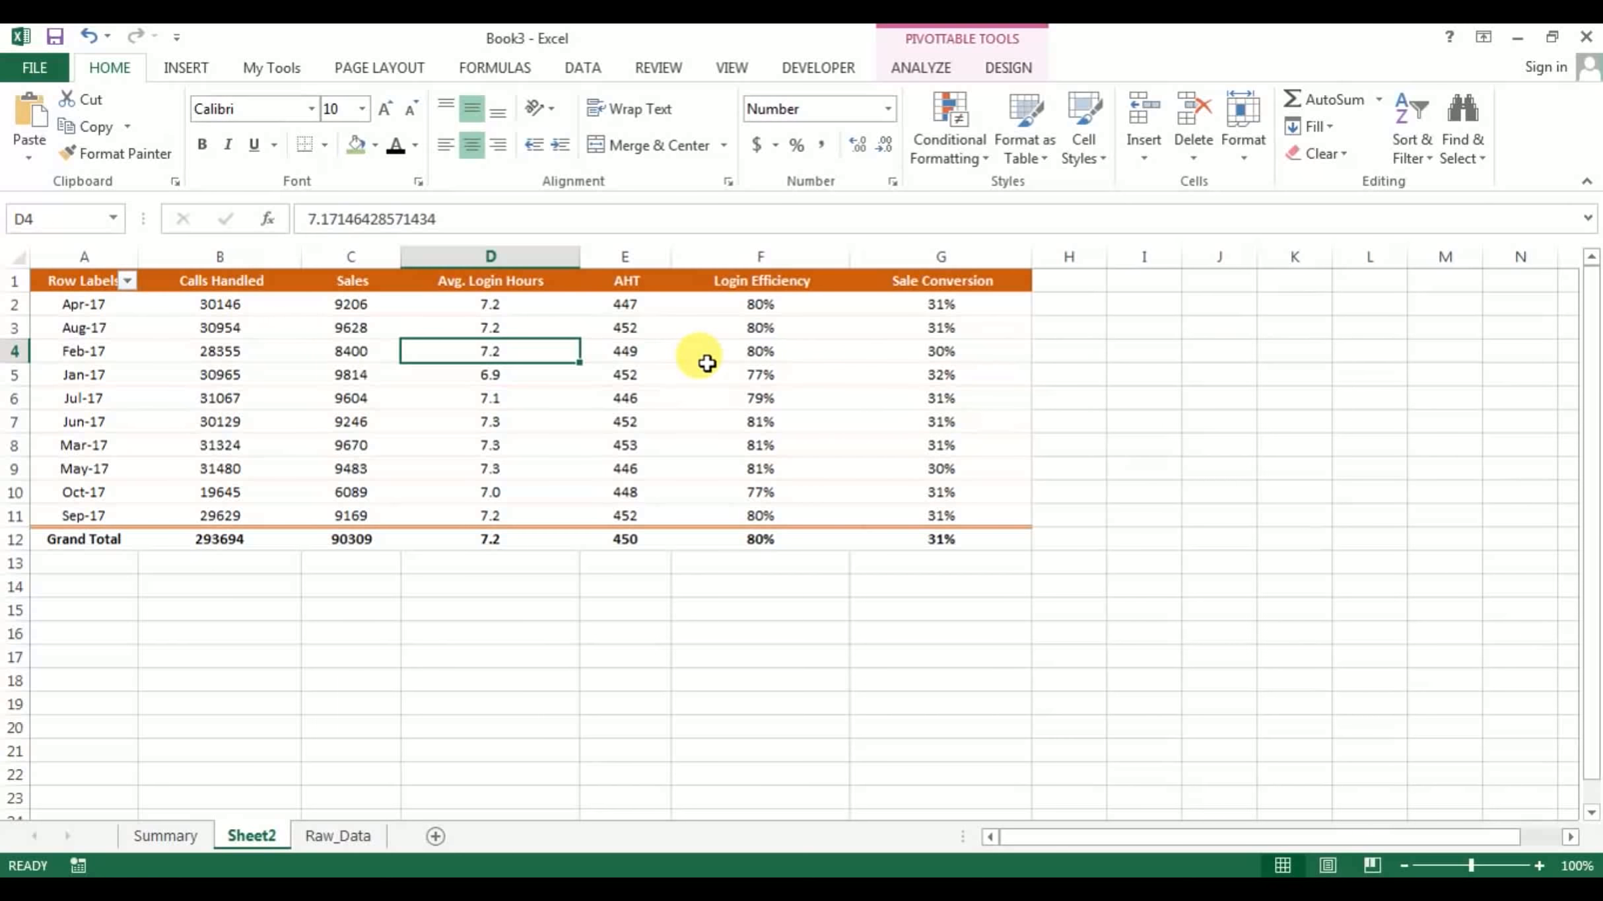
# Copy the Calls Handled, Sales and AHT headers from B1:C1 and E1, and check the cards in the Performance Dashboard workbook
pyautogui.click(1149, 307)
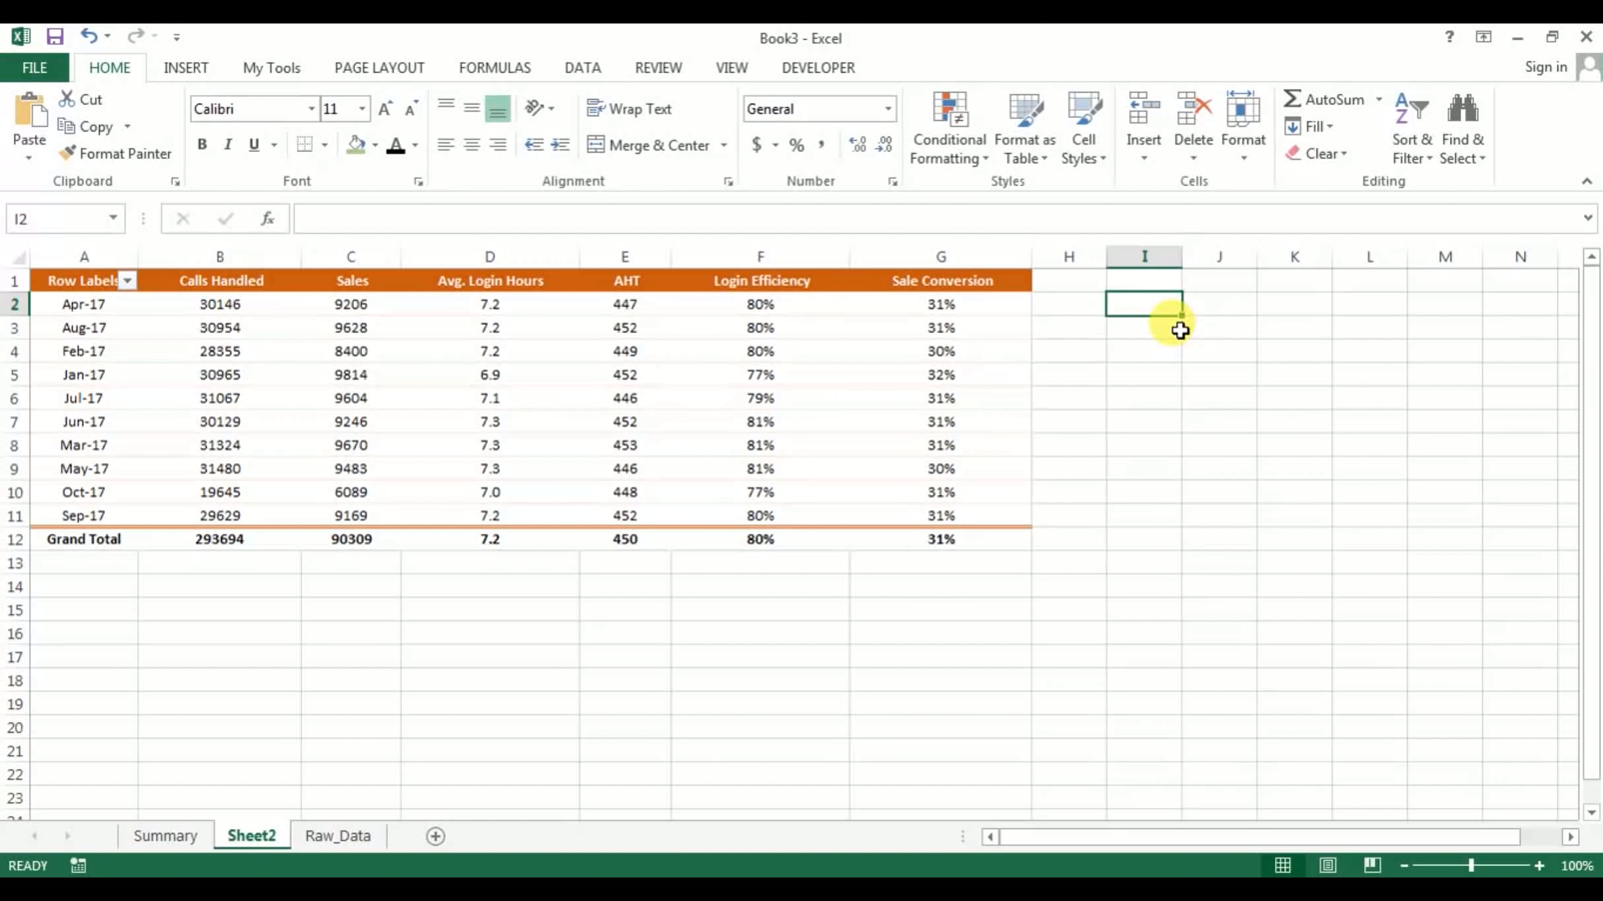
pyautogui.click(280, 280)
pyautogui.moveTo(280, 281); pyautogui.dragTo(315, 277)
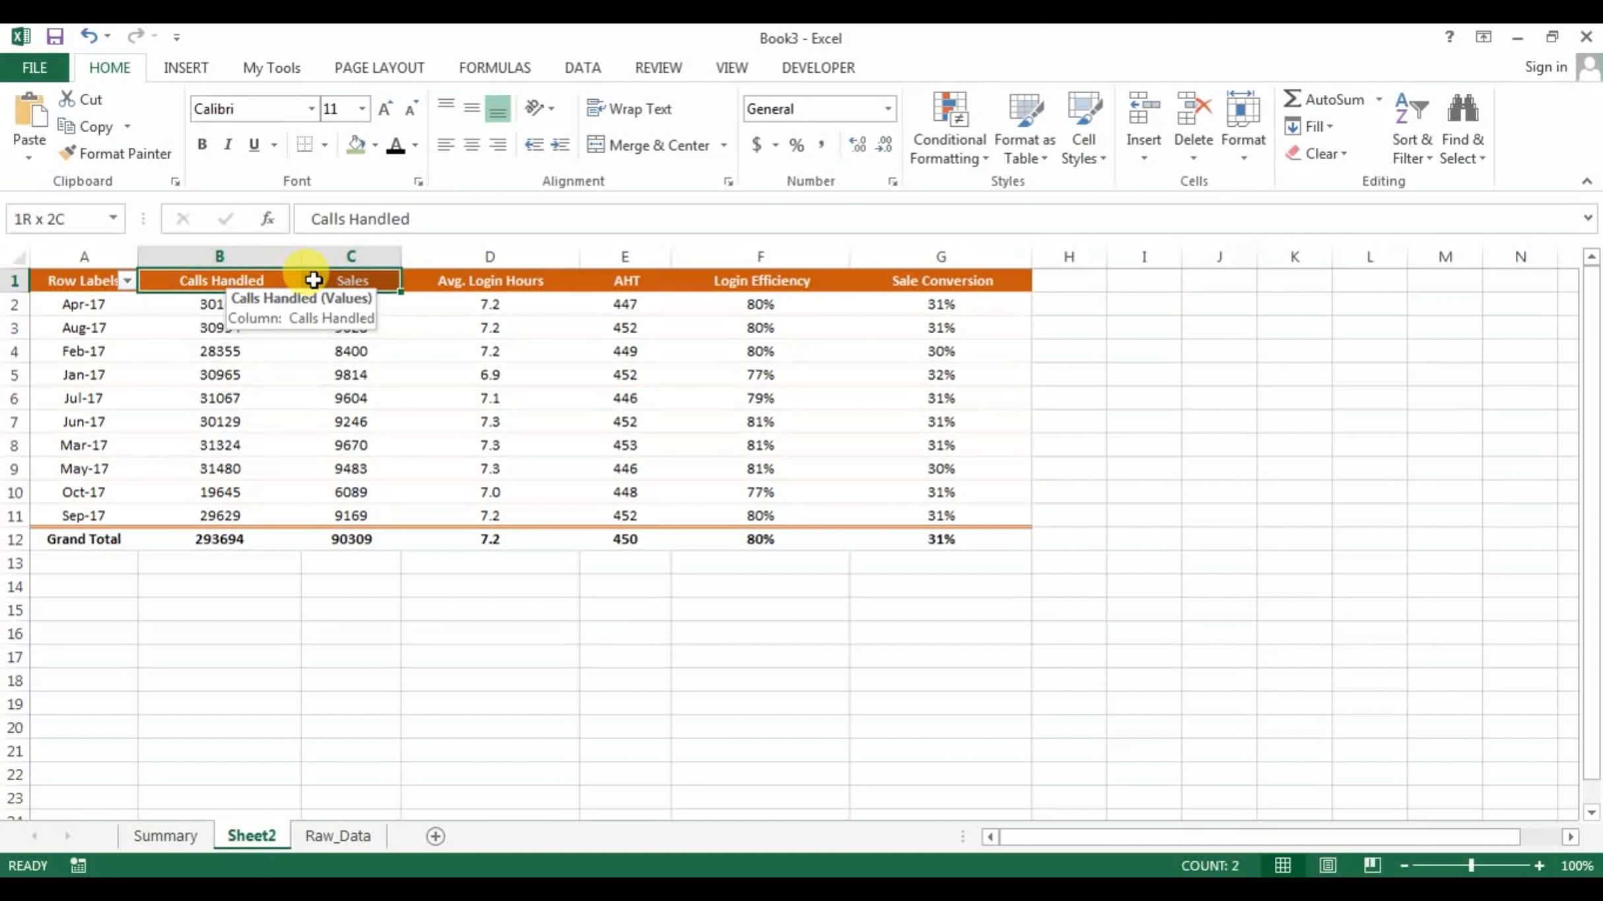
pyautogui.keyDown('ctrl'); pyautogui.click(634, 280); pyautogui.keyUp('ctrl')
pyautogui.hotkey('ctrl', 'c')
pyautogui.hotkey('alt', 'Tab')
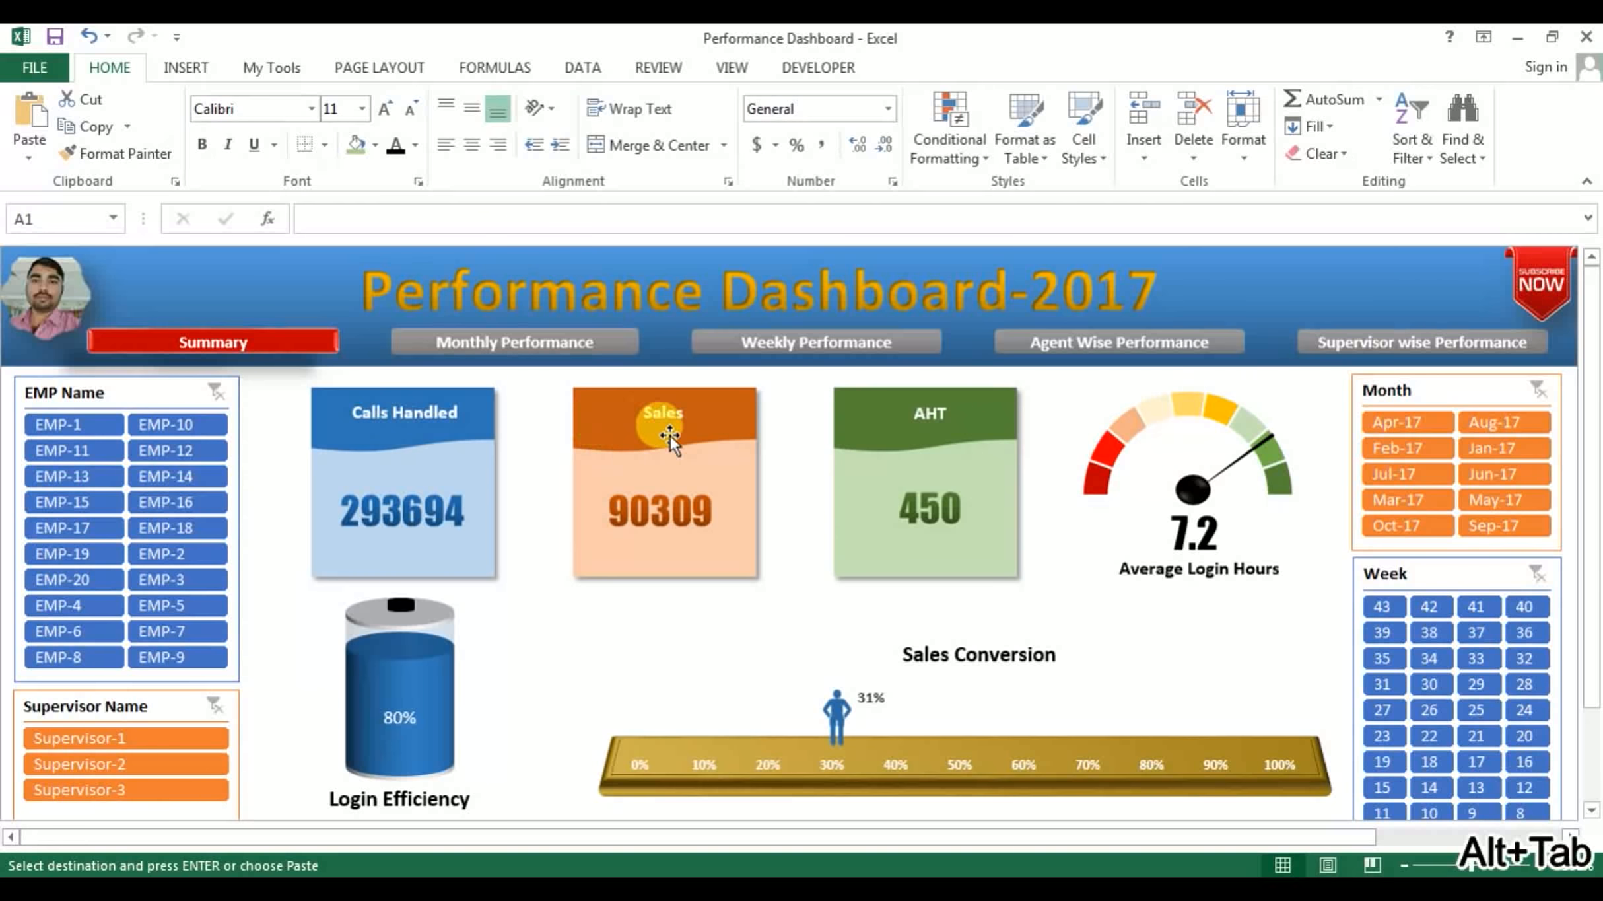
pyautogui.hotkey('alt', 'Tab')
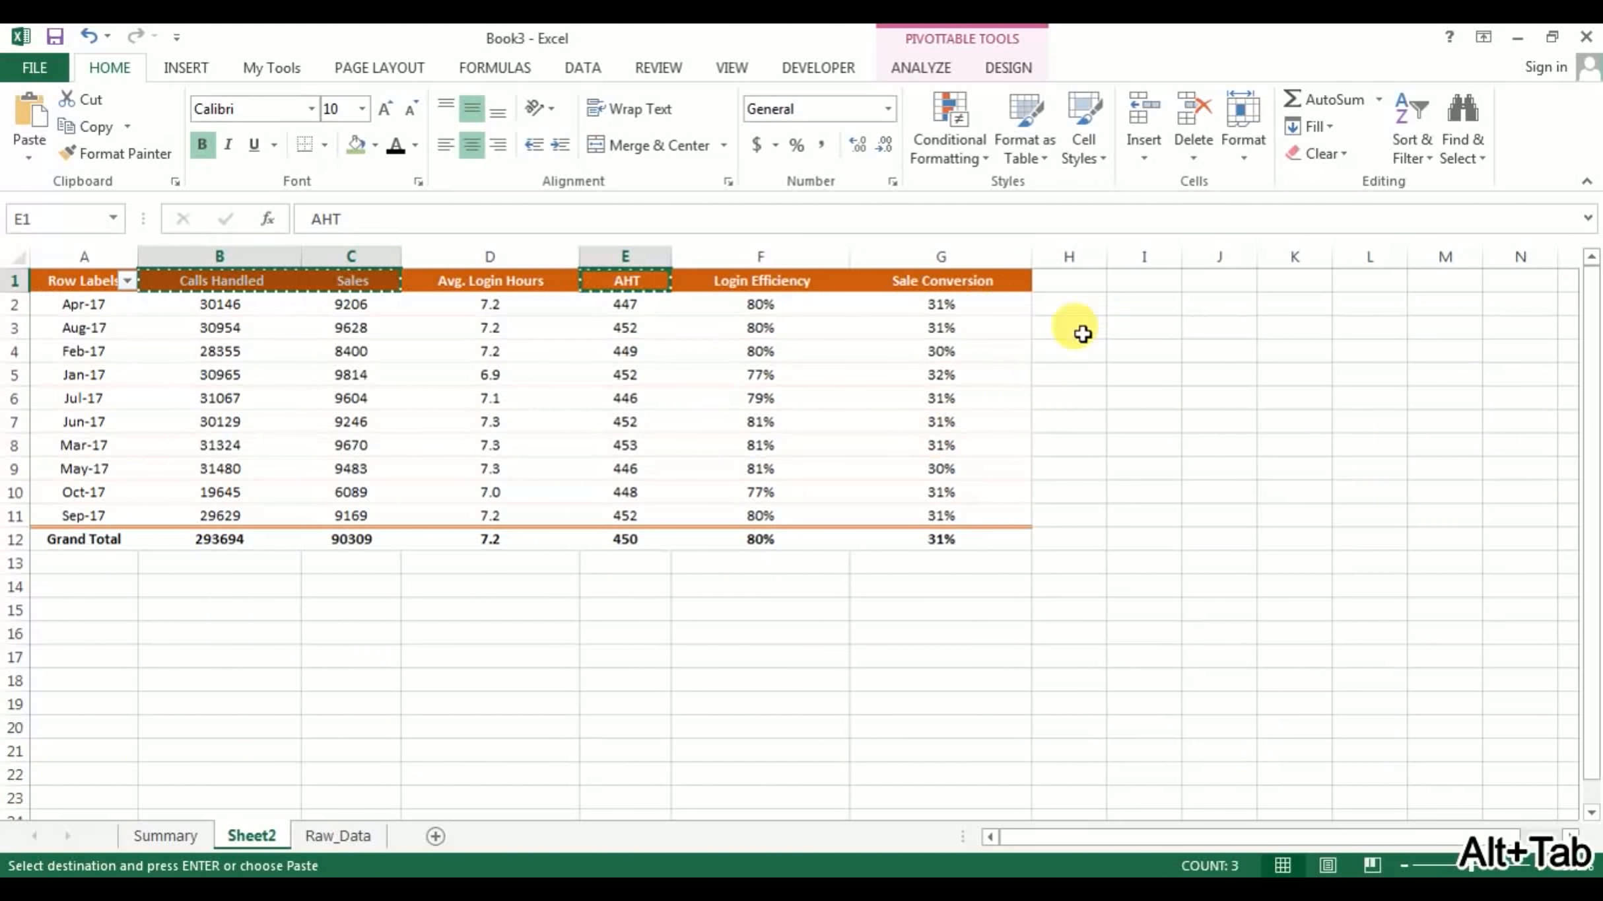
# Paste the copied headers as transposed values starting at I2, and autofit column I's width
pyautogui.click(1127, 308)
pyautogui.hotkey('alt', 'e')
pyautogui.press('s')
pyautogui.press('v')
pyautogui.press('e')
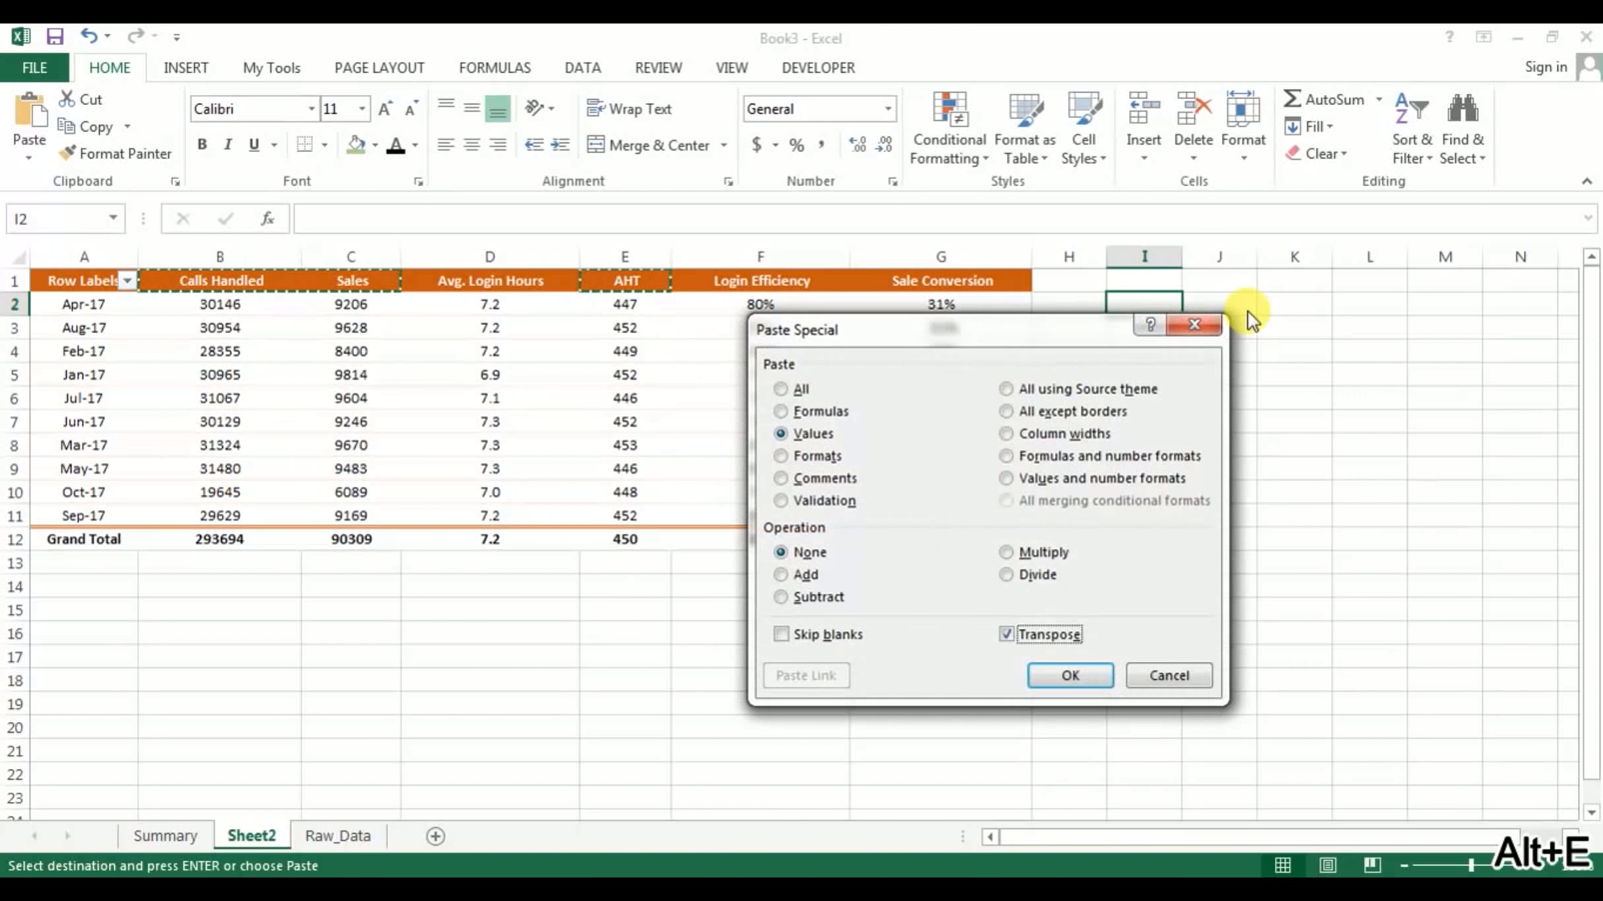
pyautogui.press('Return')
pyautogui.press('Escape')
pyautogui.doubleClick(1182, 256)
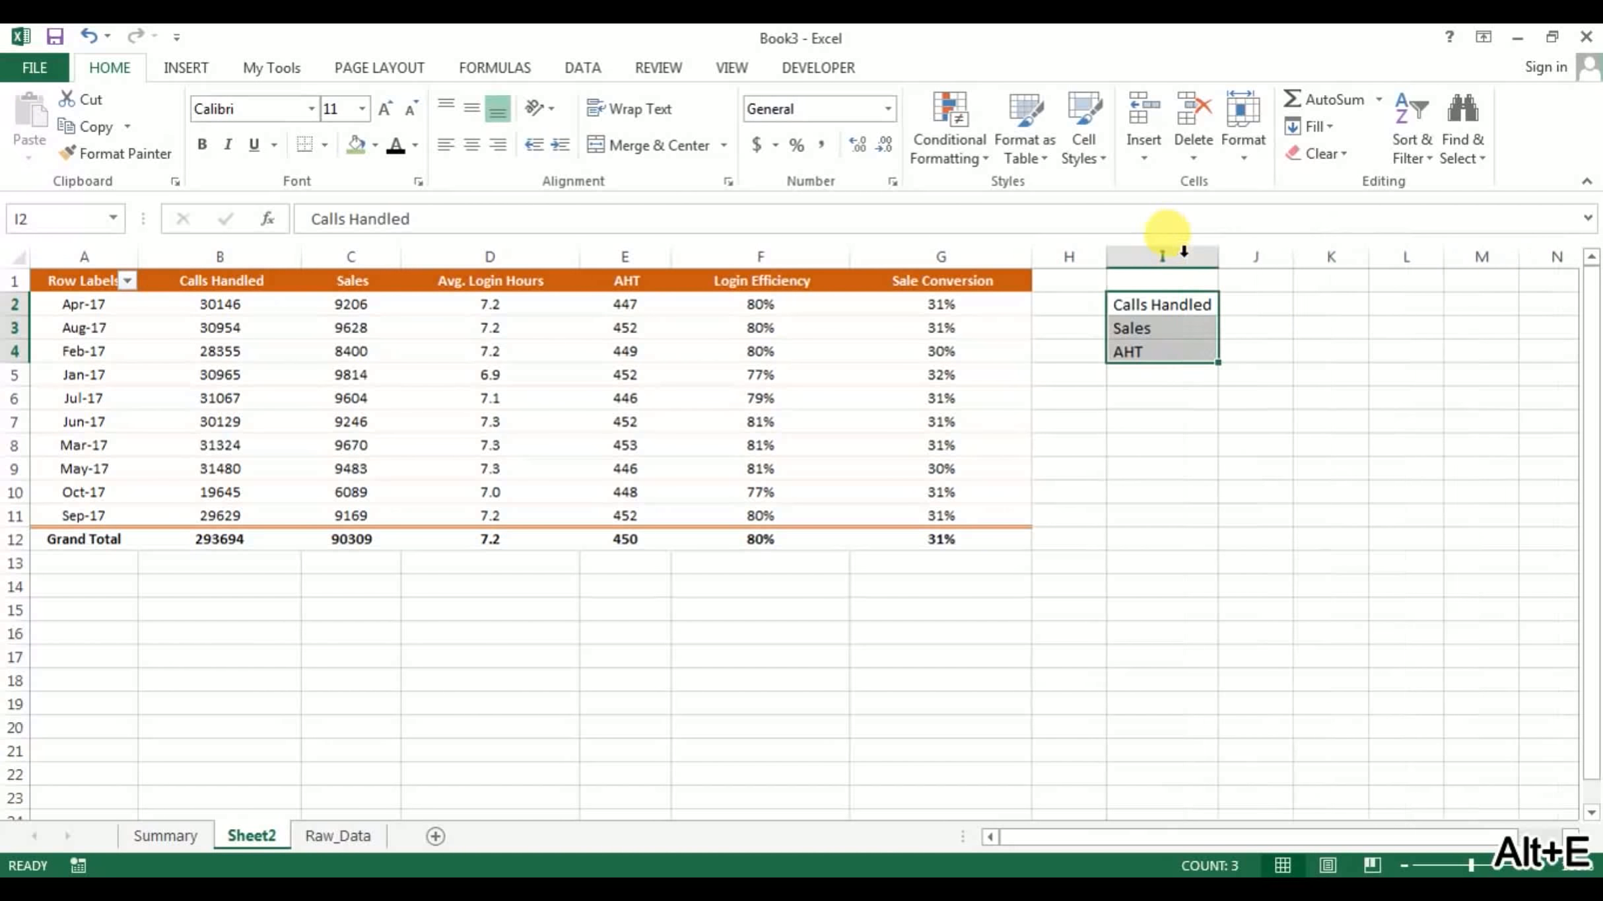
pyautogui.click(1259, 301)
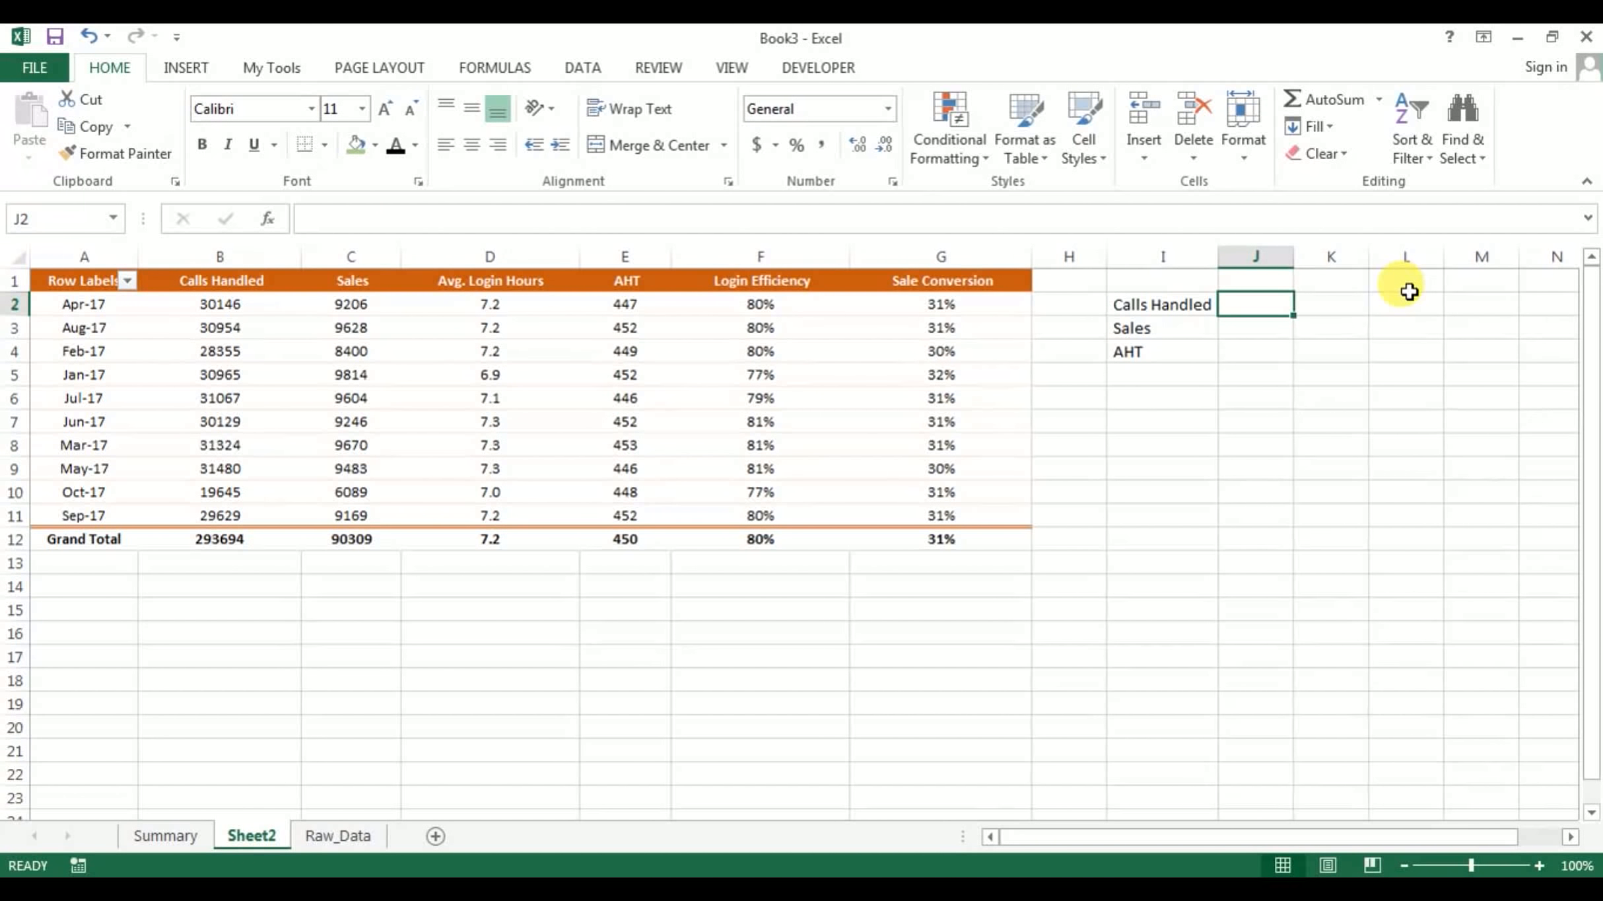
pyautogui.write('=VLOOKUP("Grand Total",')
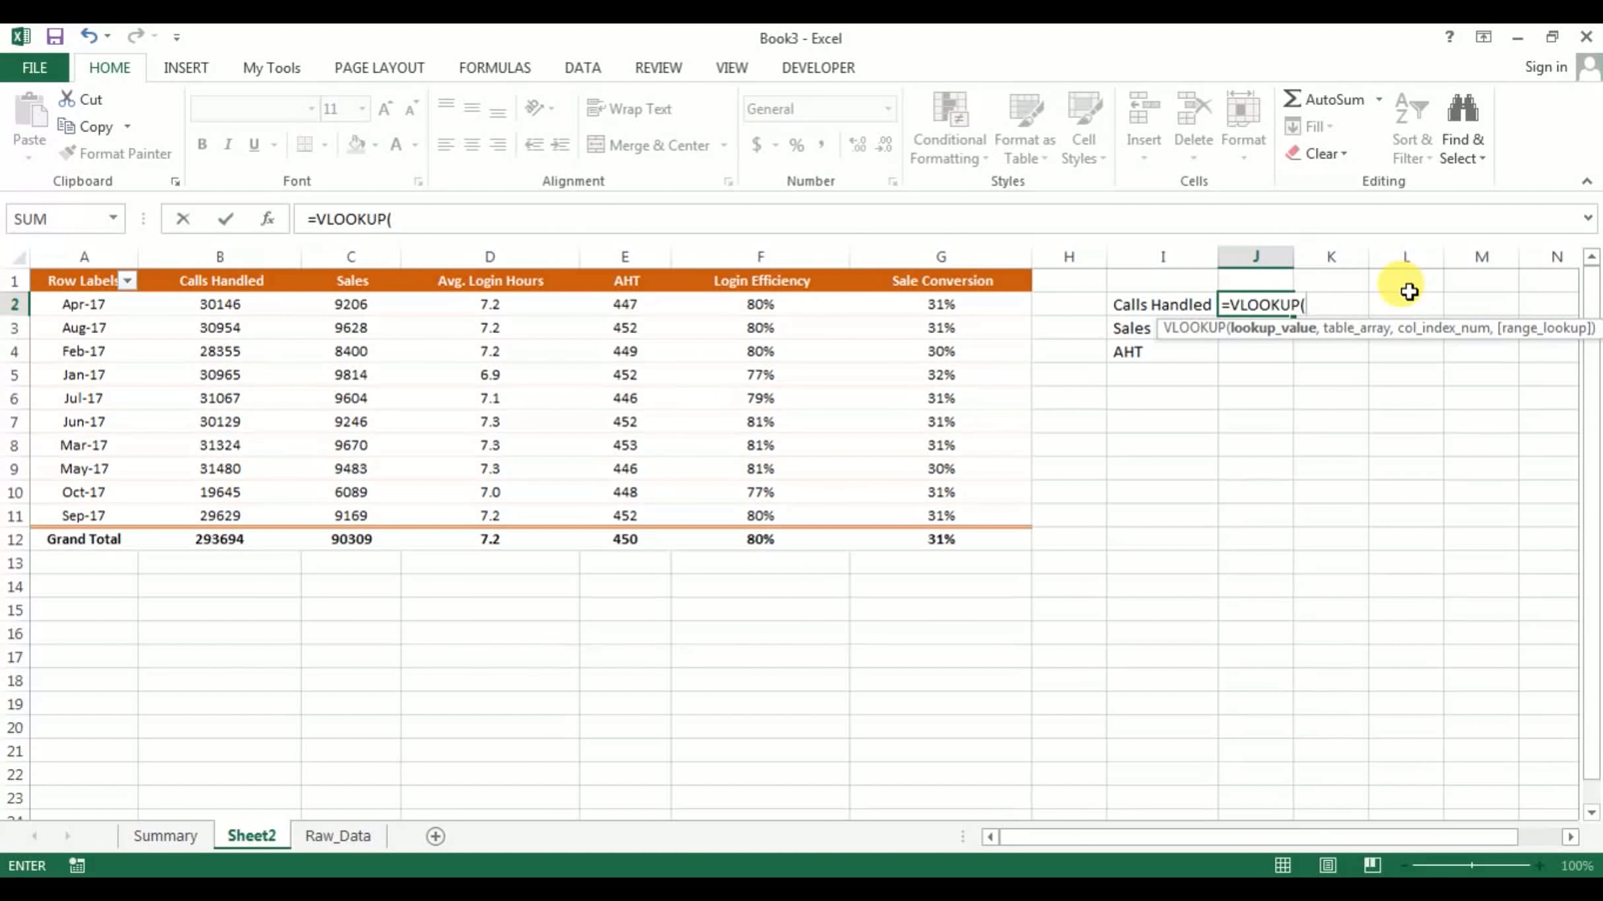
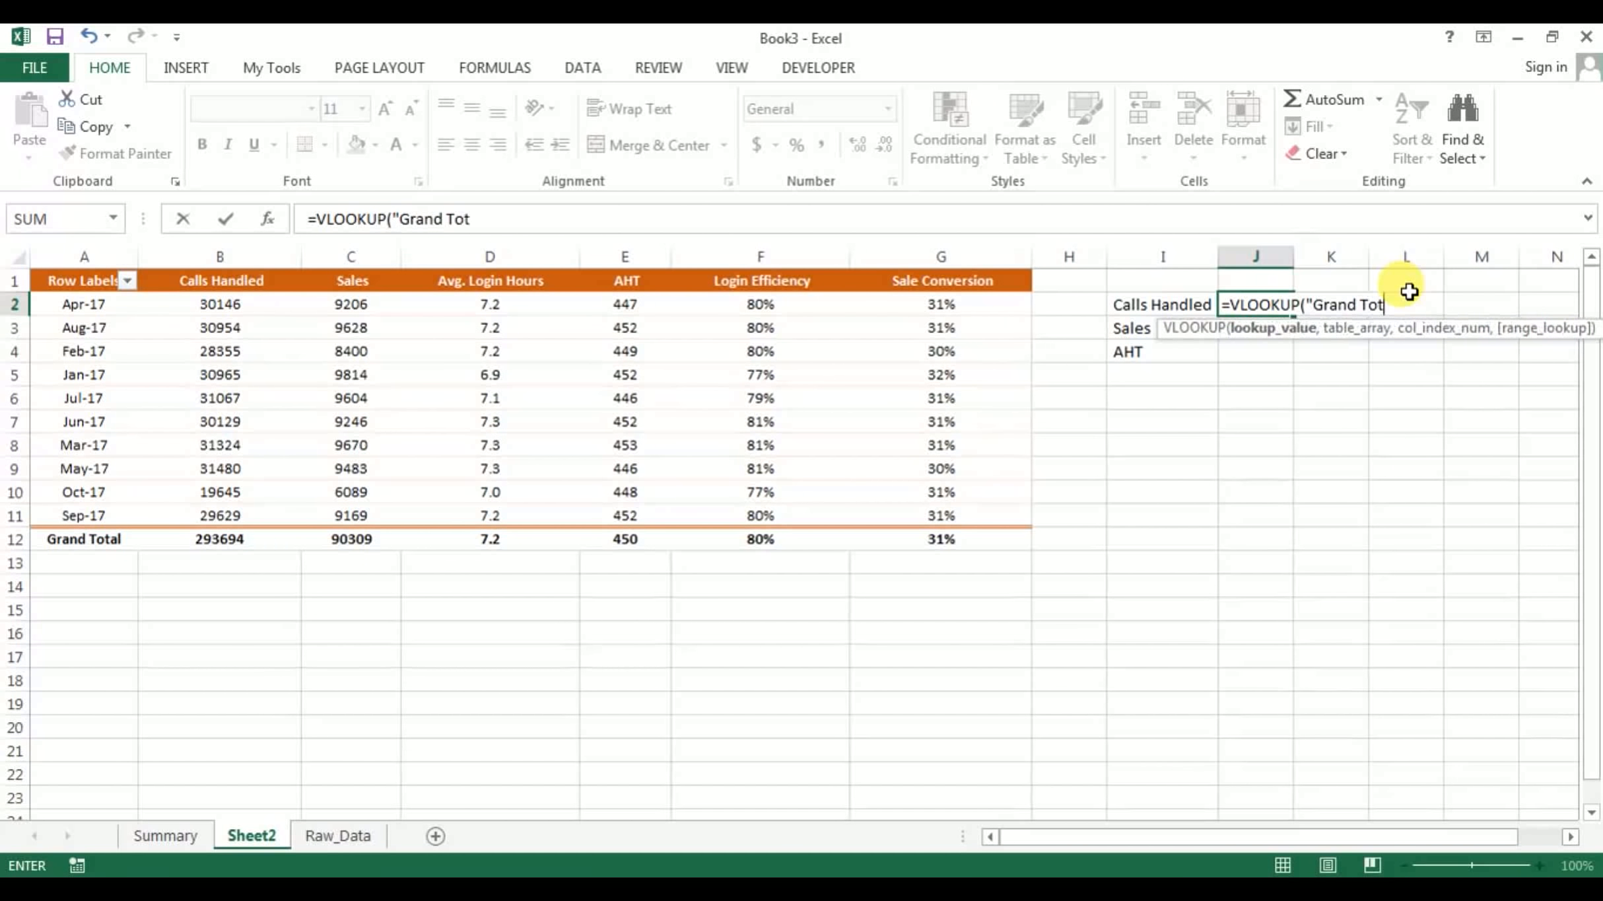
pyautogui.write(',')
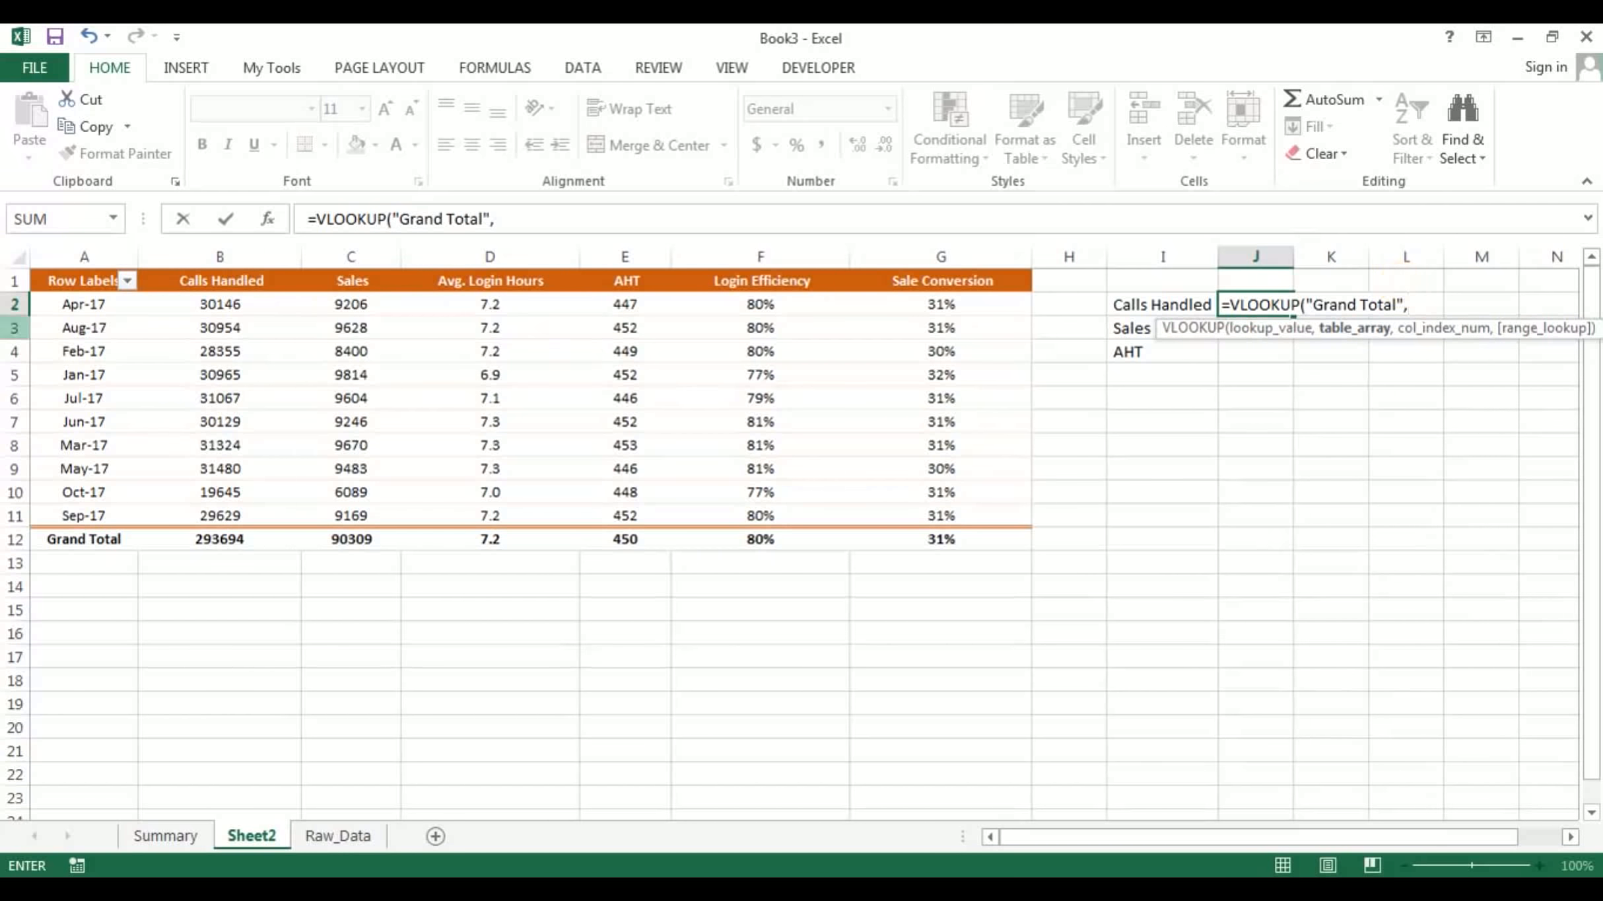
pyautogui.moveTo(84, 256); pyautogui.dragTo(548, 255)
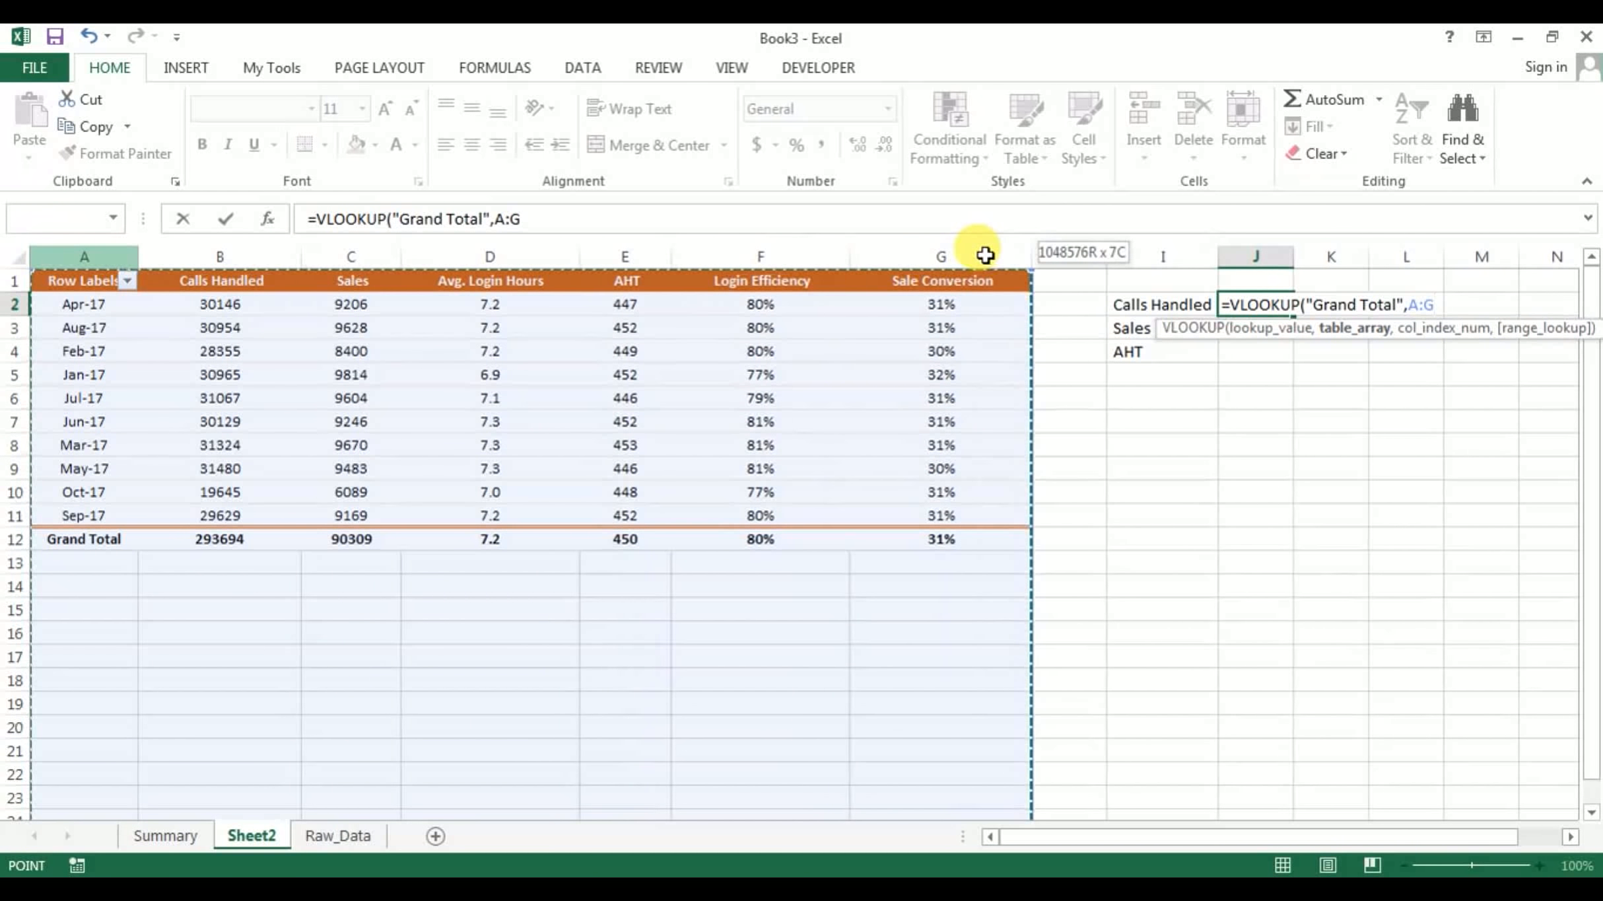
pyautogui.moveTo(986, 255); pyautogui.dragTo(986, 250)
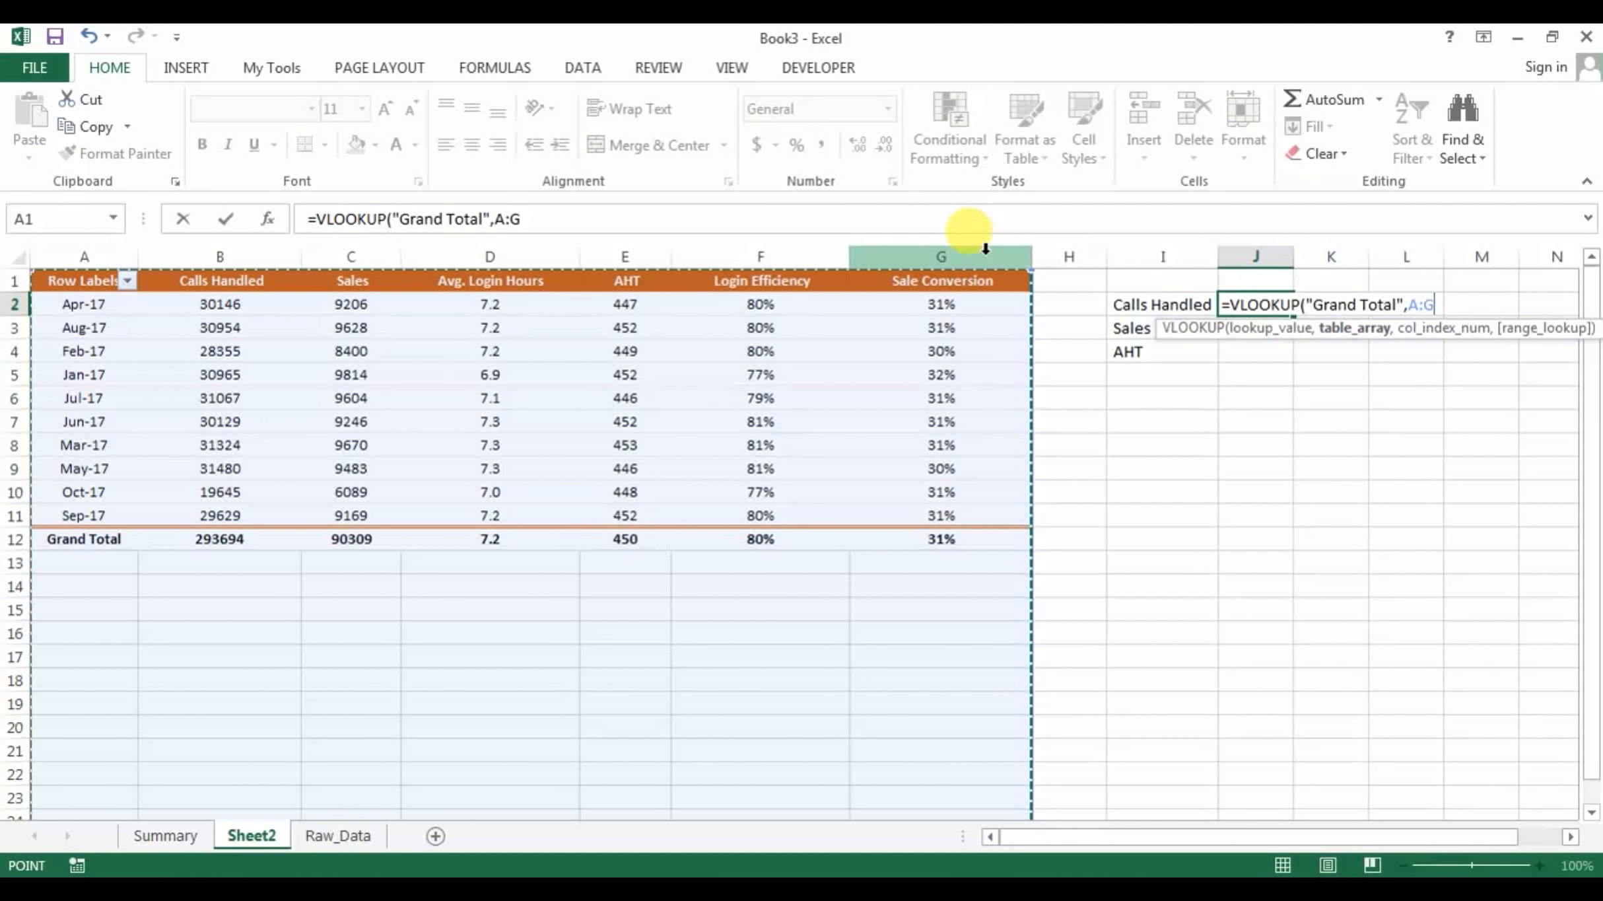
pyautogui.write(',')
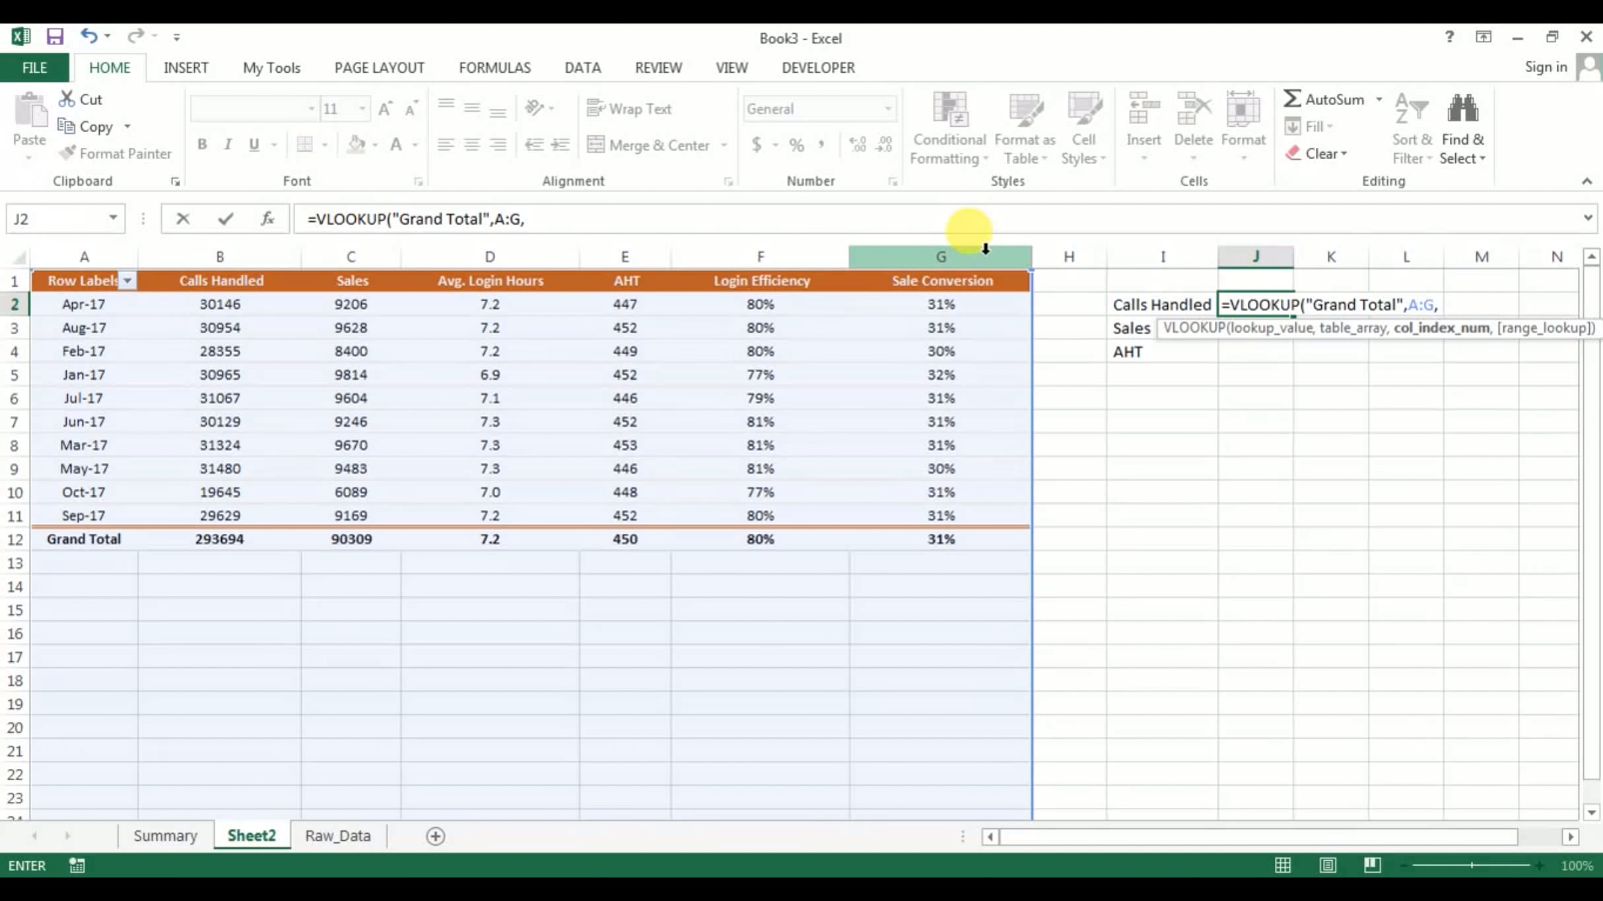
pyautogui.click(244, 300)
pyautogui.write(',2')
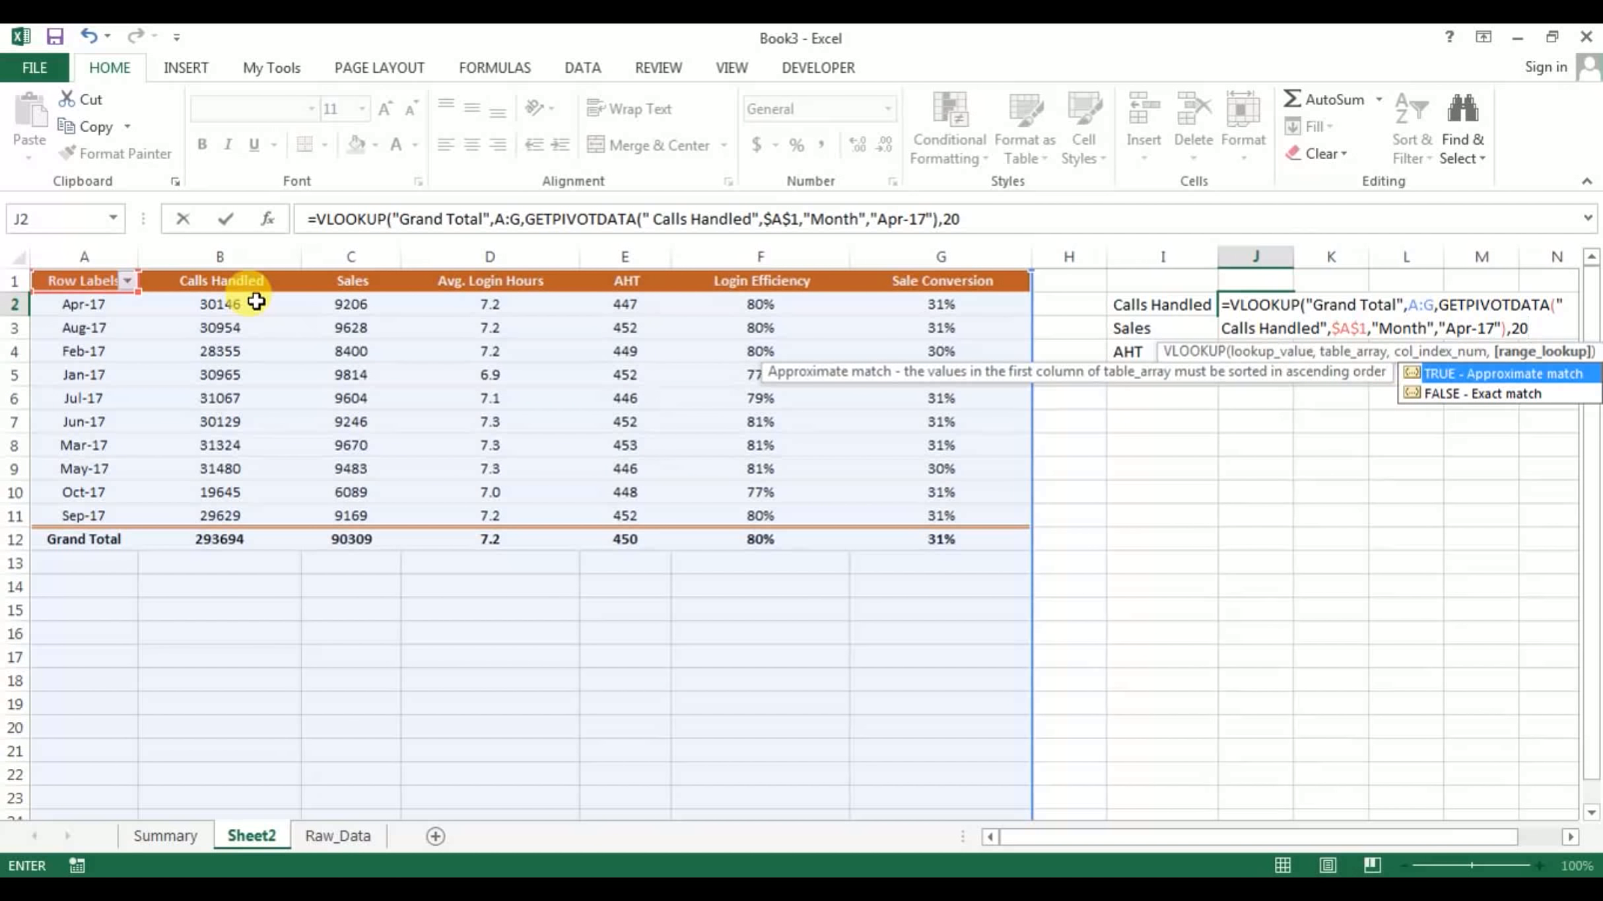
pyautogui.press('BackSpace')
pyautogui.press('BackSpace')
pyautogui.press('BackSpace')
pyautogui.write(',2,')
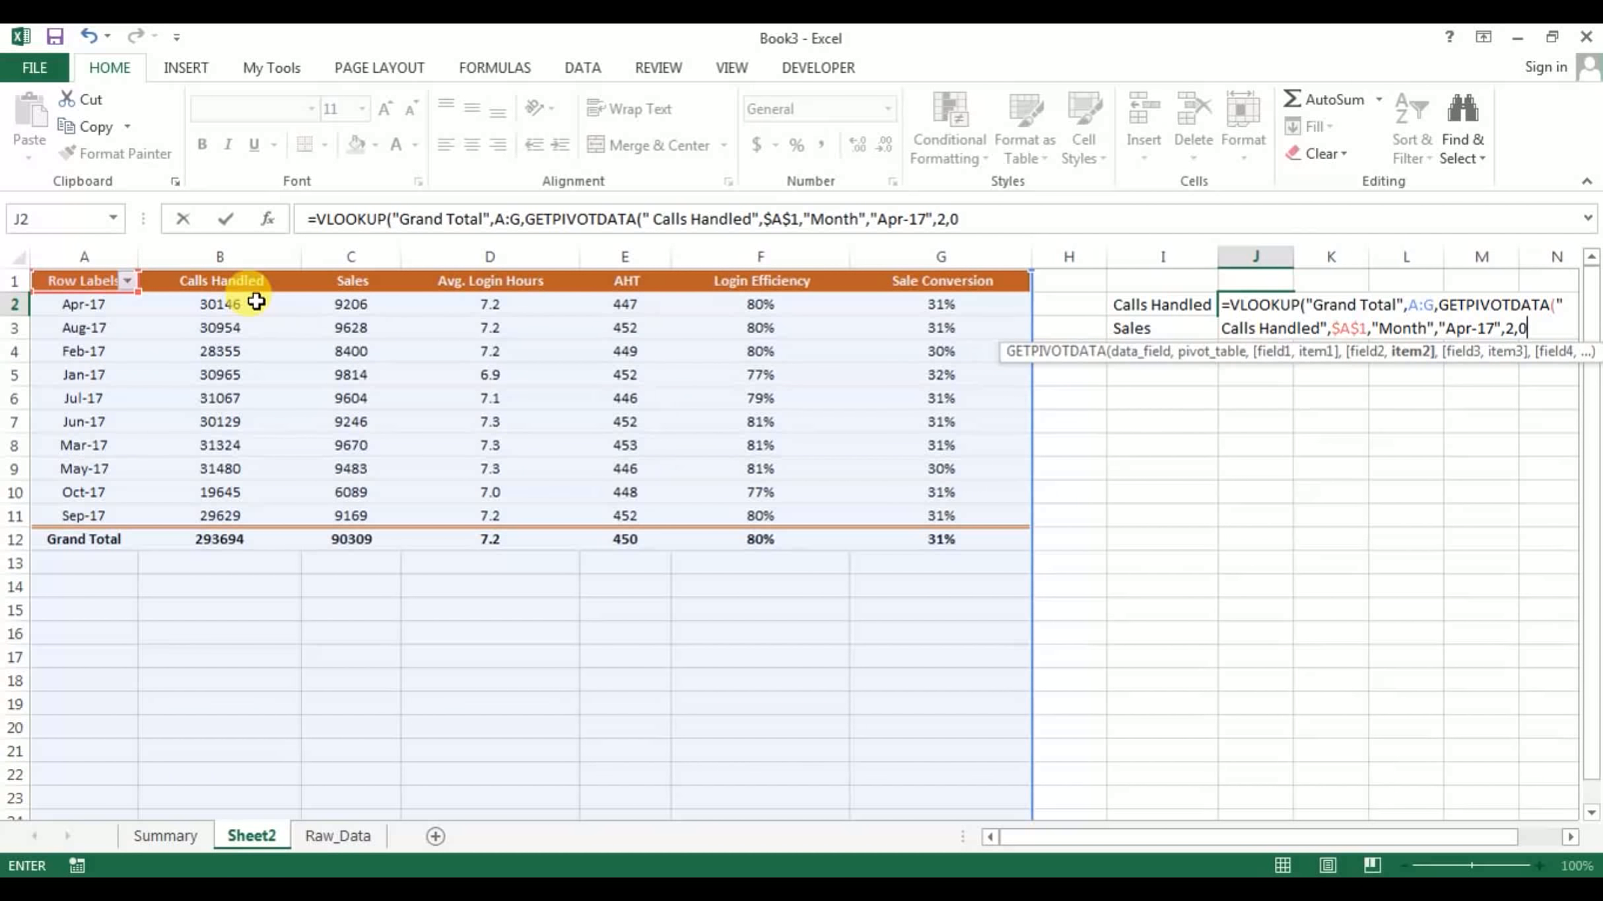
pyautogui.write('0')
pyautogui.press('Return')
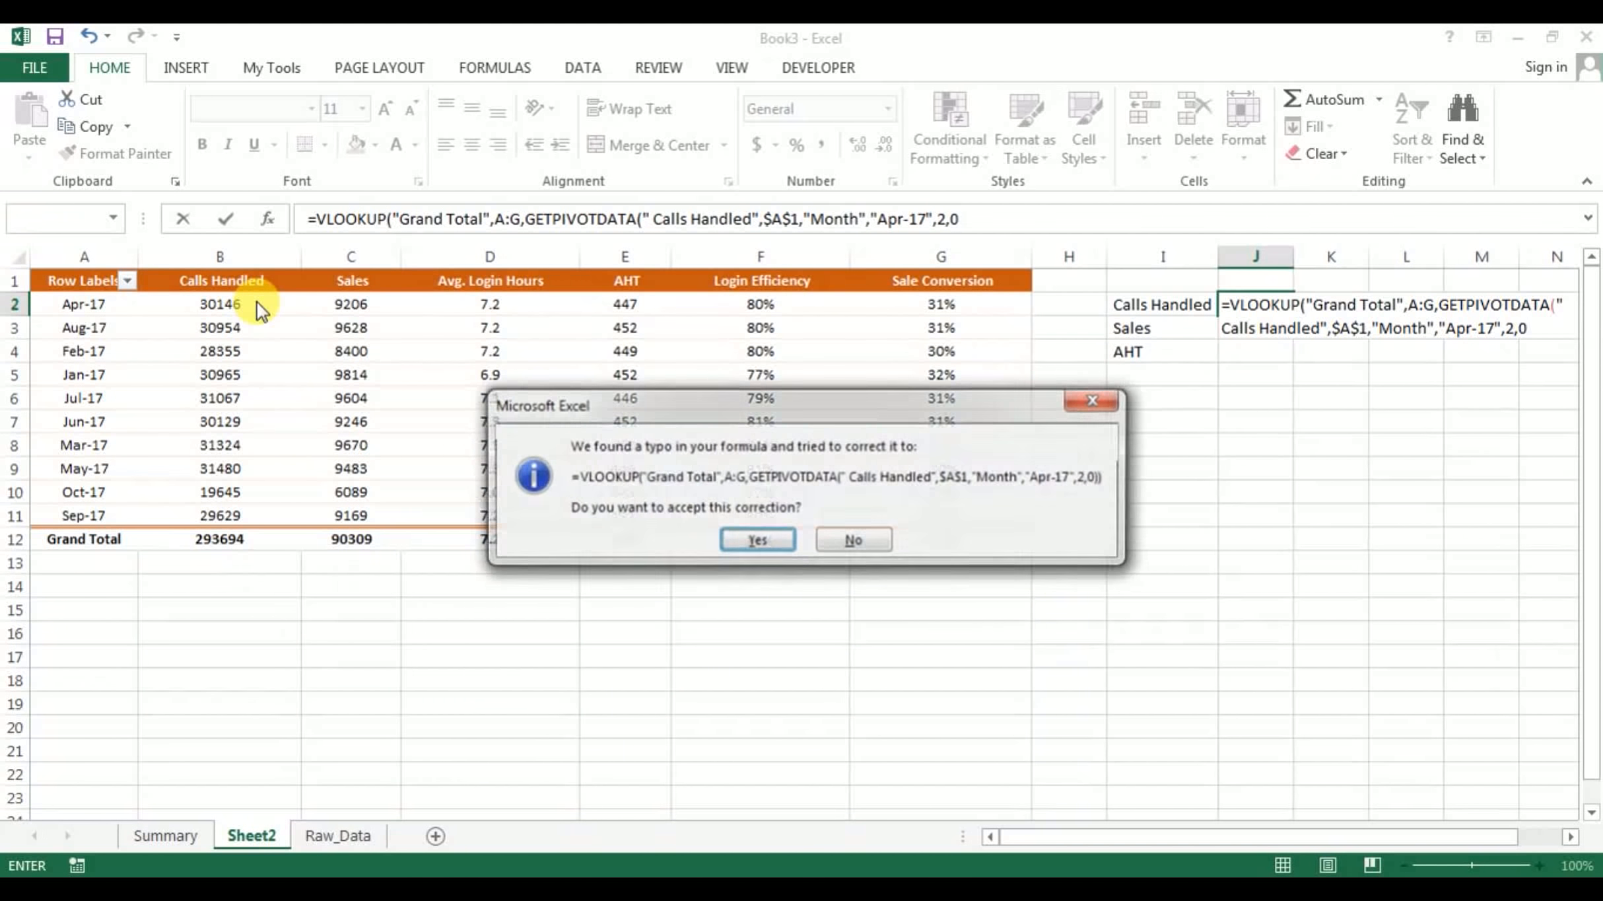
pyautogui.press('n')
pyautogui.press('Return')
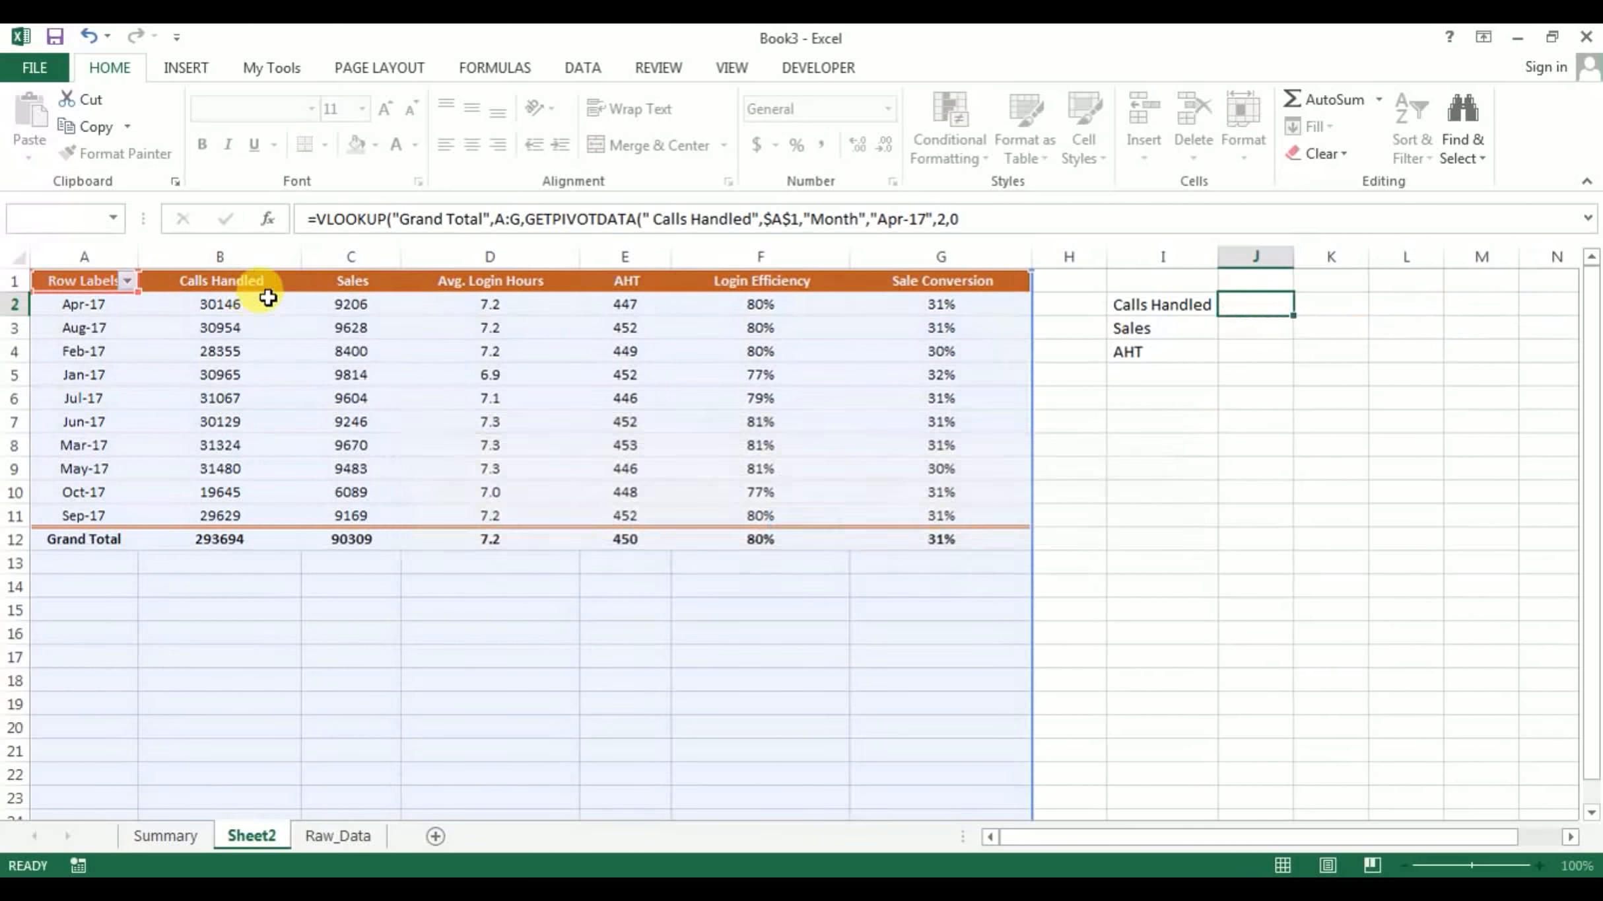
pyautogui.press('Escape')
pyautogui.write('=vlq')
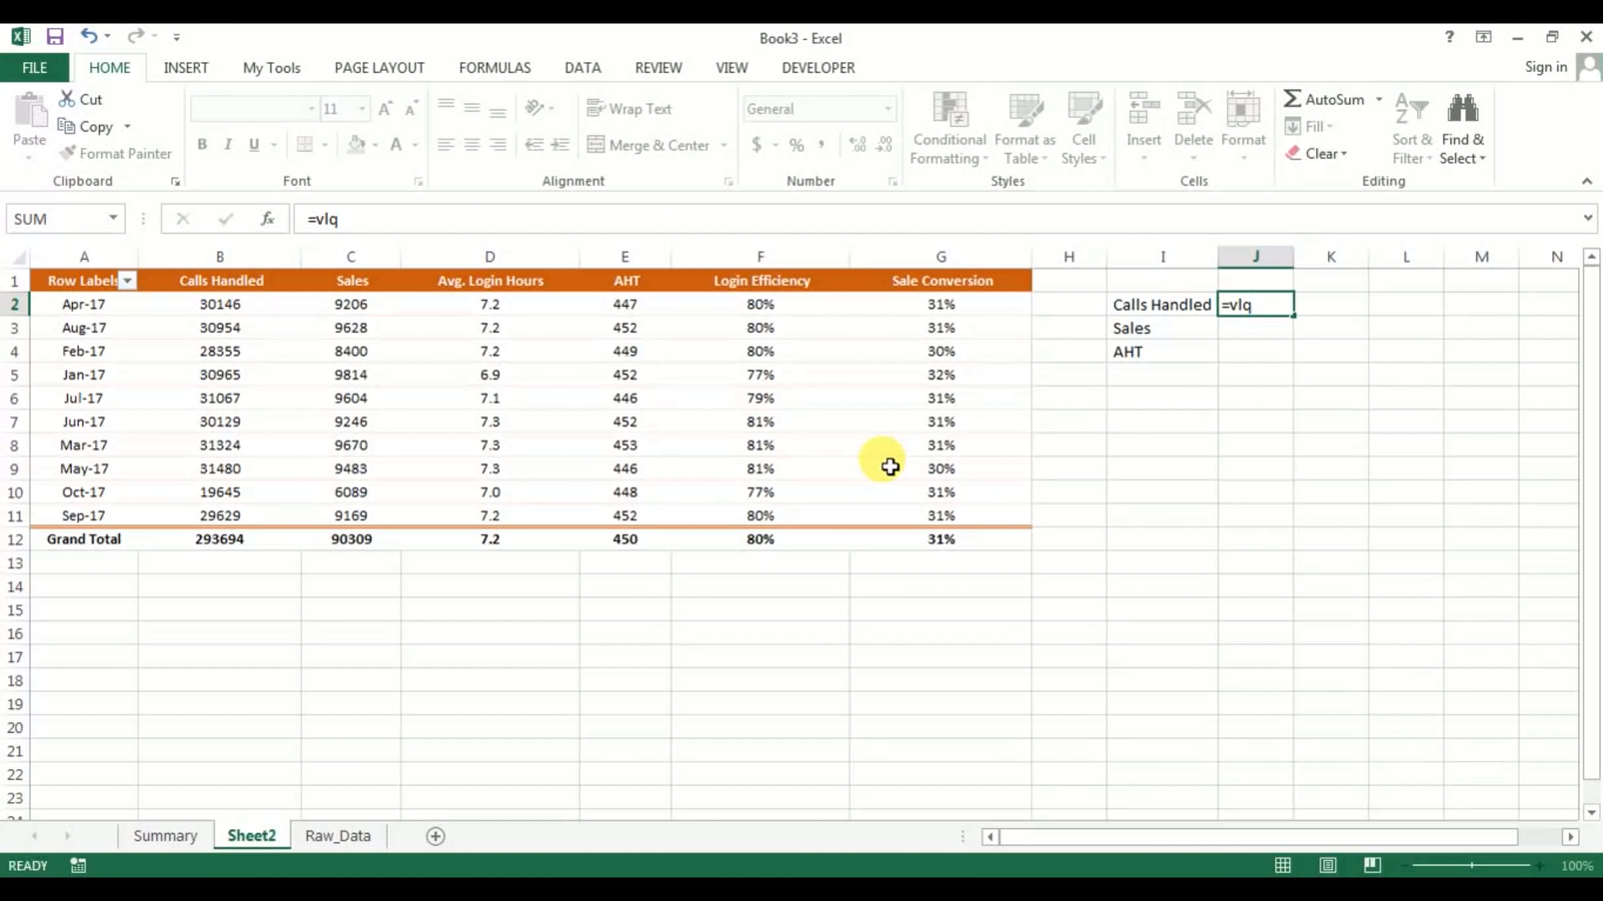
pyautogui.press('Escape')
pyautogui.write('=vl')
pyautogui.press('Tab')
pyautogui.press('Left')
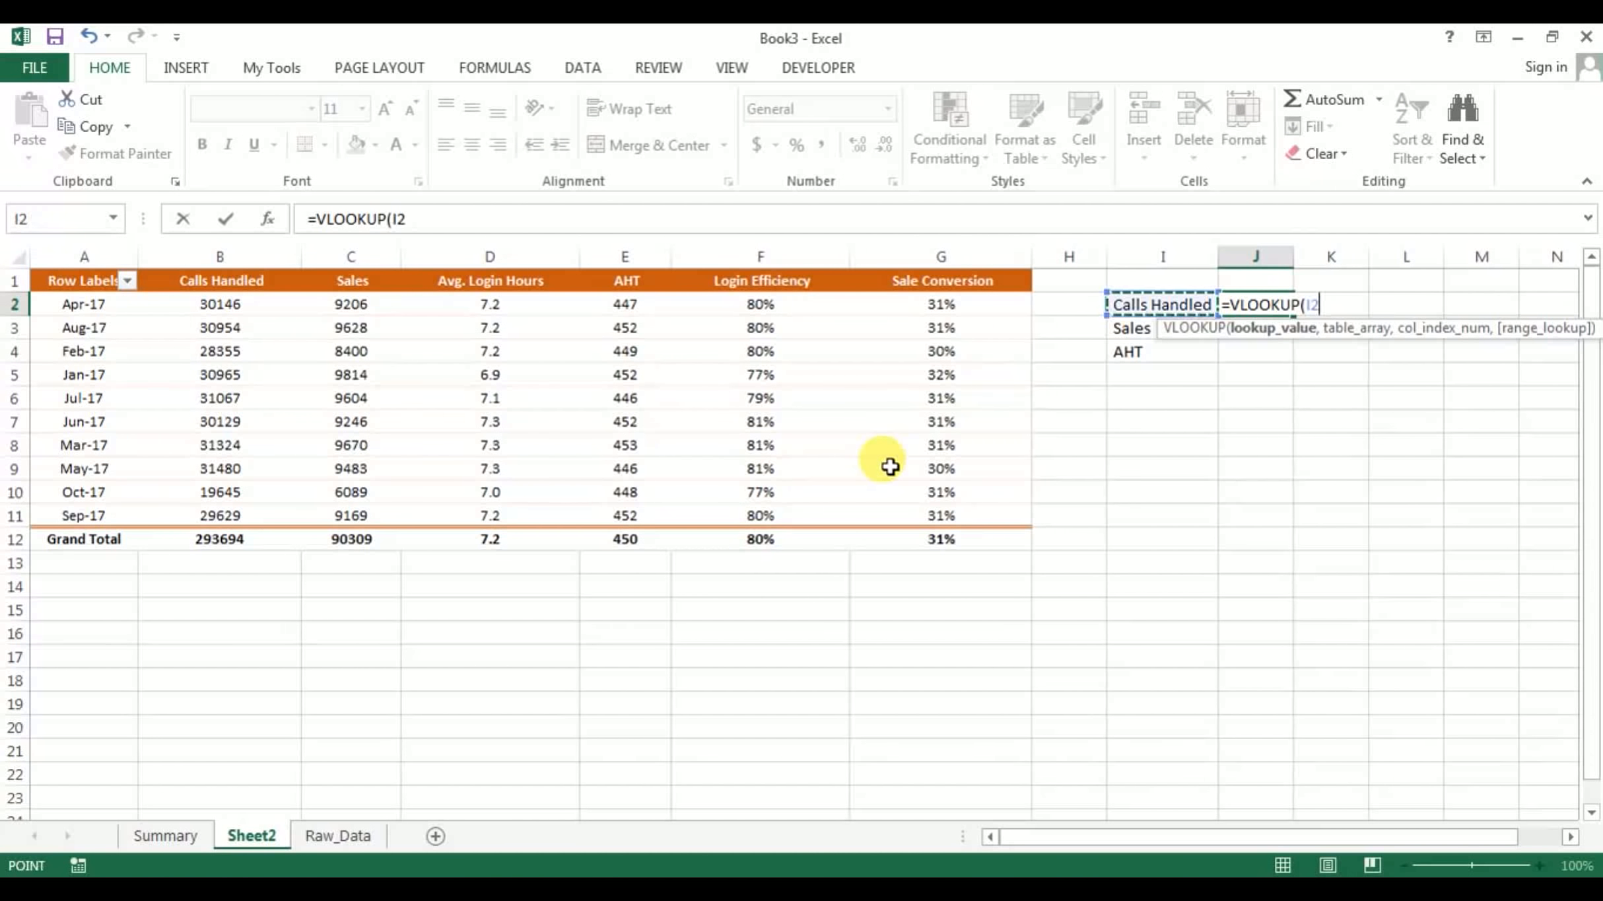
pyautogui.press('BackSpace')
pyautogui.press('BackSpace')
pyautogui.write(',')
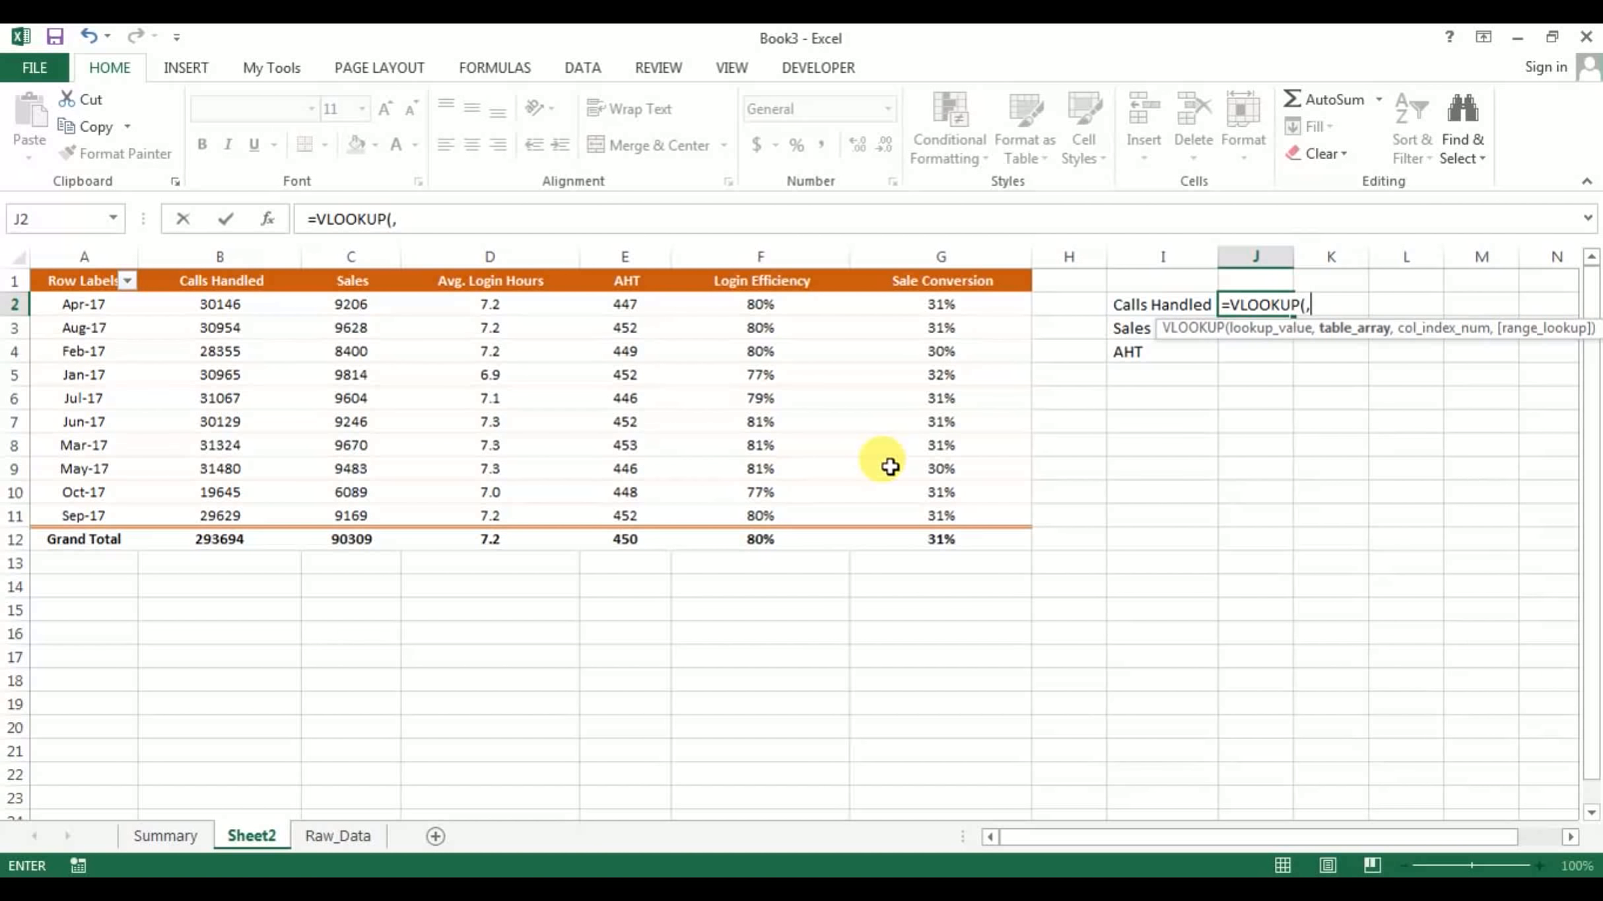
pyautogui.write('"G')
pyautogui.press('Escape')
# Enter a GETPIVOTDATA formula in J2 that returns the pivot table's Calls Handled grand total
pyautogui.write('=')
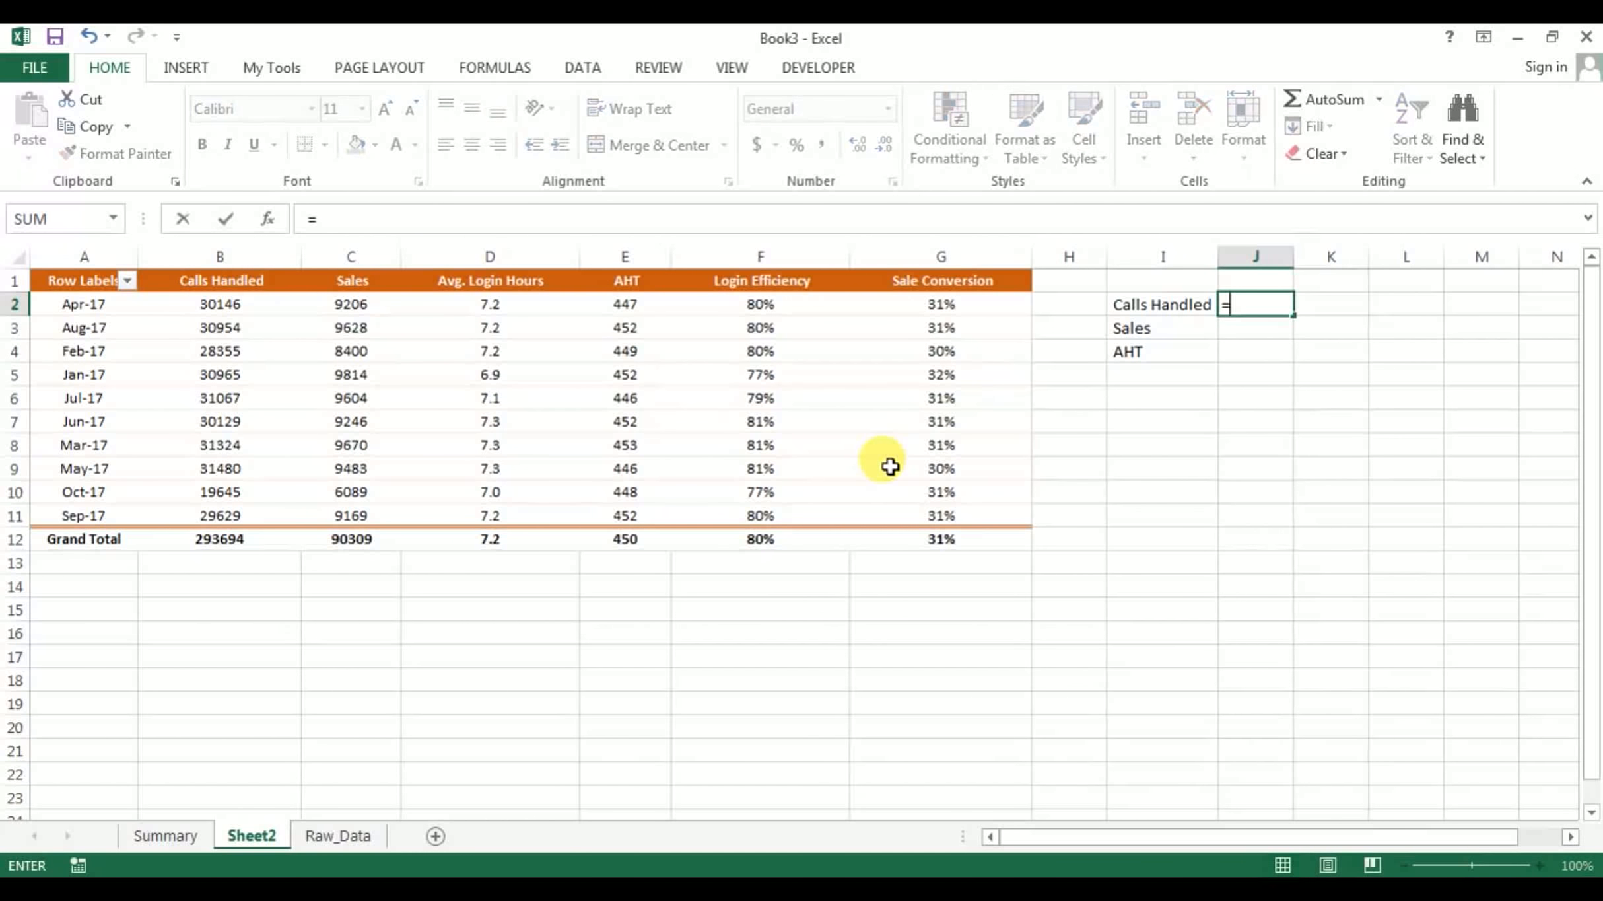
pyautogui.click(232, 268)
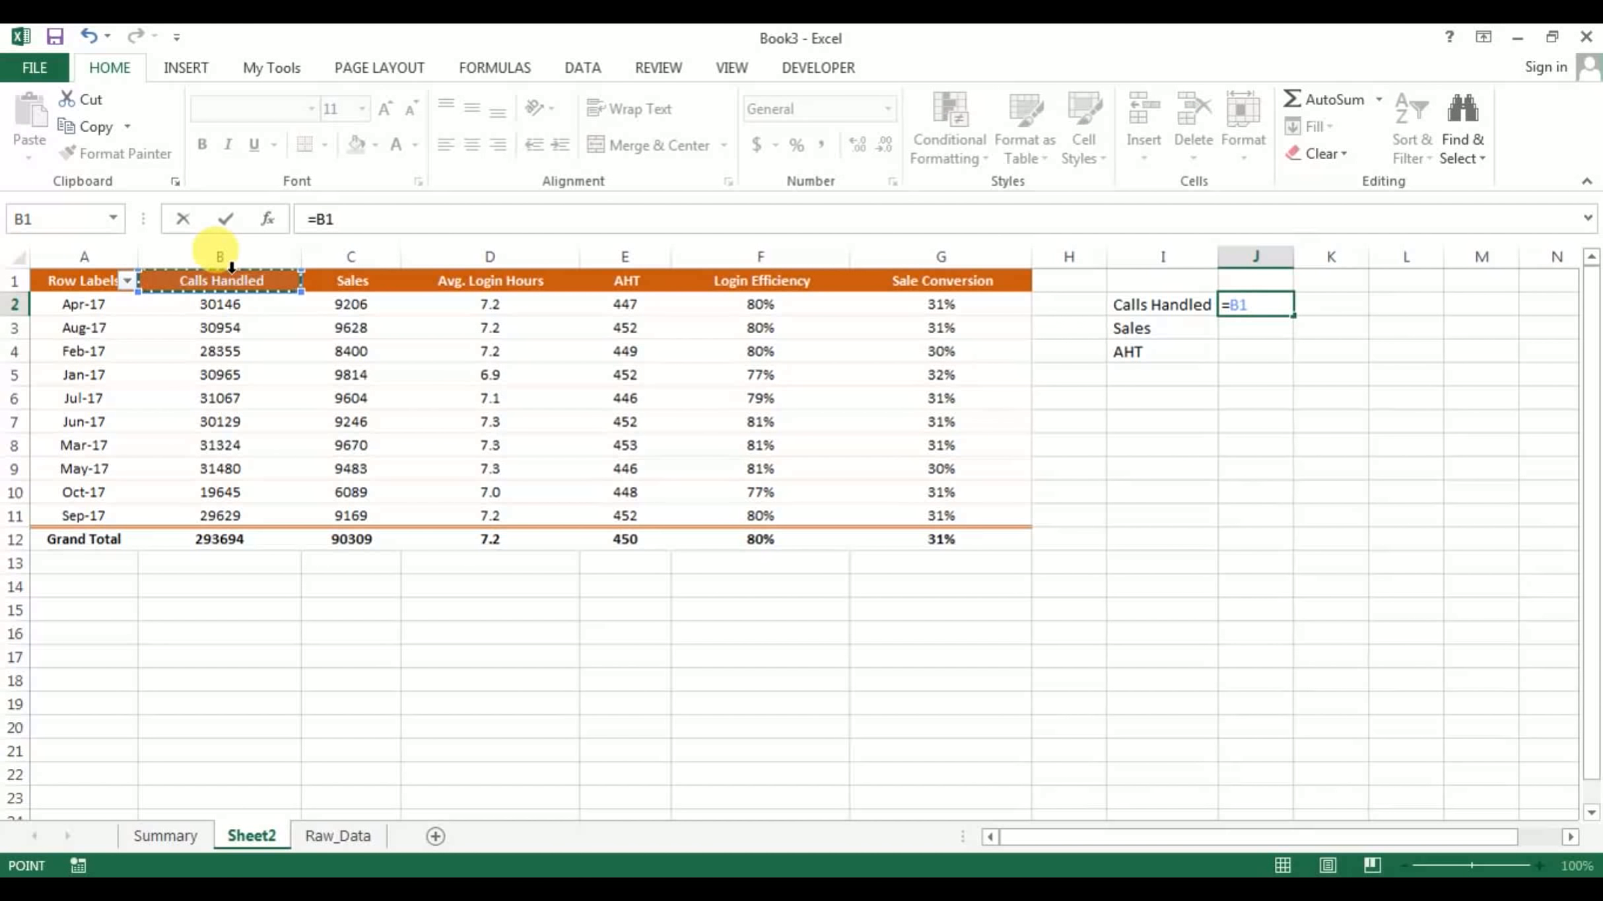
pyautogui.hotkey('ctrl', 'Down')
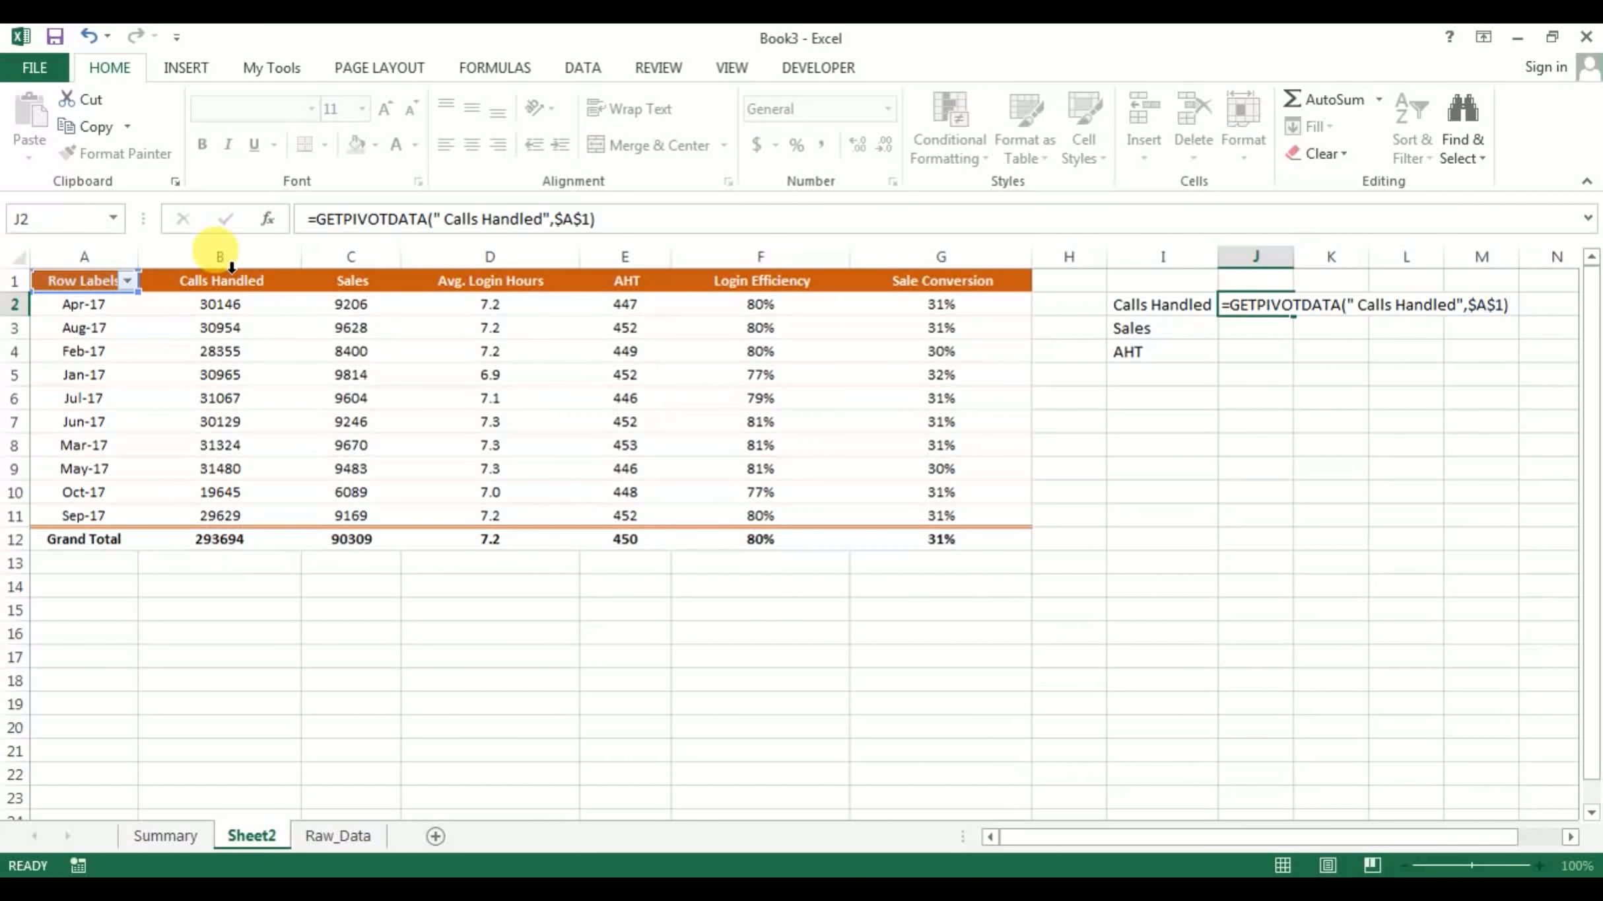
pyautogui.press('Return')
pyautogui.click(227, 543)
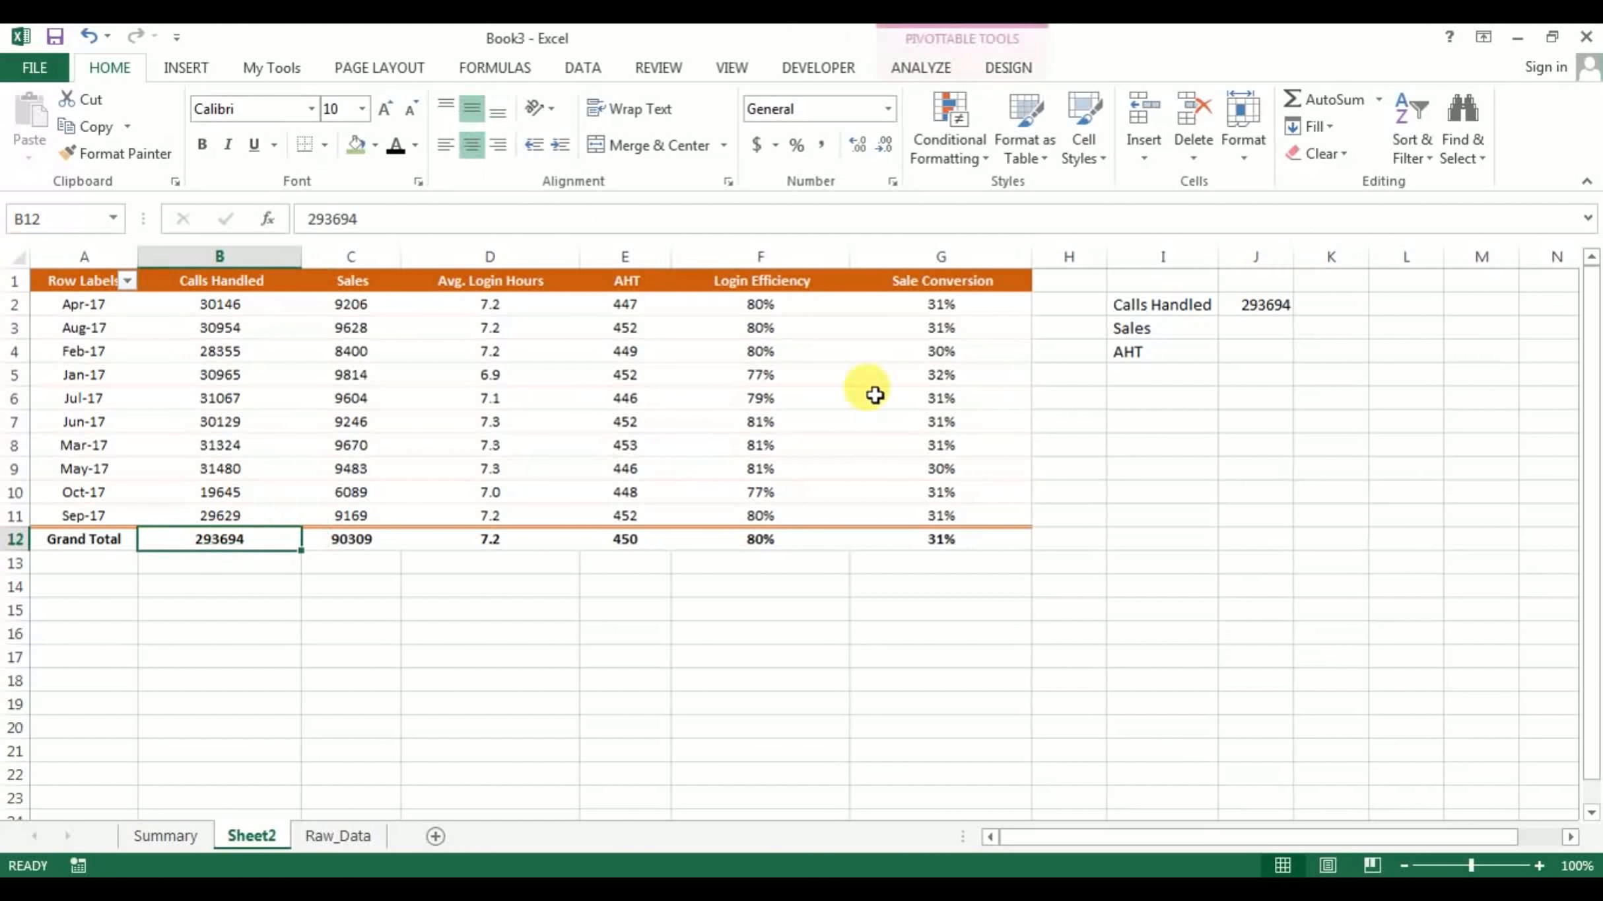
# Enter GETPIVOTDATA formulas in J3 and J4 that return the pivot table's Sales and AHT grand totals
pyautogui.click(1272, 331)
pyautogui.write('=')
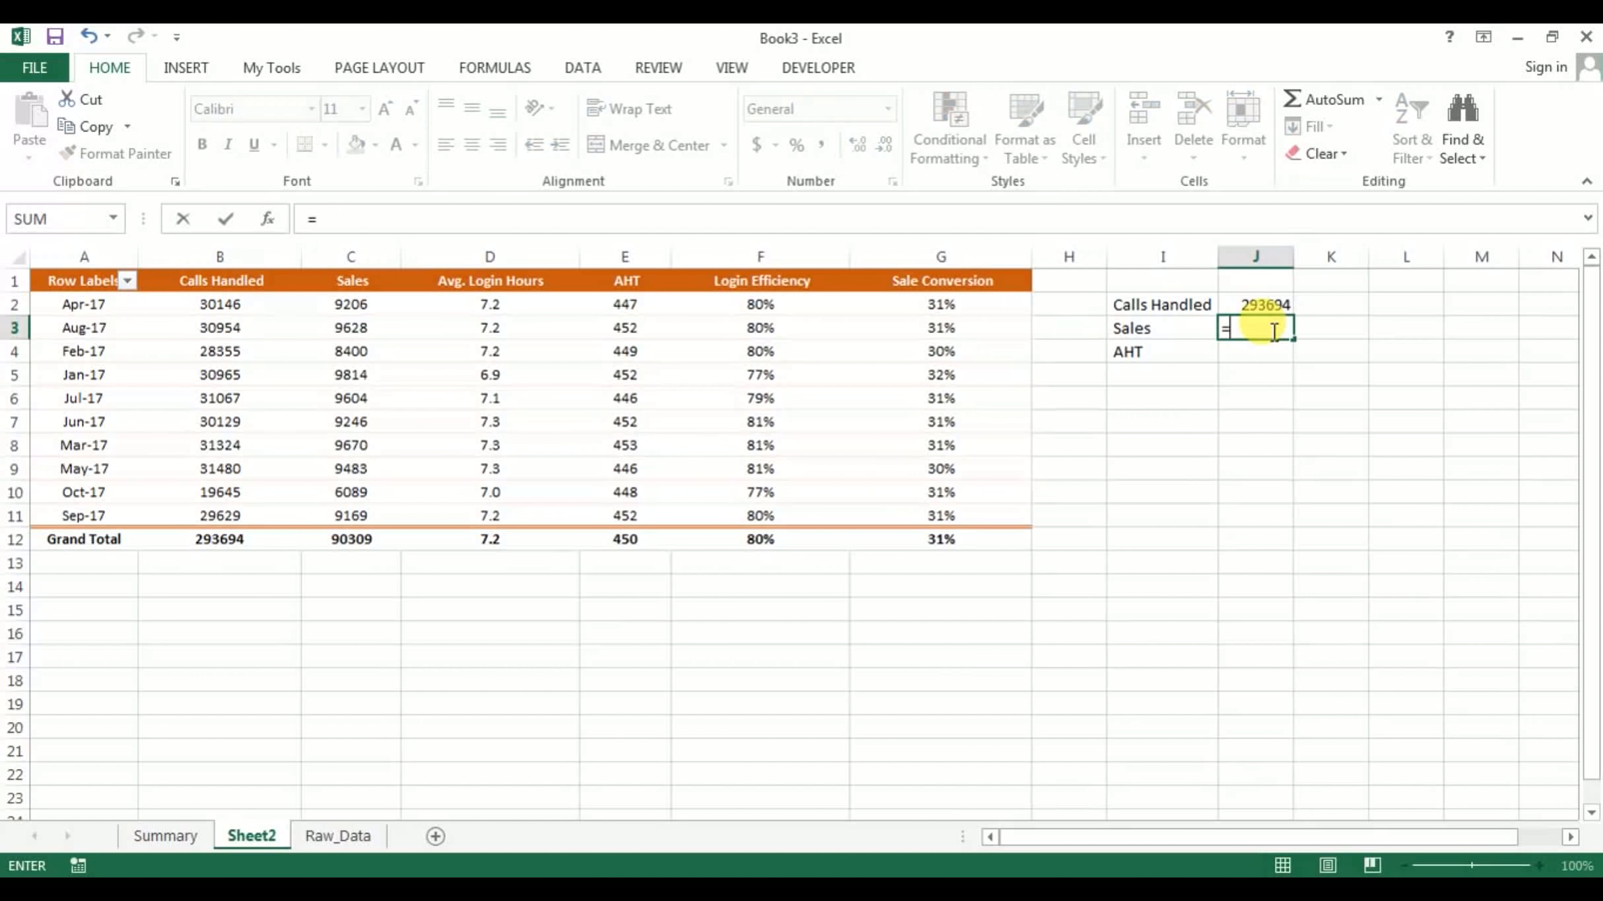
pyautogui.click(351, 540)
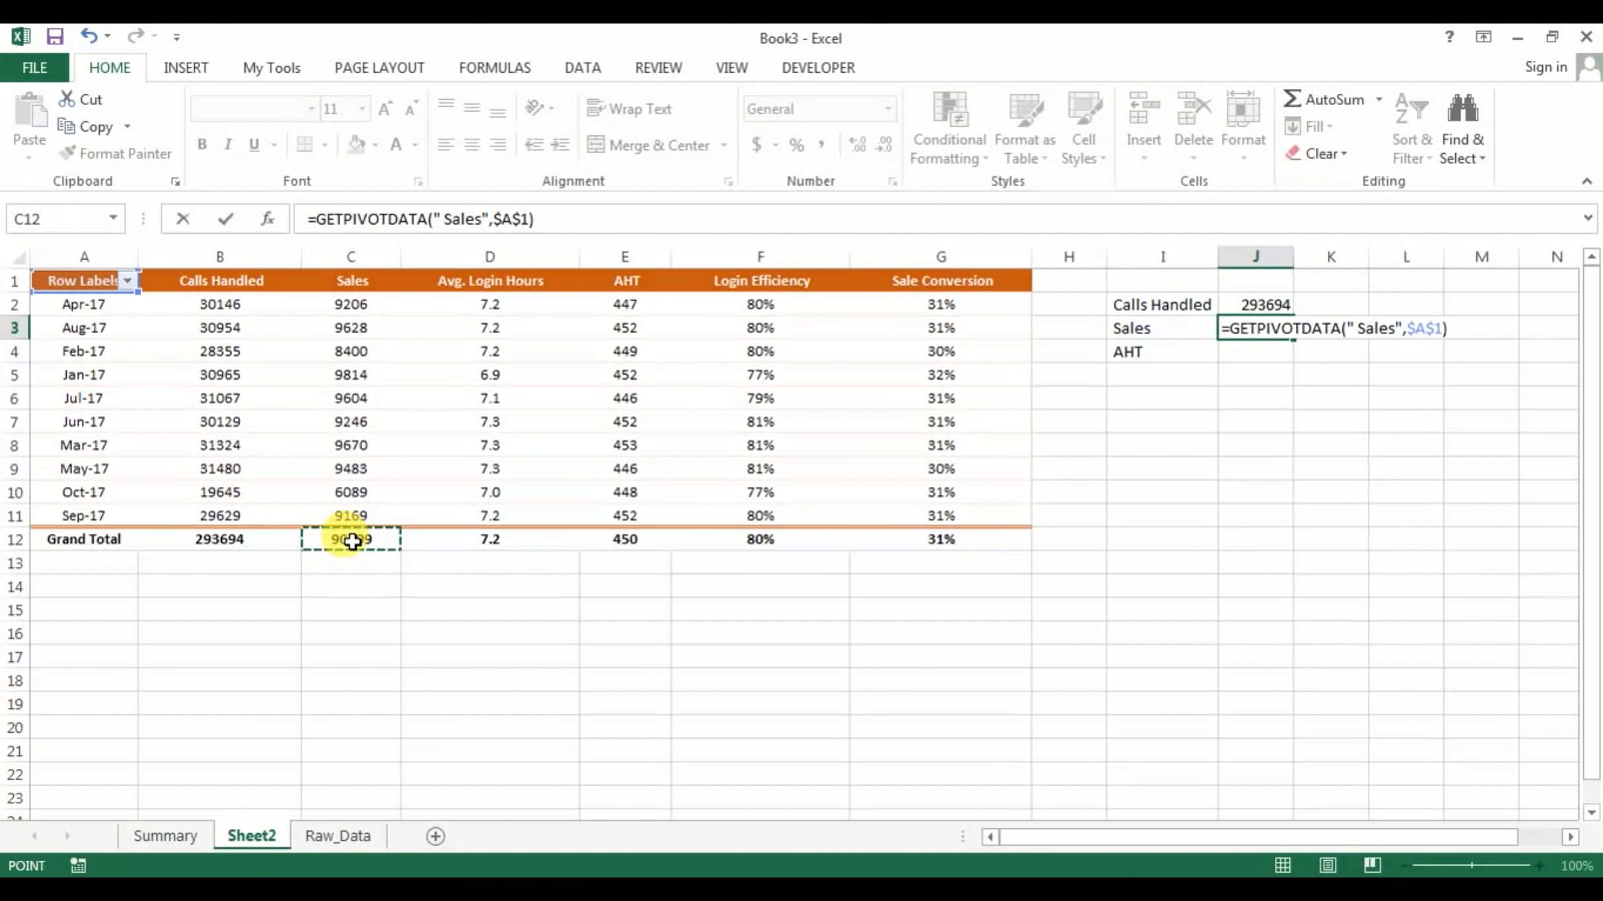
pyautogui.press('Return')
pyautogui.write('=')
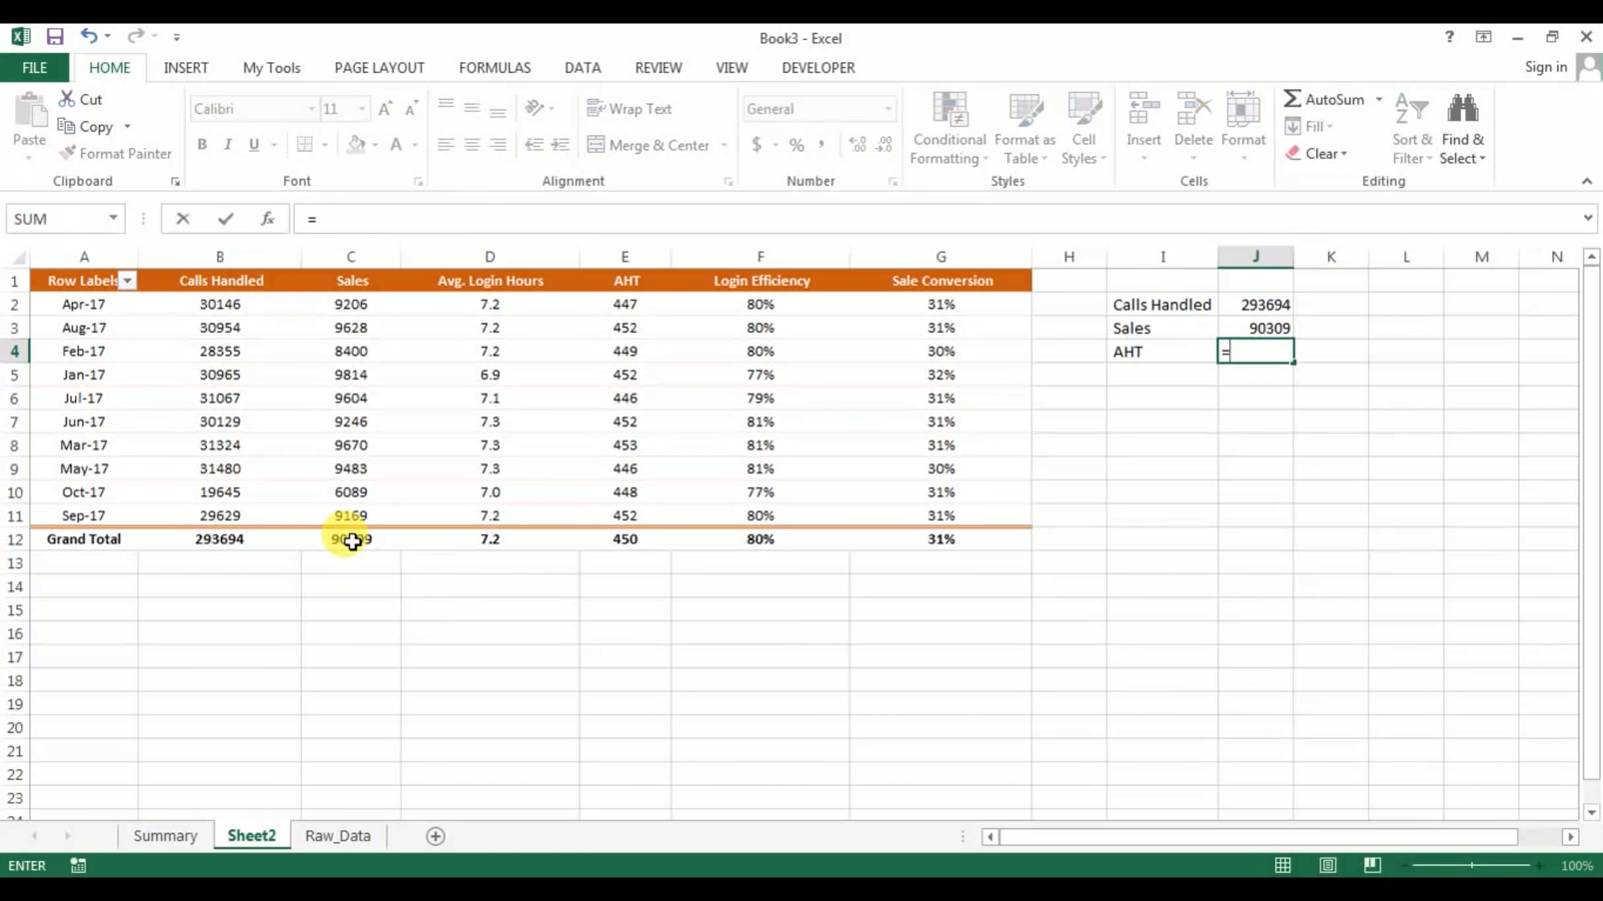
pyautogui.click(637, 540)
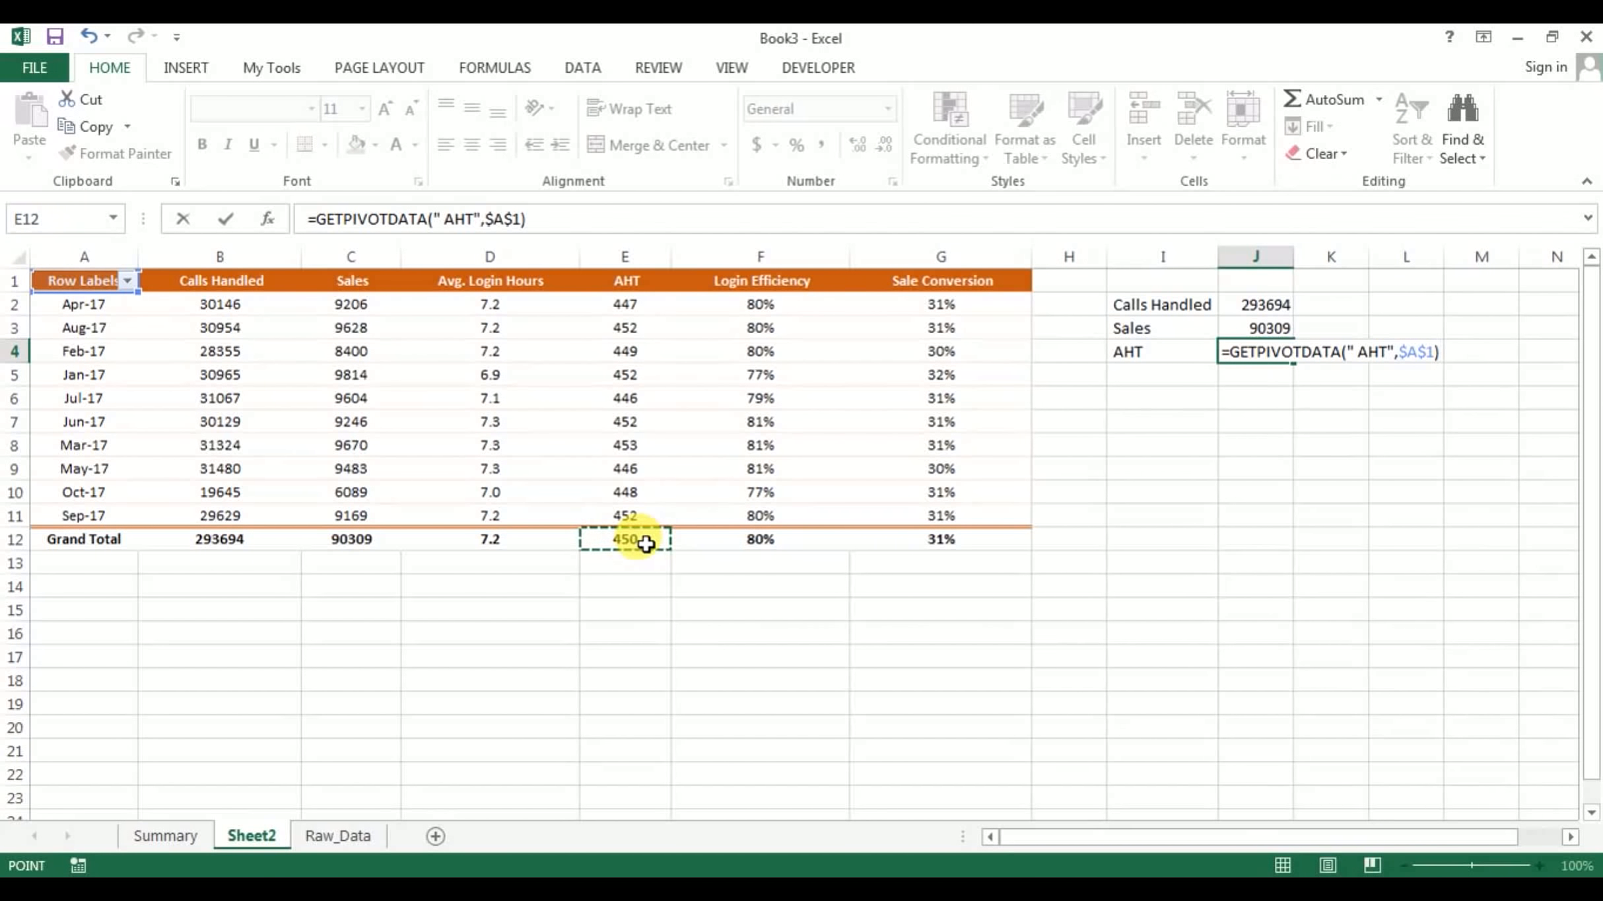
pyautogui.press('Return')
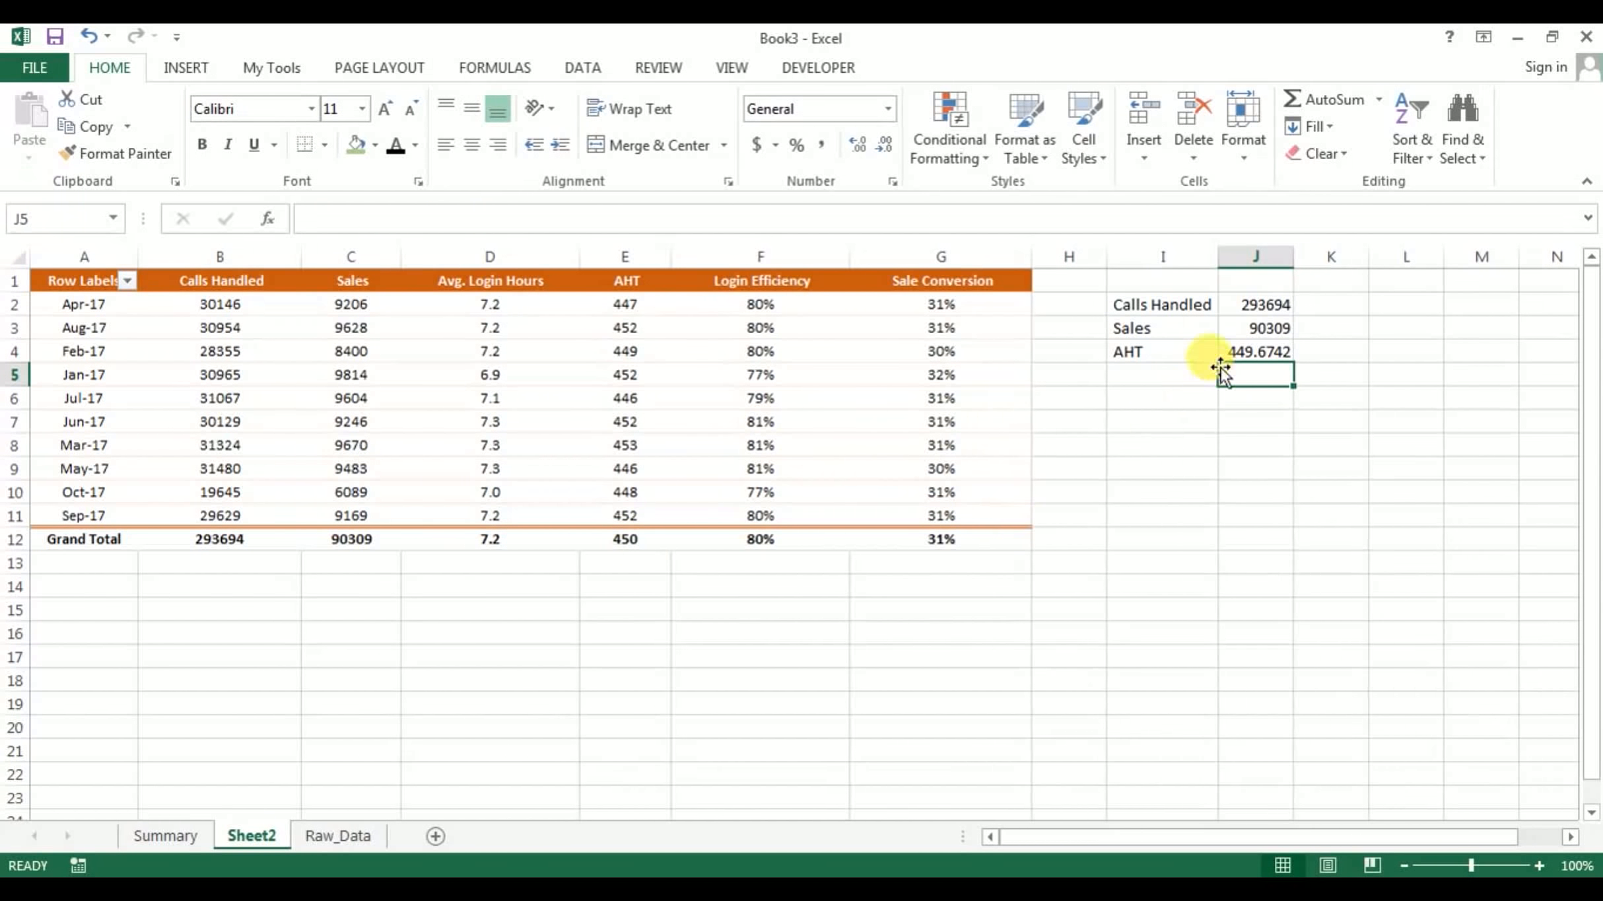
# Check that J2:J4 follow the slicers by filtering EMP Name to EMP-16, inspecting Sheet2, and clearing the filter
pyautogui.click(1244, 311)
pyautogui.moveTo(1241, 337); pyautogui.dragTo(1248, 353)
pyautogui.click(165, 836)
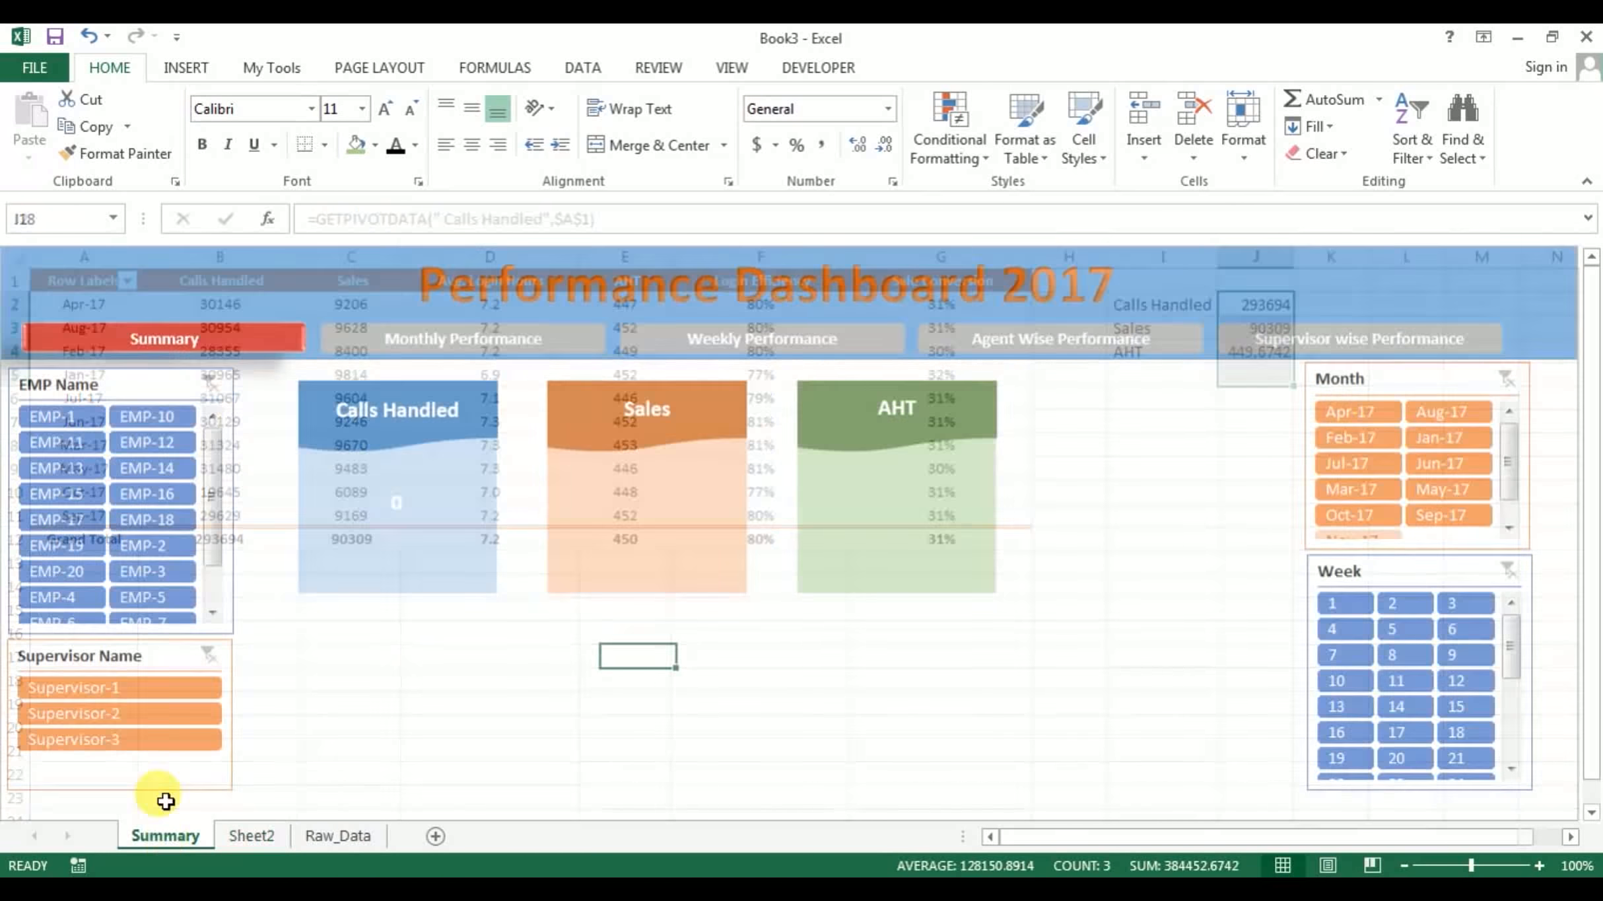
pyautogui.click(137, 501)
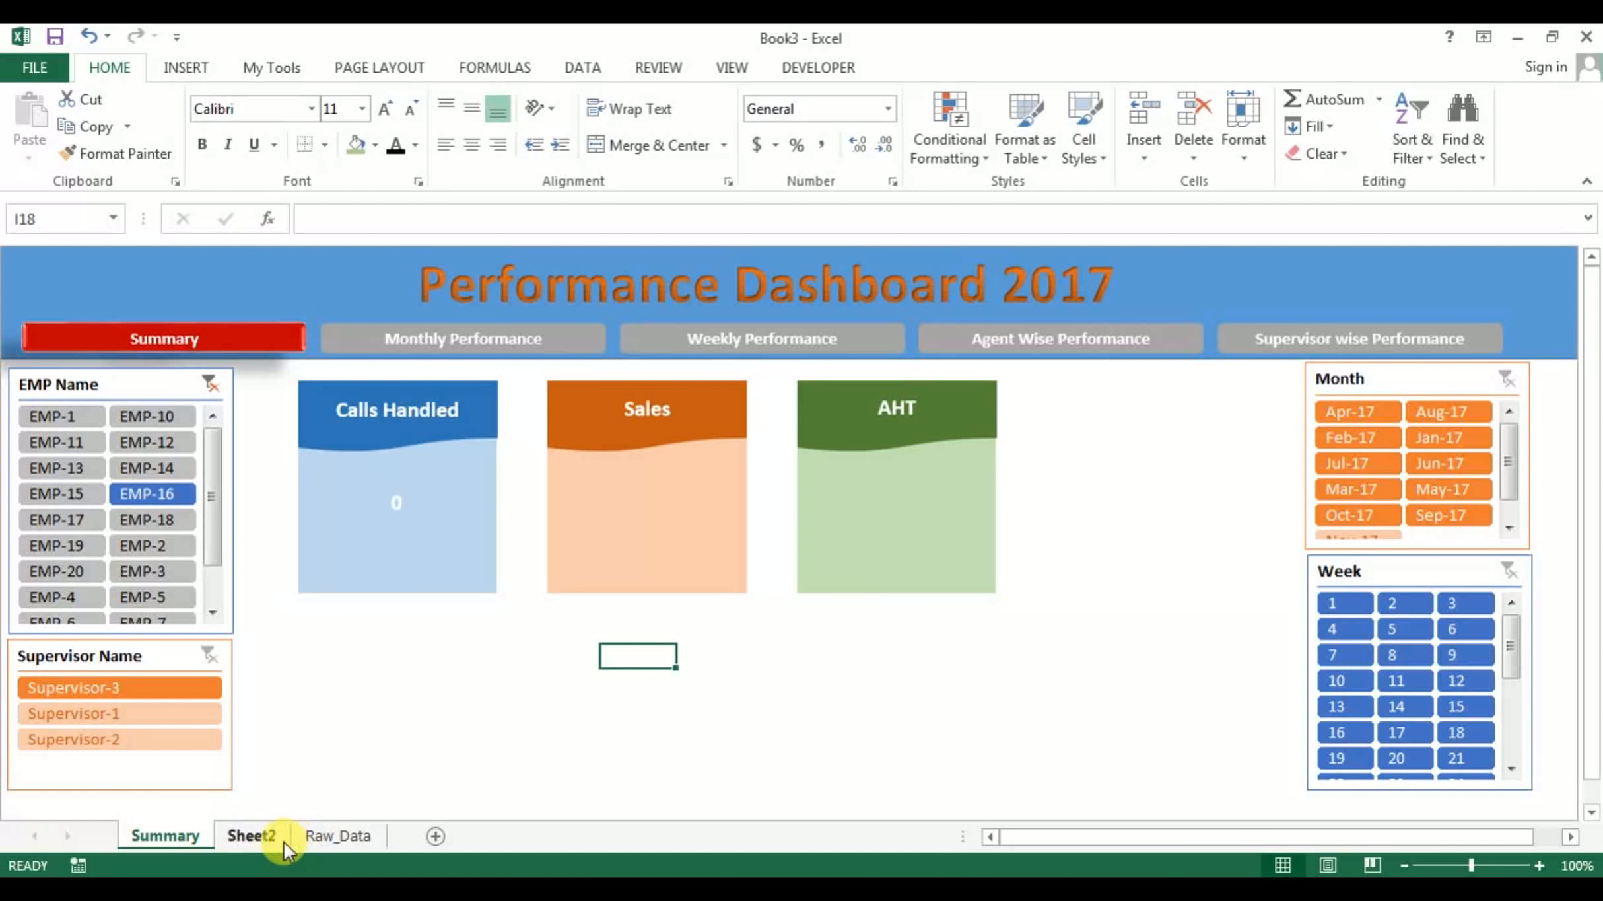
pyautogui.click(284, 839)
pyautogui.click(1245, 352)
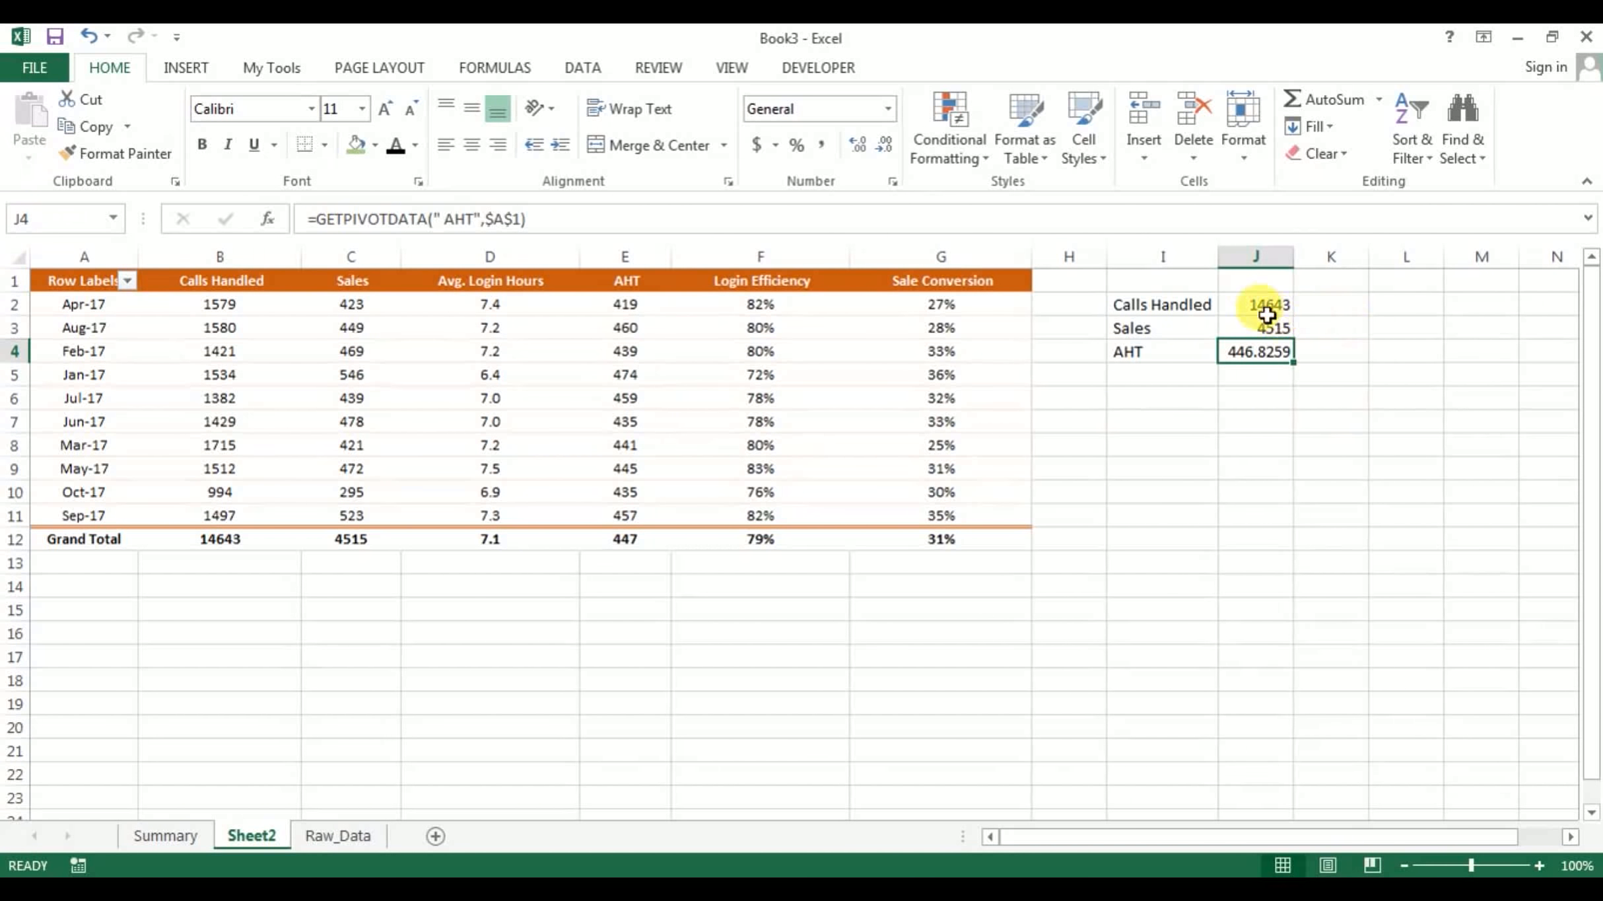
pyautogui.moveTo(1267, 315); pyautogui.dragTo(1271, 350)
pyautogui.click(165, 836)
pyautogui.click(209, 384)
pyautogui.click(283, 837)
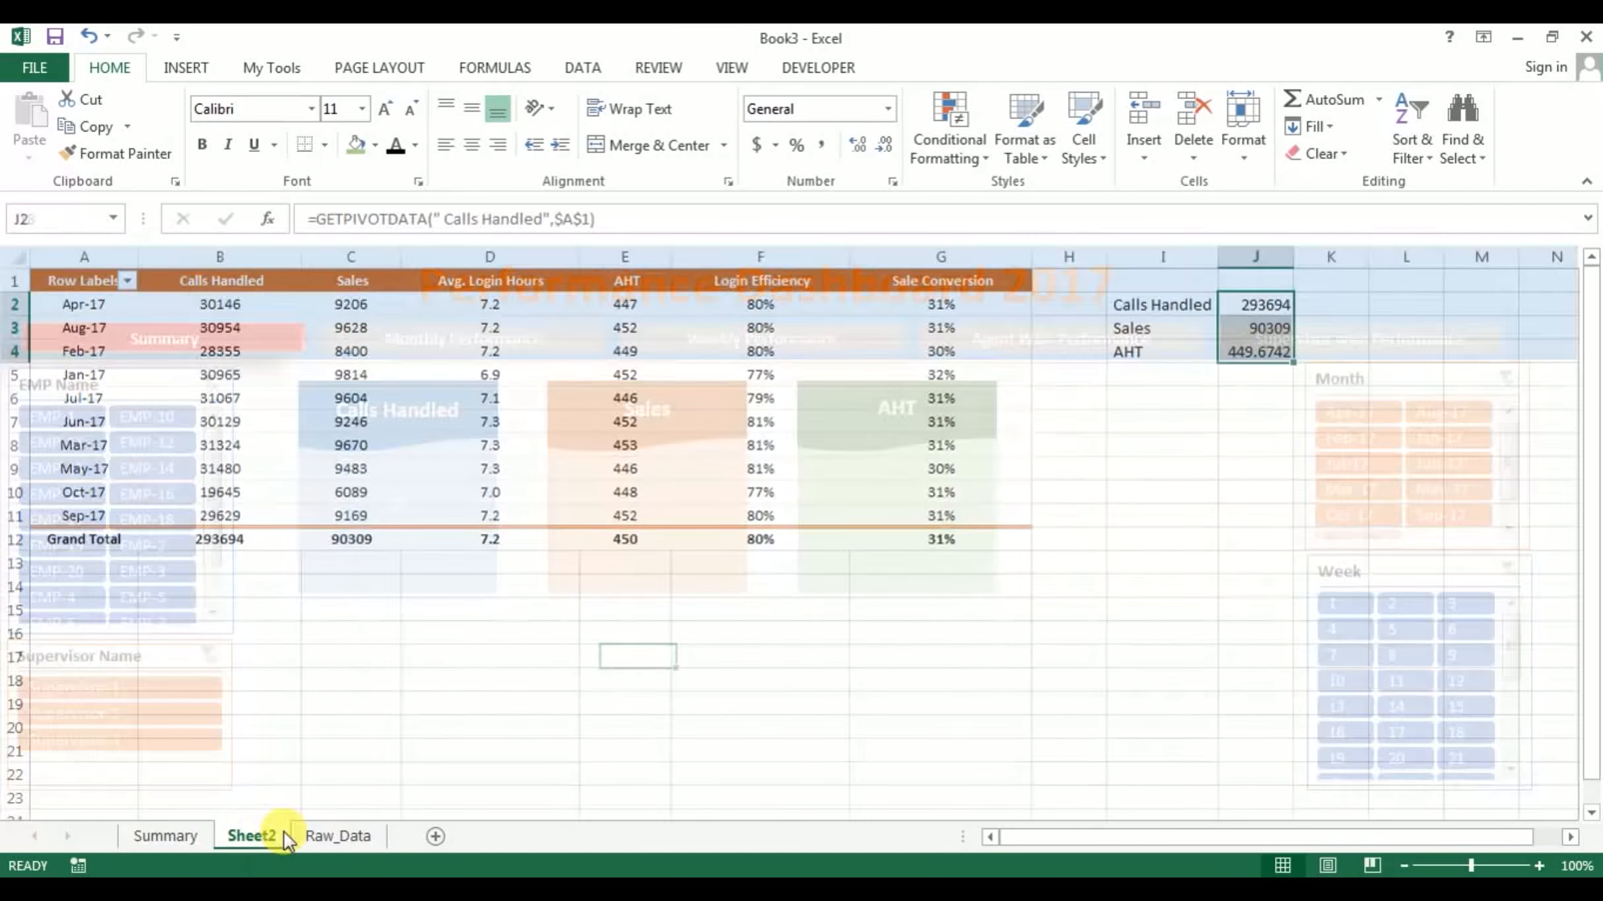
pyautogui.click(1247, 398)
# Format the KPI values in J2:J4 to show no decimal places
pyautogui.moveTo(1261, 306); pyautogui.dragTo(1268, 352)
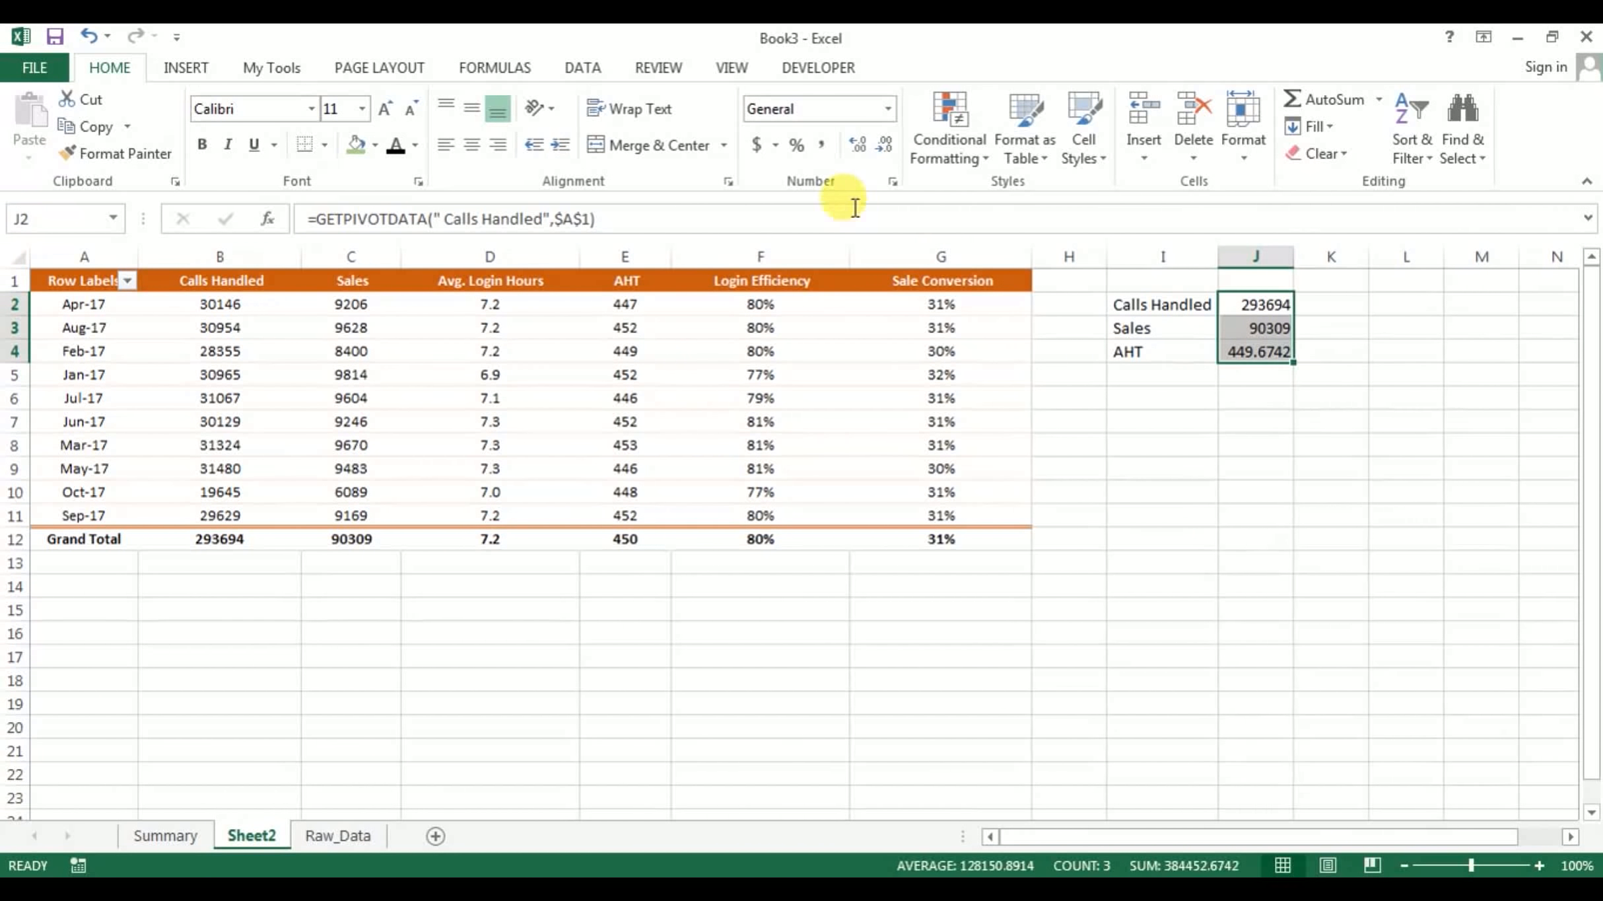
pyautogui.click(885, 144)
pyautogui.click(885, 144)
pyautogui.click(884, 144)
pyautogui.click(885, 144)
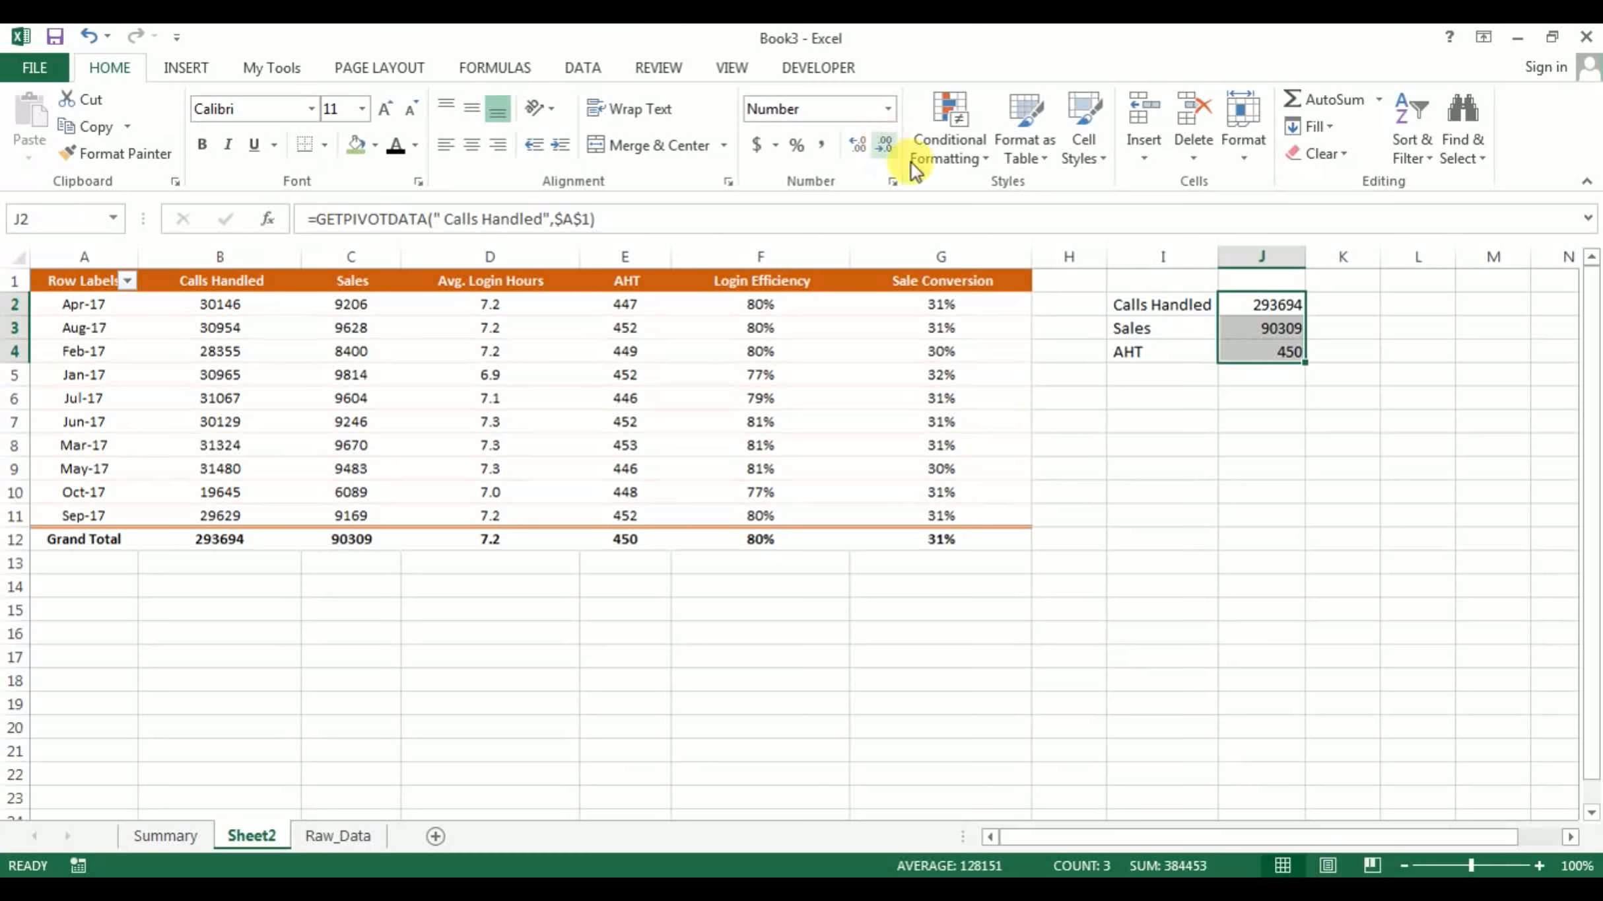
pyautogui.click(1276, 374)
pyautogui.click(1261, 328)
# Link the text box on the Summary sheet's Calls Handled card to =Sheet2!J2
pyautogui.click(164, 835)
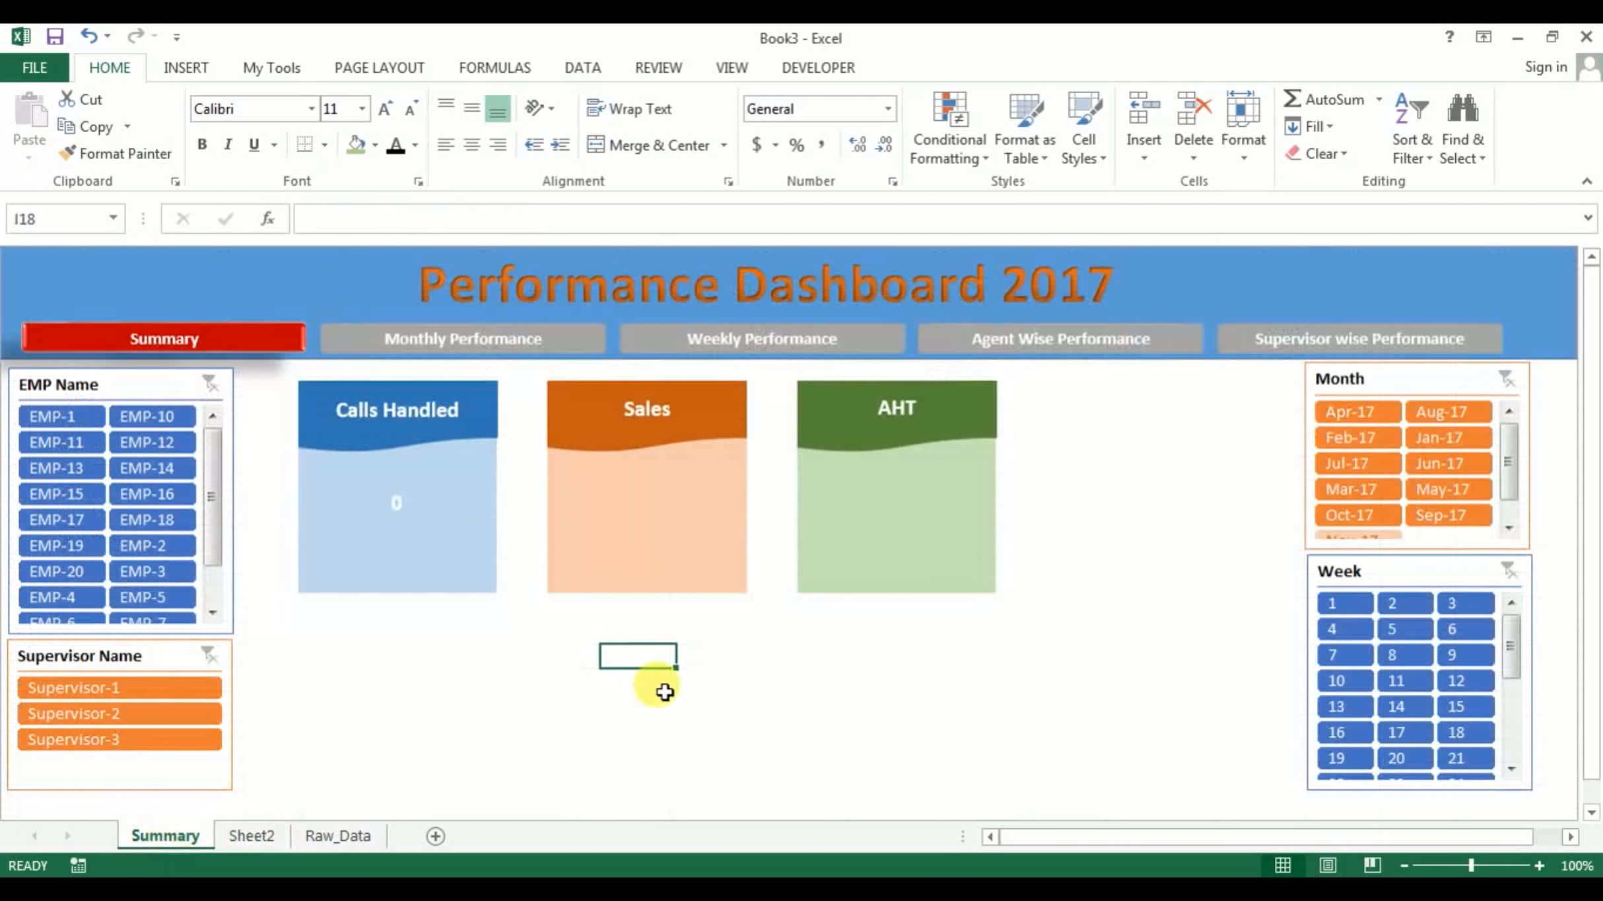
pyautogui.click(251, 835)
pyautogui.click(1210, 466)
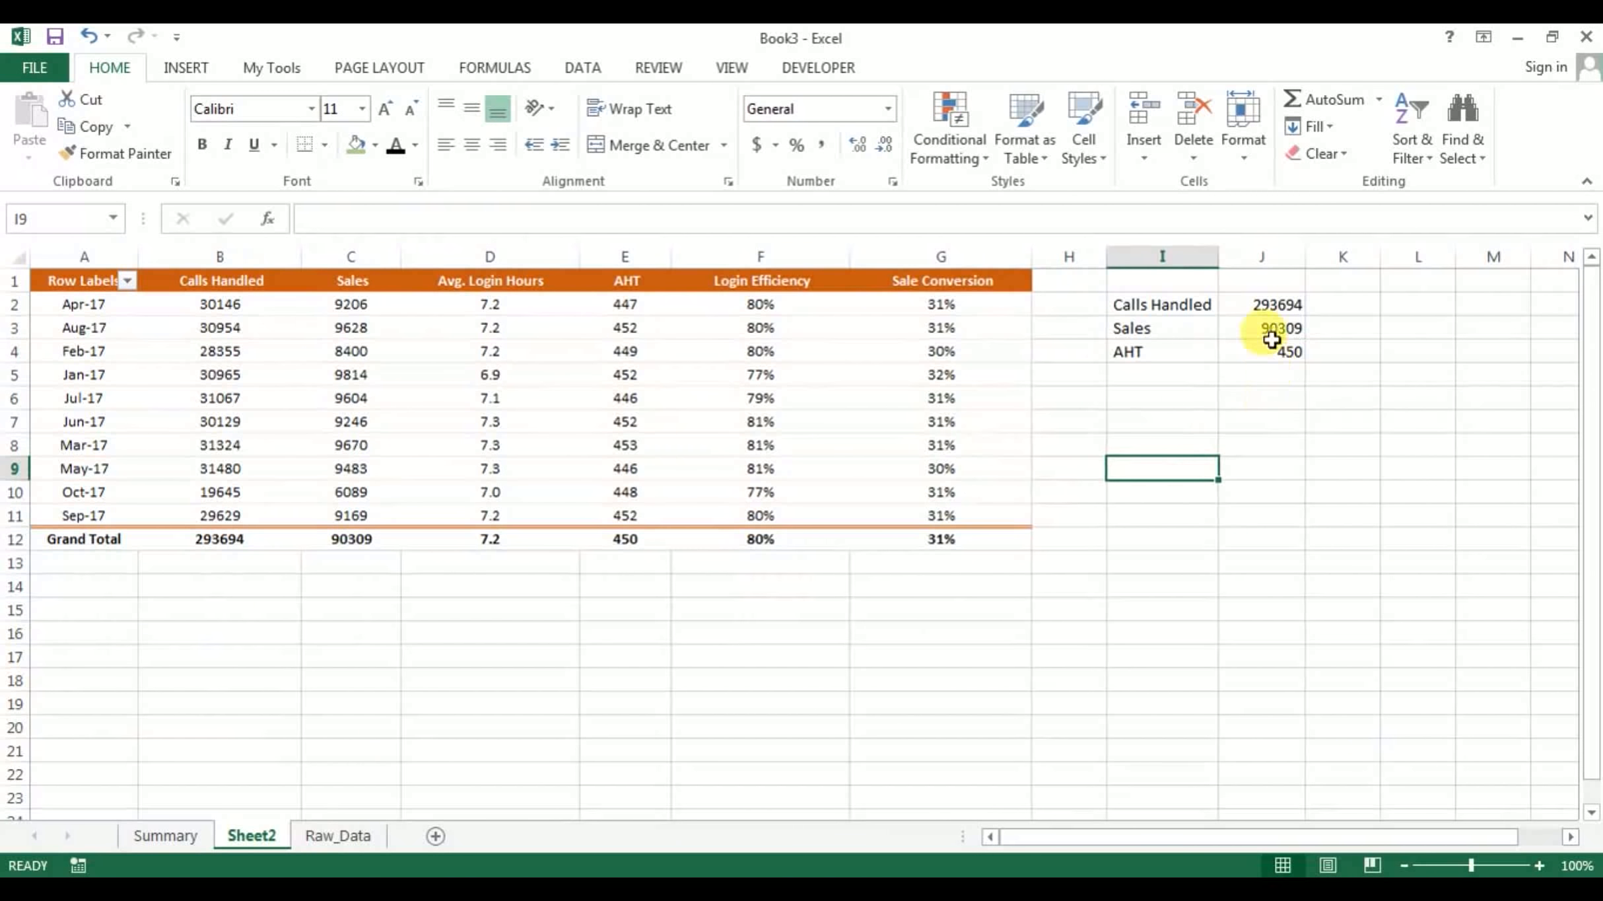
pyautogui.click(1265, 301)
pyautogui.click(174, 835)
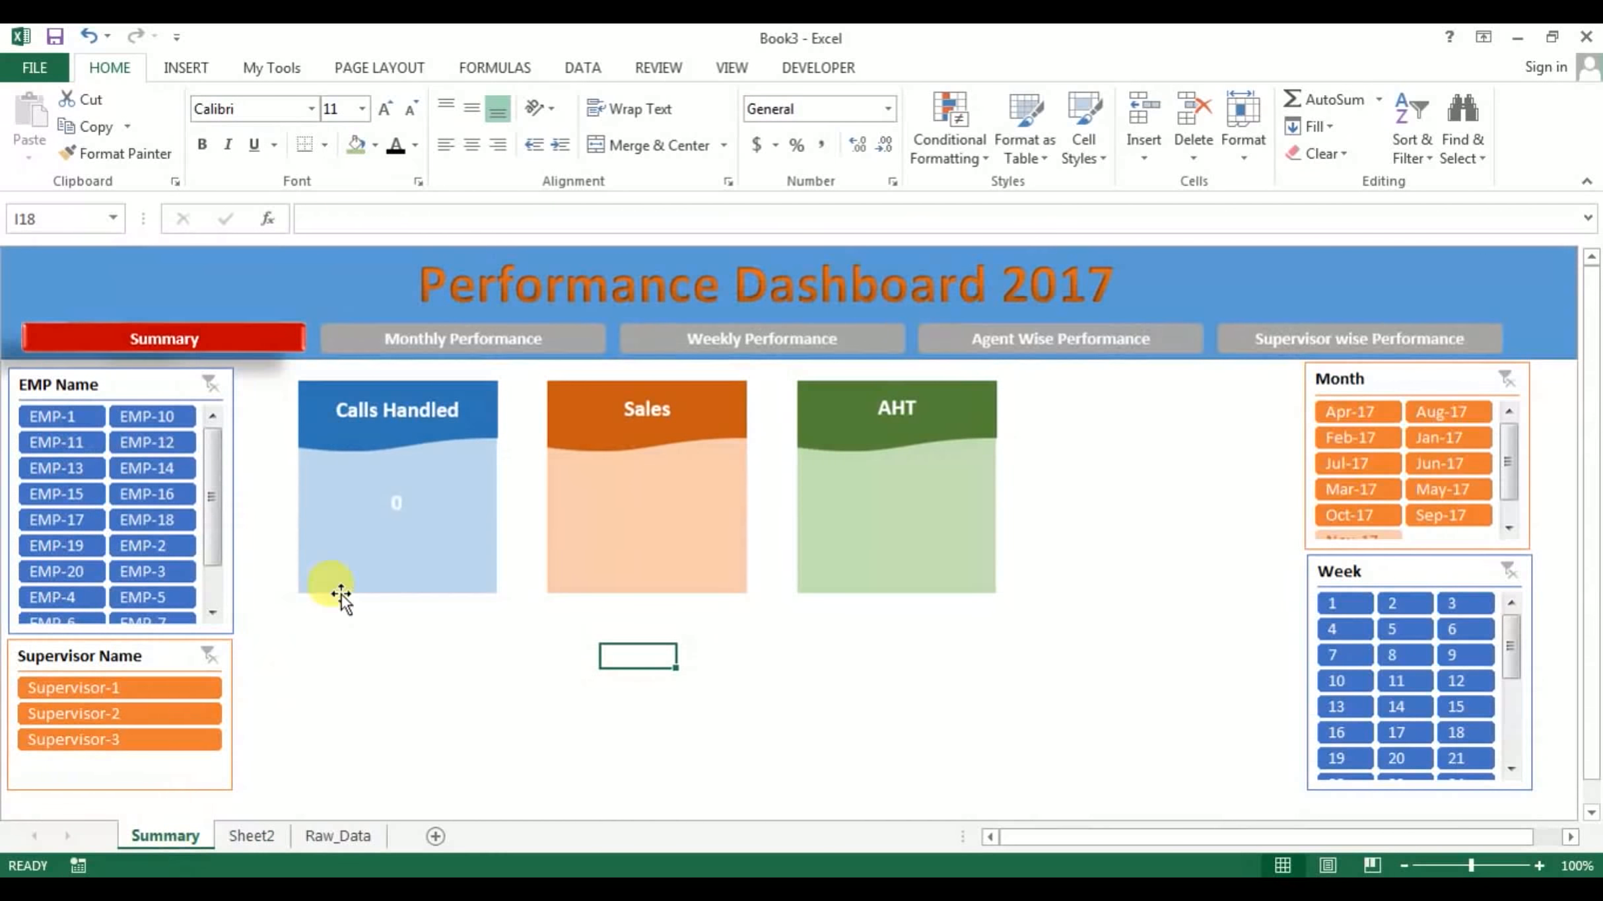
pyautogui.click(396, 513)
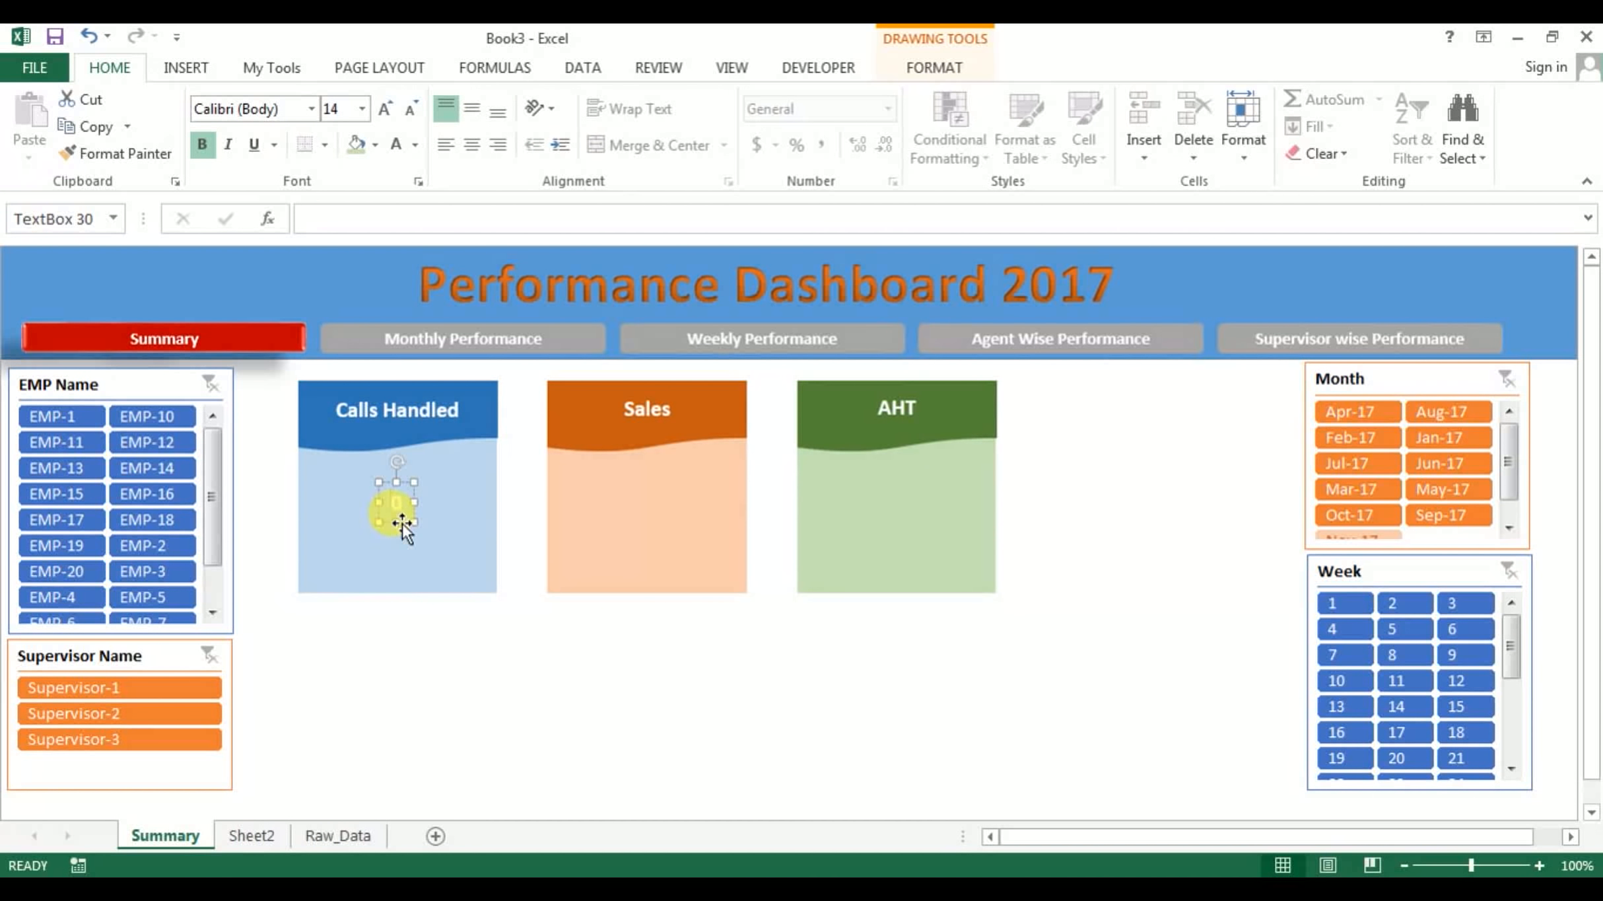
pyautogui.click(364, 225)
pyautogui.write('=')
pyautogui.click(248, 835)
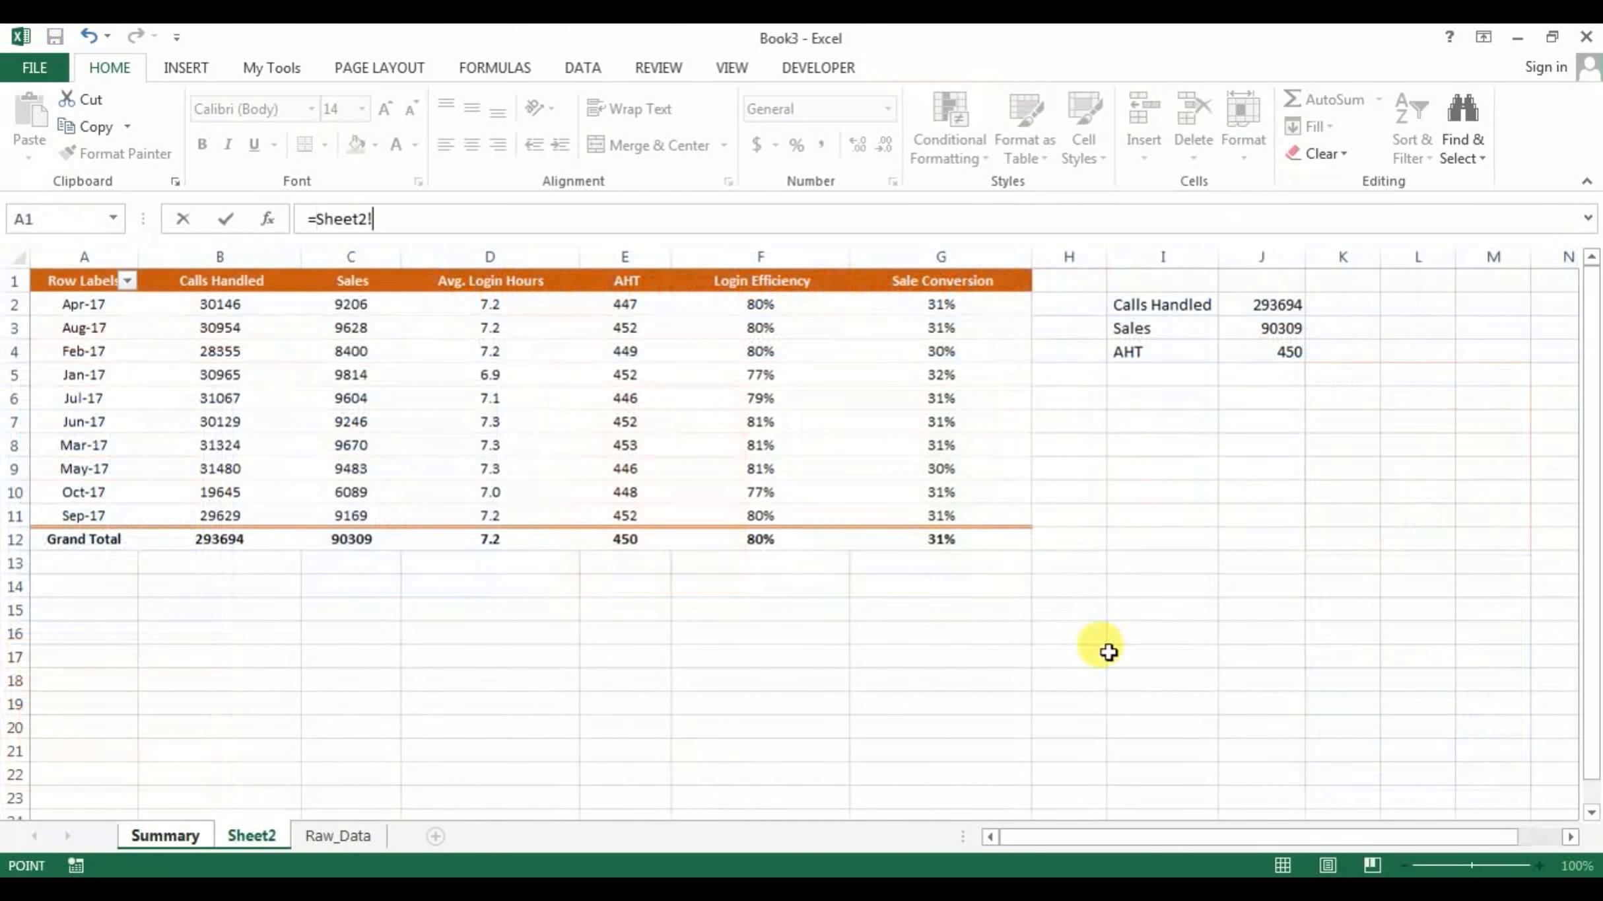
pyautogui.click(1291, 305)
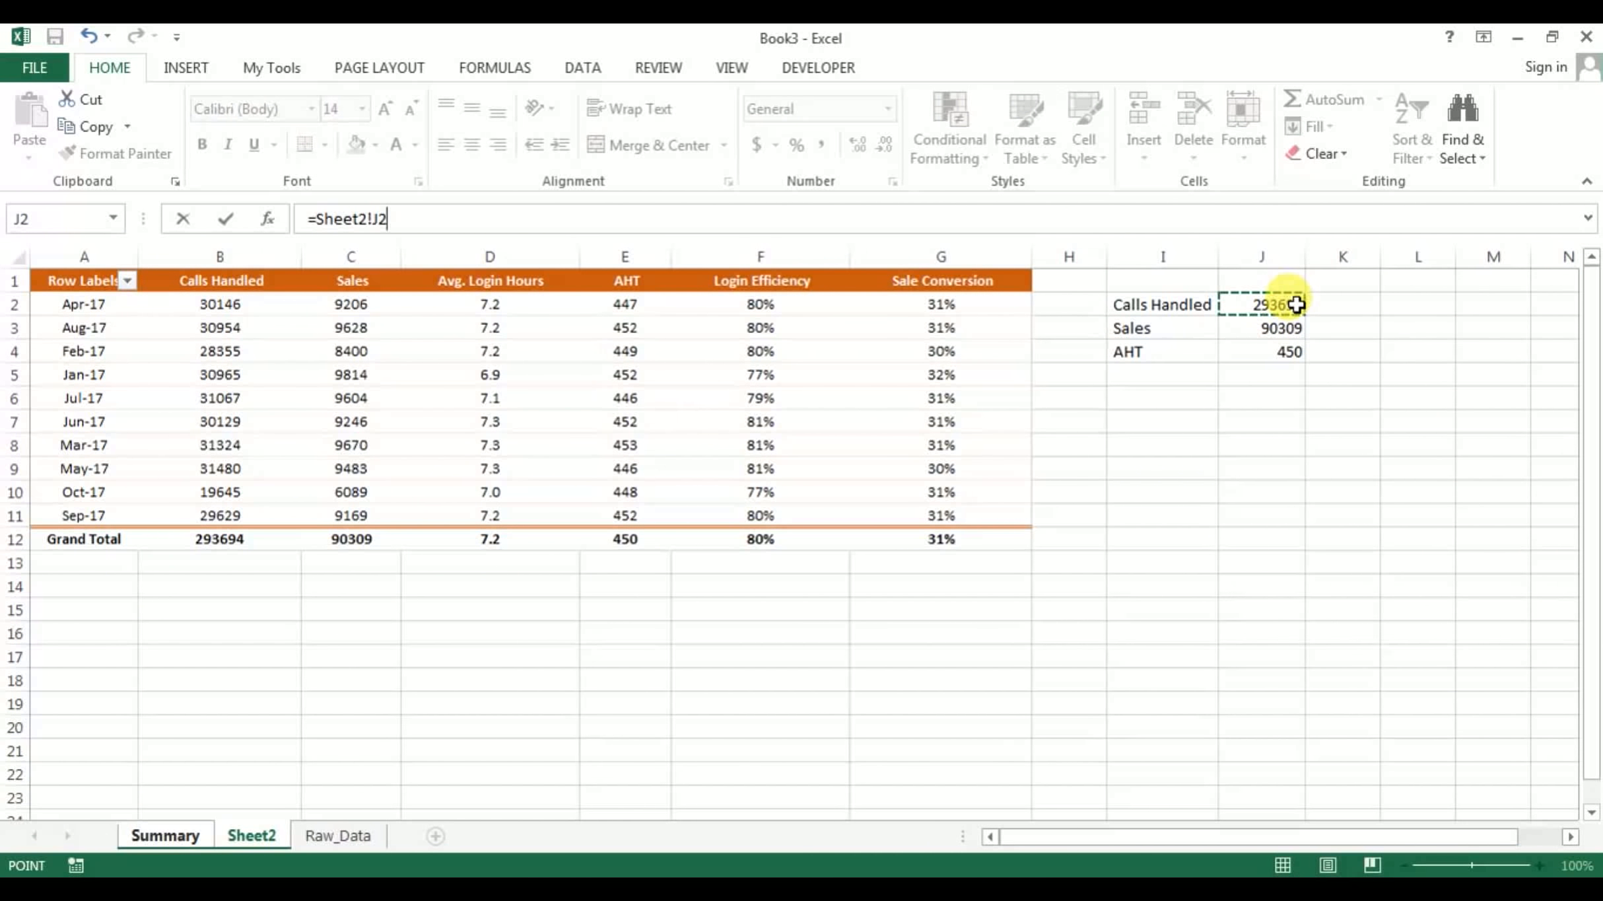
pyautogui.press('Return')
pyautogui.click(484, 725)
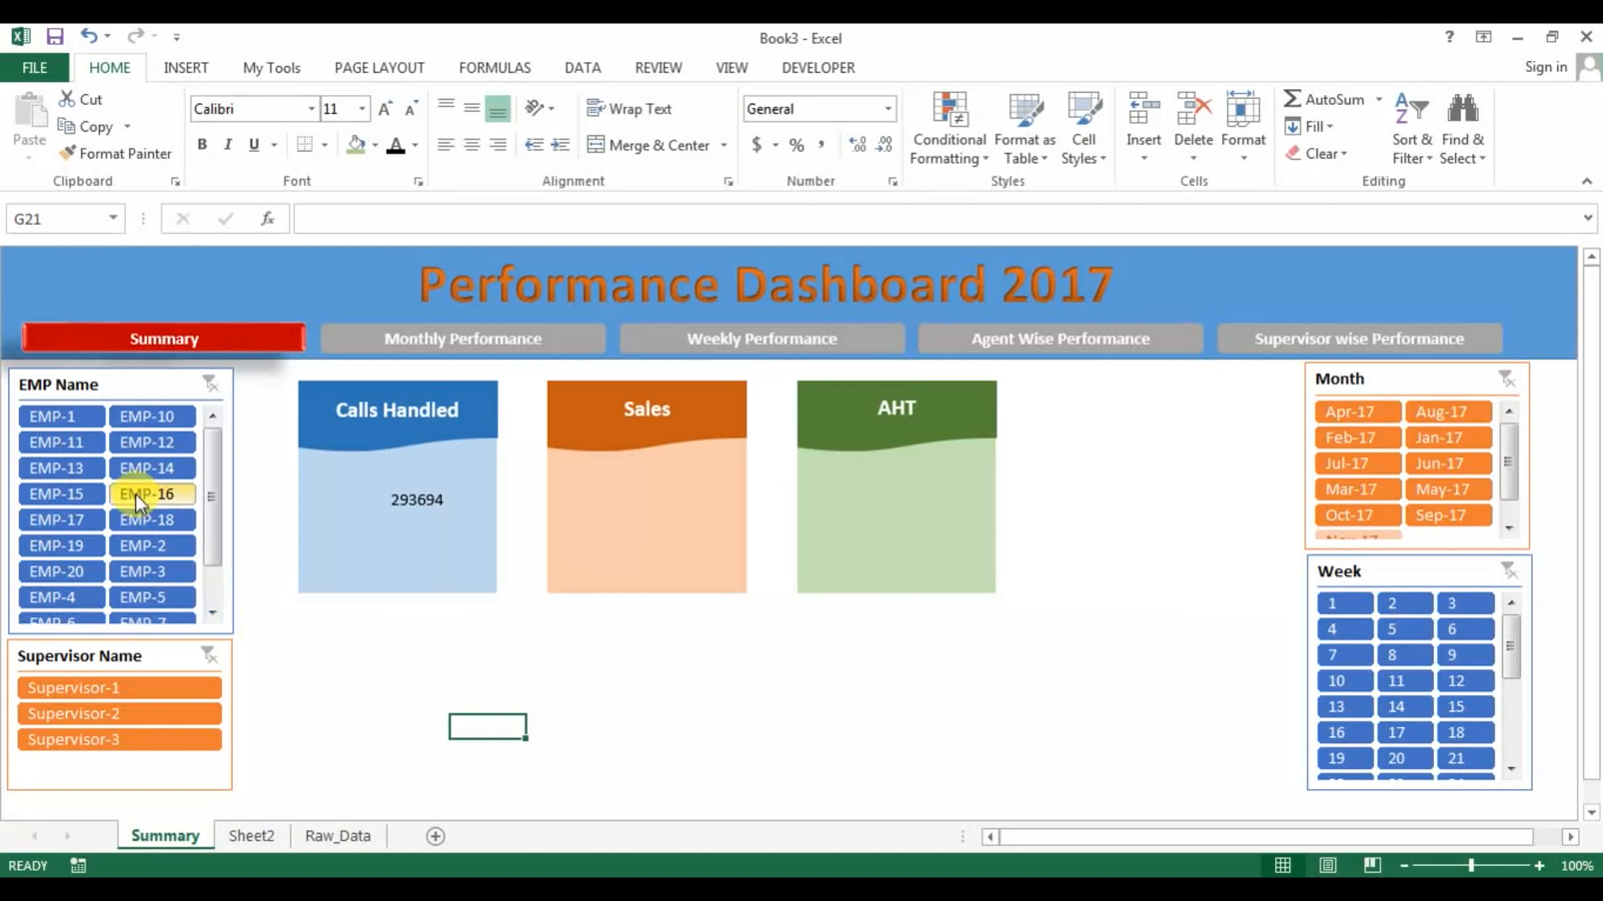
# Test the Calls Handled card by filtering to Supervisor-1, Supervisor-2 and Supervisor-3 in turn, and clear the supervisor filter
pyautogui.click(165, 685)
pyautogui.click(152, 713)
pyautogui.click(162, 738)
pyautogui.click(209, 655)
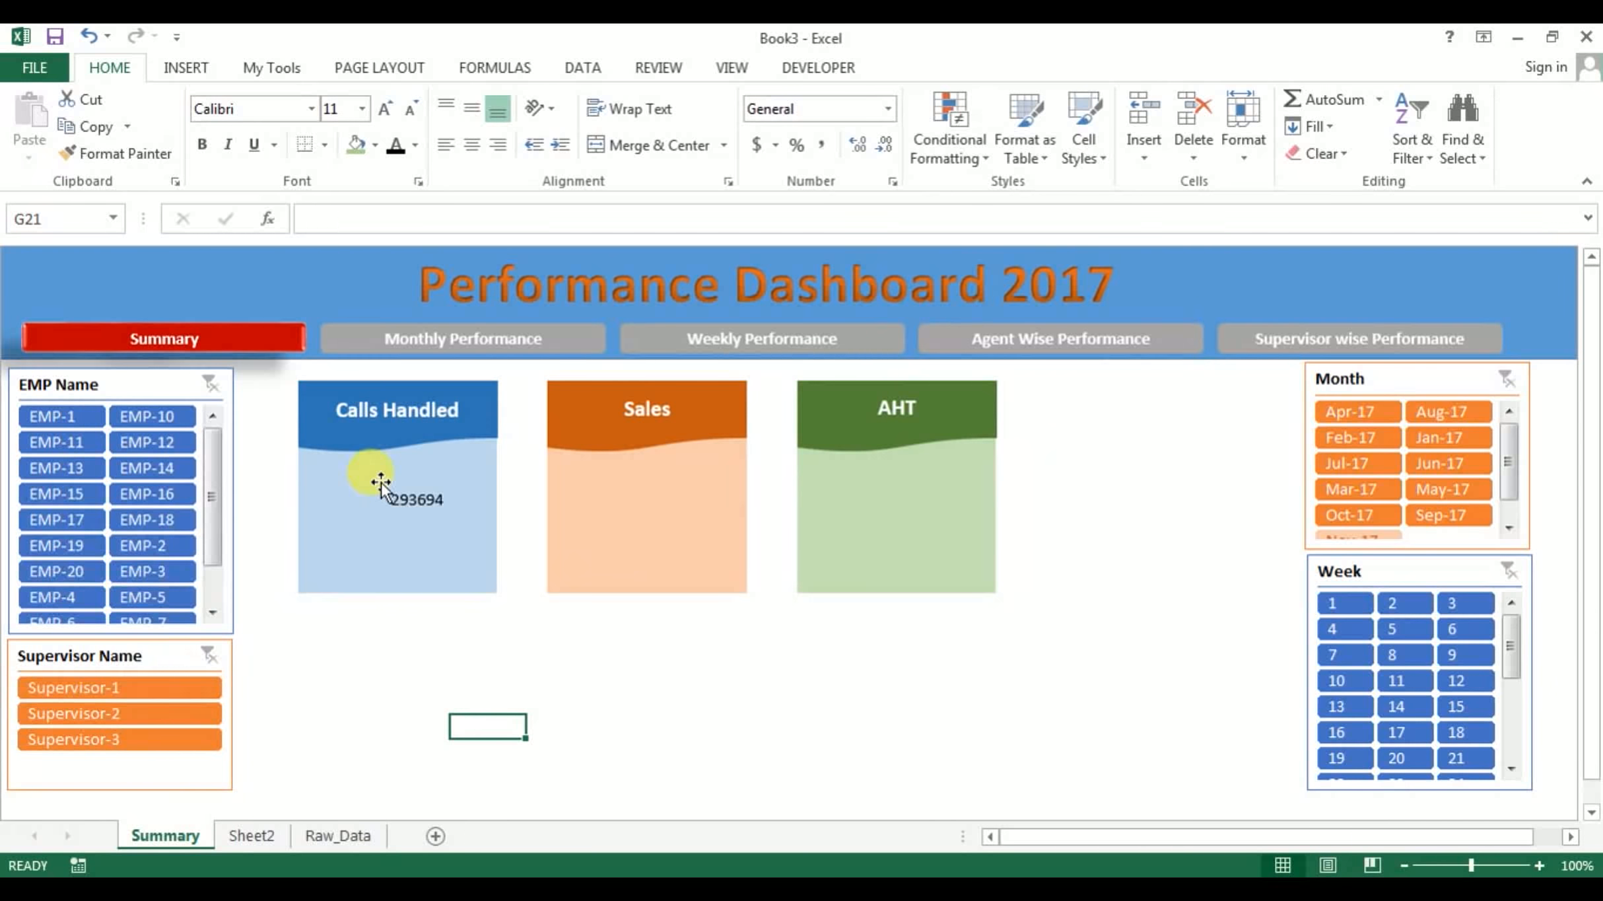
# Set the Calls Handled value's text box to Impact, size 22, and centre it on its card
pyautogui.click(437, 500)
pyautogui.moveTo(434, 517); pyautogui.dragTo(417, 520)
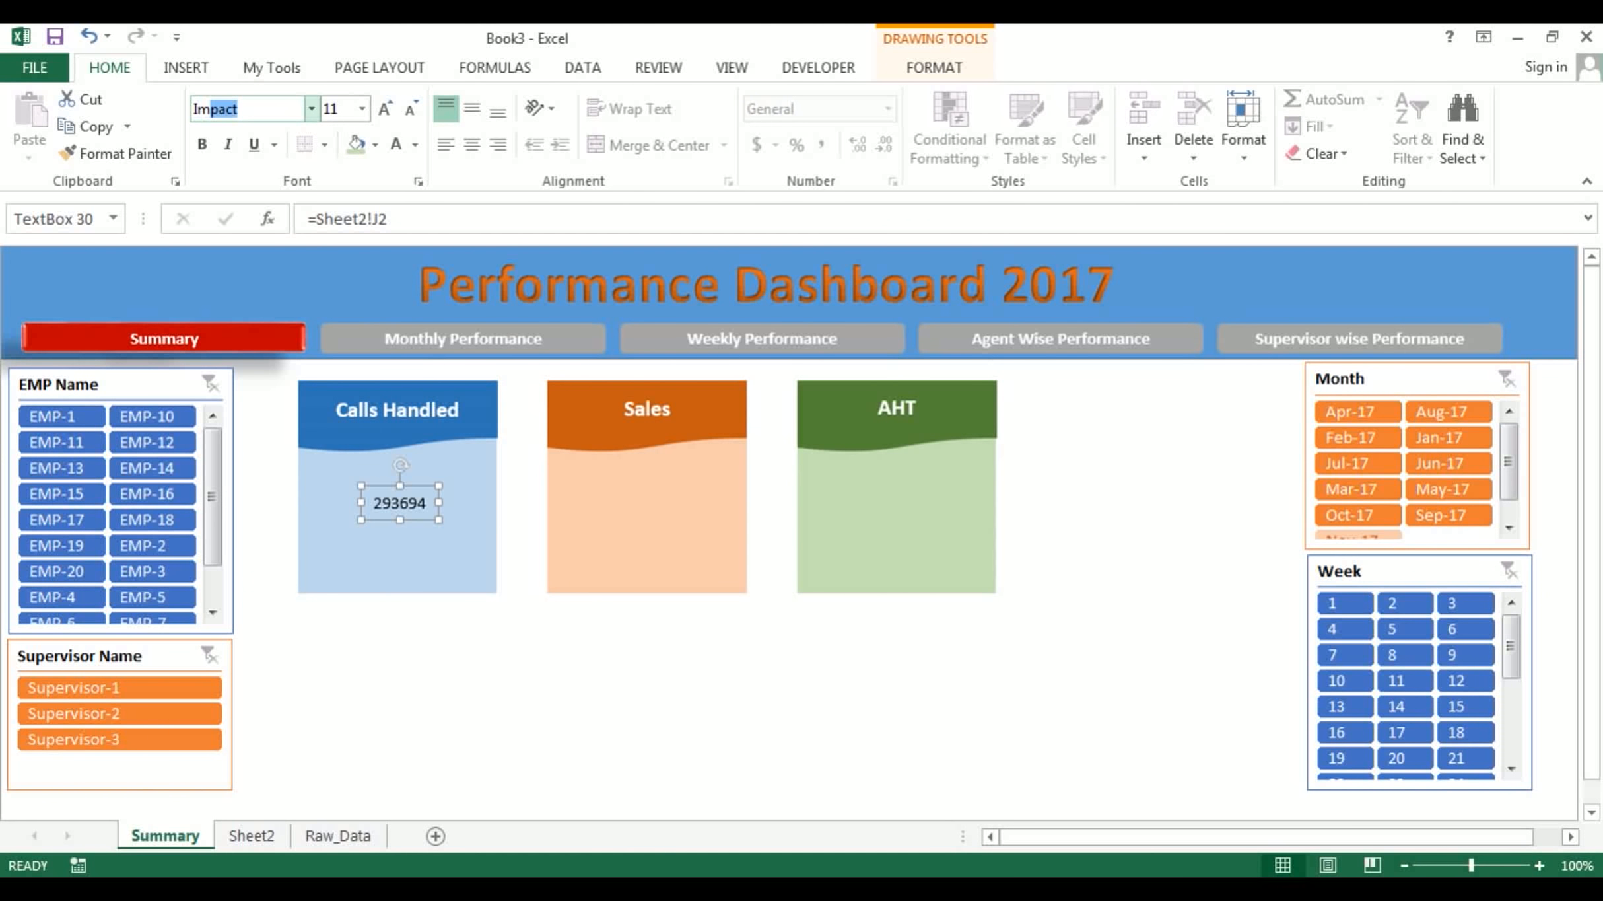
pyautogui.press('Return')
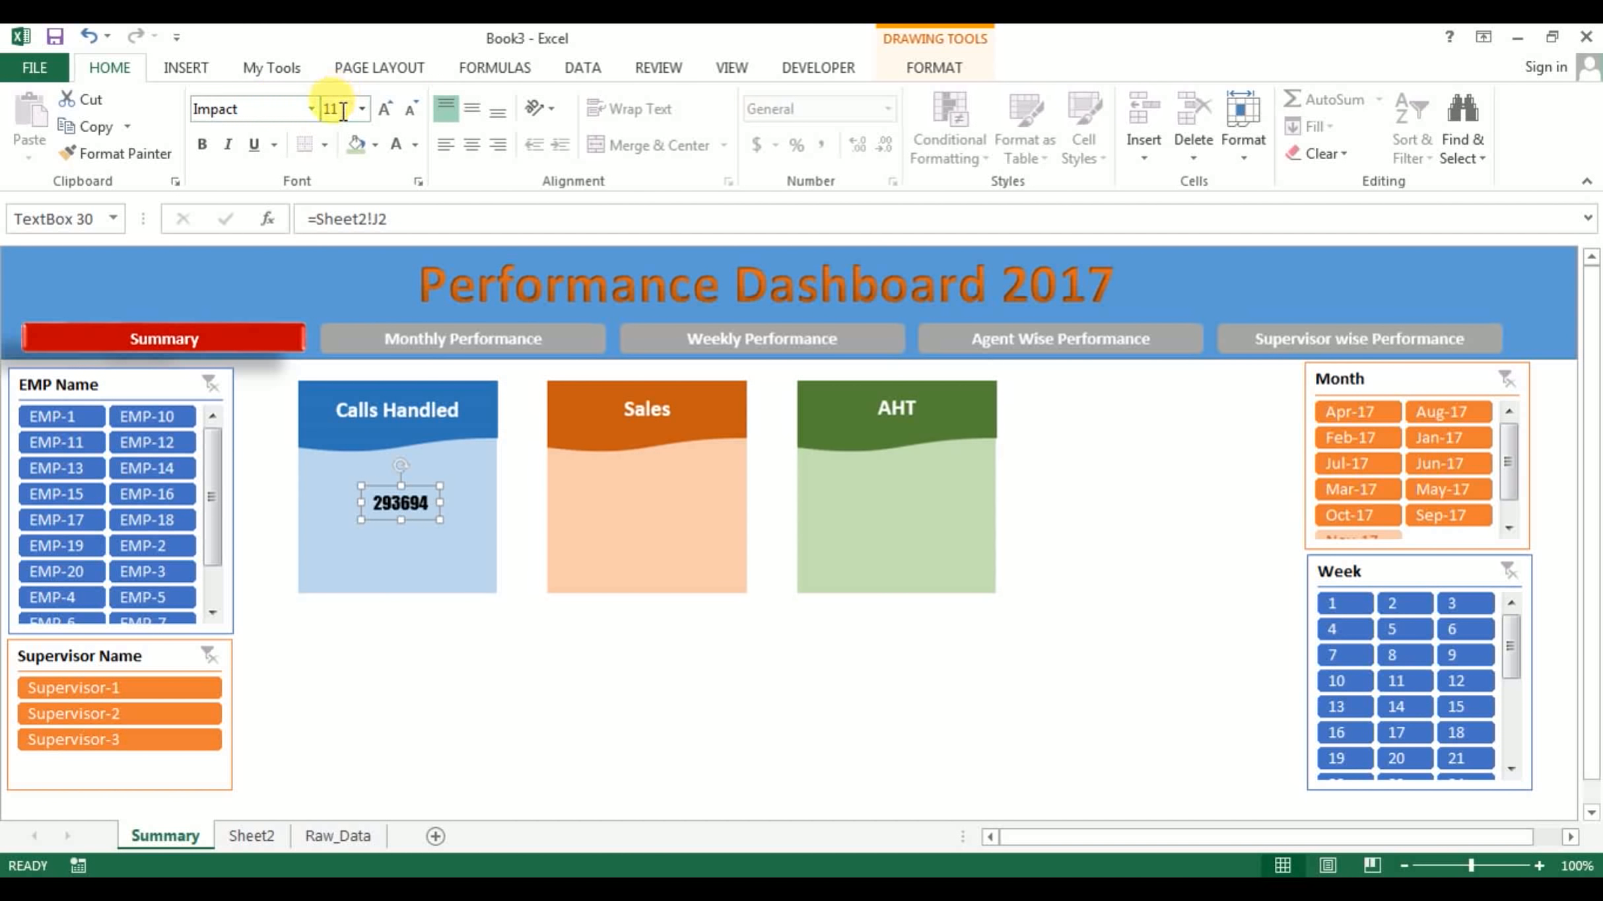
pyautogui.write('22')
pyautogui.press('Return')
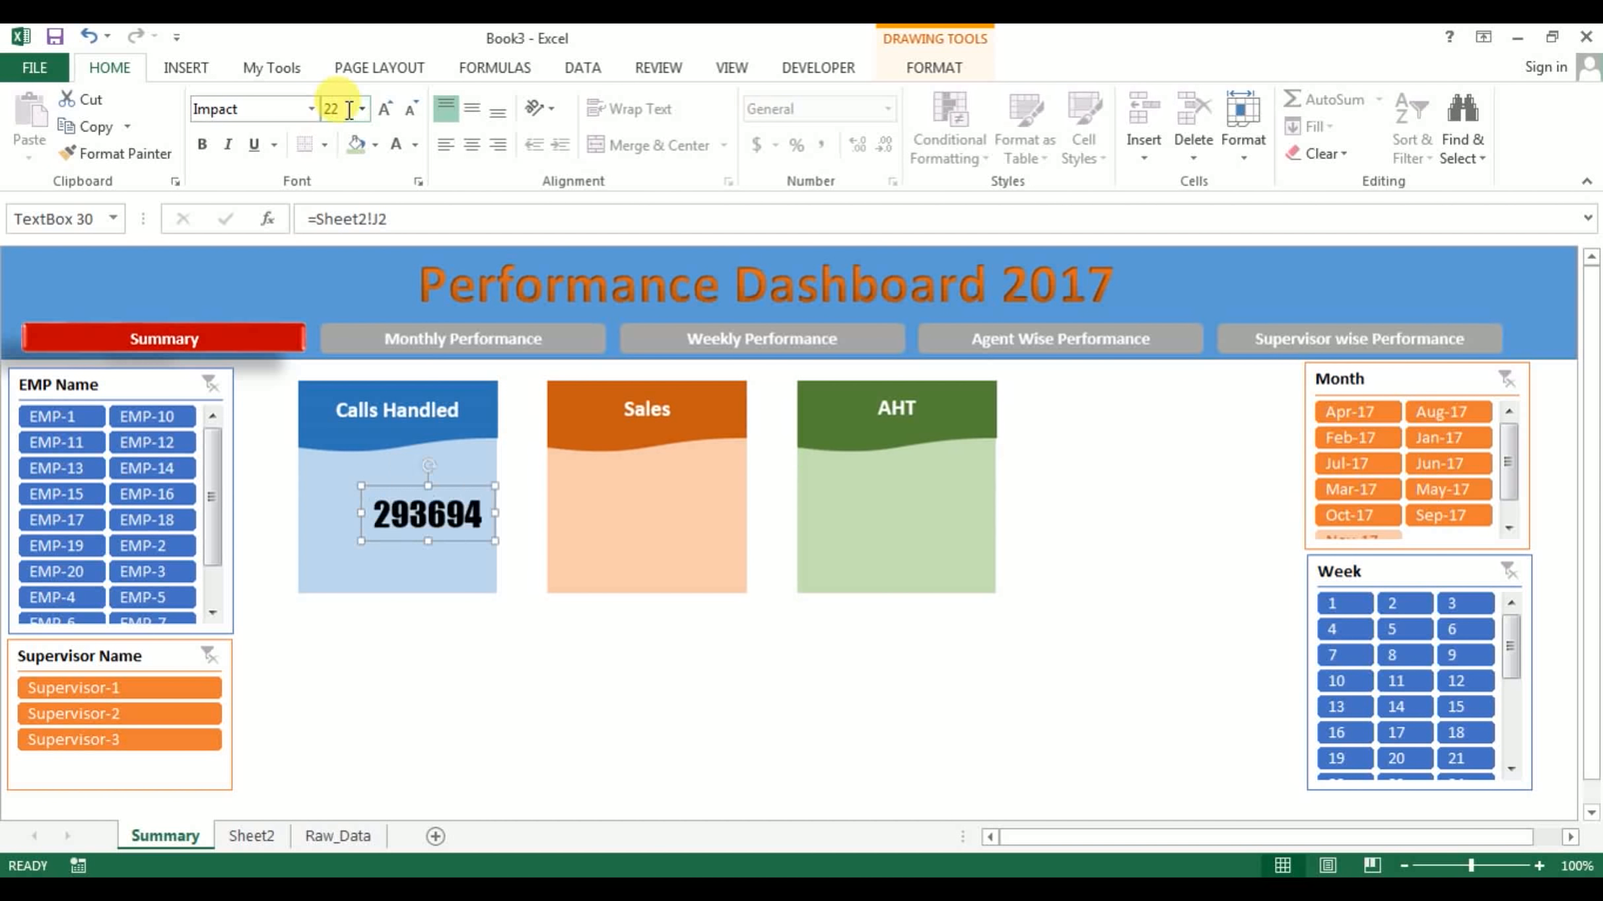
pyautogui.moveTo(448, 538); pyautogui.dragTo(420, 525)
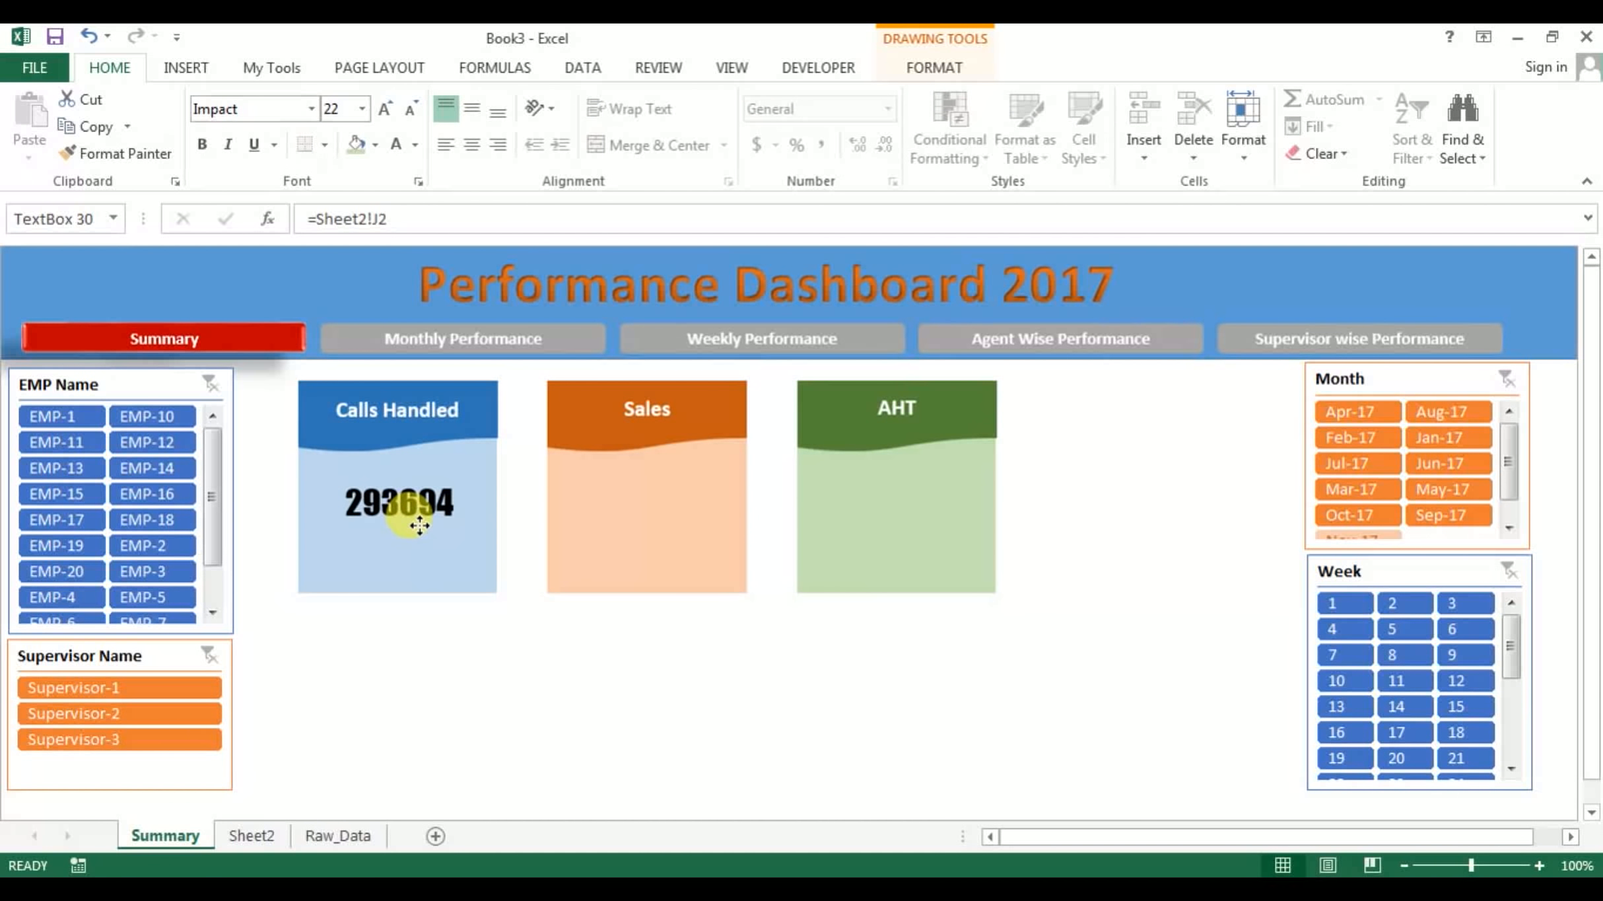
pyautogui.click(908, 66)
pyautogui.click(603, 103)
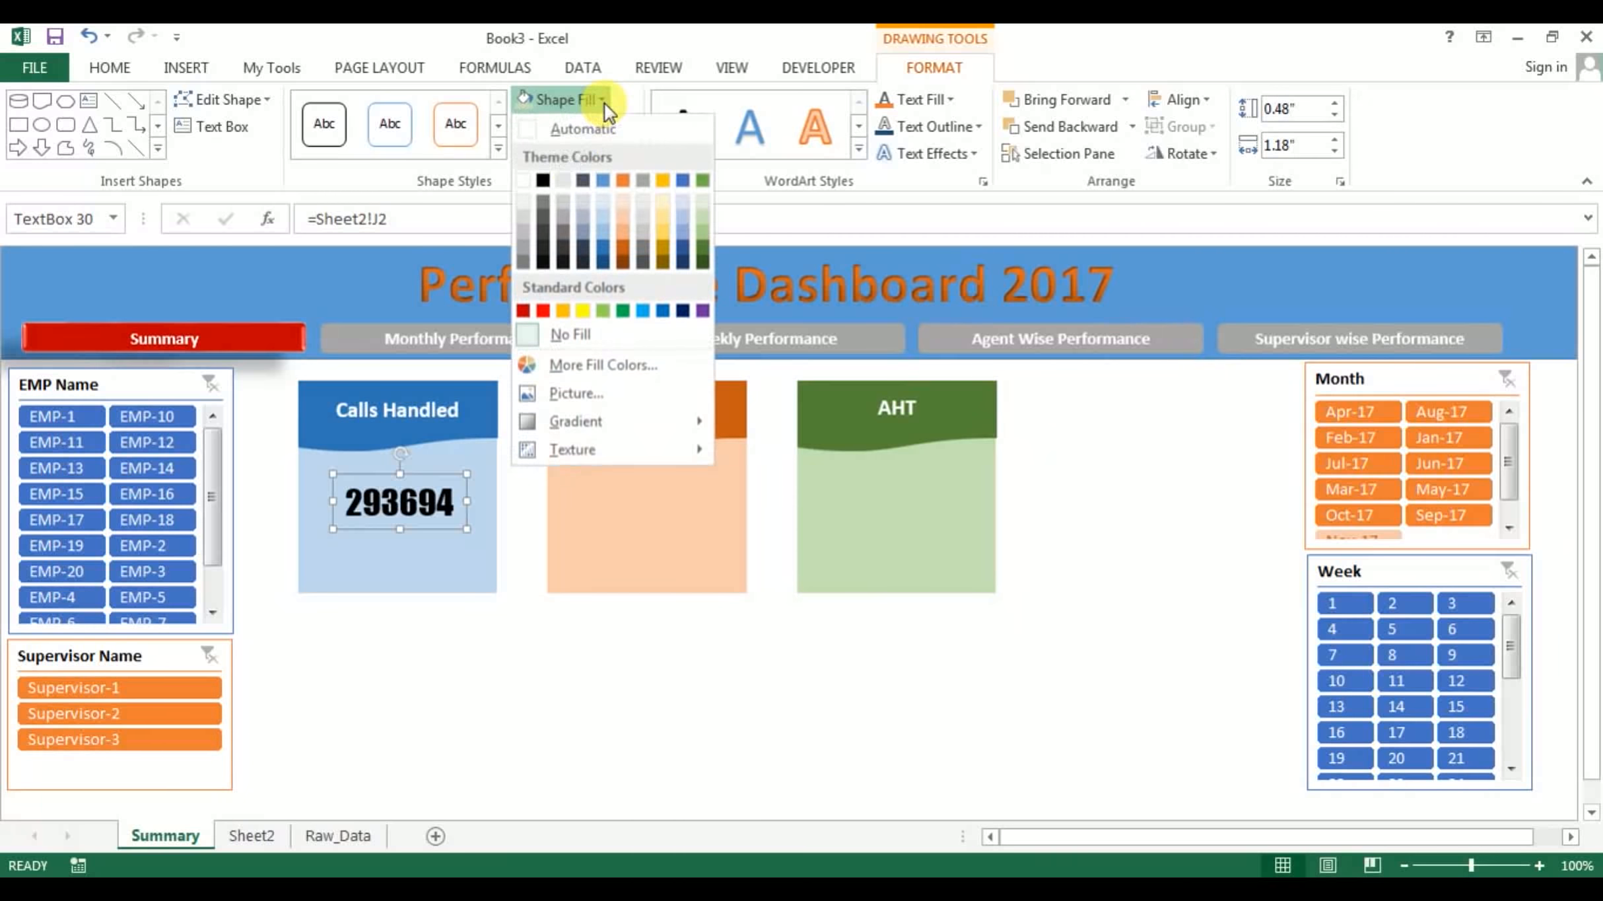
pyautogui.click(600, 243)
pyautogui.hotkey('ctrl', 'z')
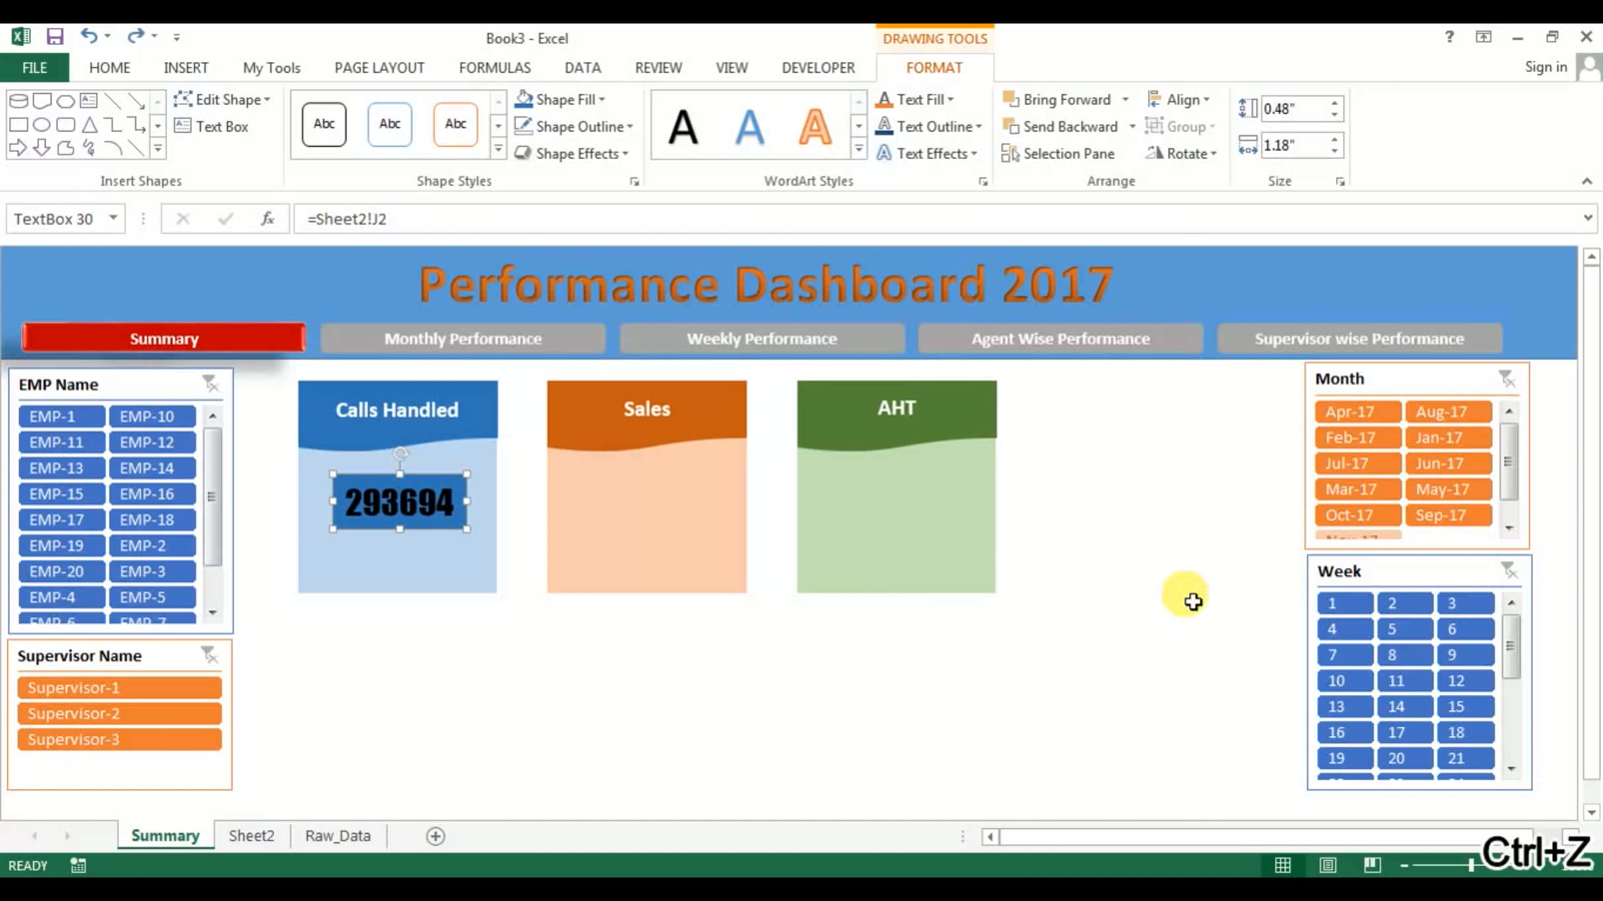
# Give the Calls Handled value a darker blue text fill with a Dark Variations gradient
pyautogui.click(954, 100)
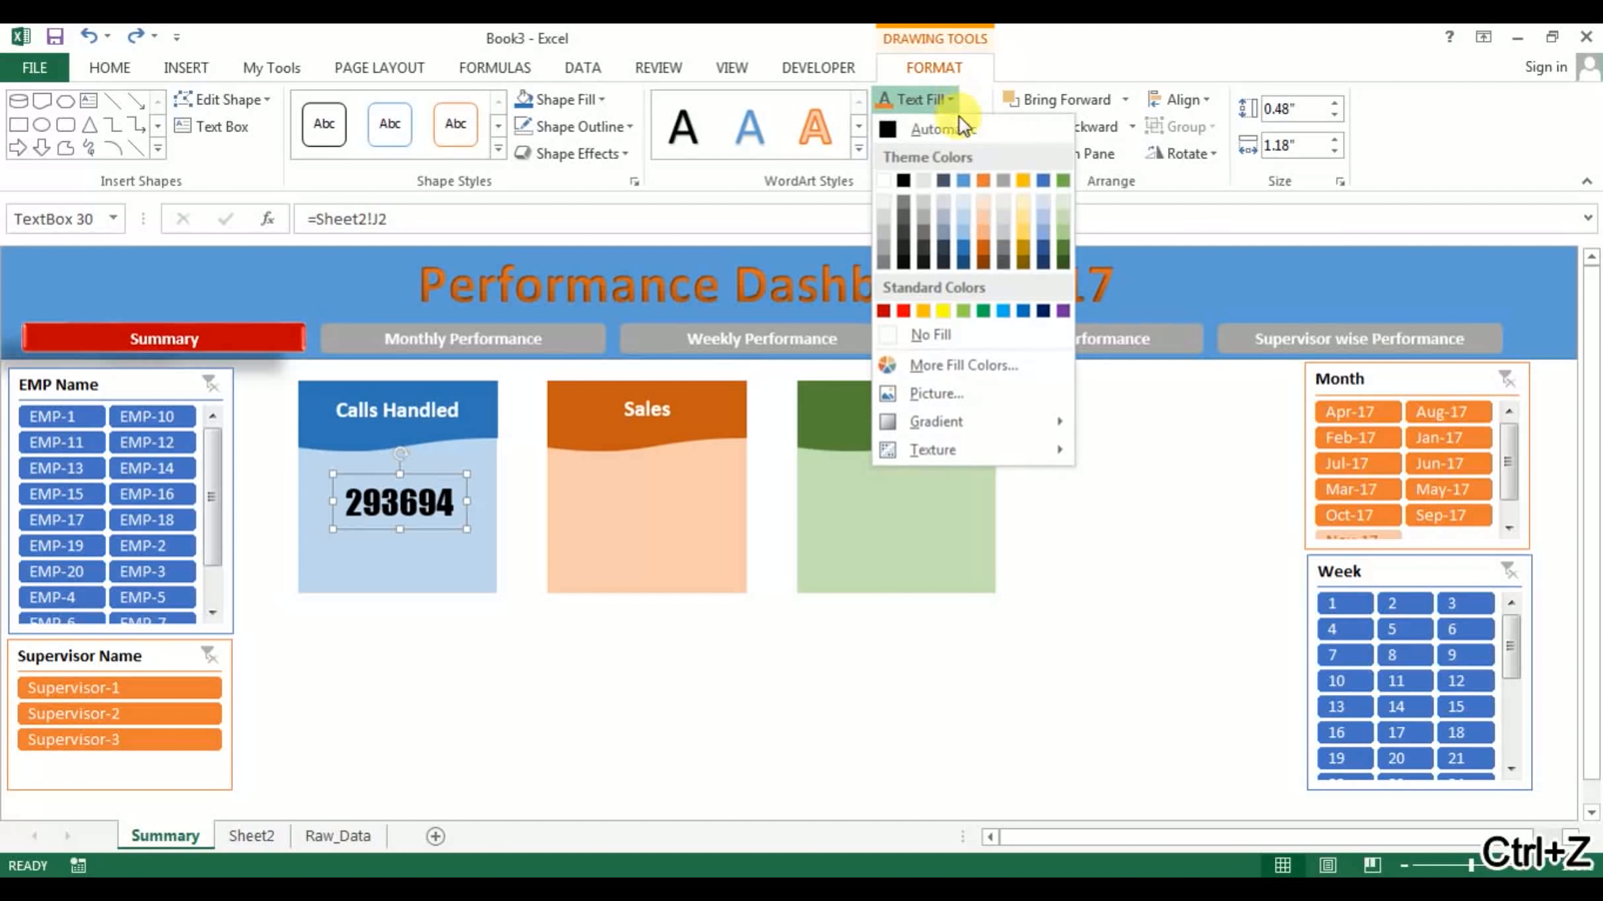
pyautogui.click(966, 248)
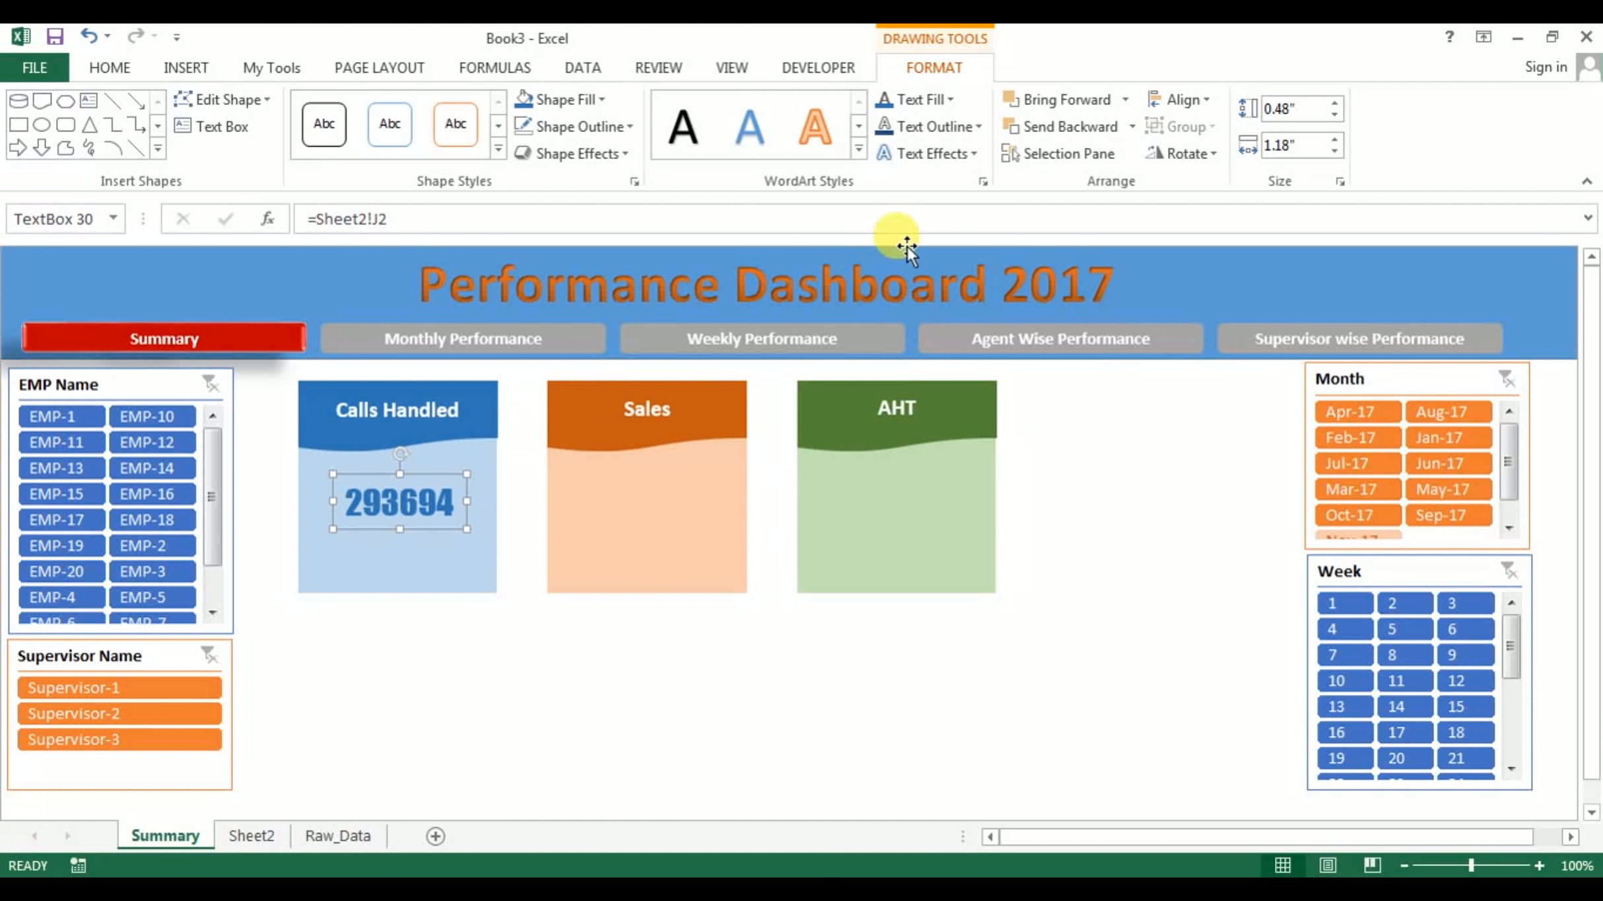
pyautogui.click(957, 103)
pyautogui.moveTo(953, 420)
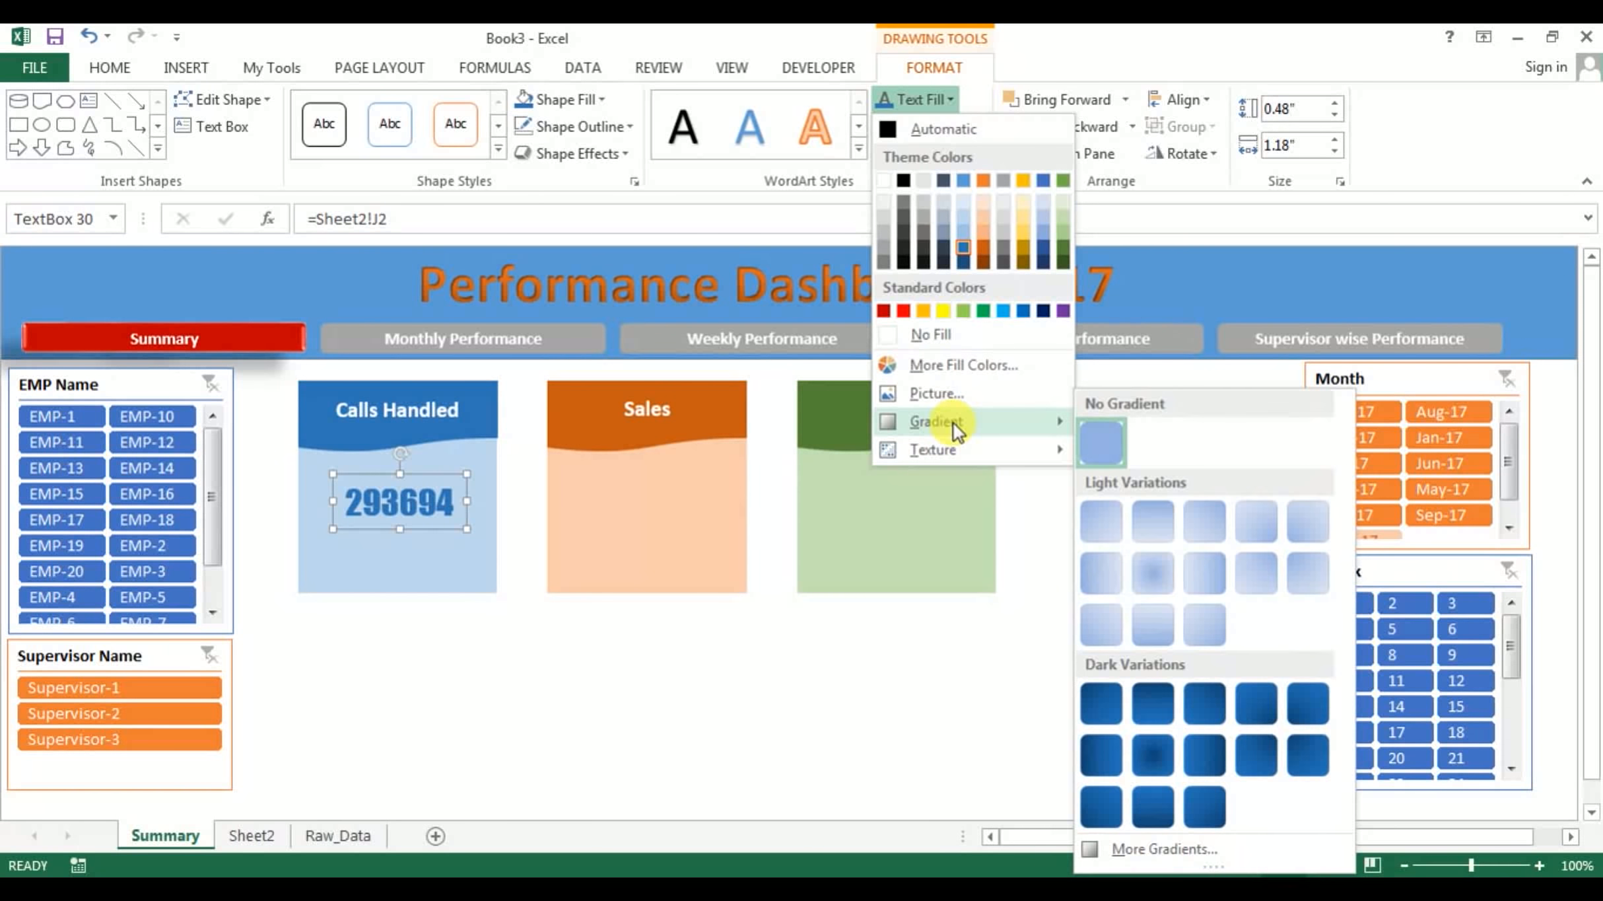
pyautogui.click(1154, 815)
pyautogui.click(609, 716)
# Copy the Calls Handled value's text box and place one copy on the Sales card and one on the AHT card
pyautogui.click(430, 519)
pyautogui.hotkey('ctrl', 'c')
pyautogui.hotkey('ctrl', 'v')
pyautogui.moveTo(456, 551); pyautogui.dragTo(930, 525)
pyautogui.hotkey('ctrl', 'v')
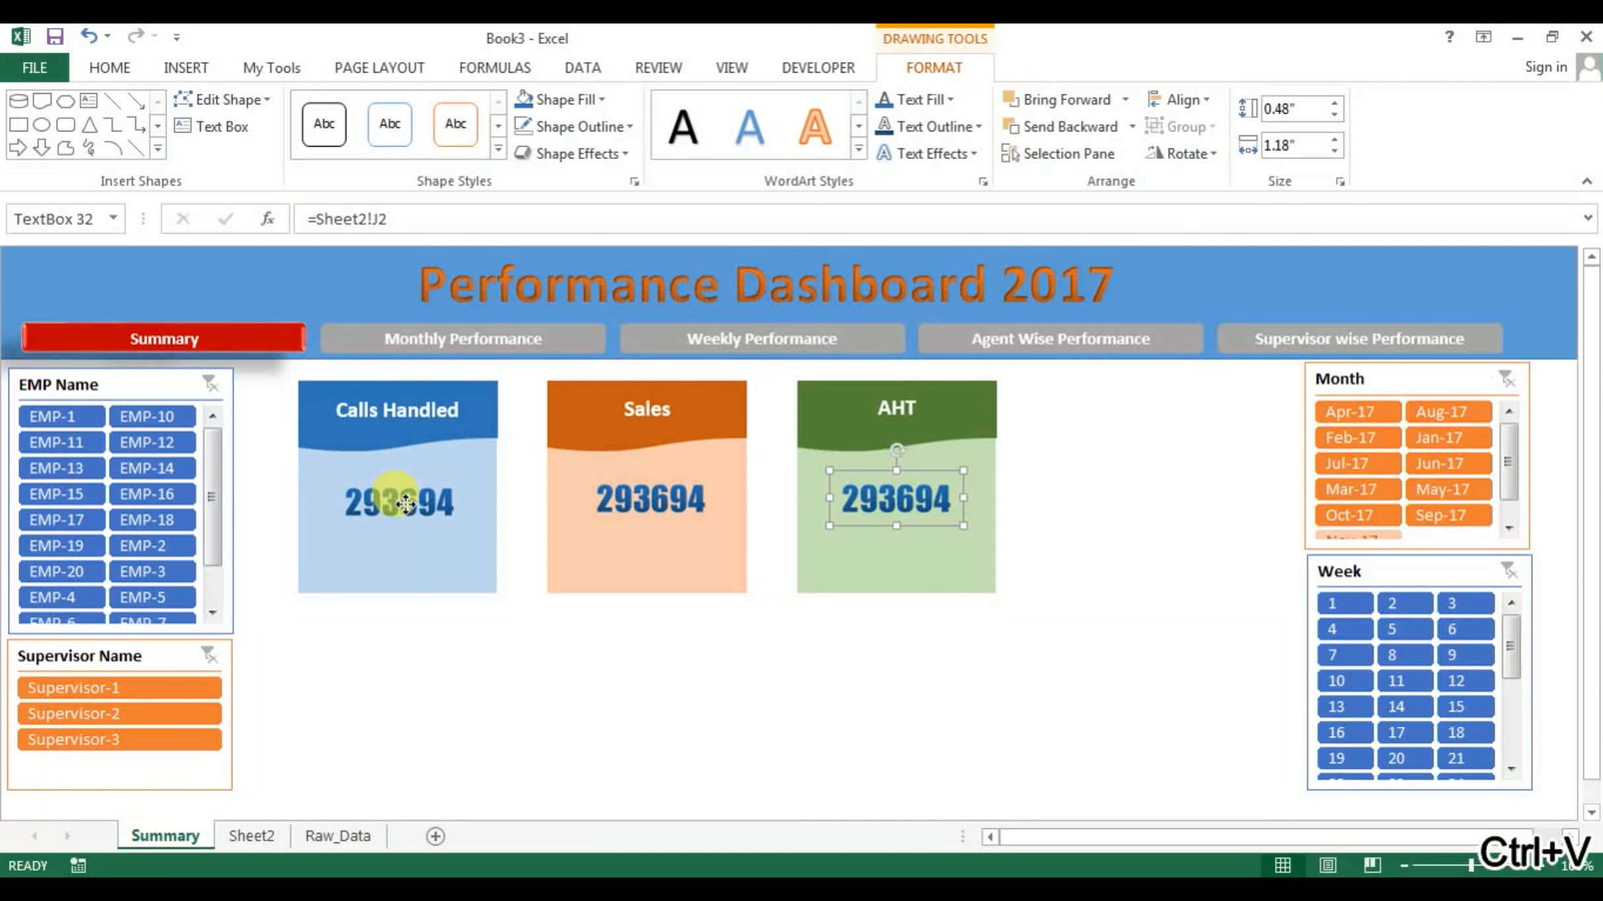
# Select the Calls Handled, Sales and AHT value text boxes together and move them slightly lower on their cards
pyautogui.keyDown('shift'); pyautogui.click(405, 504); pyautogui.keyUp('shift')
pyautogui.keyDown('shift'); pyautogui.click(653, 510); pyautogui.keyUp('shift')
pyautogui.moveTo(663, 522); pyautogui.dragTo(661, 536)
pyautogui.click(764, 659)
# Link the Sales card's value text box to cell J3 on Sheet2
pyautogui.click(674, 535)
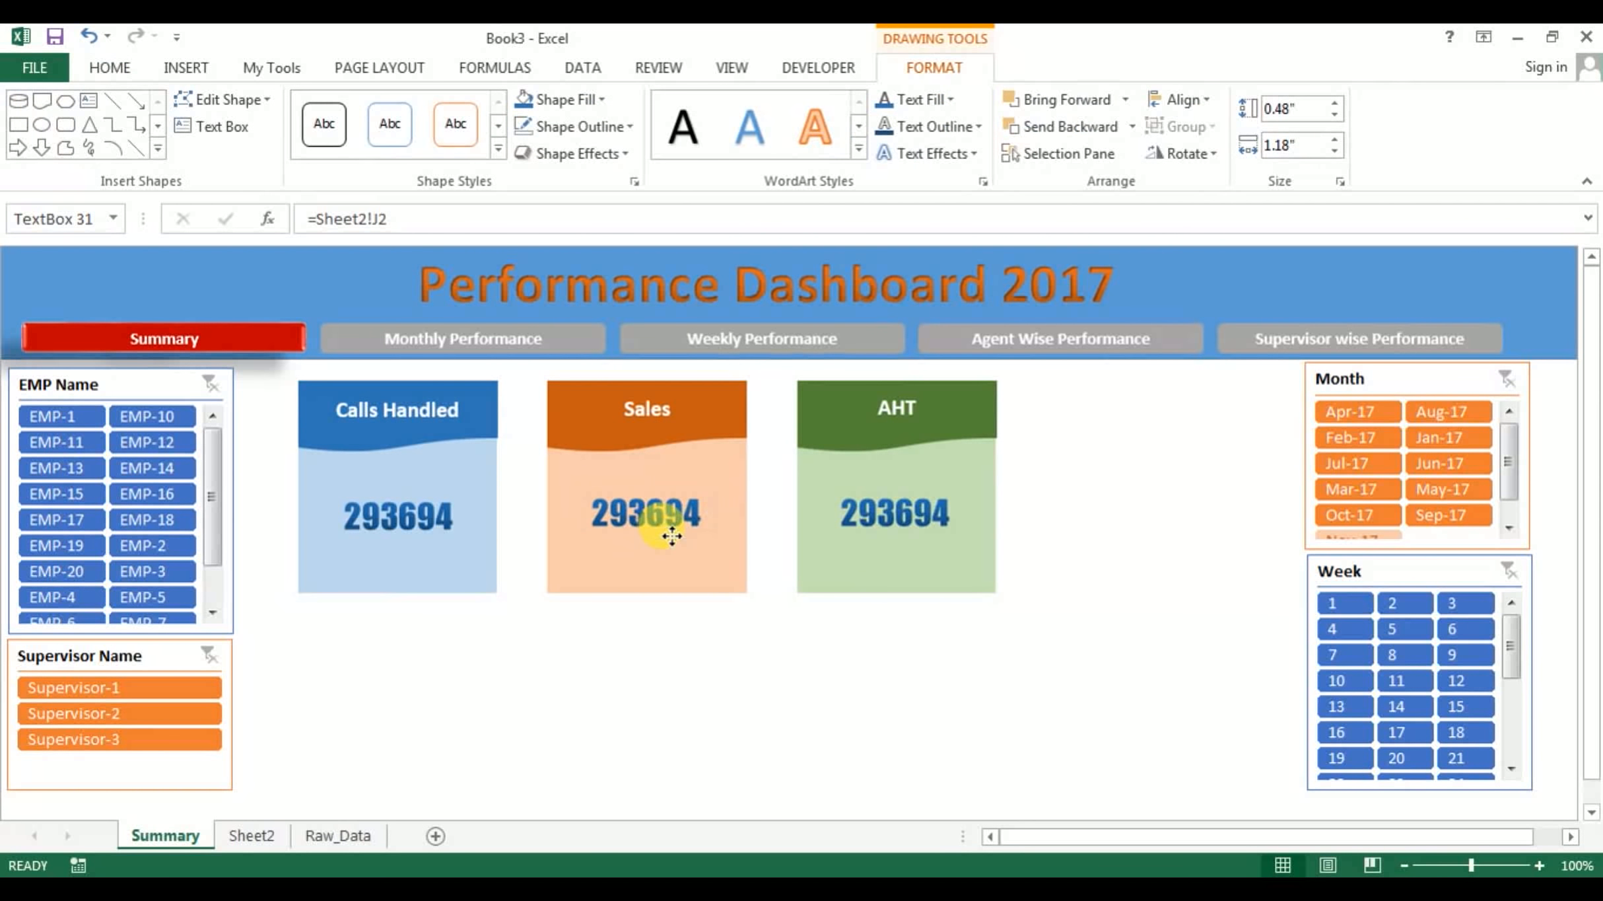
pyautogui.moveTo(409, 215); pyautogui.dragTo(135, 206)
pyautogui.write('=')
pyautogui.click(234, 834)
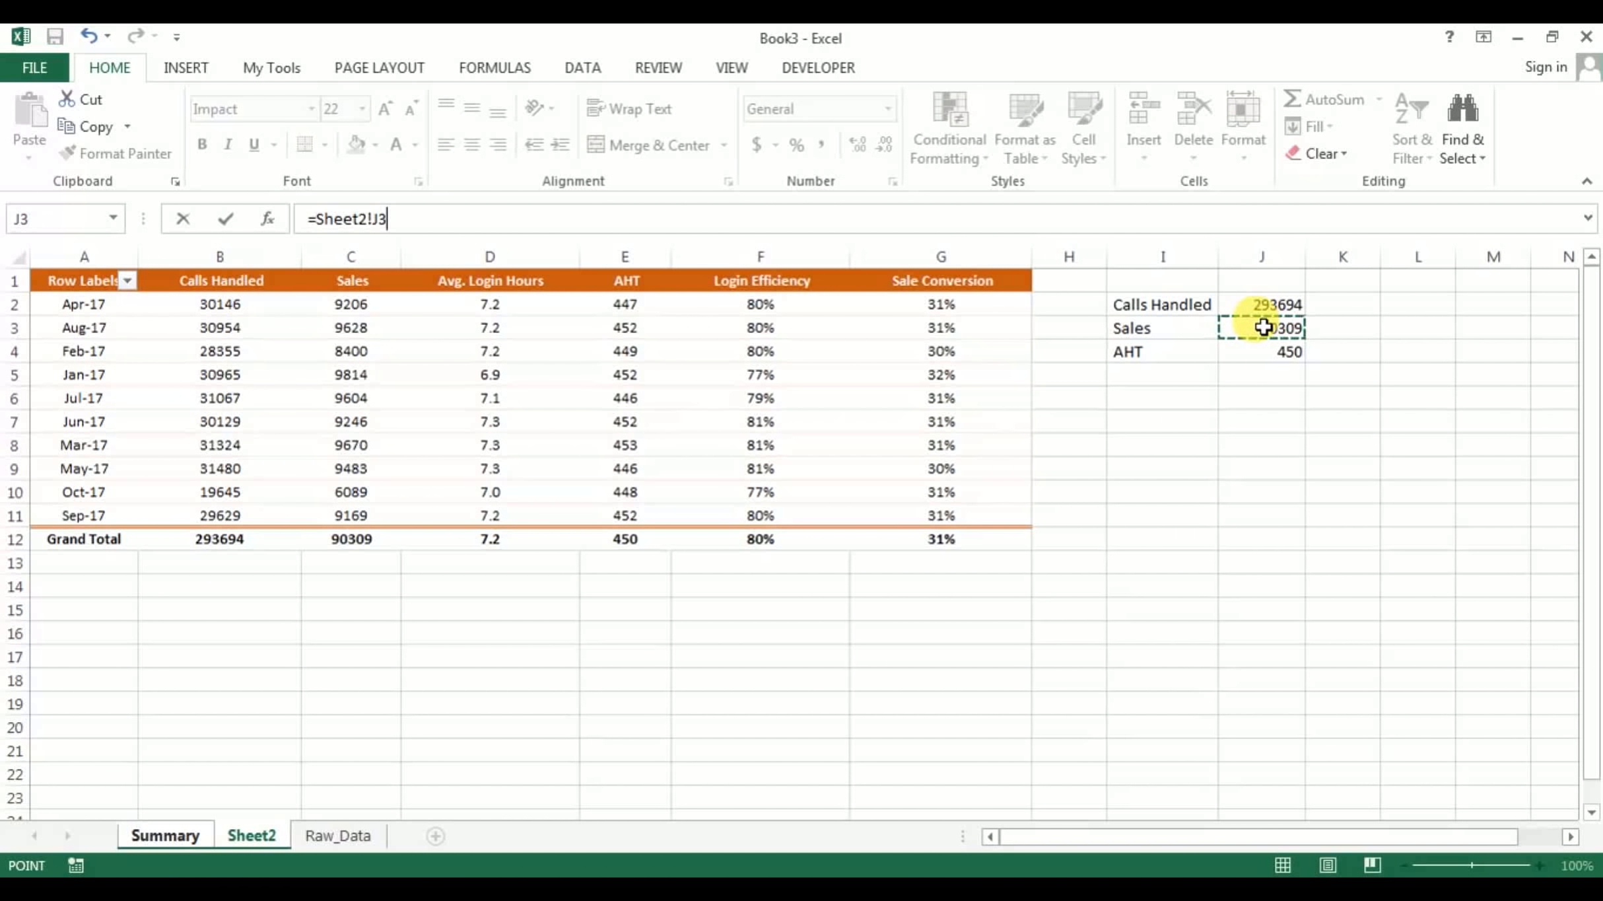
pyautogui.press('Return')
# Link the AHT card's value text box to cell J4 on Sheet2
pyautogui.click(916, 517)
pyautogui.moveTo(430, 218); pyautogui.dragTo(28, 214)
pyautogui.write('=')
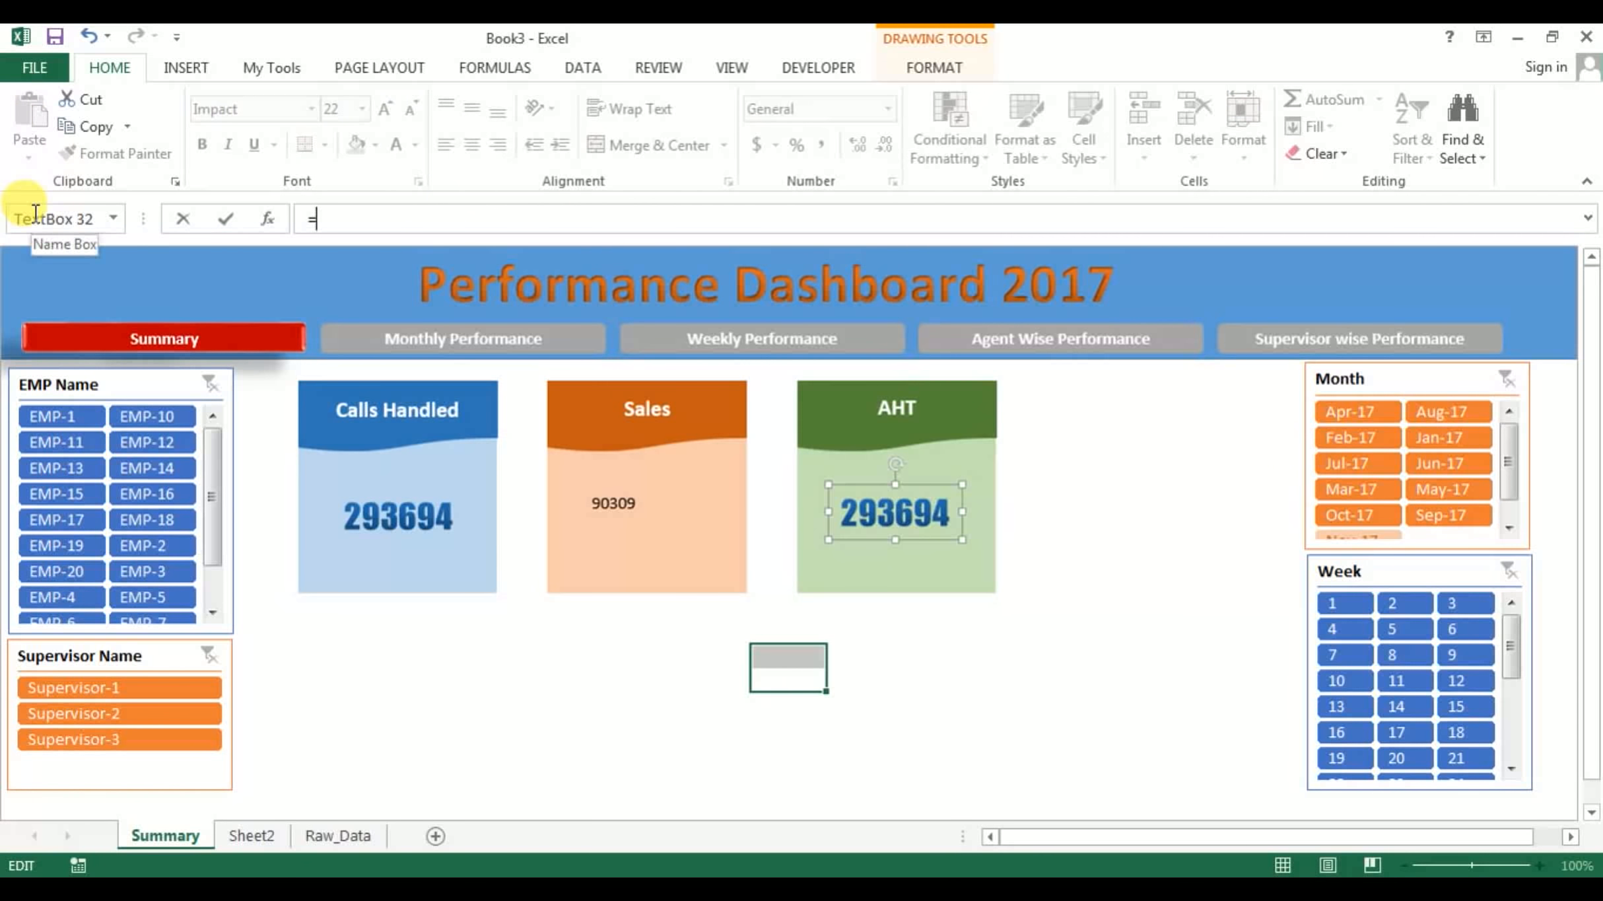
pyautogui.click(250, 834)
pyautogui.click(1275, 351)
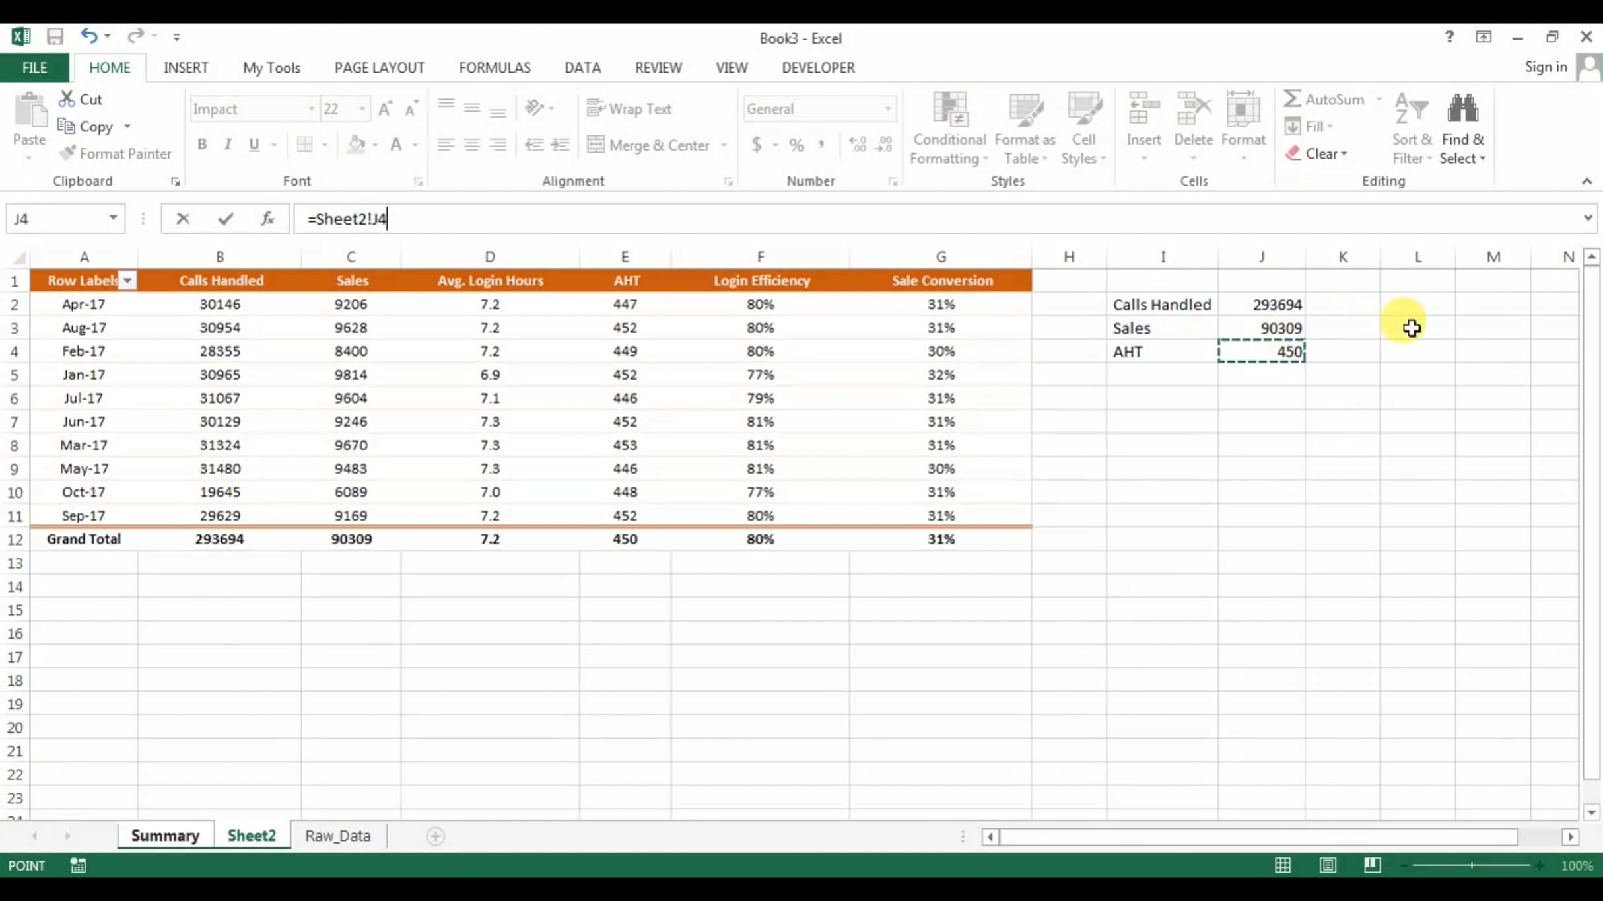
pyautogui.press('Return')
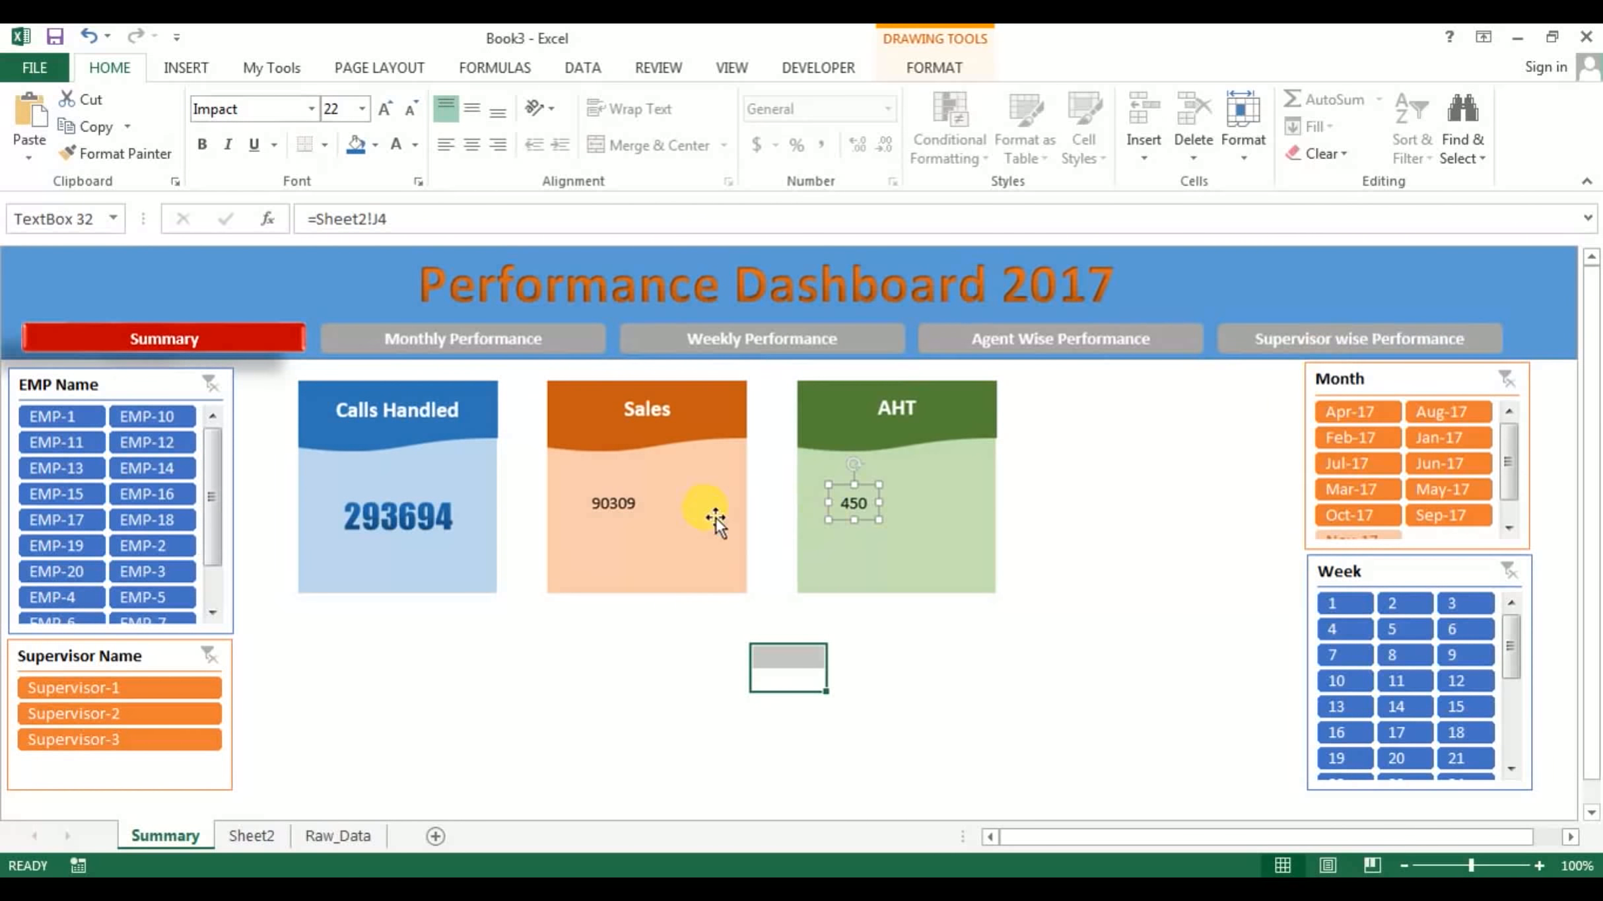
# Copy the Calls Handled value's formatting onto the Sales value with Format Painter
pyautogui.click(574, 679)
pyautogui.click(420, 508)
pyautogui.click(118, 153)
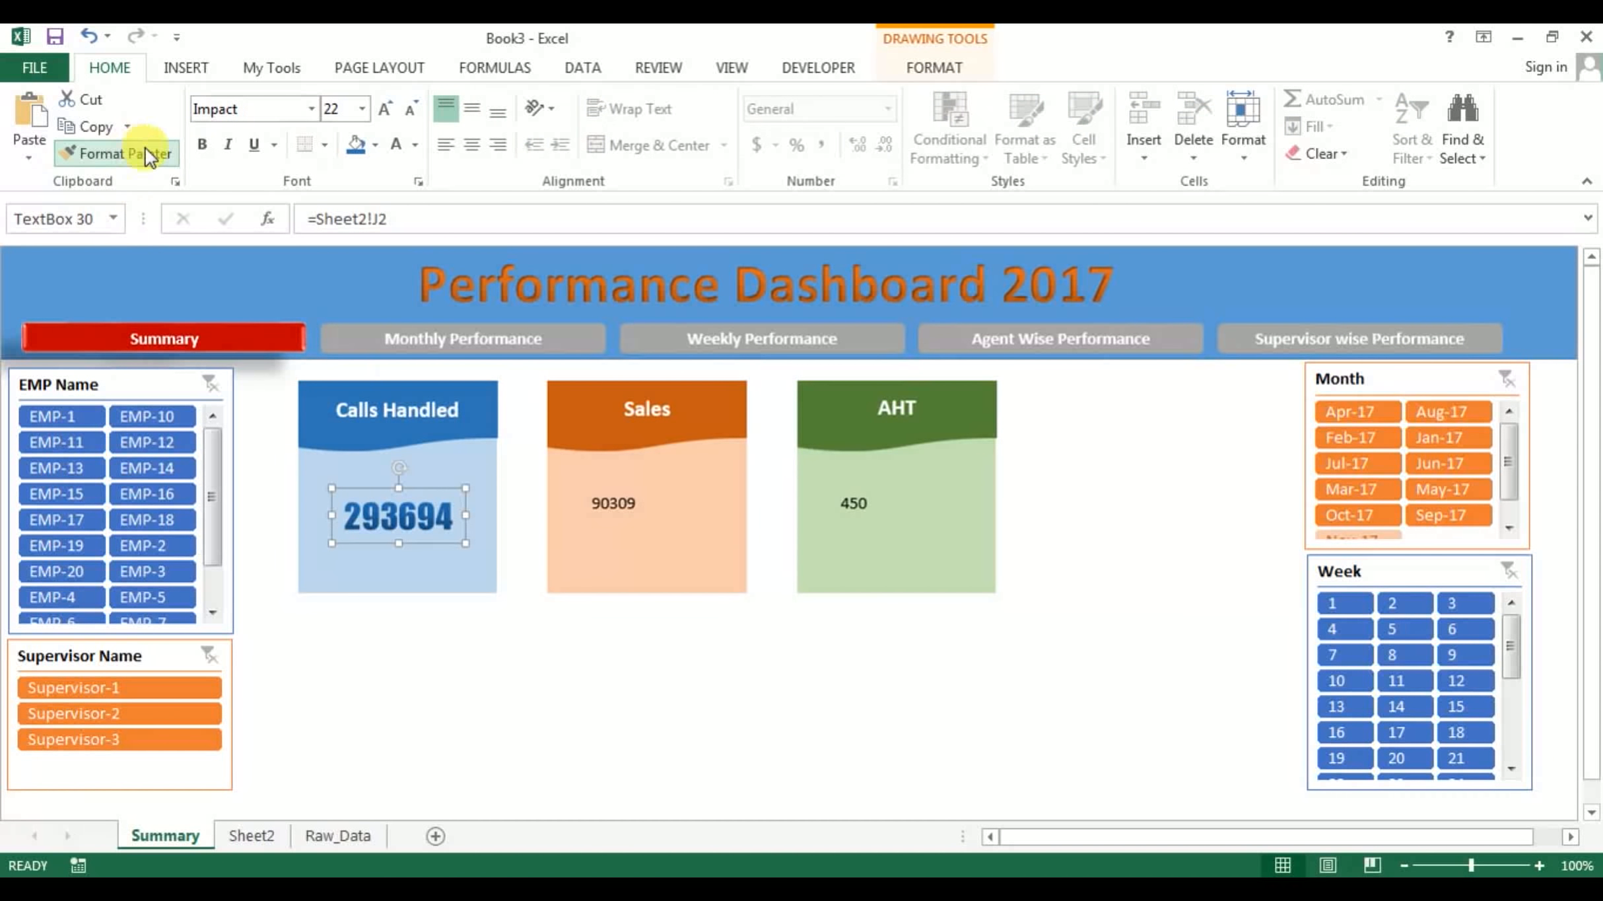
pyautogui.click(612, 501)
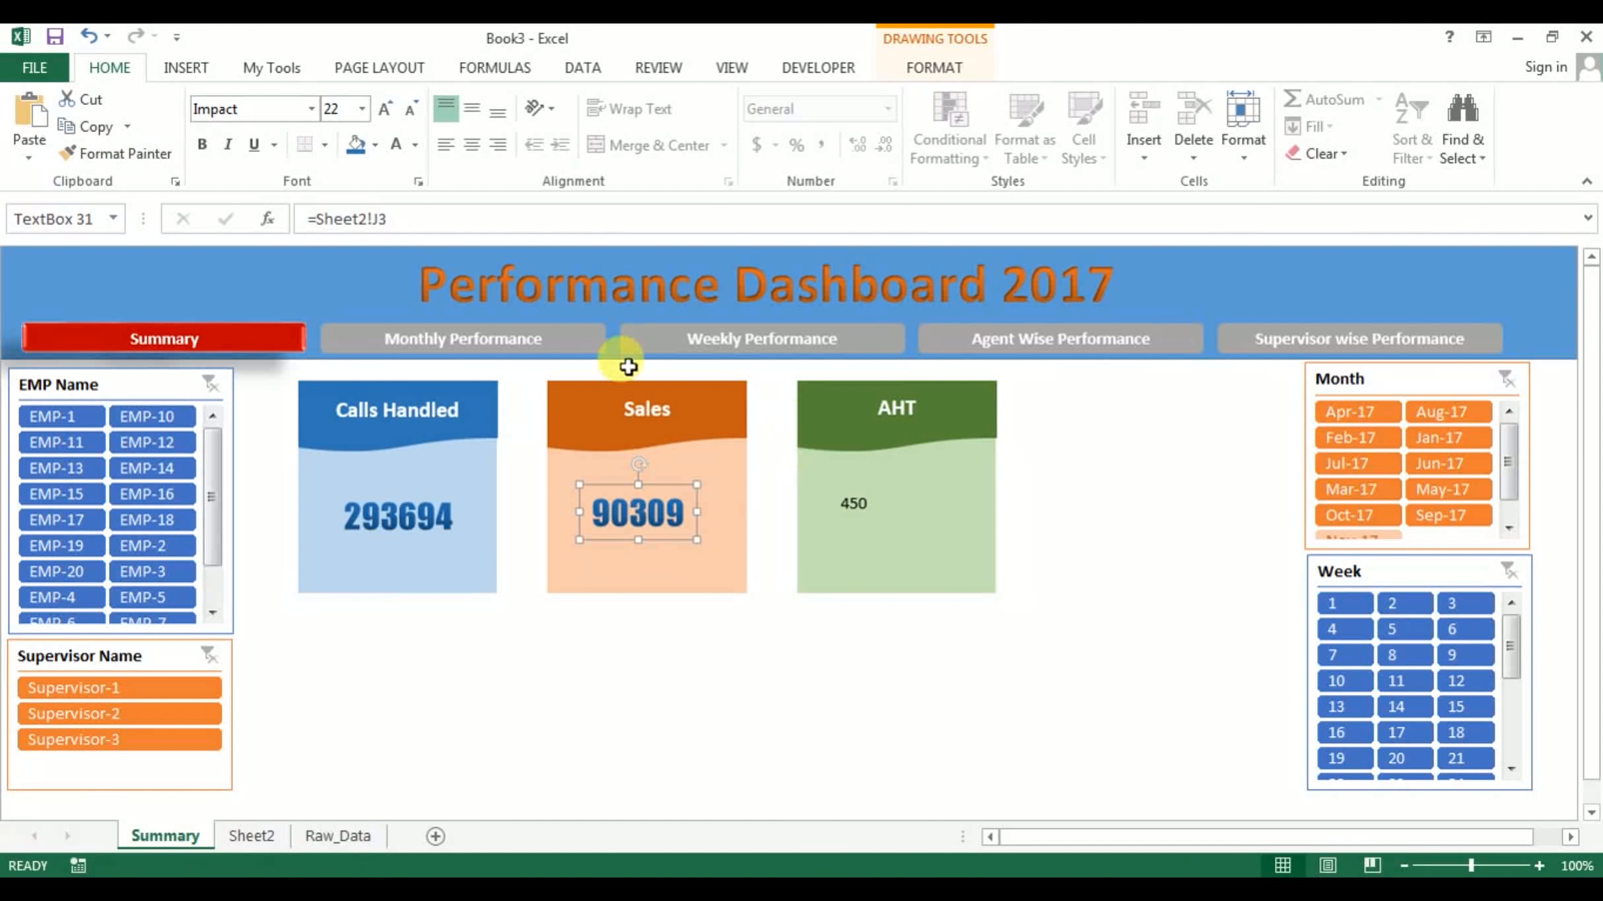
pyautogui.click(135, 154)
pyautogui.click(891, 509)
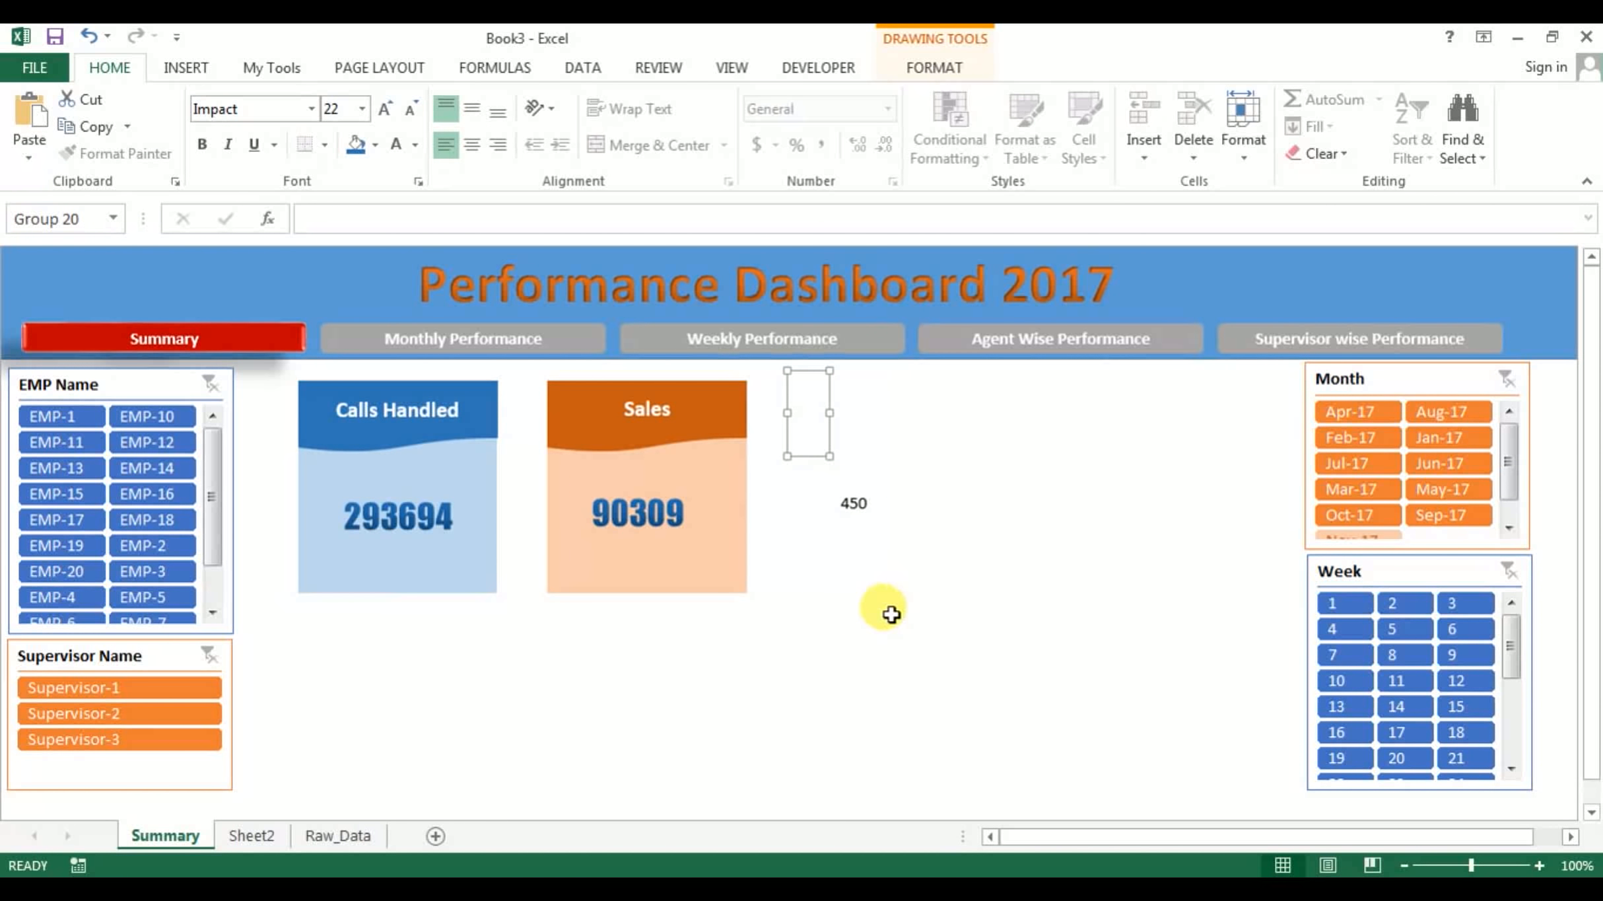
pyautogui.hotkey('ctrl', 'z')
# Copy the Sales value's formatting onto the AHT value with Format Painter
pyautogui.click(624, 508)
pyautogui.click(119, 153)
pyautogui.click(858, 503)
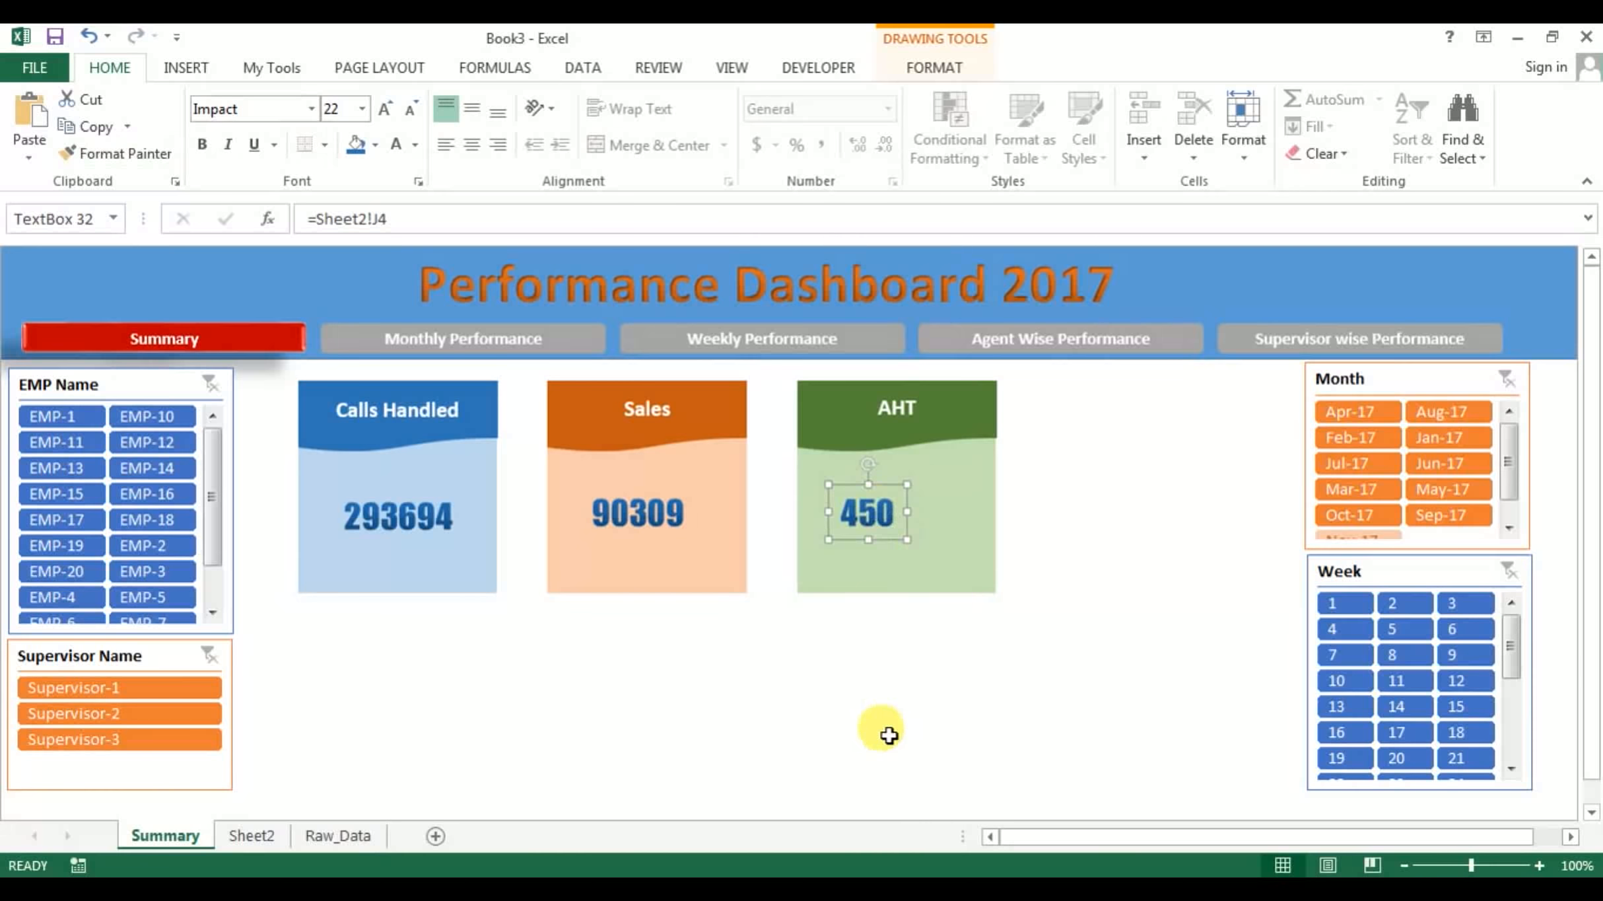
pyautogui.click(884, 733)
# Move the AHT value towards the middle of its card and apply Align Center to the value and card
pyautogui.click(864, 500)
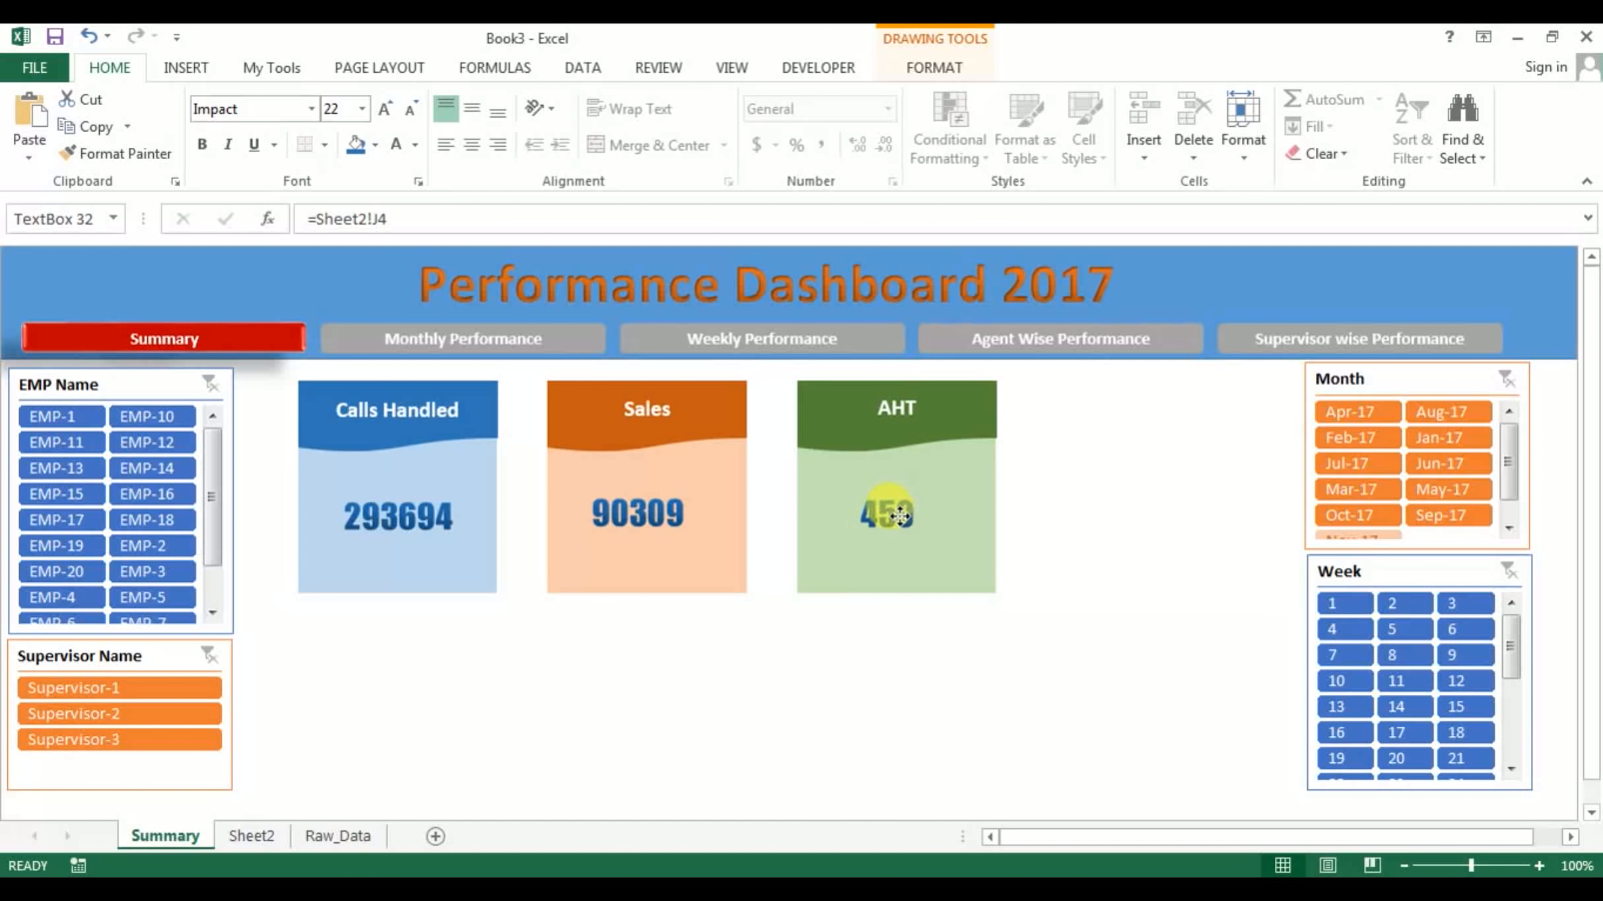
pyautogui.keyDown('shift'); pyautogui.click(992, 479); pyautogui.keyUp('shift')
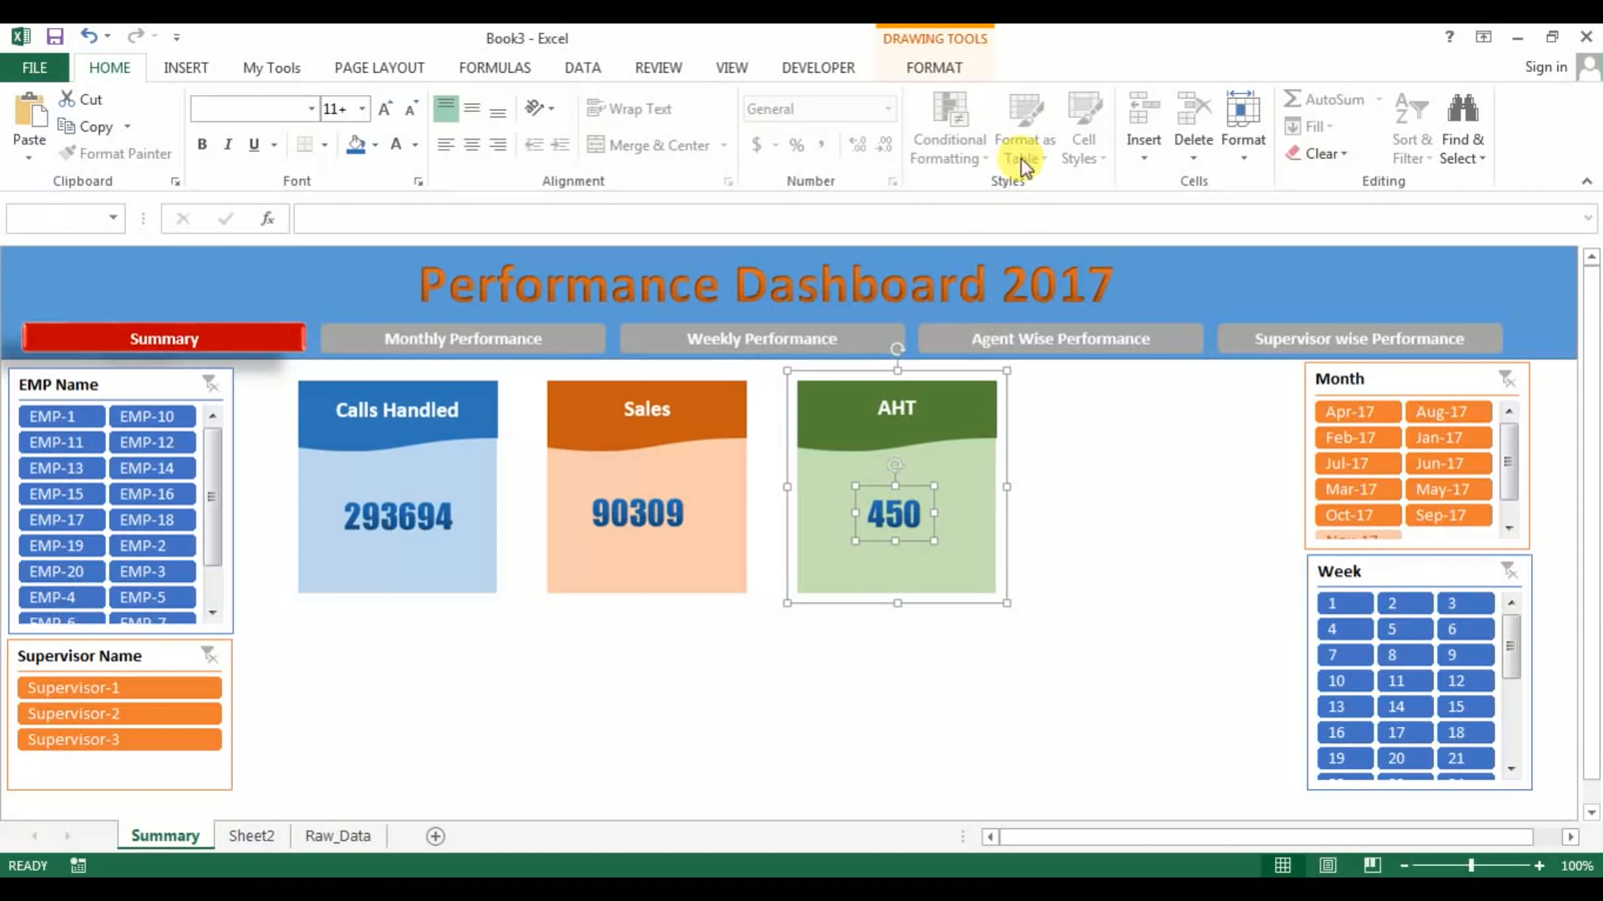
pyautogui.click(931, 70)
pyautogui.click(1217, 104)
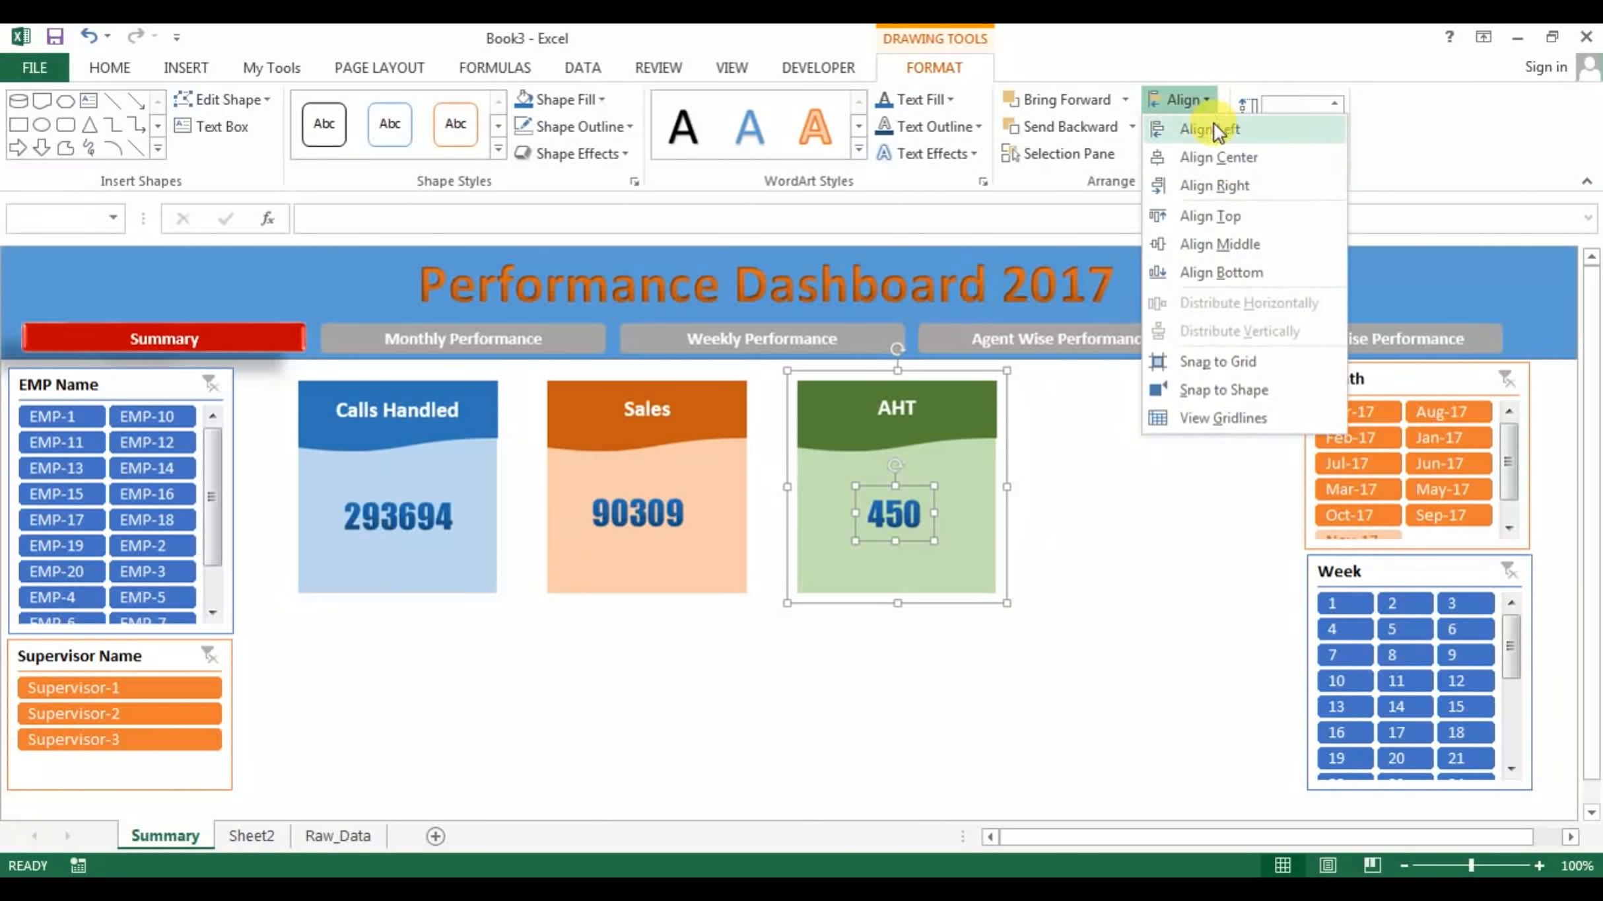
pyautogui.click(1229, 157)
# Centre the Sales value horizontally on its card with Align Center
pyautogui.click(684, 521)
pyautogui.keyDown('shift'); pyautogui.click(719, 490); pyautogui.keyUp('shift')
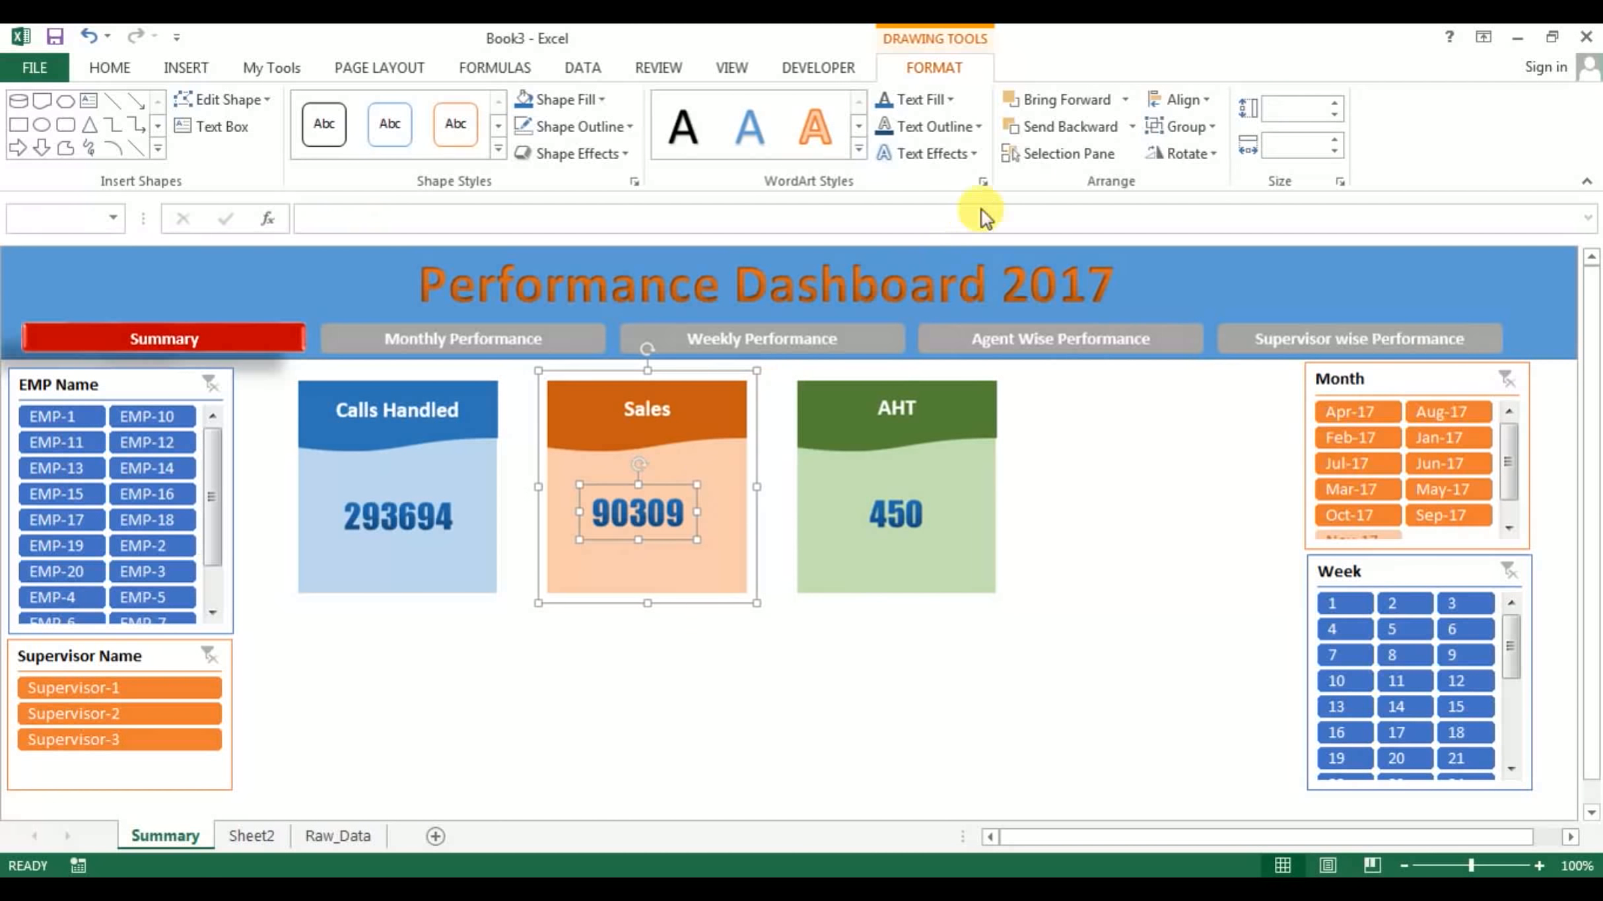
pyautogui.click(1201, 101)
pyautogui.click(1230, 157)
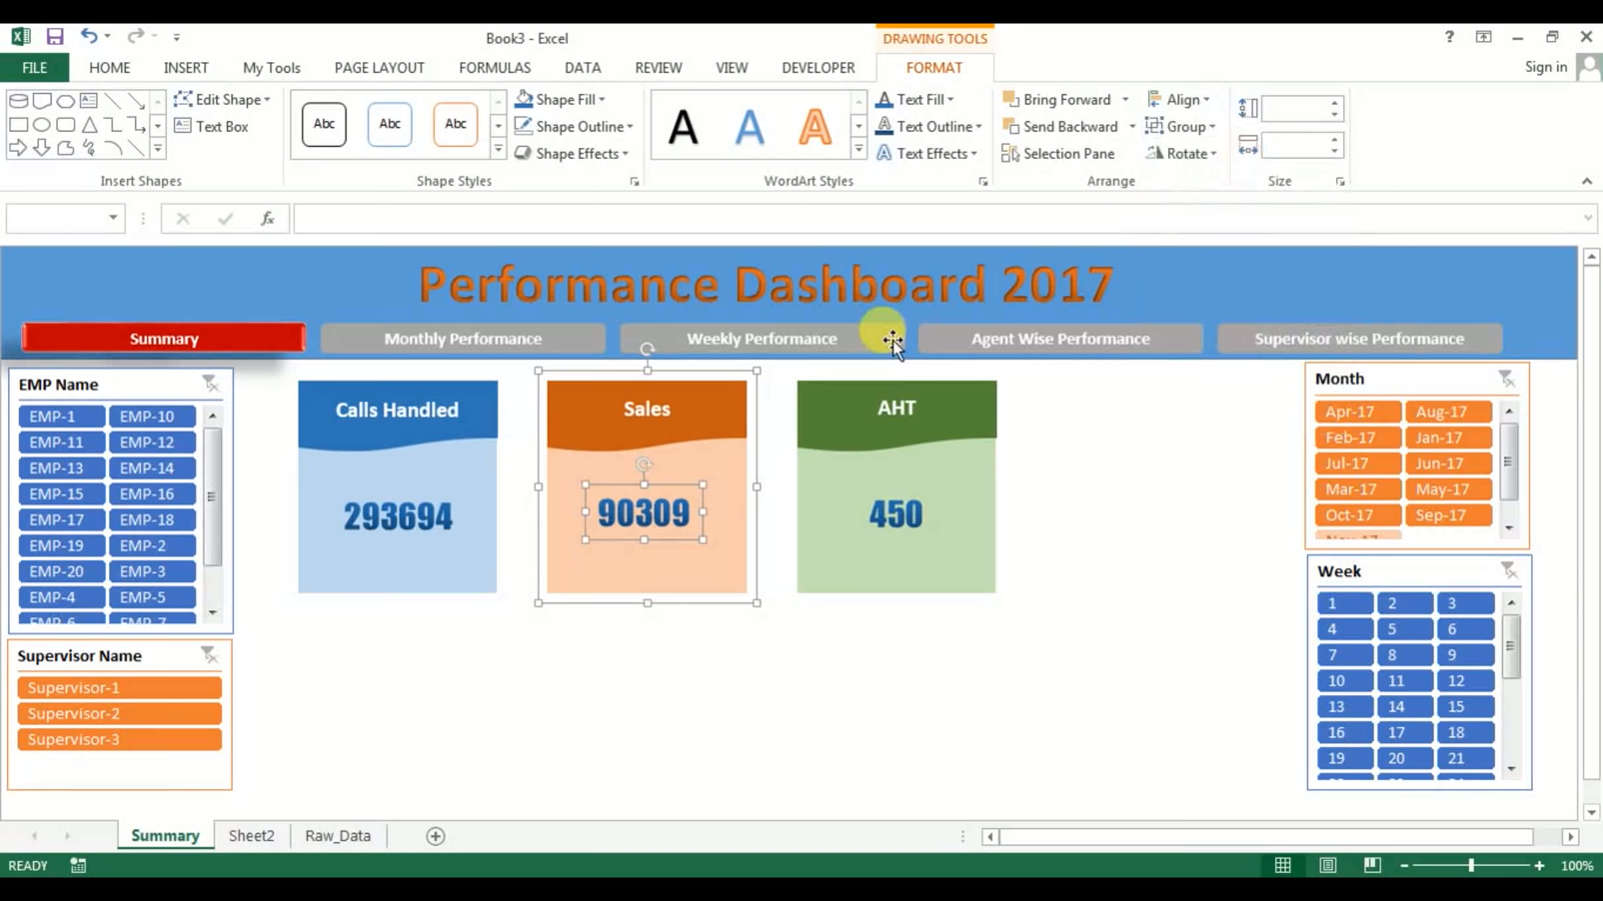
# Centre the Calls Handled value horizontally on its card with Align Center
pyautogui.click(465, 488)
pyautogui.keyDown('shift'); pyautogui.click(480, 493); pyautogui.keyUp('shift')
pyautogui.click(1209, 104)
pyautogui.click(1226, 159)
pyautogui.click(859, 726)
pyautogui.click(789, 701)
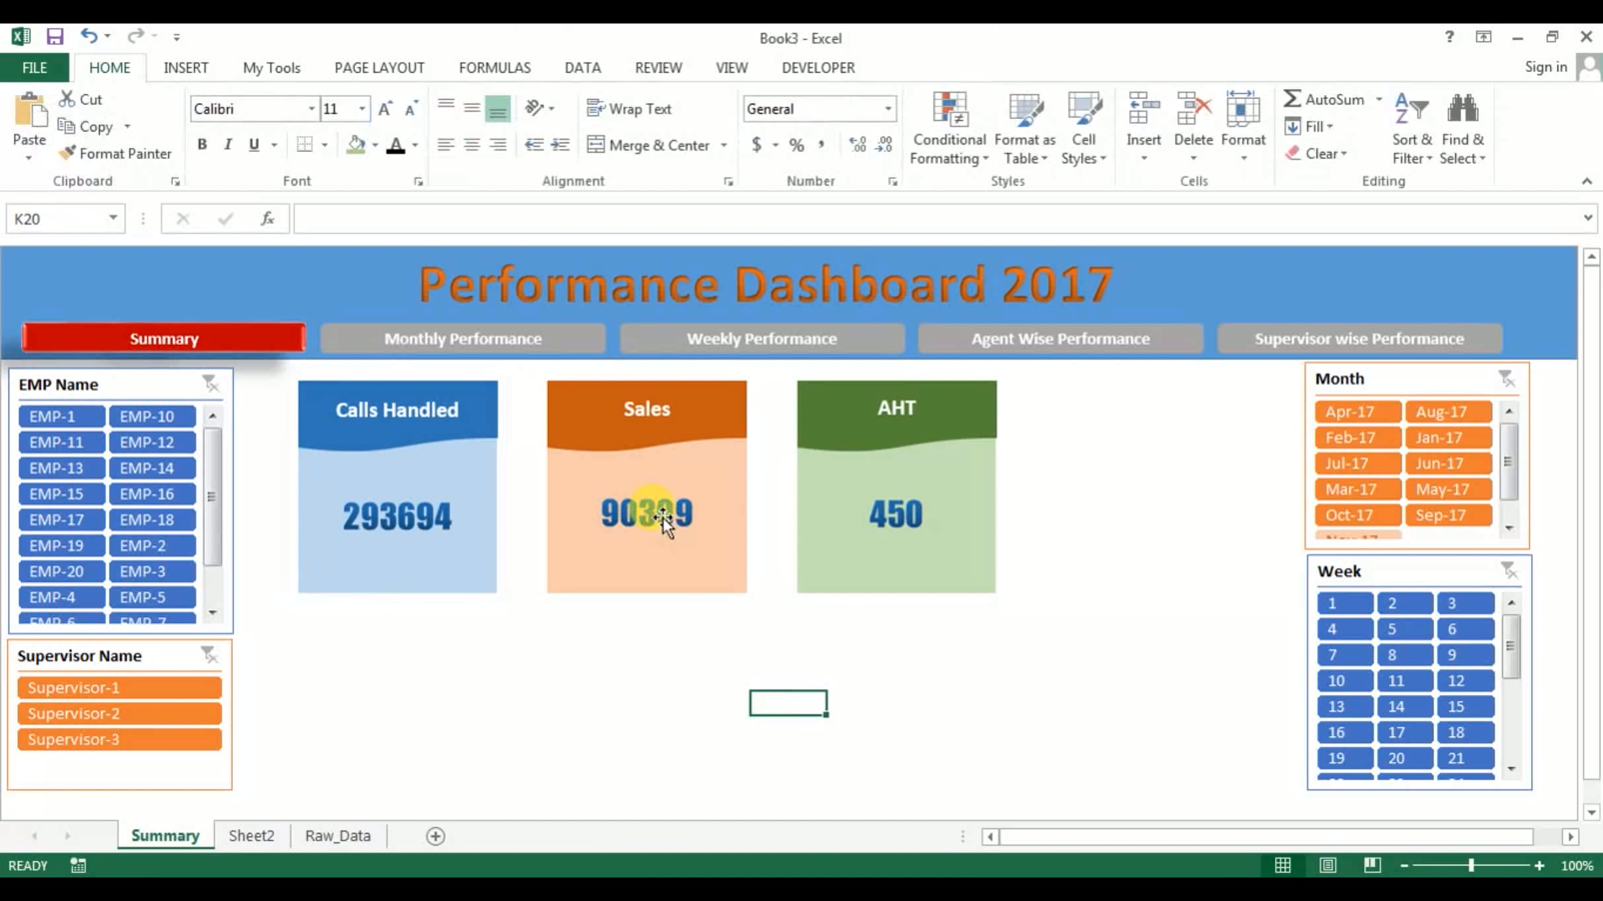
# Give the Sales value a darker orange text fill with a Dark Variations gradient
pyautogui.click(662, 517)
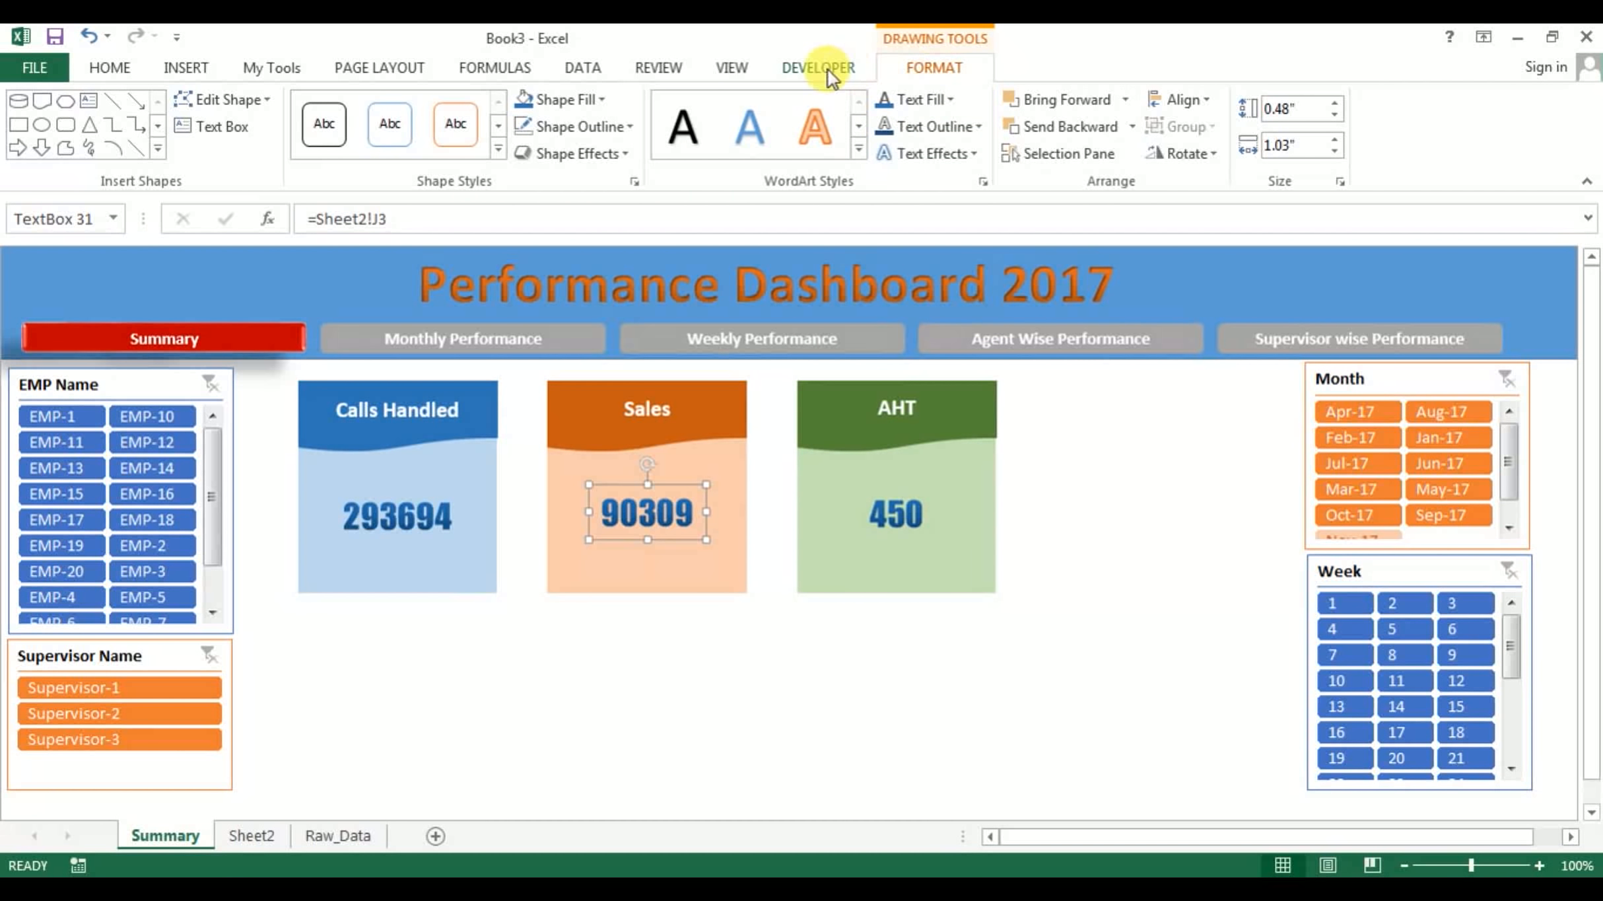
pyautogui.click(1208, 103)
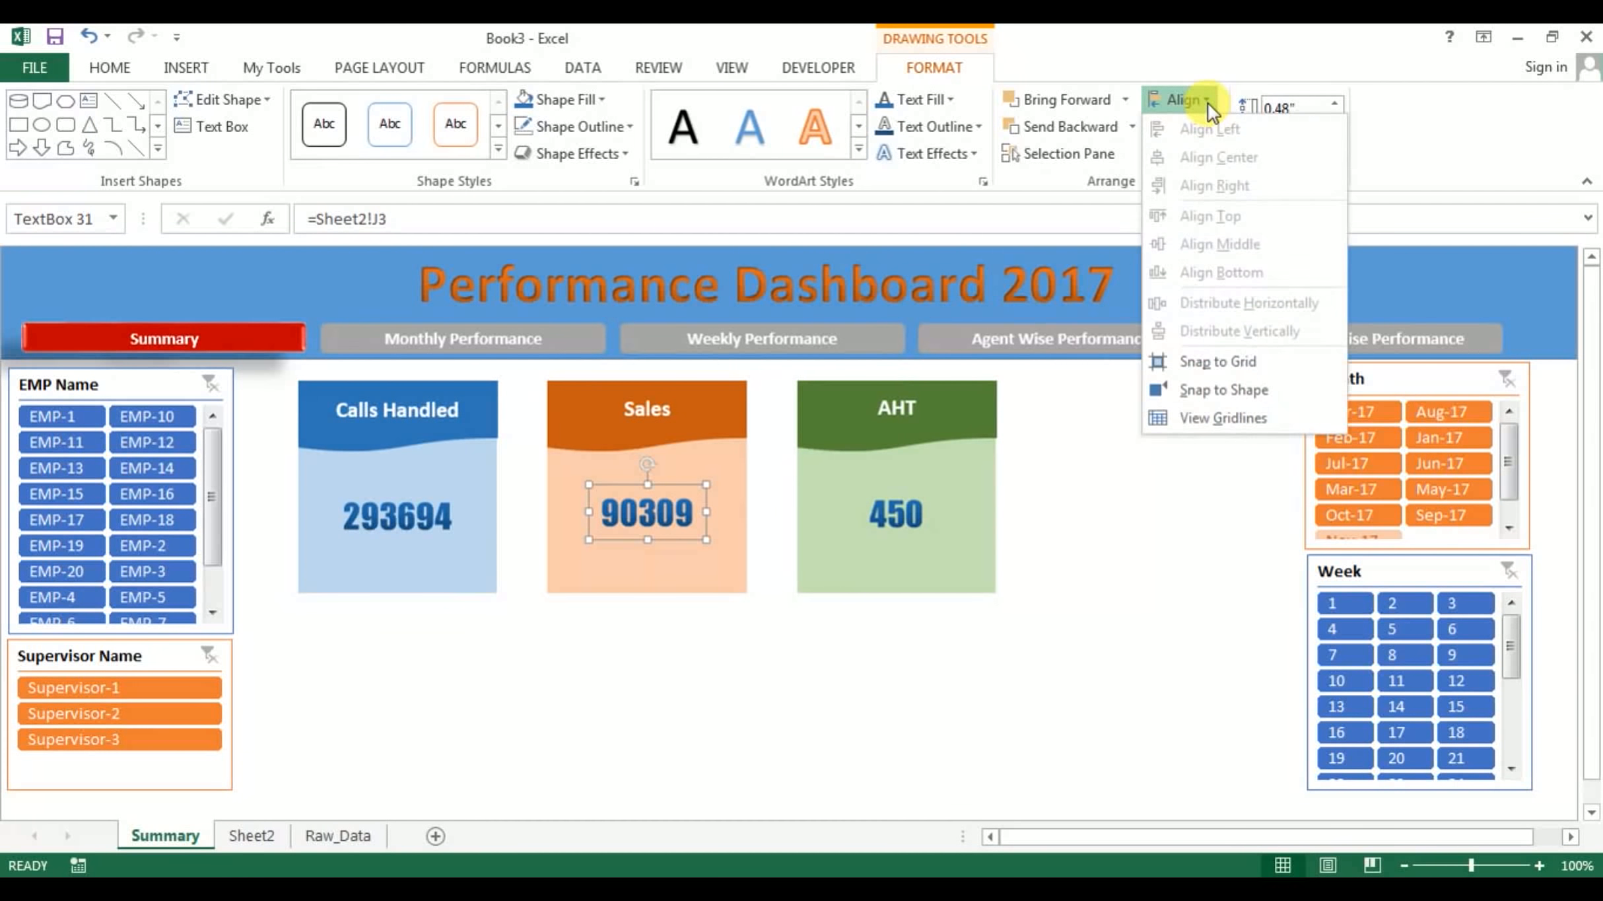
pyautogui.click(683, 541)
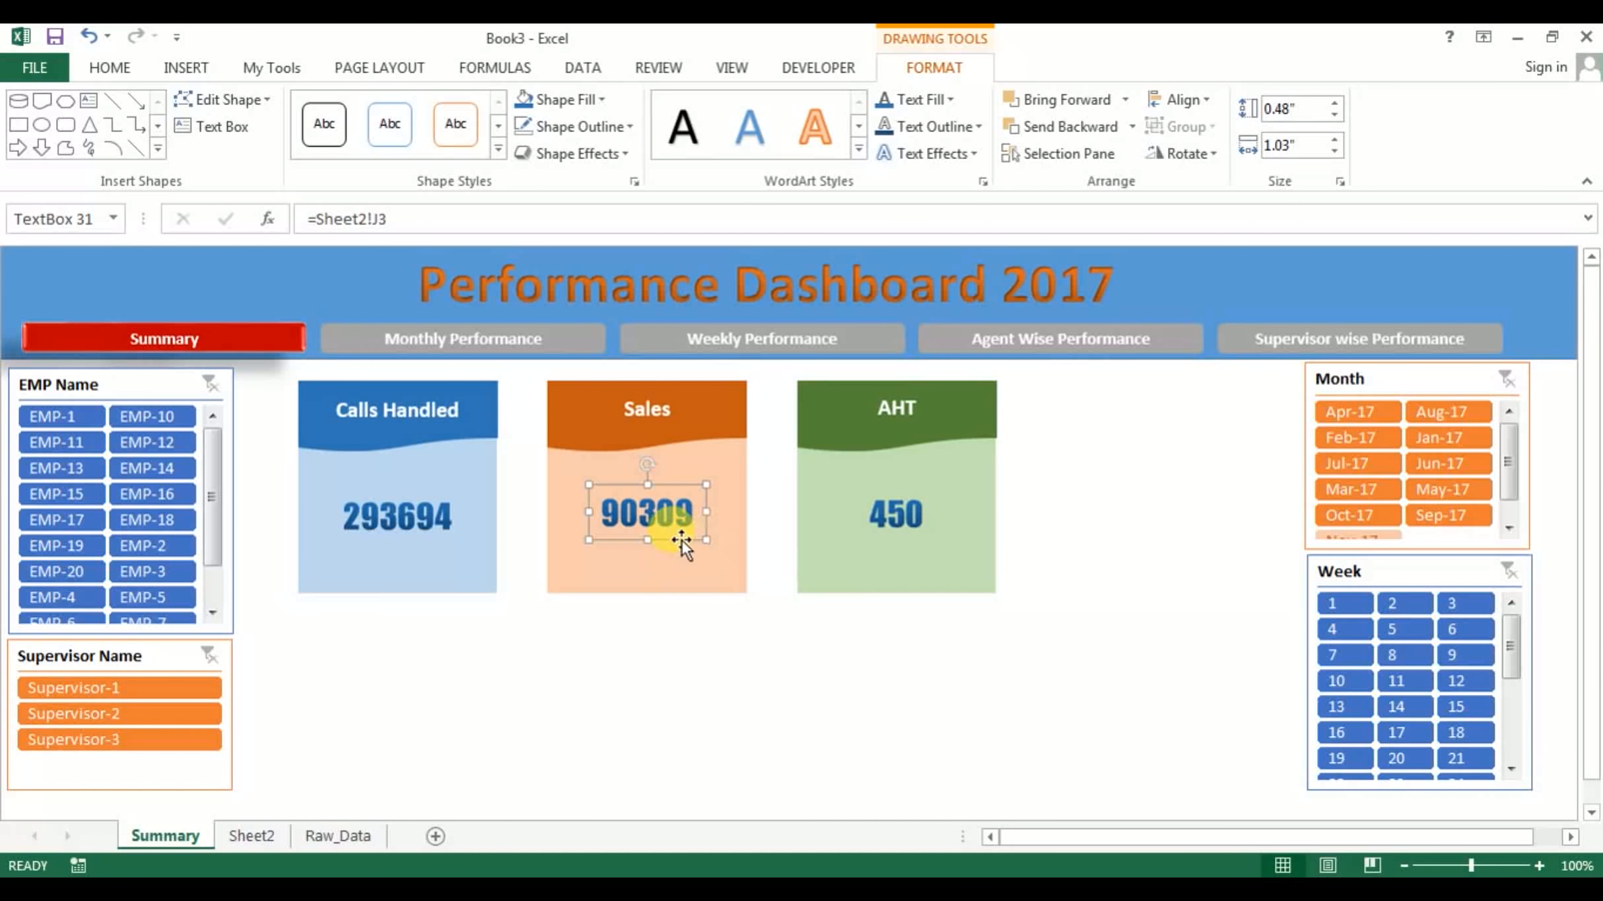
pyautogui.click(950, 101)
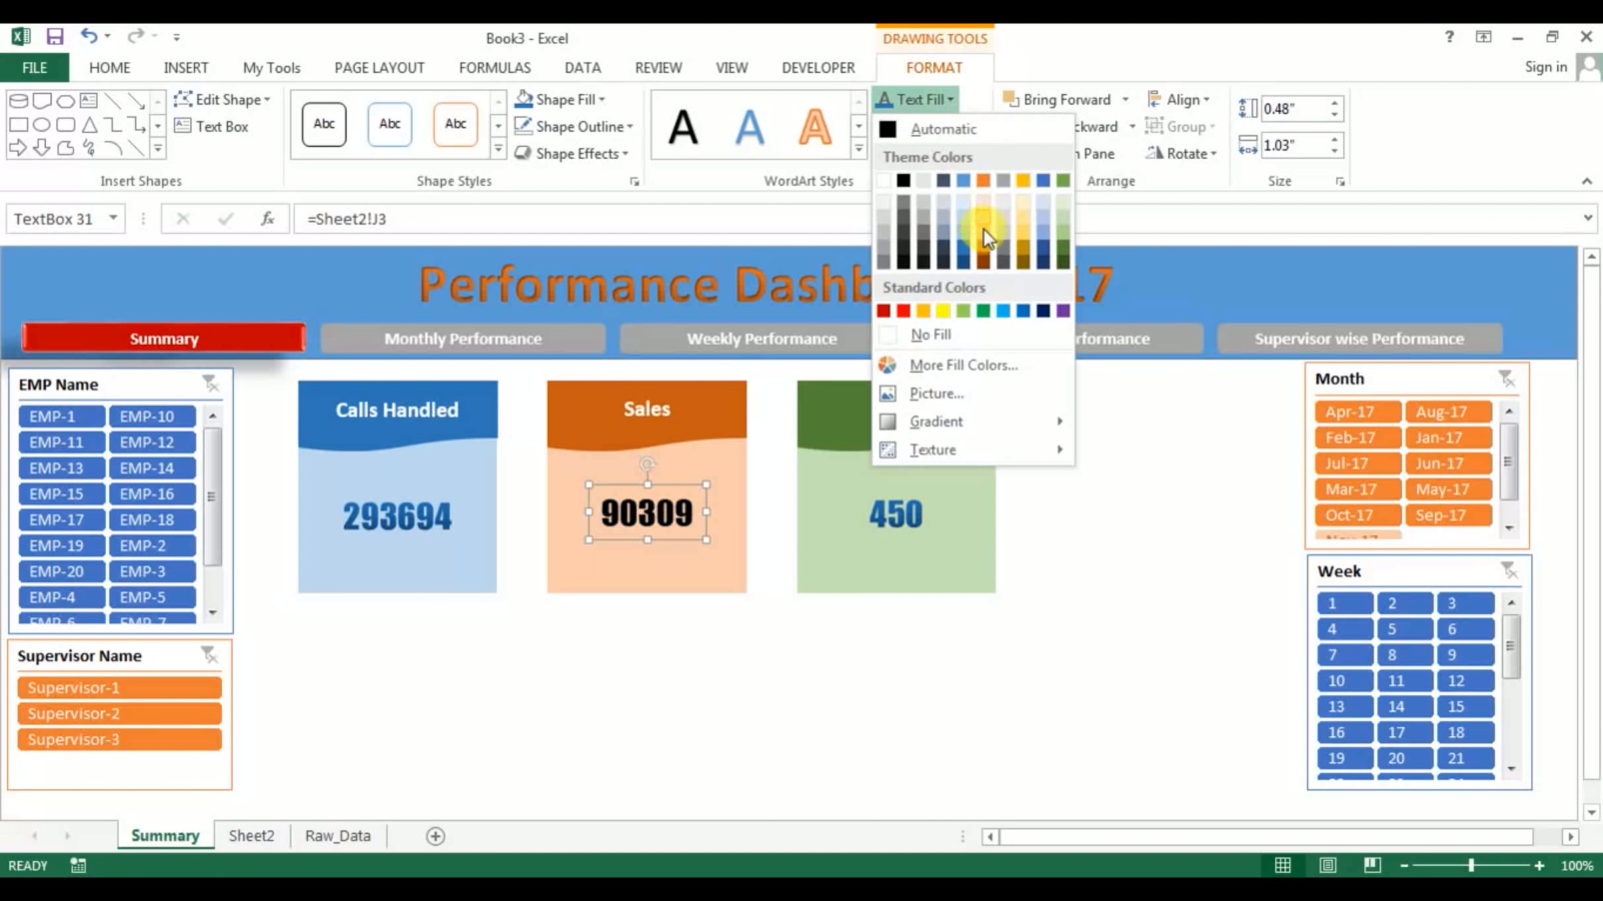
pyautogui.click(985, 249)
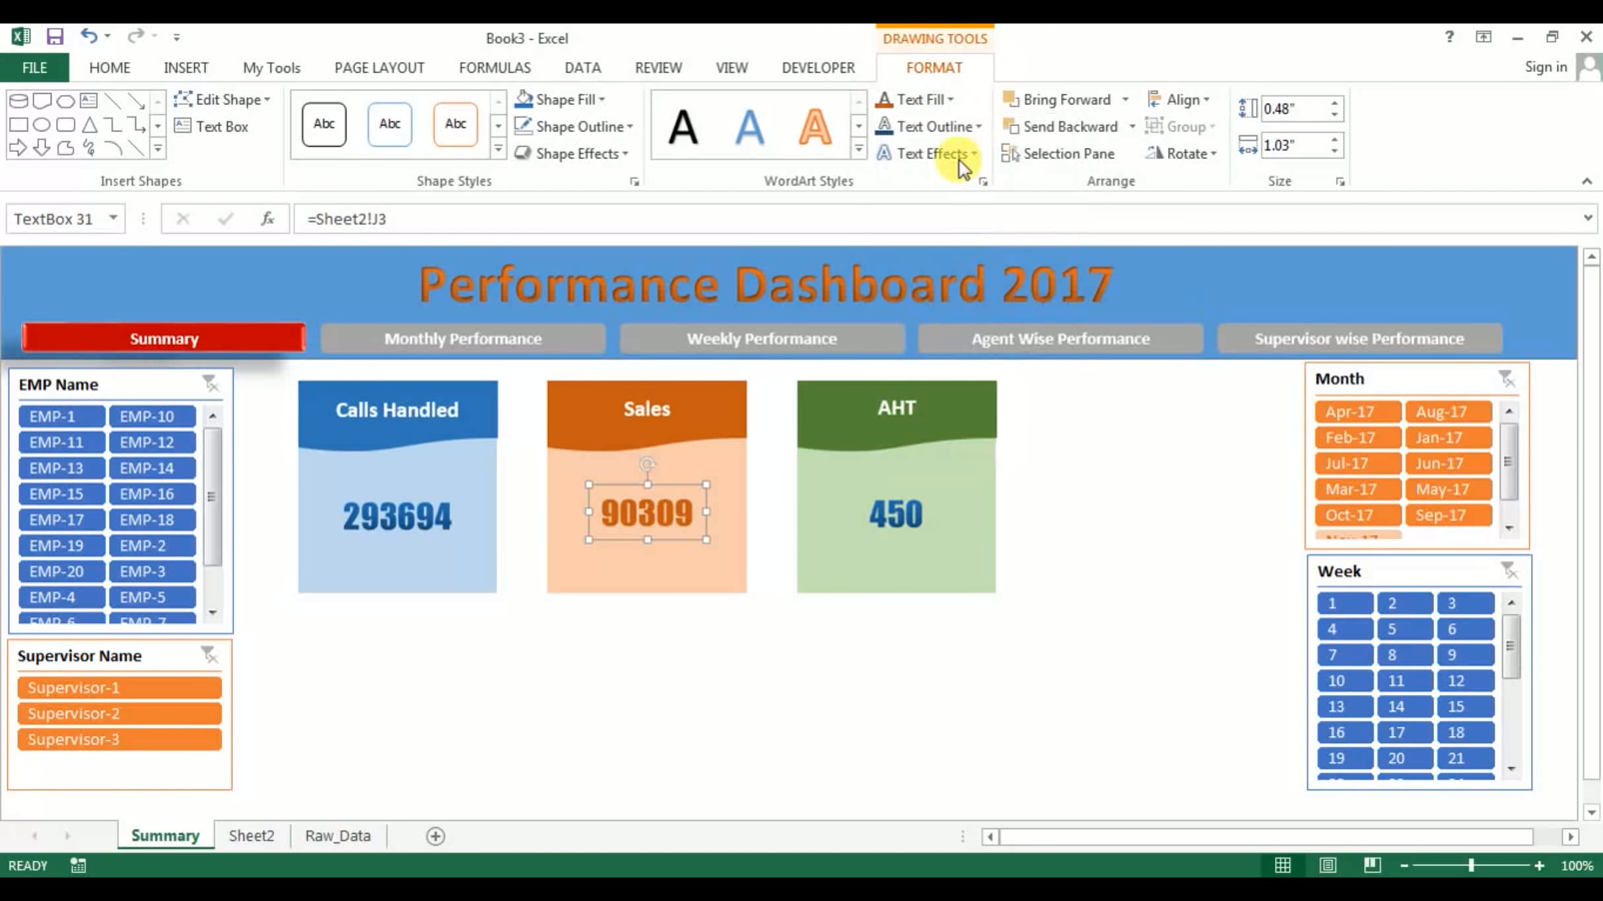
pyautogui.click(955, 100)
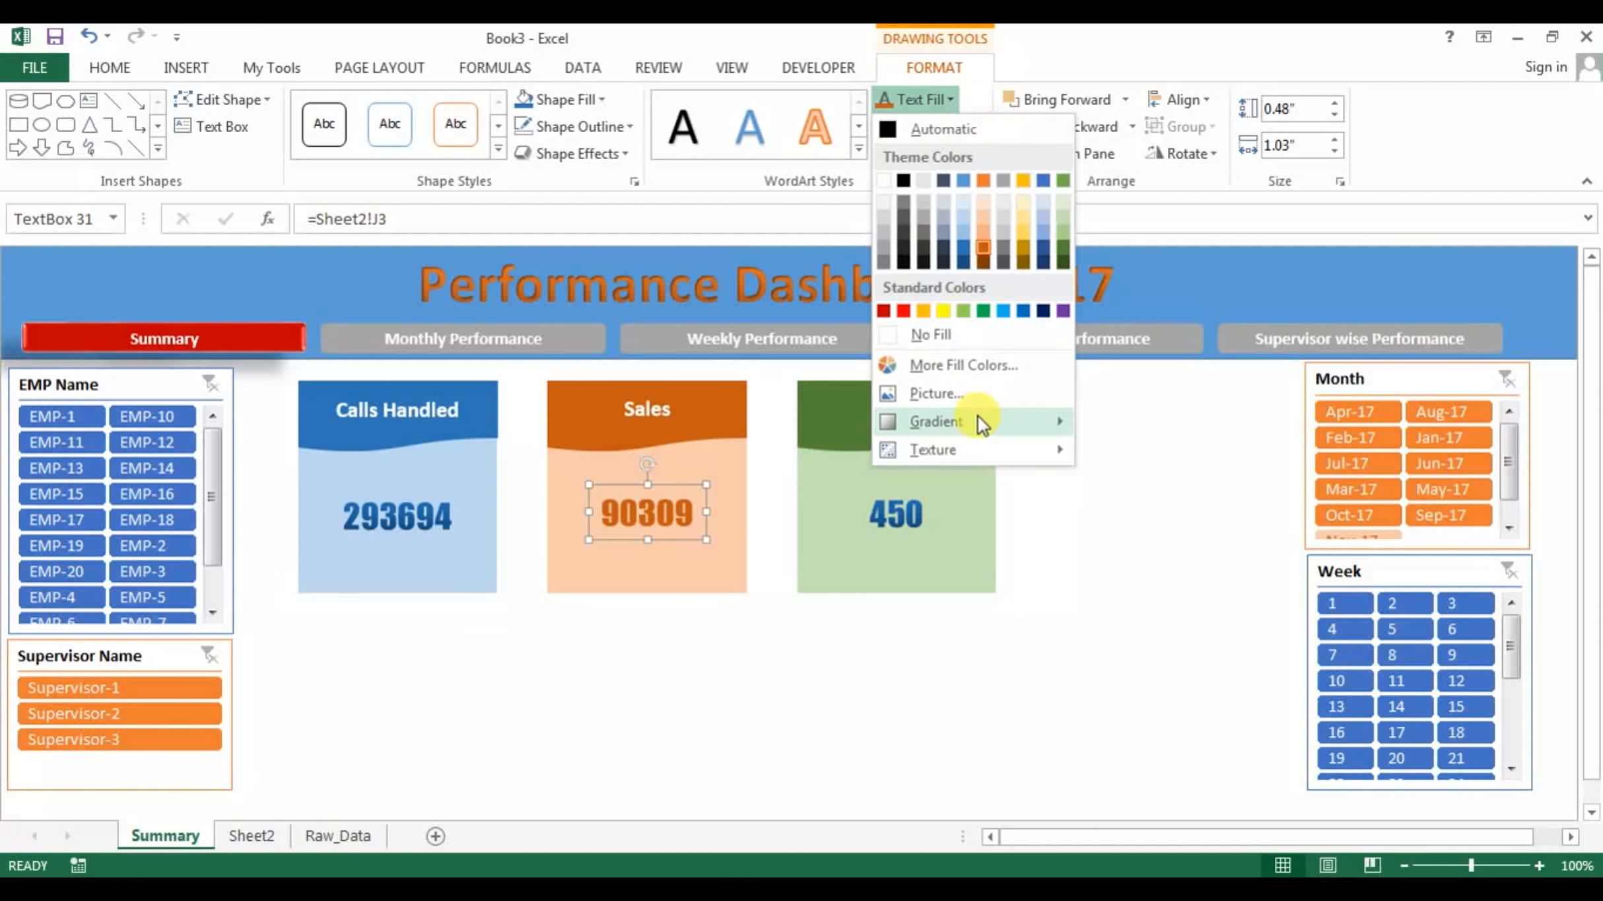
pyautogui.moveTo(978, 421)
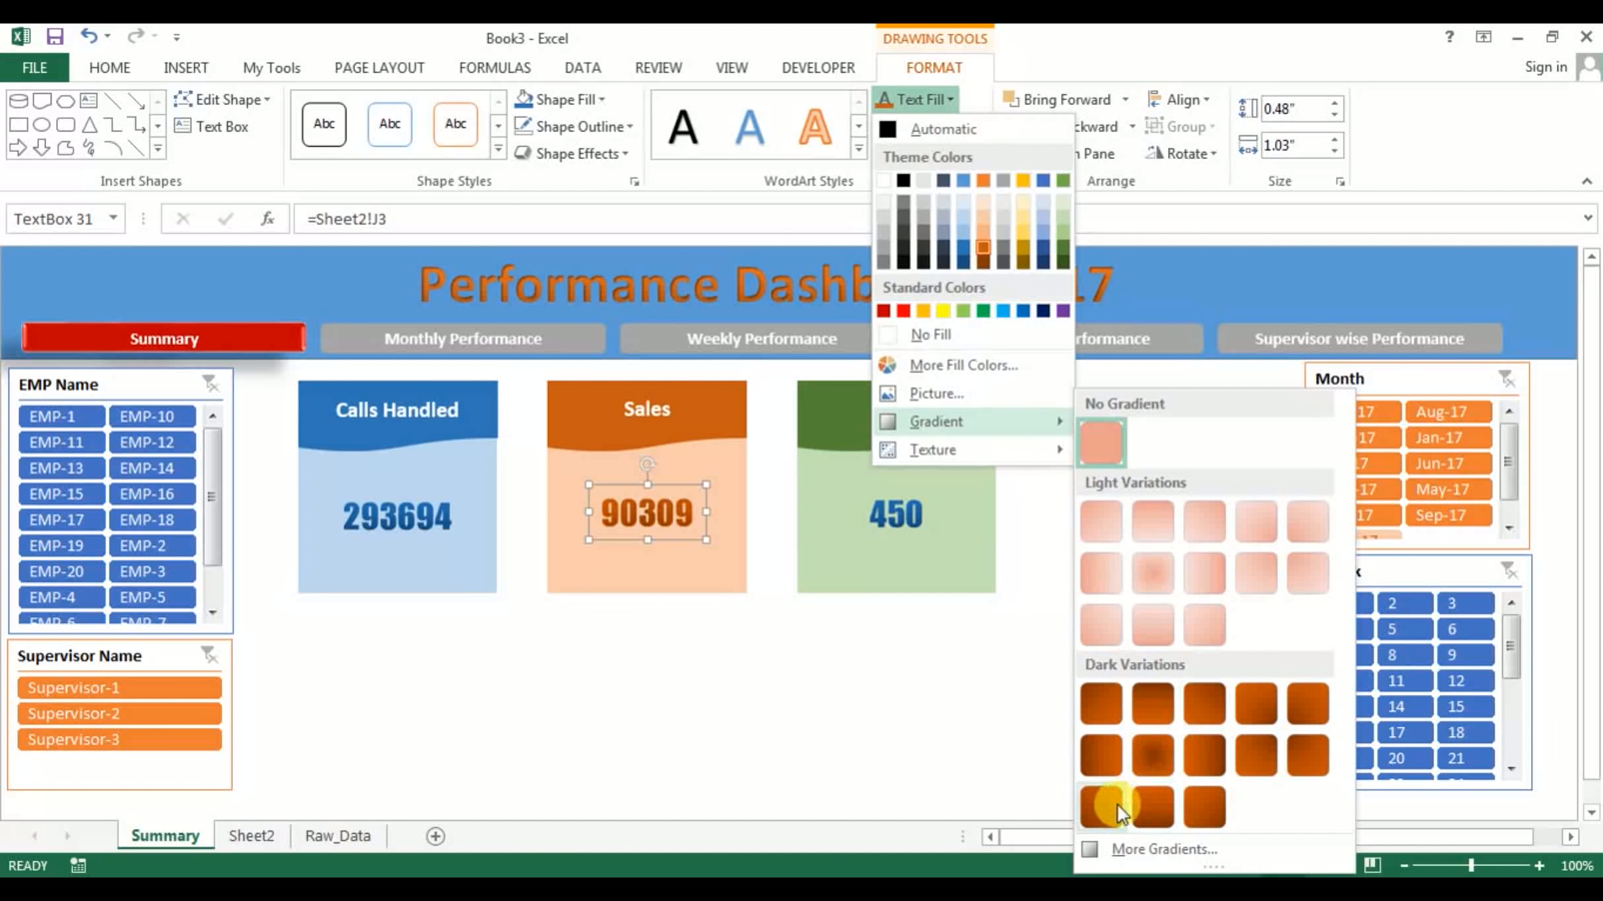
pyautogui.click(1152, 809)
# Give the AHT value a darker green text fill with a Dark Variations gradient
pyautogui.click(918, 521)
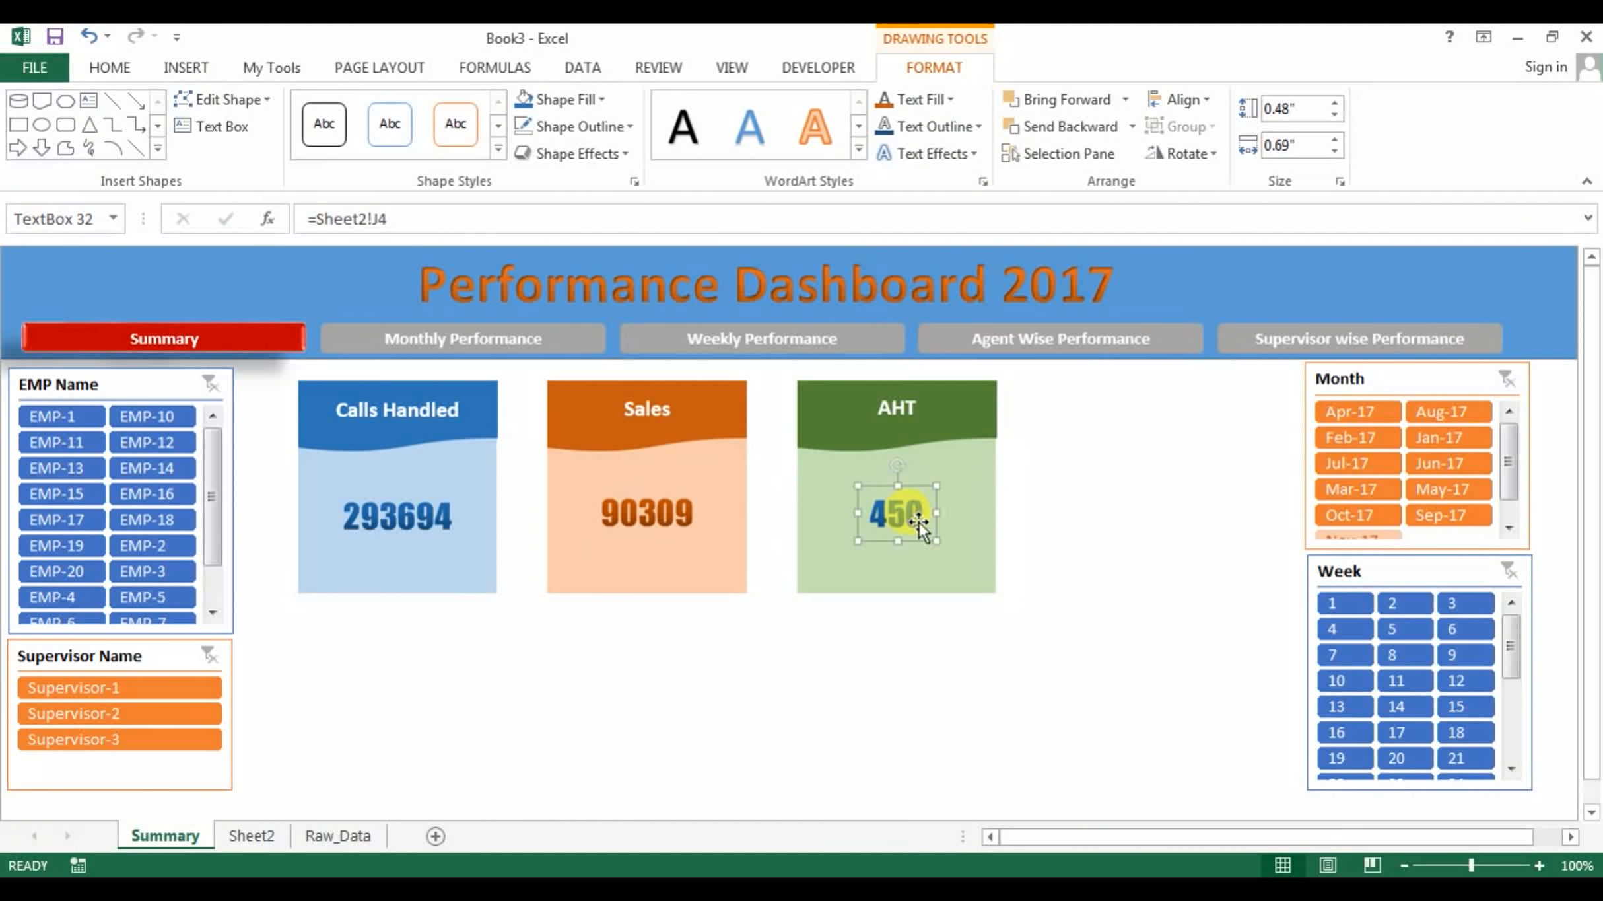
pyautogui.click(951, 100)
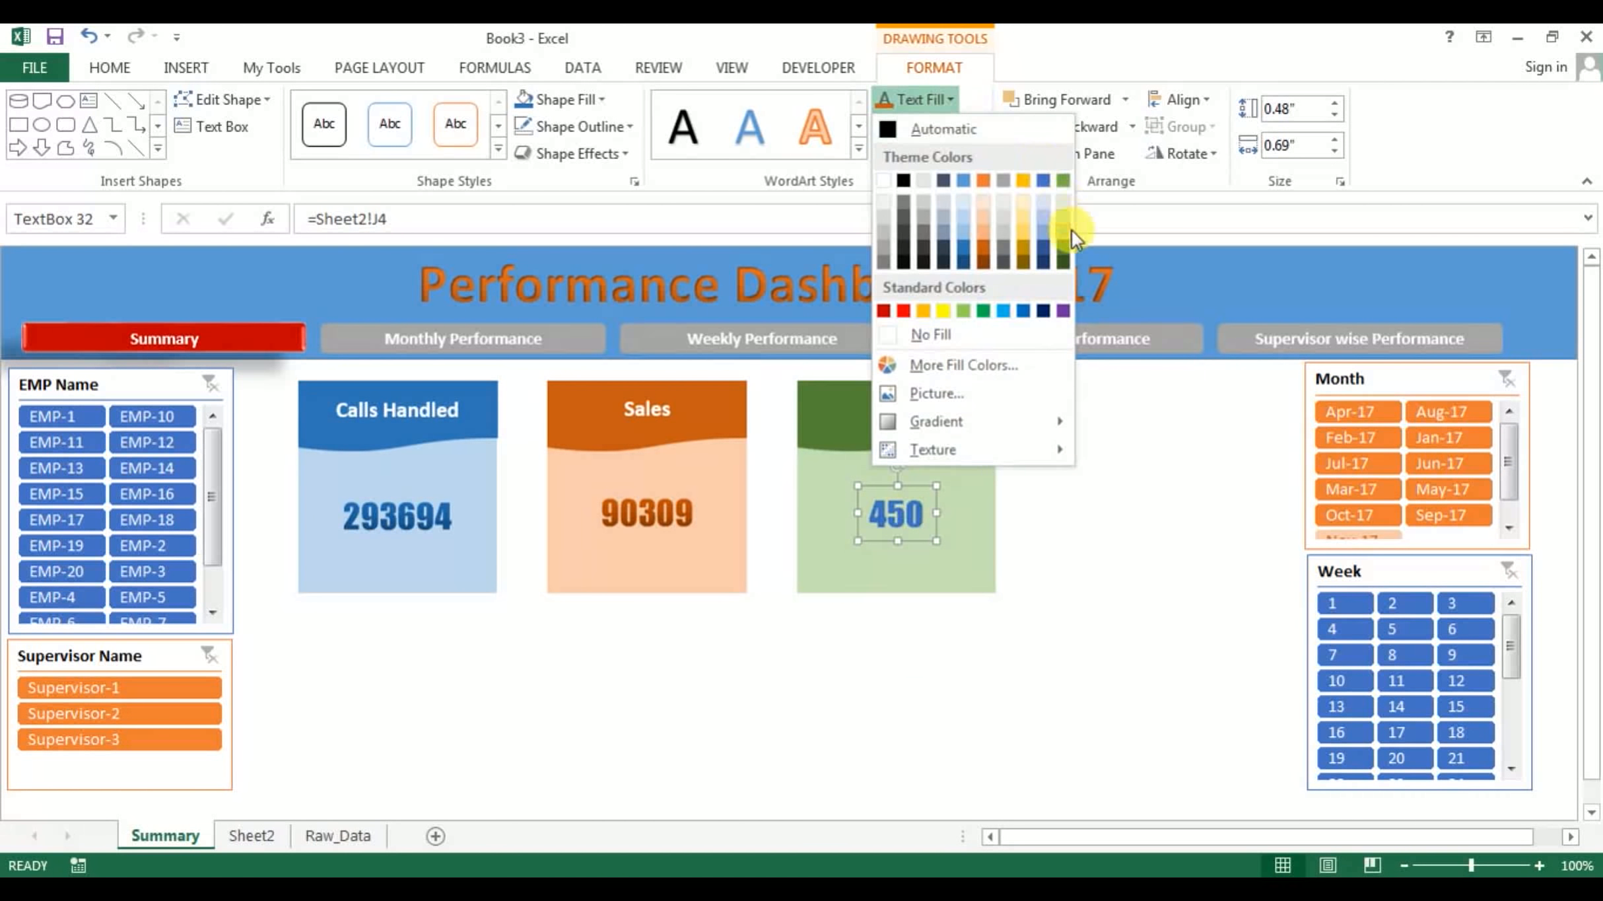
pyautogui.click(1063, 255)
pyautogui.click(948, 99)
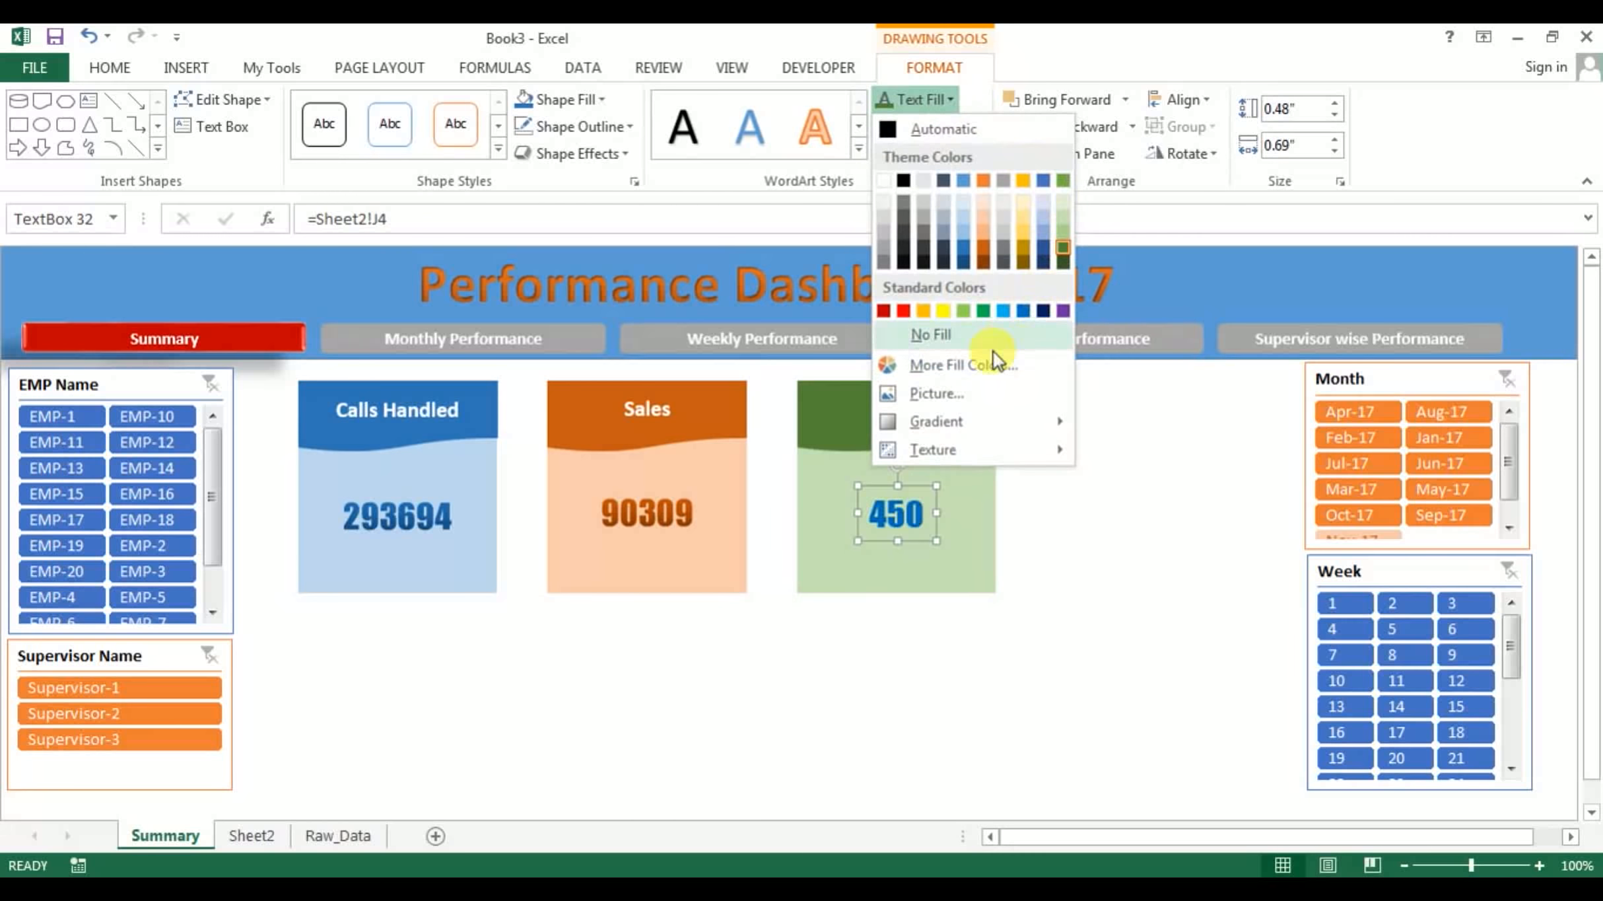
pyautogui.moveTo(967, 423)
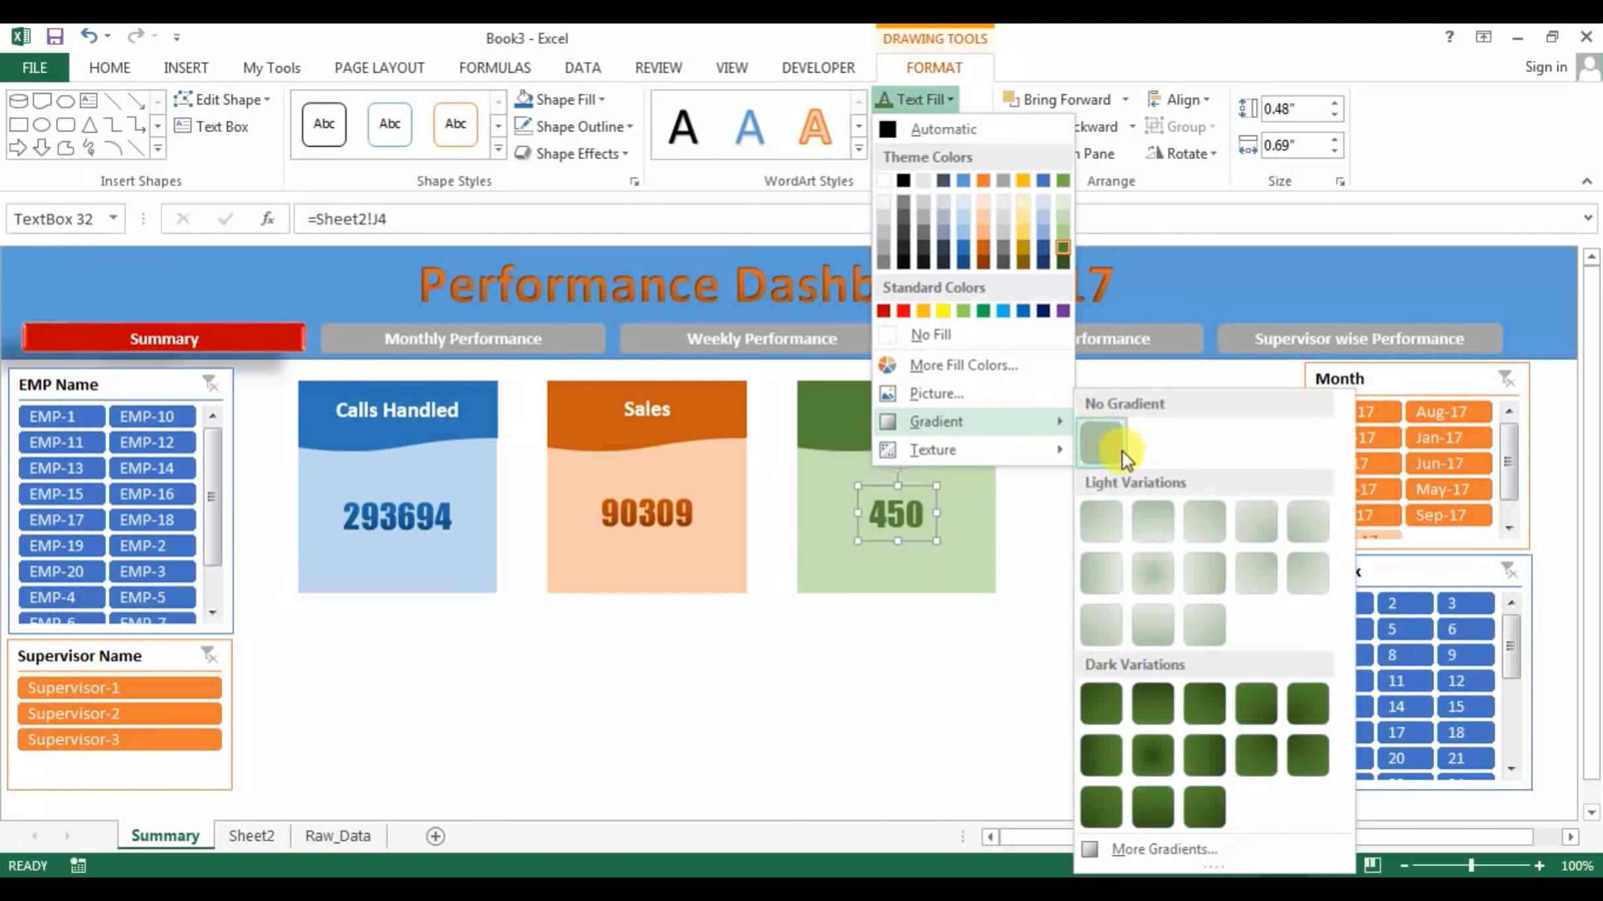
pyautogui.click(1157, 804)
pyautogui.click(1085, 624)
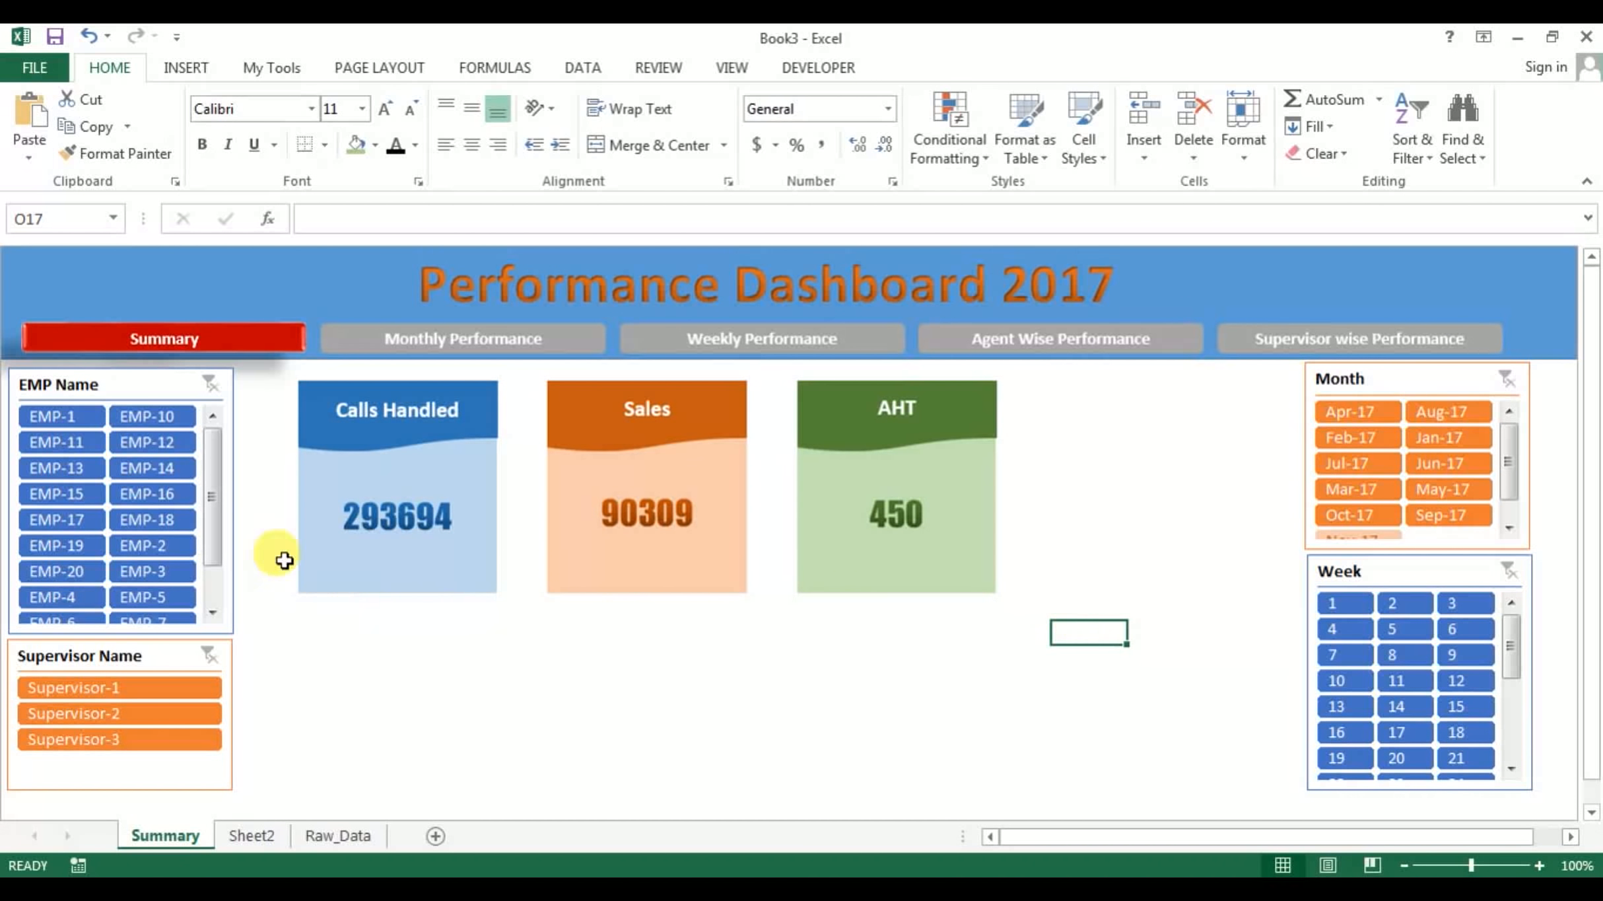
# Test the three KPI cards by filtering on several months and on week 6, clearing the month and week filters
pyautogui.click(1390, 411)
pyautogui.click(1446, 438)
pyautogui.click(1362, 470)
pyautogui.click(1413, 414)
pyautogui.click(1507, 379)
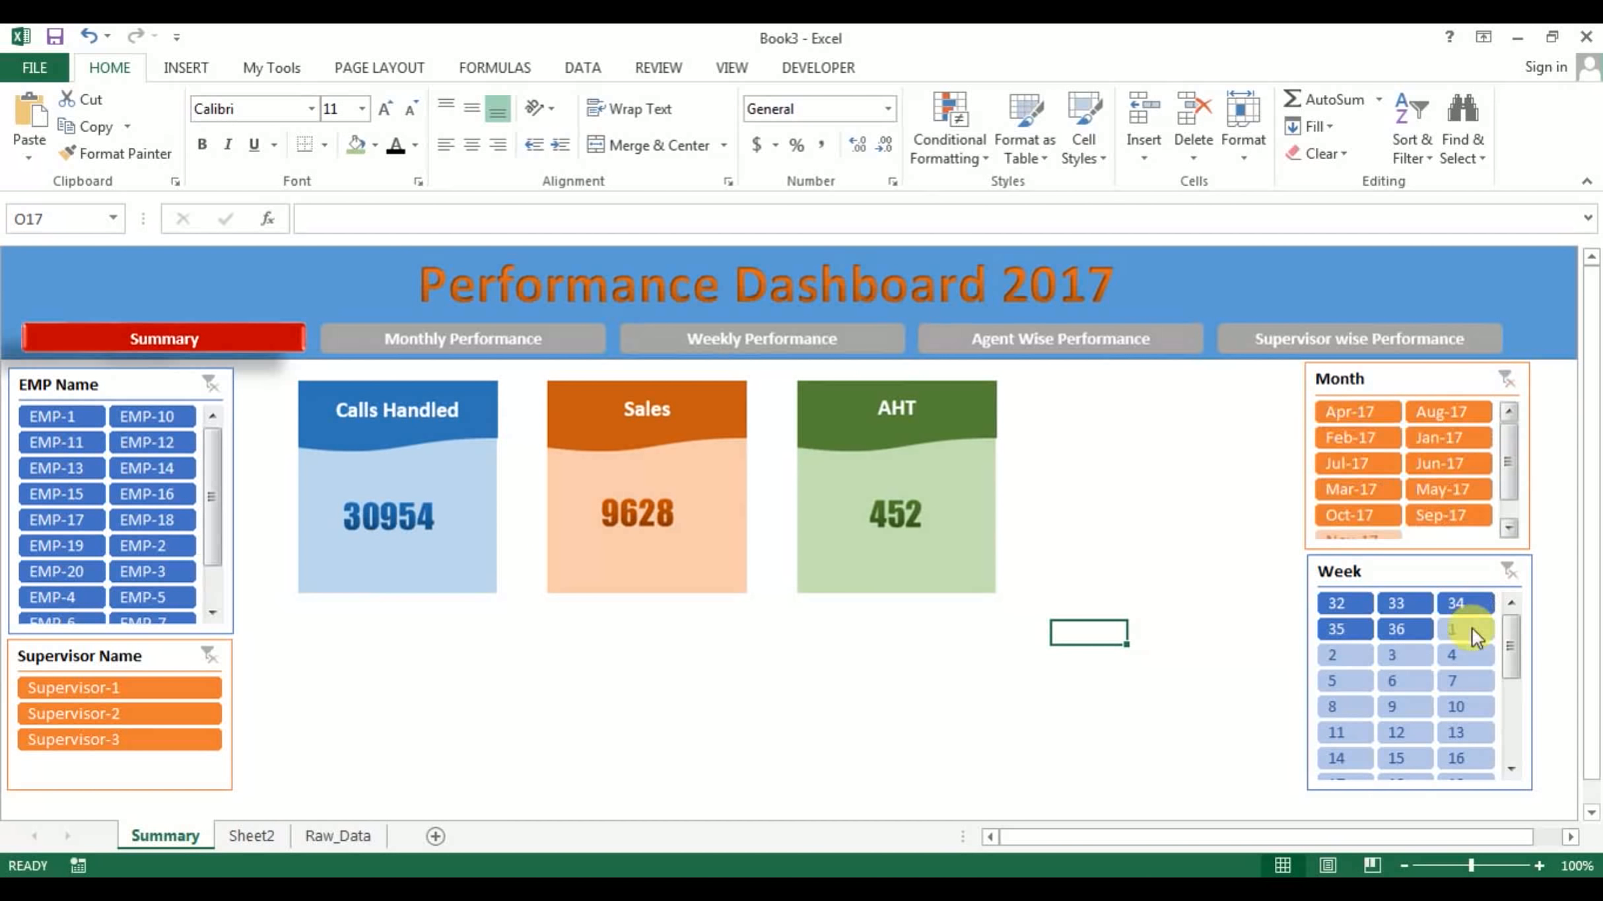
pyautogui.click(1463, 631)
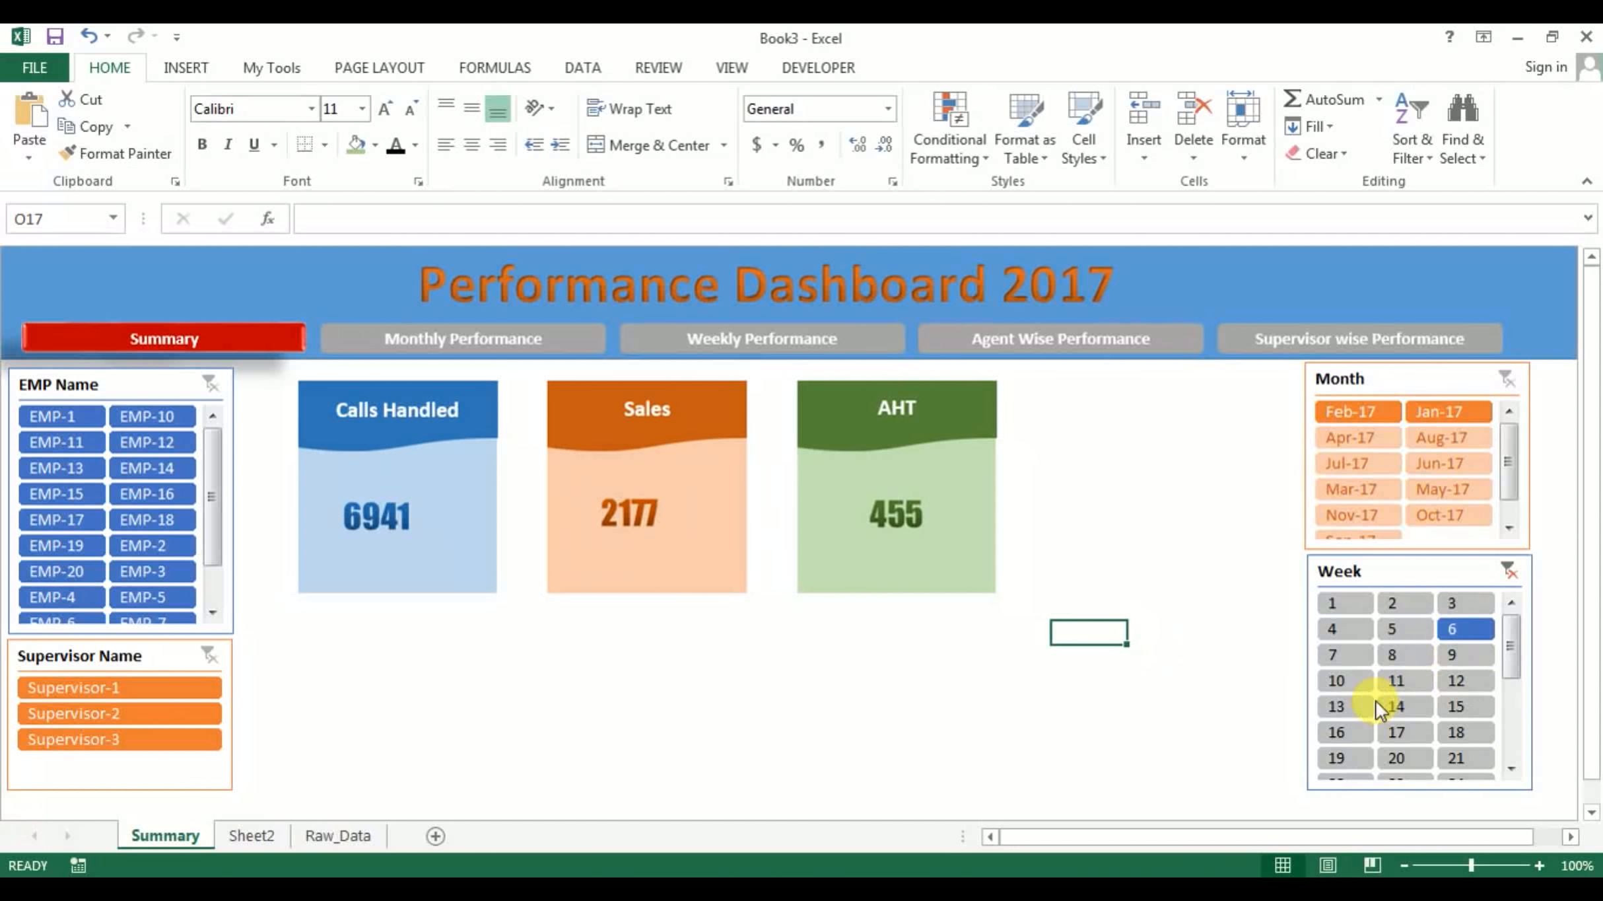
pyautogui.click(1509, 569)
# Switch to the finished Performance Dashboard workbook to compare its Summary layout, and return to the Book3 Summary sheet
pyautogui.hotkey('alt', 'Tab')
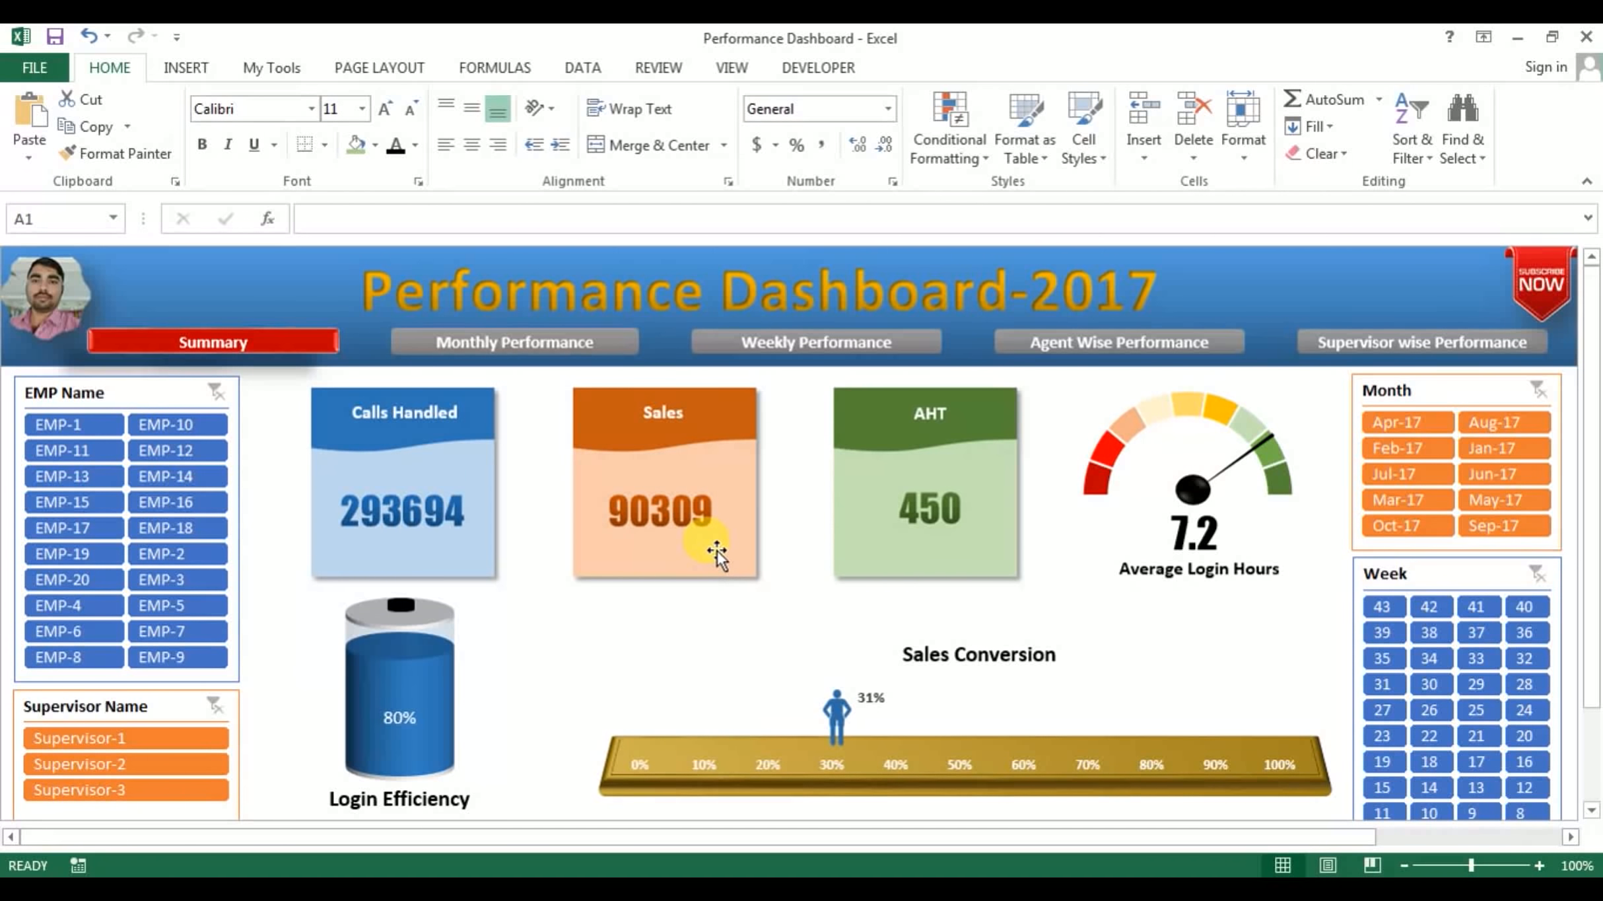
pyautogui.hotkey('alt', 'Tab')
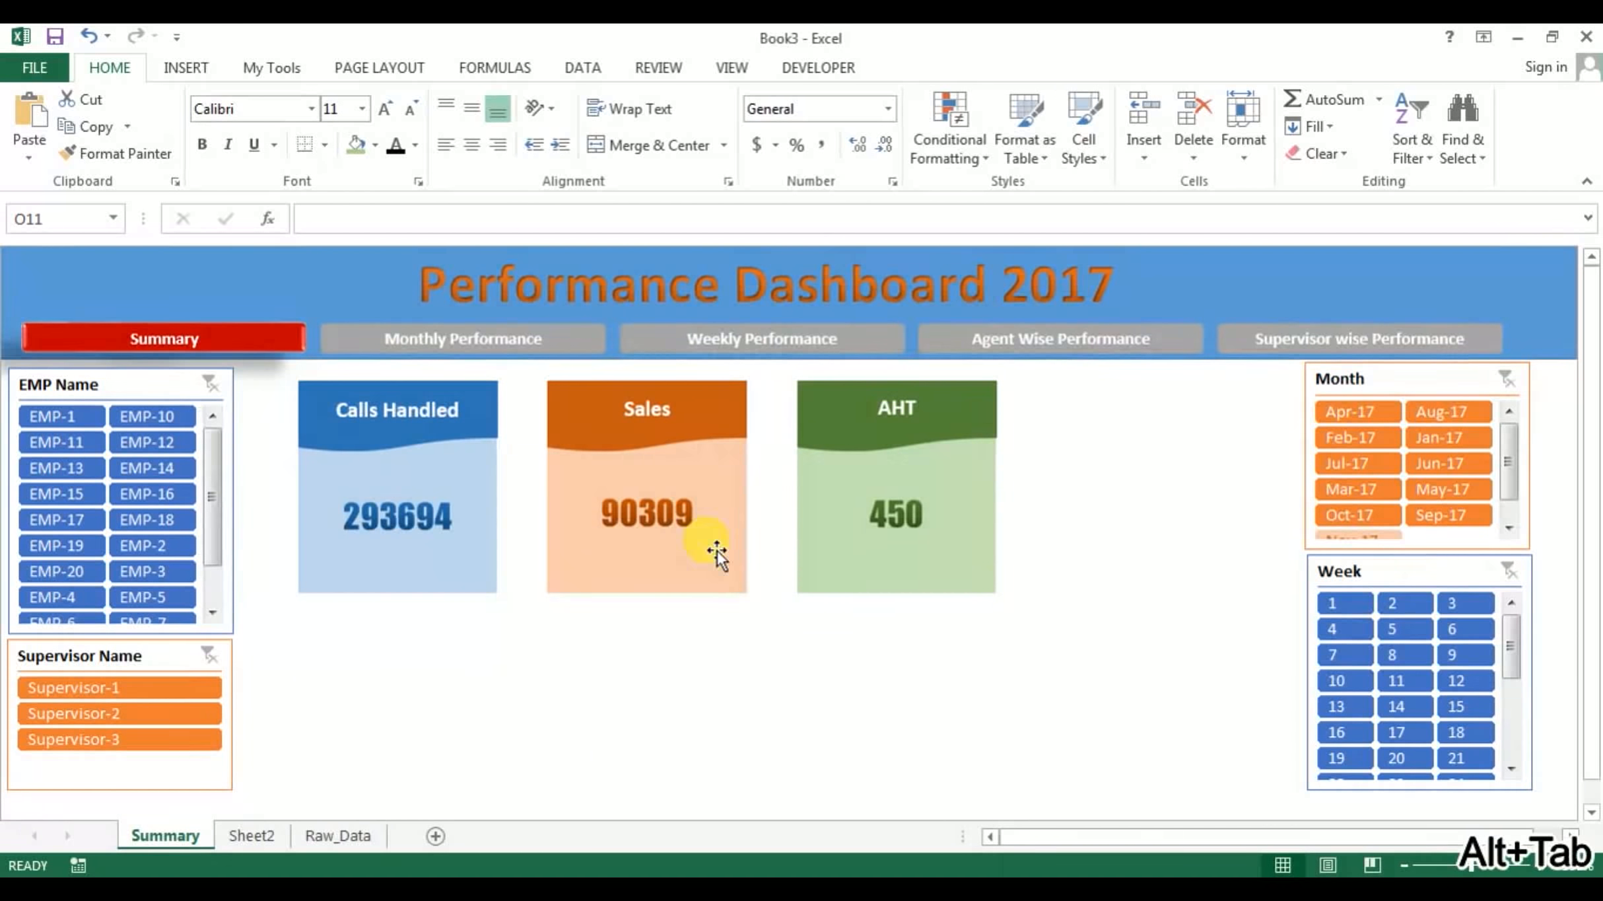
pyautogui.click(1100, 541)
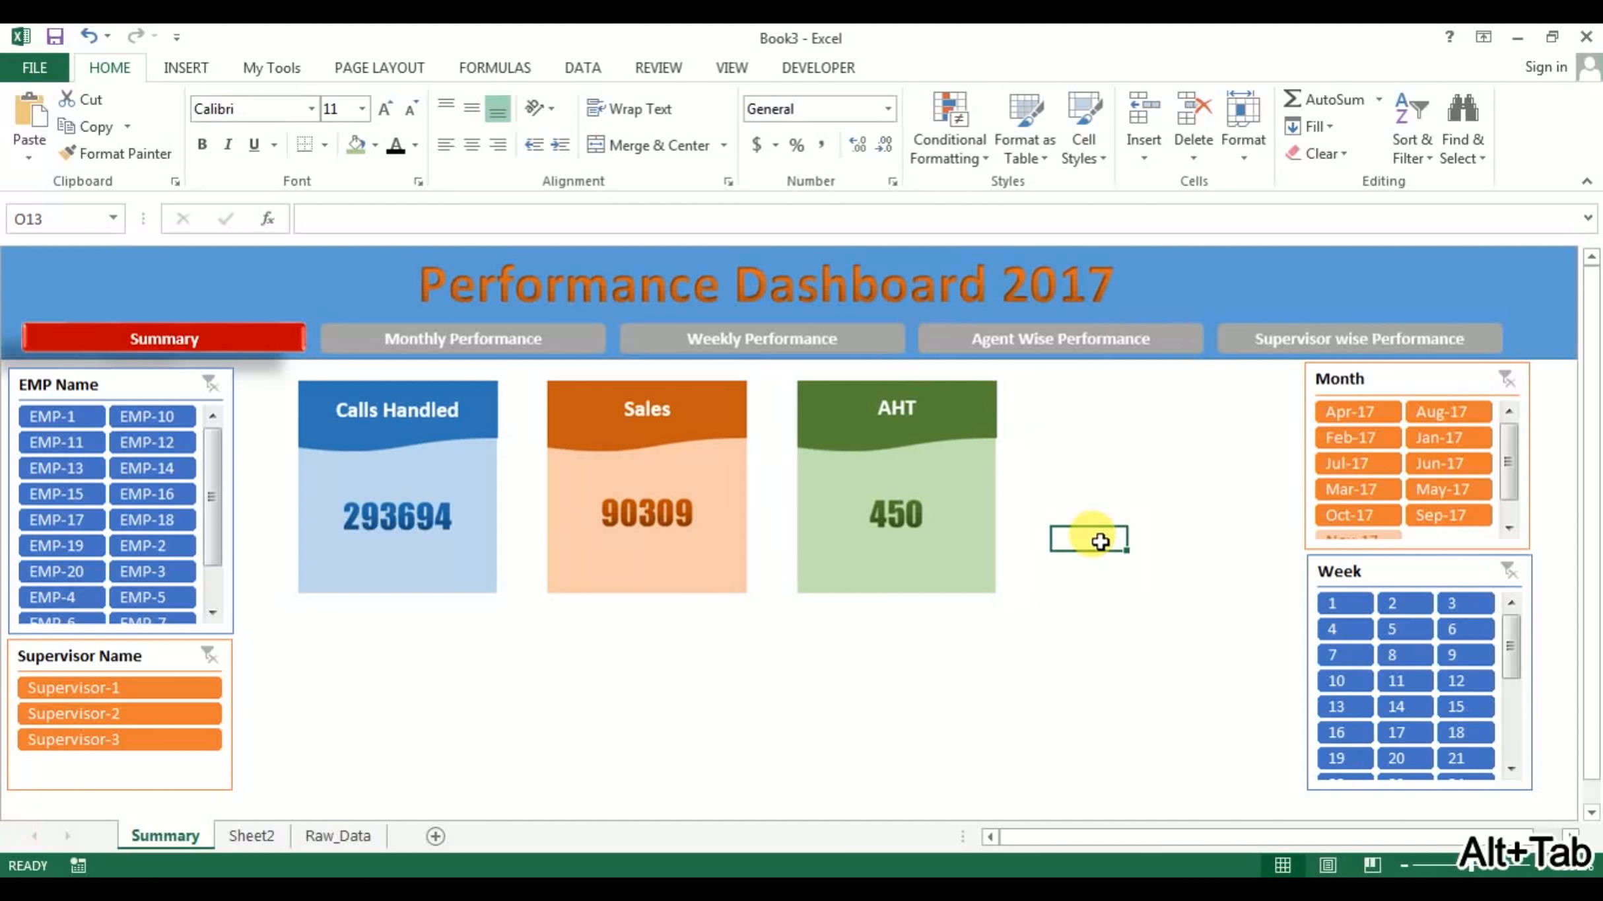